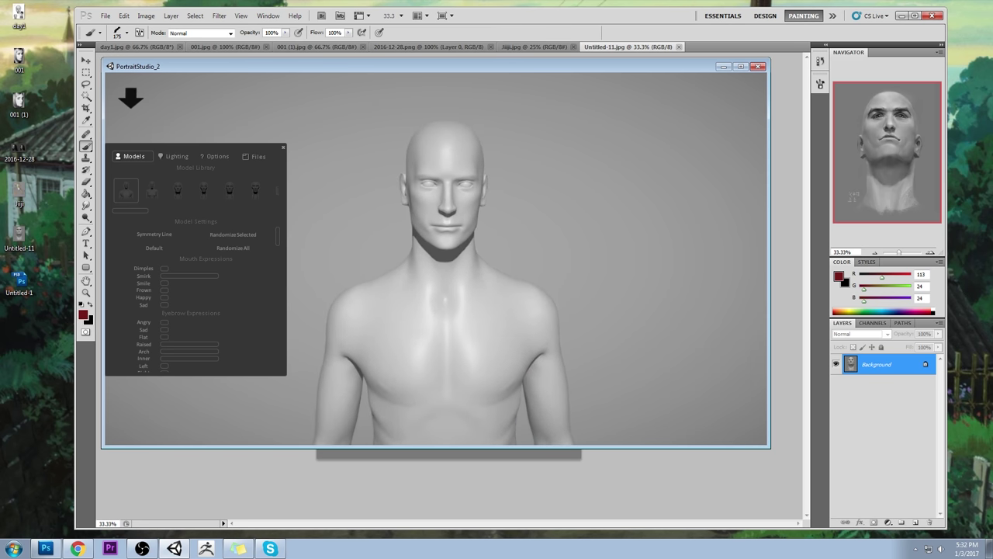
# Move the PortraitStudio window aside, switch to the Photoshop portrait and reduce the brush size to 20 px
pyautogui.moveTo(552, 66); pyautogui.dragTo(499, 103)
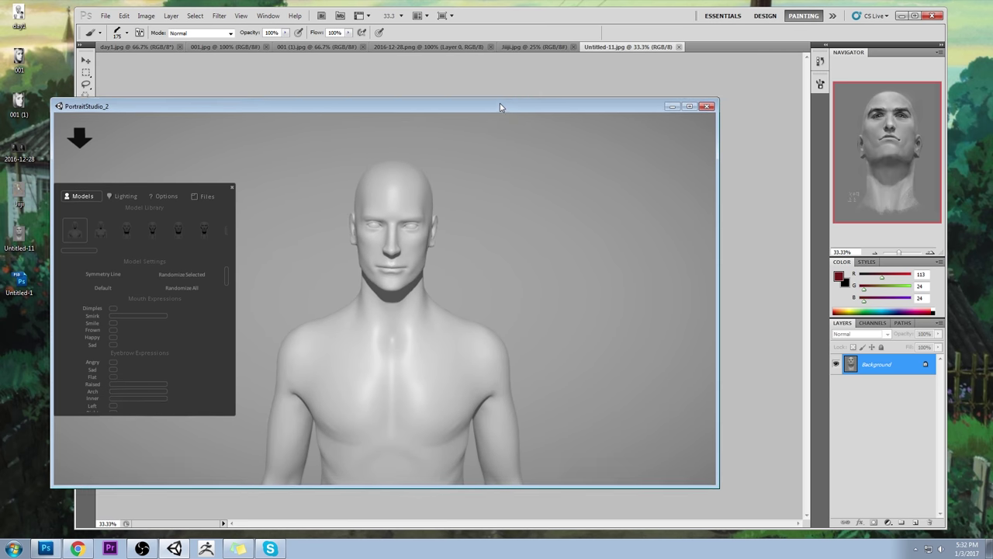
pyautogui.click(524, 30)
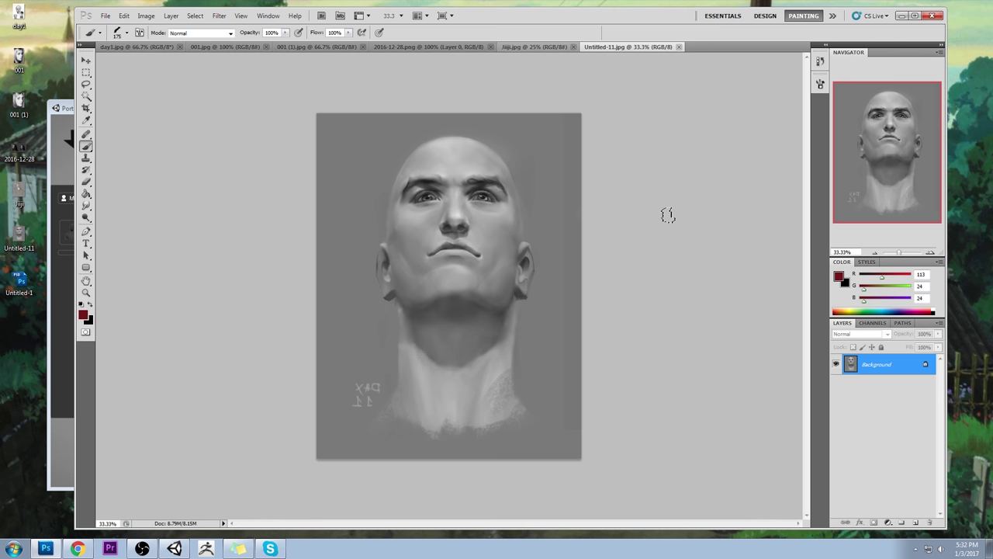
pyautogui.click(644, 136)
pyautogui.press('[')
pyautogui.press('[')
pyautogui.press('[')
pyautogui.press('[')
pyautogui.press('[')
pyautogui.press('[')
pyautogui.press('[')
pyautogui.press('[')
pyautogui.press('[')
pyautogui.press('[')
pyautogui.press('[')
pyautogui.press('[')
pyautogui.press('[')
# Set the foreground color to pure red (255, 0, 0)
pyautogui.click(840, 277)
pyautogui.moveTo(815, 159); pyautogui.dragTo(880, 73)
pyautogui.click(947, 83)
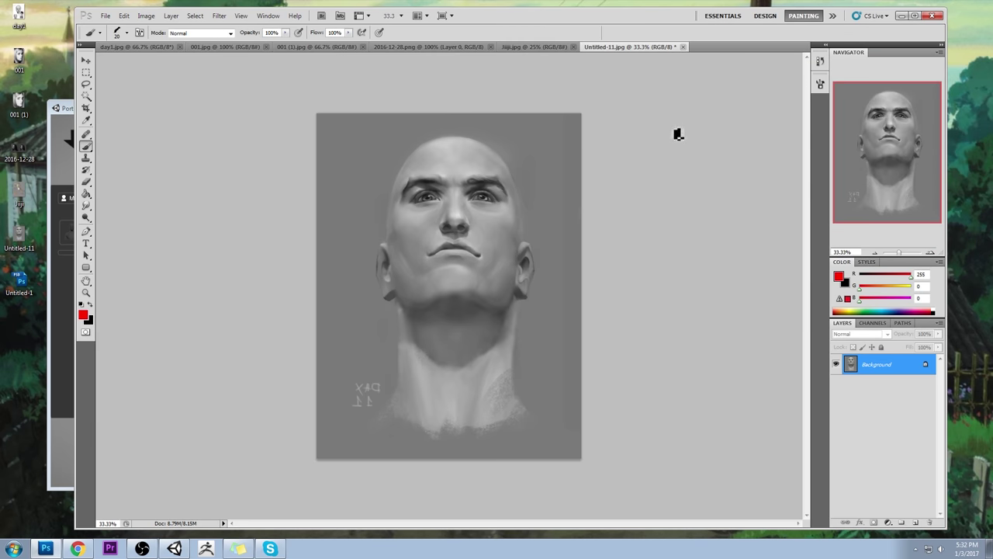
# Add a new layer and outline the nose's triangular form on it in red
pyautogui.click(915, 523)
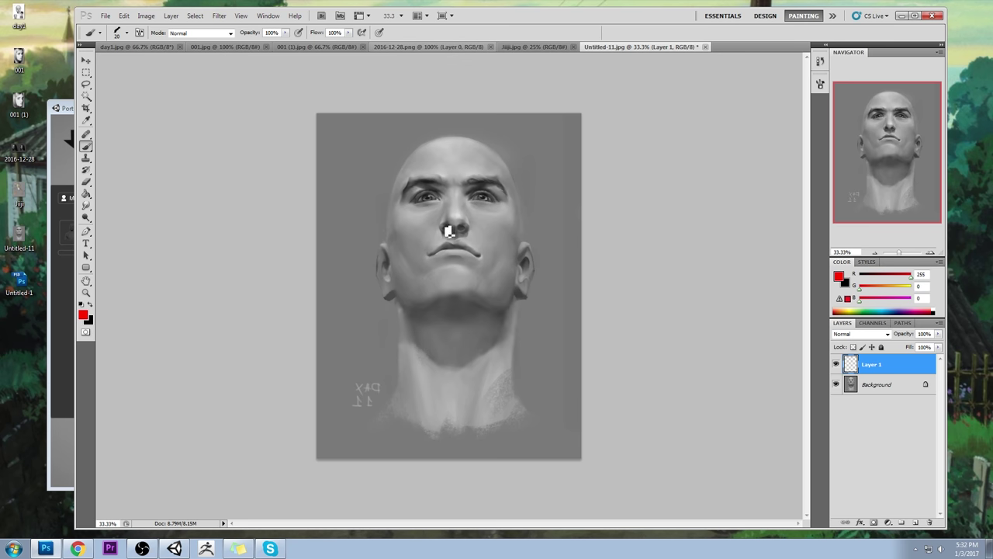
pyautogui.moveTo(442, 231)
pyautogui.mouseDown()
pyautogui.moveTo(466, 201)
pyautogui.moveTo(472, 226)
pyautogui.moveTo(448, 227)
pyautogui.moveTo(467, 210)
pyautogui.moveTo(473, 231)
pyautogui.moveTo(448, 230)
pyautogui.moveTo(474, 229)
pyautogui.moveTo(451, 225)
pyautogui.moveTo(455, 200)
pyautogui.moveTo(449, 219)
pyautogui.moveTo(460, 192)
pyautogui.moveTo(466, 216)
pyautogui.mouseUp()
pyautogui.hotkey('ctrl', 'z')
pyautogui.hotkey('ctrl', 'z')
pyautogui.hotkey('ctrl', 'z')
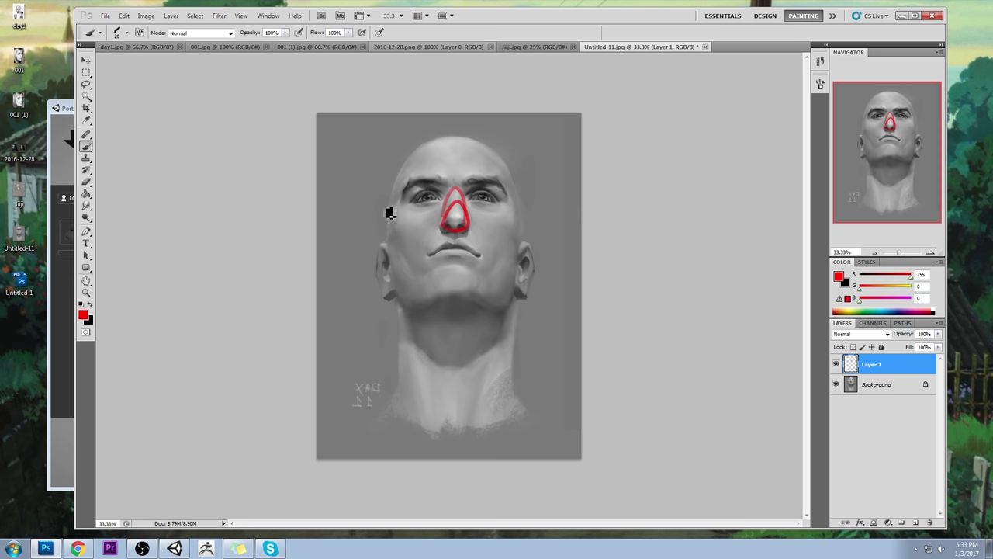
# Sketch a tall red prism with a triangular underside beside the forehead to show the nose's block form from below
pyautogui.moveTo(335, 216)
pyautogui.mouseDown()
pyautogui.moveTo(386, 216)
pyautogui.moveTo(361, 236)
pyautogui.moveTo(335, 217)
pyautogui.moveTo(336, 205)
pyautogui.moveTo(386, 215)
pyautogui.mouseUp()
pyautogui.keyDown('shift'); pyautogui.click(363, 149); pyautogui.keyUp('shift')
pyautogui.keyDown('shift'); pyautogui.click(384, 160); pyautogui.keyUp('shift')
pyautogui.keyDown('shift'); pyautogui.click(384, 220); pyautogui.keyUp('shift')
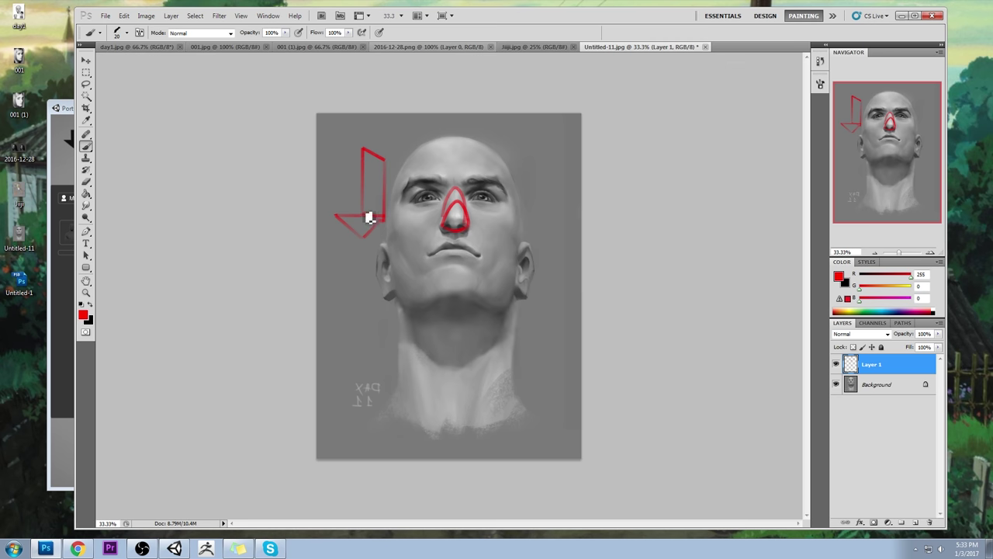
pyautogui.moveTo(361, 149); pyautogui.dragTo(340, 159)
pyautogui.keyDown('shift'); pyautogui.click(334, 215); pyautogui.keyUp('shift')
# Sketch a red wedge with a triangular base beside the ear and jaw to show the nose form tilted further
pyautogui.click(360, 326)
pyautogui.keyDown('shift'); pyautogui.click(385, 289); pyautogui.keyUp('shift')
pyautogui.keyDown('shift'); pyautogui.click(419, 324); pyautogui.keyUp('shift')
pyautogui.keyDown('shift'); pyautogui.click(359, 325); pyautogui.keyUp('shift')
pyautogui.click(364, 278)
pyautogui.keyDown('shift'); pyautogui.click(380, 254); pyautogui.keyUp('shift')
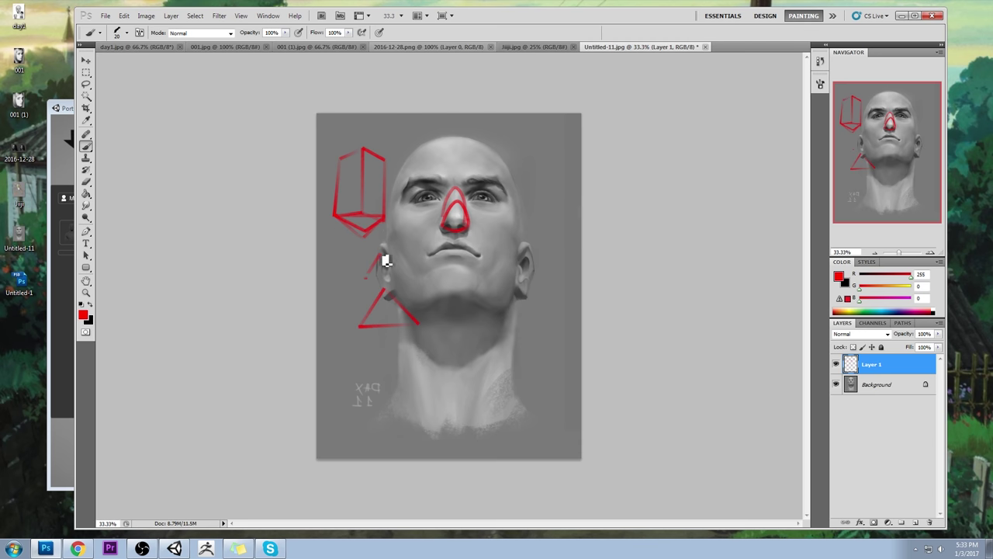
pyautogui.moveTo(381, 256); pyautogui.dragTo(409, 284)
pyautogui.moveTo(410, 284)
pyautogui.mouseDown()
pyautogui.moveTo(365, 276)
pyautogui.moveTo(361, 329)
pyautogui.moveTo(417, 323)
pyautogui.mouseUp()
pyautogui.moveTo(379, 256); pyautogui.dragTo(385, 289)
# Draw a small red triangle on the chin and add a short arrow pointing at its tip
pyautogui.moveTo(459, 296)
pyautogui.mouseDown()
pyautogui.moveTo(443, 325)
pyautogui.moveTo(483, 327)
pyautogui.mouseUp()
pyautogui.moveTo(479, 327); pyautogui.dragTo(443, 327)
pyautogui.moveTo(458, 291)
pyautogui.mouseDown()
pyautogui.moveTo(451, 318)
pyautogui.moveTo(482, 321)
pyautogui.moveTo(466, 296)
pyautogui.moveTo(487, 326)
pyautogui.mouseUp()
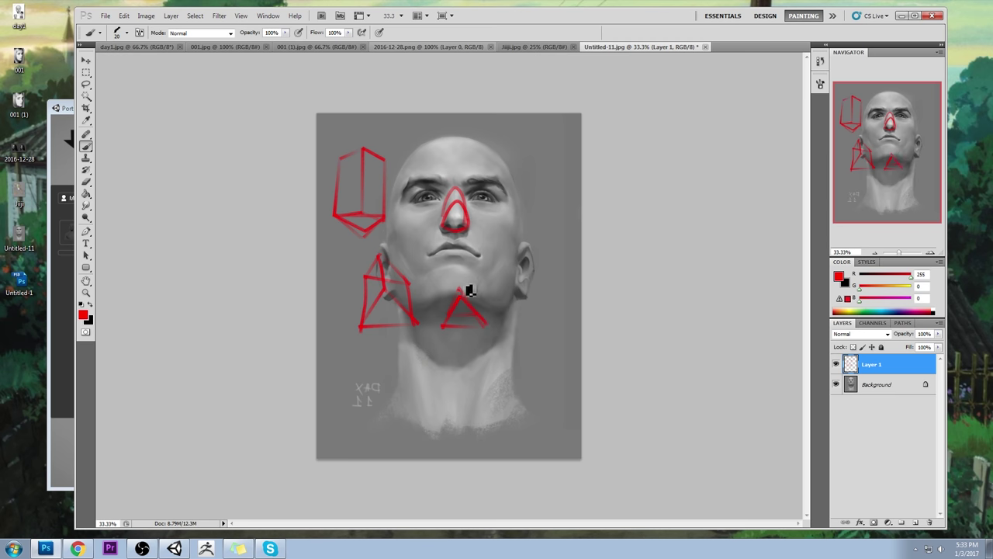
pyautogui.hotkey('ctrl', 'z')
pyautogui.moveTo(460, 289)
pyautogui.mouseDown()
pyautogui.moveTo(482, 323)
pyautogui.moveTo(457, 299)
pyautogui.moveTo(446, 324)
pyautogui.mouseUp()
pyautogui.moveTo(482, 294); pyautogui.dragTo(471, 292)
pyautogui.moveTo(476, 287); pyautogui.dragTo(478, 298)
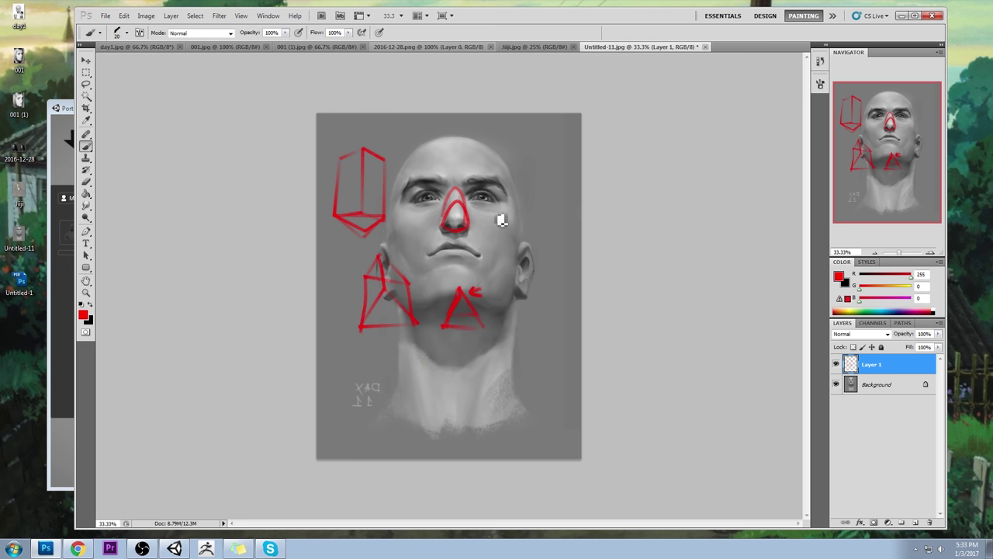
# Switch to PortraitStudio, load the cylinder from the model library and examine it from below
pyautogui.click(68, 112)
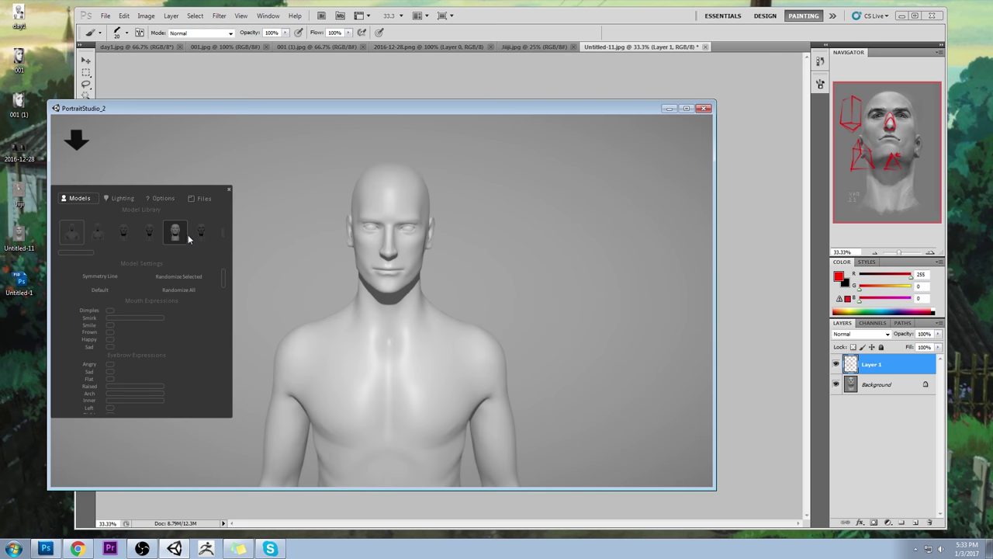
pyautogui.moveTo(97, 253)
pyautogui.mouseDown()
pyautogui.moveTo(208, 254)
pyautogui.moveTo(108, 251)
pyautogui.mouseUp()
pyautogui.click(137, 234)
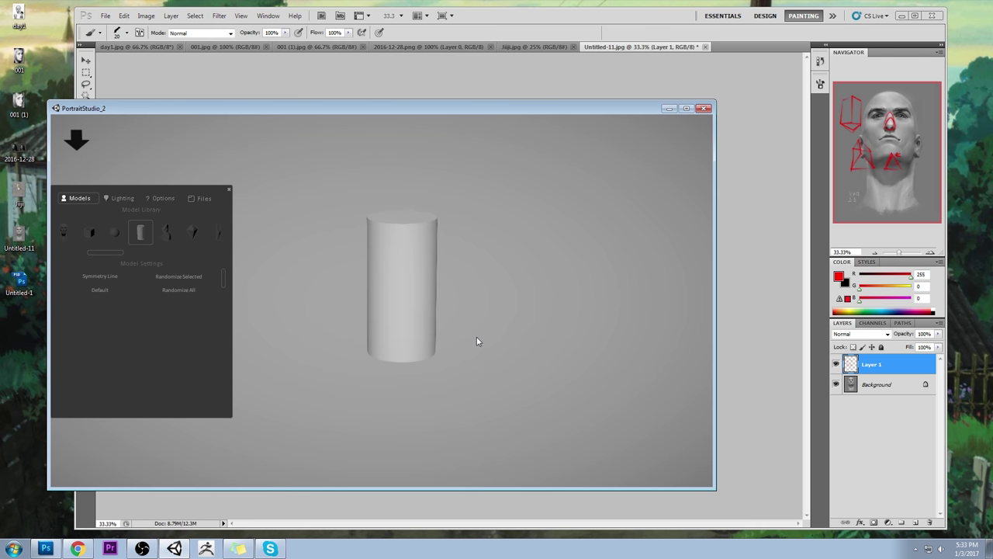
pyautogui.moveTo(458, 333); pyautogui.dragTo(422, 242)
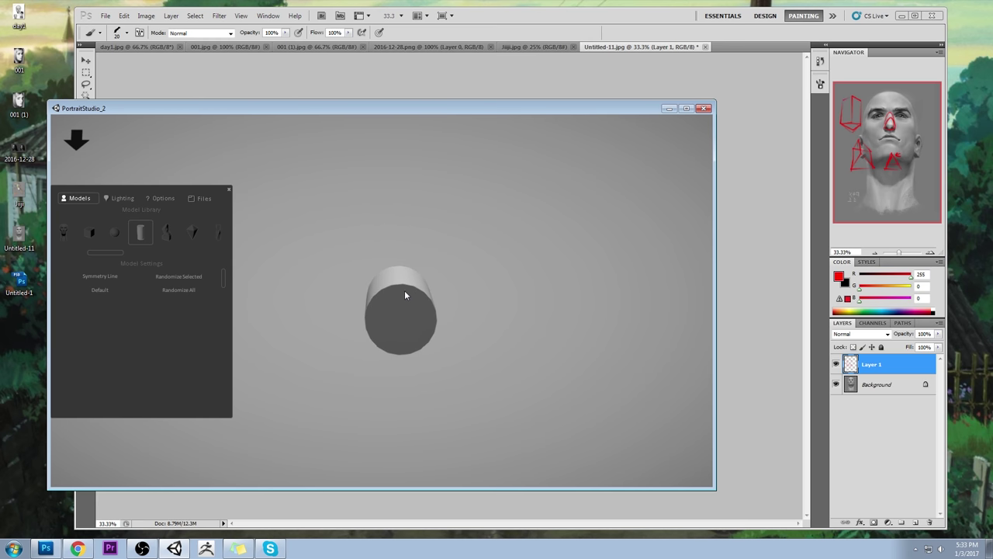
pyautogui.moveTo(400, 313); pyautogui.dragTo(376, 239)
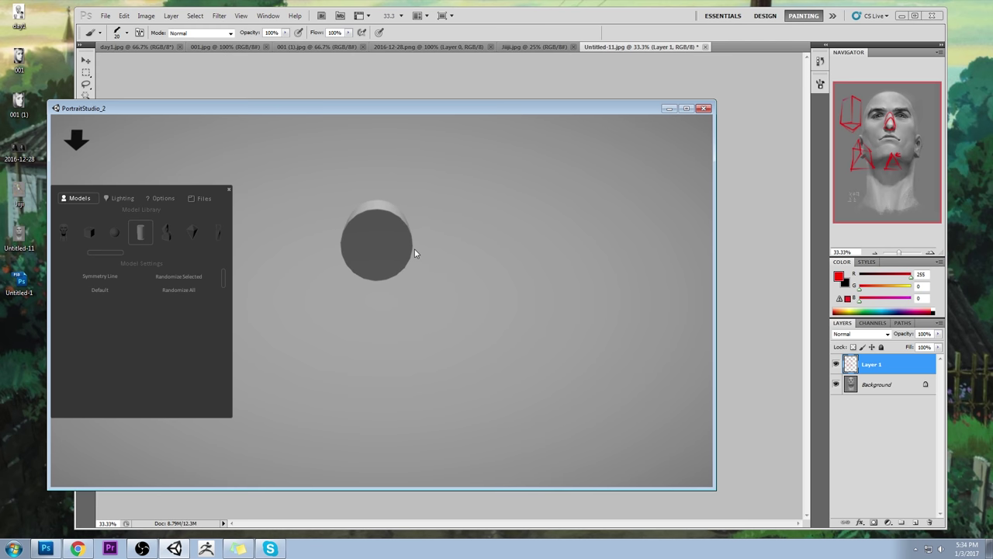
pyautogui.moveTo(371, 244)
pyautogui.mouseDown()
pyautogui.moveTo(405, 256)
pyautogui.moveTo(375, 244)
pyautogui.mouseUp()
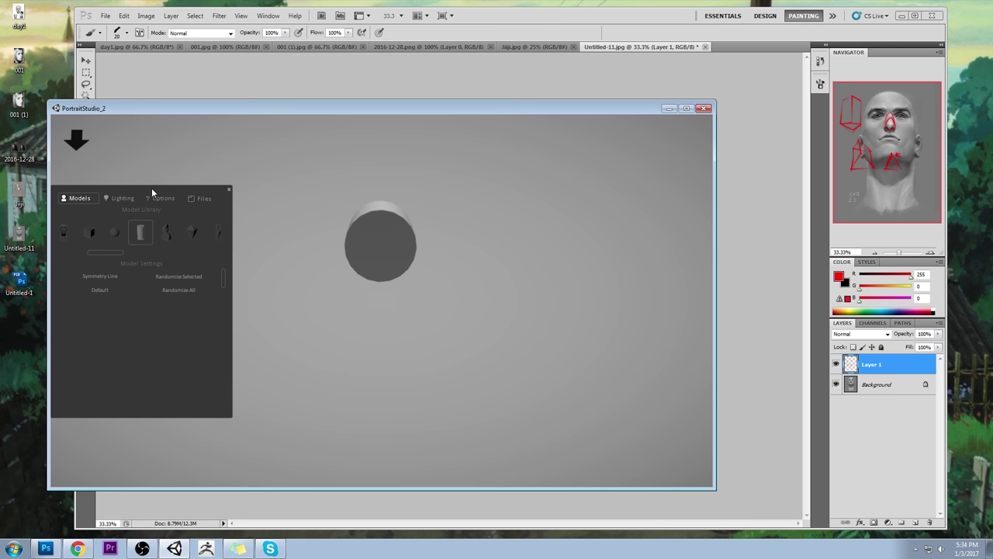
# Move the settings panel inward and load the male bust from the model library, facing front
pyautogui.moveTo(151, 187); pyautogui.dragTo(183, 193)
pyautogui.moveTo(148, 239); pyautogui.dragTo(101, 237)
pyautogui.click(113, 220)
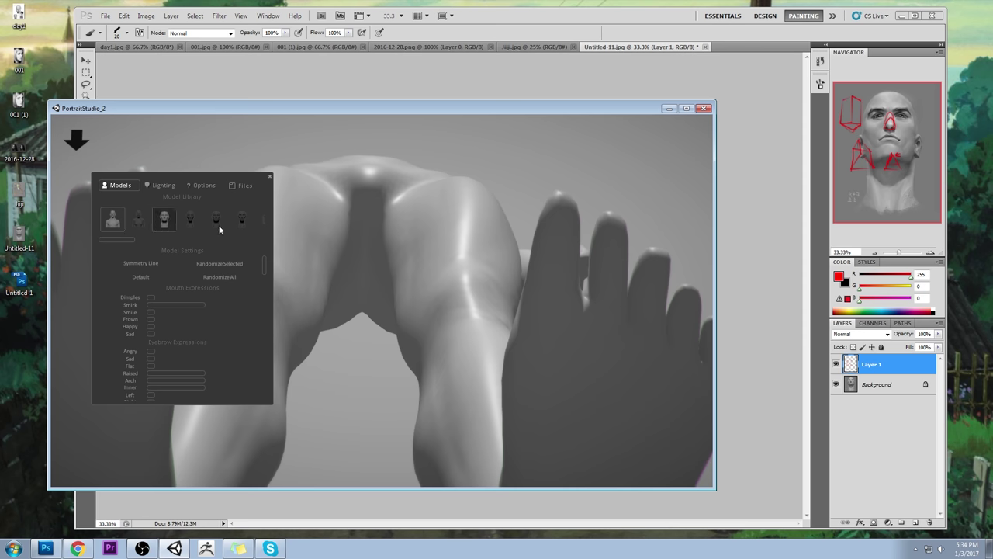
pyautogui.moveTo(398, 234); pyautogui.dragTo(398, 311)
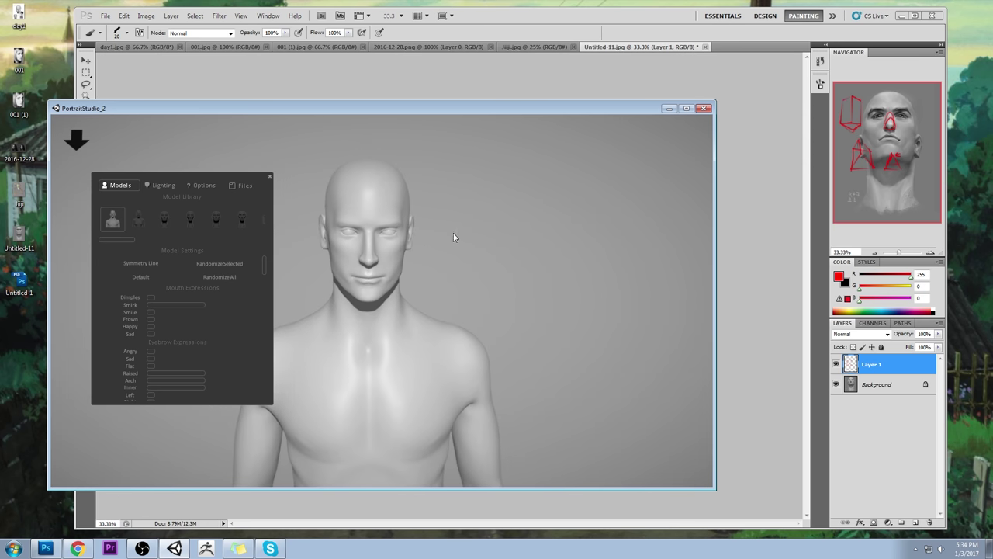
pyautogui.moveTo(454, 237); pyautogui.dragTo(506, 232)
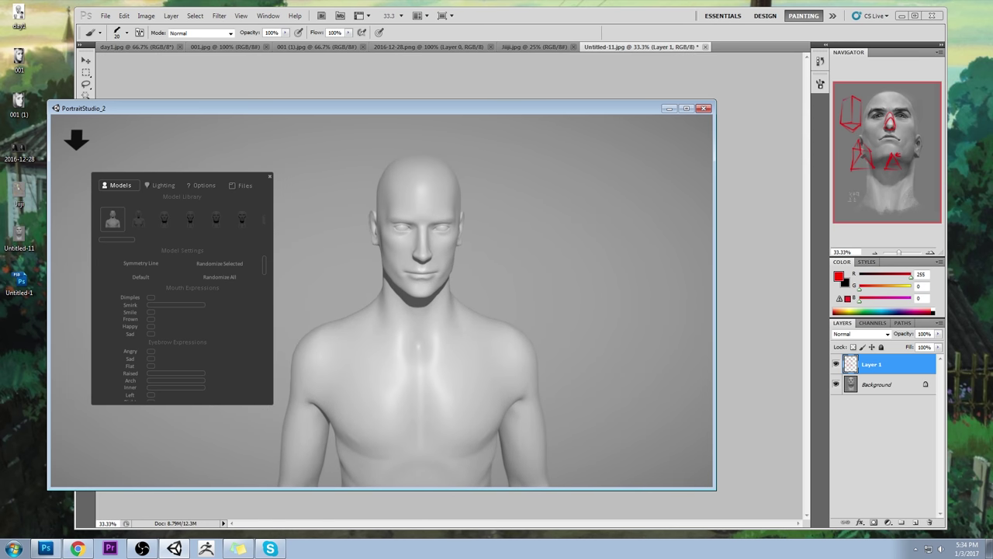
pyautogui.moveTo(484, 310)
pyautogui.mouseDown()
pyautogui.moveTo(464, 304)
pyautogui.moveTo(495, 308)
pyautogui.mouseUp()
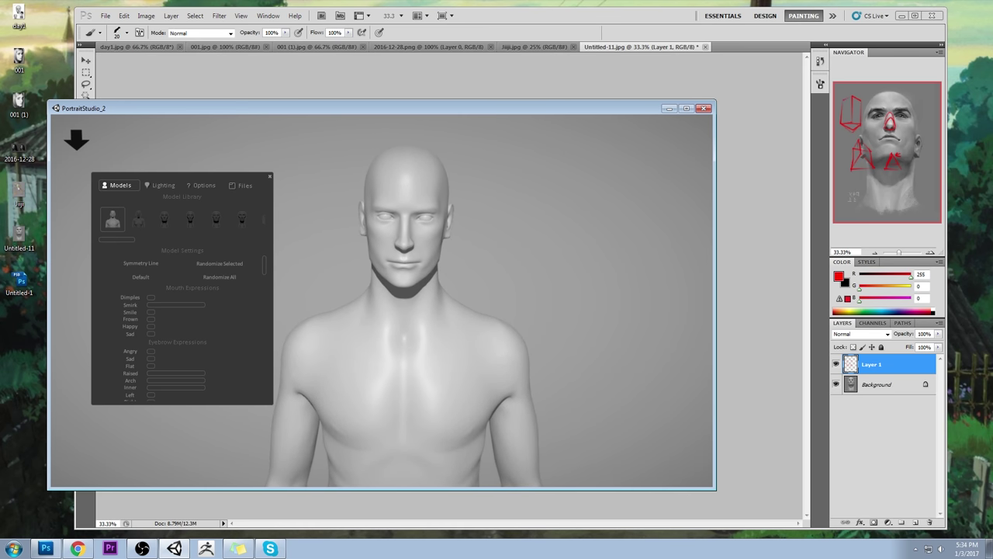
pyautogui.moveTo(494, 309)
pyautogui.mouseDown()
pyautogui.moveTo(495, 217)
pyautogui.moveTo(494, 308)
pyautogui.mouseUp()
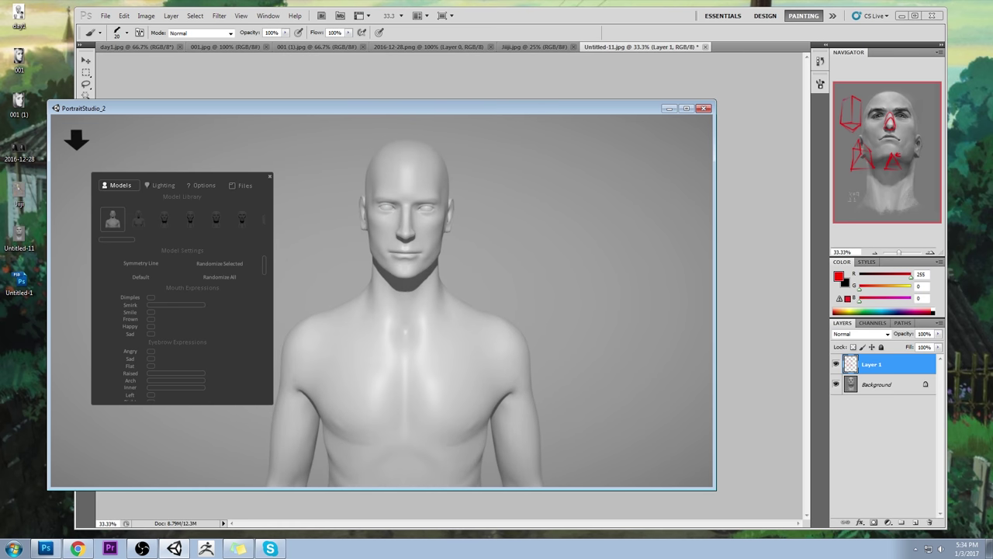
# Lower the bust's neck tilt so the head leans back and view it from below
pyautogui.click(163, 185)
pyautogui.click(121, 186)
pyautogui.moveTo(264, 264); pyautogui.dragTo(136, 362)
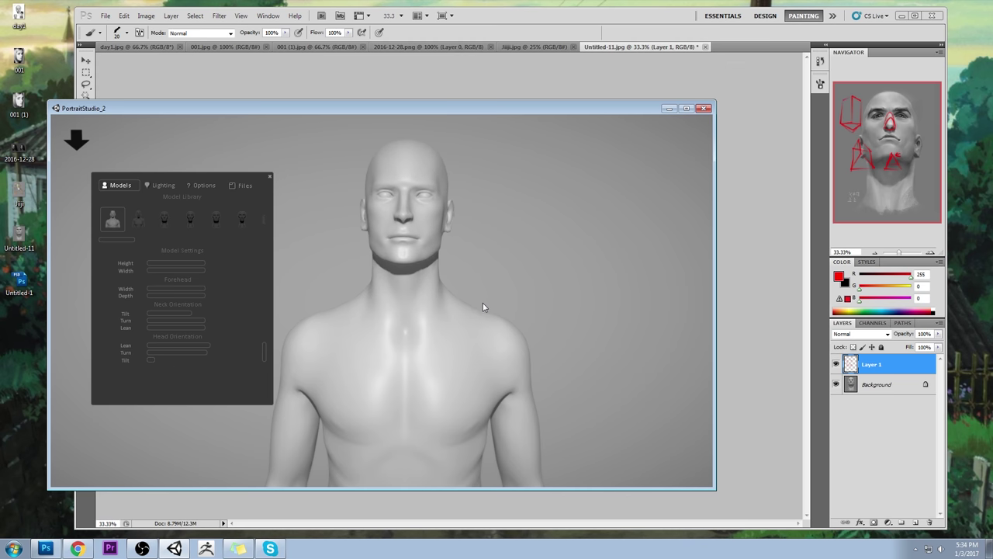
pyautogui.moveTo(483, 302); pyautogui.dragTo(495, 286)
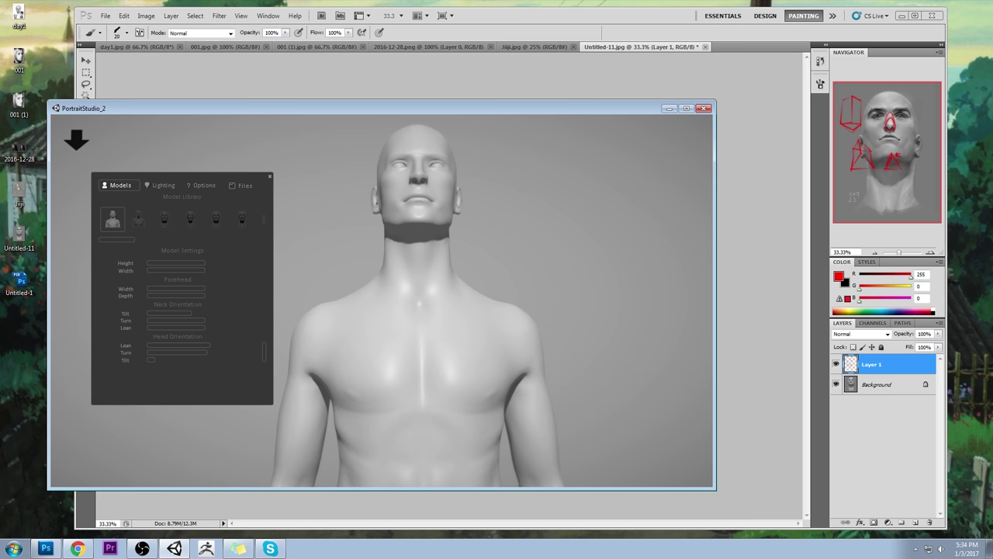
# Rotate the directional light so it shines more steeply from above the bust
pyautogui.click(162, 185)
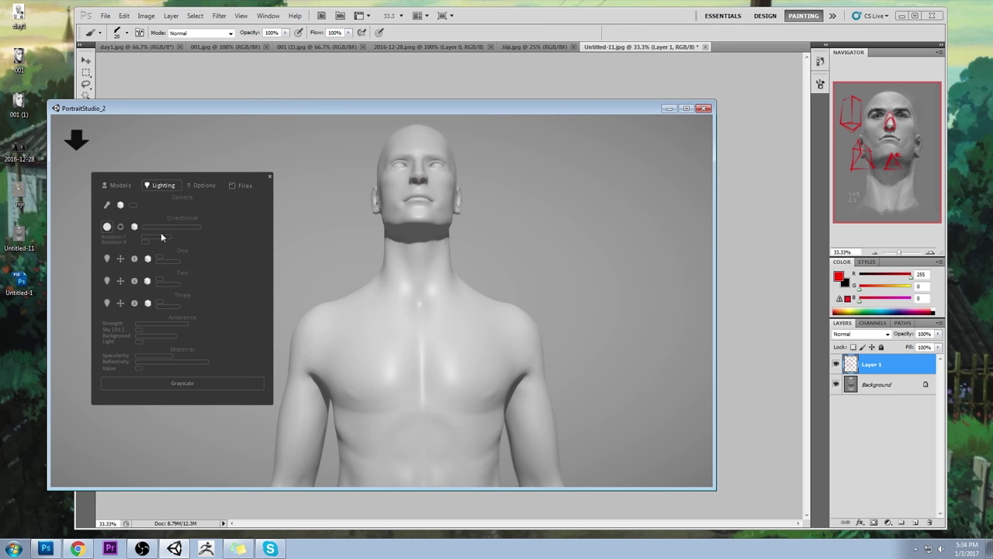
pyautogui.moveTo(171, 241)
pyautogui.mouseDown()
pyautogui.moveTo(181, 240)
pyautogui.moveTo(157, 241)
pyautogui.moveTo(183, 240)
pyautogui.mouseUp()
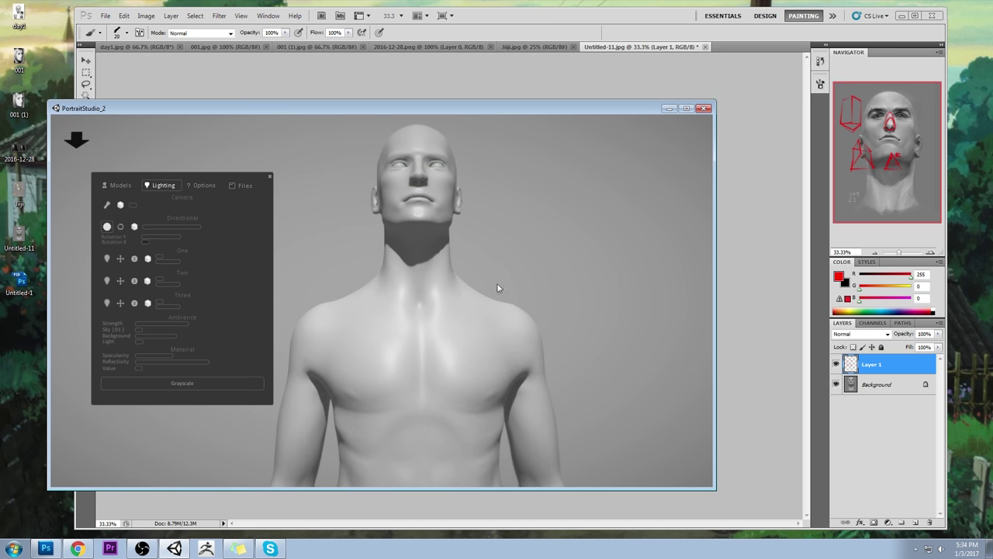
pyautogui.moveTo(539, 269); pyautogui.dragTo(536, 283)
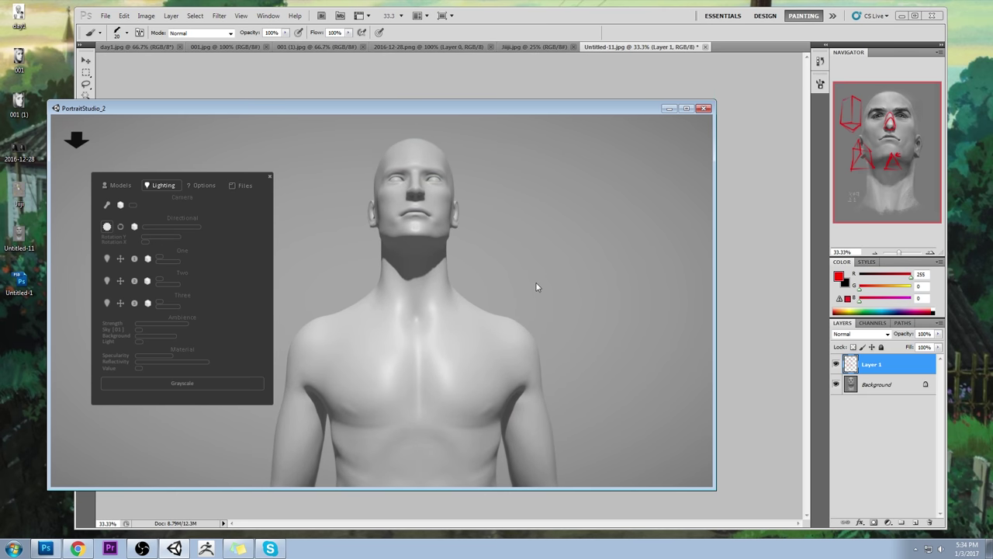
# Raise the Tilt value in the bust's neck orientation settings to bring the head forward
pyautogui.click(202, 186)
pyautogui.click(161, 186)
pyautogui.click(117, 186)
pyautogui.click(156, 186)
pyautogui.click(115, 186)
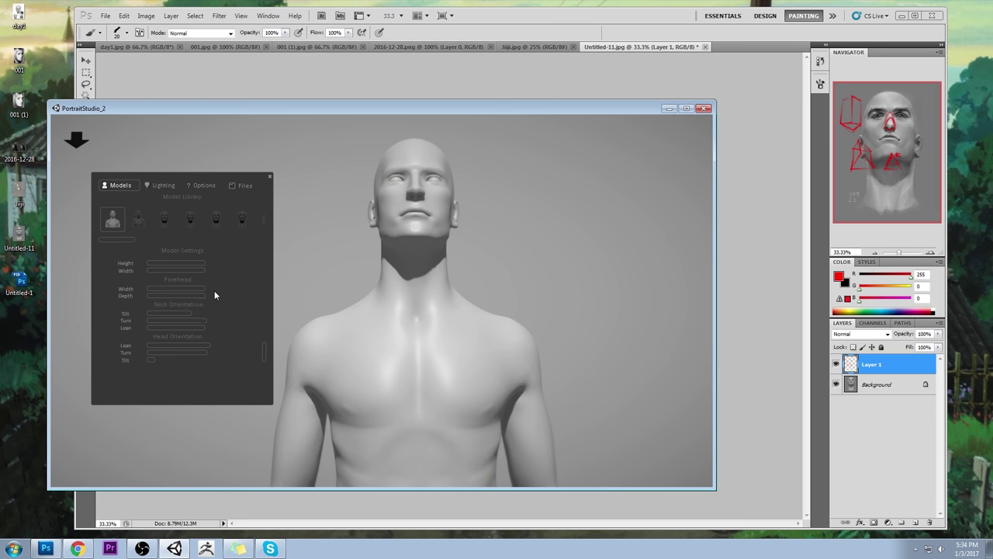
pyautogui.click(233, 313)
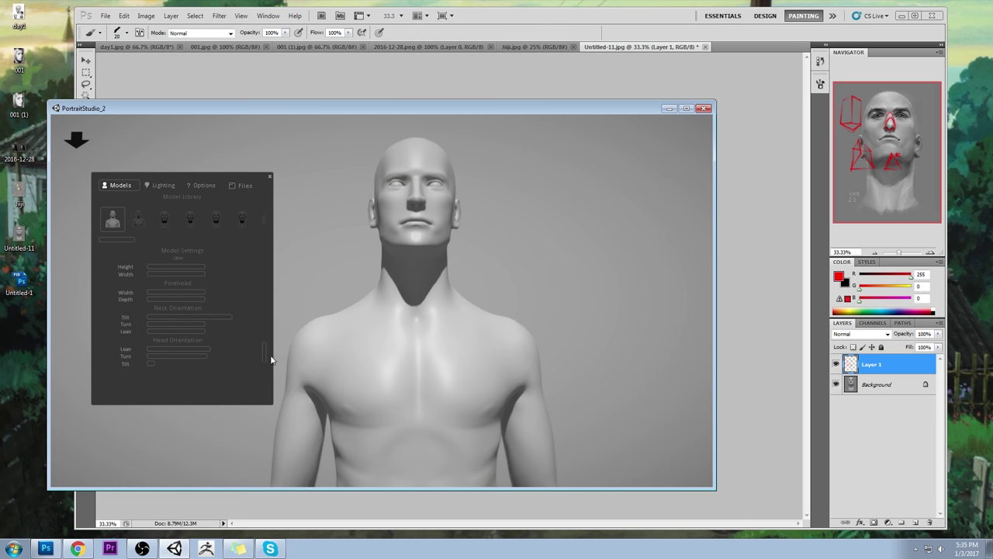
# Increase the Upturned setting of the bust's nose and examine the shape from the side and front
pyautogui.moveTo(266, 359); pyautogui.dragTo(266, 330)
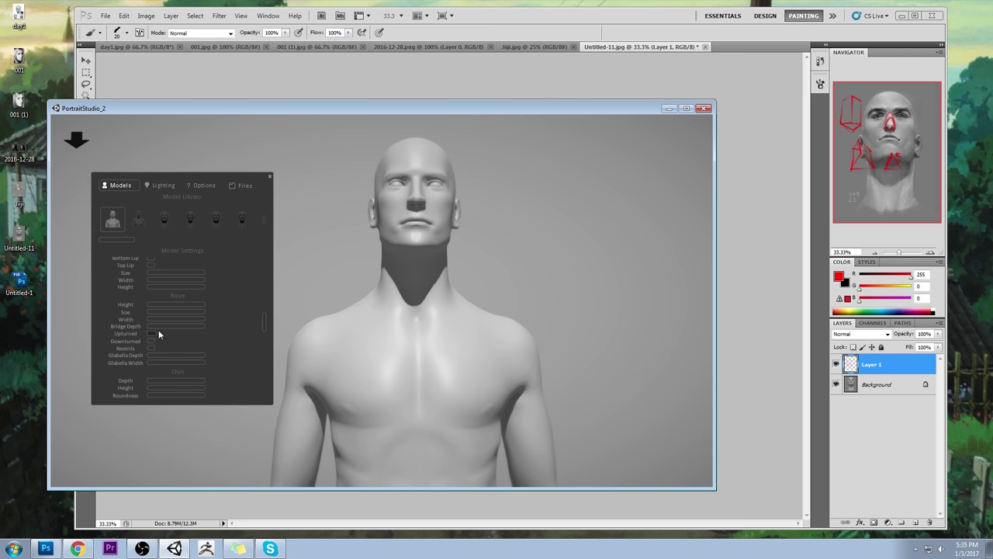
pyautogui.moveTo(158, 332); pyautogui.dragTo(284, 328)
pyautogui.moveTo(203, 335); pyautogui.dragTo(275, 333)
pyautogui.moveTo(197, 337); pyautogui.dragTo(411, 337)
pyautogui.moveTo(596, 308); pyautogui.dragTo(427, 308)
pyautogui.moveTo(472, 256); pyautogui.dragTo(508, 307)
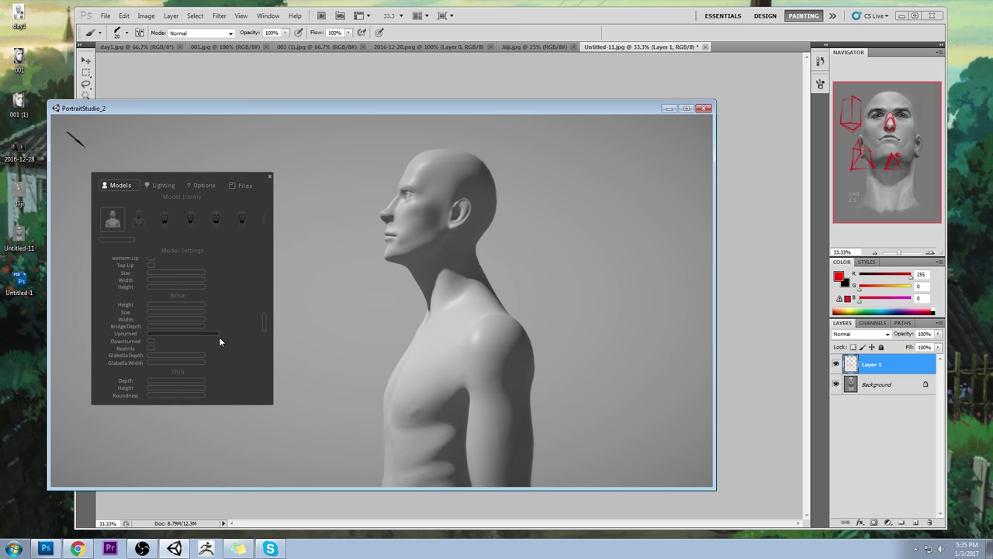
pyautogui.moveTo(217, 337); pyautogui.dragTo(212, 337)
pyautogui.moveTo(390, 334); pyautogui.dragTo(512, 337)
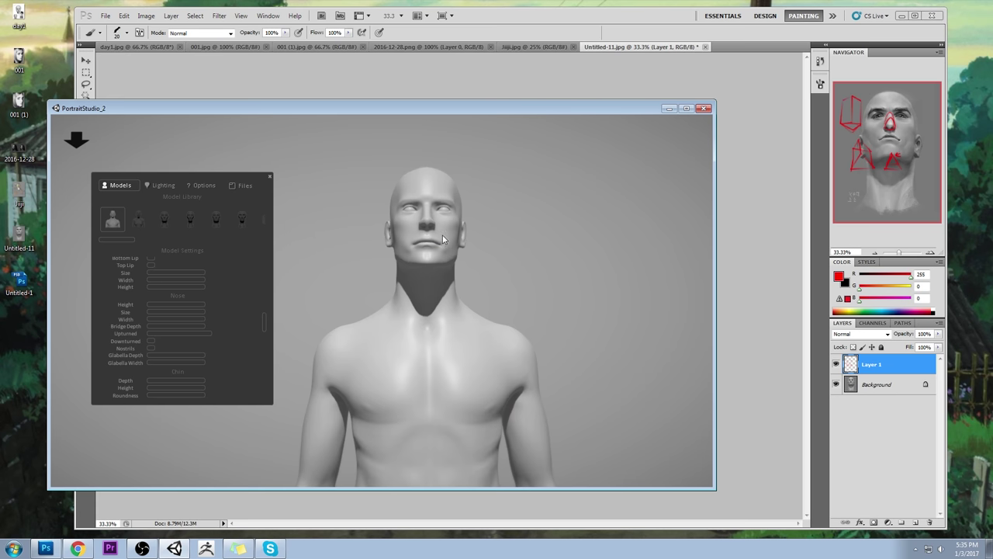
# Switch back to Photoshop and delete the layer with the red annotations
pyautogui.click(468, 13)
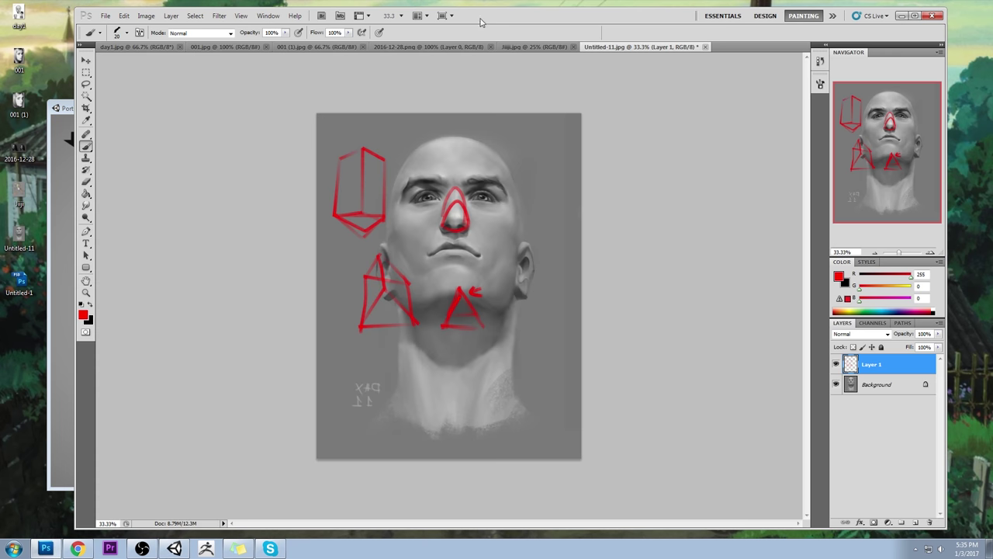
pyautogui.click(927, 522)
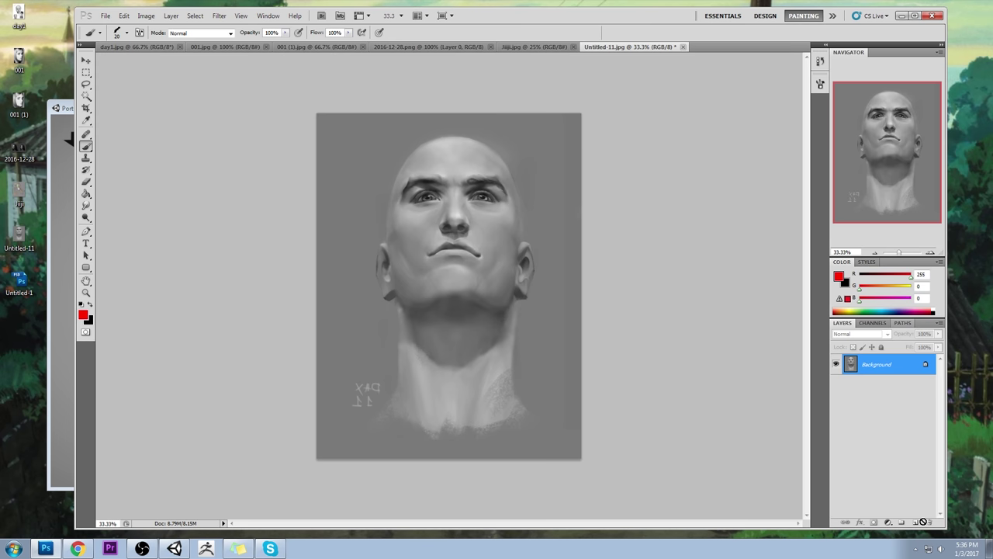
pyautogui.moveTo(362, 184)
pyautogui.mouseDown()
pyautogui.moveTo(342, 194)
pyautogui.moveTo(363, 204)
pyautogui.mouseUp()
pyautogui.hotkey('ctrl', 'z')
pyautogui.hotkey('ctrl', 'z')
# Push the tip of the portrait's nose upward with the Liquify filter after adjusting its brush size
pyautogui.click(219, 15)
pyautogui.click(258, 83)
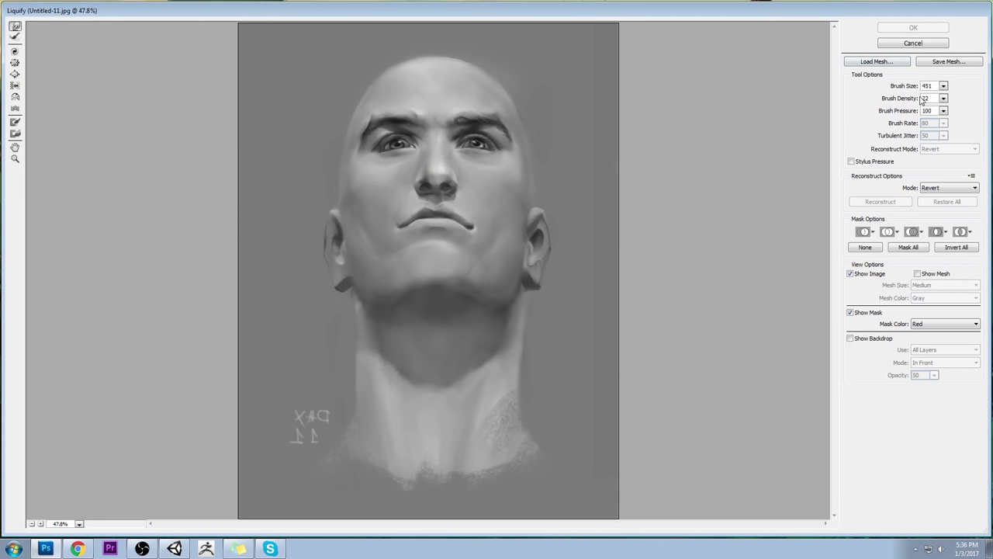
pyautogui.click(943, 85)
pyautogui.moveTo(901, 100); pyautogui.dragTo(899, 100)
pyautogui.moveTo(438, 176)
pyautogui.mouseDown()
pyautogui.moveTo(452, 165)
pyautogui.moveTo(431, 169)
pyautogui.mouseUp()
pyautogui.click(893, 29)
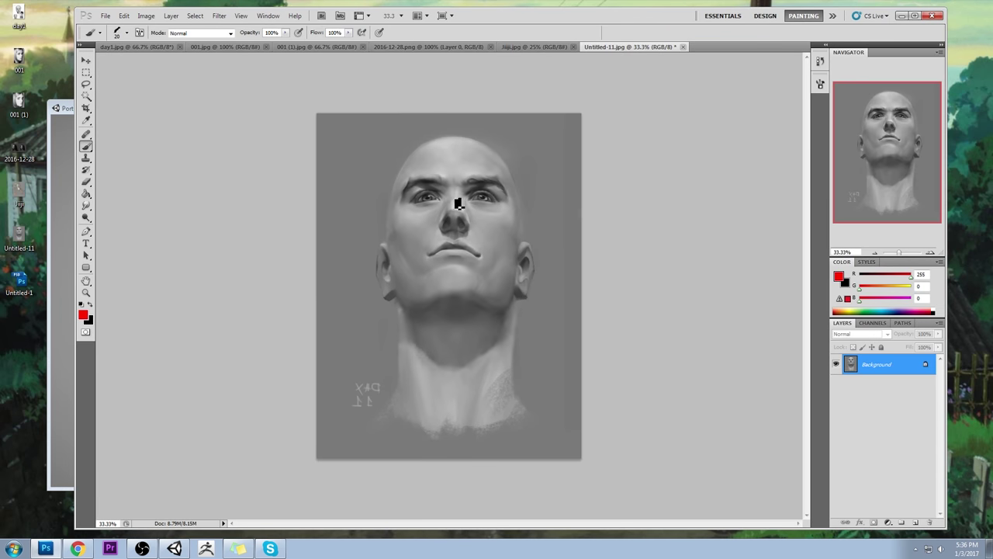
# Choose a 300 px brush and sample gray tones of 198 and 119 from the brow and eye area
pyautogui.rightClick(448, 167)
pyautogui.doubleClick(580, 299)
pyautogui.keyDown('alt'); pyautogui.click(458, 187); pyautogui.keyUp('alt')
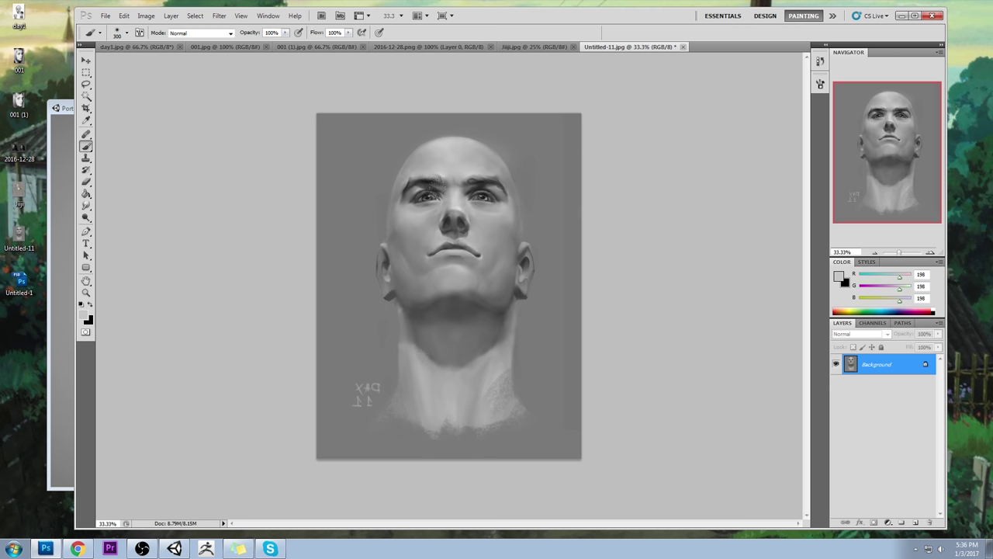
pyautogui.keyDown('alt'); pyautogui.click(432, 184); pyautogui.keyUp('alt')
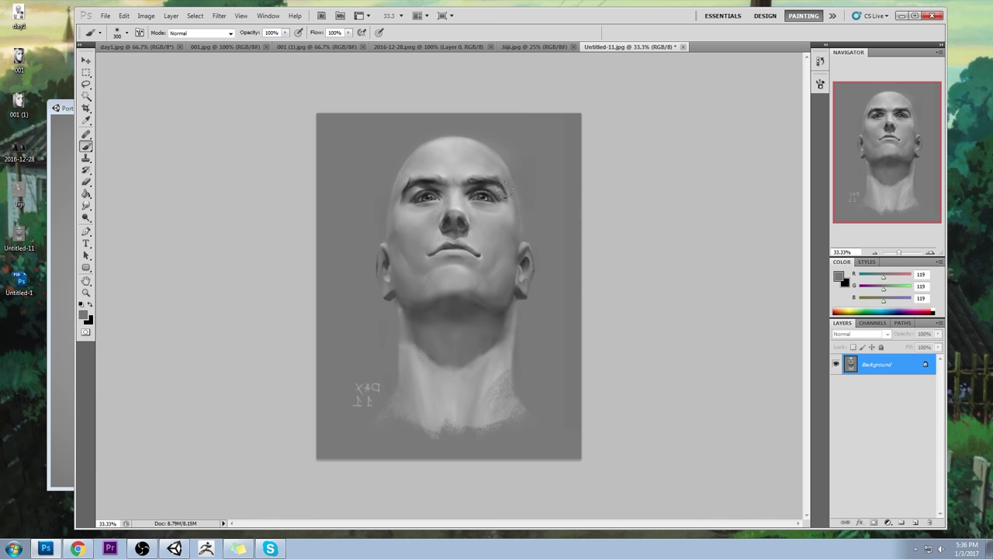
# Shift the portrait's left-hand eye slightly outward with the Liquify filter, using brush sizes 765 and 376
pyautogui.click(219, 16)
pyautogui.click(237, 73)
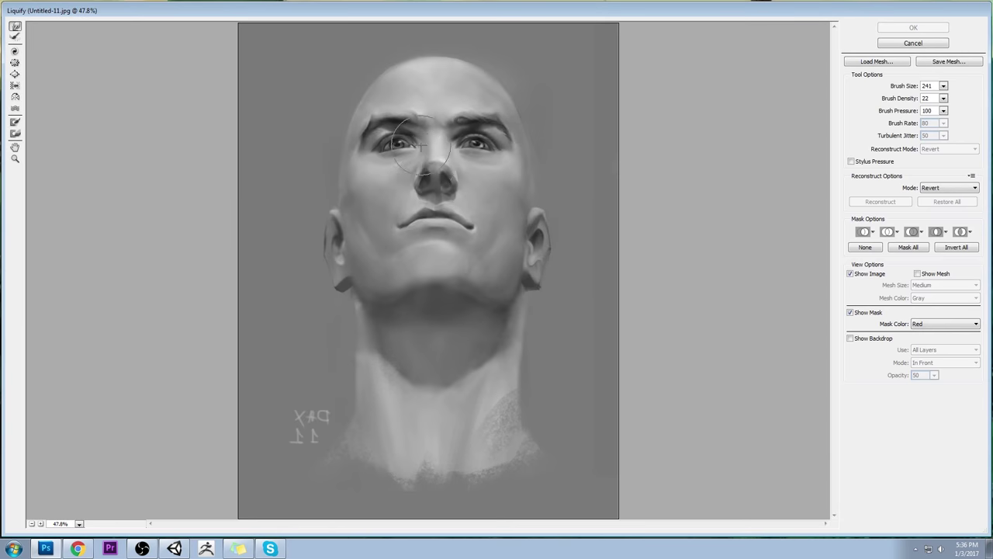
pyautogui.click(944, 86)
pyautogui.moveTo(898, 99); pyautogui.dragTo(918, 99)
pyautogui.click(379, 143)
pyautogui.moveTo(379, 143); pyautogui.dragTo(371, 143)
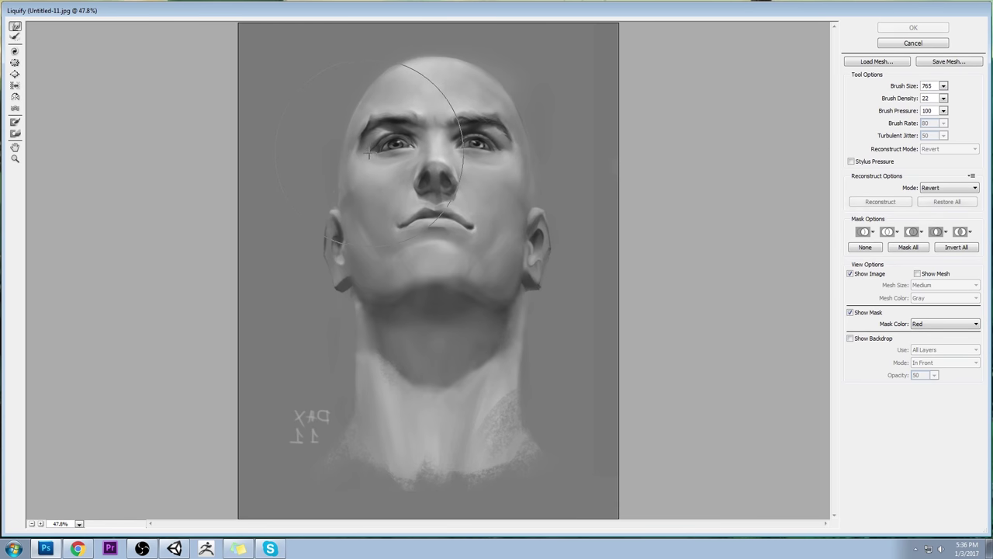
pyautogui.click(944, 86)
pyautogui.moveTo(918, 99); pyautogui.dragTo(904, 98)
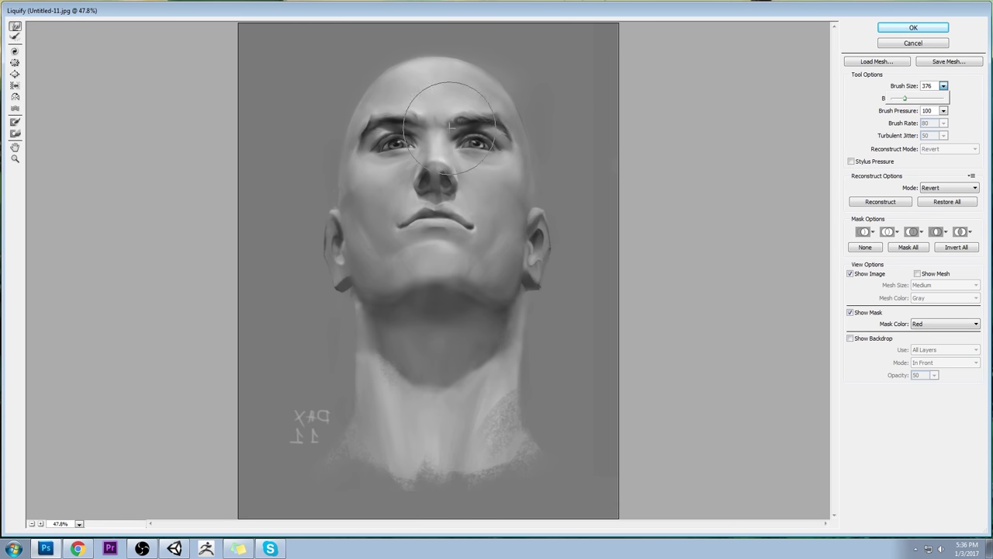
pyautogui.click(372, 161)
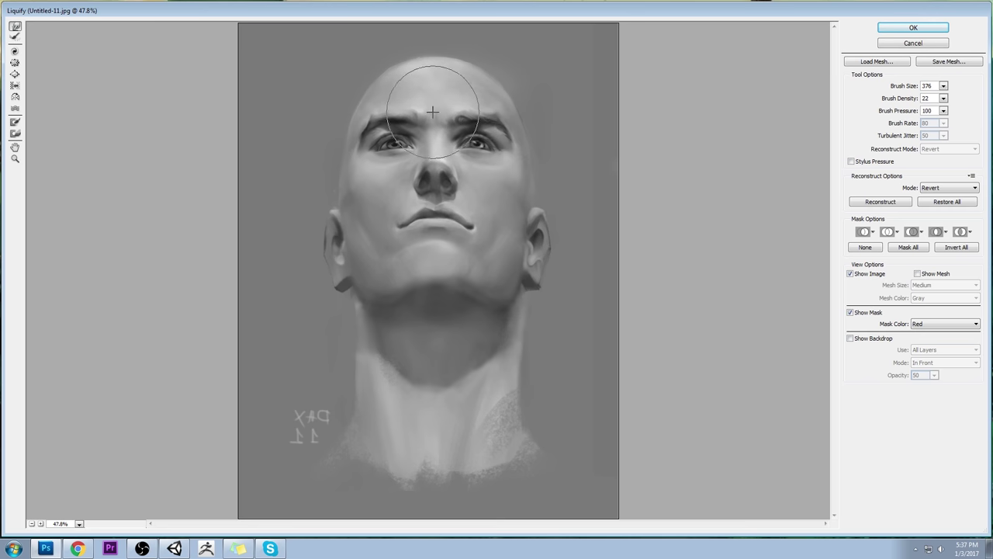
# Refine the eyes and brows with Liquify brush sizes 256 and 196, and apply the filter
pyautogui.click(944, 86)
pyautogui.moveTo(905, 99); pyautogui.dragTo(902, 100)
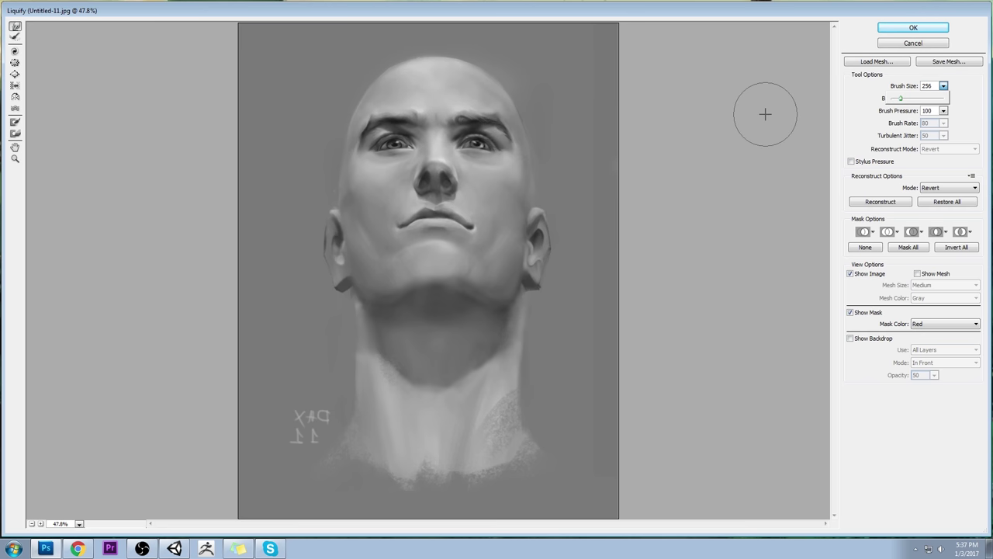
pyautogui.click(415, 149)
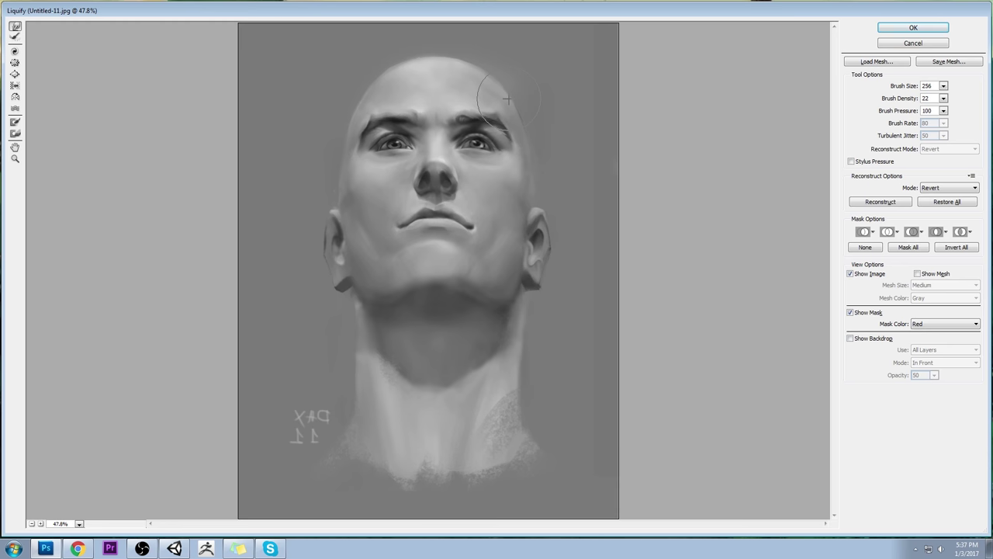
pyautogui.click(943, 85)
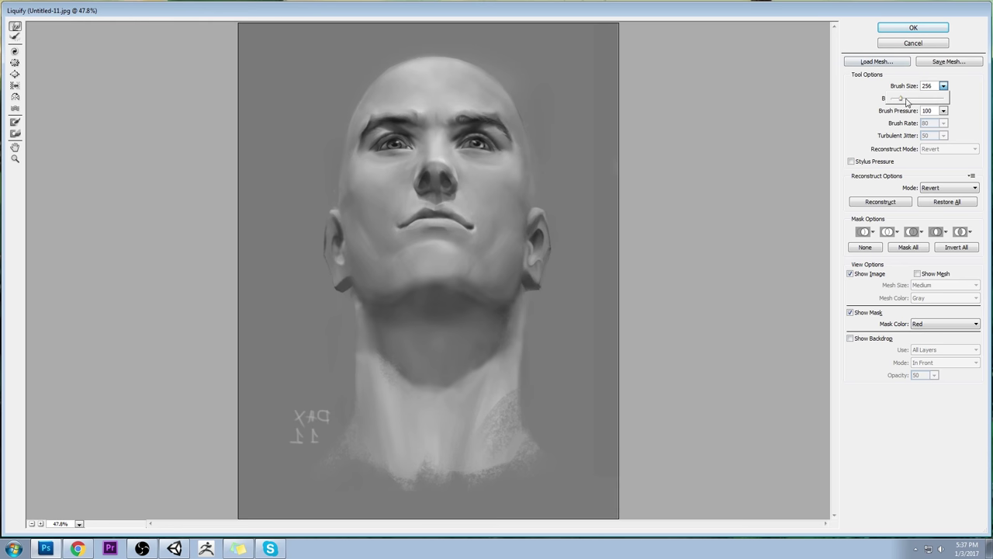
pyautogui.click(478, 138)
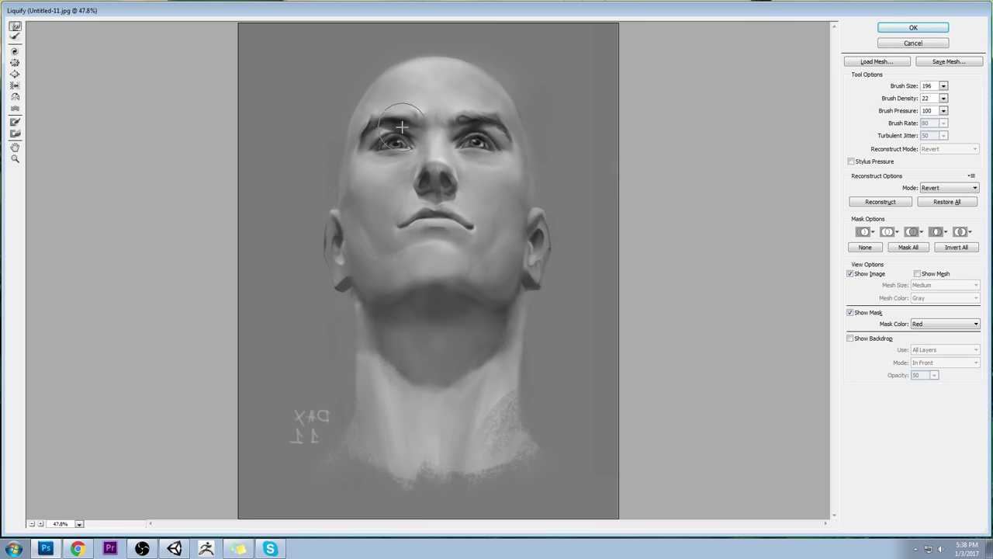
pyautogui.click(913, 29)
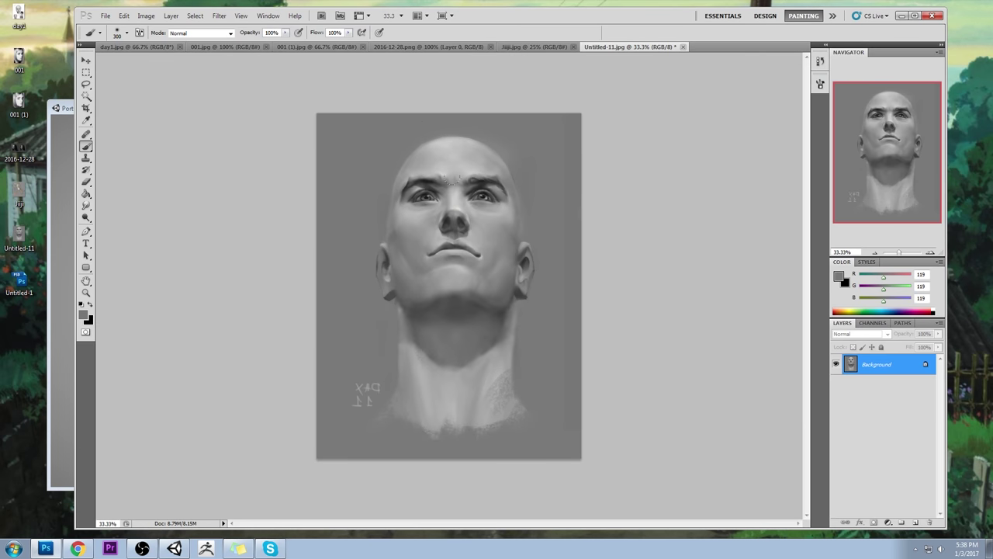
# Outline the portrait's nose with the Lasso and copy the selection onto a new layer
pyautogui.press('l')
pyautogui.moveTo(455, 199); pyautogui.dragTo(454, 205)
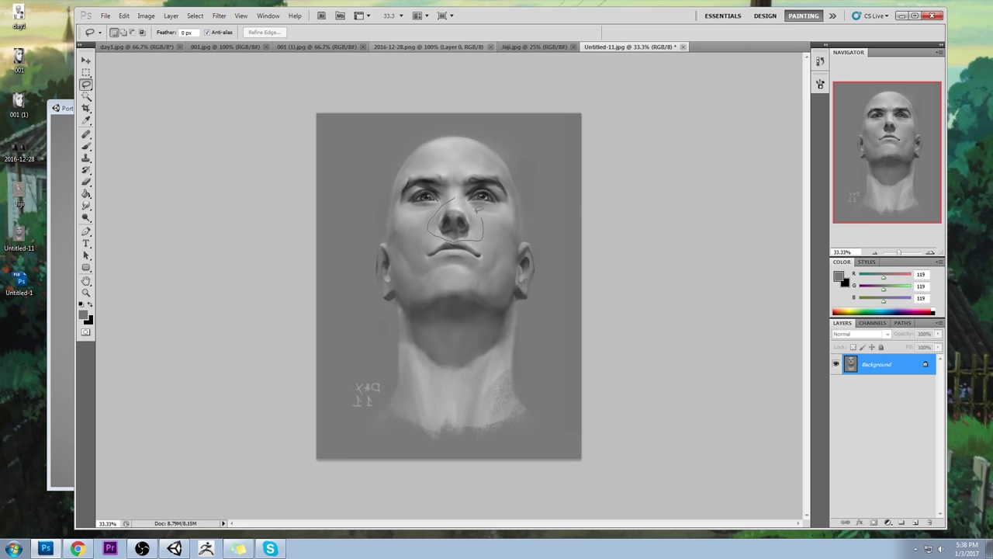
pyautogui.moveTo(480, 208)
pyautogui.mouseDown()
pyautogui.moveTo(458, 196)
pyautogui.moveTo(457, 212)
pyautogui.mouseUp()
pyautogui.hotkey('ctrl', 'j')
pyautogui.press('v')
pyautogui.press('b')
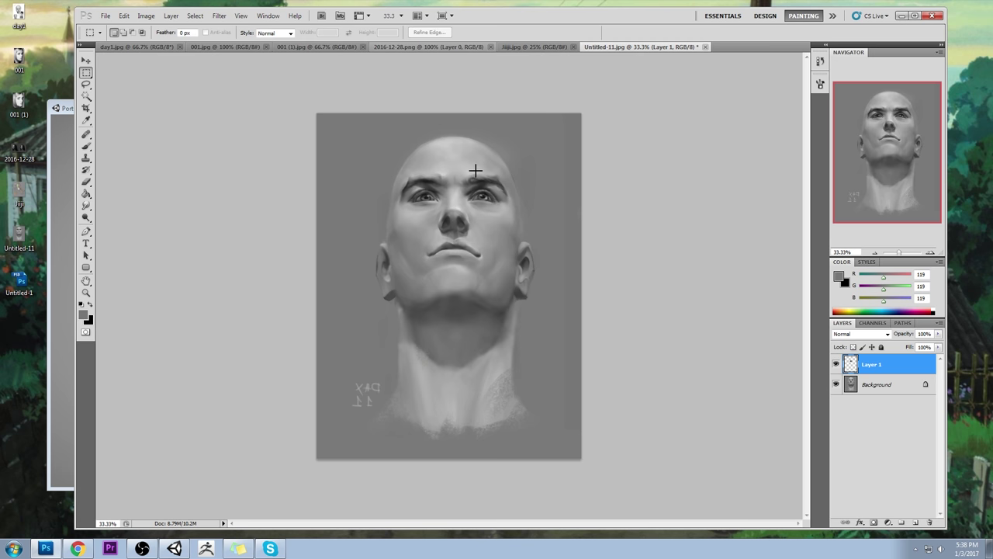
# Select the eraser and flatten the nose copy into the background
pyautogui.press('e')
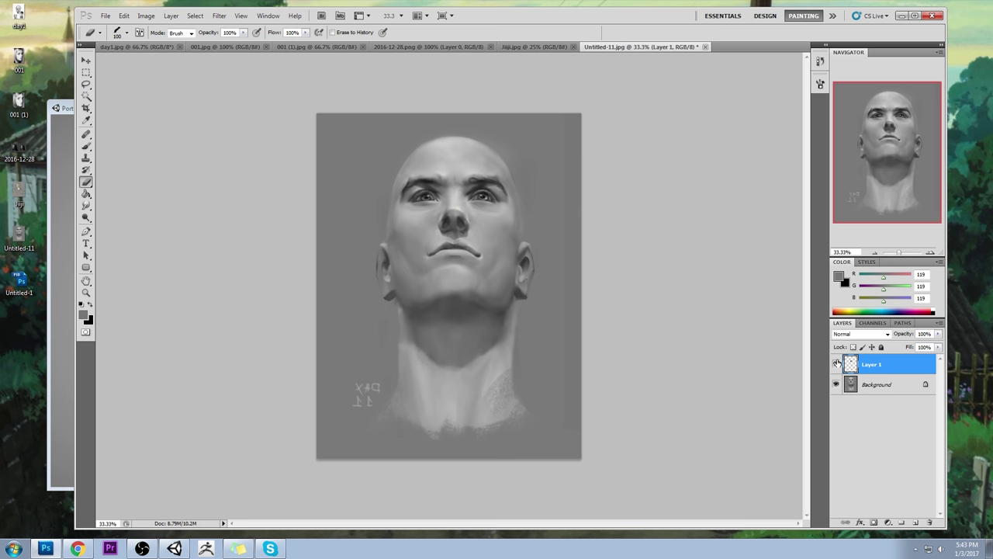
pyautogui.click(939, 323)
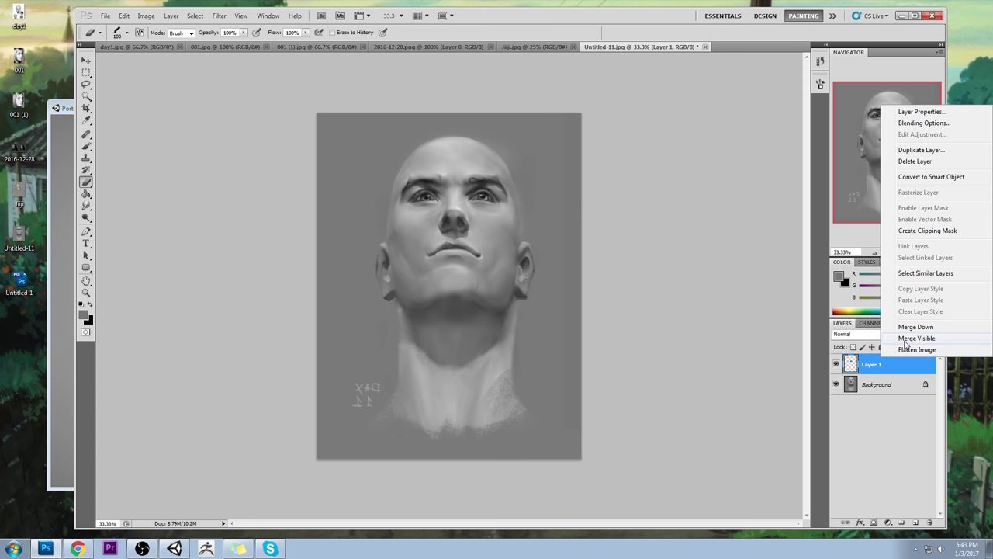
pyautogui.click(912, 359)
# Lasso the jaw, chin and neck, copy them onto a new layer and shift the copy slightly upward
pyautogui.press('l')
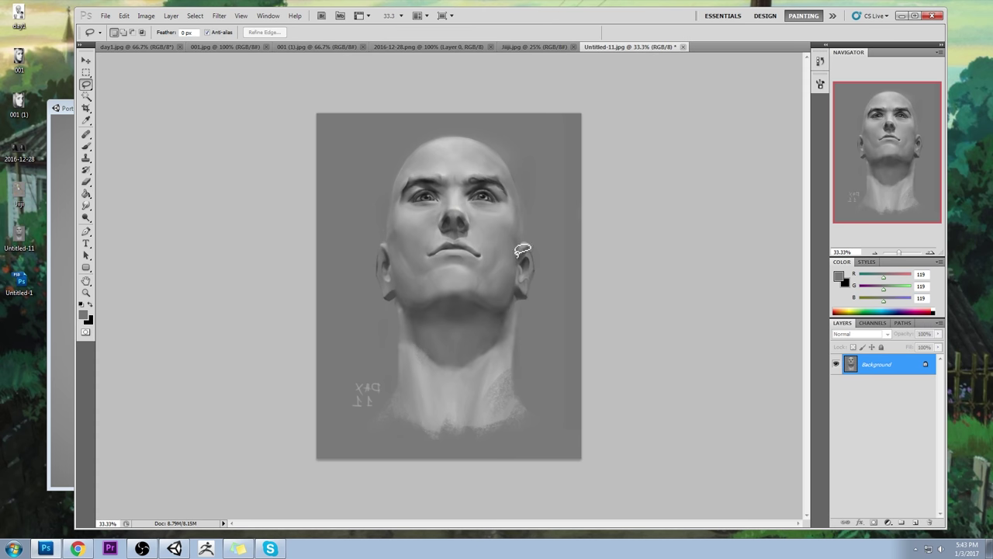
pyautogui.moveTo(539, 297); pyautogui.dragTo(522, 295)
pyautogui.moveTo(397, 294)
pyautogui.mouseDown()
pyautogui.moveTo(338, 396)
pyautogui.moveTo(603, 410)
pyautogui.moveTo(547, 301)
pyautogui.mouseUp()
pyautogui.hotkey('ctrl', 'j')
pyautogui.press('v')
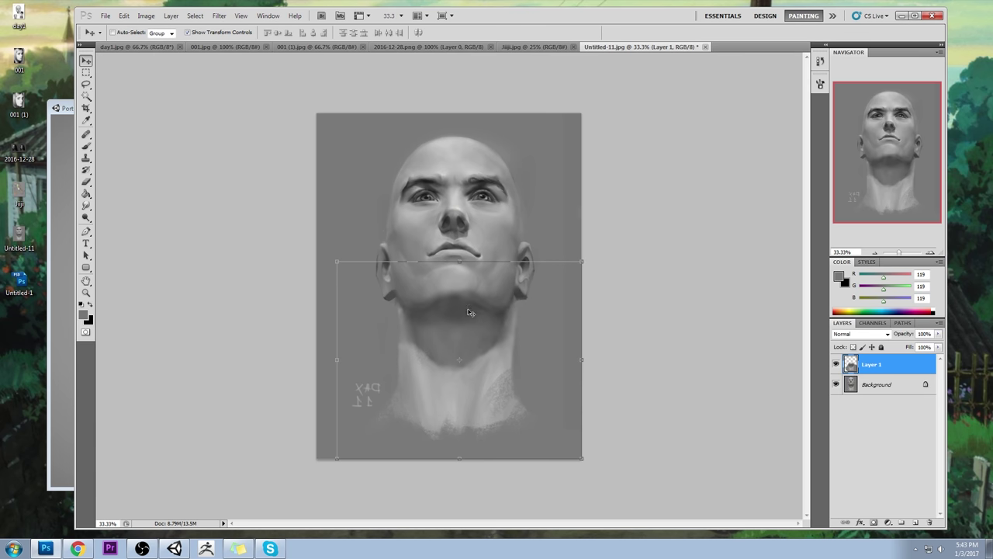
pyautogui.moveTo(466, 308); pyautogui.dragTo(454, 297)
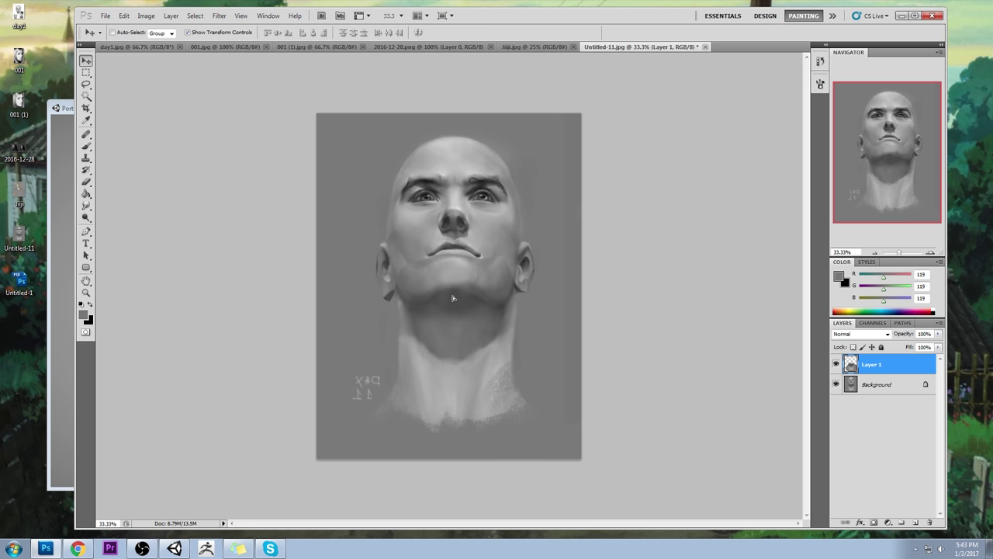
# Blend the copied jaw layer into the face by erasing its upper edge with a soft eraser enlarged to 400 px
pyautogui.press('b')
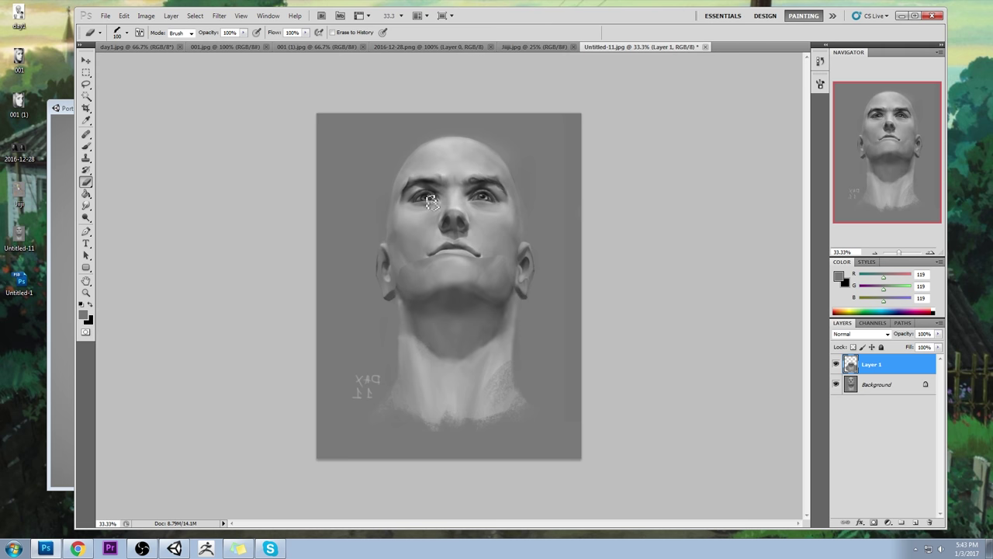
pyautogui.rightClick(456, 207)
pyautogui.click(606, 335)
pyautogui.click(728, 292)
pyautogui.press(']')
pyautogui.moveTo(486, 260); pyautogui.dragTo(439, 258)
pyautogui.press(']')
pyautogui.press(']')
pyautogui.press(']')
pyautogui.press(']')
pyautogui.press(']')
pyautogui.press(']')
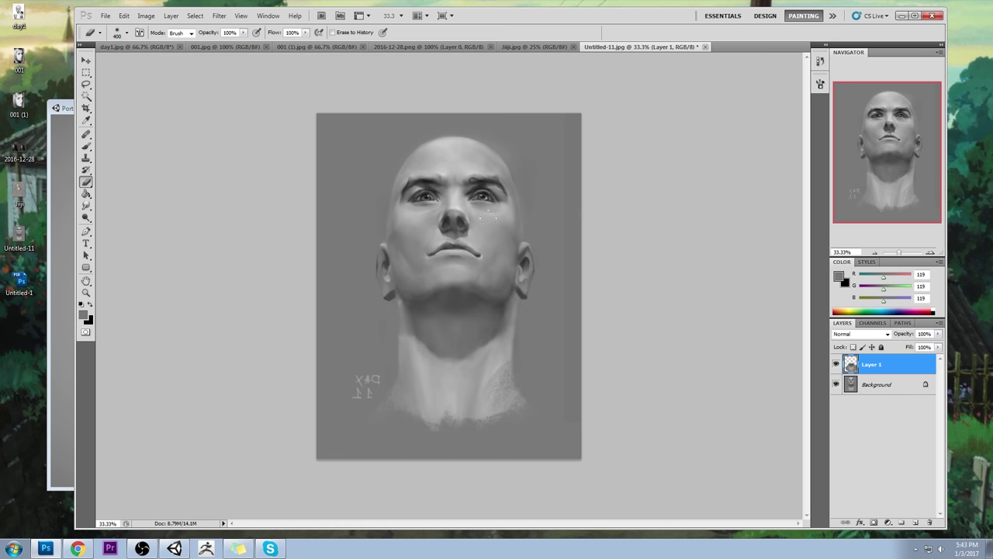
# Compare the face with the jaw layer hidden and shown, and nudge that layer downward in small steps
pyautogui.click(836, 365)
pyautogui.click(836, 365)
pyautogui.press('v')
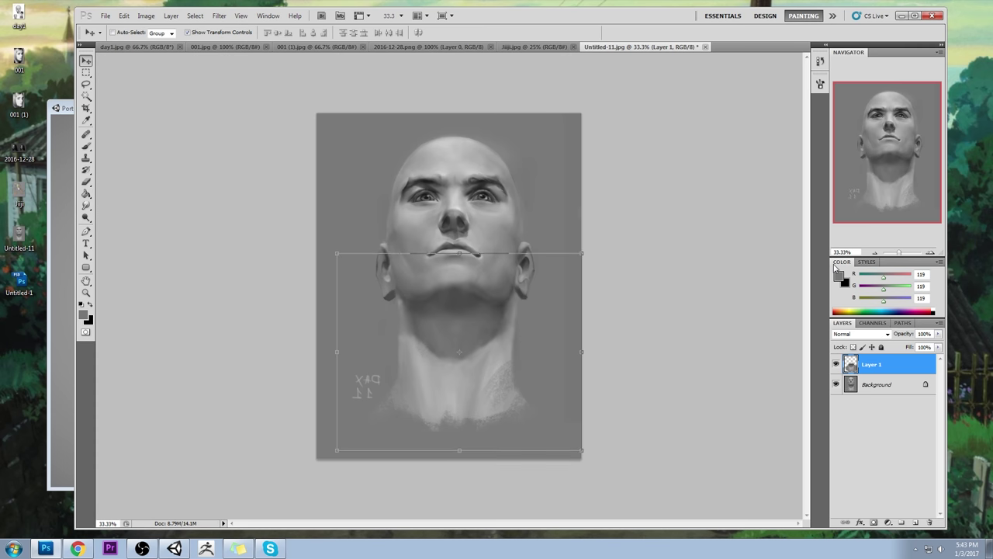
pyautogui.press('Down')
pyautogui.press('Down')
pyautogui.press('Down')
pyautogui.press('Down')
pyautogui.press('Down')
pyautogui.press('Down')
pyautogui.press('Down')
pyautogui.press('Down')
pyautogui.press('Down')
pyautogui.press('Down')
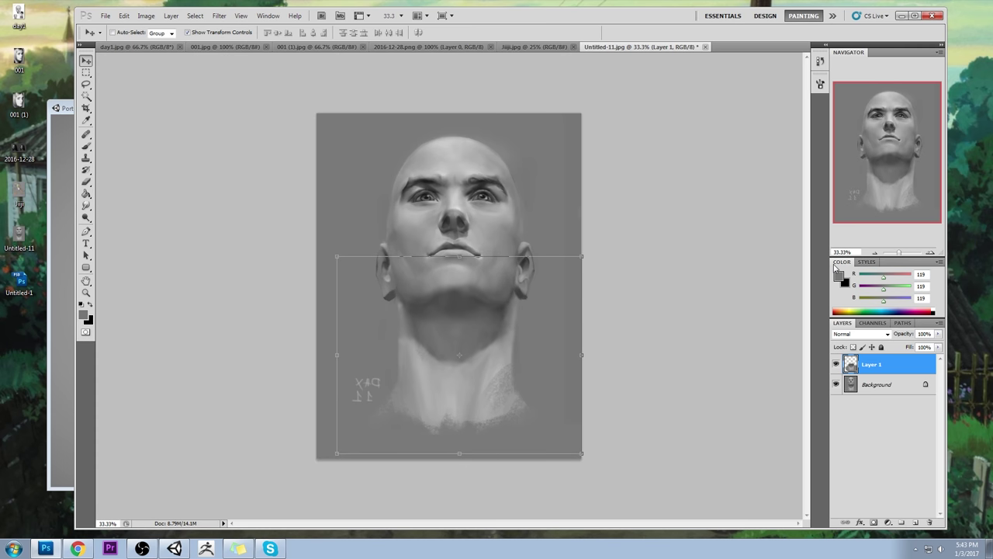
# Nudge the jaw and neck layer back up a little and flatten the image
pyautogui.press('Up')
pyautogui.press('Up')
pyautogui.press('Up')
pyautogui.press('Up')
pyautogui.press('Up')
pyautogui.press('Up')
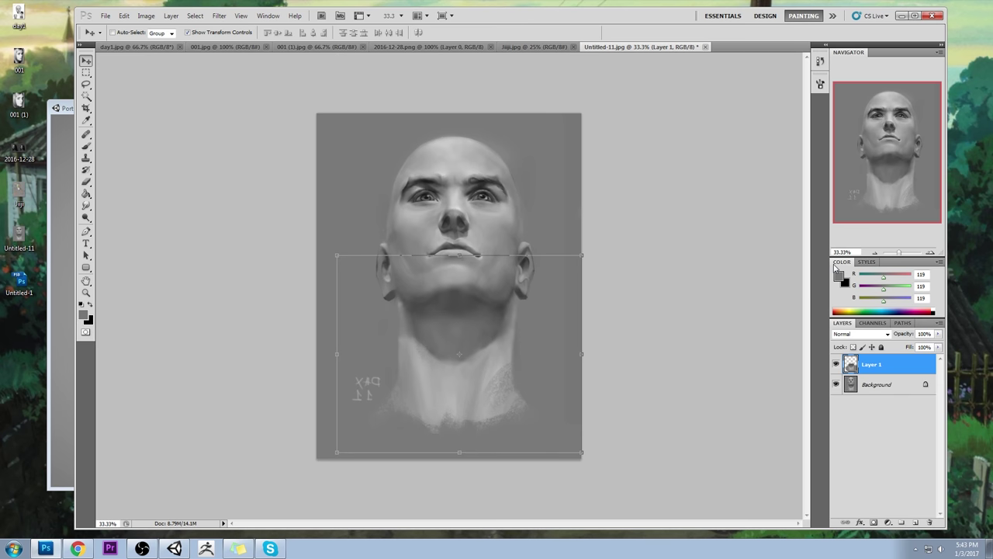
pyautogui.rightClick(885, 371)
pyautogui.click(908, 359)
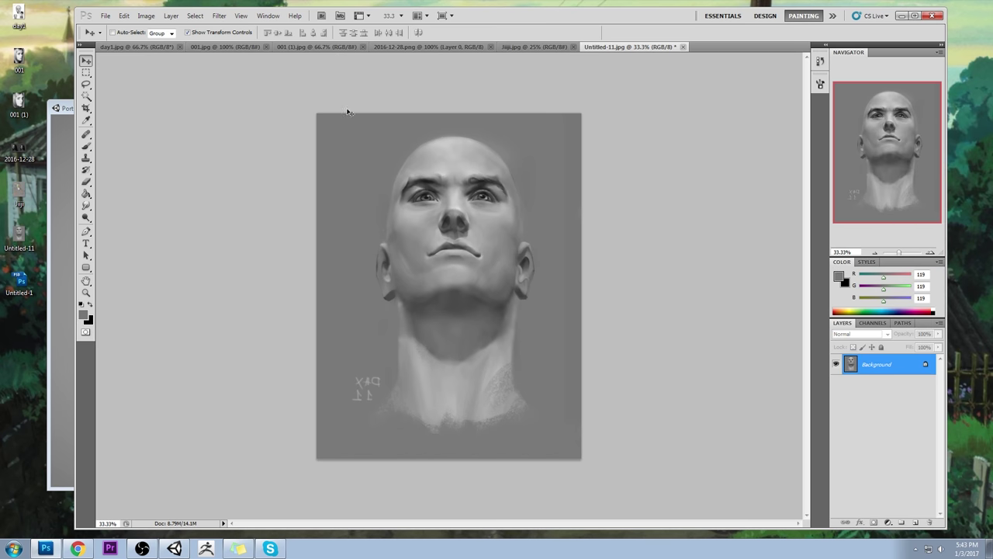
# Enlarge the top of the skull upward with the Liquify filter, using brush sizes 945 and 436
pyautogui.click(228, 16)
pyautogui.click(264, 78)
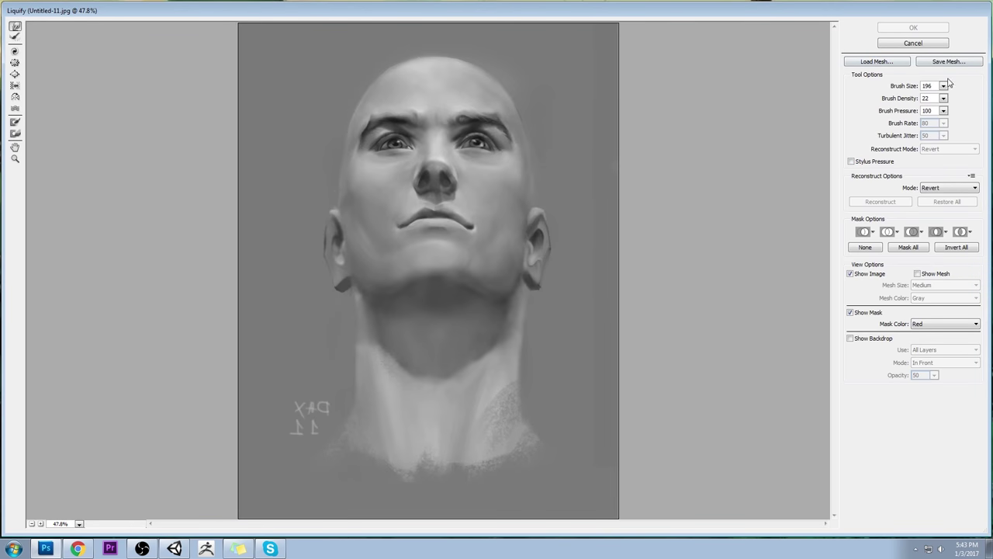
pyautogui.click(943, 86)
pyautogui.click(924, 101)
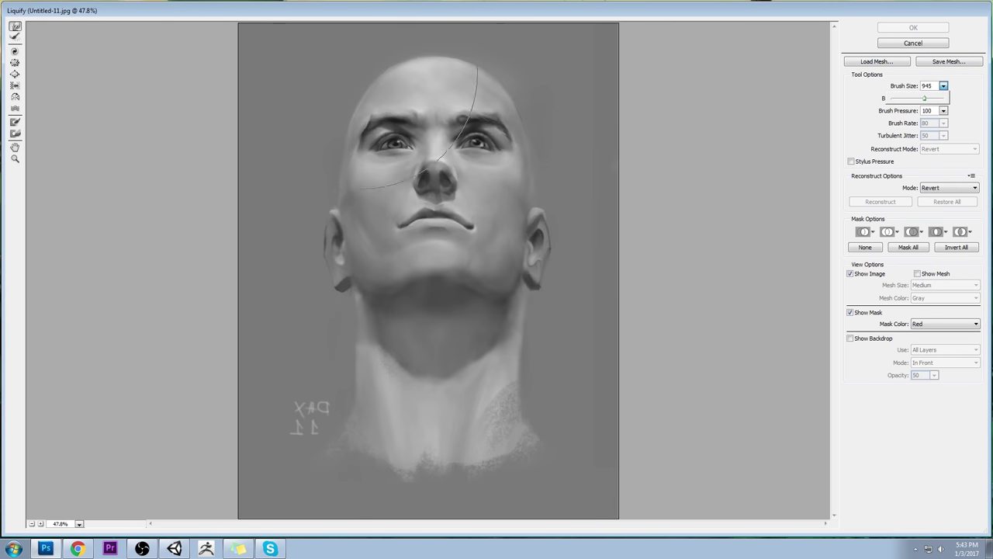
pyautogui.click(331, 99)
pyautogui.moveTo(332, 98); pyautogui.dragTo(336, 72)
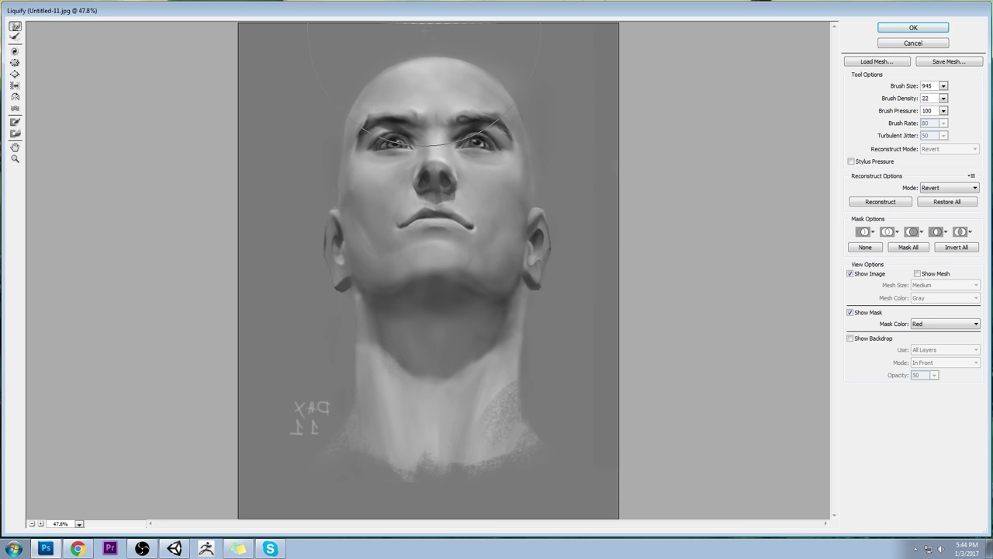
pyautogui.moveTo(944, 86); pyautogui.dragTo(909, 101)
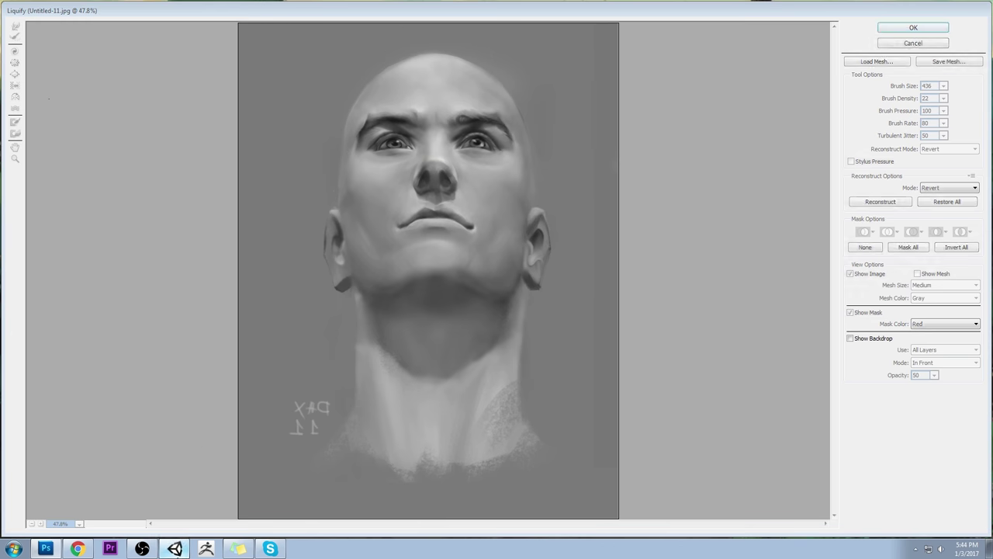
# Switch to PortraitStudio and examine the bust's head from the side, the front and a low angle
pyautogui.click(174, 548)
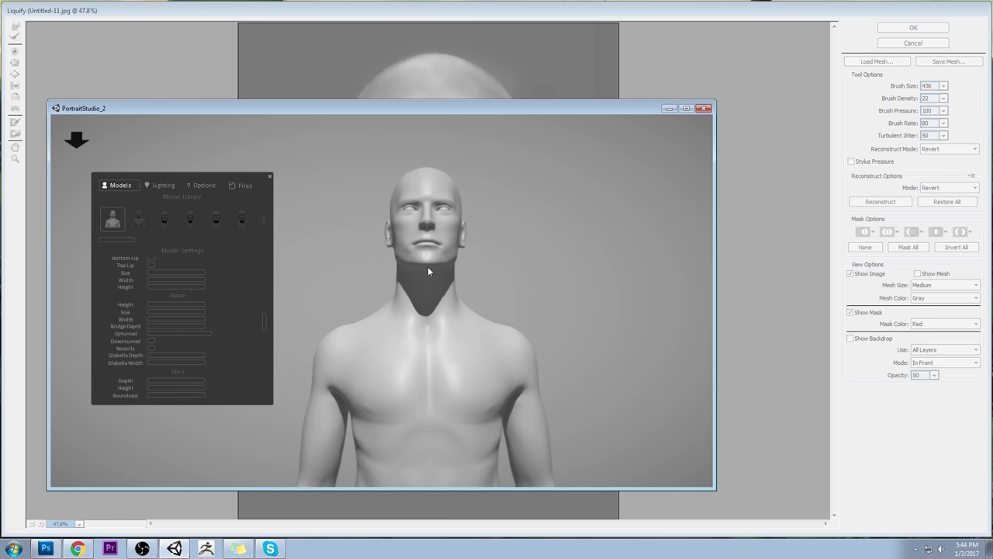
pyautogui.moveTo(437, 275); pyautogui.dragTo(395, 201)
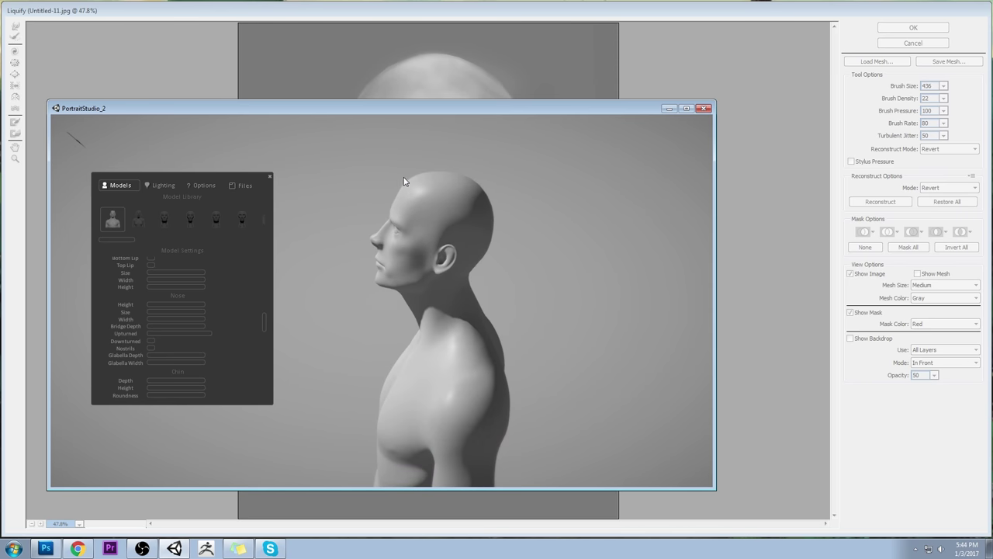
pyautogui.moveTo(384, 308); pyautogui.dragTo(427, 341)
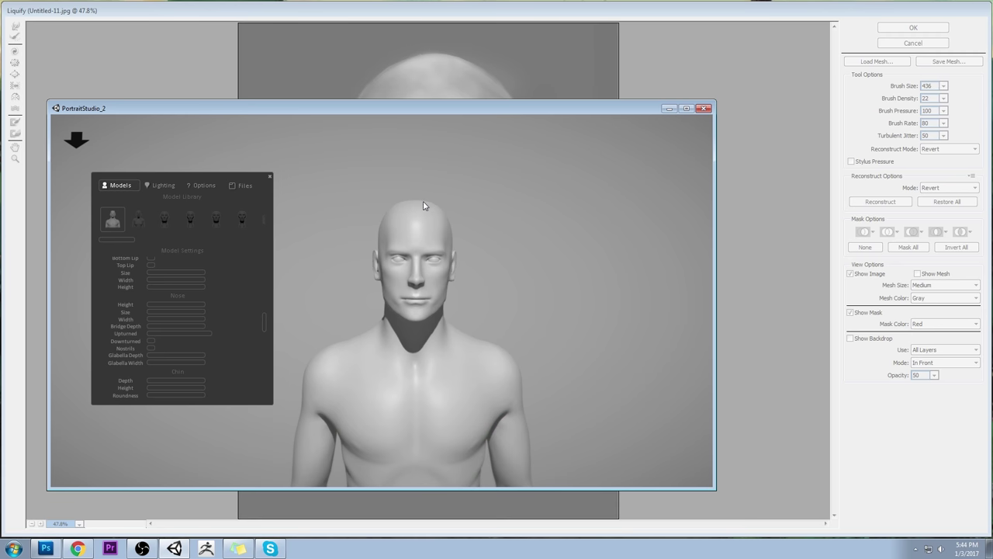
pyautogui.moveTo(425, 290); pyautogui.dragTo(420, 223)
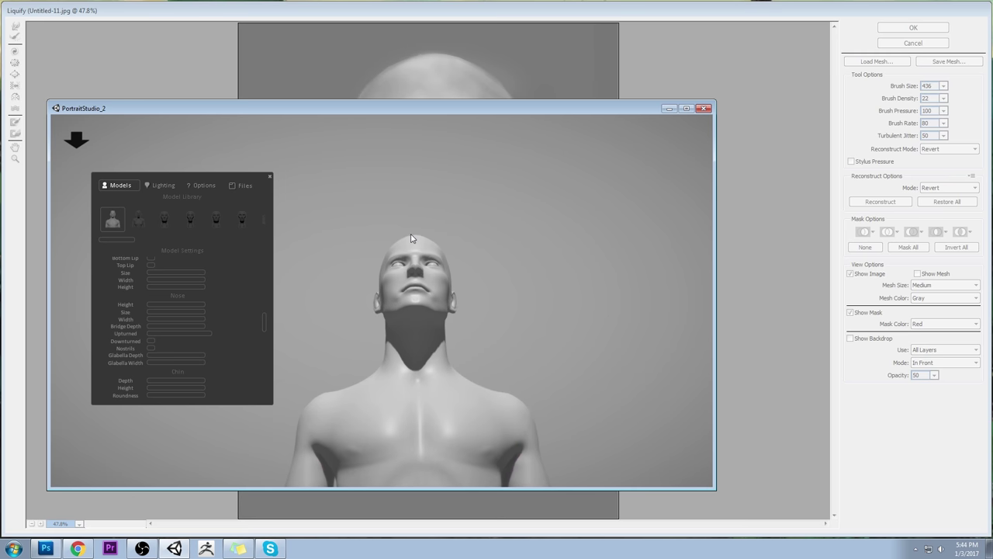
pyautogui.click(704, 107)
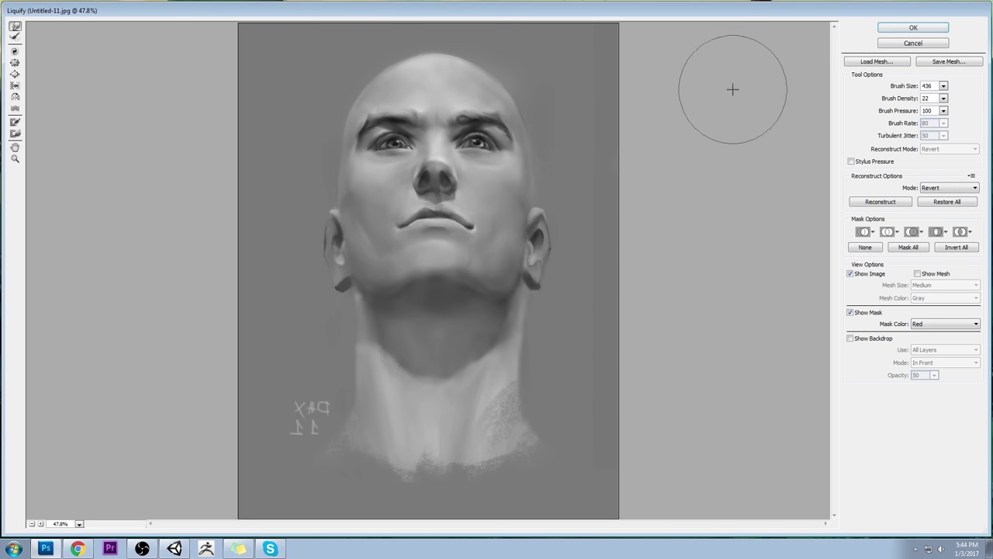
# Apply the Liquify changes to the portrait and switch to PortraitStudio again
pyautogui.click(911, 29)
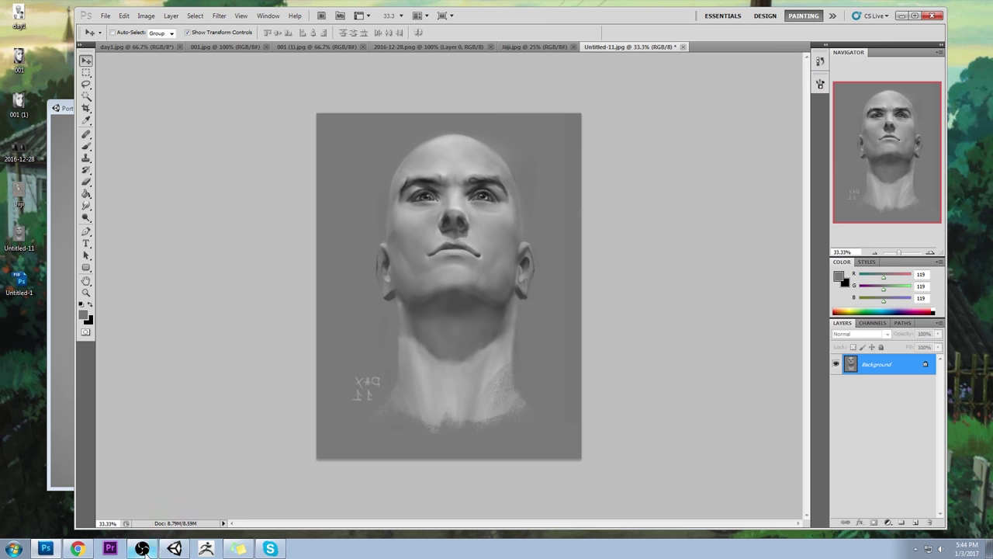
pyautogui.click(173, 548)
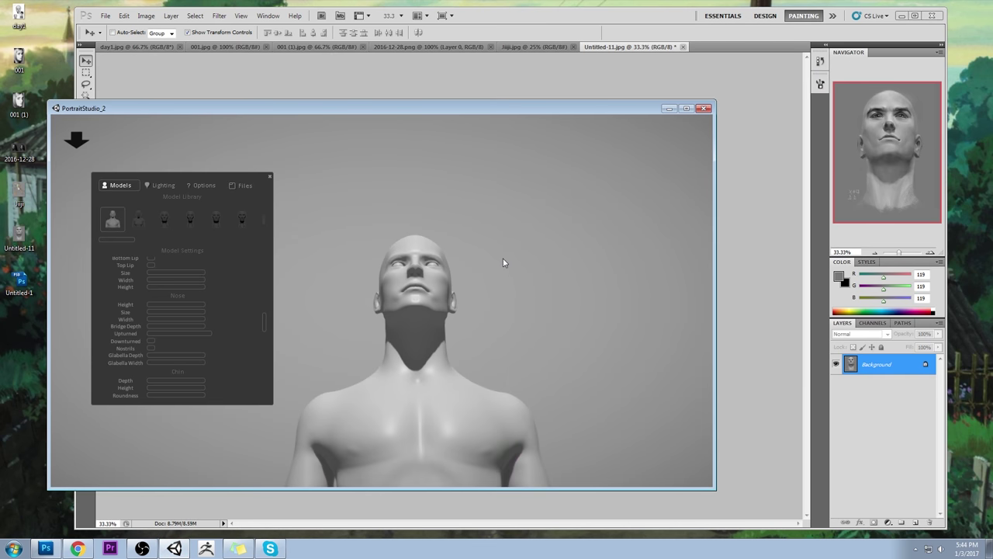
# Examine the bust's head in PortraitStudio from a slightly less steep low angle and compare it with the portrait in Photoshop
pyautogui.moveTo(497, 246); pyautogui.dragTo(492, 334)
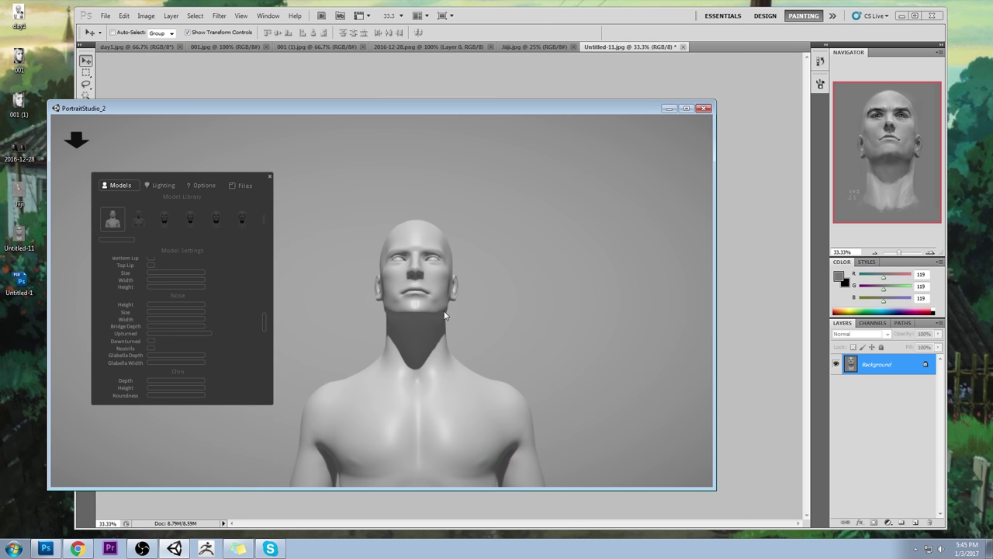
pyautogui.click(759, 186)
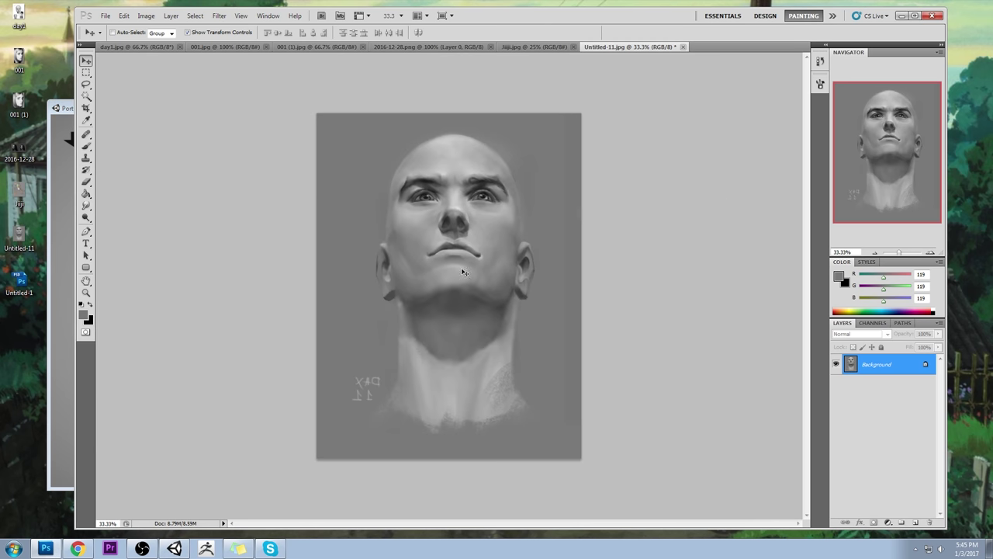
pyautogui.click(57, 108)
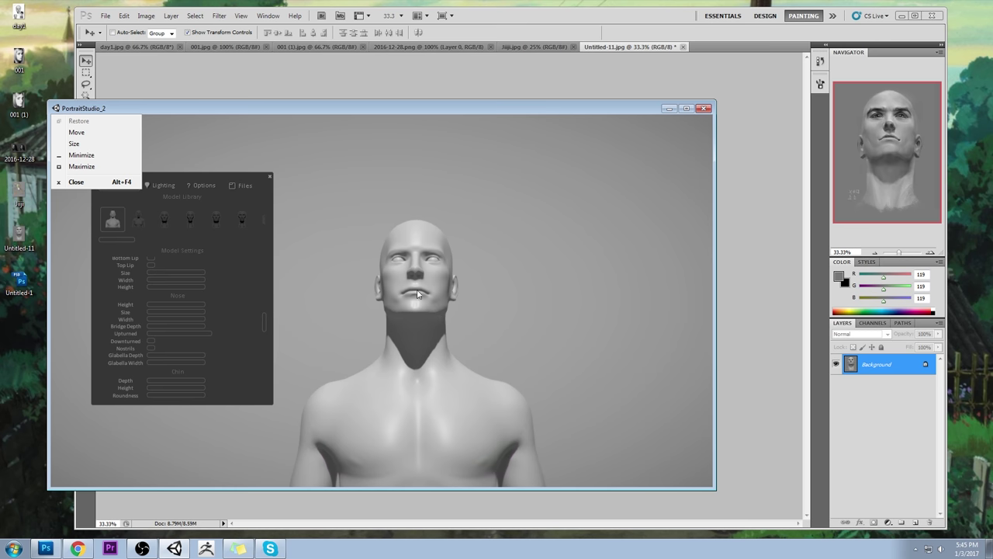
pyautogui.click(602, 21)
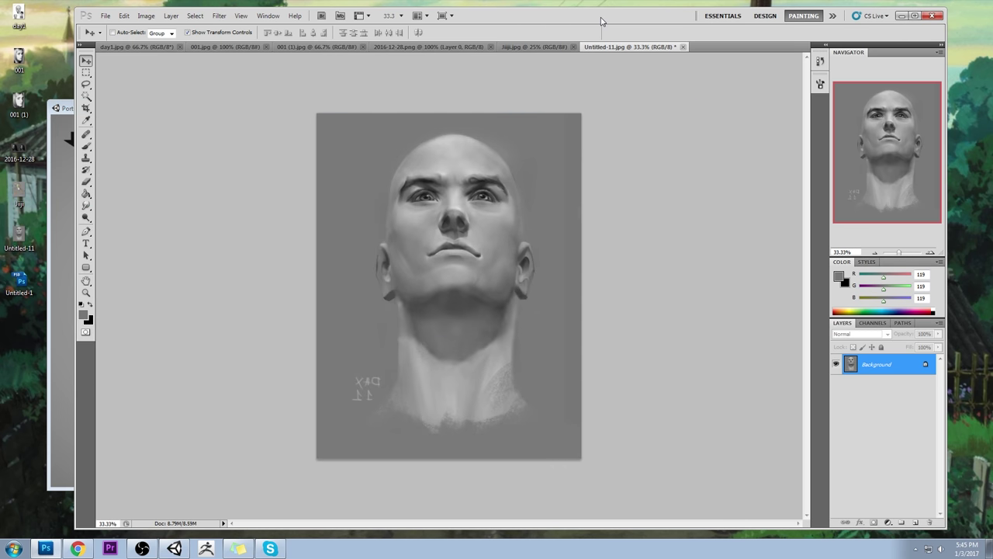
# Select both ears with the Lasso tool, copy them to a new layer and move them up to eye-to-mouth level
pyautogui.press('l')
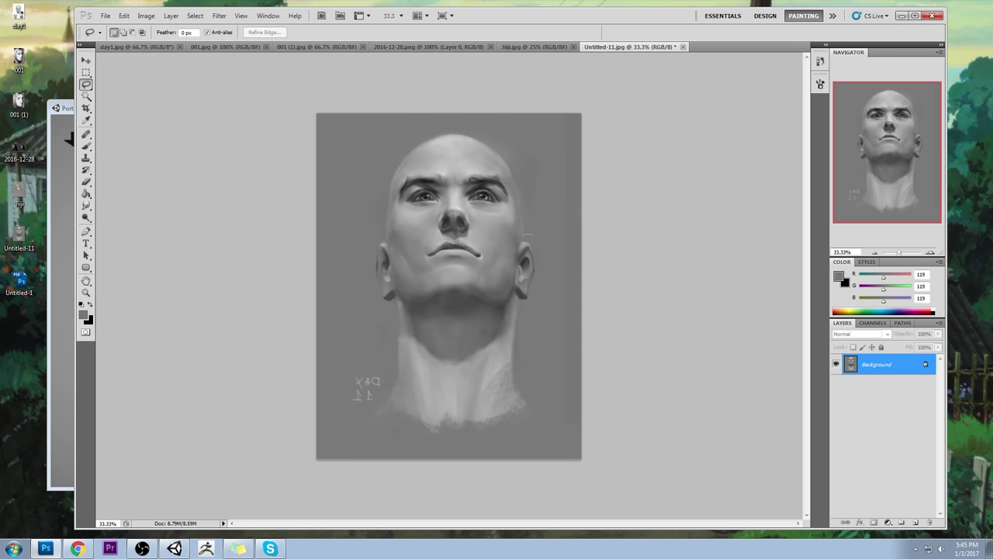
pyautogui.moveTo(512, 286); pyautogui.dragTo(537, 228)
pyautogui.moveTo(377, 235)
pyautogui.mouseDown()
pyautogui.moveTo(402, 301)
pyautogui.moveTo(359, 286)
pyautogui.moveTo(382, 280)
pyautogui.mouseUp()
pyautogui.hotkey('ctrl', 'j')
pyautogui.press('v')
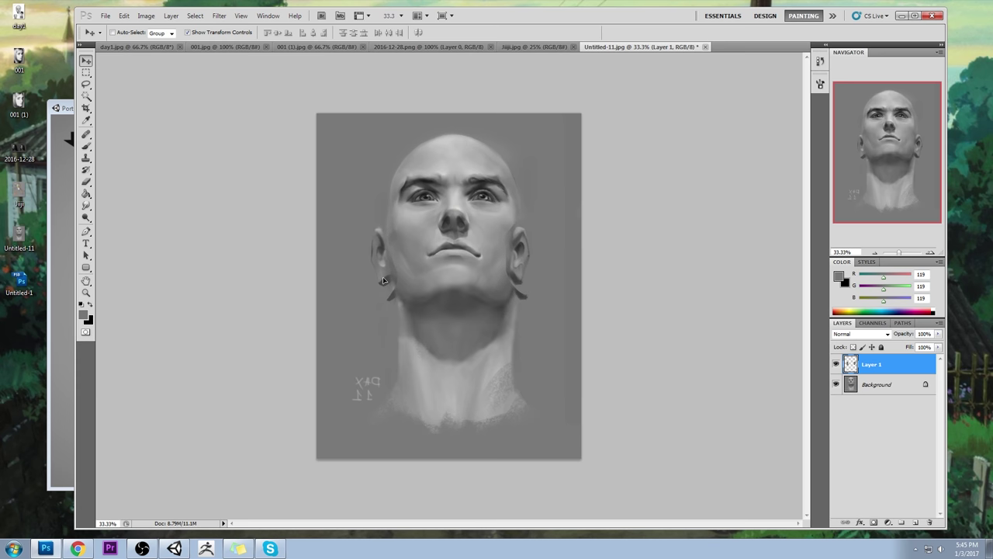
# Select the ear on the viewer's right, shift it slightly outward from the head, and deselect it
pyautogui.press('l')
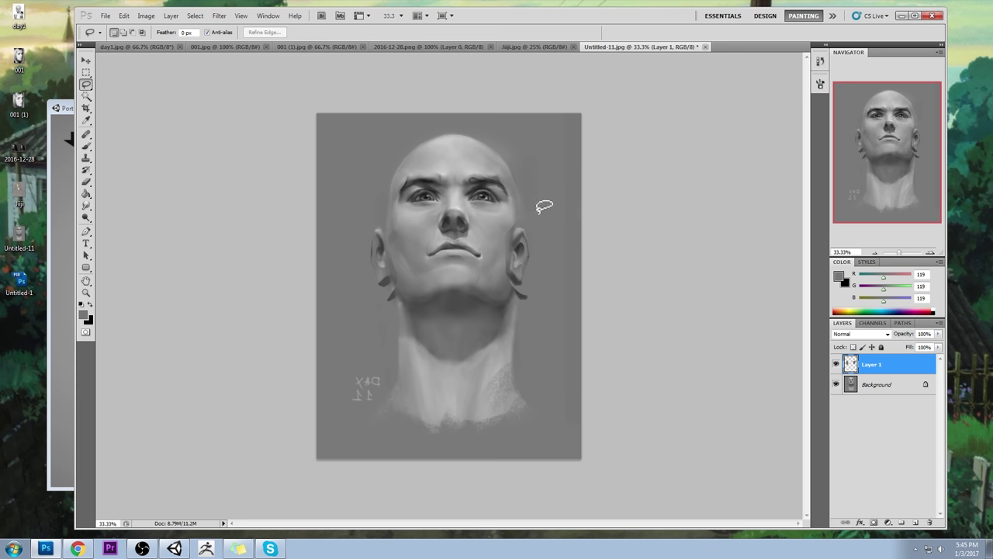
pyautogui.moveTo(543, 200)
pyautogui.mouseDown()
pyautogui.moveTo(481, 267)
pyautogui.moveTo(543, 199)
pyautogui.mouseUp()
pyautogui.press('b')
pyautogui.press('v')
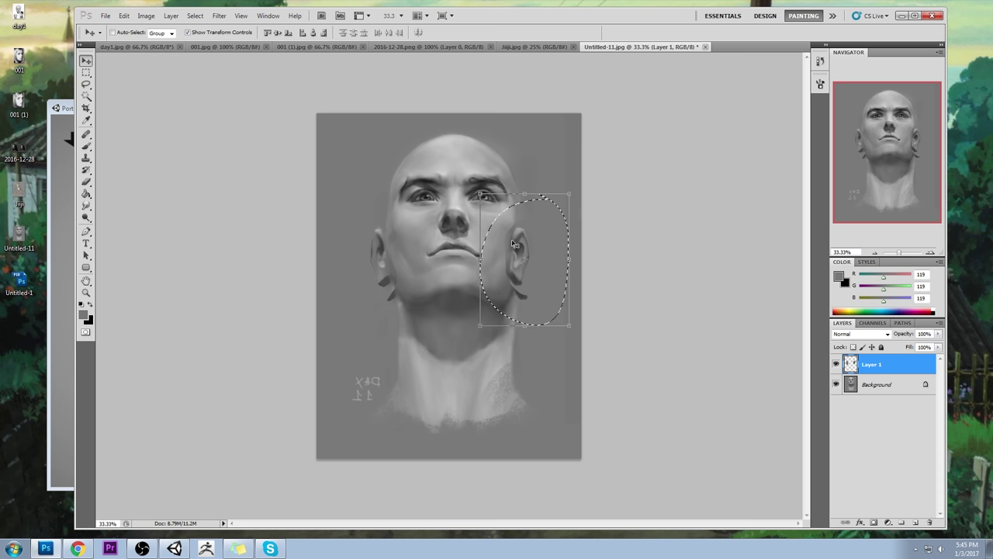
pyautogui.moveTo(514, 242); pyautogui.dragTo(526, 241)
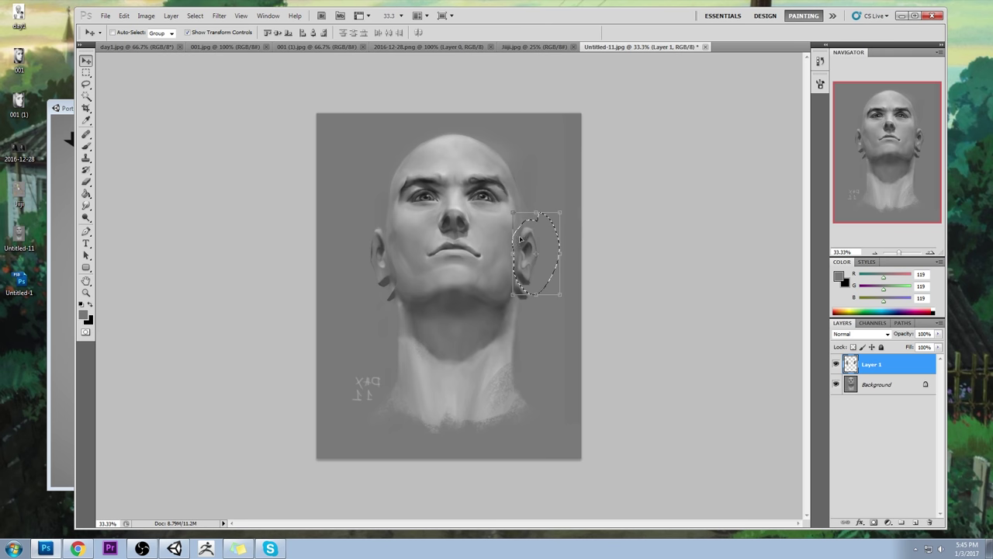
pyautogui.press('m')
pyautogui.rightClick(483, 195)
pyautogui.click(512, 200)
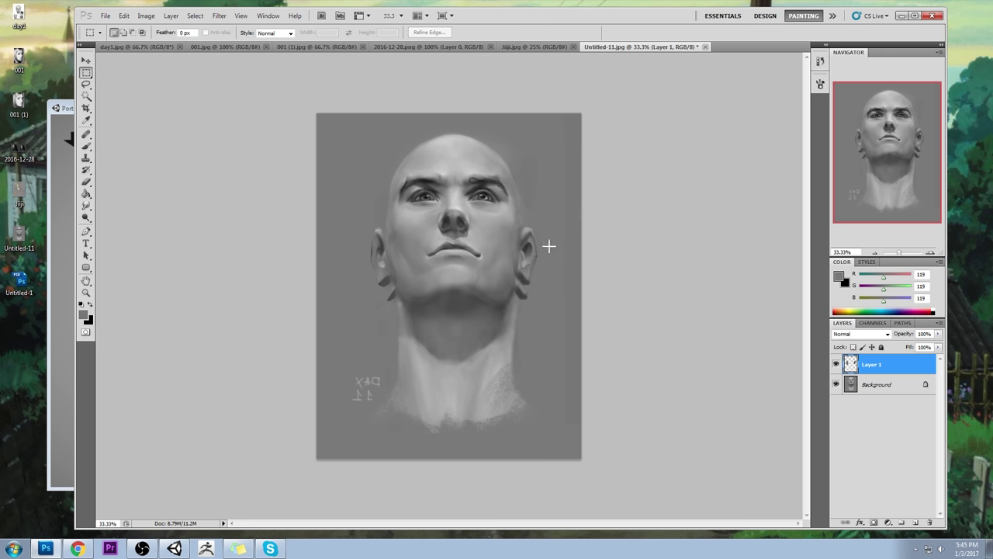
# Paint out the leftover old earlobes beneath both raised ears with the background grey at full opacity
pyautogui.press('e')
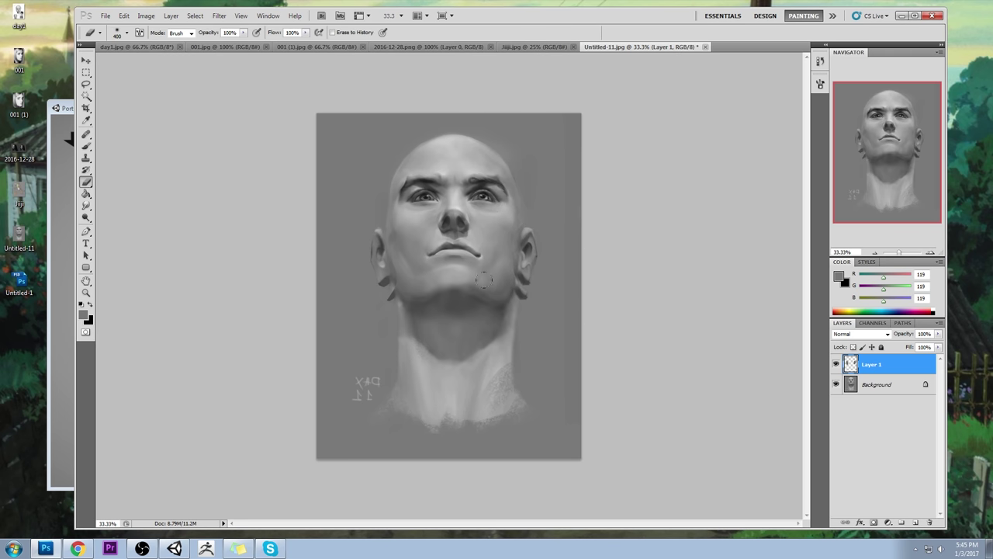
pyautogui.press('b')
pyautogui.rightClick(525, 242)
pyautogui.doubleClick(569, 371)
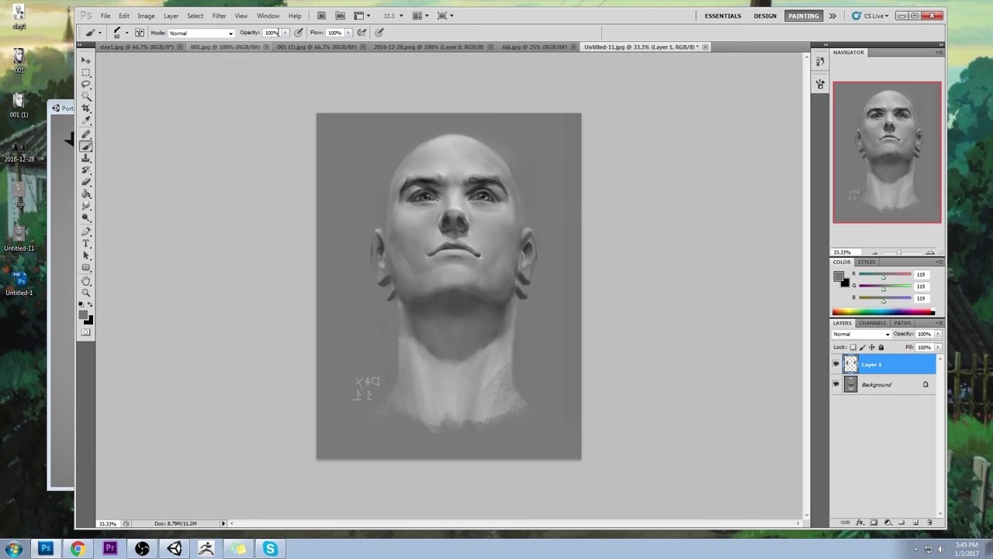
pyautogui.click(285, 32)
pyautogui.click(219, 139)
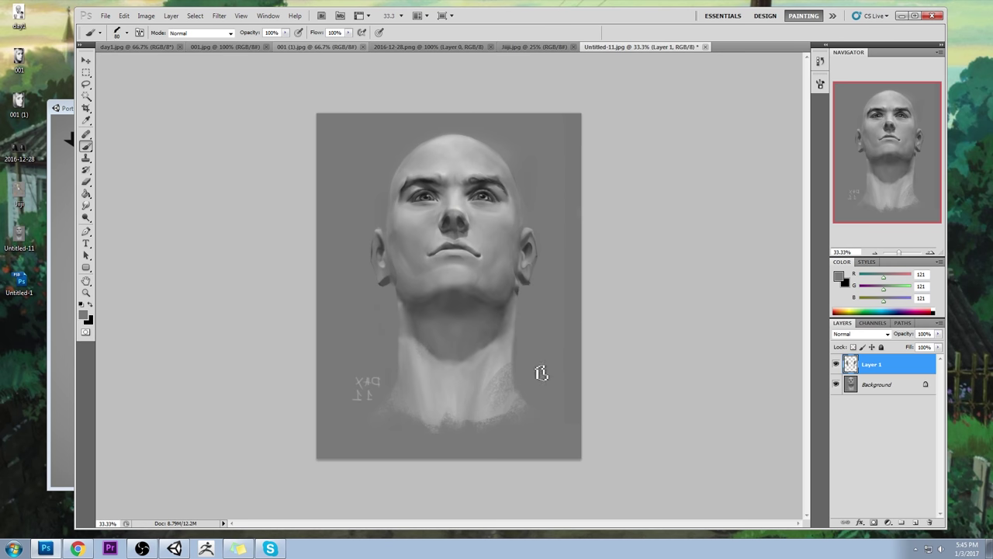
# Cover the Day 11 lettering and the ragged neck base with background grey using a 175 px brush, then undo the last stroke
pyautogui.press(']')
pyautogui.press(']')
pyautogui.press(']')
pyautogui.press(']')
pyautogui.press(']')
pyautogui.press(']')
pyautogui.press(']')
pyautogui.moveTo(348, 361)
pyautogui.mouseDown()
pyautogui.moveTo(429, 454)
pyautogui.moveTo(360, 351)
pyautogui.moveTo(443, 455)
pyautogui.moveTo(375, 356)
pyautogui.moveTo(464, 455)
pyautogui.moveTo(376, 360)
pyautogui.moveTo(452, 441)
pyautogui.moveTo(379, 373)
pyautogui.moveTo(475, 443)
pyautogui.moveTo(564, 362)
pyautogui.moveTo(547, 357)
pyautogui.moveTo(402, 455)
pyautogui.mouseUp()
pyautogui.hotkey('ctrl', 'z')
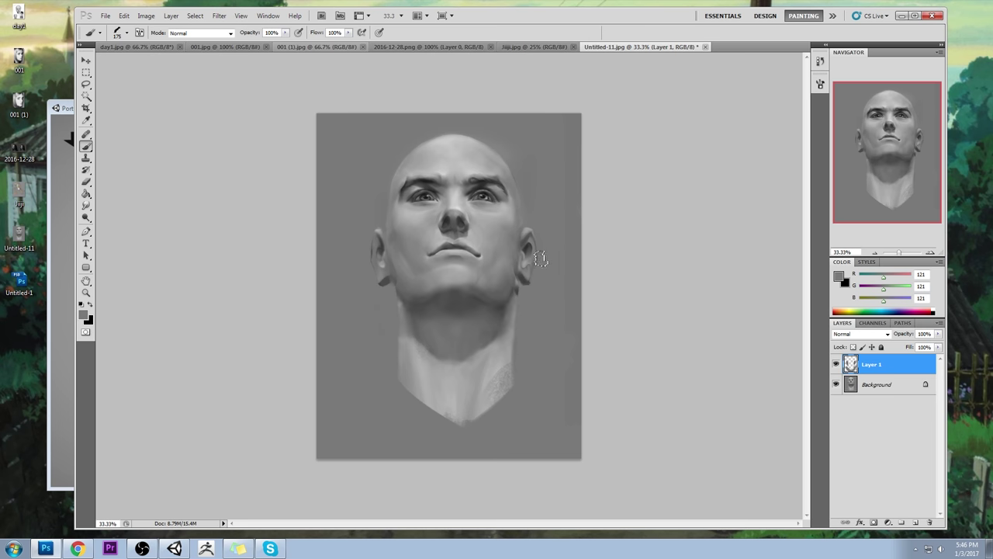
# Clean up the areas beneath both ears and along the jaw corners with a smaller brush and tones sampled nearby
pyautogui.press('[')
pyautogui.press('[')
pyautogui.moveTo(539, 282); pyautogui.dragTo(538, 303)
pyautogui.press('e')
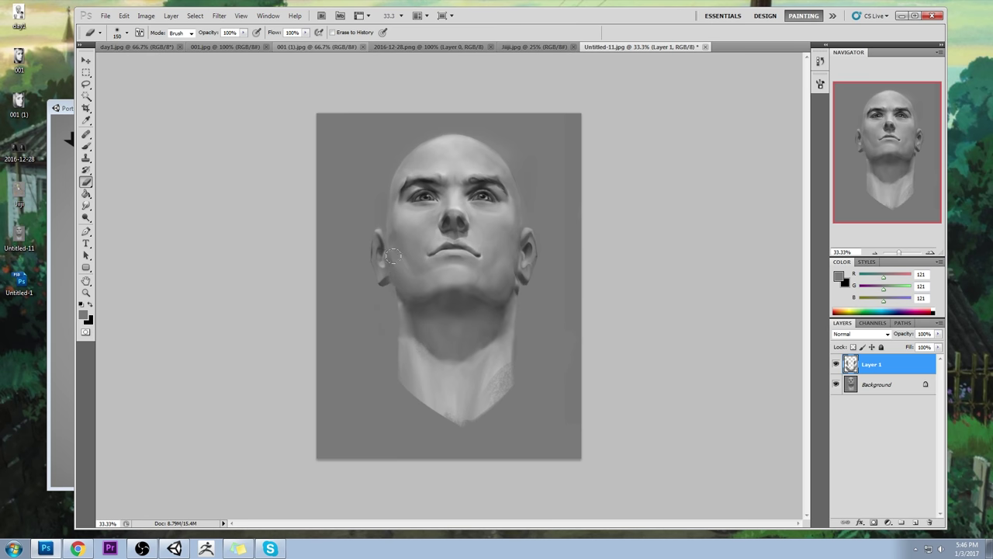
pyautogui.press('b')
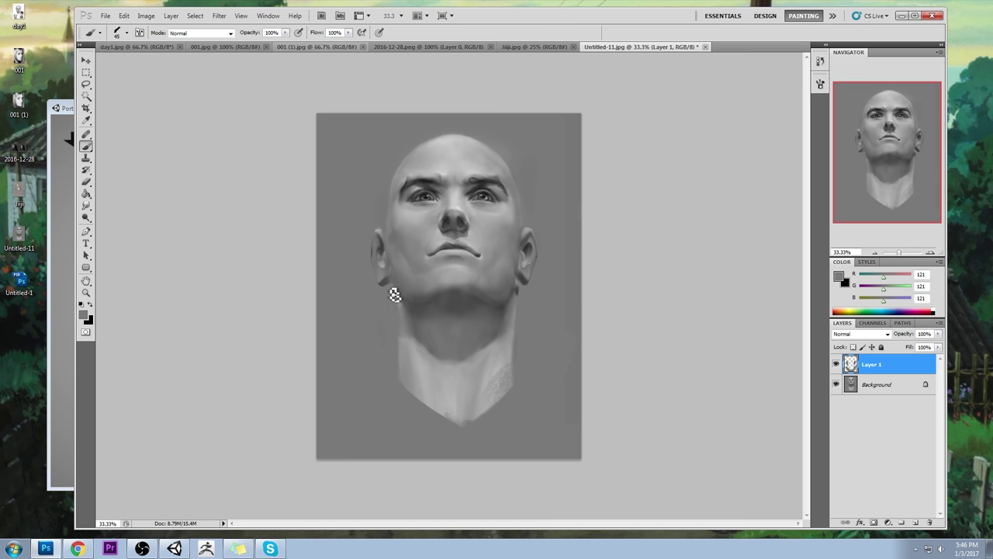
pyautogui.keyDown('alt'); pyautogui.click(404, 281); pyautogui.keyUp('alt')
pyautogui.keyDown('alt'); pyautogui.click(514, 287); pyautogui.keyUp('alt')
pyautogui.keyDown('alt'); pyautogui.click(519, 268); pyautogui.keyUp('alt')
pyautogui.keyDown('alt'); pyautogui.click(523, 260); pyautogui.keyUp('alt')
pyautogui.keyDown('alt'); pyautogui.click(521, 295); pyautogui.keyUp('alt')
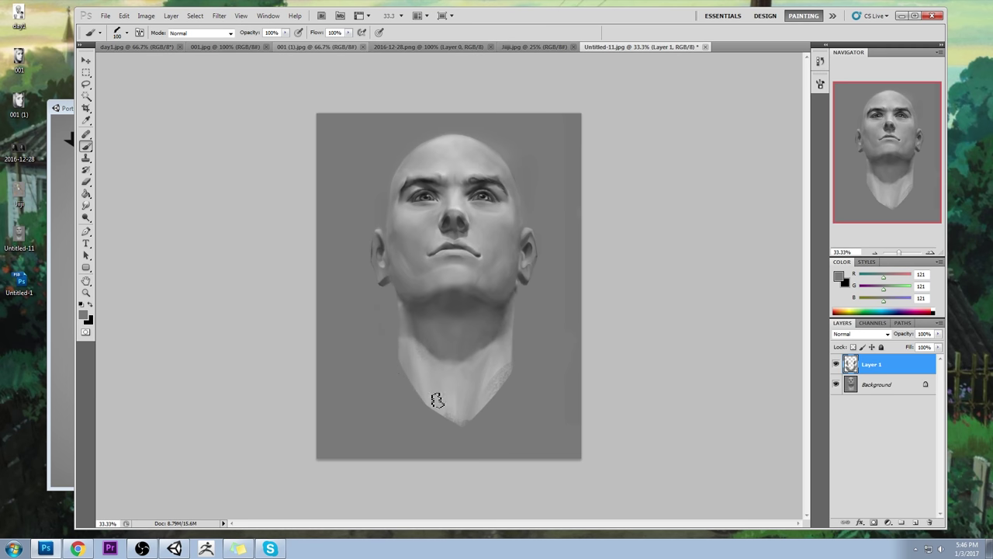
# Undo the last neck stroke and round off the pointed base of the neck with the 100 px brush
pyautogui.hotkey('ctrl', 'z')
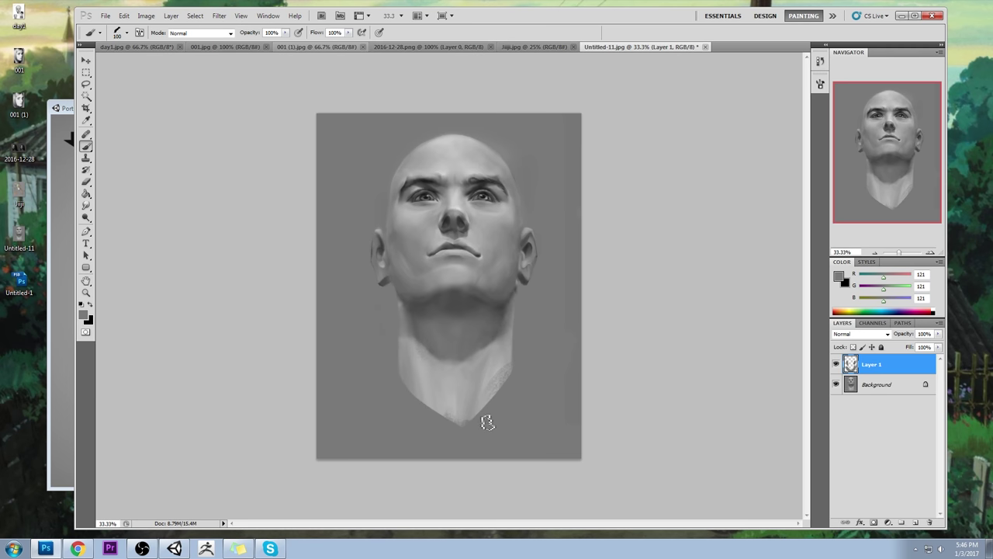
pyautogui.moveTo(441, 422); pyautogui.dragTo(499, 415)
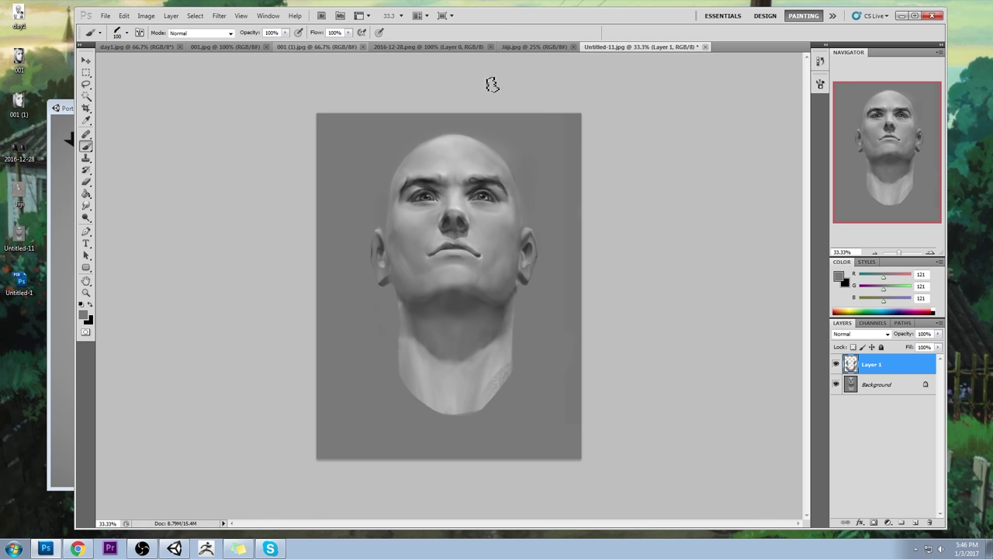
# Refine the jaw corners and the earlobe edges with a small brush, sampling tones from the jaw and ears
pyautogui.keyDown('alt'); pyautogui.click(517, 277); pyautogui.keyUp('alt')
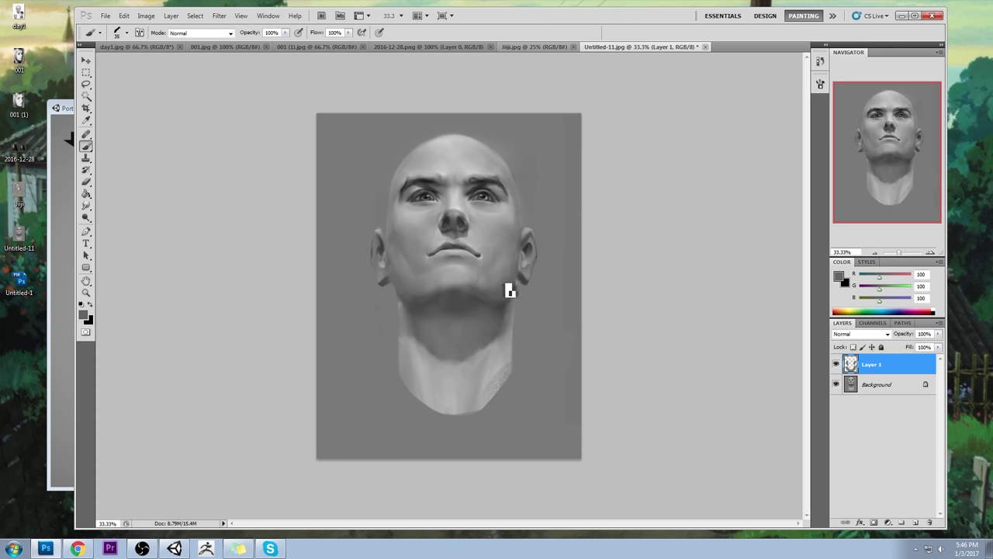
pyautogui.keyDown('alt'); pyautogui.click(524, 289); pyautogui.keyUp('alt')
pyautogui.keyDown('alt'); pyautogui.click(528, 281); pyautogui.keyUp('alt')
pyautogui.keyDown('alt'); pyautogui.click(411, 301); pyautogui.keyUp('alt')
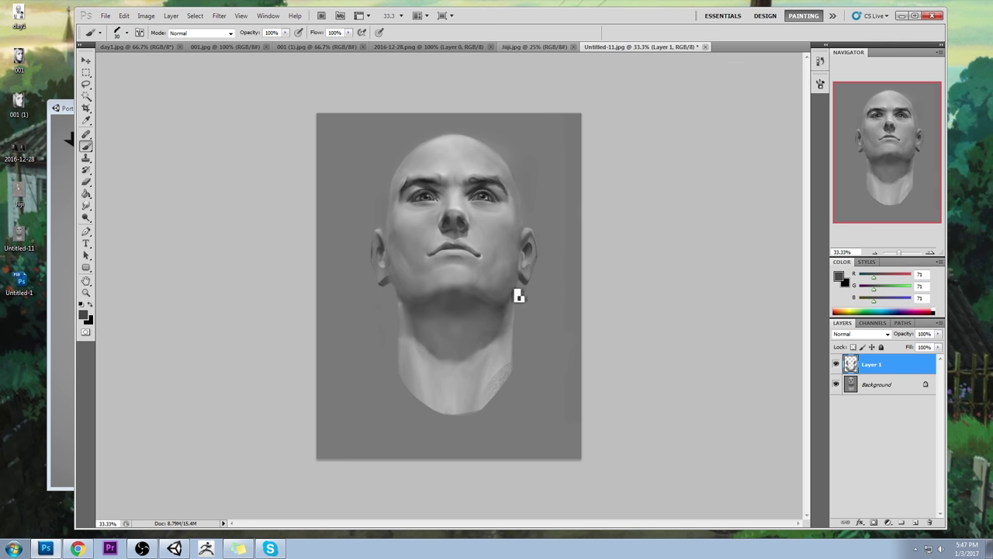
pyautogui.keyDown('alt'); pyautogui.click(417, 302); pyautogui.keyUp('alt')
# Touch up the shading around the mouth with a larger brush and greys sampled near the lips
pyautogui.keyDown('alt'); pyautogui.click(456, 239); pyautogui.keyUp('alt')
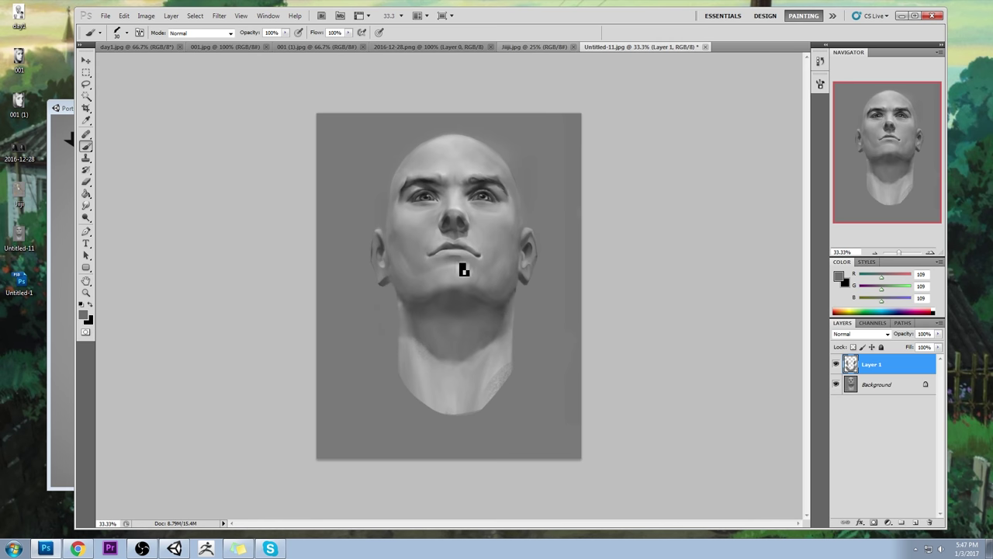
pyautogui.press(']')
pyautogui.press(']')
pyautogui.press(']')
pyautogui.keyDown('alt'); pyautogui.click(470, 249); pyautogui.keyUp('alt')
# Switch to a soft round brush at 300 px and 46% opacity and sample the dark tone by the eyebrow for shading
pyautogui.rightClick(435, 195)
pyautogui.click(591, 325)
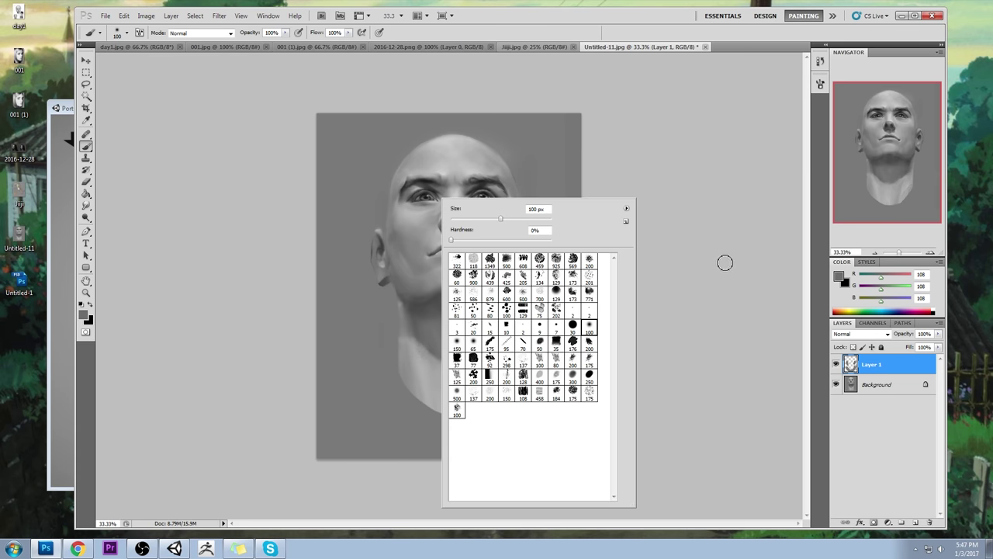
pyautogui.click(707, 251)
pyautogui.press('4')
pyautogui.press('6')
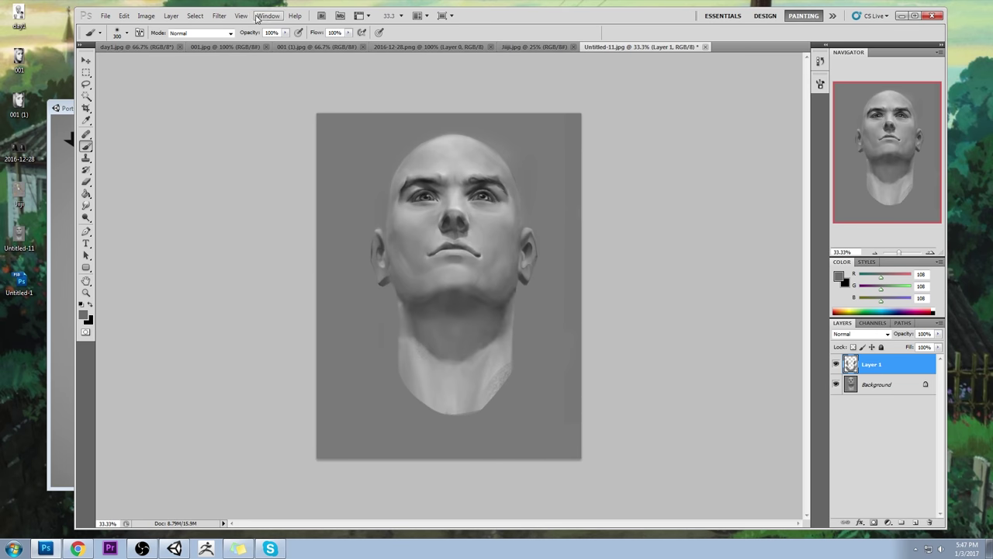
pyautogui.keyDown('alt'); pyautogui.click(485, 183); pyautogui.keyUp('alt')
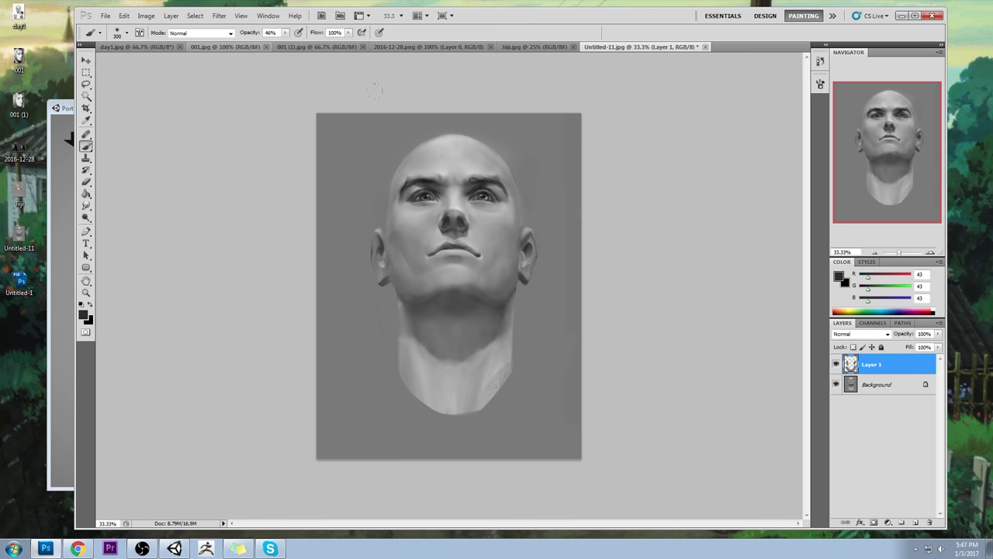
# Soften the shading on the nose bridge between the eyes with sampled tones, lowering the brush opacity to 23%
pyautogui.keyDown('alt'); pyautogui.click(457, 192); pyautogui.keyUp('alt')
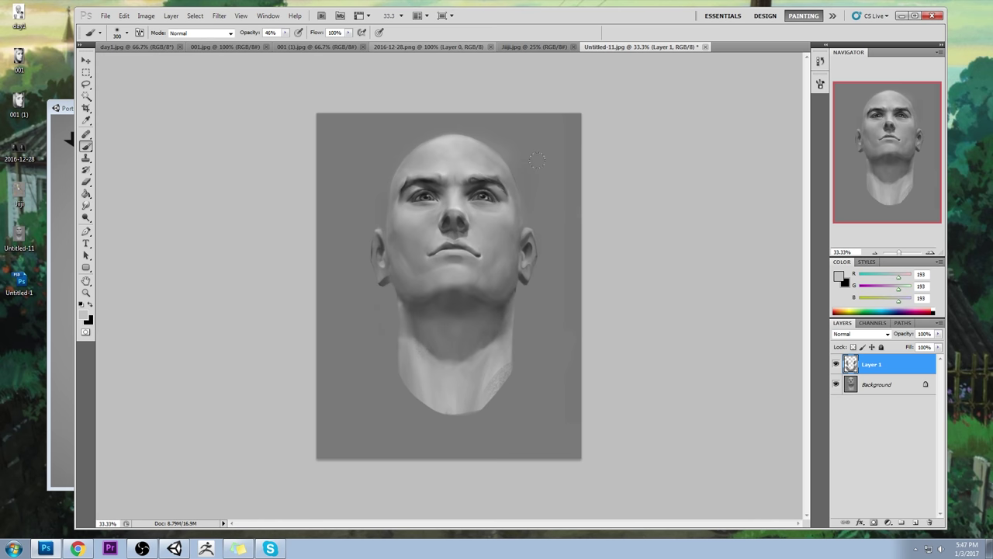
pyautogui.keyDown('alt'); pyautogui.click(436, 189); pyautogui.keyUp('alt')
pyautogui.keyDown('alt'); pyautogui.click(468, 193); pyautogui.keyUp('alt')
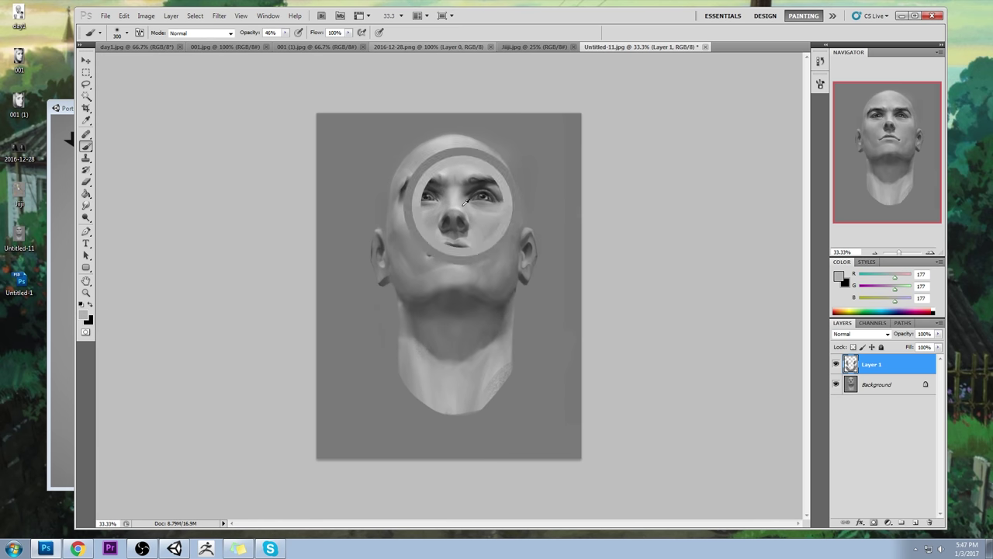
pyautogui.keyDown('alt'); pyautogui.click(453, 189); pyautogui.keyUp('alt')
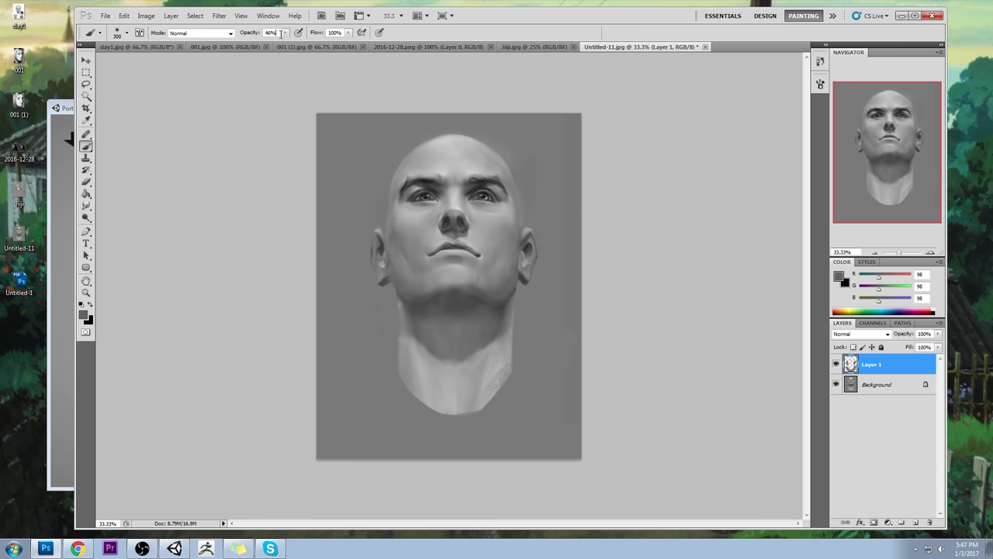
pyautogui.moveTo(285, 32); pyautogui.dragTo(271, 45)
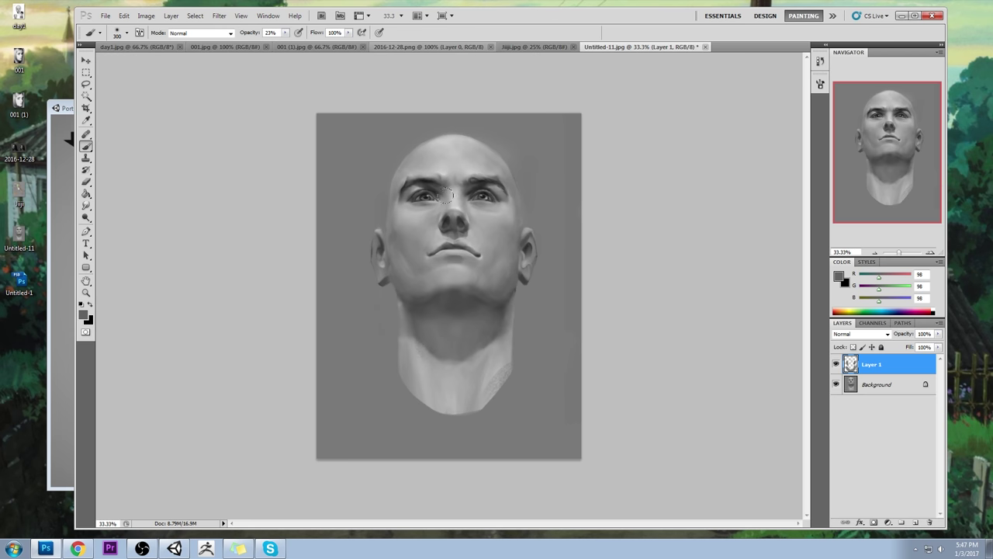
# Flatten the ear layer into the background and blend around the eyes with the Smudge tool at 22% strength
pyautogui.click(86, 206)
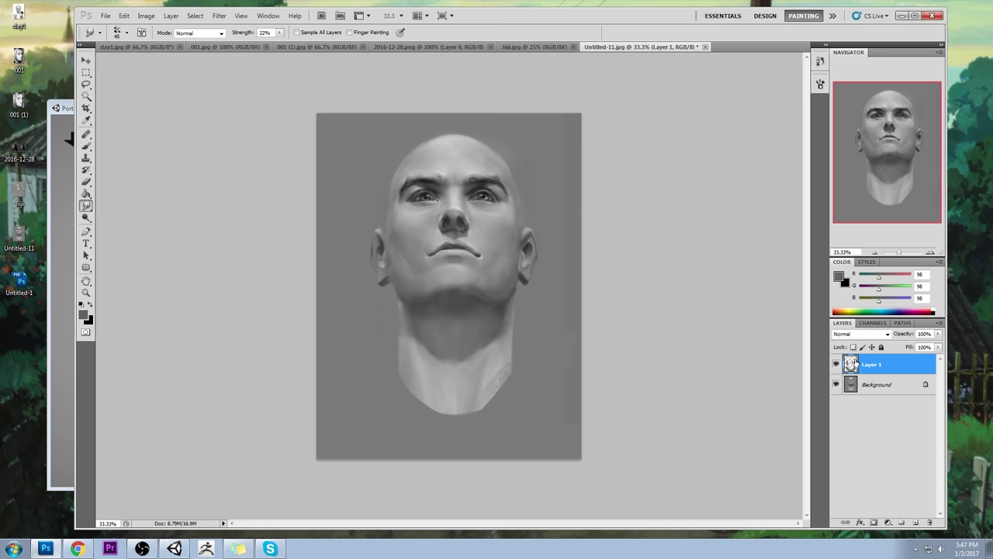
pyautogui.rightClick(900, 366)
pyautogui.click(920, 361)
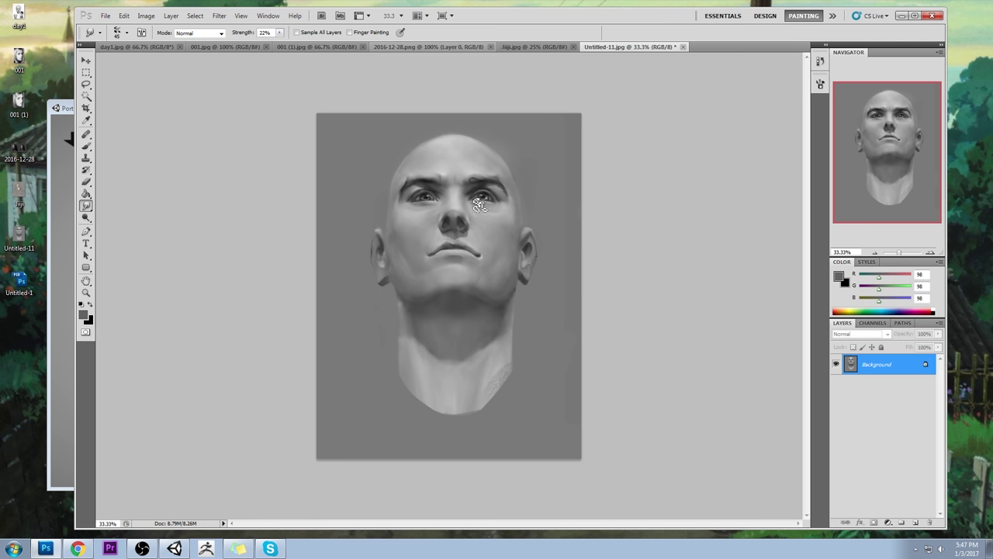
# Switch to the 175 px textured brush, raise its opacity to 66% and reduce its size for detail painting on the face
pyautogui.press('b')
pyautogui.rightClick(424, 198)
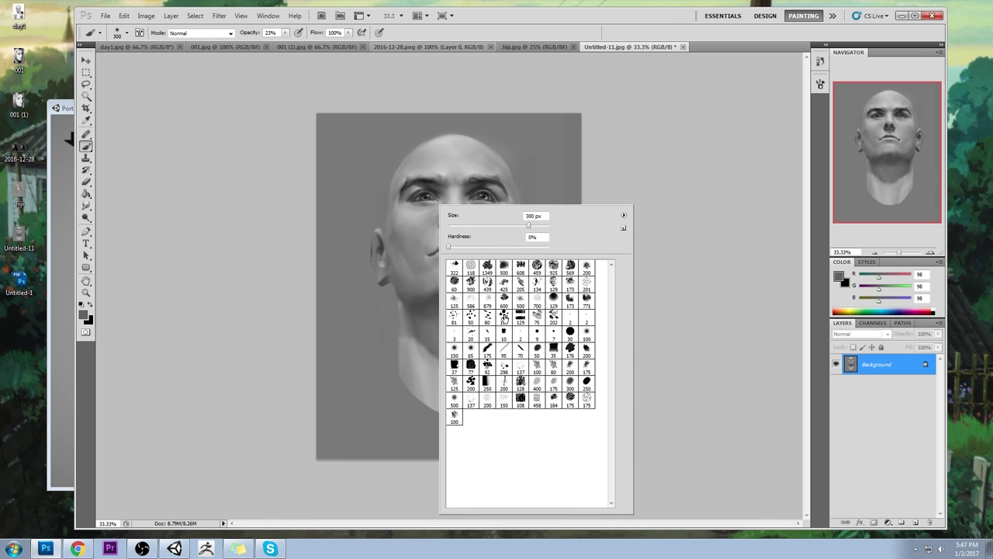
pyautogui.click(488, 354)
pyautogui.click(723, 193)
pyautogui.keyDown('alt'); pyautogui.click(473, 239); pyautogui.keyUp('alt')
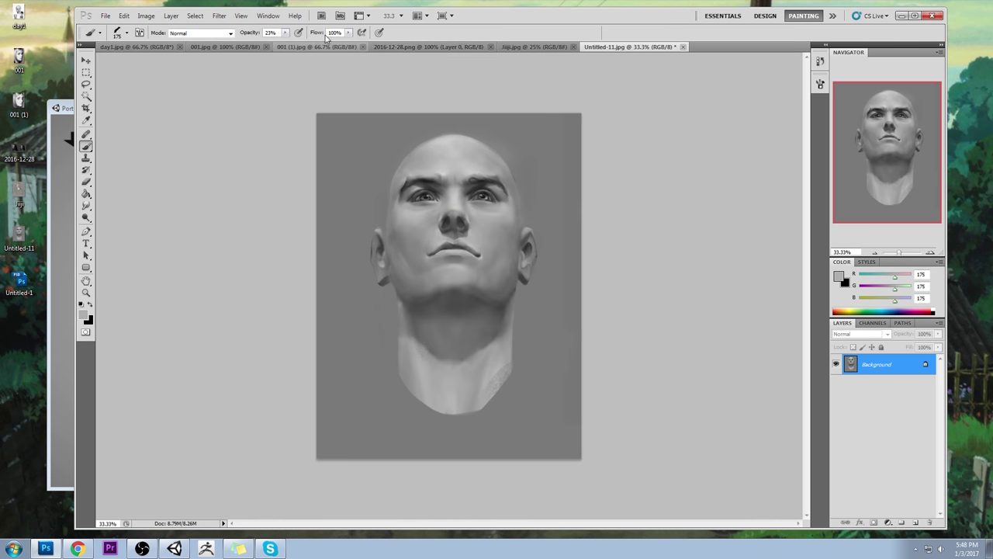
pyautogui.click(285, 32)
pyautogui.click(301, 43)
pyautogui.click(206, 98)
pyautogui.press('[')
pyautogui.press('[')
pyautogui.press('[')
# Refine the shading on both cheeks beside the nose with greys sampled from the surrounding skin
pyautogui.keyDown('alt'); pyautogui.click(417, 242); pyautogui.keyUp('alt')
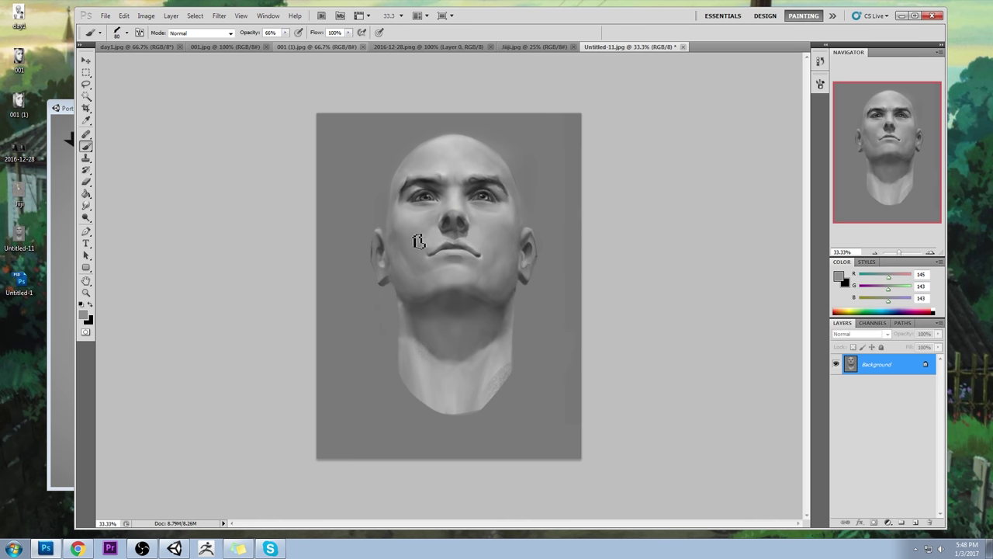
pyautogui.keyDown('alt'); pyautogui.click(437, 233); pyautogui.keyUp('alt')
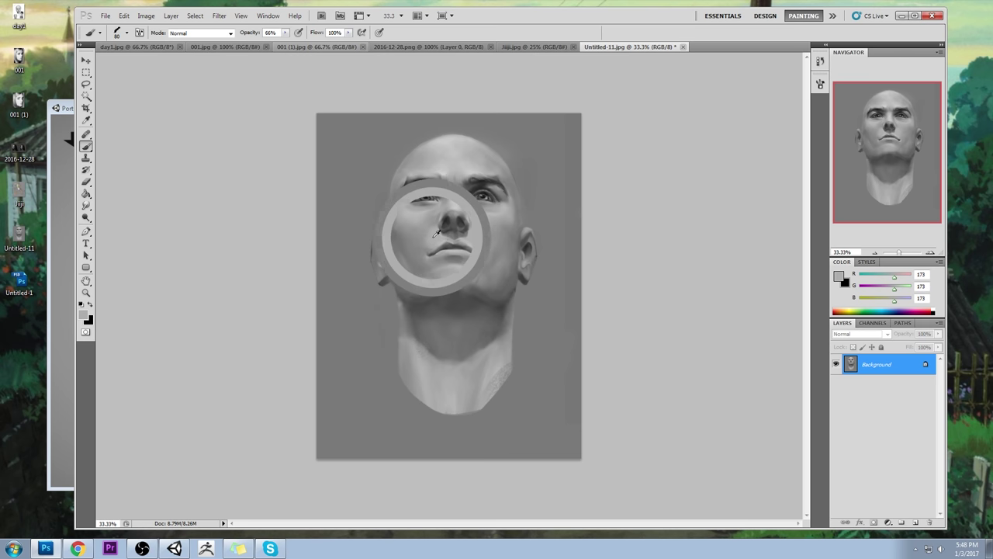
pyautogui.keyDown('alt'); pyautogui.click(488, 230); pyautogui.keyUp('alt')
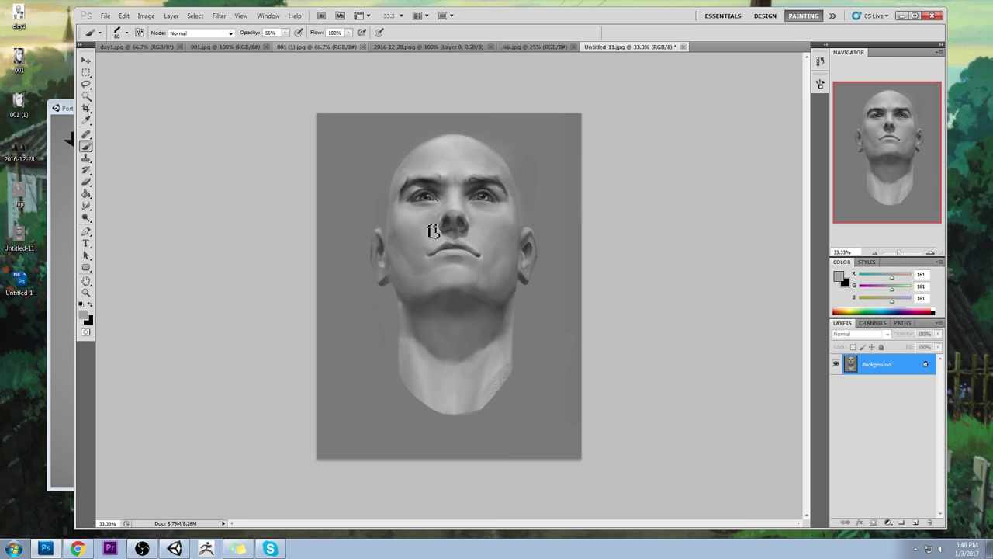
pyautogui.keyDown('alt'); pyautogui.click(479, 231); pyautogui.keyUp('alt')
pyautogui.keyDown('alt'); pyautogui.click(477, 232); pyautogui.keyUp('alt')
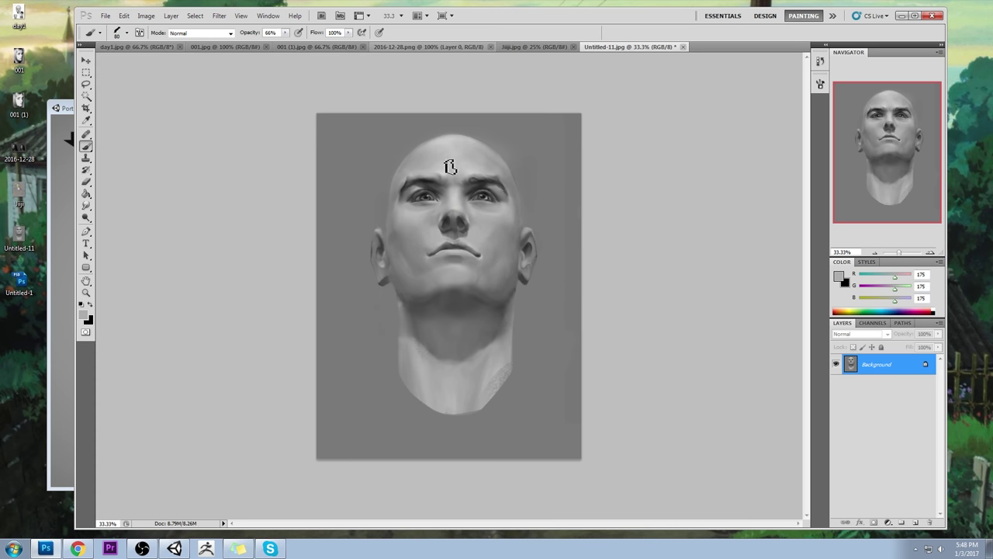
# Widen the mouth with Liquify by pushing both corners outward at brush size 331, refine it at size 166 and apply
pyautogui.click(220, 15)
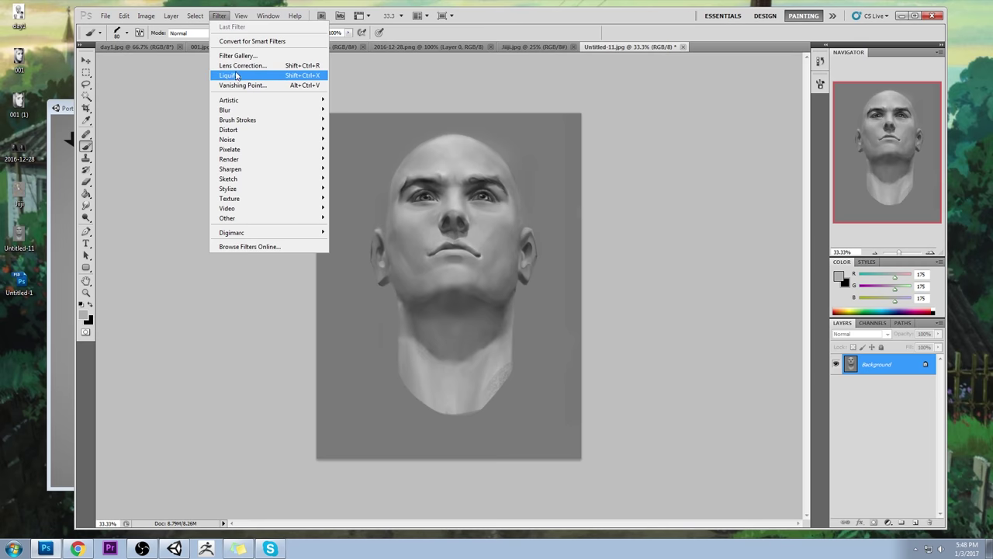
pyautogui.click(229, 76)
pyautogui.click(944, 86)
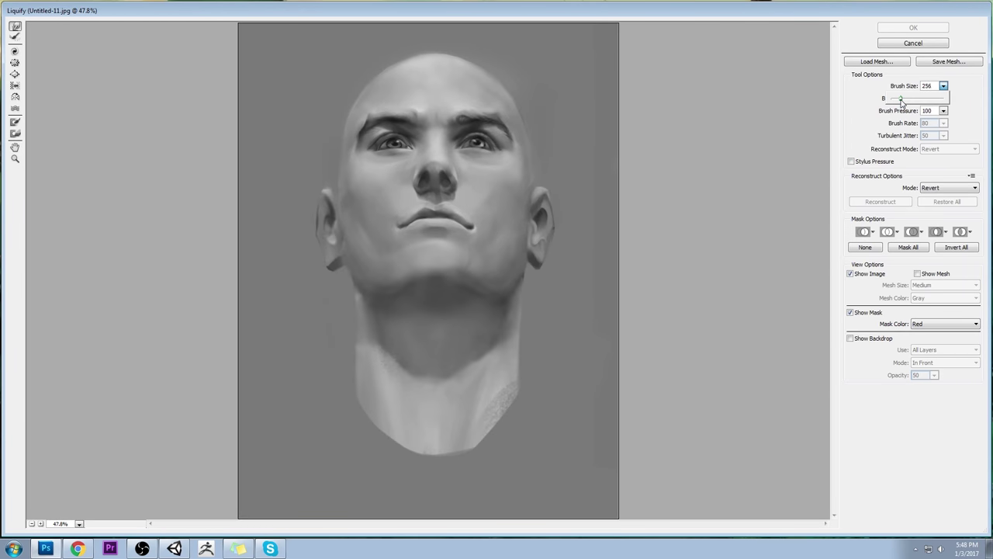
pyautogui.moveTo(471, 228); pyautogui.dragTo(477, 229)
pyautogui.moveTo(399, 229); pyautogui.dragTo(393, 229)
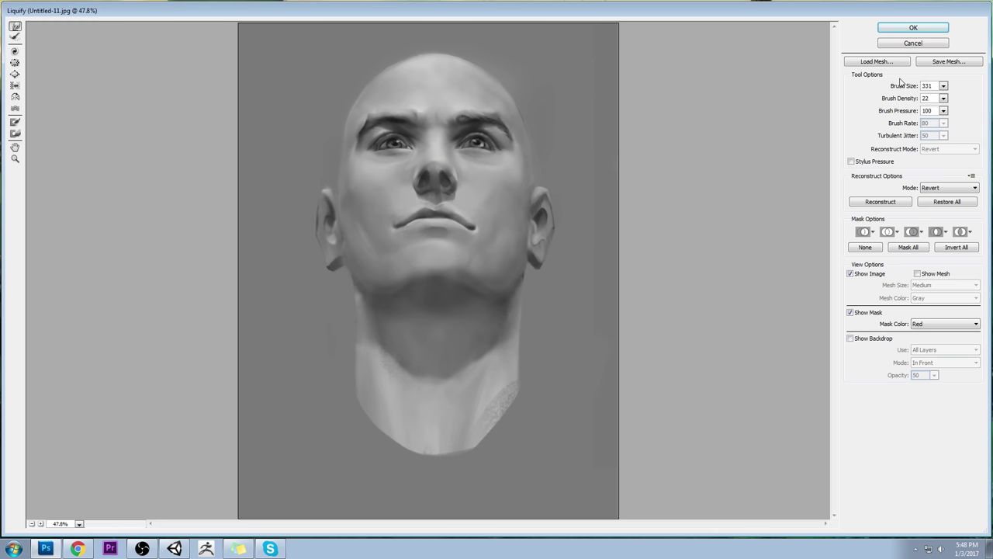
pyautogui.click(944, 86)
pyautogui.click(400, 209)
pyautogui.click(914, 29)
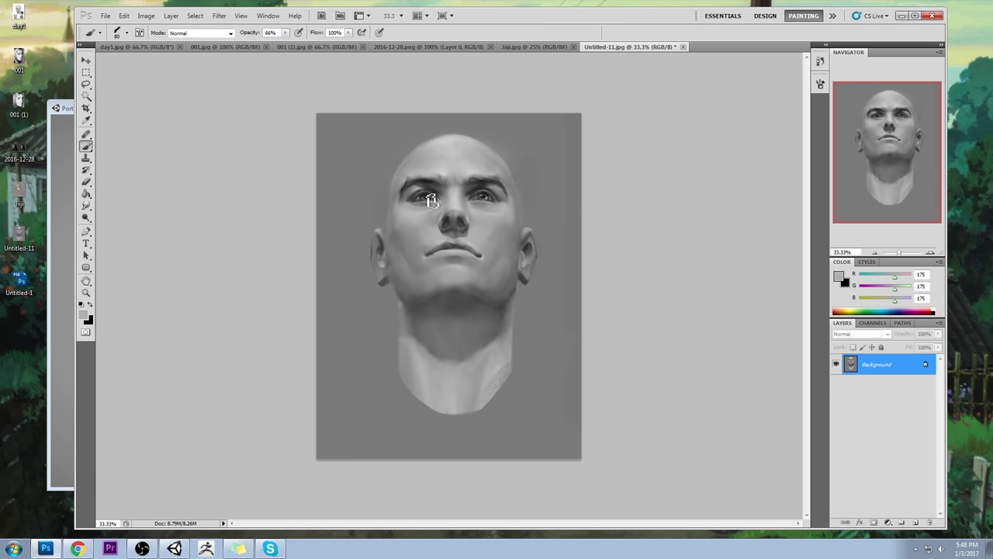
# Retouch the area between the nose and upper lip with sampled greys, reducing the brush to 20 px
pyautogui.keyDown('alt'); pyautogui.click(434, 239); pyautogui.keyUp('alt')
pyautogui.press('[')
pyautogui.keyDown('alt'); pyautogui.click(439, 251); pyautogui.keyUp('alt')
pyautogui.keyDown('alt'); pyautogui.click(445, 238); pyautogui.keyUp('alt')
pyautogui.keyDown('alt'); pyautogui.click(441, 241); pyautogui.keyUp('alt')
pyautogui.keyDown('alt'); pyautogui.click(440, 241); pyautogui.keyUp('alt')
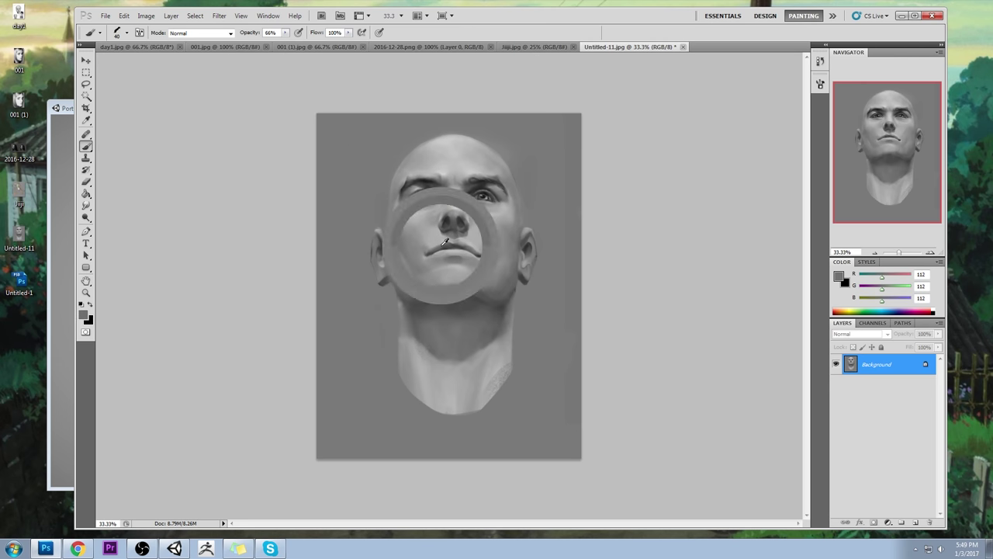
pyautogui.press('[')
pyautogui.press('[')
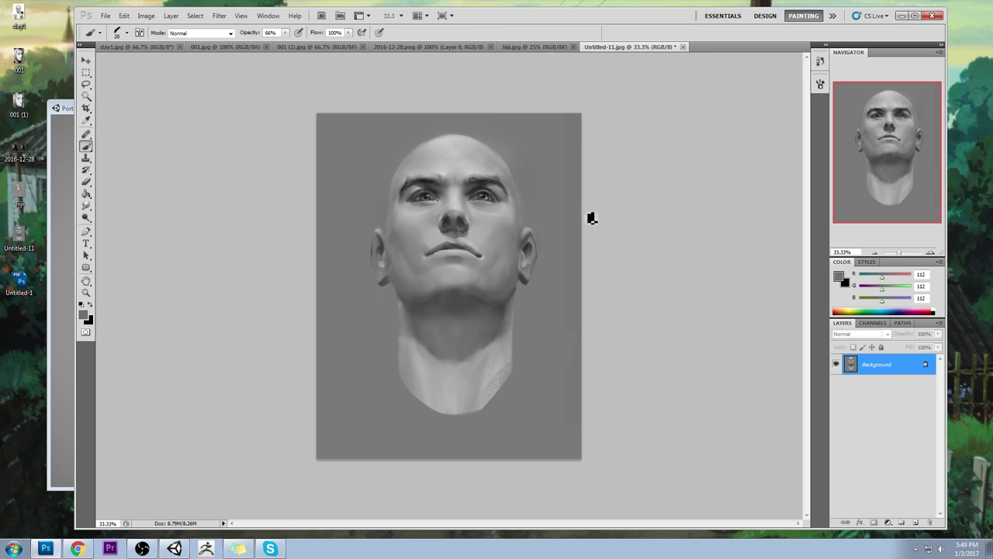
# Copy the whole corrected painting, revert the document to its opening state and paste the copy in place as a new layer
pyautogui.hotkey('ctrl', 'a')
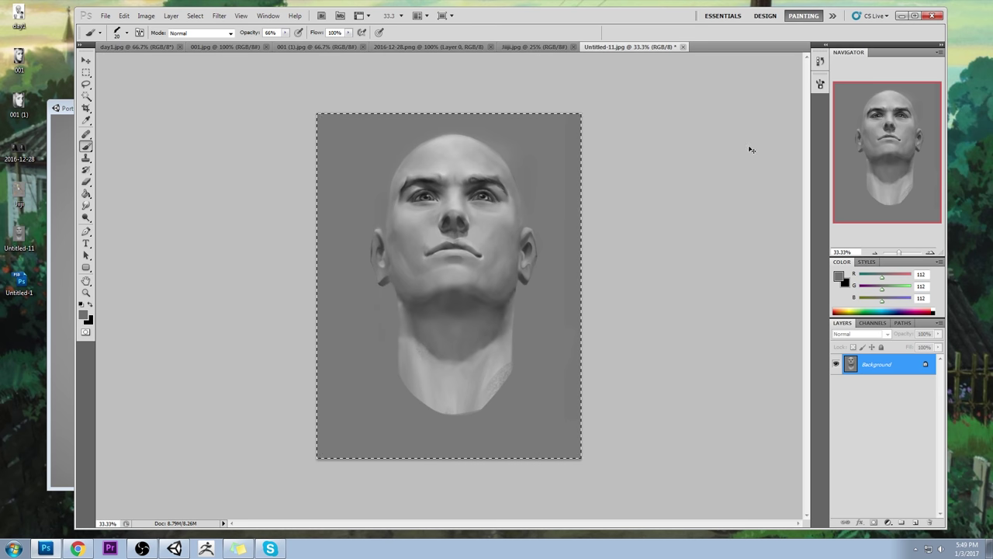
pyautogui.click(820, 61)
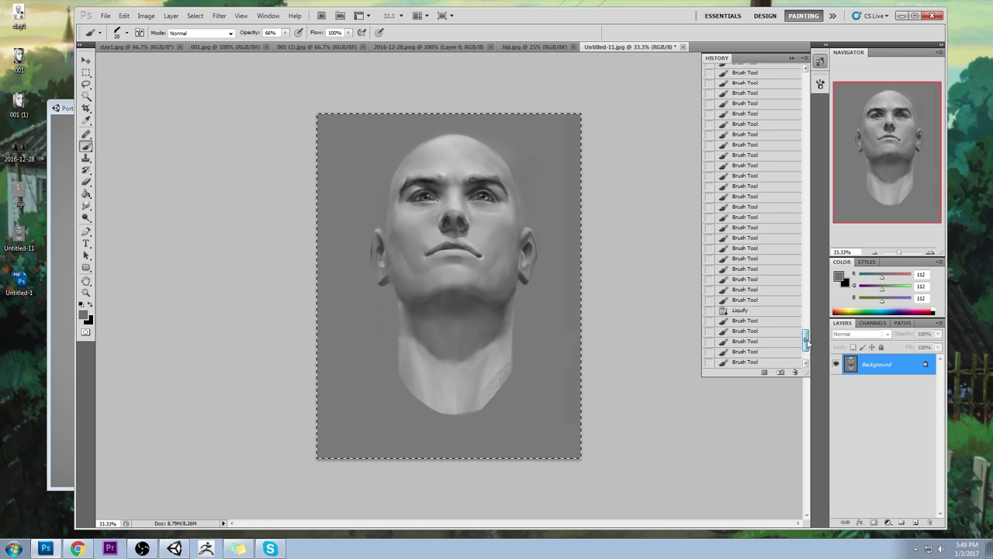
pyautogui.moveTo(806, 350); pyautogui.dragTo(807, 74)
pyautogui.click(764, 74)
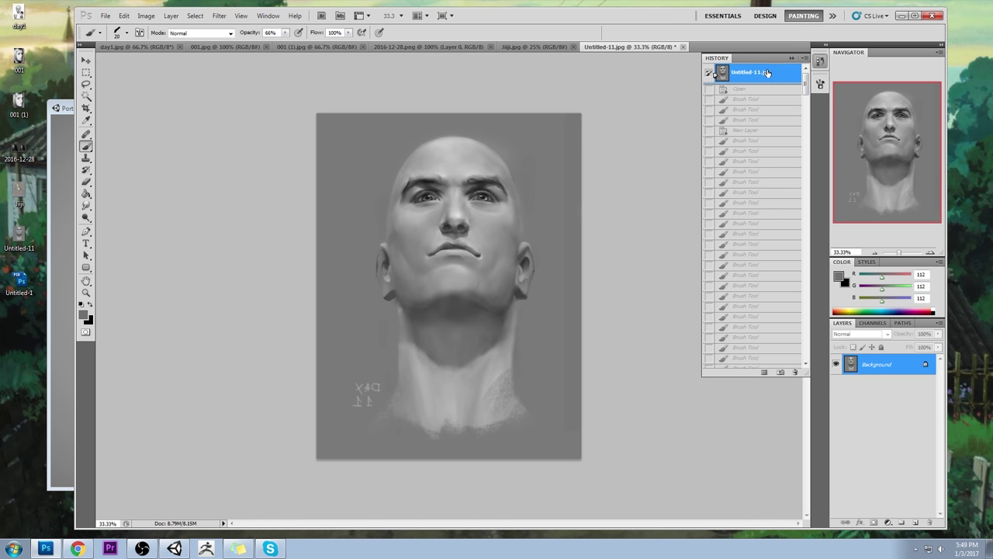
pyautogui.hotkey('ctrl', 'v')
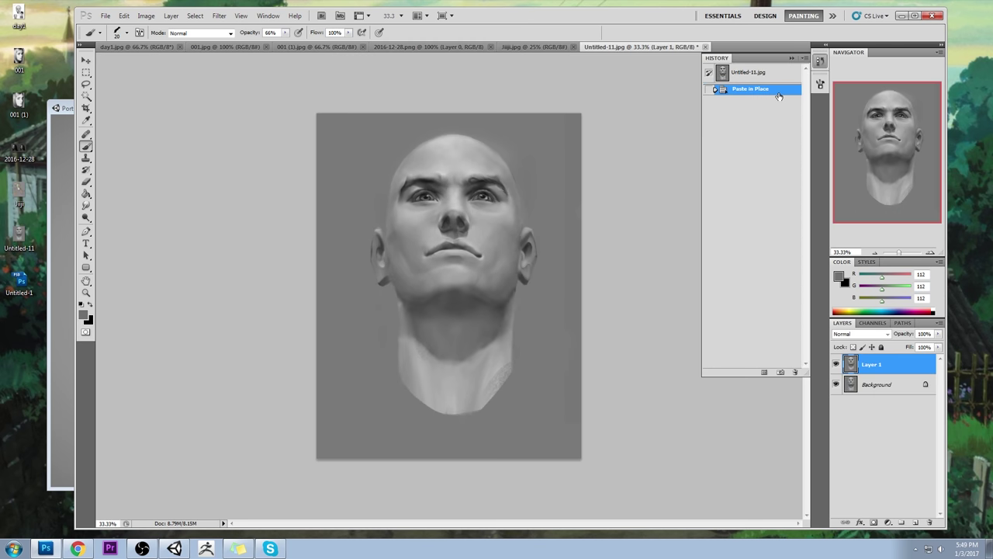
pyautogui.click(792, 59)
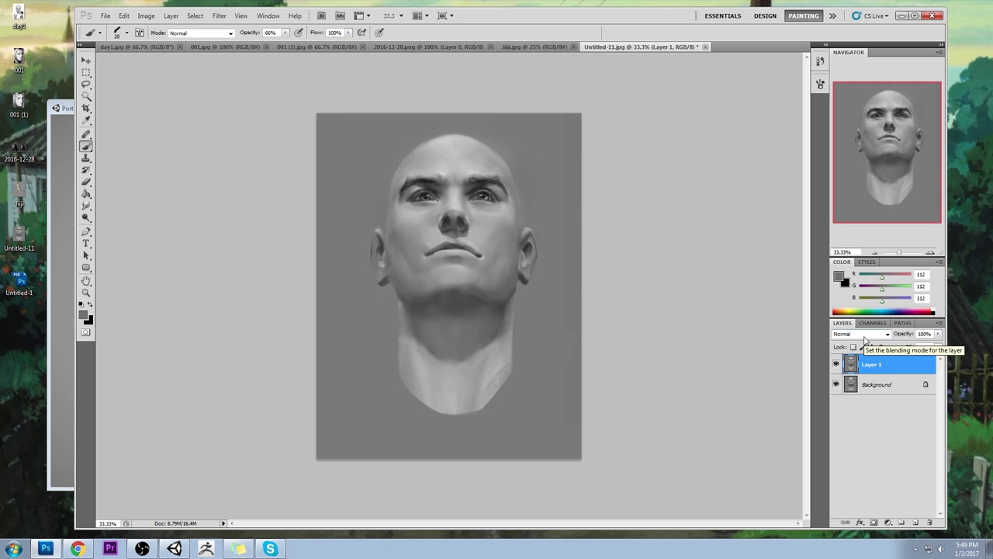
# Toggle the pasted layer to compare it with the original, and add an empty layer above it
pyautogui.click(837, 366)
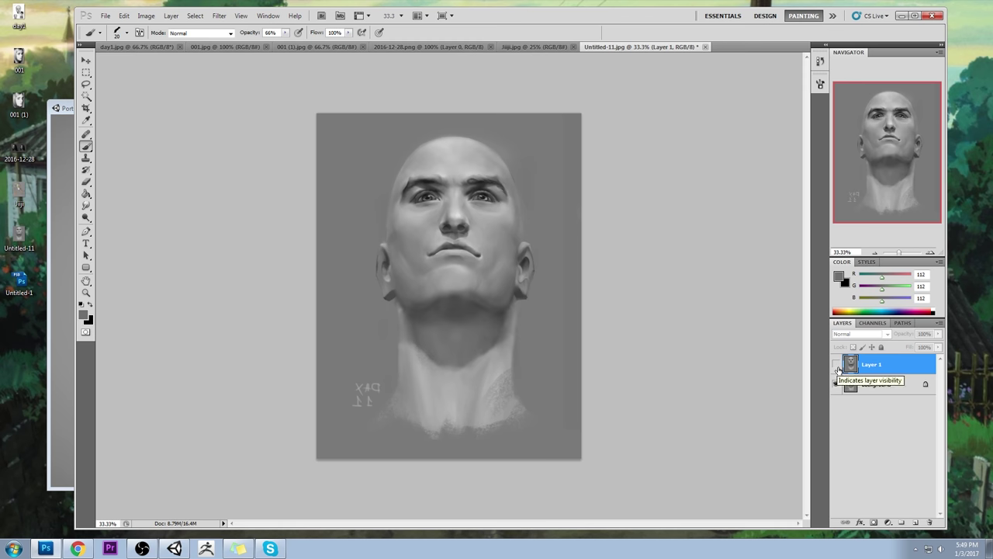
pyautogui.click(837, 367)
pyautogui.click(836, 366)
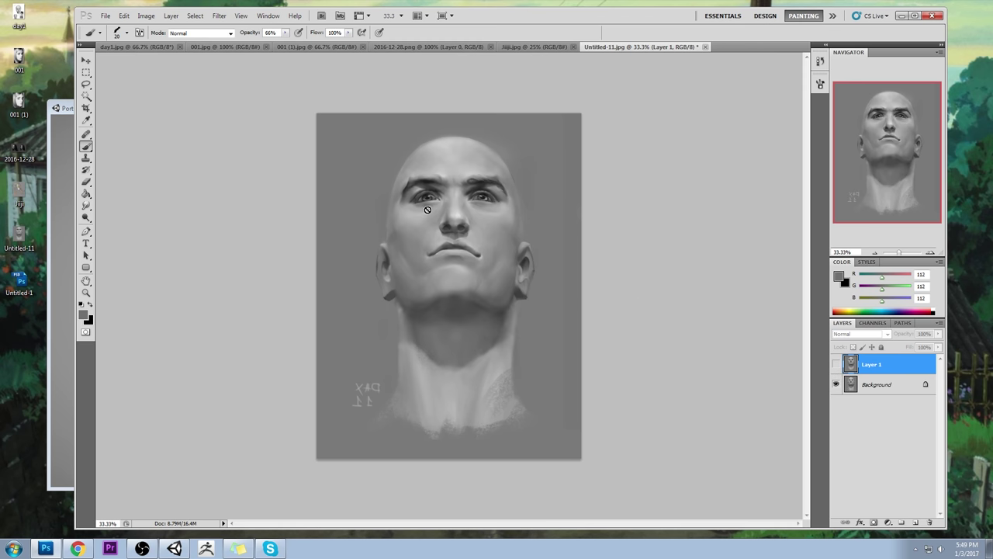
pyautogui.click(916, 523)
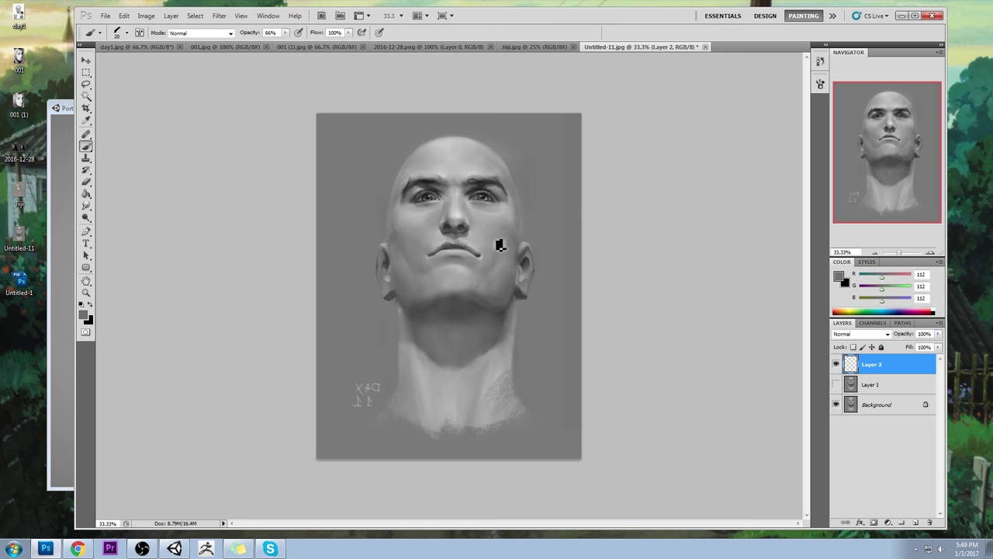
pyautogui.click(836, 385)
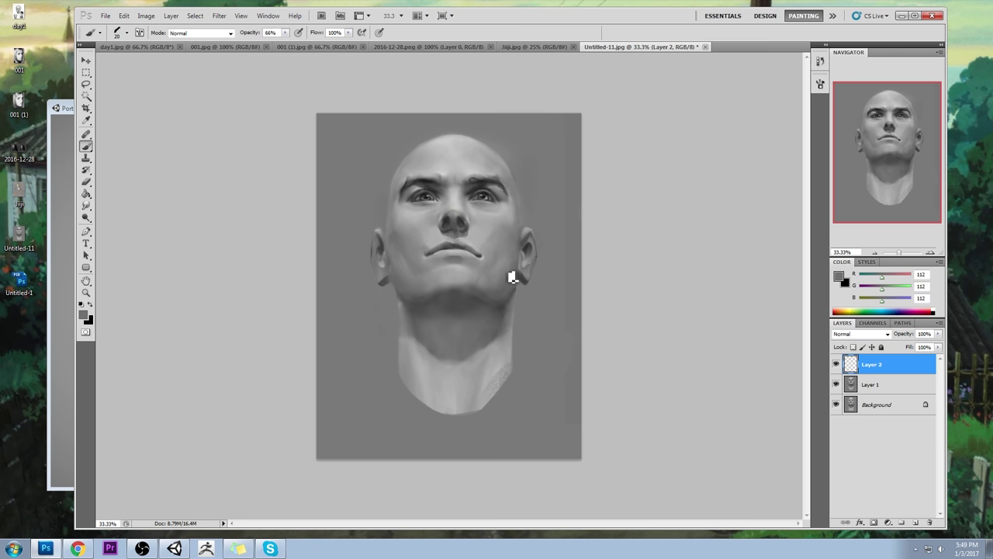
# Hide the empty top layer and toggle the corrected painting on and off to examine it against the original
pyautogui.click(836, 364)
pyautogui.click(836, 365)
pyautogui.click(837, 366)
pyautogui.click(836, 365)
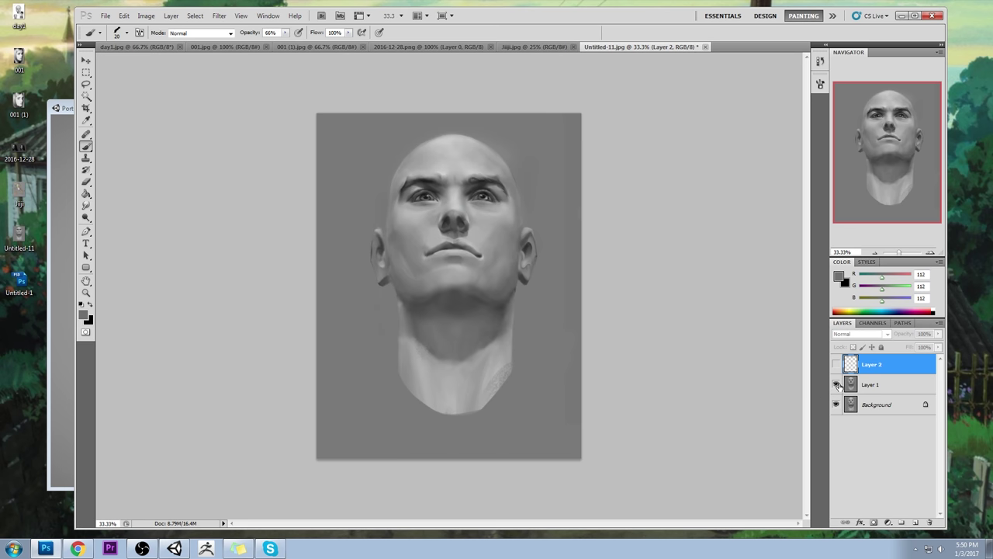
pyautogui.click(836, 385)
pyautogui.click(836, 385)
pyautogui.click(837, 385)
pyautogui.click(836, 386)
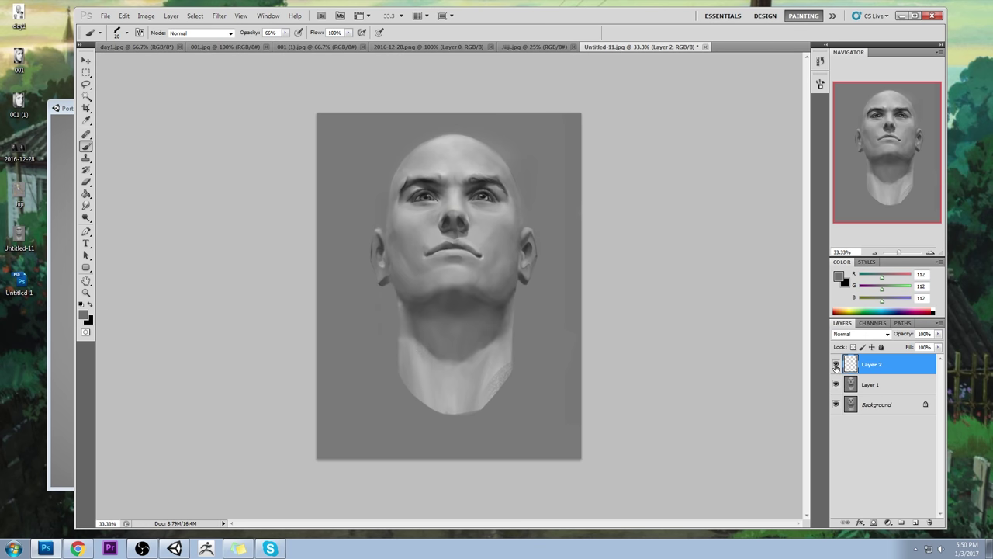
pyautogui.click(837, 386)
pyautogui.click(837, 386)
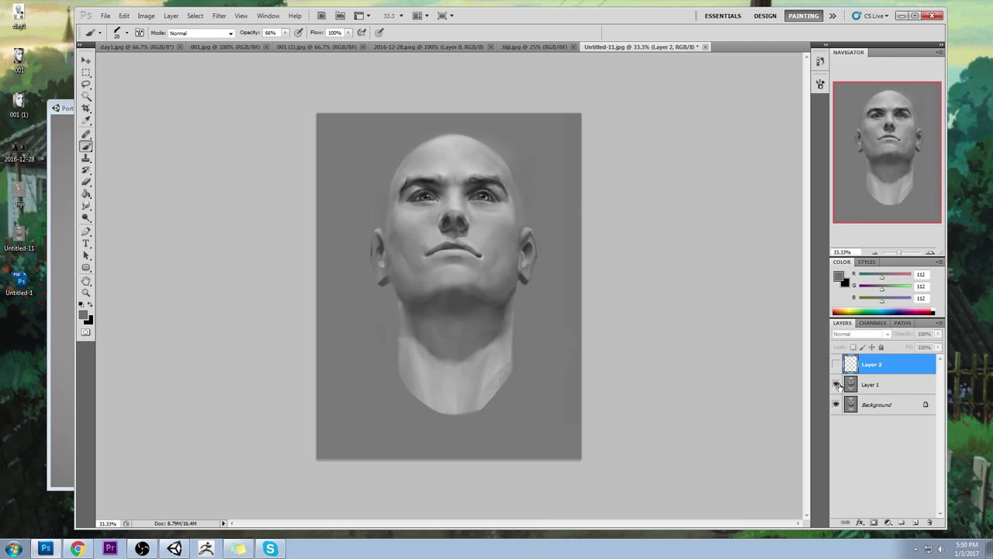
# Select the corrected painting's layer and blend the underside of the nose with the Smudge tool at 22% strength
pyautogui.click(869, 386)
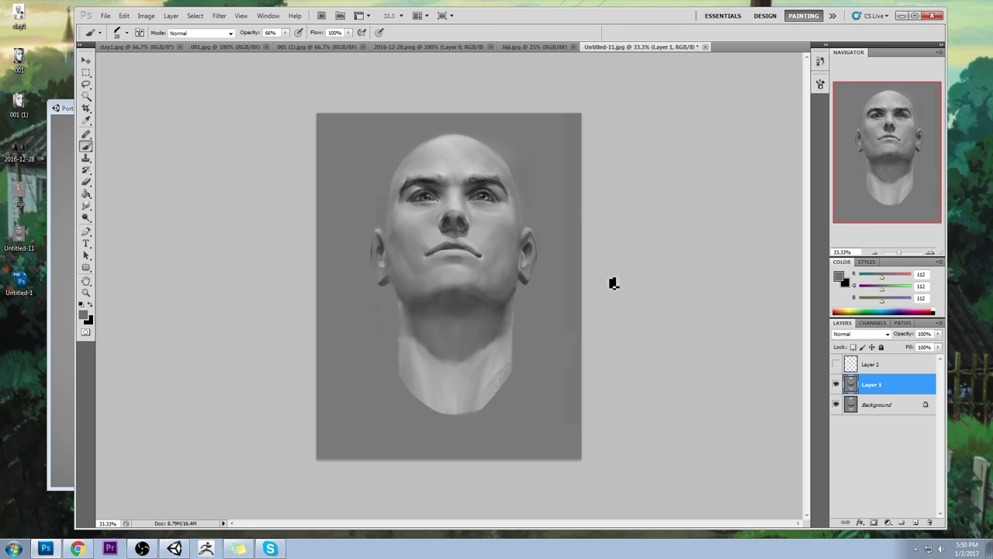
pyautogui.click(86, 206)
pyautogui.click(132, 224)
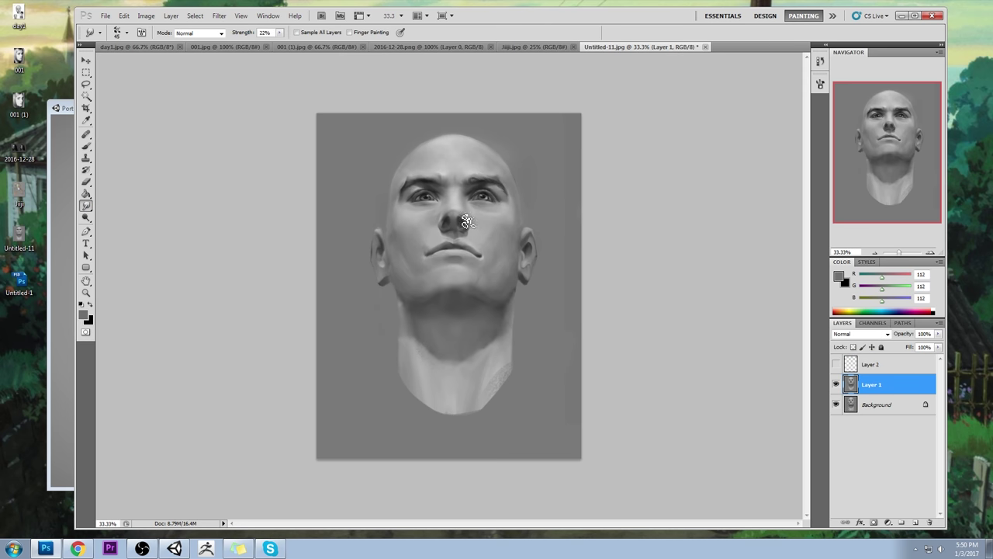
pyautogui.moveTo(451, 234); pyautogui.dragTo(468, 236)
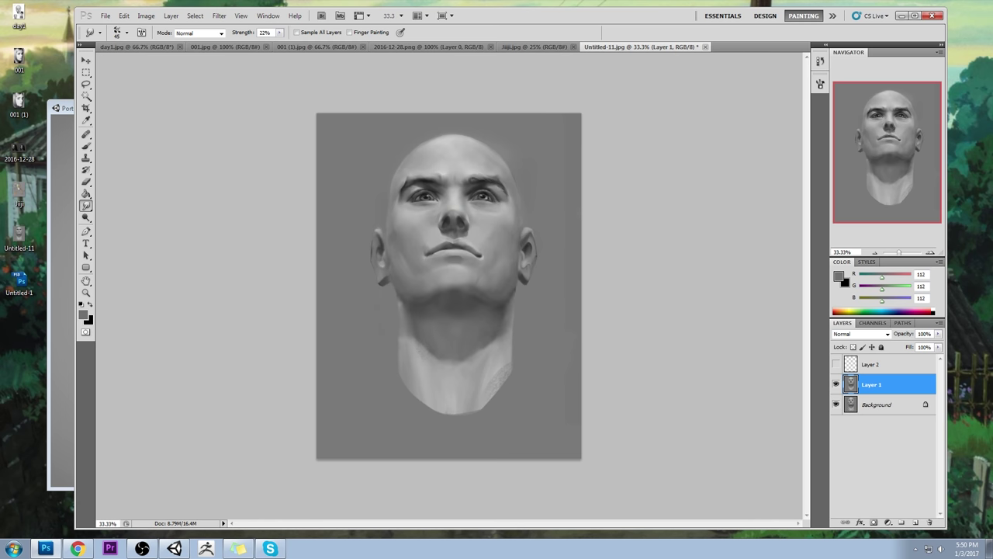
# Reshape the nostrils with Liquify at brush size 346 and apply the result
pyautogui.click(220, 15)
pyautogui.click(237, 75)
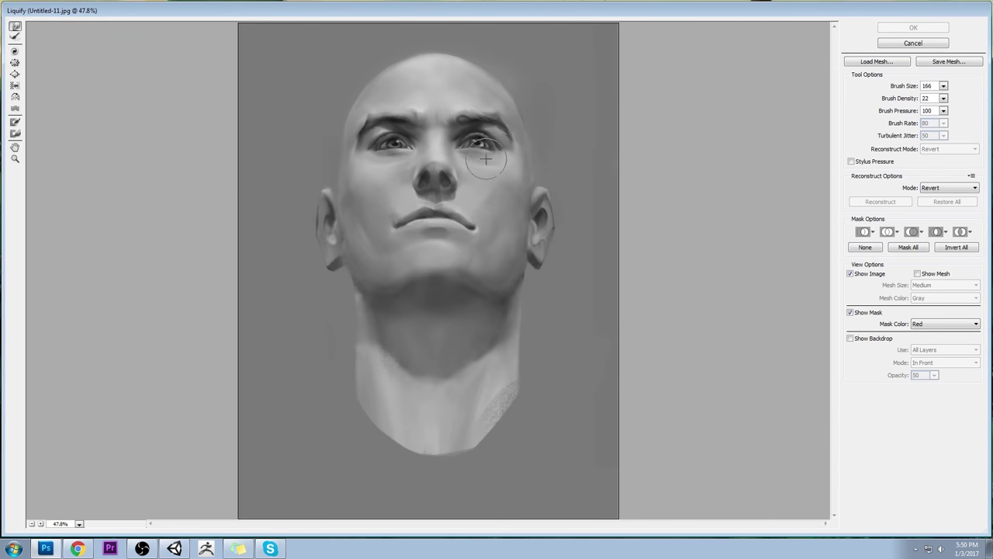
pyautogui.click(945, 86)
pyautogui.moveTo(898, 98); pyautogui.dragTo(905, 98)
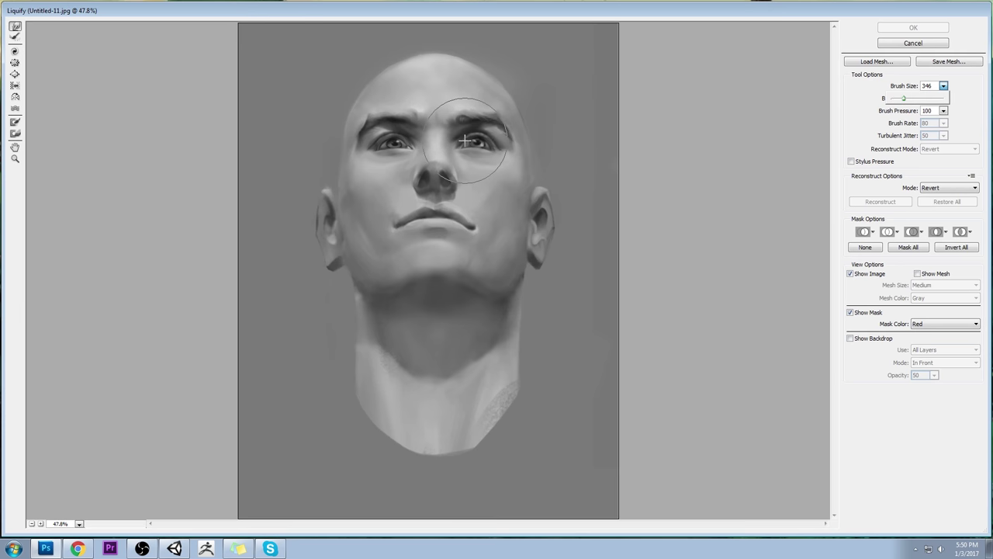
pyautogui.moveTo(472, 186); pyautogui.dragTo(450, 190)
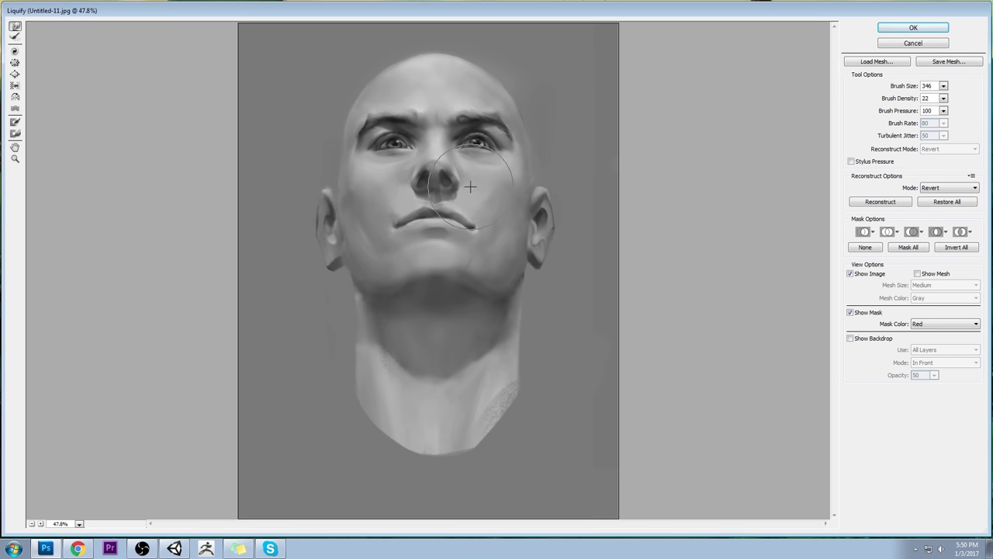
pyautogui.click(913, 28)
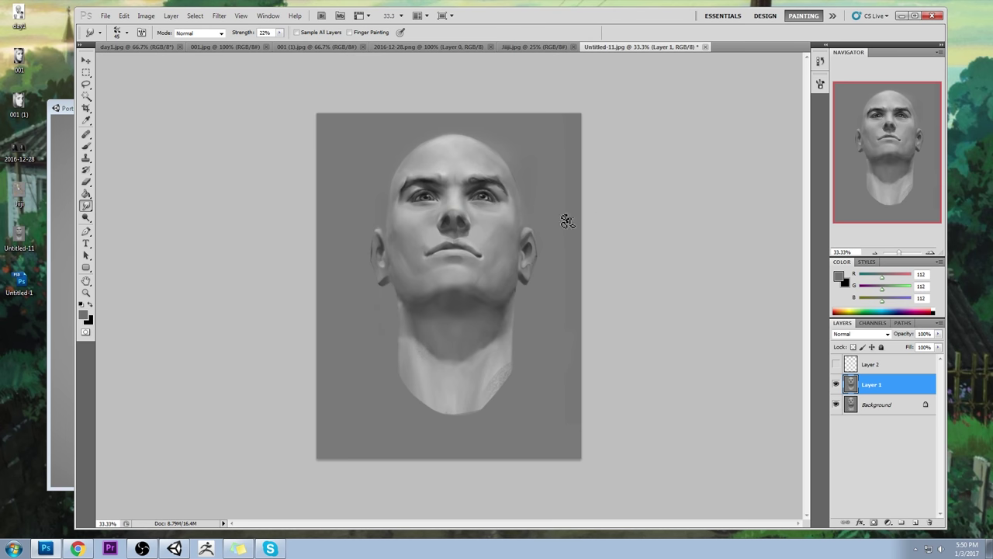
# Choose a soft textured brush at size 300 and 41% opacity, and shade the cheekbone with a dark gray sampled near the eyebrow
pyautogui.press('b')
pyautogui.rightClick(439, 175)
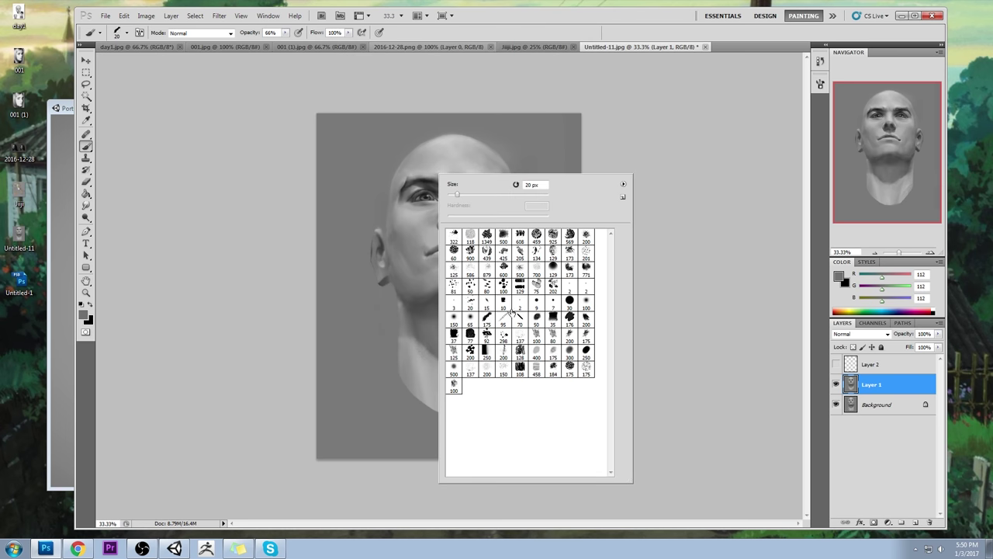
pyautogui.doubleClick(587, 302)
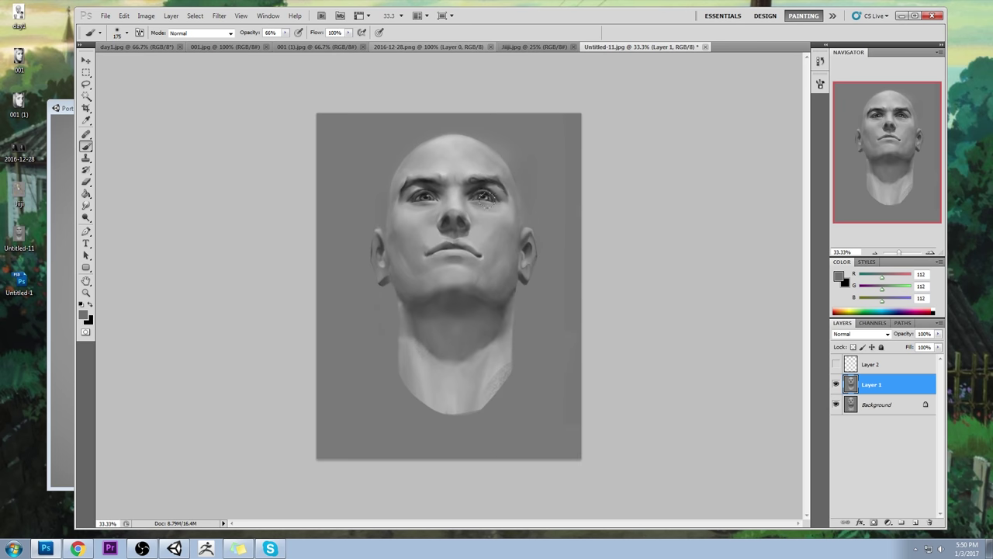
pyautogui.keyDown('alt'); pyautogui.click(505, 180); pyautogui.keyUp('alt')
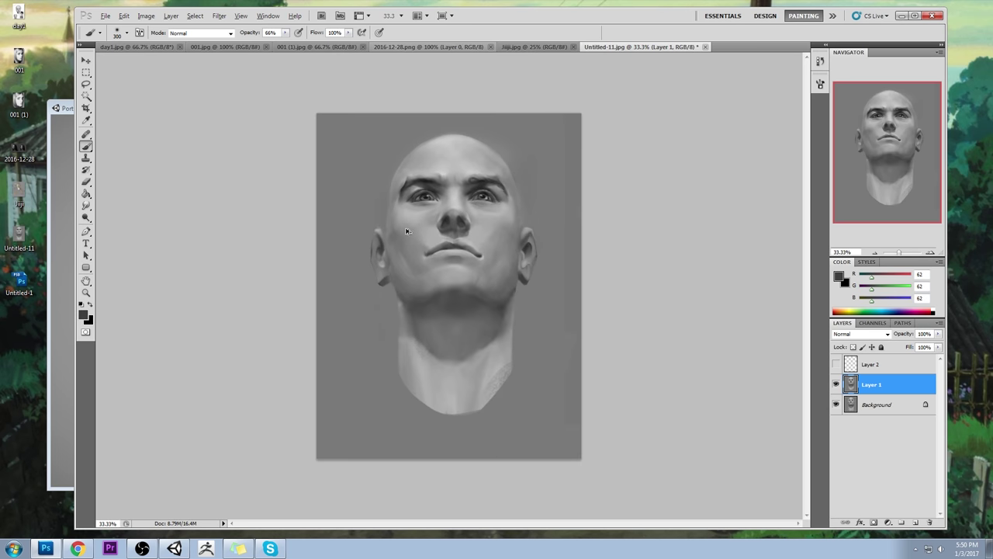
pyautogui.click(408, 233)
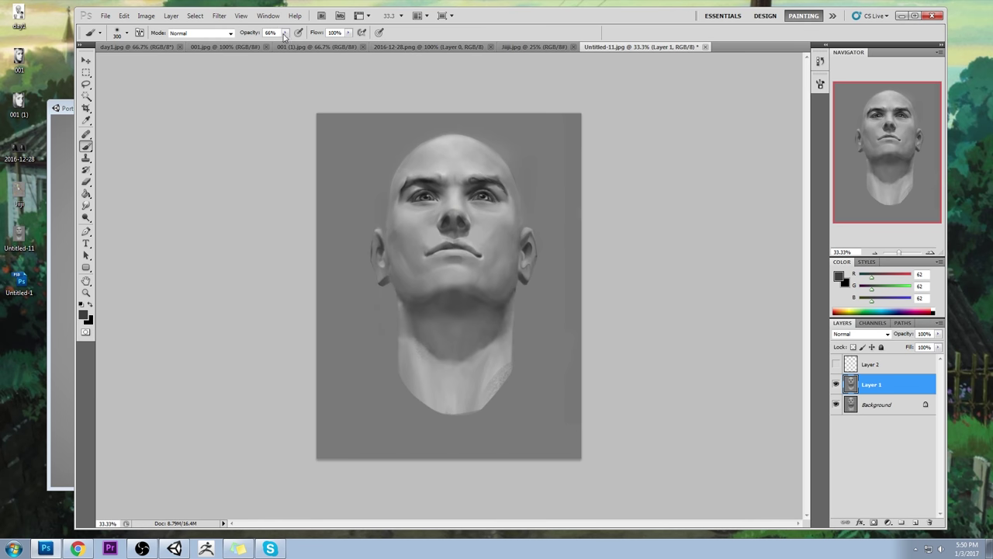
pyautogui.moveTo(285, 33); pyautogui.dragTo(272, 43)
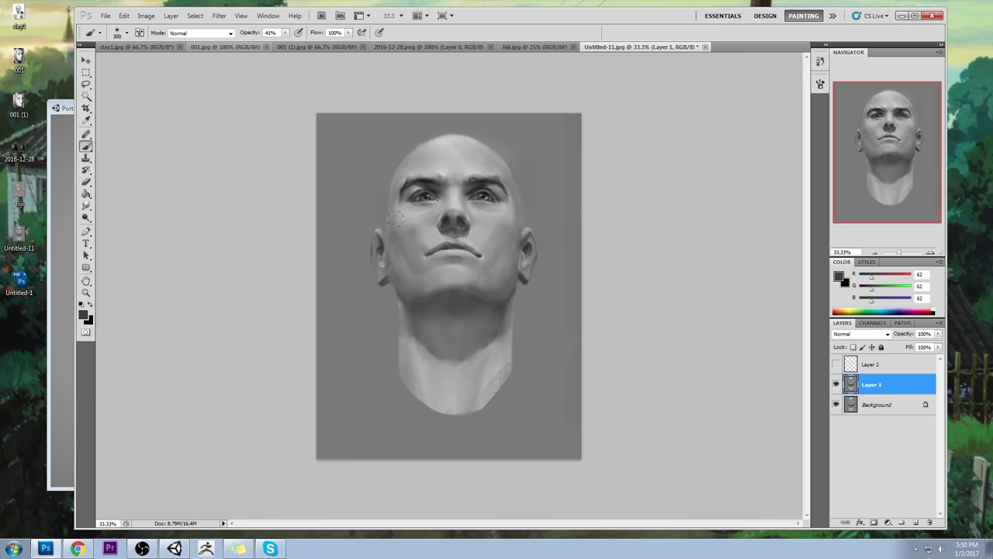
pyautogui.moveTo(395, 219); pyautogui.dragTo(399, 220)
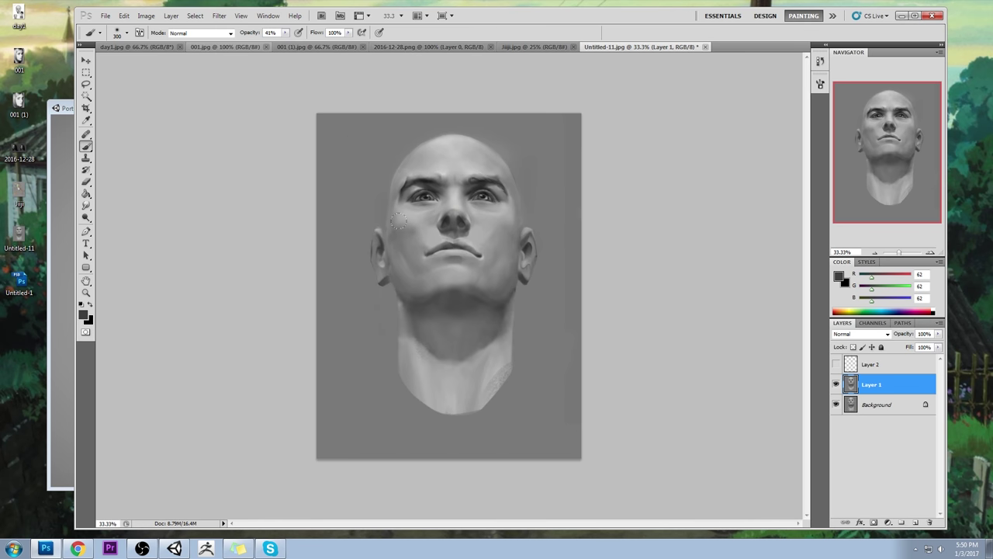
# Soften the shading on both cheeks using gray tones sampled repeatedly from the surrounding skin
pyautogui.keyDown('alt'); pyautogui.click(509, 229); pyautogui.keyUp('alt')
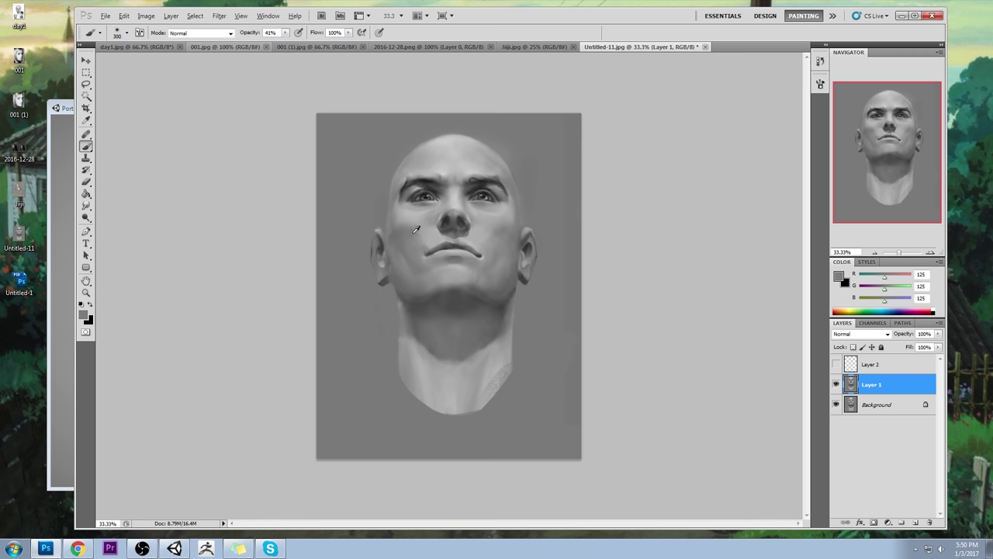
pyautogui.keyDown('alt'); pyautogui.click(499, 231); pyautogui.keyUp('alt')
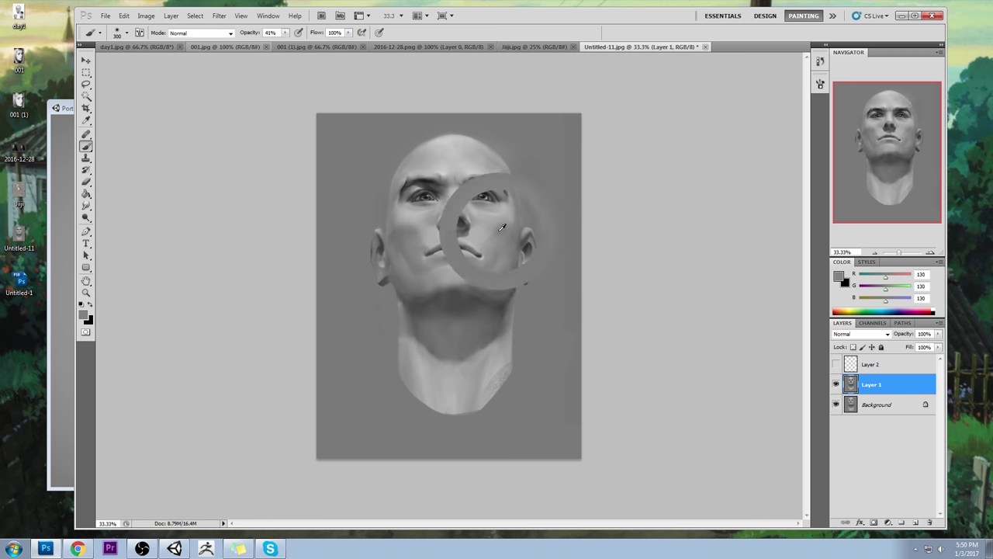
pyautogui.keyDown('alt'); pyautogui.click(431, 216); pyautogui.keyUp('alt')
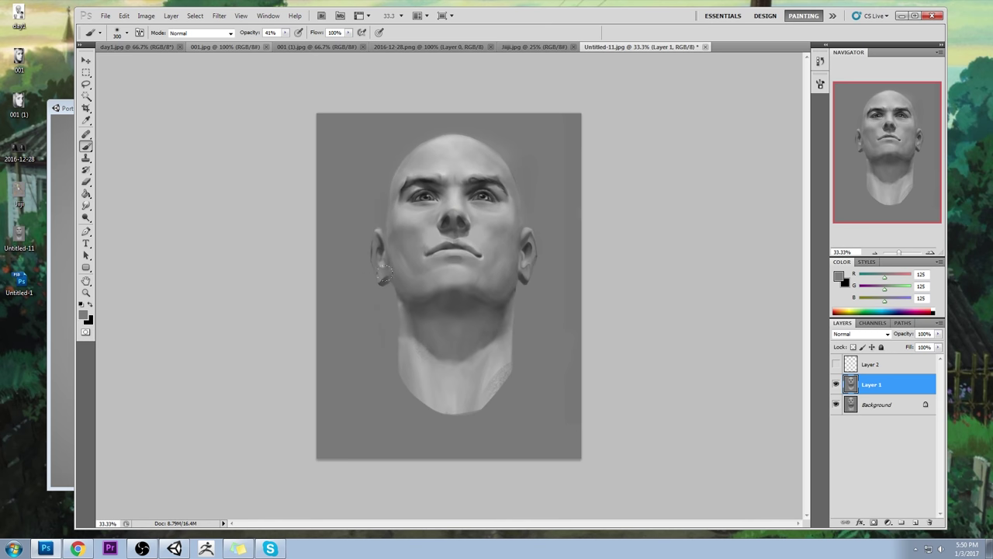
pyautogui.keyDown('alt'); pyautogui.click(407, 215); pyautogui.keyUp('alt')
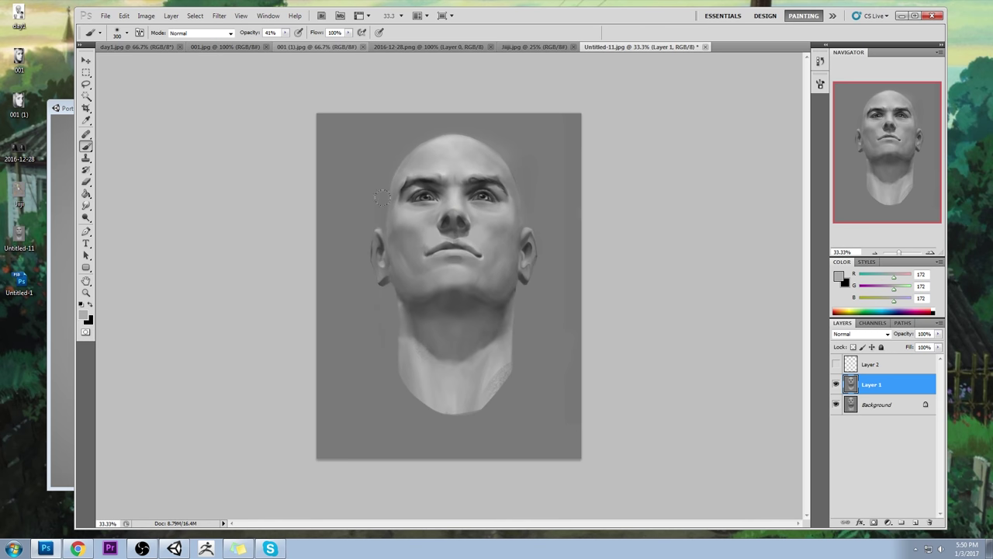
pyautogui.keyDown('alt'); pyautogui.click(506, 223); pyautogui.keyUp('alt')
pyautogui.keyDown('alt'); pyautogui.click(503, 220); pyautogui.keyUp('alt')
pyautogui.keyDown('alt'); pyautogui.click(414, 224); pyautogui.keyUp('alt')
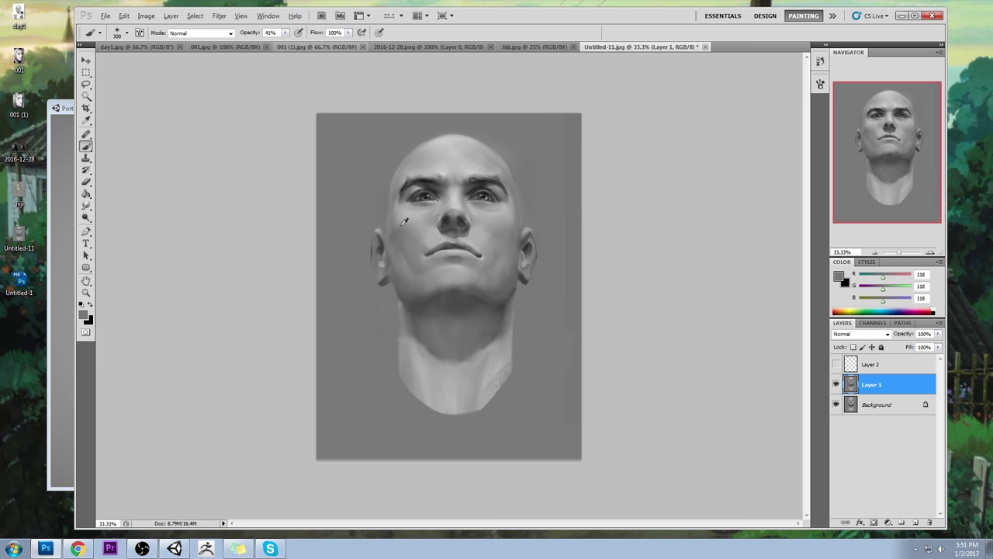
pyautogui.keyDown('alt'); pyautogui.click(403, 224); pyautogui.keyUp('alt')
pyautogui.keyDown('alt'); pyautogui.click(413, 228); pyautogui.keyUp('alt')
# Nudge the sides of the head around the ears with Liquify at brush size 885 and apply the result
pyautogui.click(219, 16)
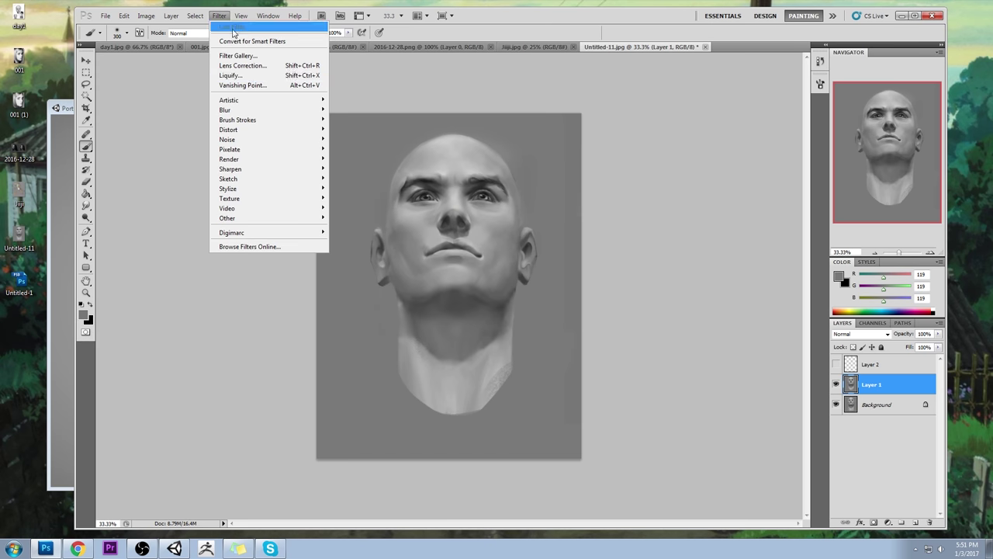
pyautogui.click(233, 66)
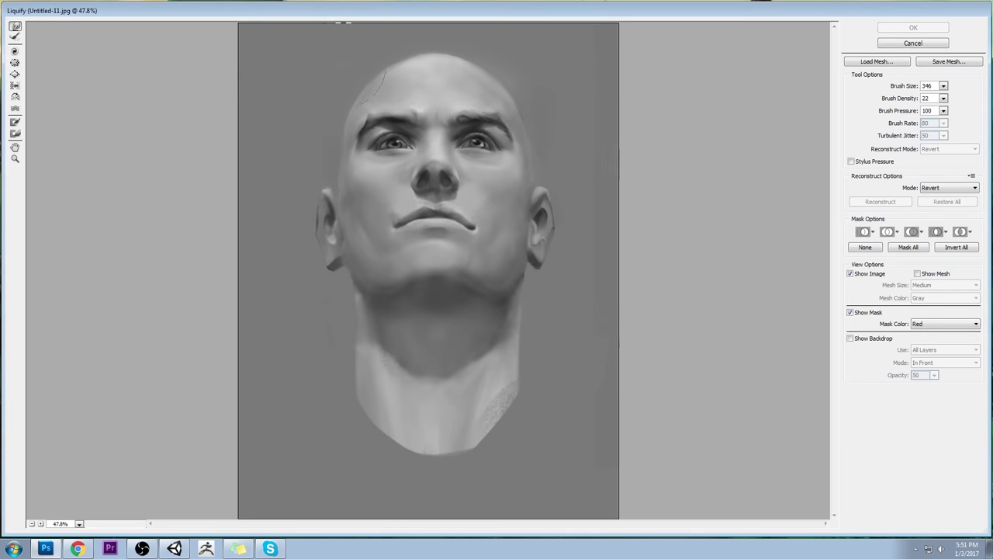
pyautogui.click(944, 85)
pyautogui.moveTo(902, 99); pyautogui.dragTo(922, 100)
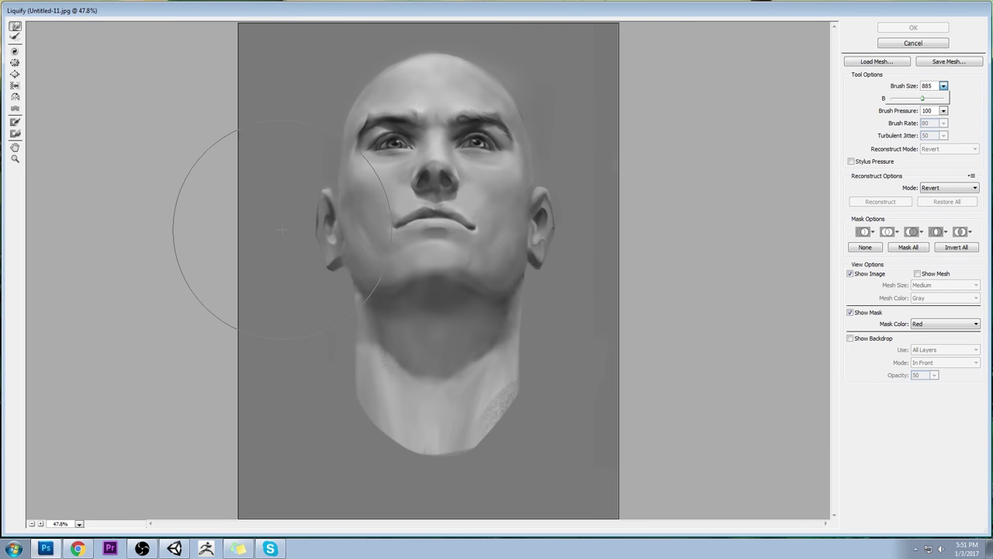
pyautogui.moveTo(283, 229)
pyautogui.mouseDown()
pyautogui.moveTo(291, 231)
pyautogui.moveTo(264, 233)
pyautogui.mouseUp()
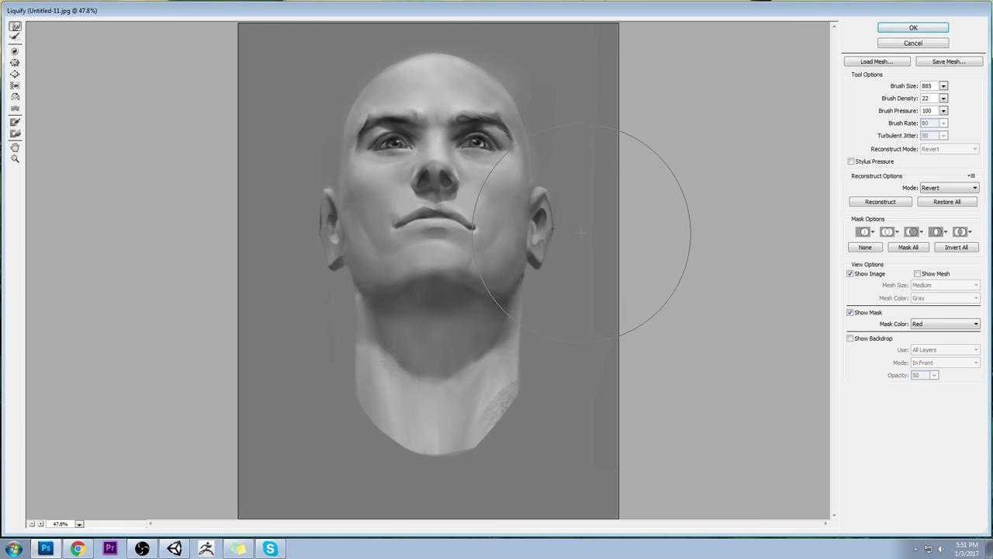
pyautogui.click(913, 28)
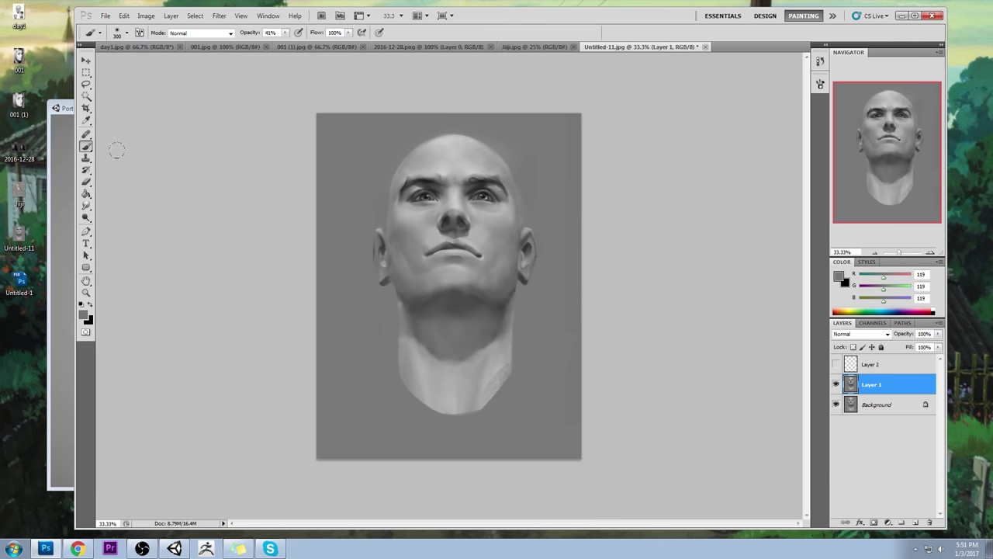
# Switch to the Smudge tool and toggle the corrected painting's layer repeatedly to compare its proportions with the original
pyautogui.moveTo(84, 205); pyautogui.dragTo(124, 225)
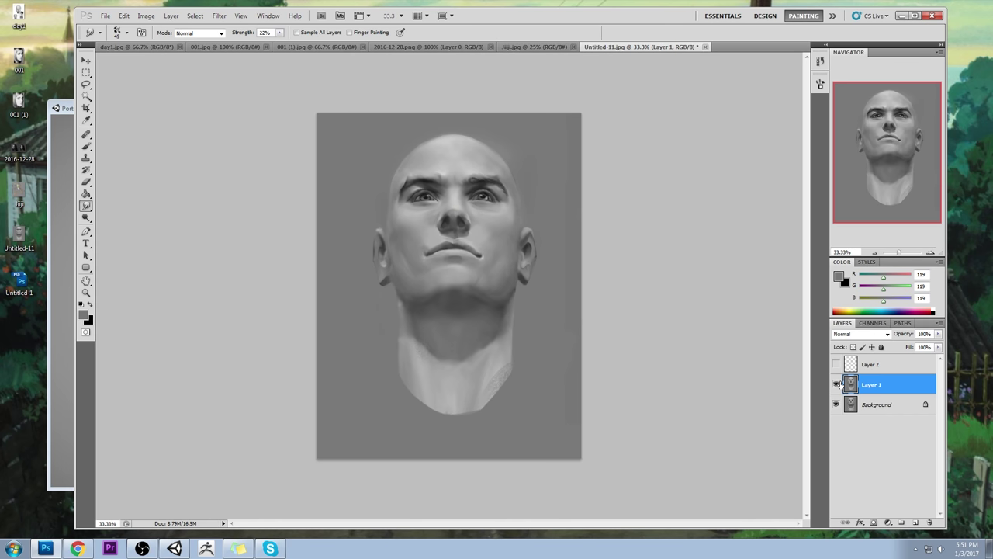
pyautogui.click(836, 384)
pyautogui.click(836, 385)
pyautogui.click(837, 385)
pyautogui.click(837, 386)
pyautogui.click(837, 385)
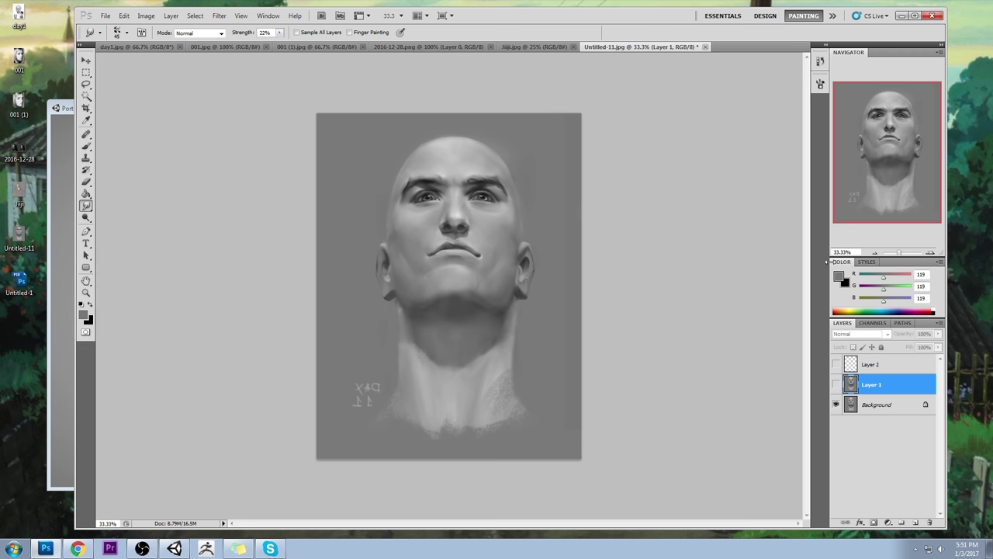
pyautogui.click(835, 384)
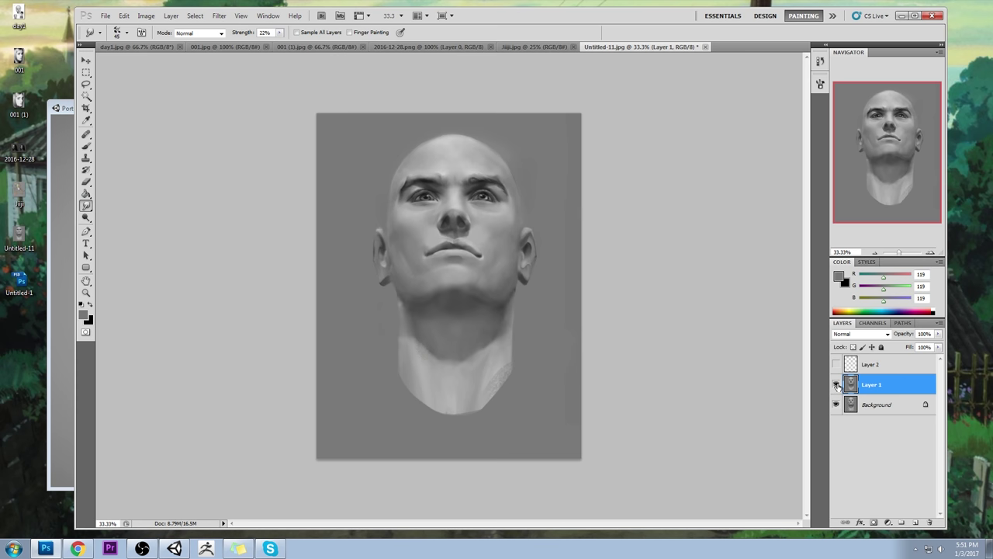
pyautogui.click(836, 384)
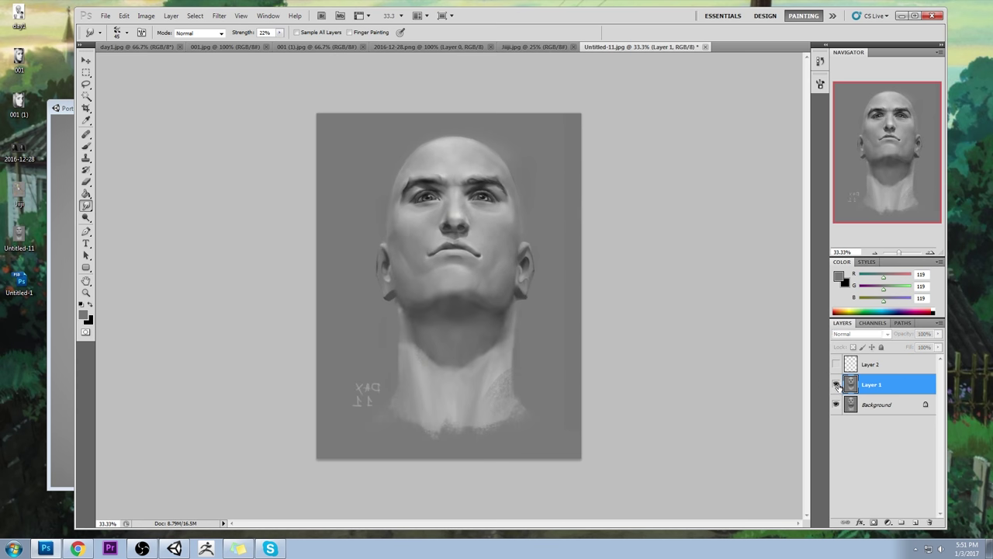
pyautogui.click(836, 385)
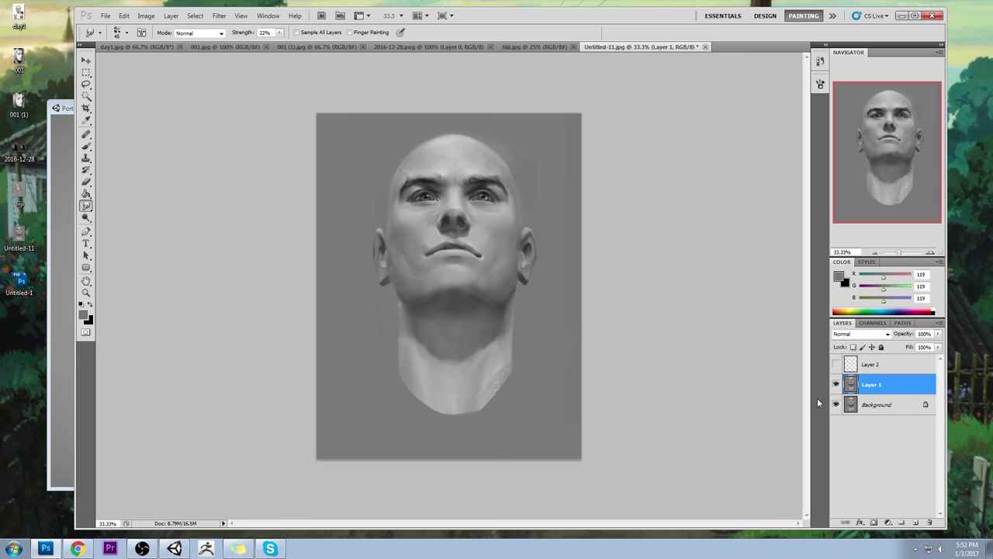
pyautogui.click(836, 384)
pyautogui.click(835, 385)
# Delete the empty Layer 2 and flatten the corrected painting into the Background
pyautogui.click(872, 364)
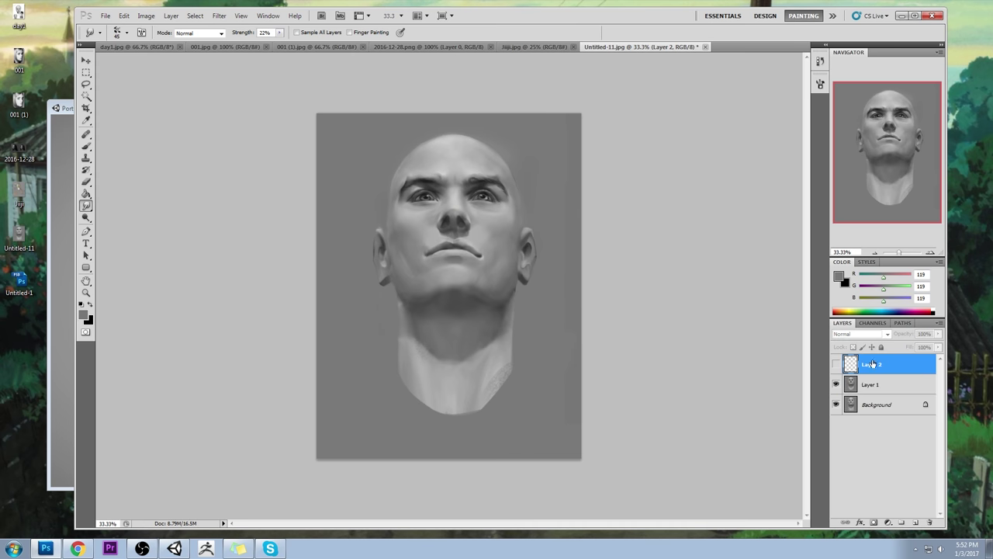
pyautogui.click(929, 521)
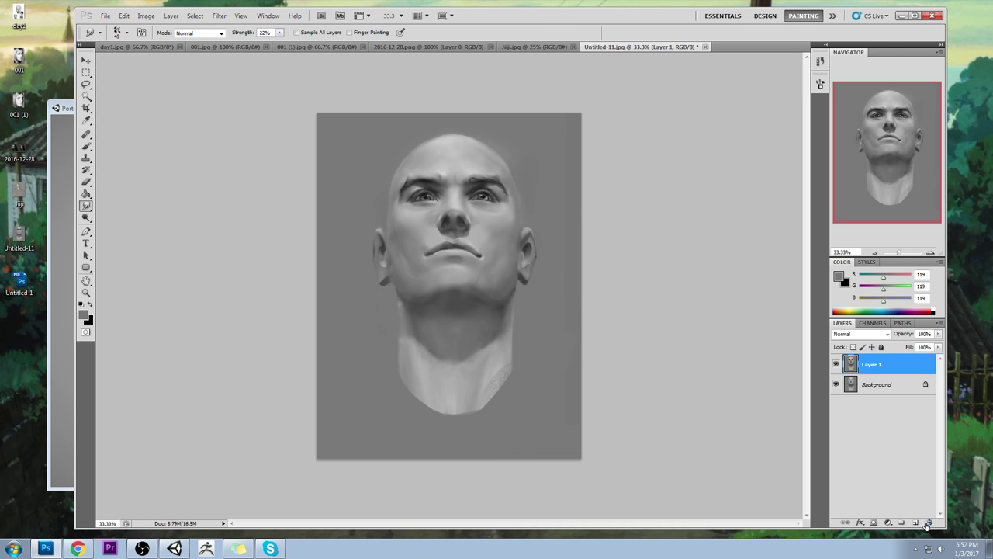
pyautogui.rightClick(895, 371)
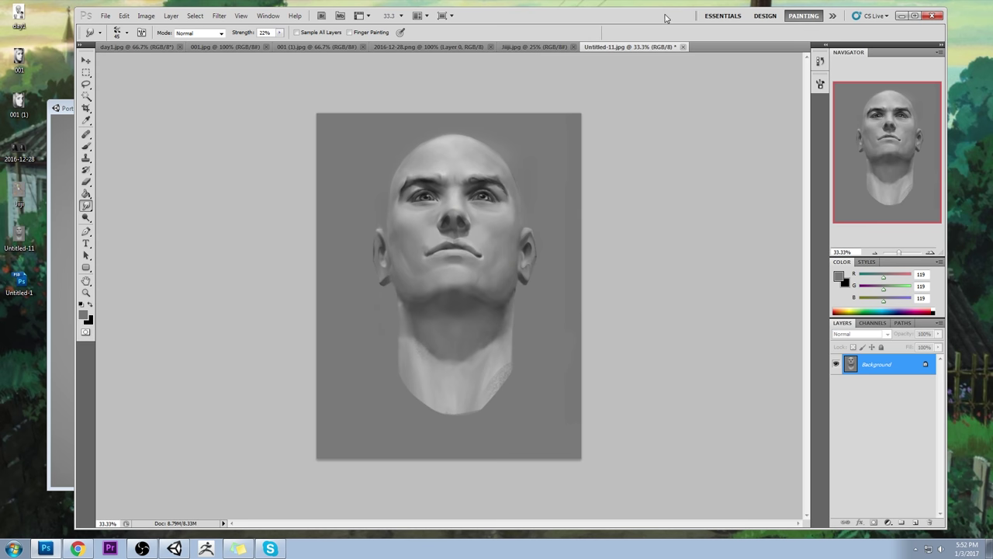
# Close Untitled-11.jpg, saving the changes to the corrected portrait
pyautogui.moveTo(666, 18); pyautogui.dragTo(657, 19)
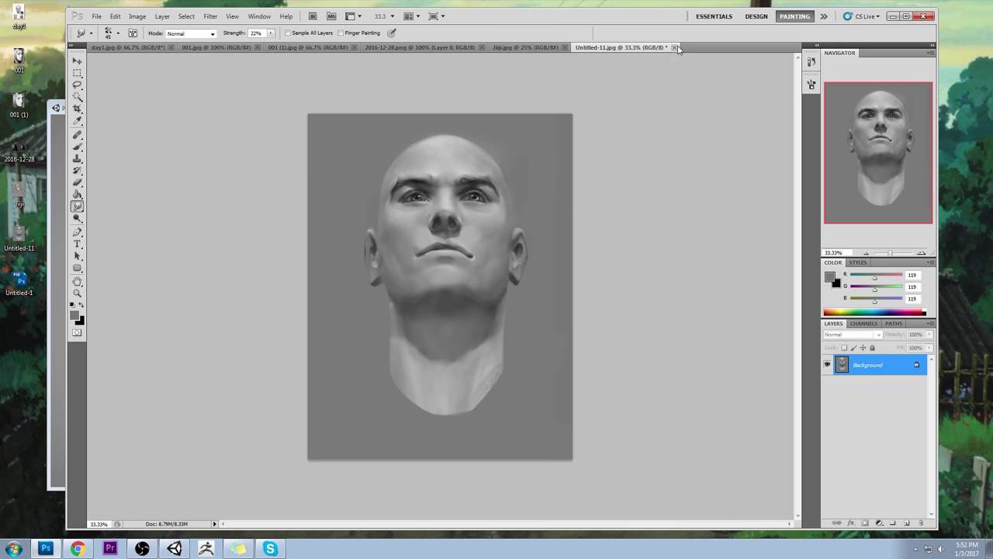
pyautogui.click(674, 49)
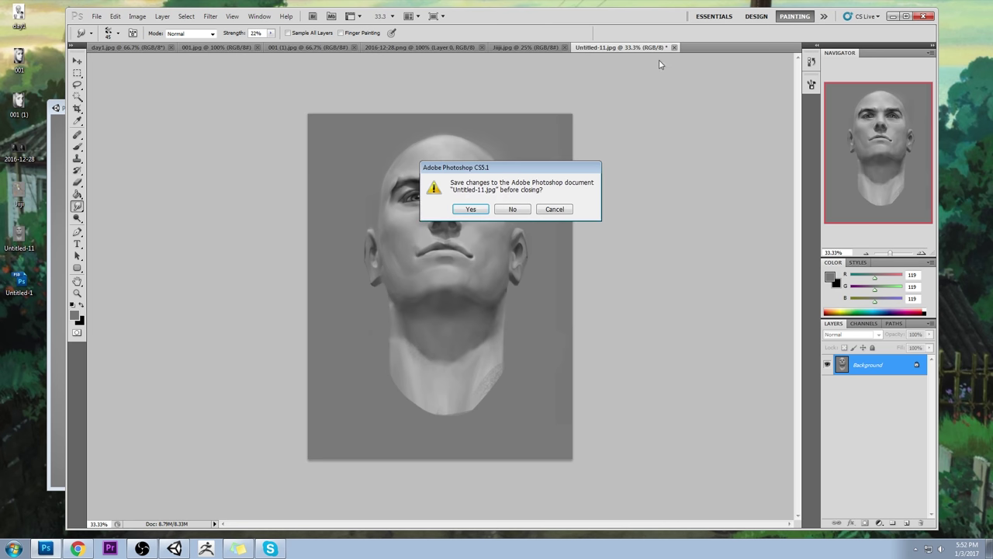
pyautogui.click(480, 211)
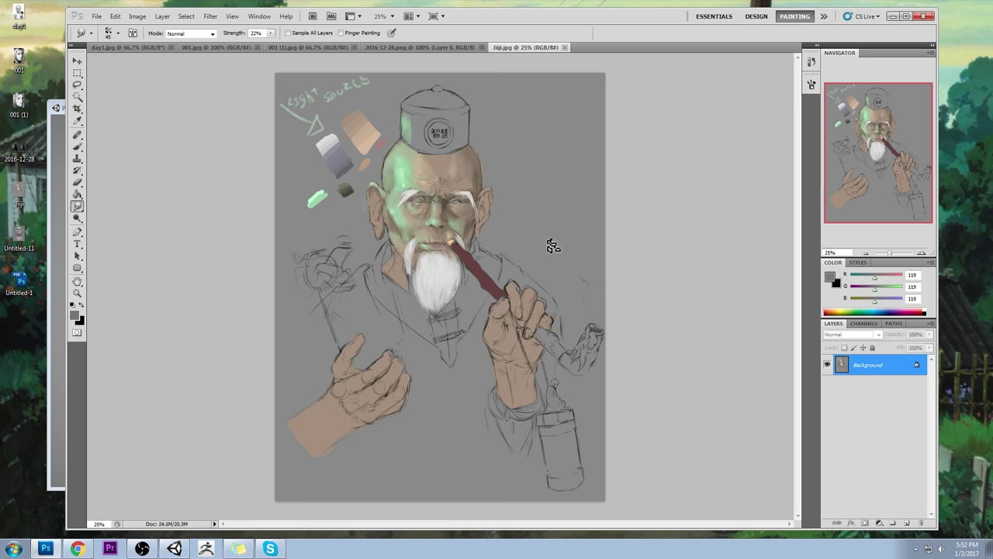
# Examine the day1.jpg head study with its reference photos, and close it without saving changes
pyautogui.click(132, 47)
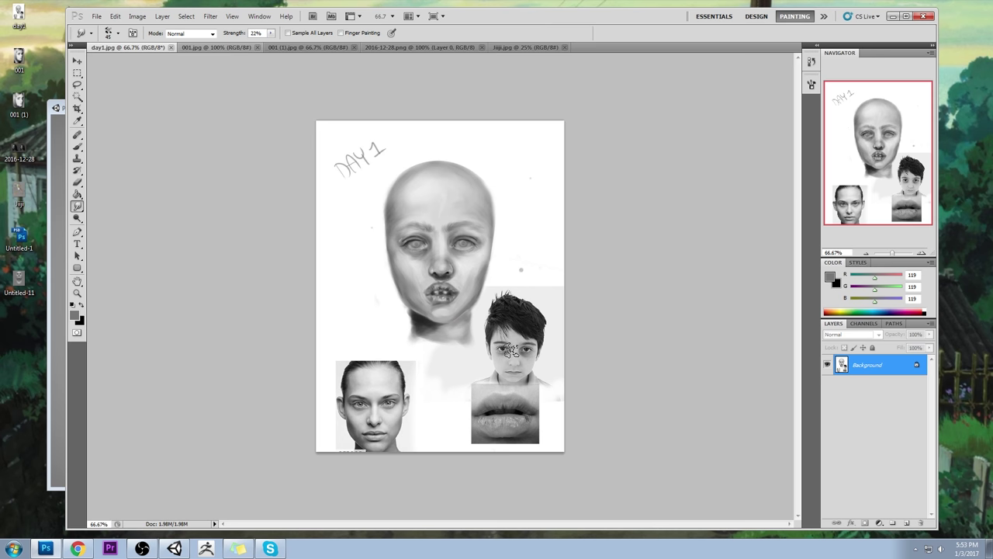
pyautogui.click(543, 351)
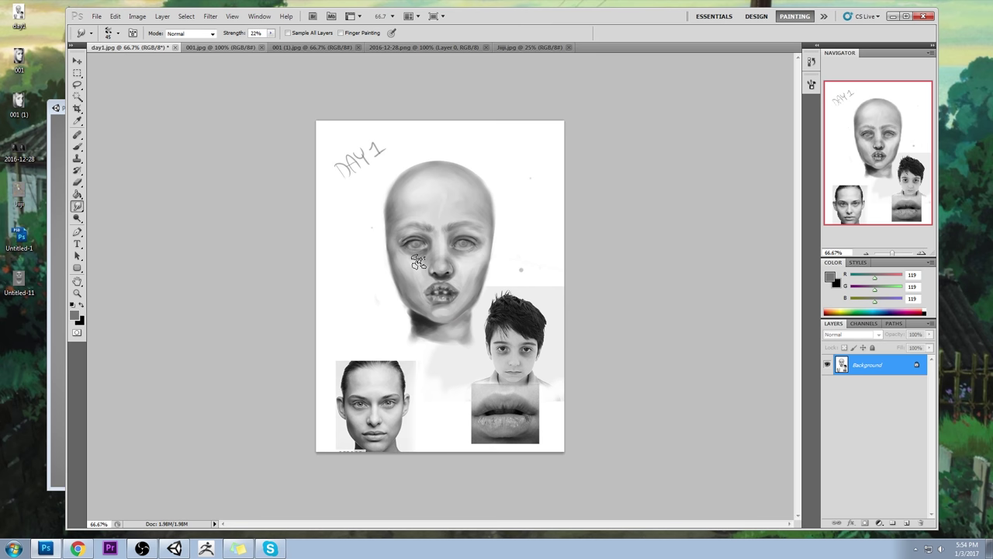
pyautogui.click(176, 48)
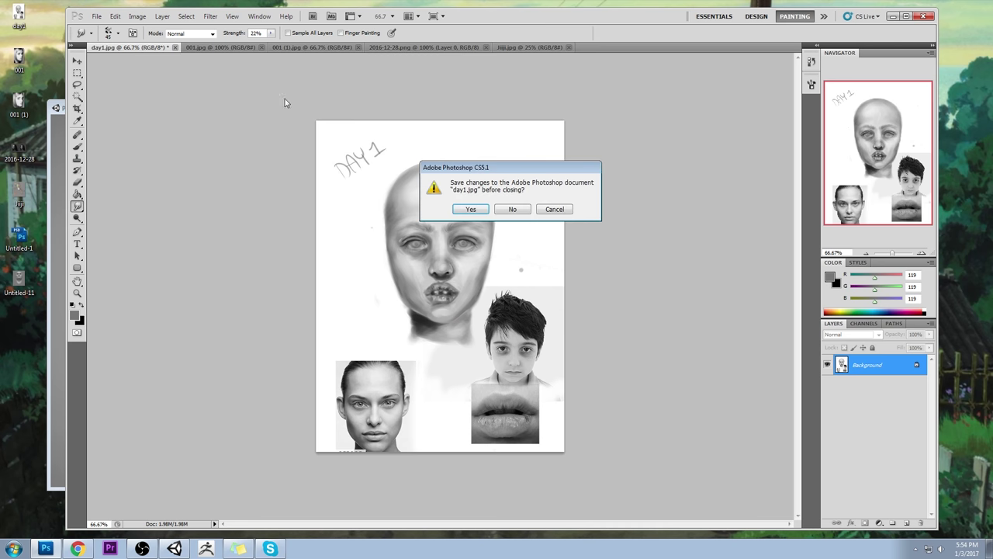
pyautogui.click(515, 209)
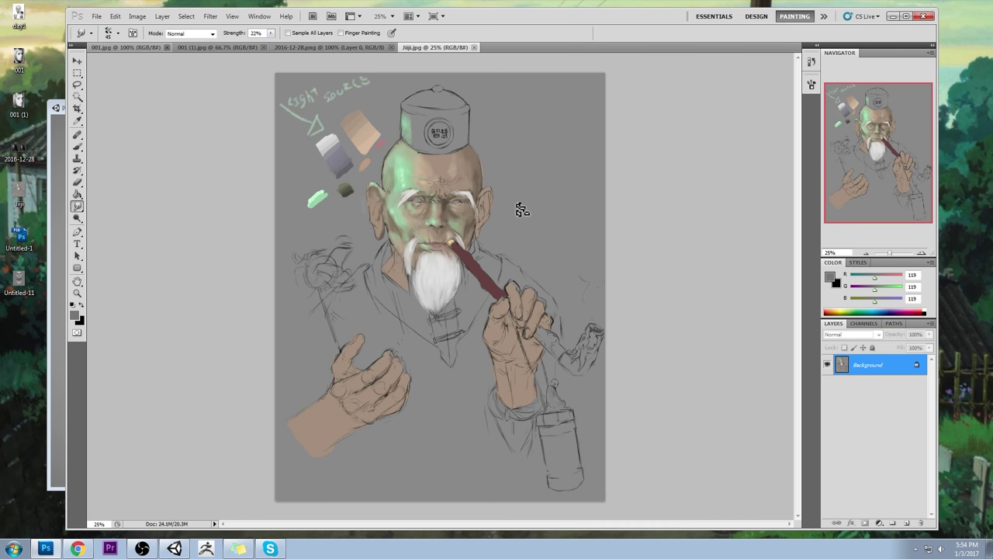
# Look at the 001.jpg photo and its painted copy 001 (1).jpg, and close the painted copy
pyautogui.click(130, 50)
pyautogui.click(226, 48)
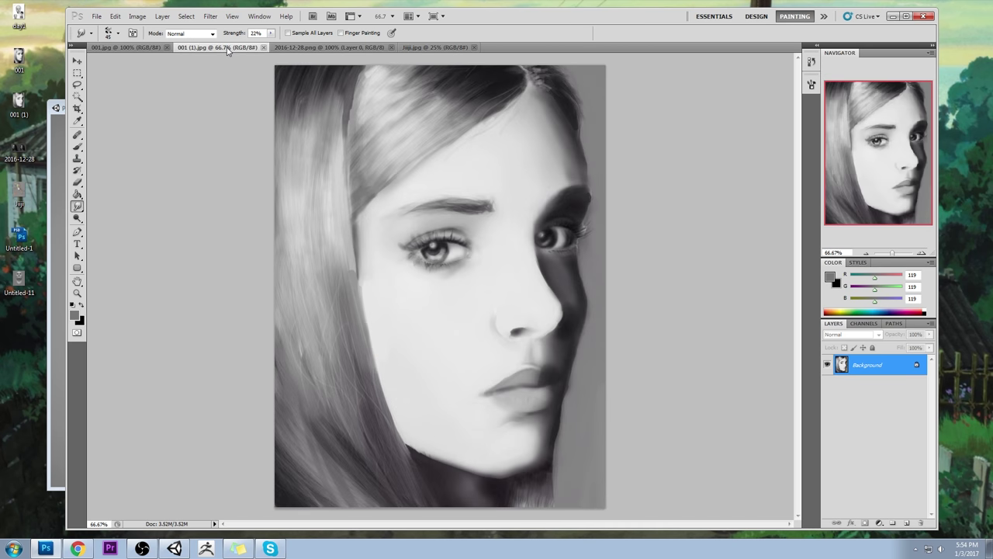
pyautogui.click(263, 48)
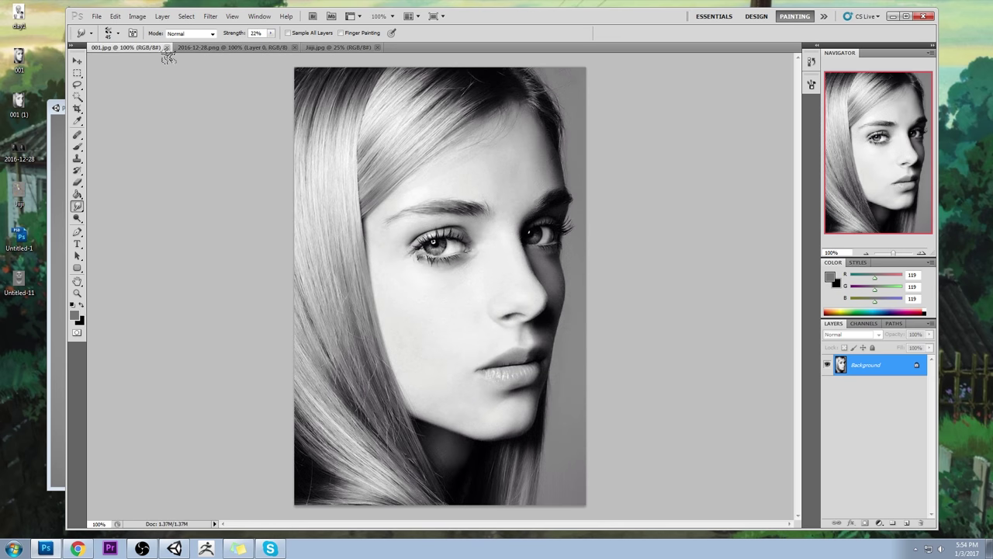
# Extend the 001.jpg canvas to the right of the photo with the Crop tool, to about 2.2 times its width
pyautogui.click(691, 161)
pyautogui.hotkey('ctrl', '-')
pyautogui.hotkey('ctrl', '0')
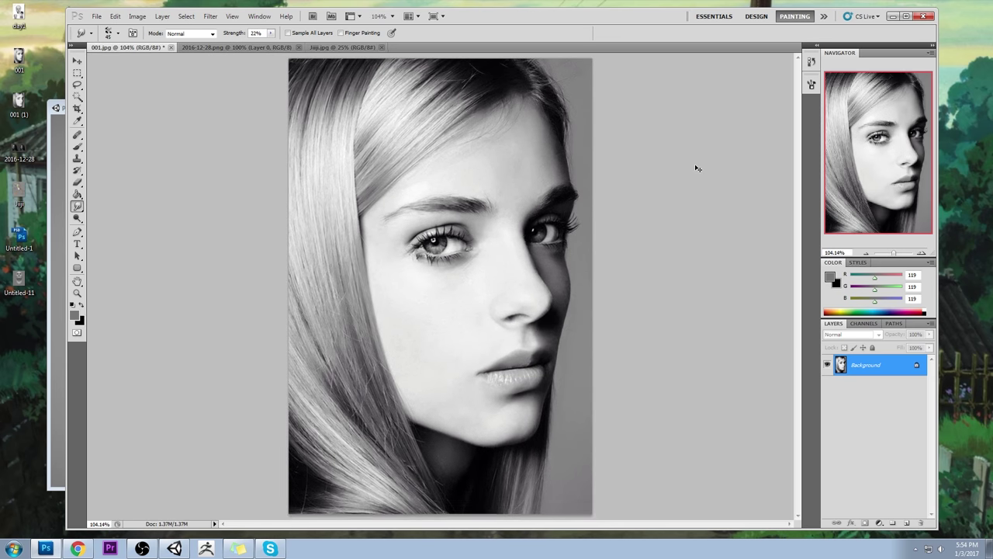
pyautogui.hotkey('ctrl', '-')
pyautogui.hotkey('ctrl', '-')
pyautogui.scroll(-2, 697, 168)
pyautogui.press('c')
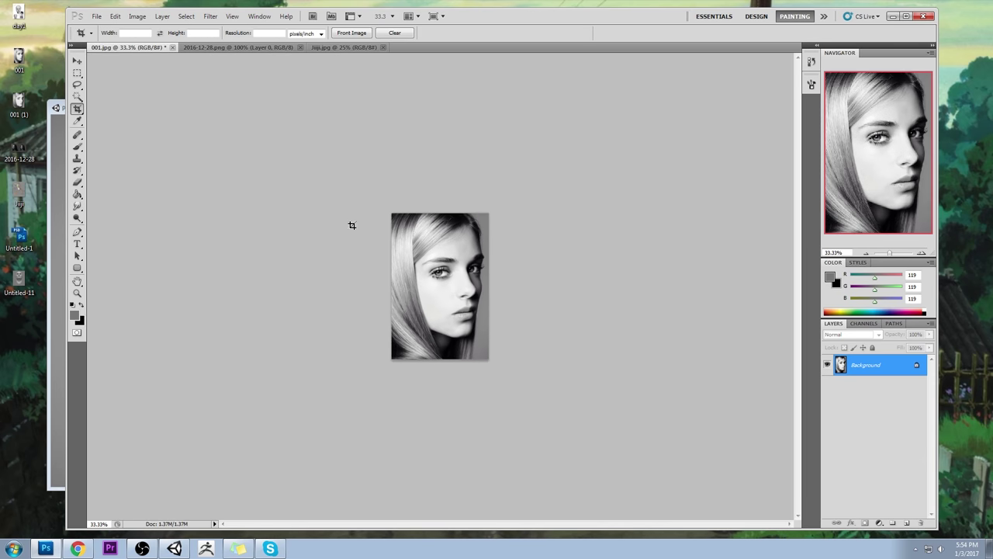
pyautogui.moveTo(365, 206); pyautogui.dragTo(491, 360)
pyautogui.moveTo(490, 287); pyautogui.dragTo(604, 276)
pyautogui.click(583, 33)
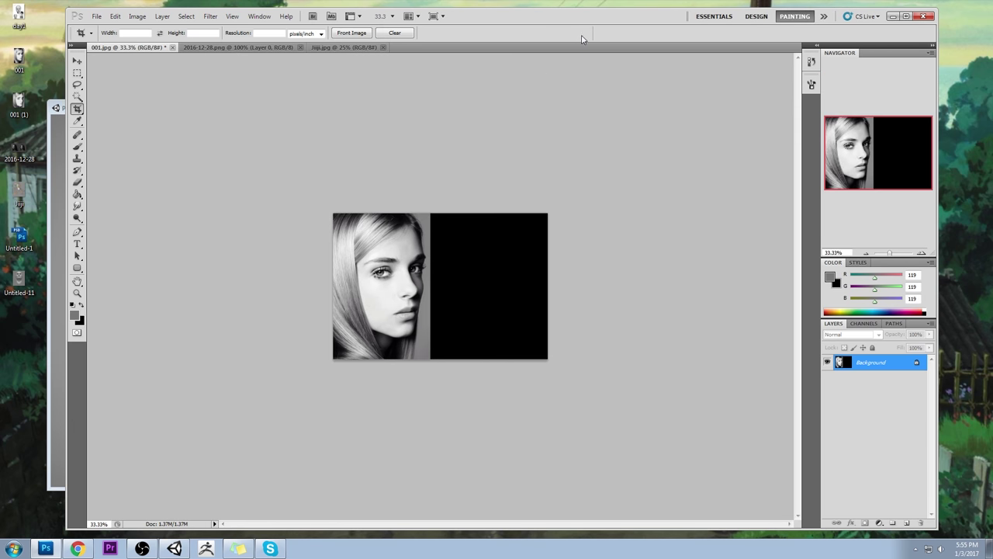
# Place the 001 (1) painting beside the photo on the empty canvas area and scale it to about 87%
pyautogui.moveTo(32, 104); pyautogui.dragTo(465, 265)
pyautogui.click(583, 33)
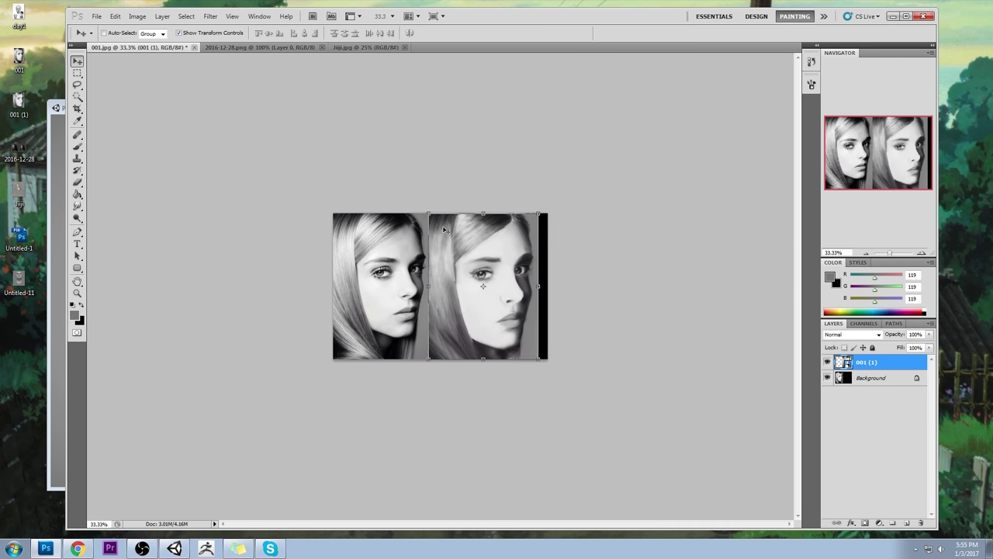
pyautogui.hotkey('ctrl', 't')
pyautogui.moveTo(430, 214); pyautogui.dragTo(478, 243)
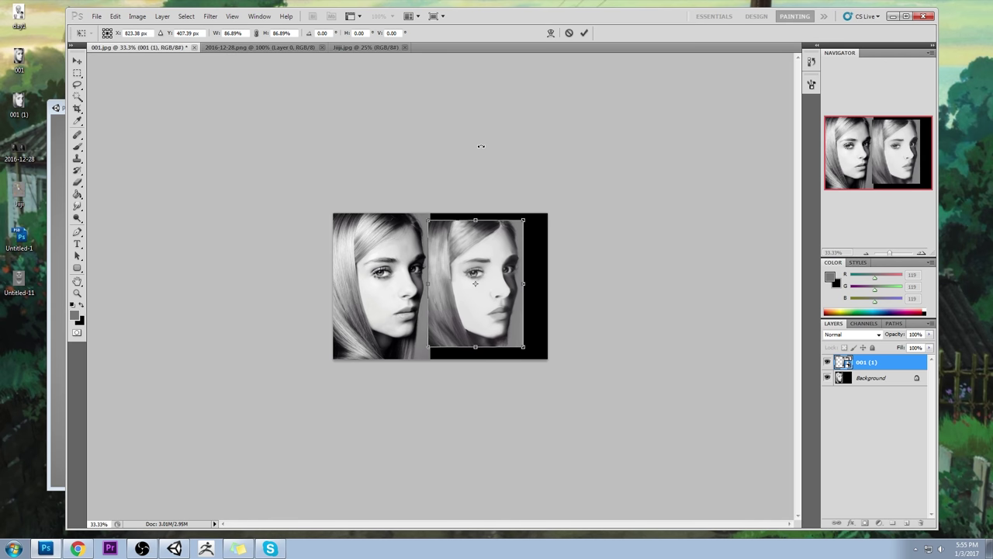
pyautogui.press('Return')
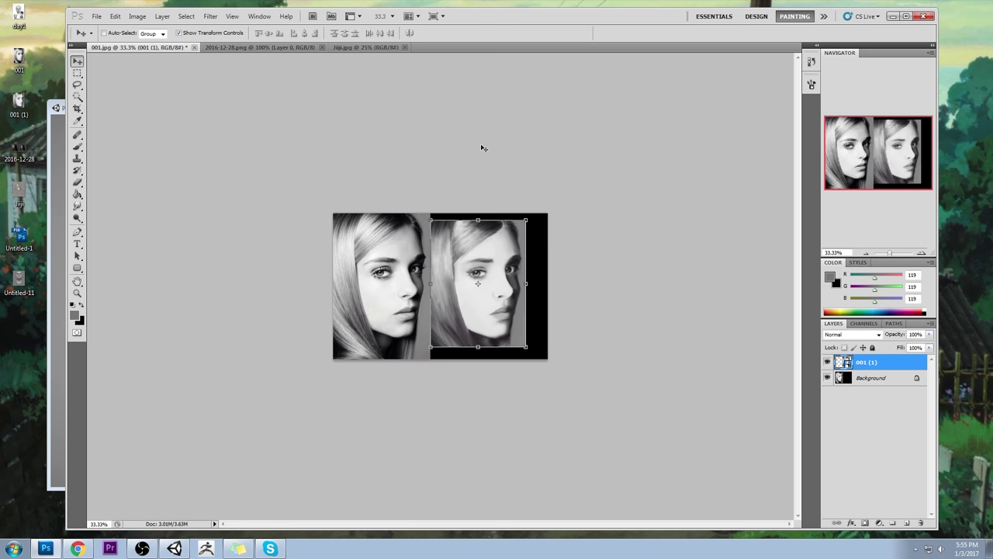
# Fill the black area of the Background with grey (RGB 132, 130, 133) and merge the placed painting down into it
pyautogui.click(887, 379)
pyautogui.press('g')
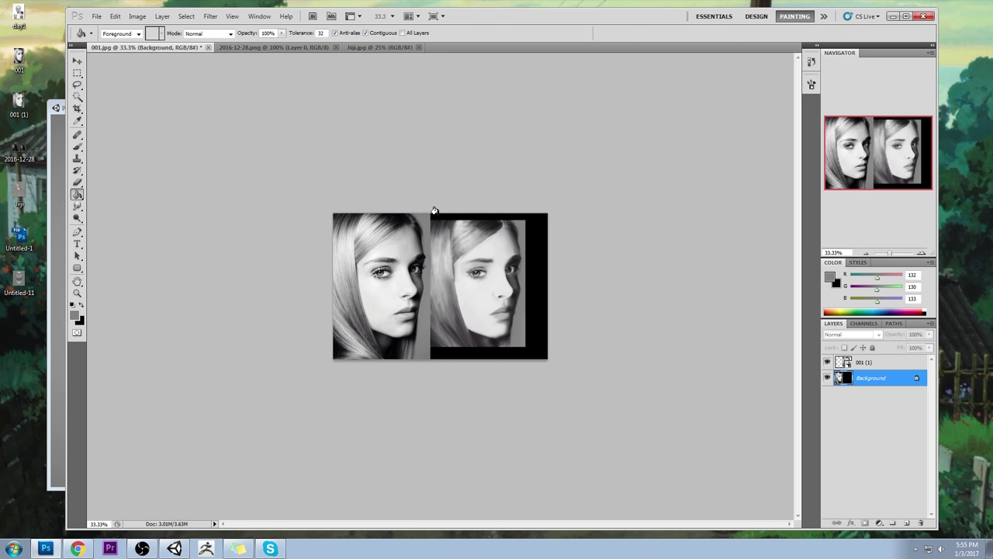
pyautogui.click(462, 222)
pyautogui.rightClick(893, 365)
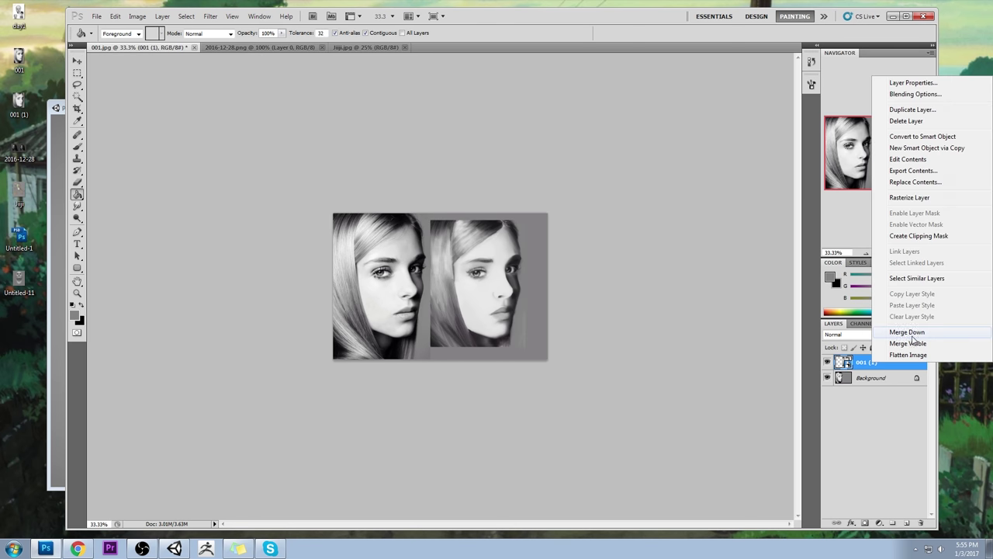
pyautogui.click(904, 329)
# Set the brush to Darken mode with 24% opacity
pyautogui.press('z')
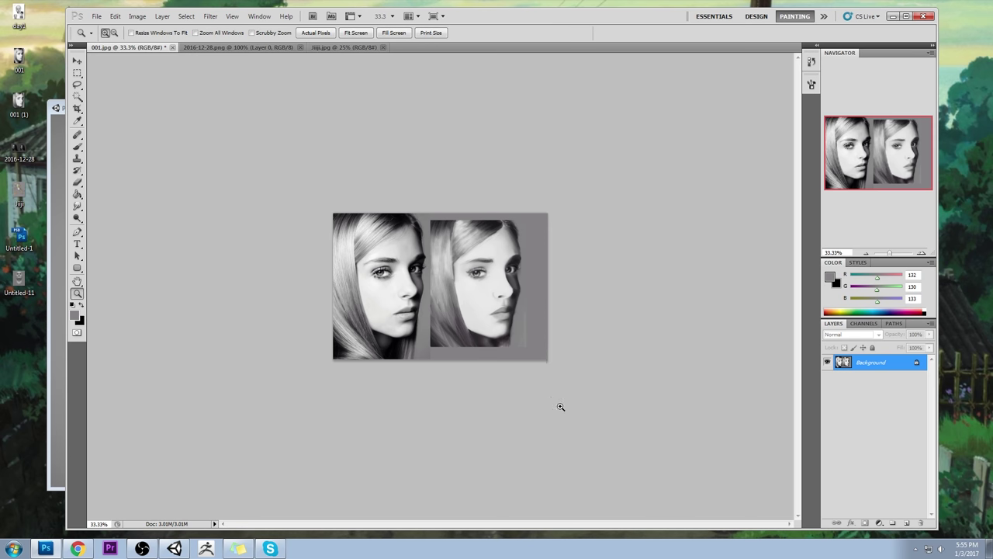
pyautogui.hotkey('ctrl', '0')
pyautogui.hotkey('ctrl', '-')
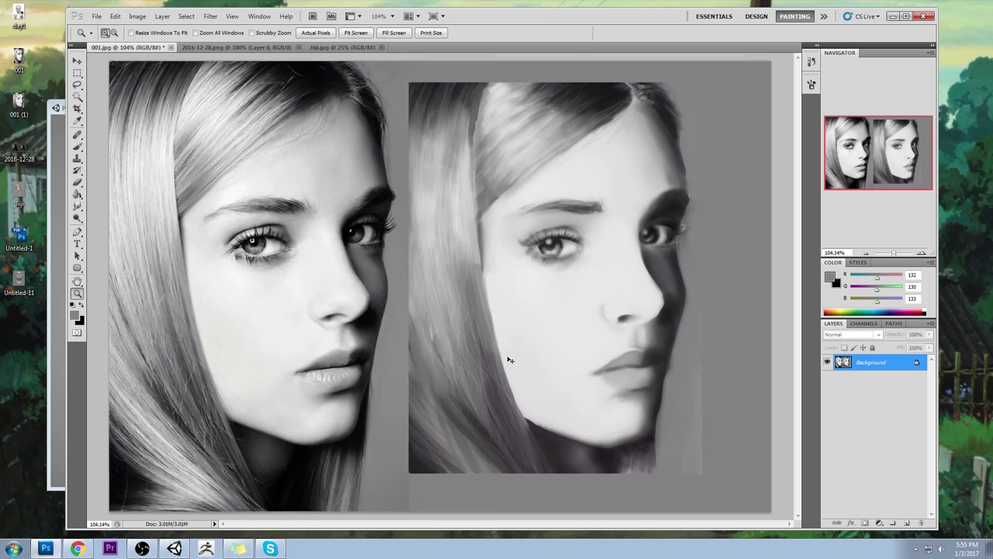
pyautogui.press('b')
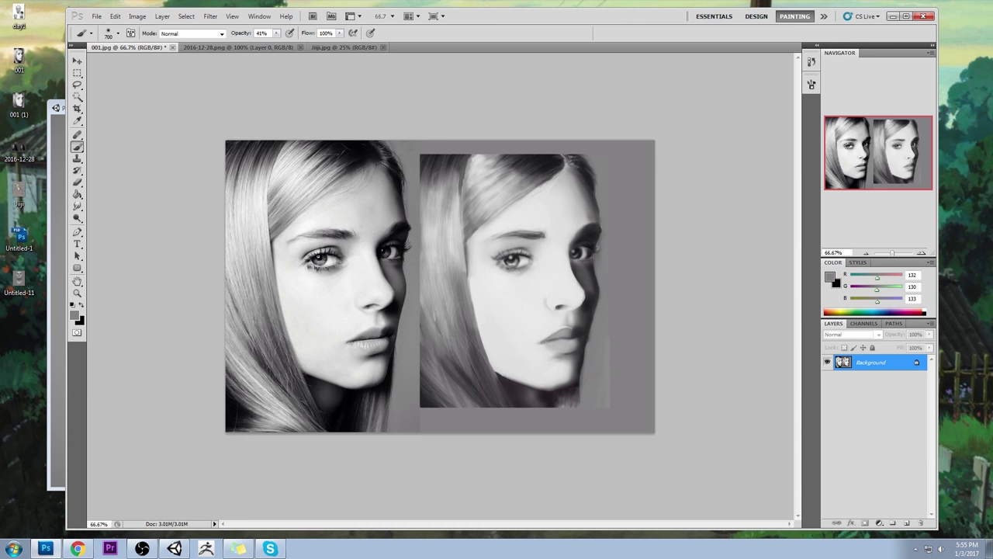
pyautogui.click(222, 34)
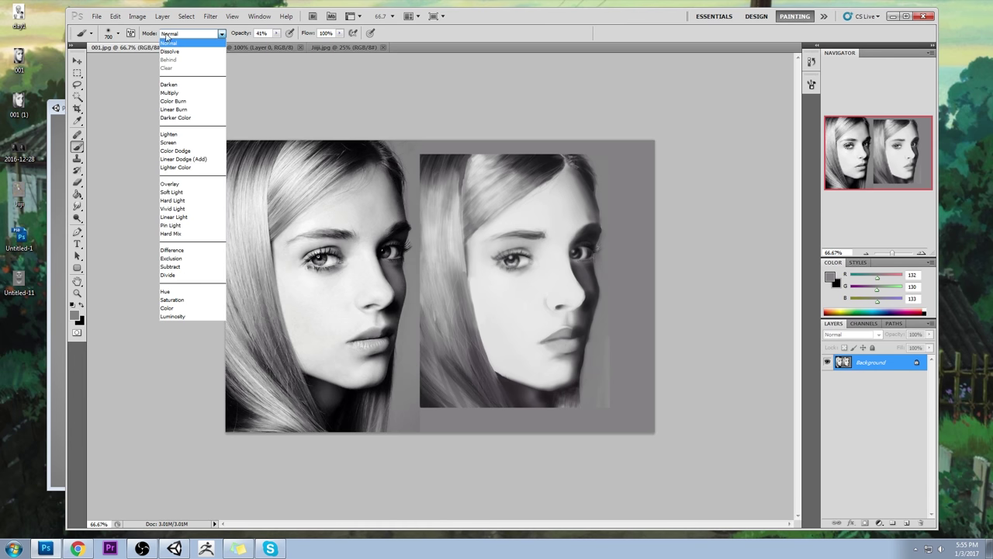
pyautogui.click(177, 84)
pyautogui.keyDown('alt'); pyautogui.click(461, 162); pyautogui.keyUp('alt')
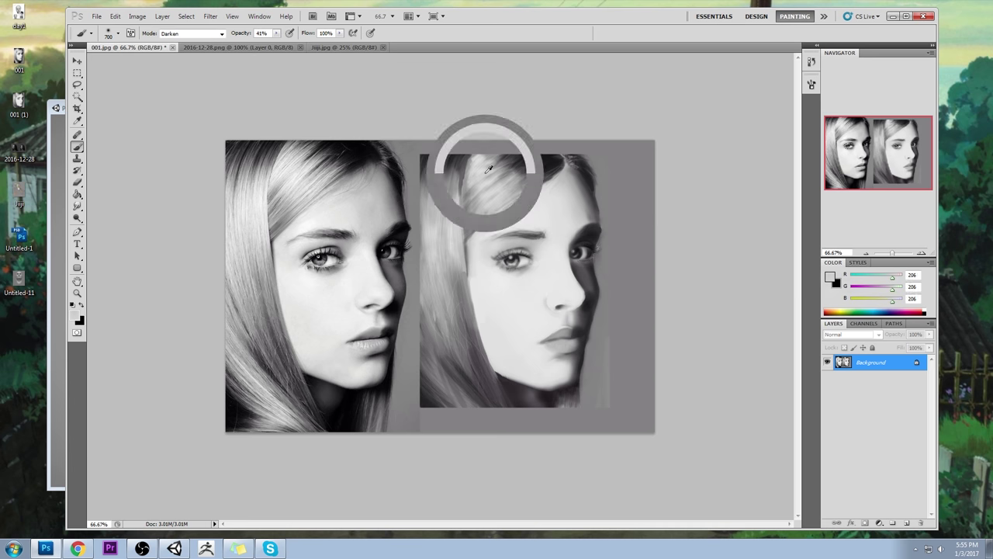
pyautogui.click(276, 33)
pyautogui.moveTo(279, 44); pyautogui.dragTo(267, 44)
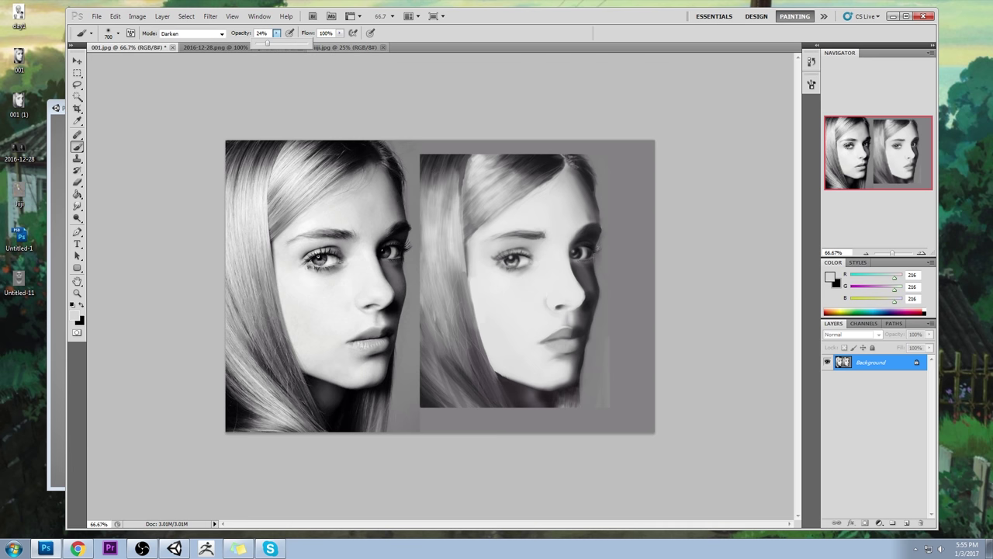
pyautogui.press('Return')
# Sample a dark grey (RGB 69, 67, 71) from the painting and darken the painted face with broad strokes on a new layer
pyautogui.keyDown('alt'); pyautogui.click(592, 197); pyautogui.keyUp('alt')
pyautogui.moveTo(614, 201)
pyautogui.mouseDown()
pyautogui.moveTo(566, 311)
pyautogui.moveTo(465, 264)
pyautogui.mouseUp()
pyautogui.hotkey('ctrl', 'z')
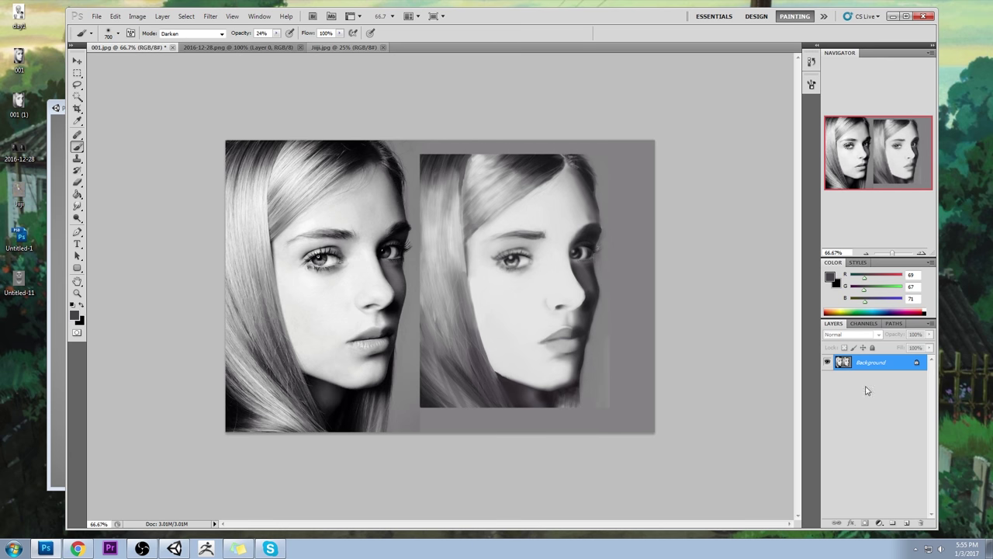
pyautogui.click(906, 522)
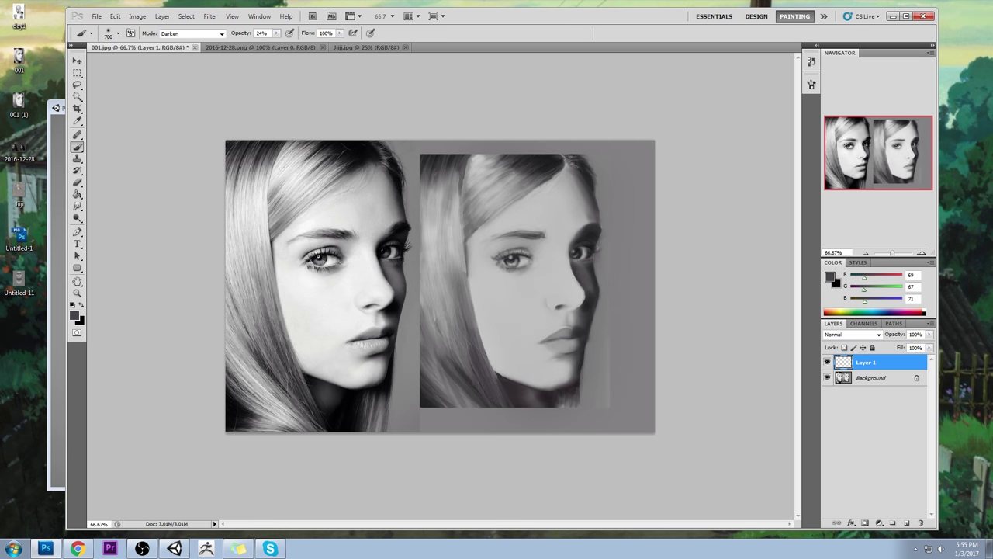
# Set the darkening layer to Darken blending with 46% fill and merge it down into the Background
pyautogui.click(852, 334)
pyautogui.click(839, 94)
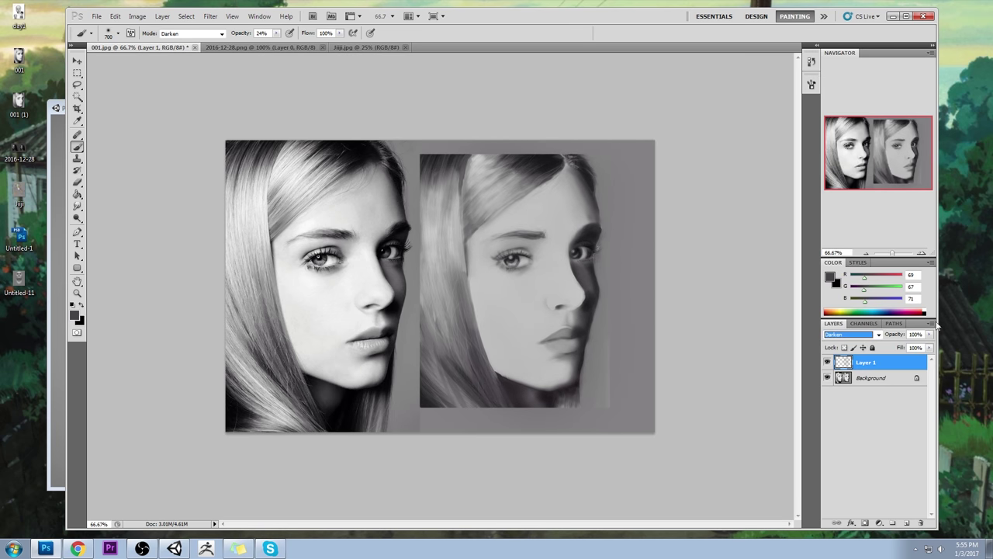
pyautogui.click(931, 348)
pyautogui.moveTo(914, 360); pyautogui.dragTo(910, 363)
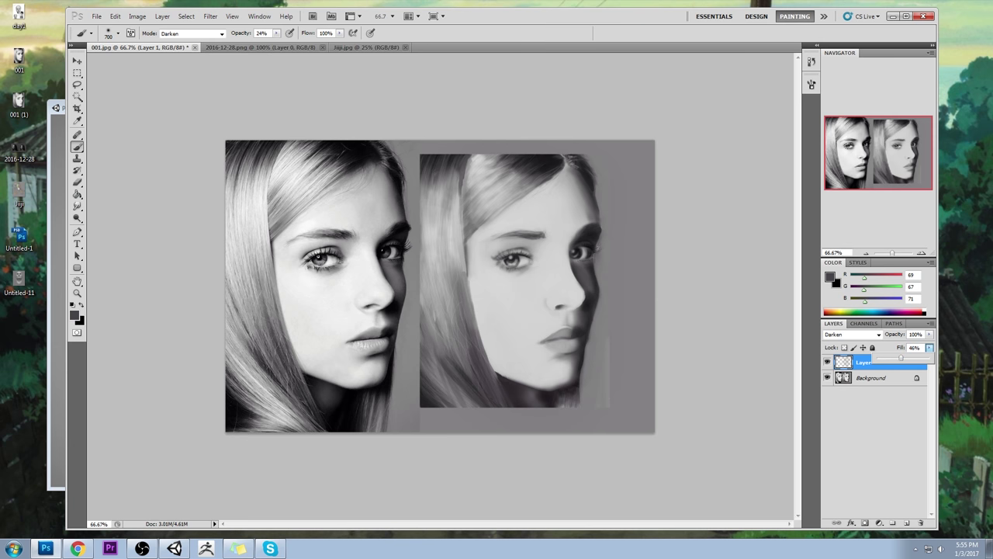
pyautogui.click(861, 367)
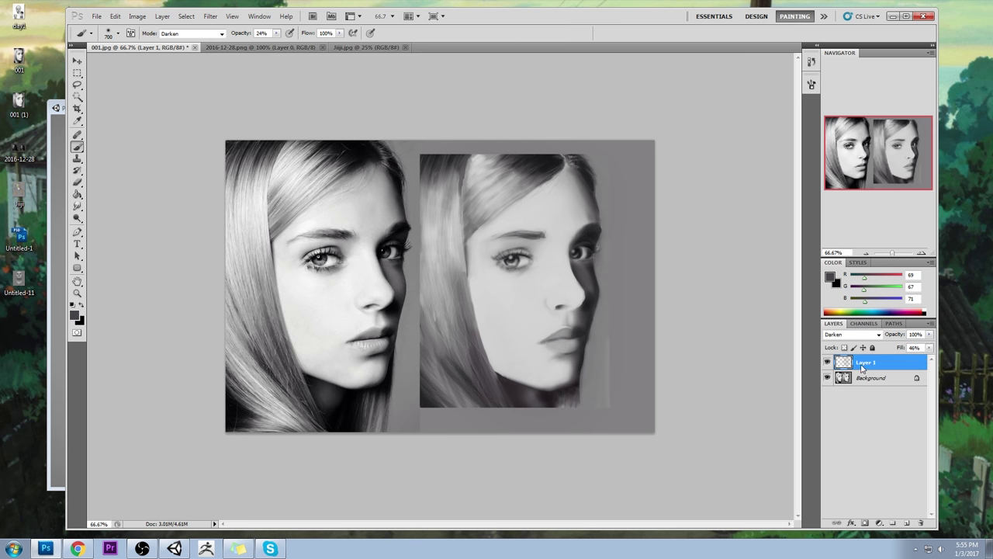
pyautogui.rightClick(862, 367)
pyautogui.click(892, 337)
# Switch the brush to Normal mode with the textured 175 px tip and 100% opacity
pyautogui.click(222, 34)
pyautogui.click(219, 45)
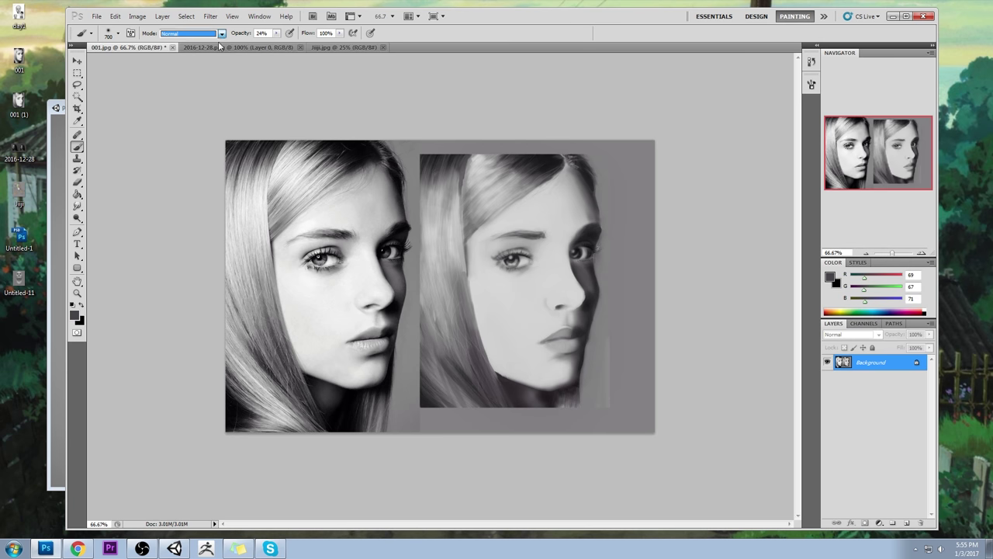
pyautogui.rightClick(476, 219)
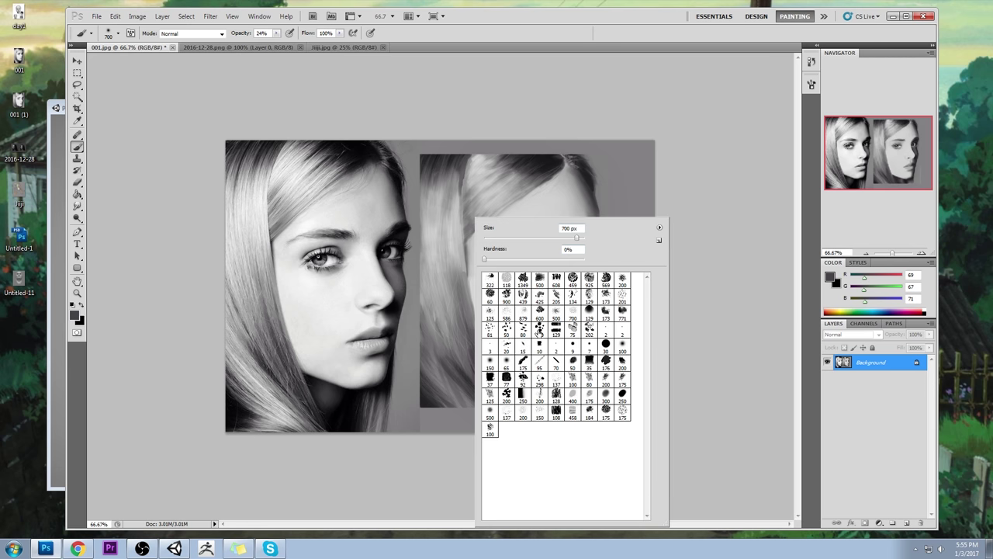
pyautogui.click(524, 362)
pyautogui.click(714, 241)
pyautogui.click(276, 33)
pyautogui.click(296, 45)
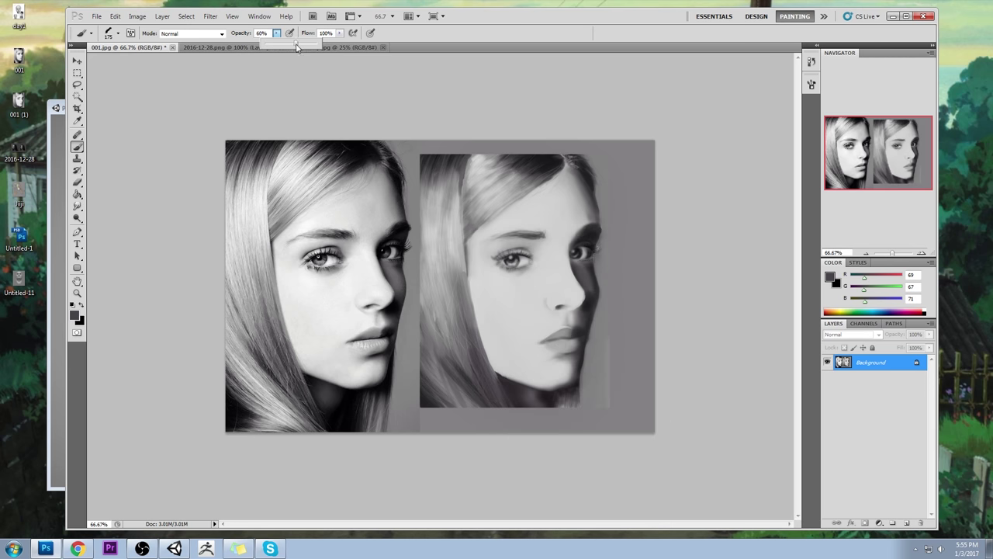
pyautogui.click(161, 98)
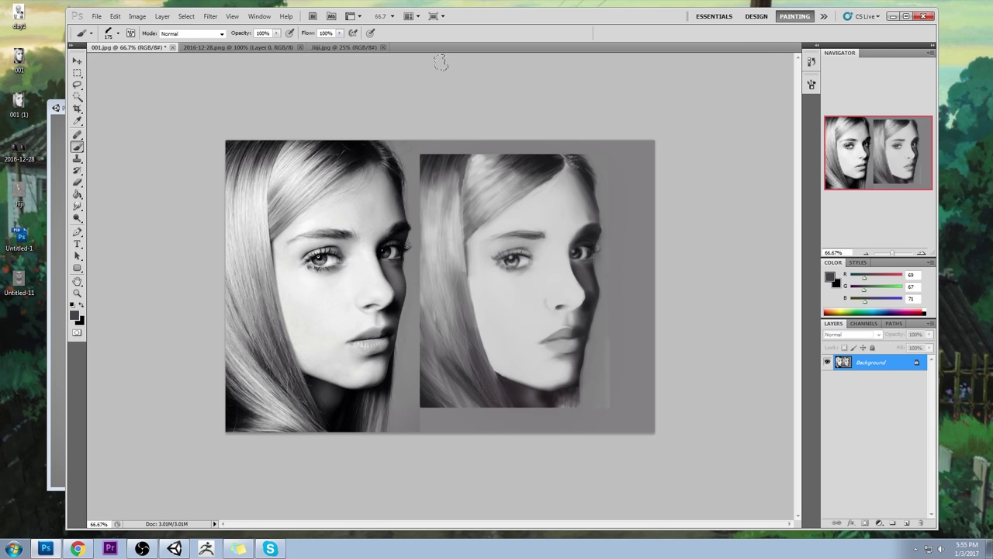
# Reduce the brush to 20 px and sample the painted skin tone and the light hair grey of the photo
pyautogui.press('[')
pyautogui.press('[')
pyautogui.keyDown('alt'); pyautogui.click(556, 275); pyautogui.keyUp('alt')
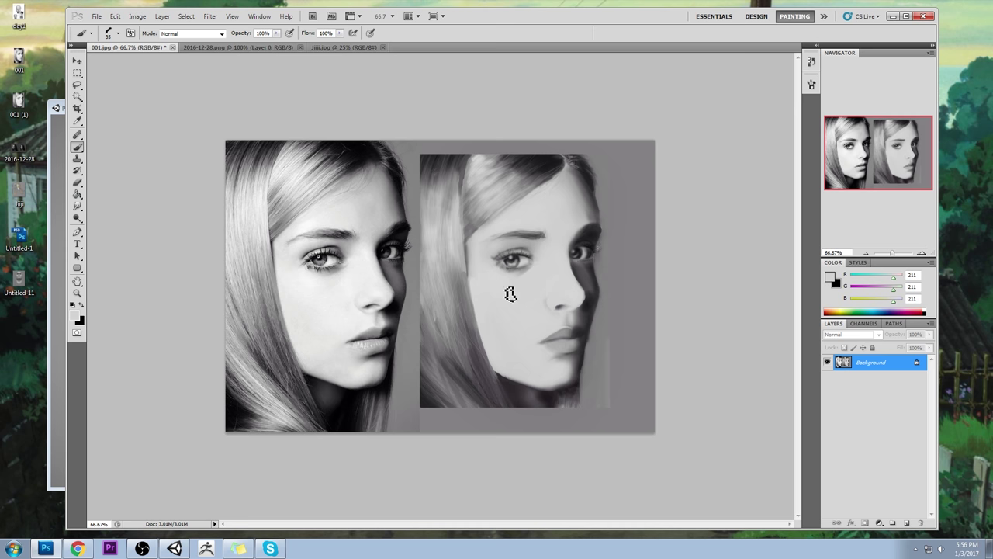
pyautogui.press('[')
pyautogui.press('[')
pyautogui.press('[')
pyautogui.keyDown('alt'); pyautogui.click(242, 193); pyautogui.keyUp('alt')
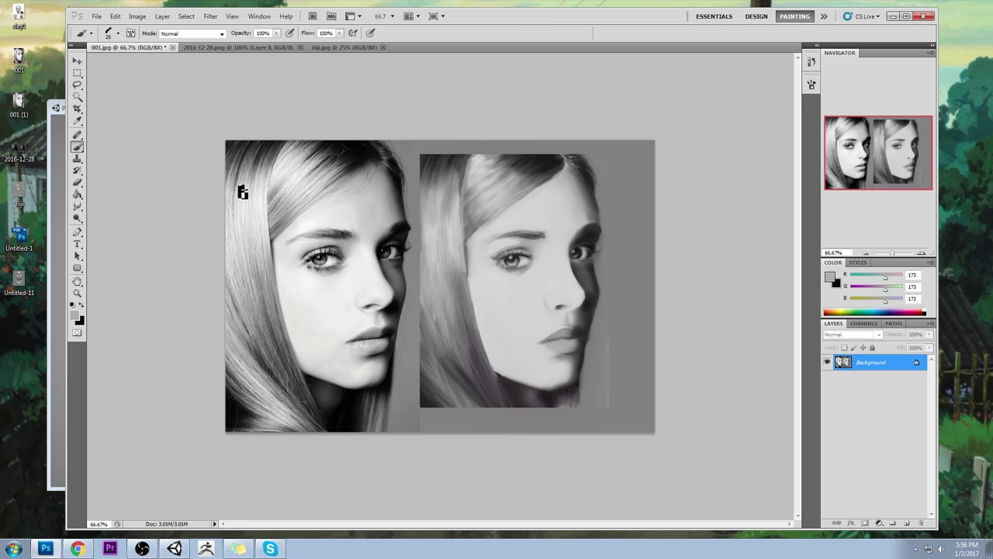
# Retouch the wing and underside of the painted nose with the 20 px brush, using skin and shadow greys sampled from the painting
pyautogui.click(77, 208)
pyautogui.click(108, 231)
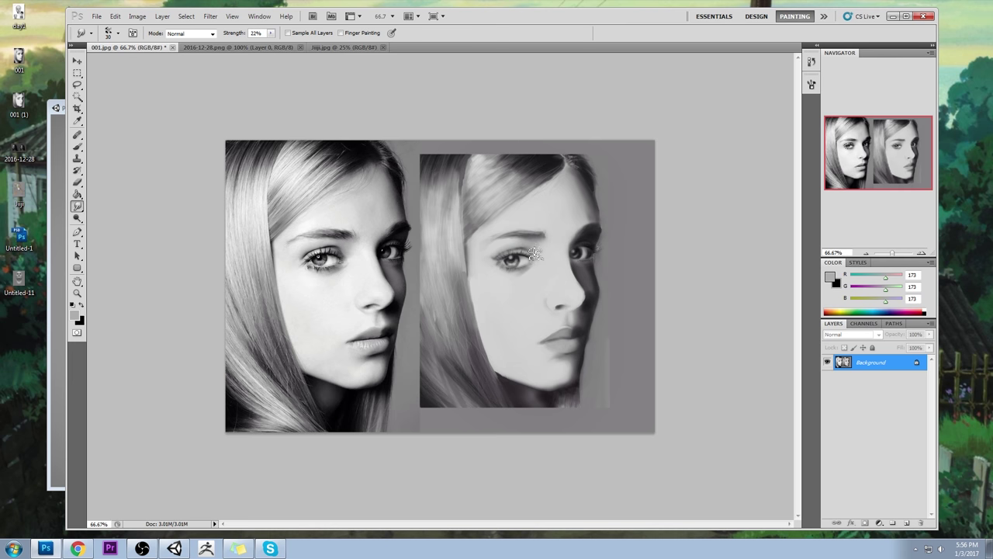
pyautogui.press('b')
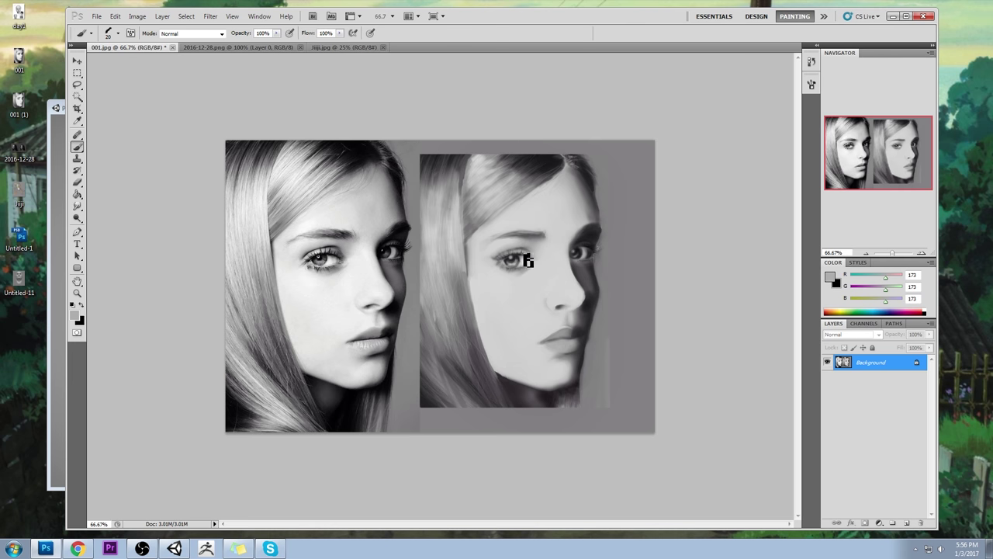
pyautogui.keyDown('alt'); pyautogui.click(528, 223); pyautogui.keyUp('alt')
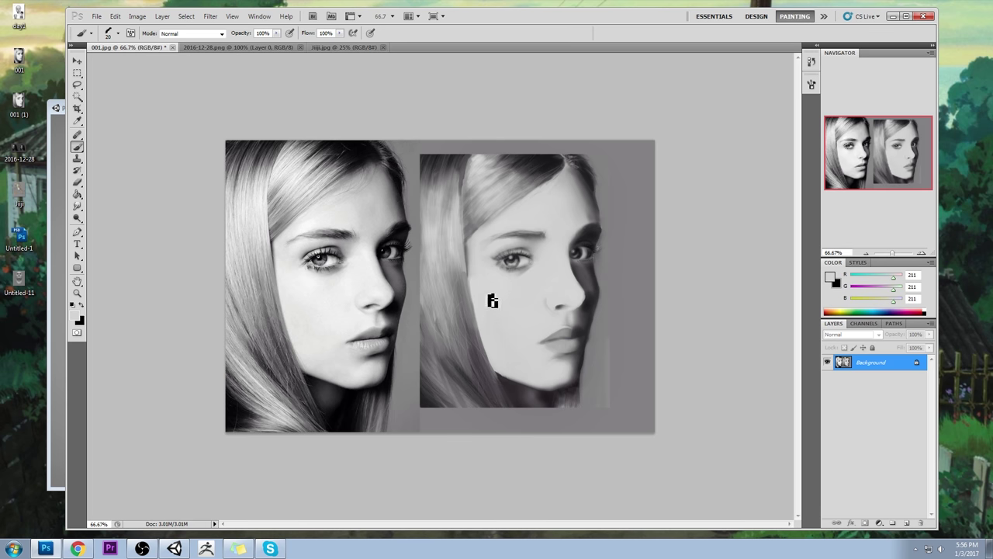
pyautogui.click(554, 315)
pyautogui.keyDown('alt'); pyautogui.click(542, 318); pyautogui.keyUp('alt')
pyautogui.keyDown('alt'); pyautogui.click(559, 312); pyautogui.keyUp('alt')
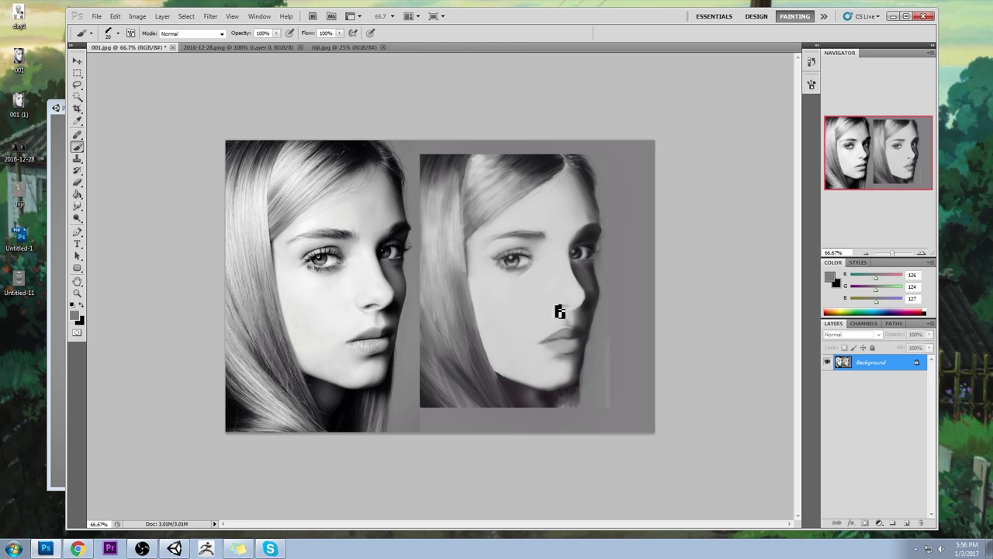
pyautogui.keyDown('alt'); pyautogui.click(560, 313); pyautogui.keyUp('alt')
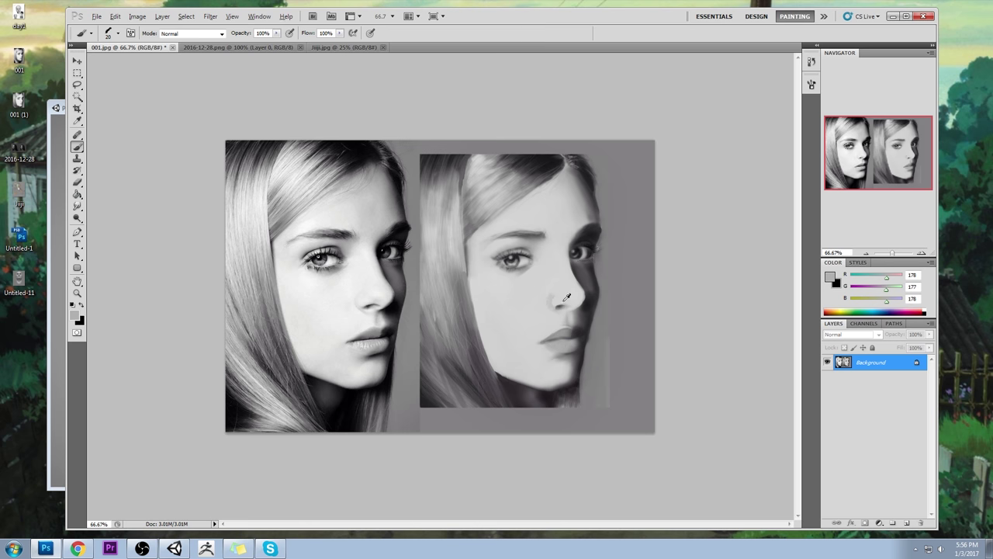
pyautogui.keyDown('alt'); pyautogui.click(563, 301); pyautogui.keyUp('alt')
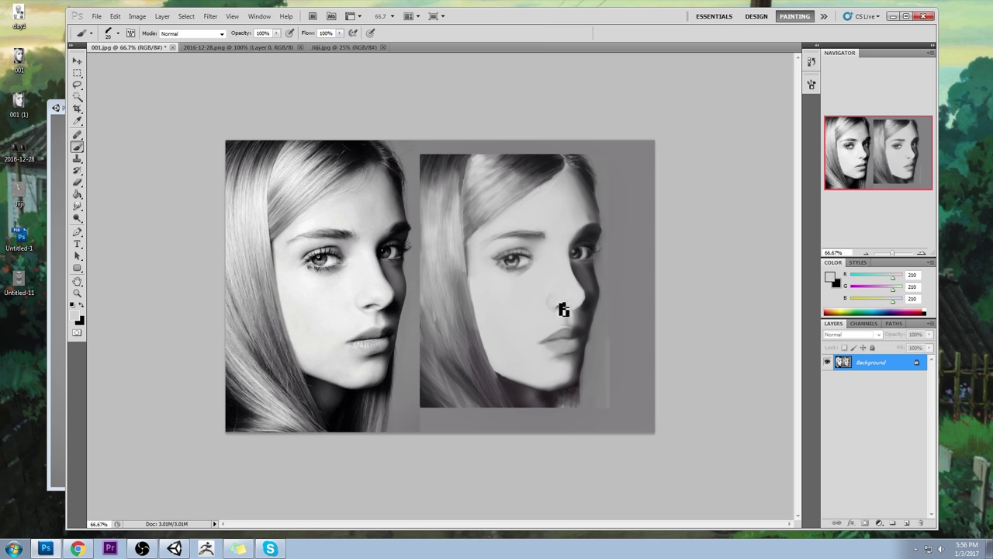
pyautogui.click(276, 33)
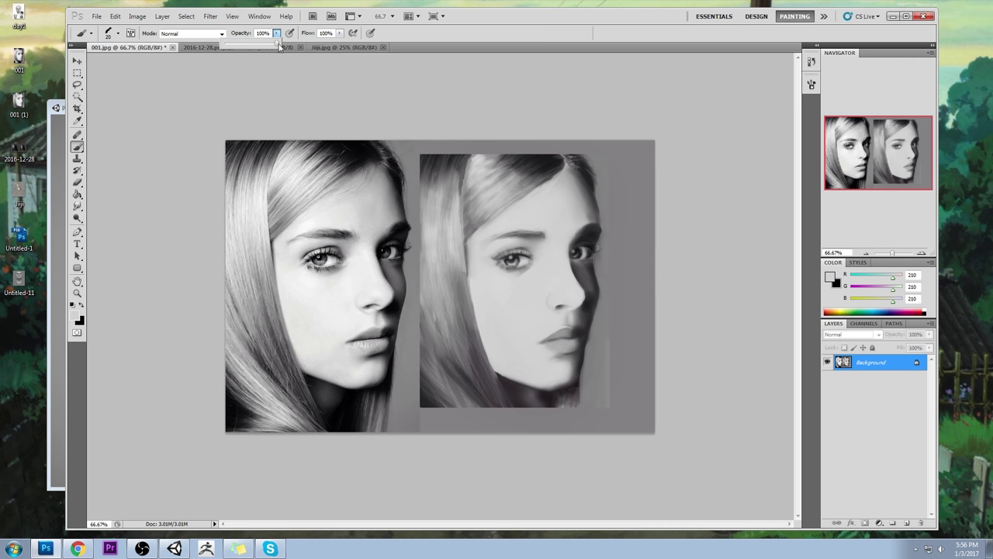
pyautogui.keyDown('alt'); pyautogui.click(560, 322); pyautogui.keyUp('alt')
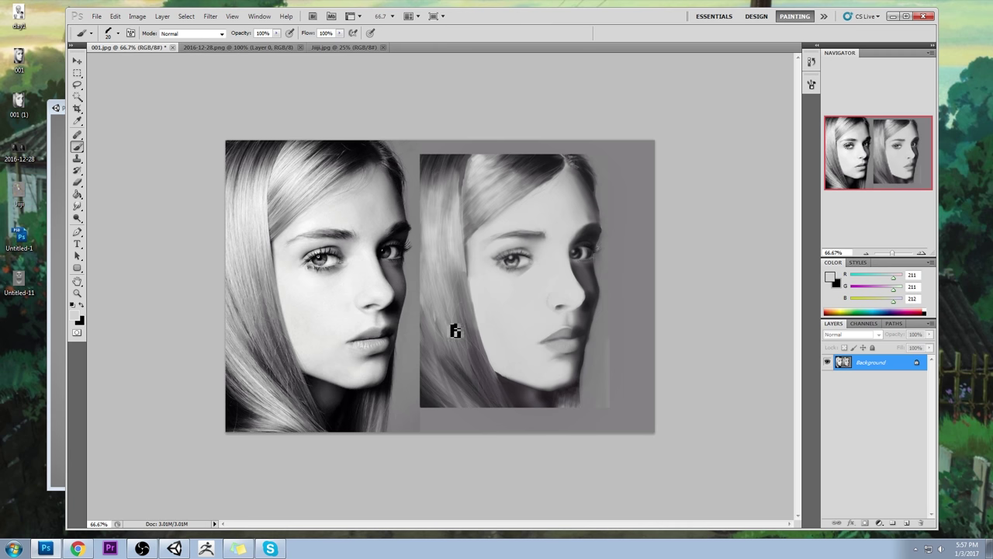
pyautogui.keyDown('alt'); pyautogui.click(569, 303); pyautogui.keyUp('alt')
# Try blocking over the photo's face planes with flat light and middle greys sampled from the photo
pyautogui.moveTo(77, 206); pyautogui.dragTo(106, 226)
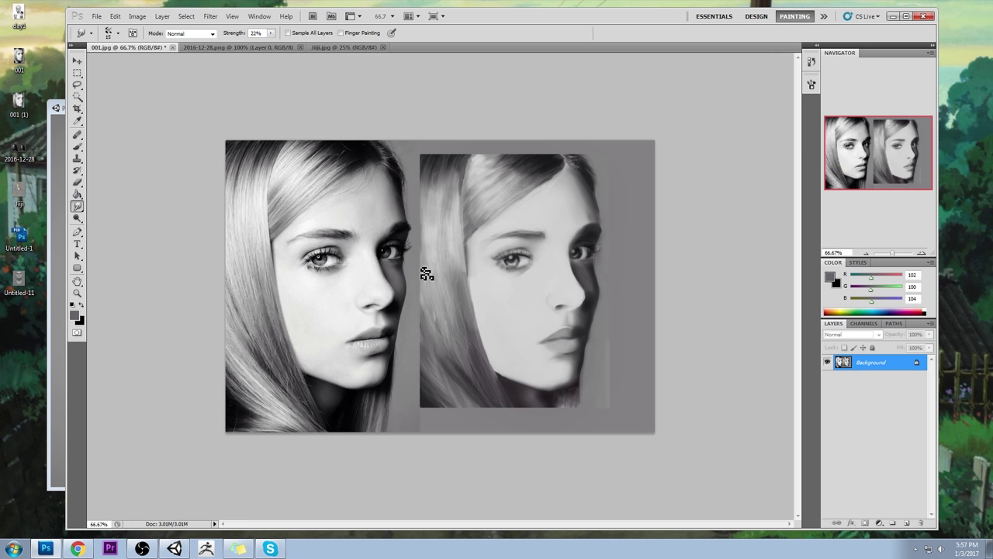
pyautogui.press('b')
pyautogui.keyDown('alt'); pyautogui.click(345, 283); pyautogui.keyUp('alt')
pyautogui.press(']')
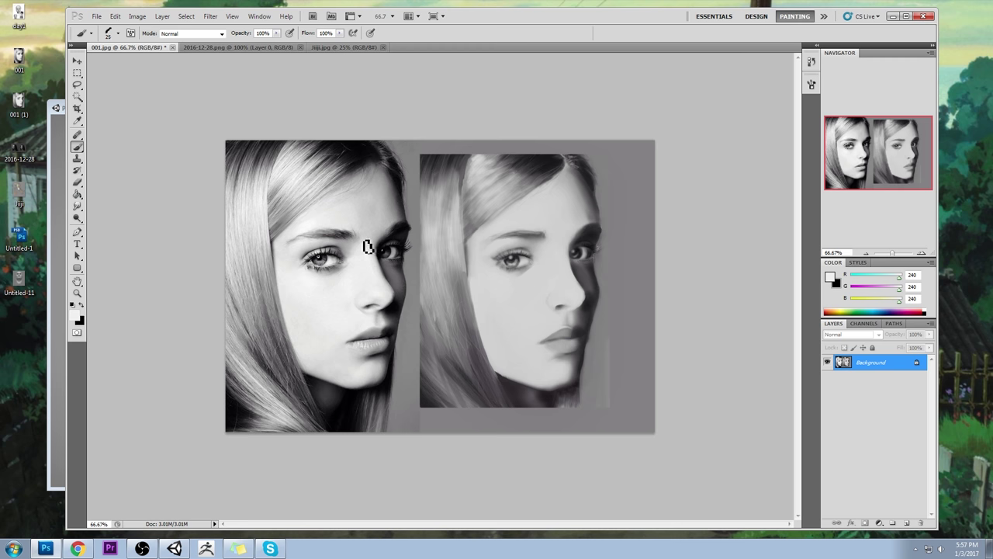
pyautogui.moveTo(355, 247)
pyautogui.mouseDown()
pyautogui.moveTo(297, 251)
pyautogui.moveTo(286, 235)
pyautogui.mouseUp()
pyautogui.keyDown('alt'); pyautogui.click(380, 211); pyautogui.keyUp('alt')
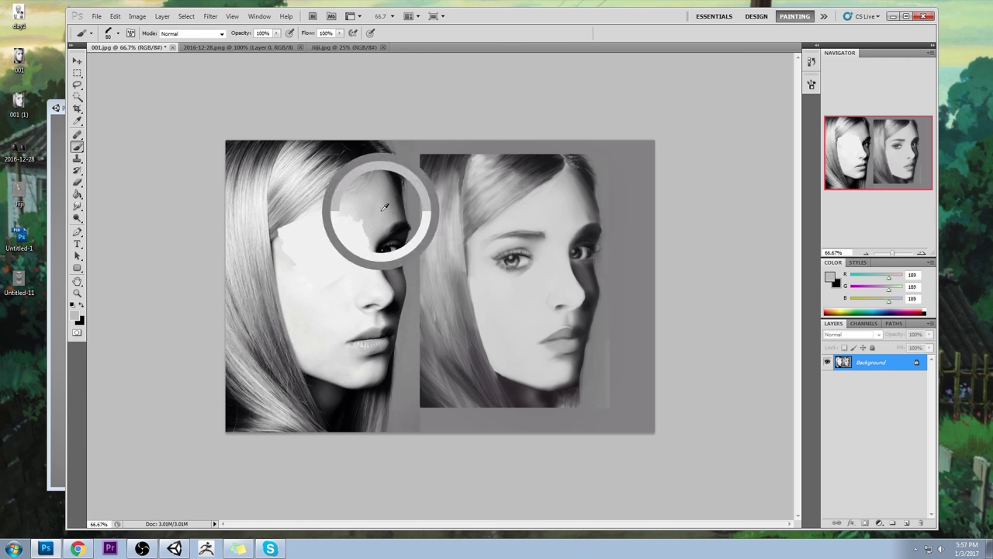
pyautogui.moveTo(380, 211)
pyautogui.mouseDown()
pyautogui.moveTo(395, 205)
pyautogui.moveTo(399, 217)
pyautogui.moveTo(402, 187)
pyautogui.mouseUp()
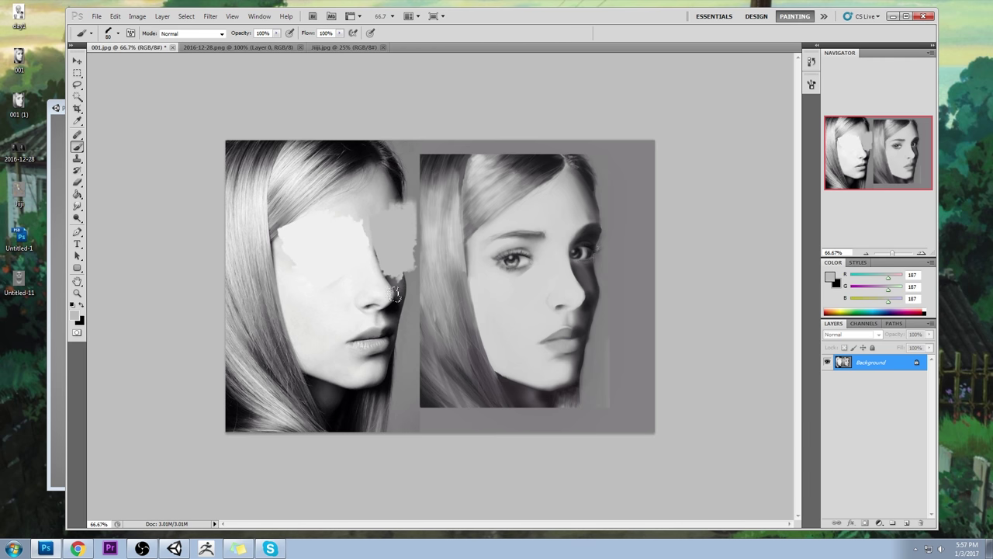
pyautogui.keyDown('alt'); pyautogui.click(375, 342); pyautogui.keyUp('alt')
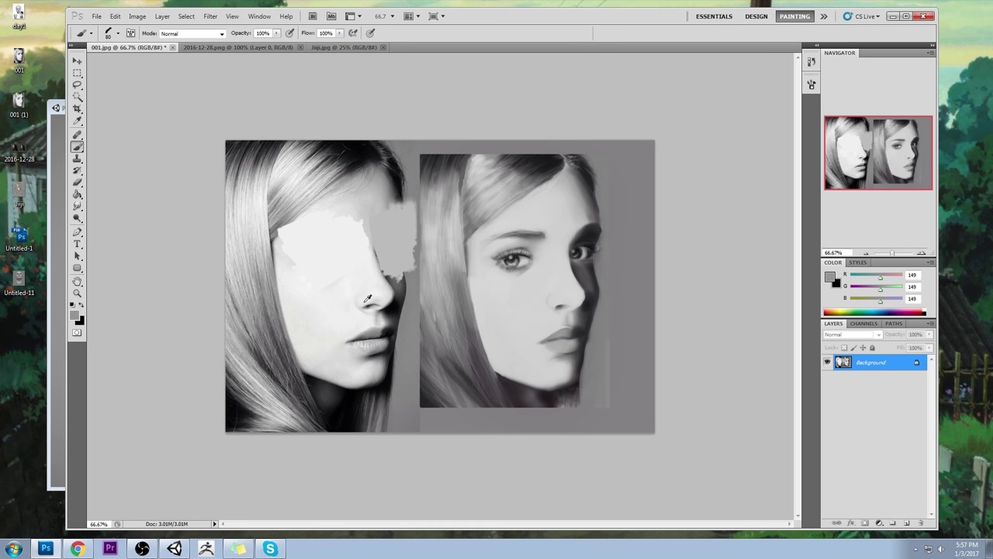
pyautogui.keyDown('alt'); pyautogui.click(393, 300); pyautogui.keyUp('alt')
pyautogui.keyDown('alt'); pyautogui.click(365, 305); pyautogui.keyUp('alt')
pyautogui.keyDown('alt'); pyautogui.click(377, 267); pyautogui.keyUp('alt')
pyautogui.hotkey('ctrl', 'alt', 'z')
pyautogui.hotkey('ctrl', 'alt', 'z')
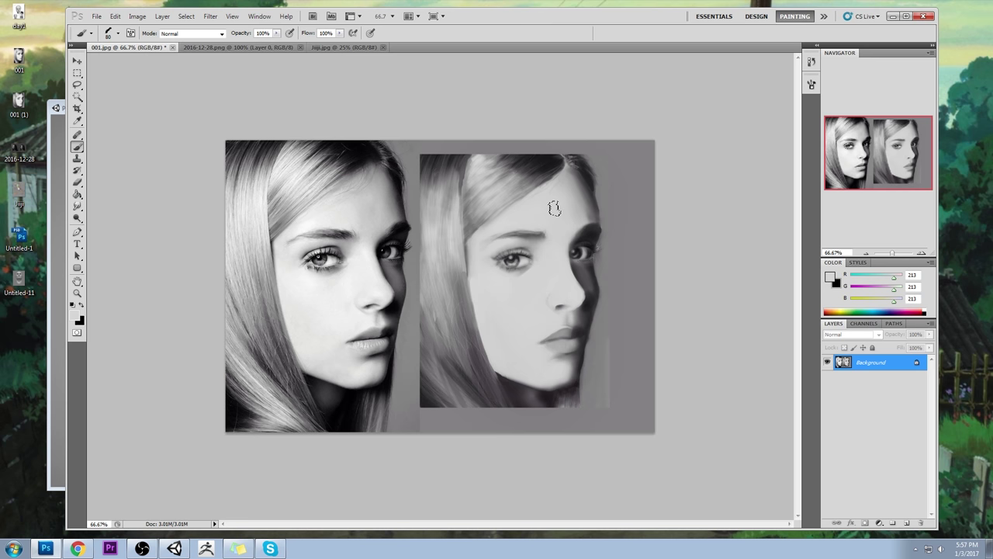
# Retouch the nearer painted eyebrow with a 30 px brush at 51% opacity, using greys sampled from the brow and surrounding skin
pyautogui.keyDown('alt'); pyautogui.click(537, 239); pyautogui.keyUp('alt')
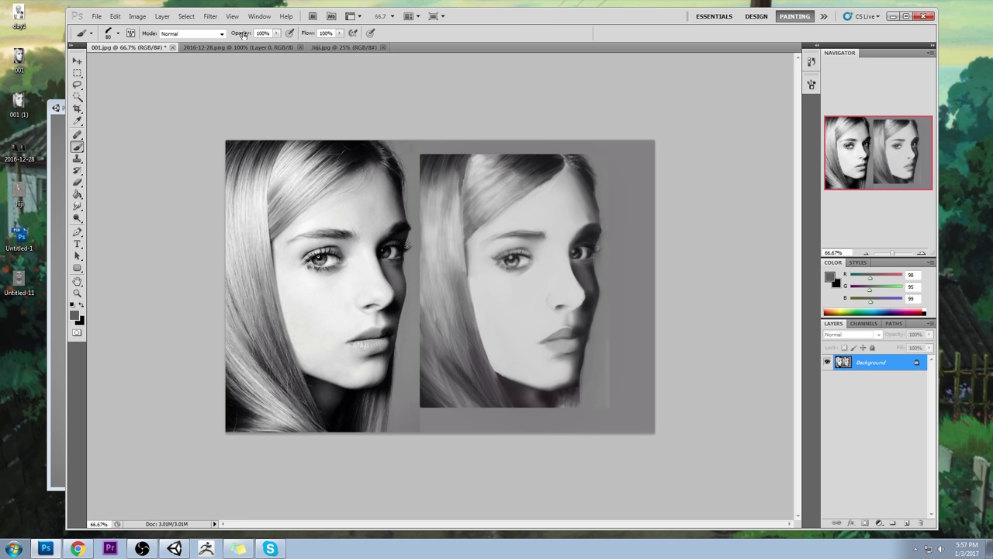
pyautogui.moveTo(276, 33); pyautogui.dragTo(234, 59)
pyautogui.click(127, 169)
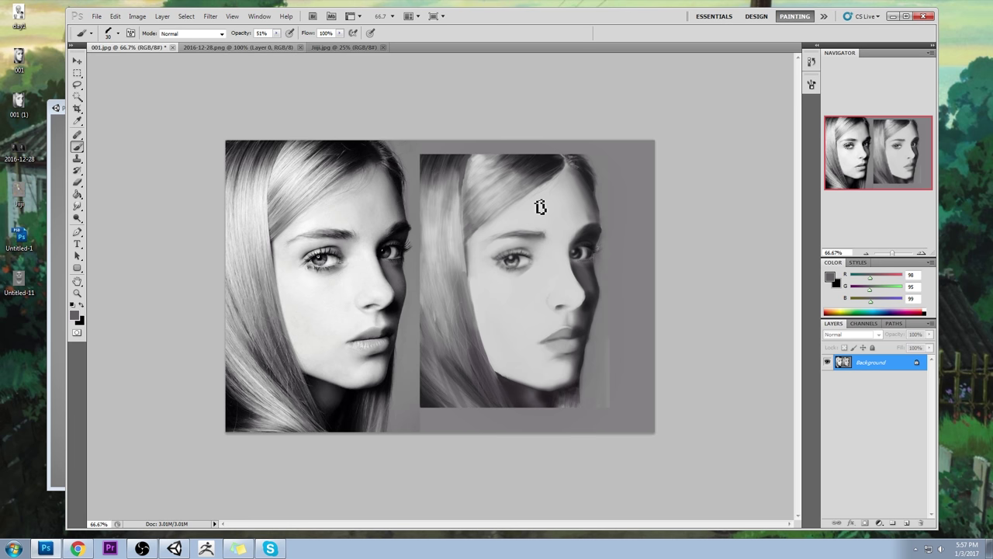
pyautogui.keyDown('alt'); pyautogui.click(528, 247); pyautogui.keyUp('alt')
pyautogui.moveTo(530, 245); pyautogui.dragTo(534, 246)
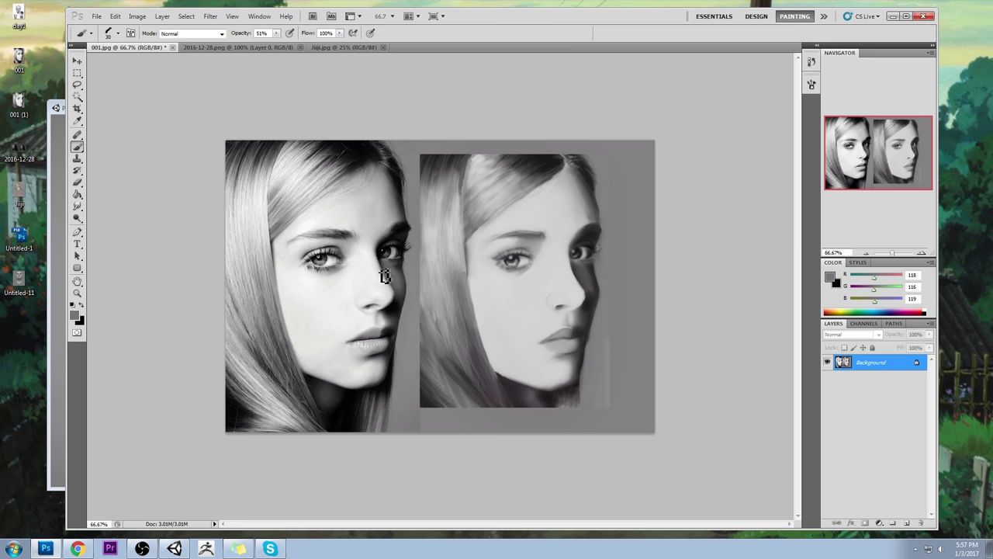
pyautogui.keyDown('alt'); pyautogui.click(549, 251); pyautogui.keyUp('alt')
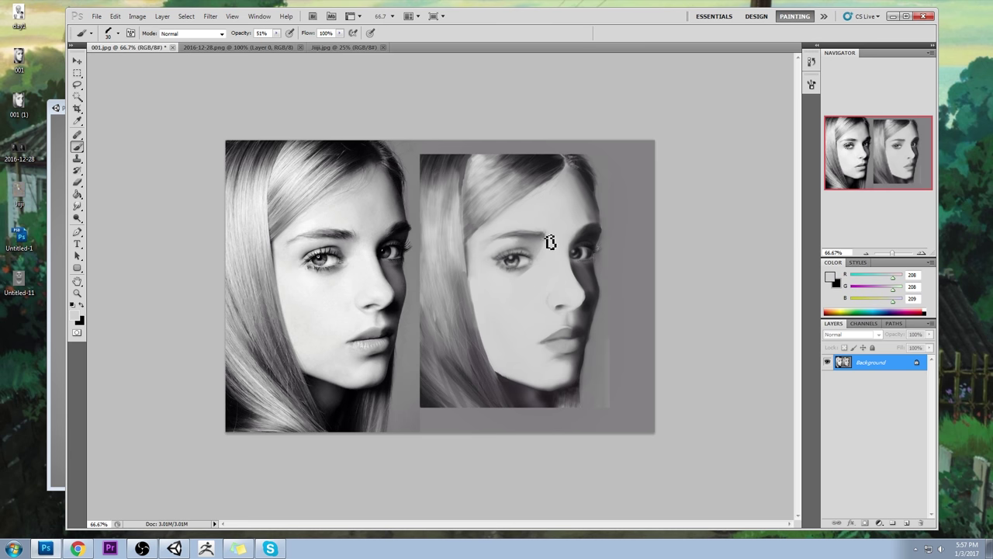
# Blend the nearer eyebrow and the skin across the nose bridge with the Smudge tool at 22% strength
pyautogui.click(81, 207)
pyautogui.click(113, 226)
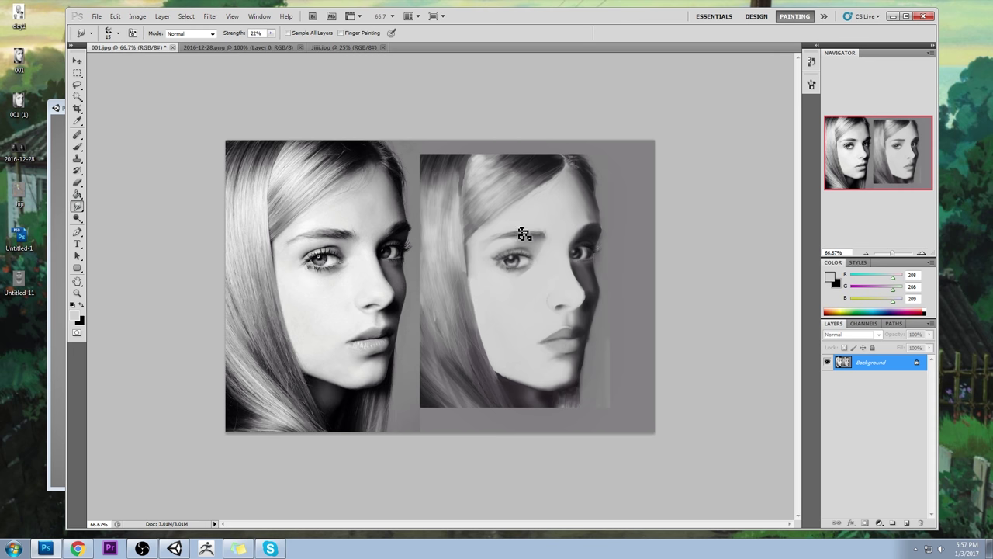
pyautogui.moveTo(551, 248)
pyautogui.mouseDown()
pyautogui.moveTo(514, 248)
pyautogui.moveTo(548, 247)
pyautogui.moveTo(552, 256)
pyautogui.moveTo(555, 241)
pyautogui.moveTo(538, 235)
pyautogui.moveTo(579, 250)
pyautogui.mouseUp()
# Paint the shadow beneath the far eye and along the upper cheek with dark greys sampled from that area
pyautogui.press('b')
pyautogui.keyDown('alt'); pyautogui.click(583, 247); pyautogui.keyUp('alt')
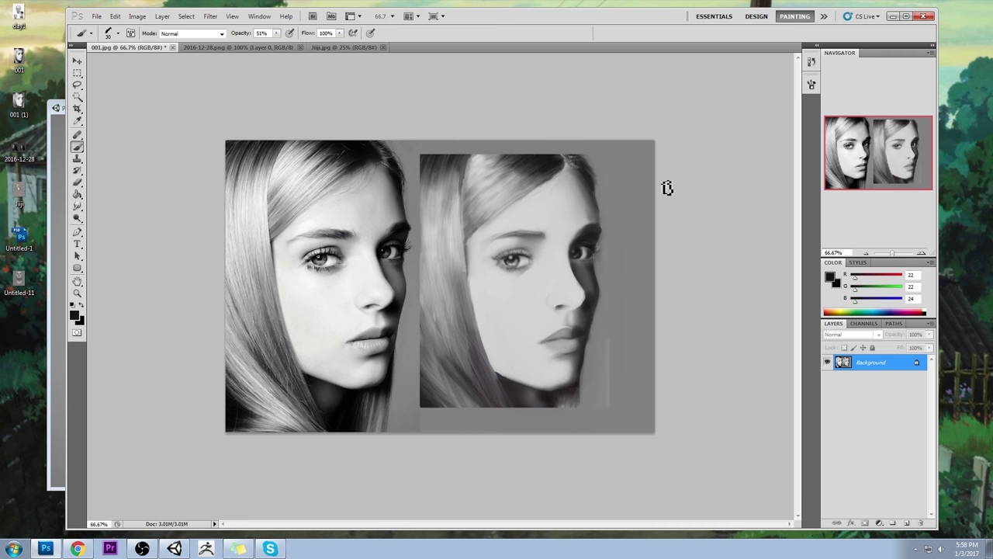
pyautogui.keyDown('alt'); pyautogui.click(590, 274); pyautogui.keyUp('alt')
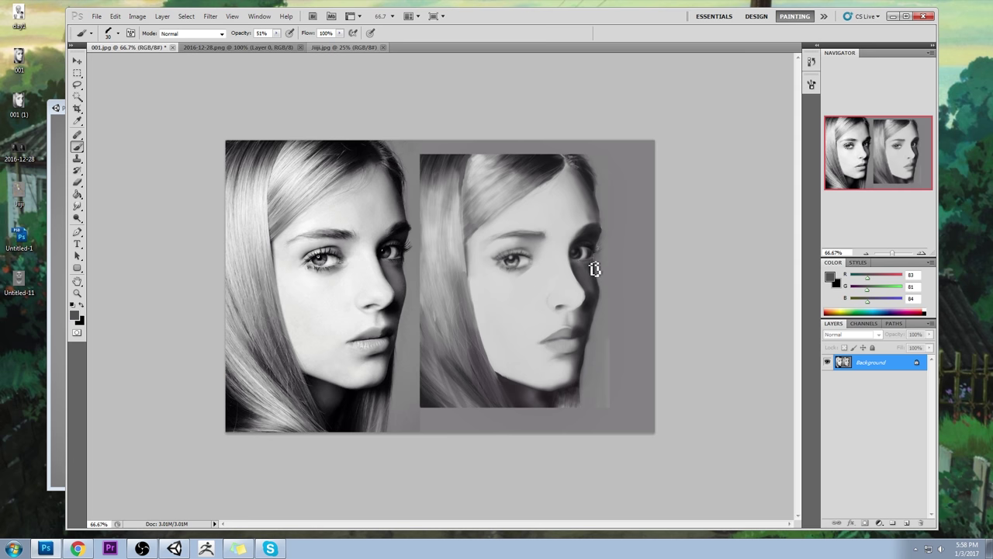
pyautogui.keyDown('alt'); pyautogui.click(597, 277); pyautogui.keyUp('alt')
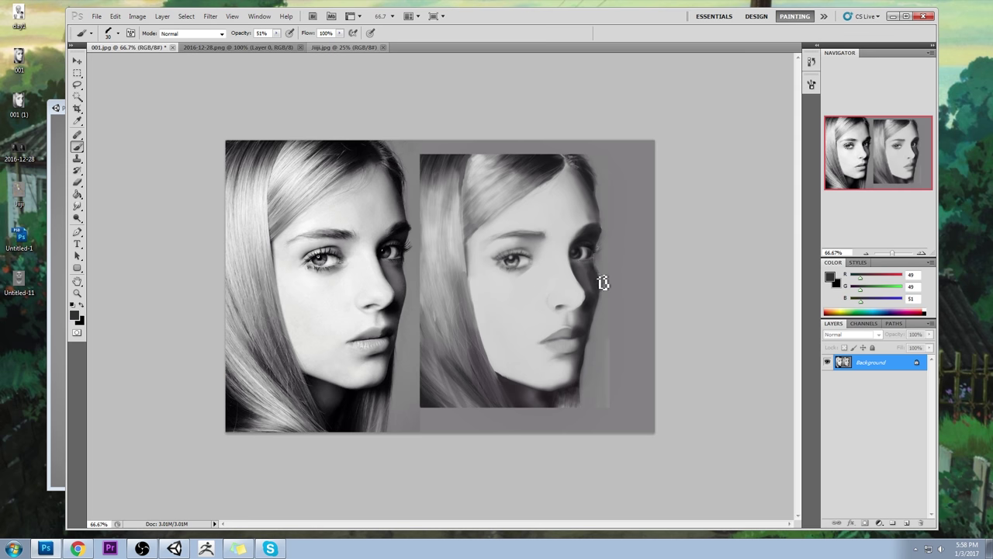
pyautogui.keyDown('alt'); pyautogui.click(590, 272); pyautogui.keyUp('alt')
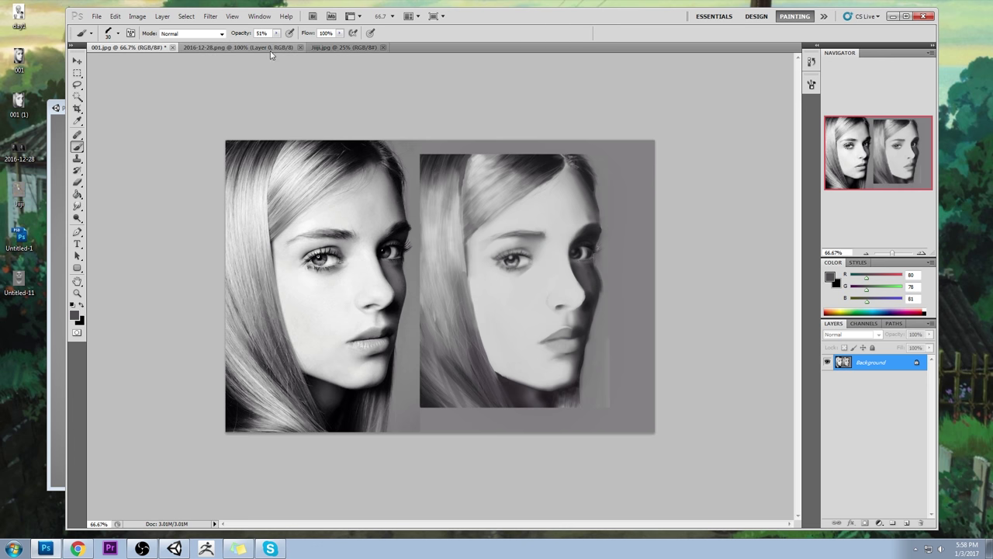
# Refine the far cheek contour at 100% brush opacity with sampled middle greys and soften it with the Smudge tool at 22% strength
pyautogui.moveTo(275, 35); pyautogui.dragTo(336, 67)
pyautogui.keyDown('alt'); pyautogui.click(600, 262); pyautogui.keyUp('alt')
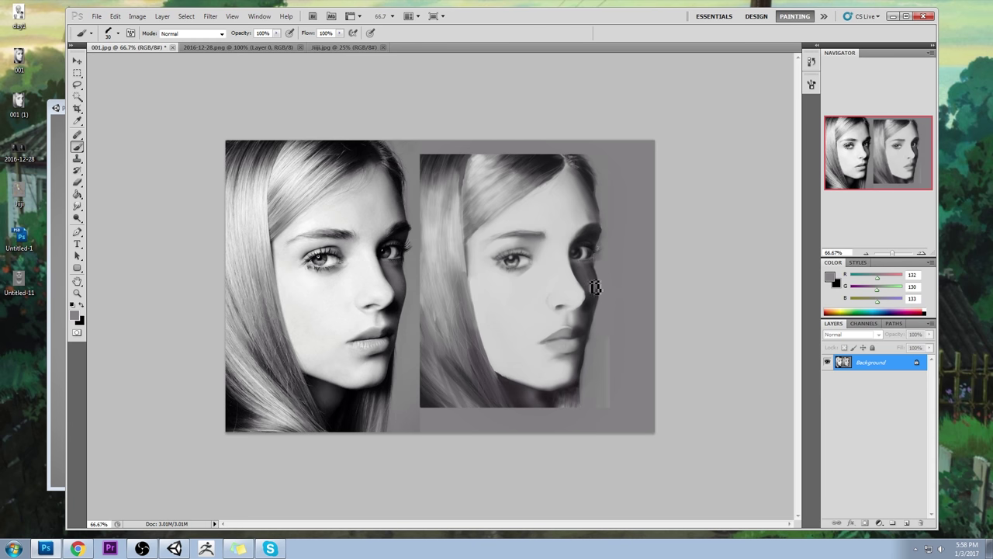
pyautogui.keyDown('alt'); pyautogui.click(610, 247); pyautogui.keyUp('alt')
pyautogui.moveTo(78, 205); pyautogui.dragTo(117, 228)
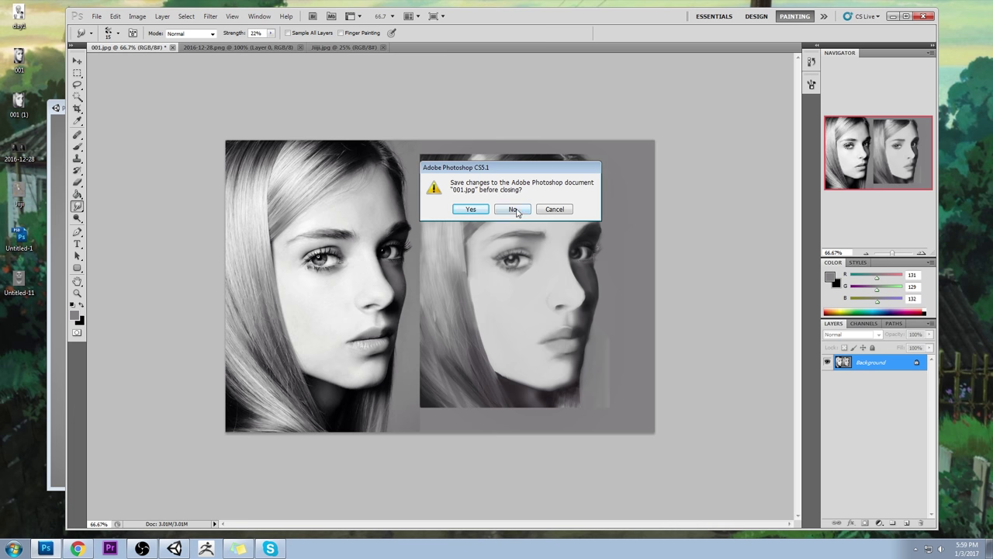
# Save the changes to 001.jpg while closing it and bring up the 2016-12-28.png document
pyautogui.click(472, 209)
pyautogui.click(556, 152)
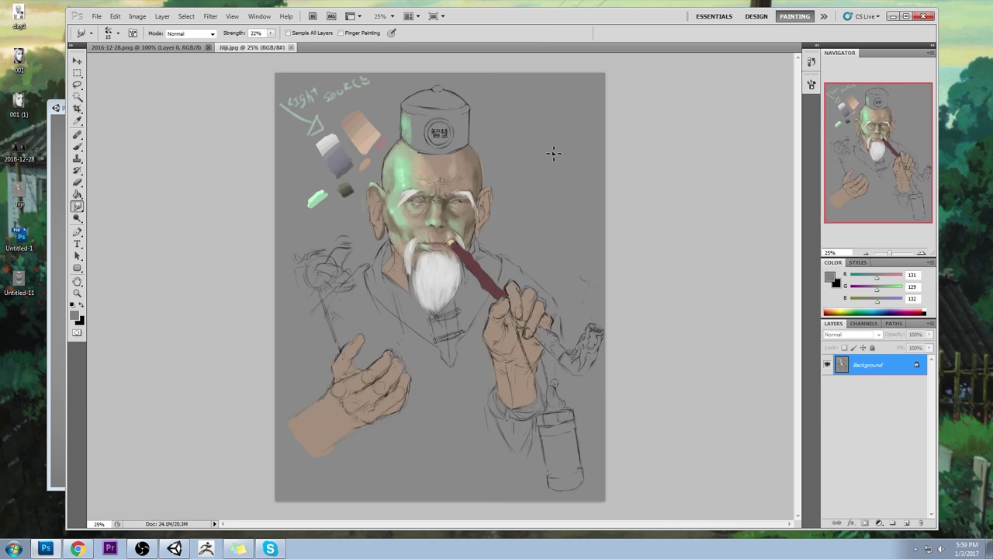
pyautogui.click(152, 48)
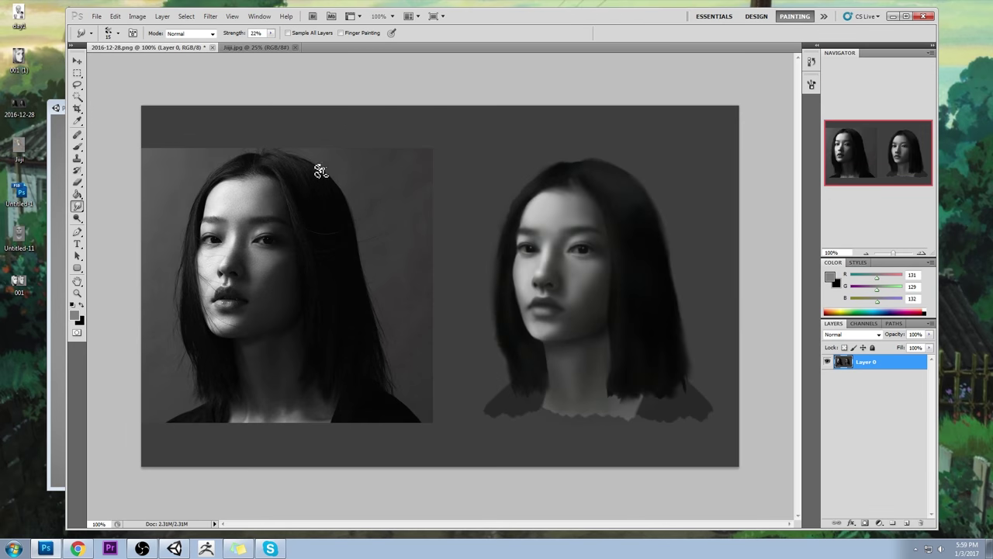
# Retouch the skin beneath both painted eyes with a small brush, using greys sampled around the eyes
pyautogui.press('b')
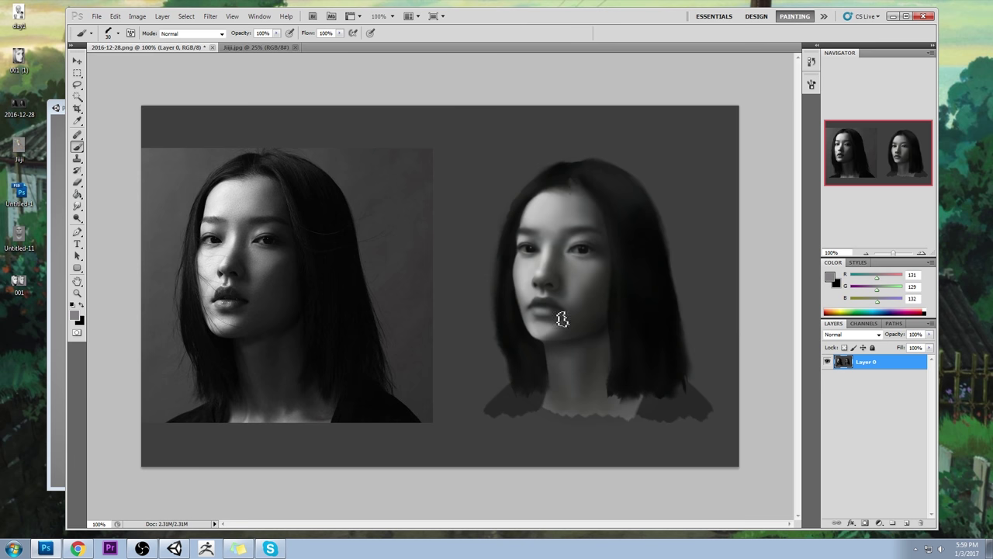
pyautogui.keyDown('alt'); pyautogui.click(580, 266); pyautogui.keyUp('alt')
pyautogui.keyDown('alt'); pyautogui.click(588, 262); pyautogui.keyUp('alt')
pyautogui.keyDown('alt'); pyautogui.click(574, 260); pyautogui.keyUp('alt')
pyautogui.keyDown('alt'); pyautogui.click(531, 262); pyautogui.keyUp('alt')
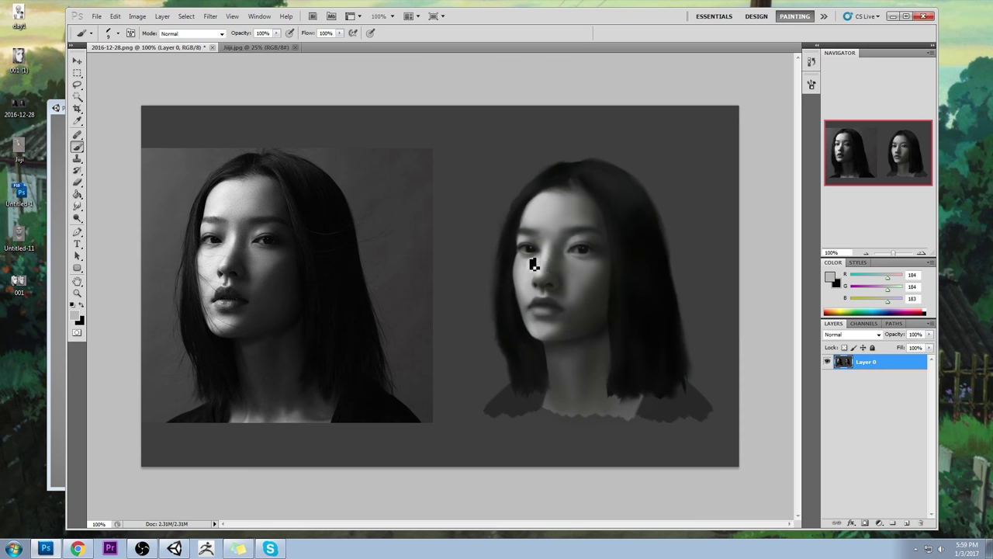
# Touch up the nose and upper lip area with light grey while the canvas is rotated, and reset the rotation
pyautogui.keyDown('alt'); pyautogui.click(544, 249); pyautogui.keyUp('alt')
pyautogui.press('r')
pyautogui.moveTo(620, 271)
pyautogui.mouseDown()
pyautogui.moveTo(582, 228)
pyautogui.moveTo(551, 259)
pyautogui.mouseUp()
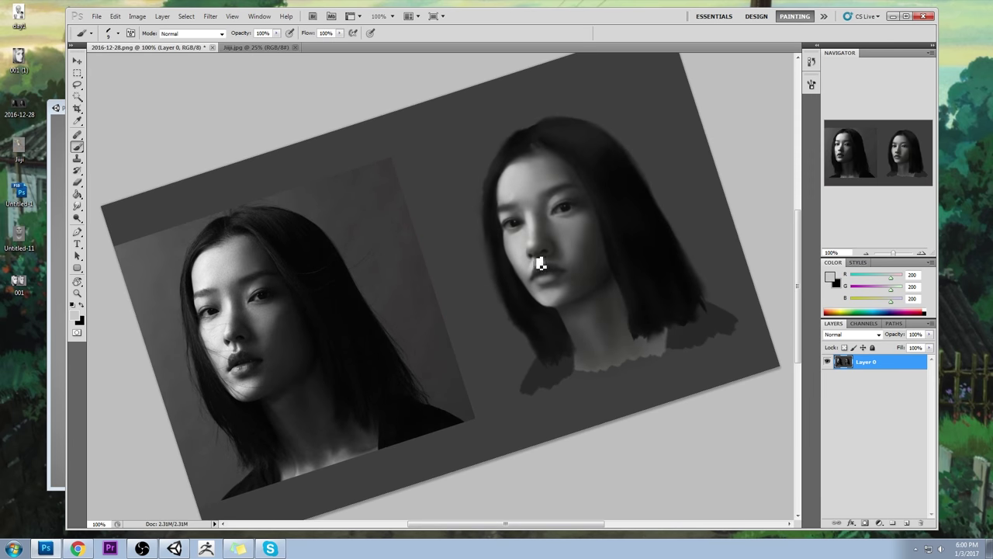
pyautogui.press('Escape')
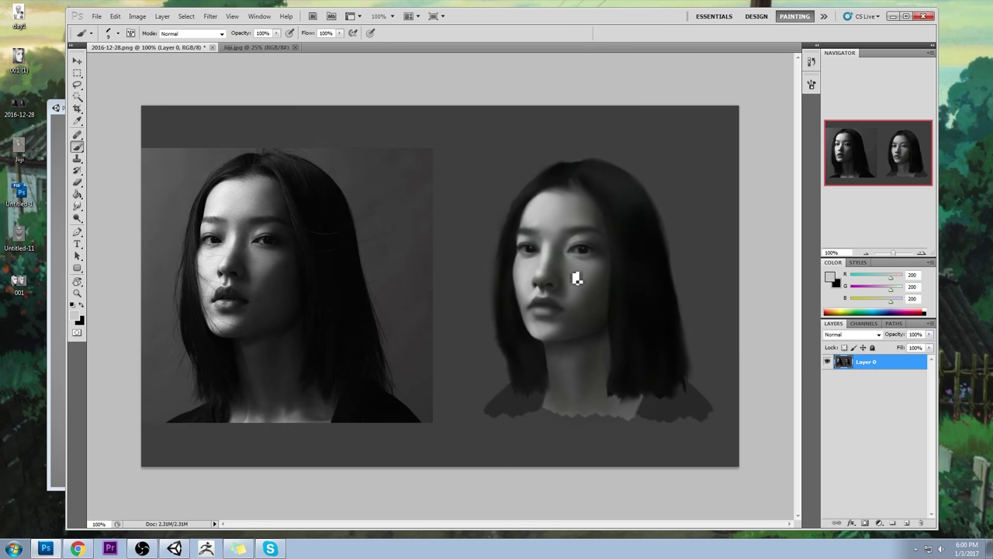
# Enlarge the brush to 15 px and retouch the painted chin below the lips with greys sampled from it
pyautogui.keyDown('alt'); pyautogui.click(556, 328); pyautogui.keyUp('alt')
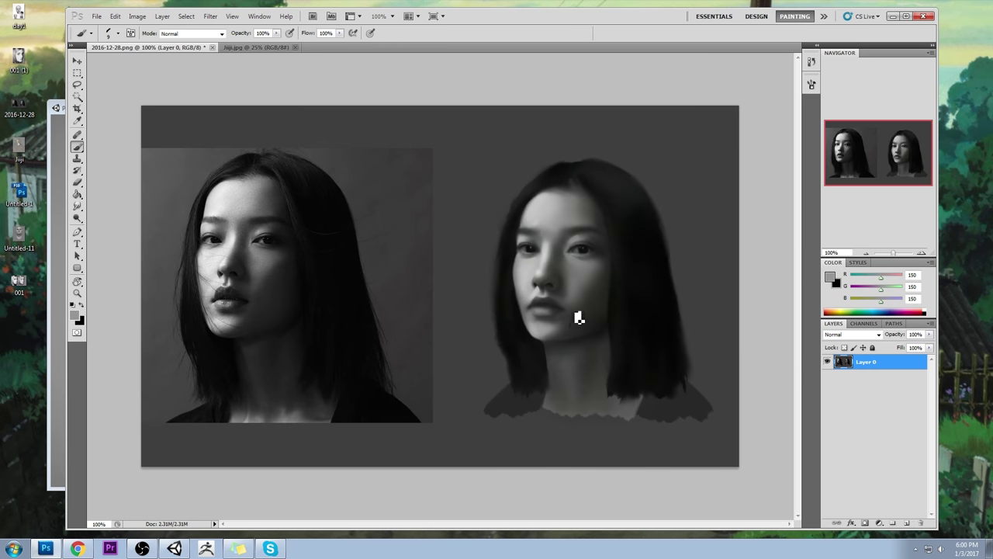
pyautogui.press(']')
pyautogui.press(']')
pyautogui.press(']')
pyautogui.press(']')
pyautogui.keyDown('alt'); pyautogui.click(547, 330); pyautogui.keyUp('alt')
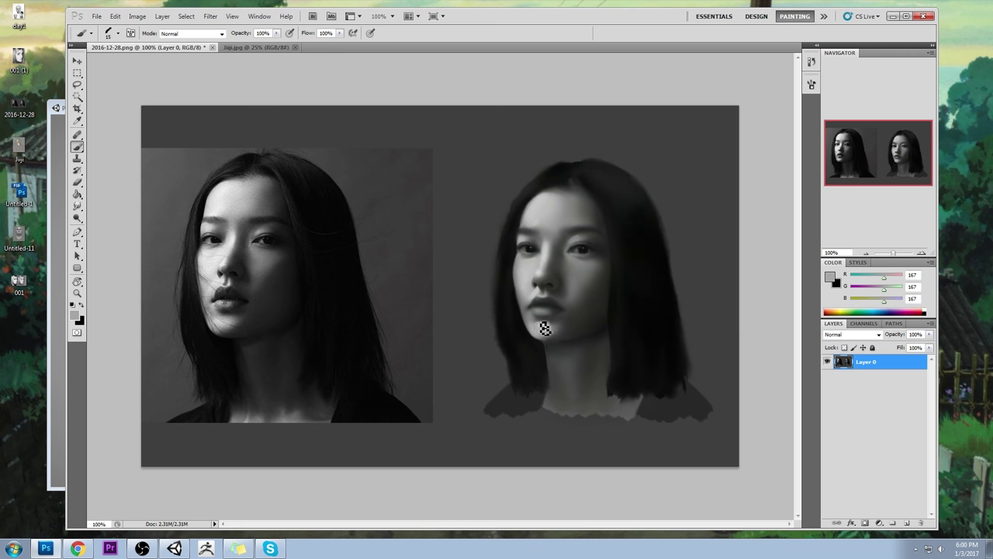
pyautogui.keyDown('alt'); pyautogui.click(545, 332); pyautogui.keyUp('alt')
# Refine the painted forehead, hairline and nearer eye socket with a small brush, using greys sampled from each area
pyautogui.keyDown('alt'); pyautogui.click(568, 222); pyautogui.keyUp('alt')
pyautogui.keyDown('alt'); pyautogui.click(537, 190); pyautogui.keyUp('alt')
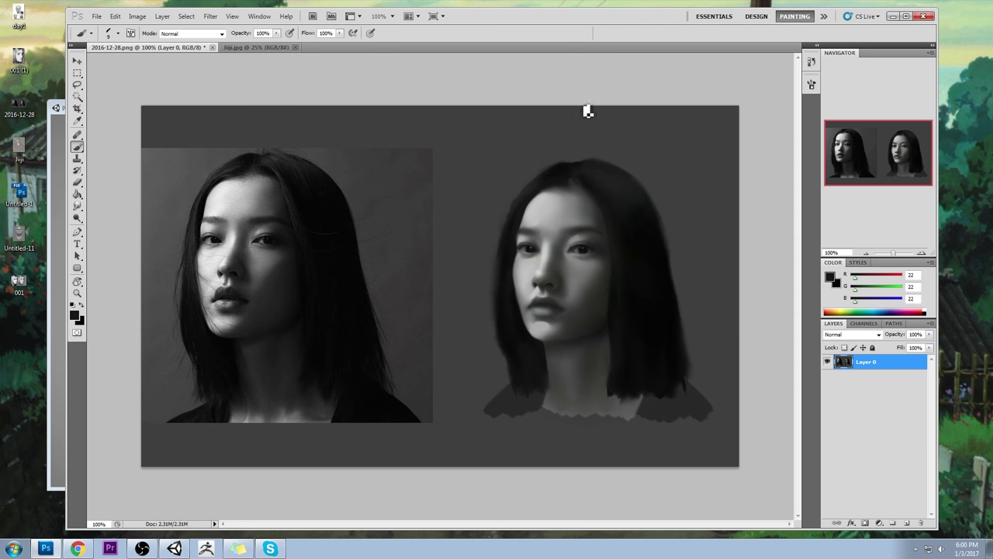
pyautogui.keyDown('alt'); pyautogui.click(539, 267); pyautogui.keyUp('alt')
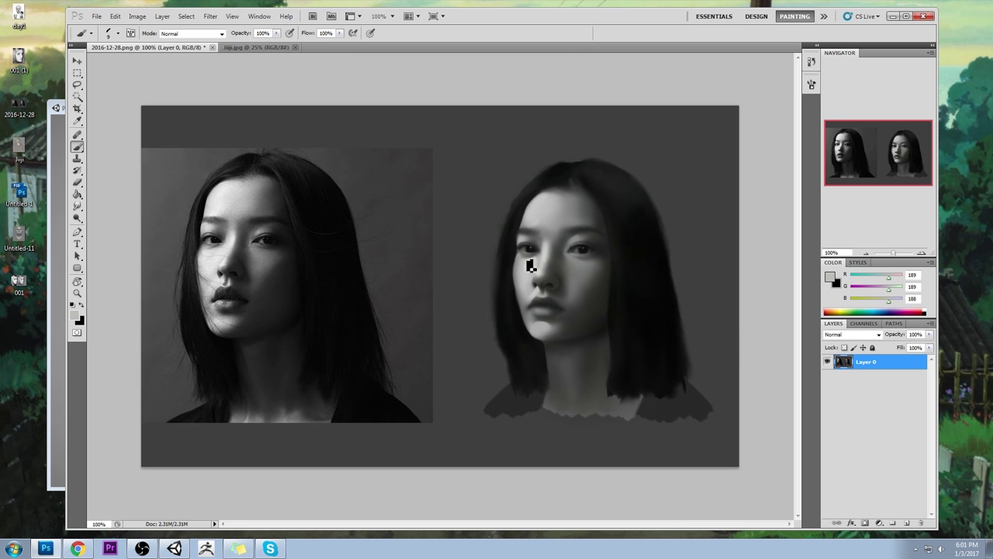
pyautogui.keyDown('alt'); pyautogui.click(527, 237); pyautogui.keyUp('alt')
pyautogui.keyDown('alt'); pyautogui.click(528, 242); pyautogui.keyUp('alt')
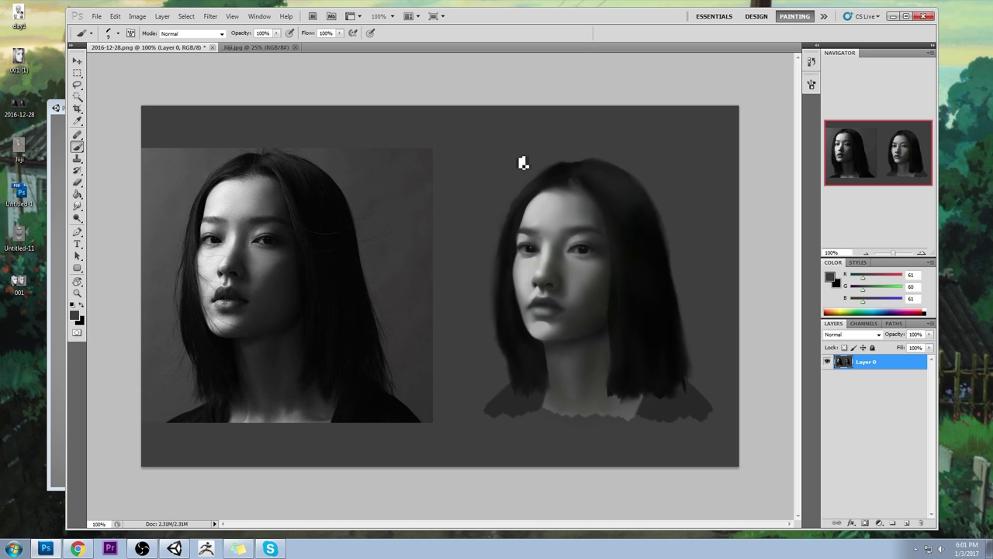
# Refine the painted cheek, chin and jaw edge against the hair with skin and dark hair greys sampled from the painting
pyautogui.keyDown('alt'); pyautogui.click(561, 290); pyautogui.keyUp('alt')
pyautogui.keyDown('alt'); pyautogui.click(547, 328); pyautogui.keyUp('alt')
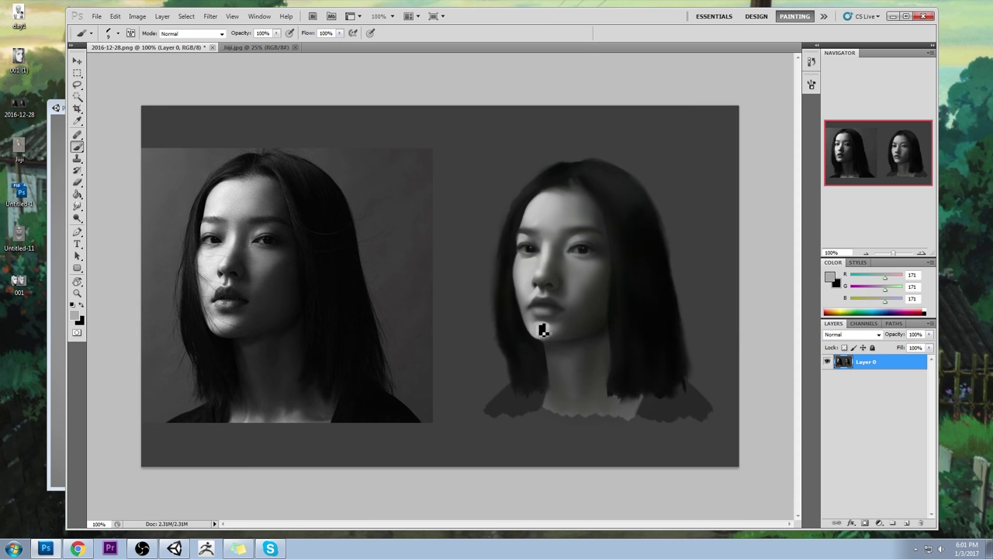
pyautogui.keyDown('alt'); pyautogui.click(526, 329); pyautogui.keyUp('alt')
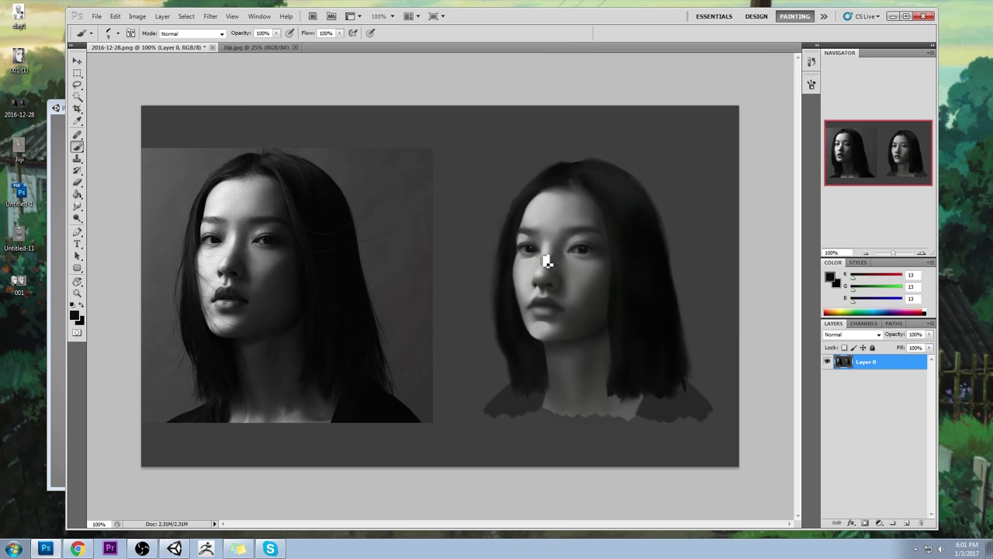
pyautogui.keyDown('alt'); pyautogui.click(529, 336); pyautogui.keyUp('alt')
pyautogui.keyDown('alt'); pyautogui.click(523, 245); pyautogui.keyUp('alt')
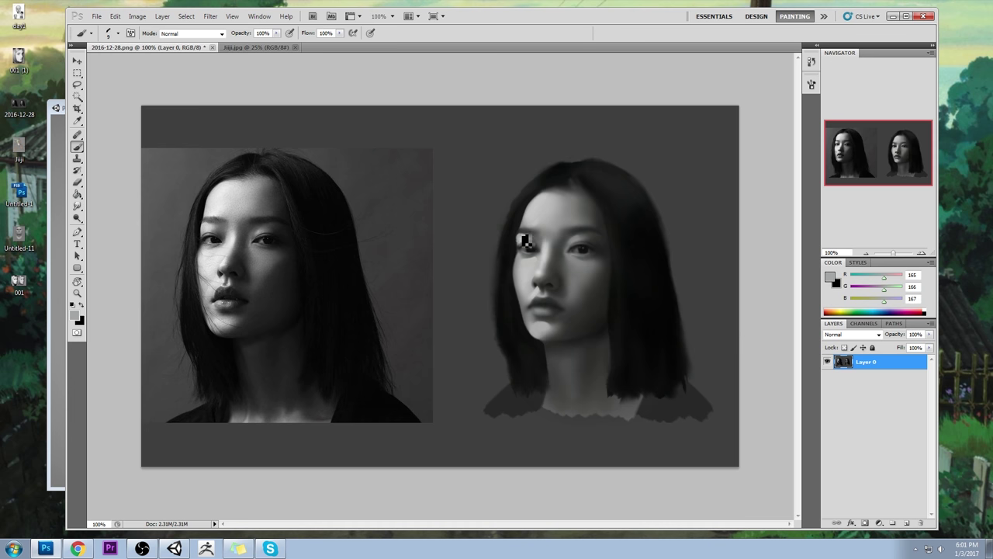
# Draw two overlapping four-sided outlines above the painted head and fill their overlap with light grey sampled from the forehead
pyautogui.keyDown('alt'); pyautogui.click(534, 209); pyautogui.keyUp('alt')
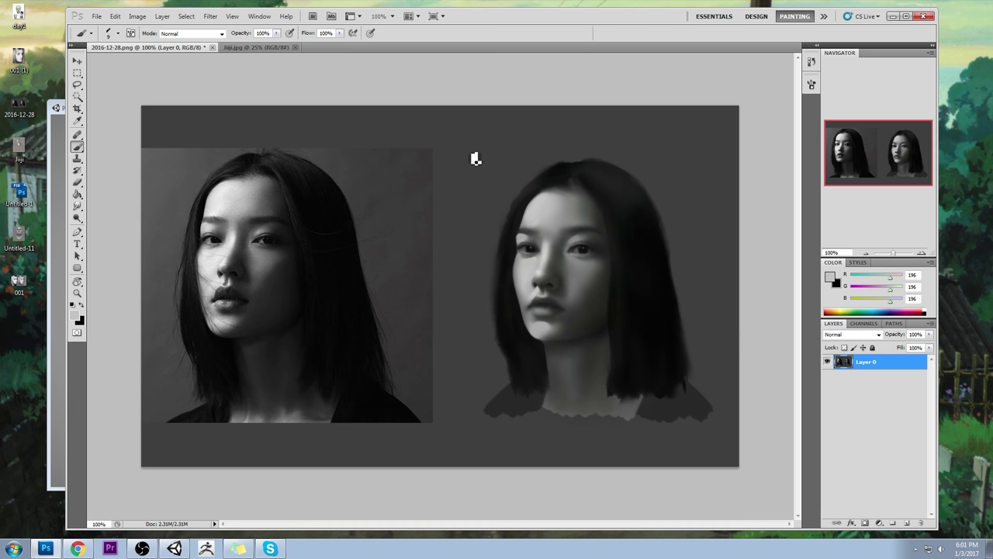
pyautogui.moveTo(446, 164)
pyautogui.mouseDown()
pyautogui.moveTo(498, 149)
pyautogui.moveTo(534, 179)
pyautogui.mouseUp()
pyautogui.hotkey('ctrl', 'z')
pyautogui.moveTo(446, 163)
pyautogui.mouseDown()
pyautogui.moveTo(500, 144)
pyautogui.moveTo(507, 188)
pyautogui.moveTo(452, 172)
pyautogui.moveTo(485, 133)
pyautogui.moveTo(521, 151)
pyautogui.mouseUp()
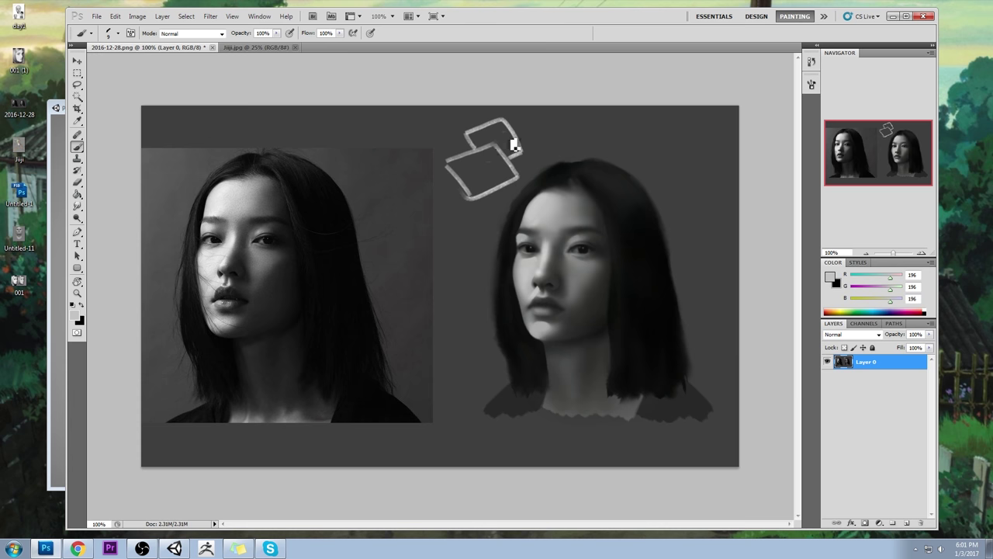
pyautogui.moveTo(514, 145)
pyautogui.mouseDown()
pyautogui.moveTo(470, 160)
pyautogui.moveTo(510, 166)
pyautogui.moveTo(497, 151)
pyautogui.moveTo(476, 156)
pyautogui.moveTo(505, 167)
pyautogui.moveTo(479, 170)
pyautogui.moveTo(515, 155)
pyautogui.moveTo(502, 144)
pyautogui.mouseUp()
pyautogui.keyDown('alt'); pyautogui.click(501, 142); pyautogui.keyUp('alt')
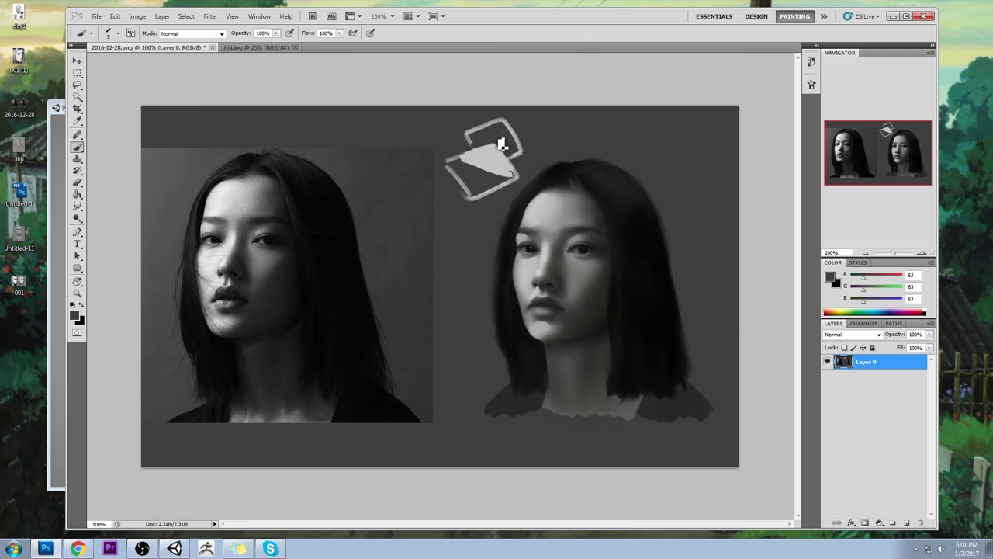
pyautogui.keyDown('alt'); pyautogui.click(486, 148); pyautogui.keyUp('alt')
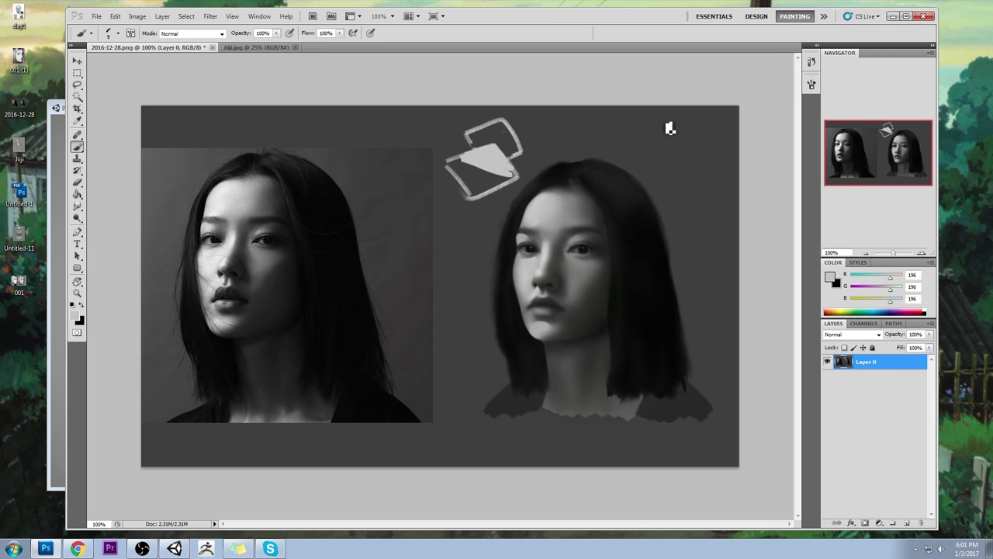
# Sketch a box with direction arrows above the painted hair and a second box in perspective beside the hair
pyautogui.moveTo(656, 124)
pyautogui.mouseDown()
pyautogui.moveTo(665, 151)
pyautogui.moveTo(692, 142)
pyautogui.moveTo(716, 155)
pyautogui.moveTo(692, 196)
pyautogui.moveTo(703, 203)
pyautogui.moveTo(672, 172)
pyautogui.moveTo(632, 181)
pyautogui.moveTo(677, 219)
pyautogui.moveTo(707, 207)
pyautogui.moveTo(688, 182)
pyautogui.moveTo(693, 162)
pyautogui.moveTo(670, 191)
pyautogui.moveTo(687, 182)
pyautogui.moveTo(676, 187)
pyautogui.moveTo(695, 148)
pyautogui.moveTo(618, 161)
pyautogui.moveTo(628, 154)
pyautogui.moveTo(653, 191)
pyautogui.moveTo(661, 107)
pyautogui.moveTo(644, 120)
pyautogui.moveTo(669, 121)
pyautogui.mouseUp()
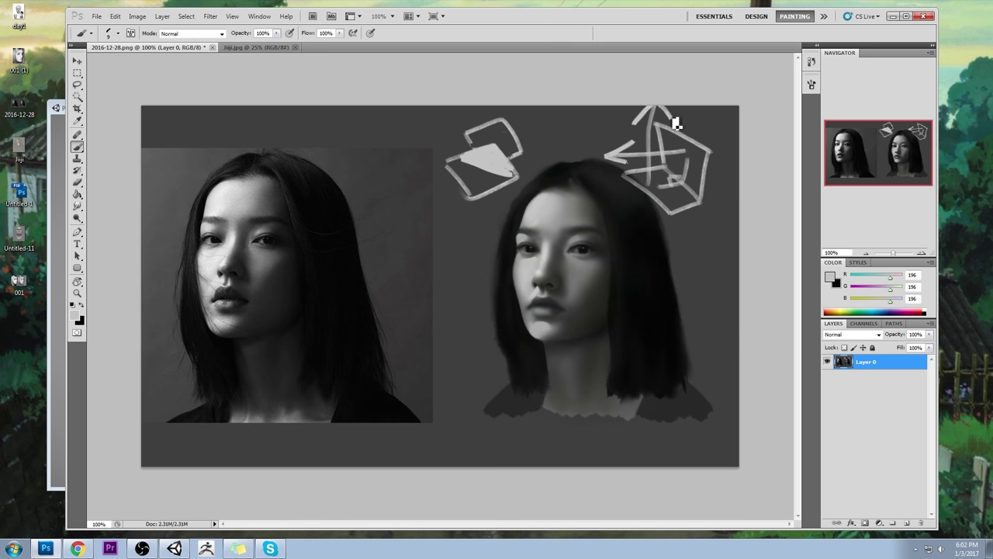
pyautogui.moveTo(680, 231)
pyautogui.mouseDown()
pyautogui.moveTo(688, 284)
pyautogui.moveTo(731, 266)
pyautogui.moveTo(721, 300)
pyautogui.mouseUp()
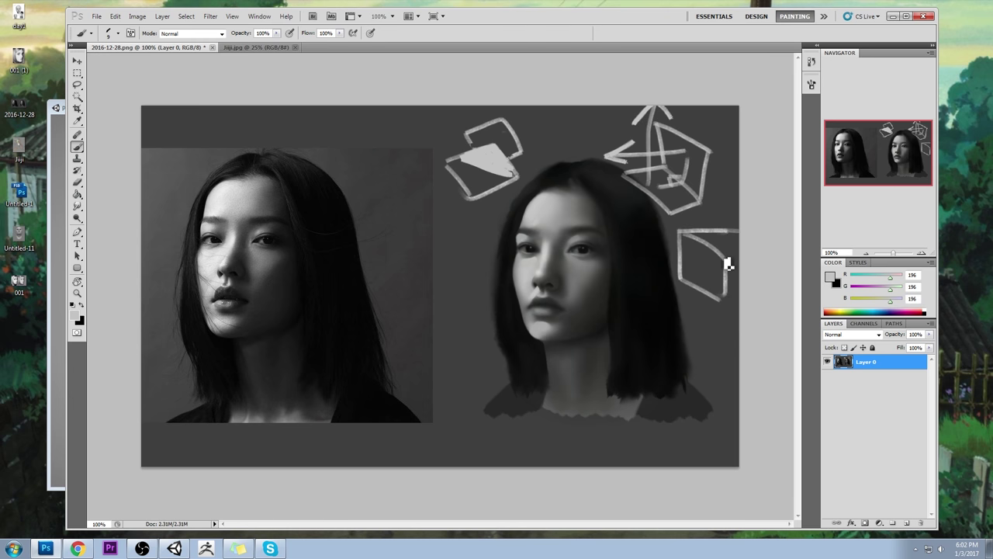
pyautogui.moveTo(688, 234)
pyautogui.mouseDown()
pyautogui.moveTo(728, 260)
pyautogui.moveTo(737, 238)
pyautogui.moveTo(707, 264)
pyautogui.mouseUp()
pyautogui.moveTo(722, 240); pyautogui.dragTo(722, 189)
pyautogui.moveTo(713, 207); pyautogui.dragTo(732, 195)
pyautogui.moveTo(665, 247)
pyautogui.mouseDown()
pyautogui.moveTo(626, 255)
pyautogui.moveTo(659, 267)
pyautogui.mouseUp()
# Undo the box and arrow sketches and the filled overlapping outlines around the painted head
pyautogui.hotkey('ctrl', 'alt', 'z')
pyautogui.hotkey('ctrl', 'alt', 'z')
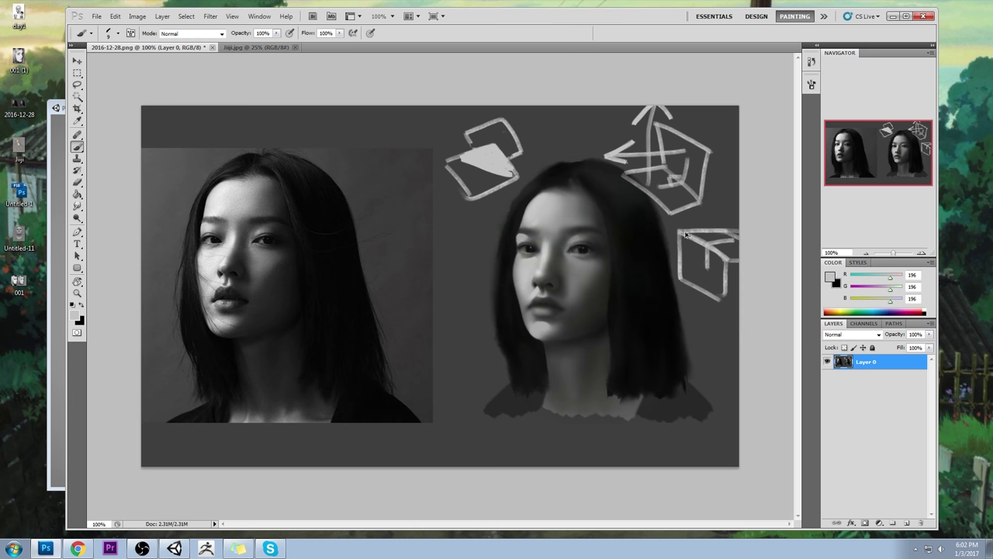
pyautogui.hotkey('ctrl', 'alt', 'z')
pyautogui.hotkey('ctrl', 'alt', 'z')
pyautogui.hotkey('ctrl', 'alt', 'z')
pyautogui.hotkey('ctrl', 'alt', 'z')
pyautogui.hotkey('ctrl', 'alt', 'z')
pyautogui.hotkey('ctrl', 'alt', 'z')
pyautogui.hotkey('ctrl', 'alt', 'z')
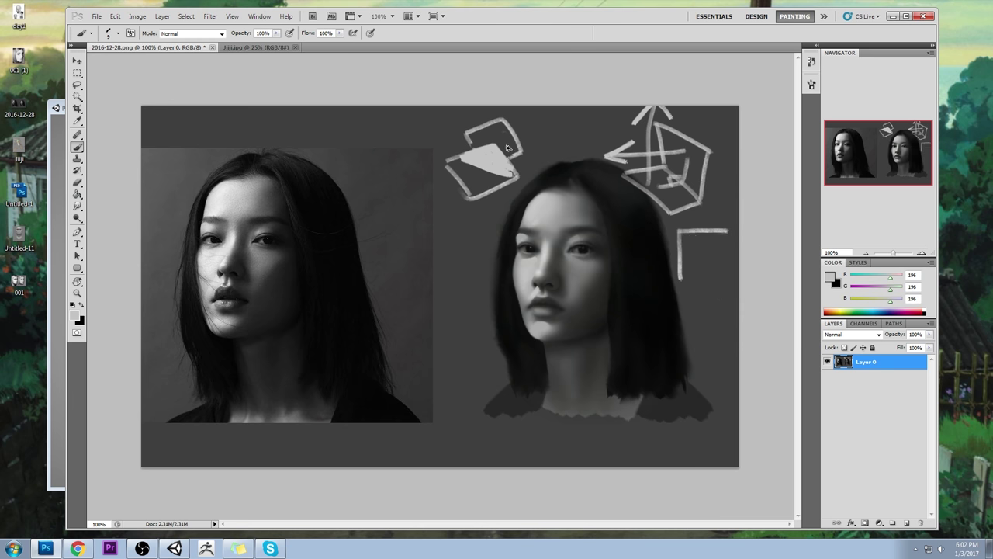
pyautogui.hotkey('ctrl', 'alt', 'z')
pyautogui.hotkey('ctrl', 'alt', 'z')
pyautogui.hotkey('ctrl', 'alt', 'z')
pyautogui.hotkey('ctrl', 'alt', 'z')
pyautogui.hotkey('ctrl', 'alt', 'z')
pyautogui.hotkey('ctrl', 'alt', 'z')
pyautogui.hotkey('ctrl', 'alt', 'z')
pyautogui.hotkey('ctrl', 'alt', 'z')
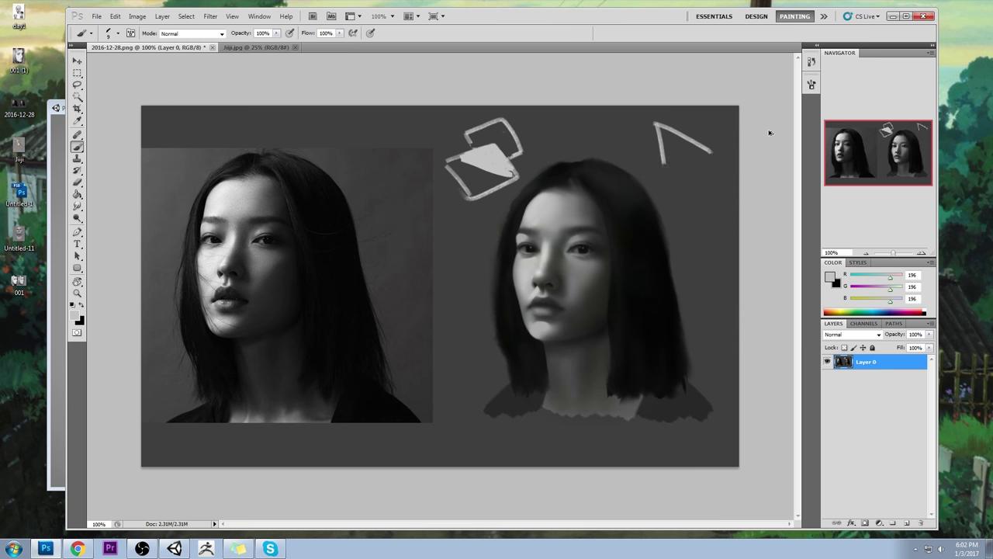
pyautogui.hotkey('ctrl', 'alt', 'z')
pyautogui.hotkey('ctrl', 'alt', 'z')
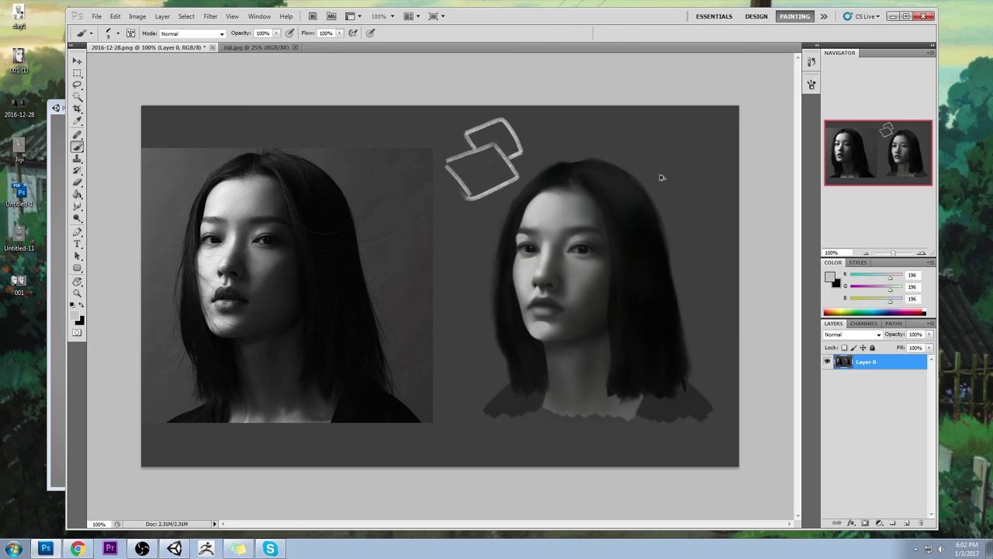
pyautogui.hotkey('ctrl', 'alt', 'z')
pyautogui.hotkey('ctrl', 'alt', 'z')
pyautogui.hotkey('ctrl', 'alt', 'z')
pyautogui.hotkey('ctrl', 'alt', 'z')
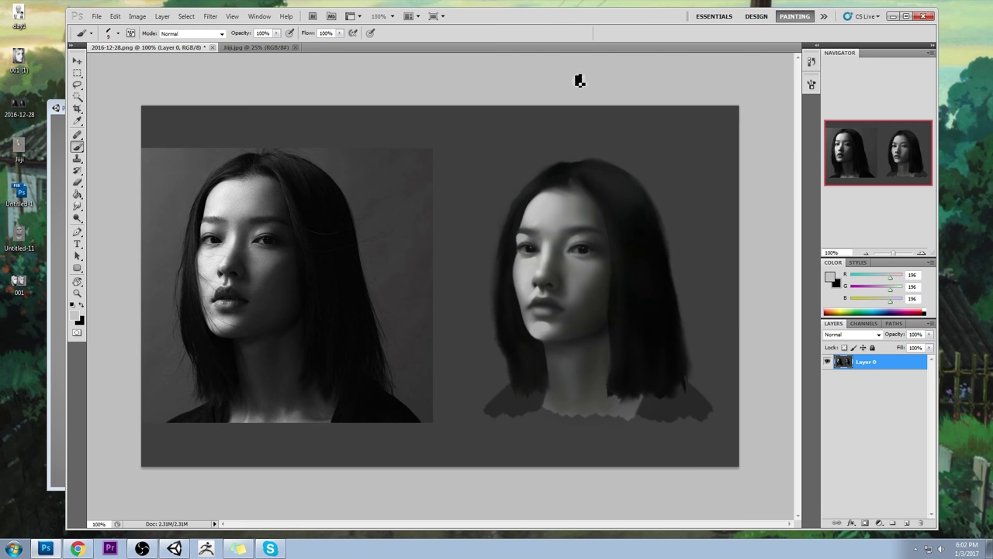
# Resize the image to a width of 2000 pixels
pyautogui.press('z')
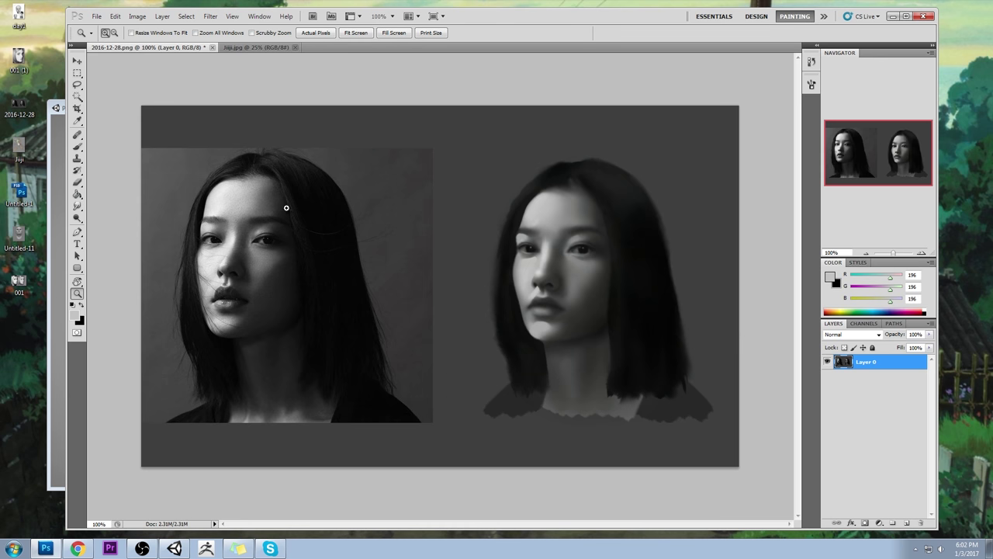
pyautogui.moveTo(460, 177); pyautogui.dragTo(600, 313)
pyautogui.press('b')
pyautogui.keyDown('alt'); pyautogui.click(396, 277); pyautogui.keyUp('alt')
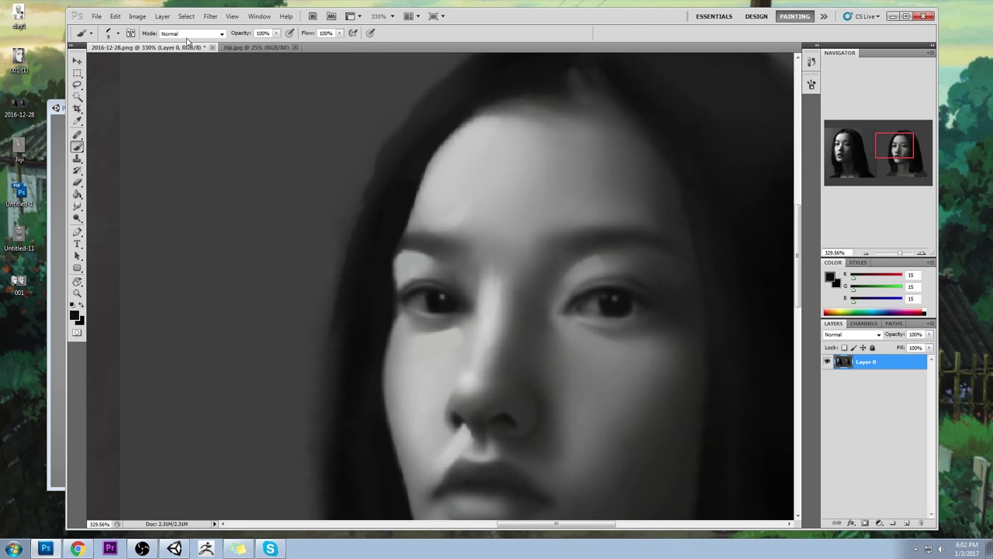
pyautogui.click(138, 16)
pyautogui.moveTo(174, 45)
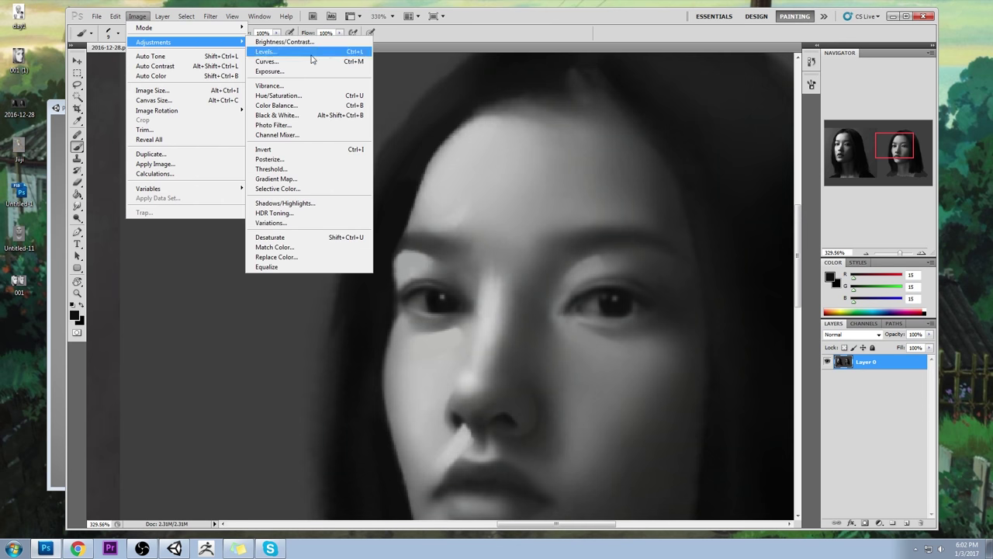
pyautogui.click(200, 91)
pyautogui.write('2000')
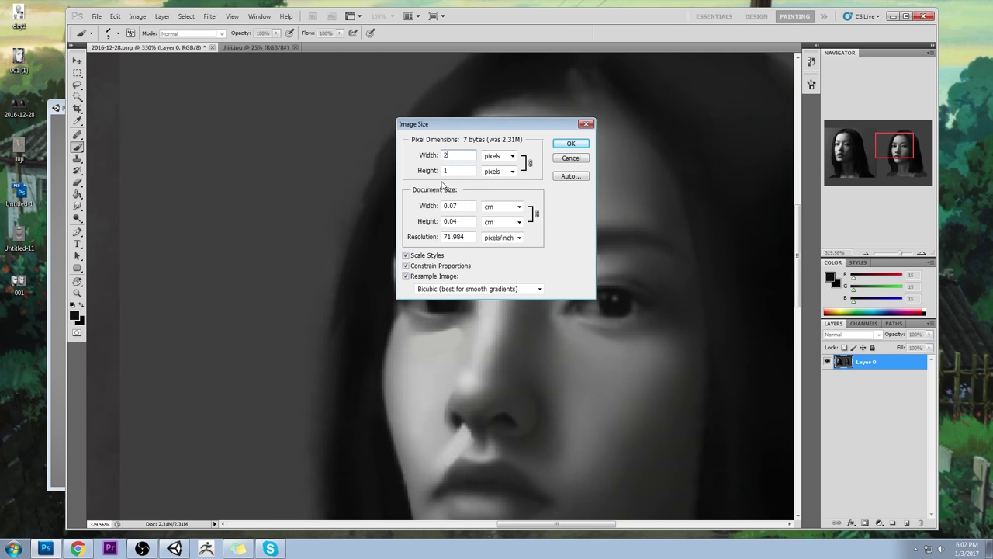
pyautogui.click(570, 143)
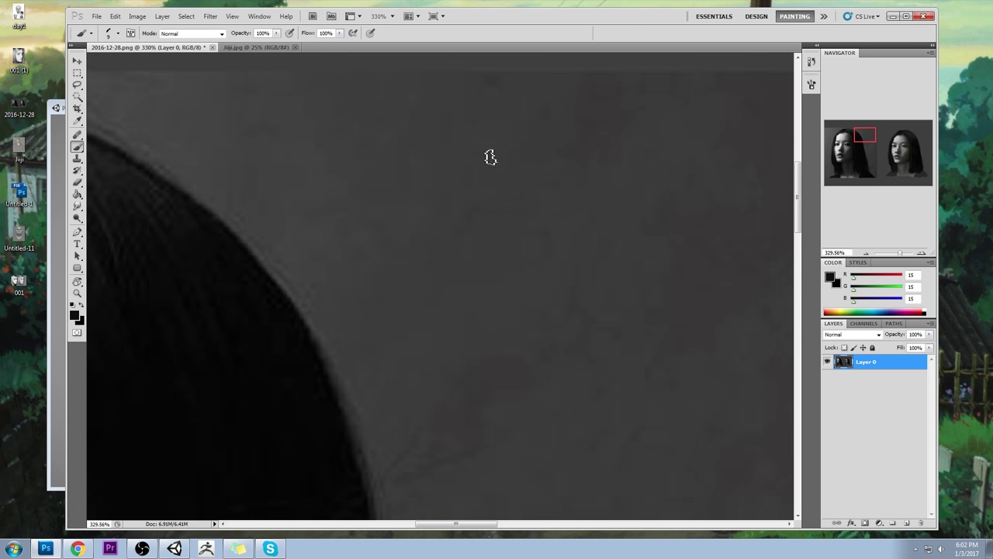
# Set the foreground colour to black (000000) and darken the hair beside the left temple of the painted face
pyautogui.hotkey('ctrl', '0')
pyautogui.press('z')
pyautogui.moveTo(435, 149)
pyautogui.mouseDown()
pyautogui.moveTo(522, 196)
pyautogui.moveTo(645, 318)
pyautogui.mouseUp()
pyautogui.press('b')
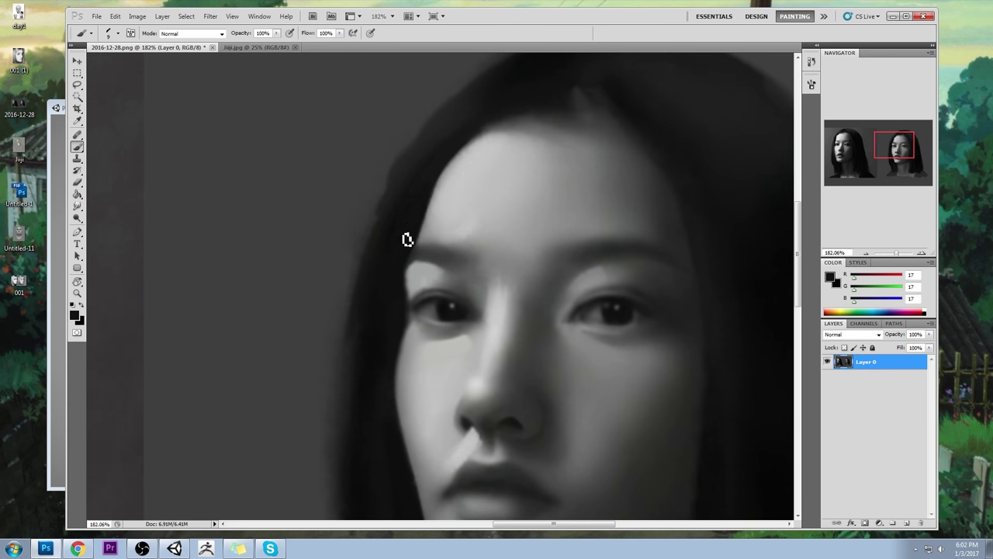
pyautogui.click(832, 276)
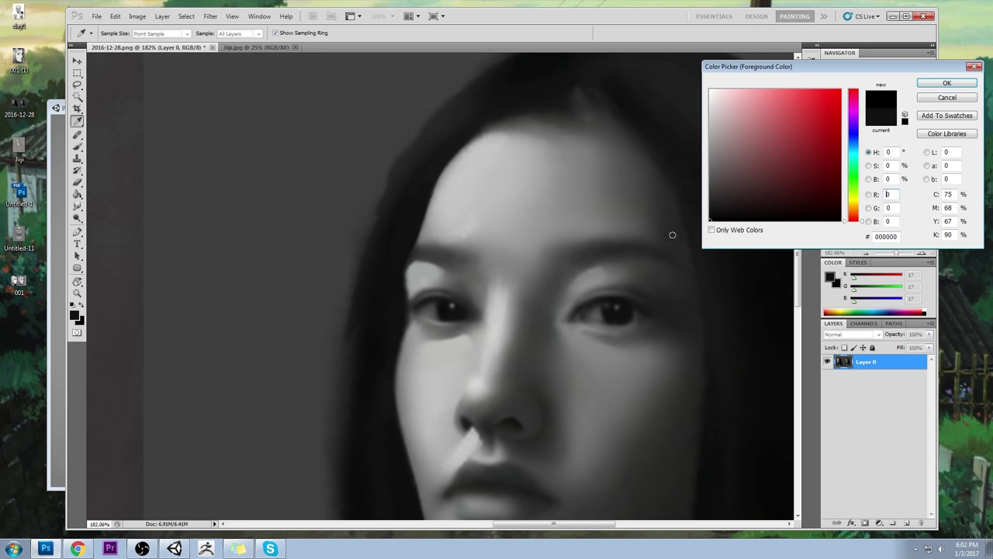
pyautogui.click(946, 82)
pyautogui.moveTo(423, 186)
pyautogui.mouseDown()
pyautogui.moveTo(392, 259)
pyautogui.moveTo(407, 257)
pyautogui.moveTo(427, 199)
pyautogui.moveTo(410, 226)
pyautogui.mouseUp()
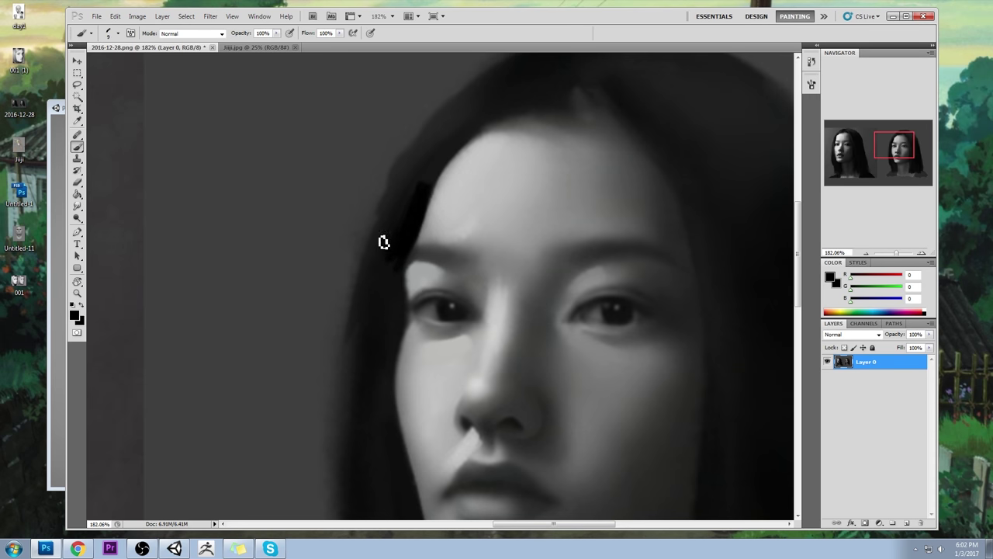
# Enlarge the brush to 25 px and extend the black hair up along the painted forehead's hairline and down past the temple
pyautogui.press(']')
pyautogui.press(']')
pyautogui.press(']')
pyautogui.press(']')
pyautogui.moveTo(426, 173); pyautogui.dragTo(392, 241)
pyautogui.keyDown('alt'); pyautogui.click(412, 189); pyautogui.keyUp('alt')
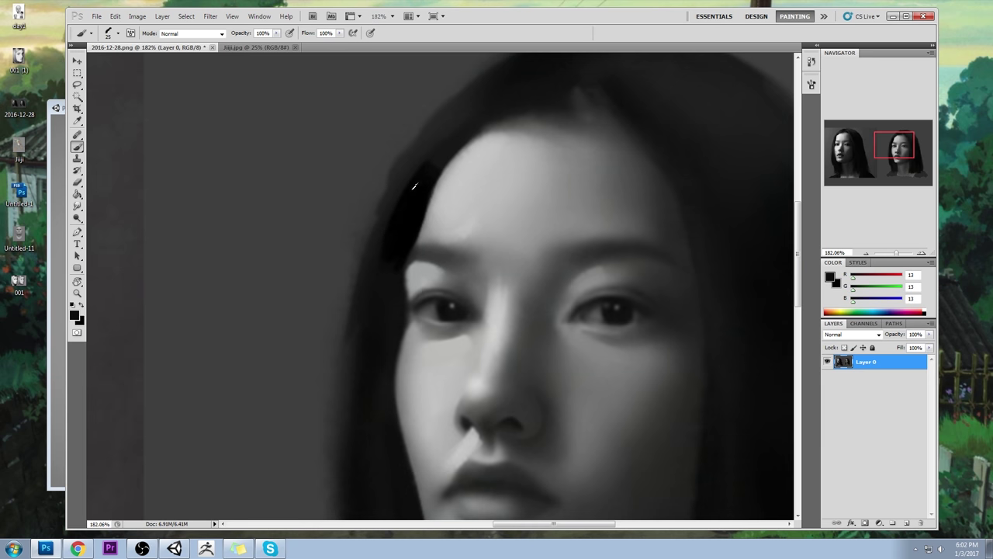
pyautogui.keyDown('alt'); pyautogui.click(392, 253); pyautogui.keyUp('alt')
pyautogui.moveTo(443, 149)
pyautogui.mouseDown()
pyautogui.moveTo(392, 253)
pyautogui.moveTo(435, 168)
pyautogui.mouseUp()
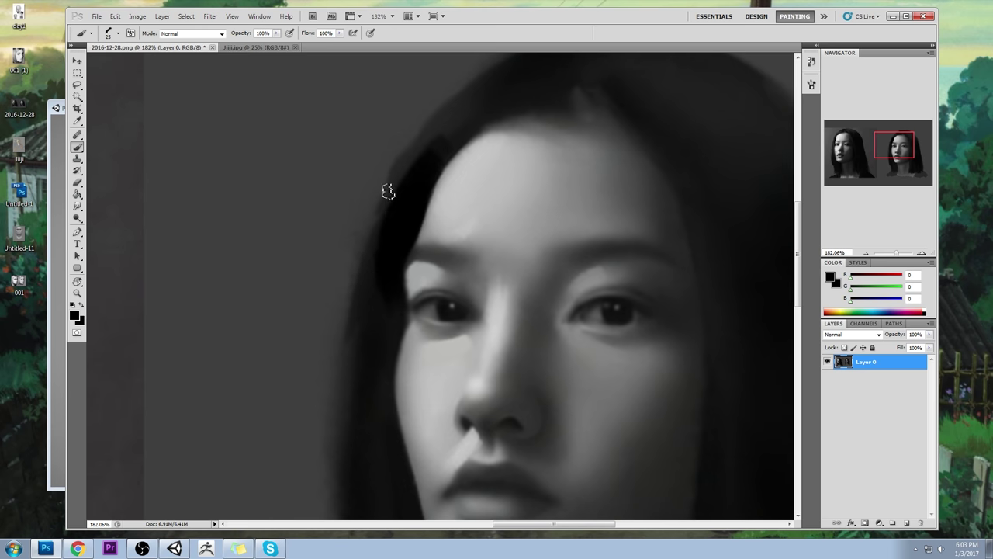
# Deepen the painted hair from the temple down beside the left eye with a smaller brush, using near-black sampled from the hair
pyautogui.hotkey('ctrl', '0')
pyautogui.keyDown('alt'); pyautogui.click(523, 235); pyautogui.keyUp('alt')
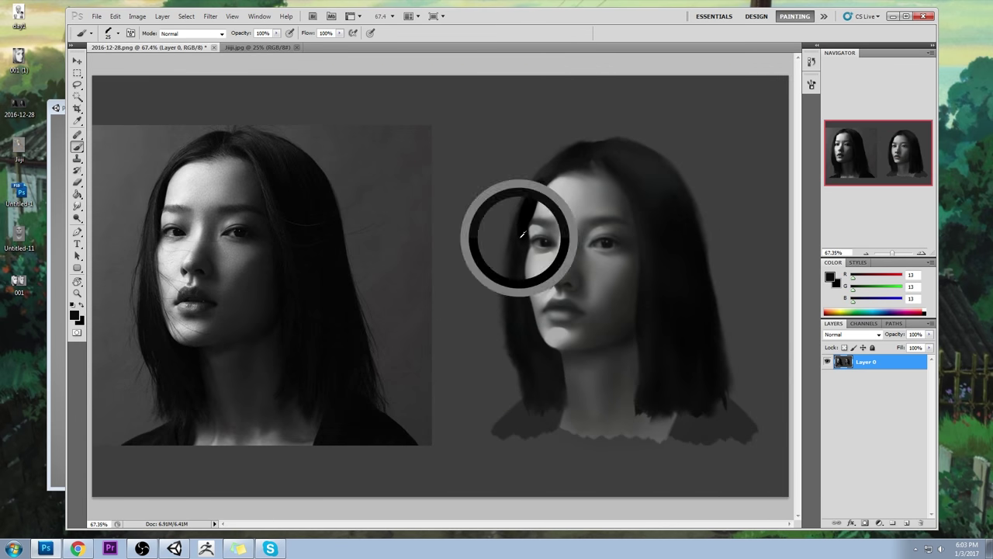
pyautogui.keyDown('alt'); pyautogui.click(549, 192); pyautogui.keyUp('alt')
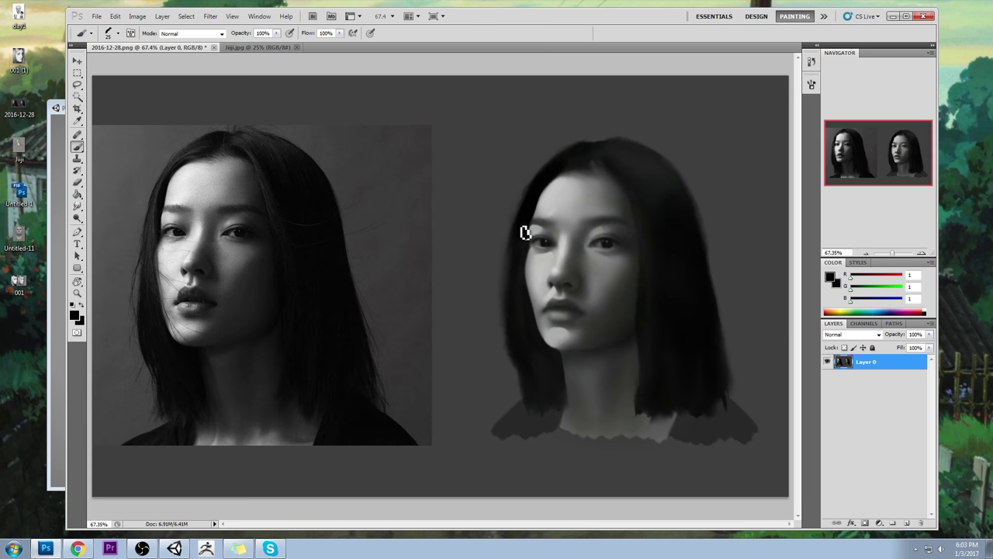
pyautogui.press('[')
pyautogui.press('[')
pyautogui.press('[')
pyautogui.press('[')
pyautogui.moveTo(459, 162); pyautogui.dragTo(605, 286)
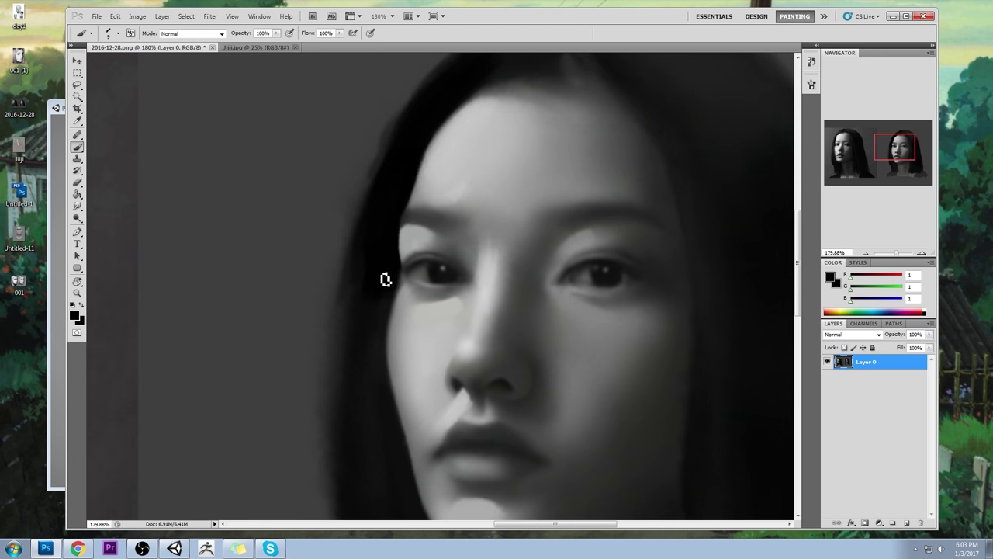
# Darken the pupil of the painted face's left eye with a 7 px brush, using near-black sampled from the hair
pyautogui.hotkey('ctrl', '0')
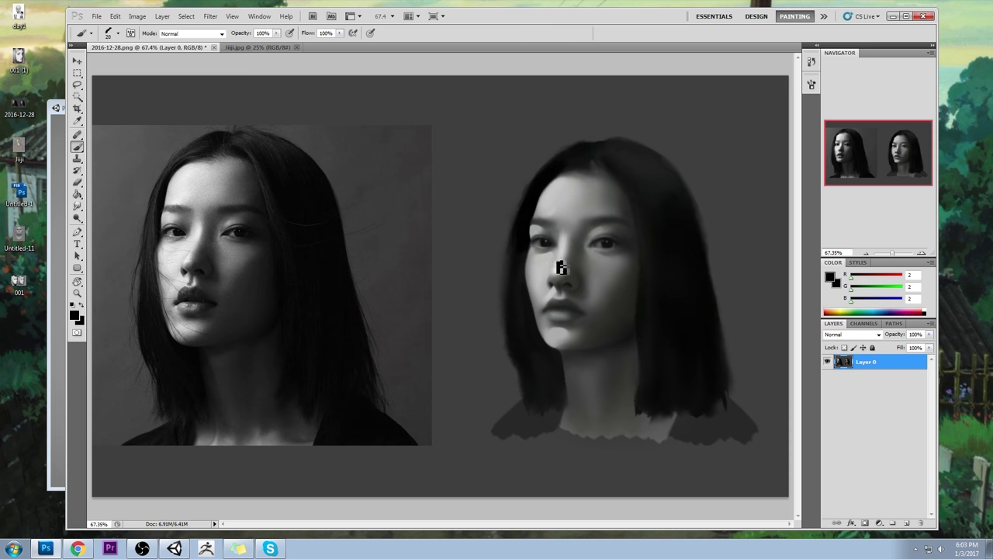
pyautogui.press('[')
pyautogui.keyDown('alt'); pyautogui.click(533, 211); pyautogui.keyUp('alt')
pyautogui.hotkey('ctrl', 'space')
pyautogui.moveTo(474, 191); pyautogui.dragTo(599, 307)
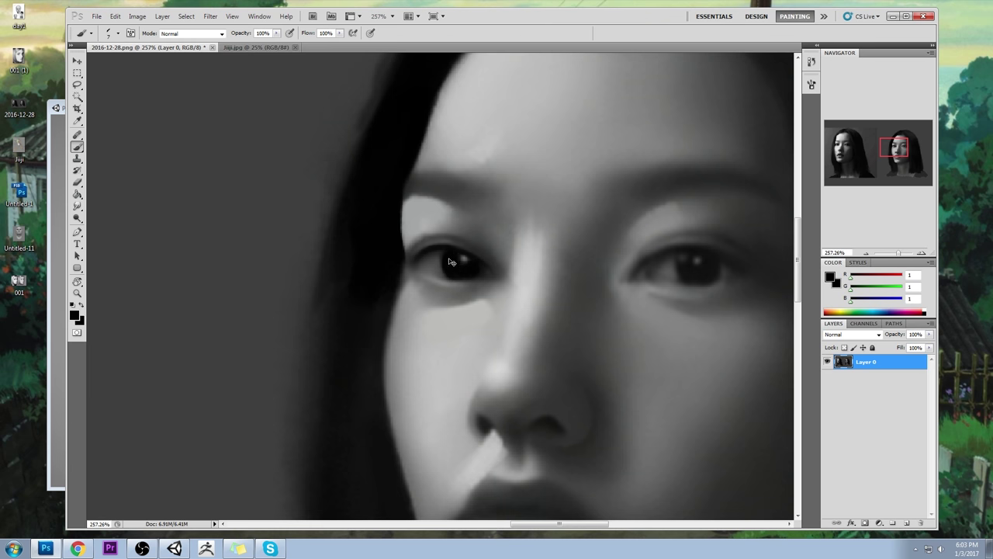
pyautogui.hotkey('ctrl', '0')
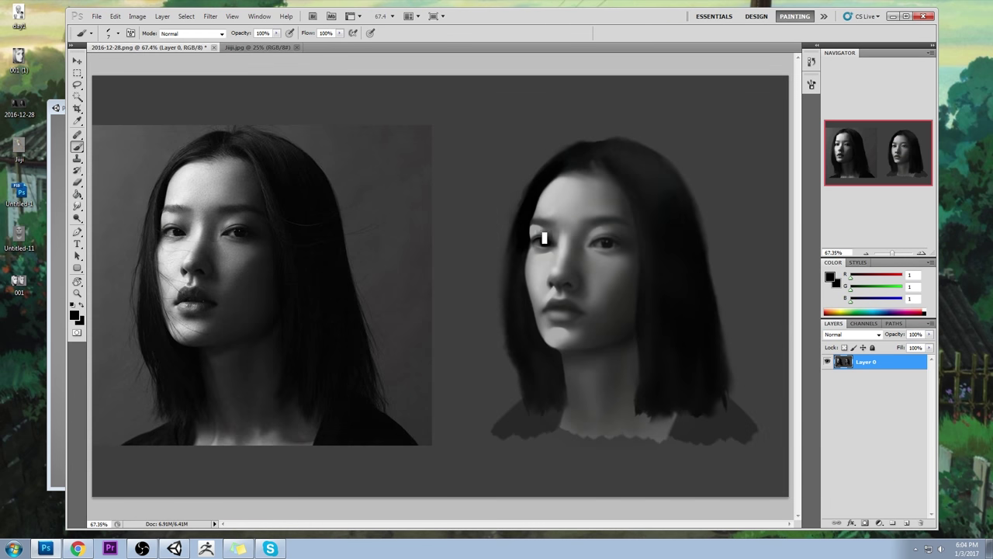
pyautogui.moveTo(477, 199); pyautogui.dragTo(595, 286)
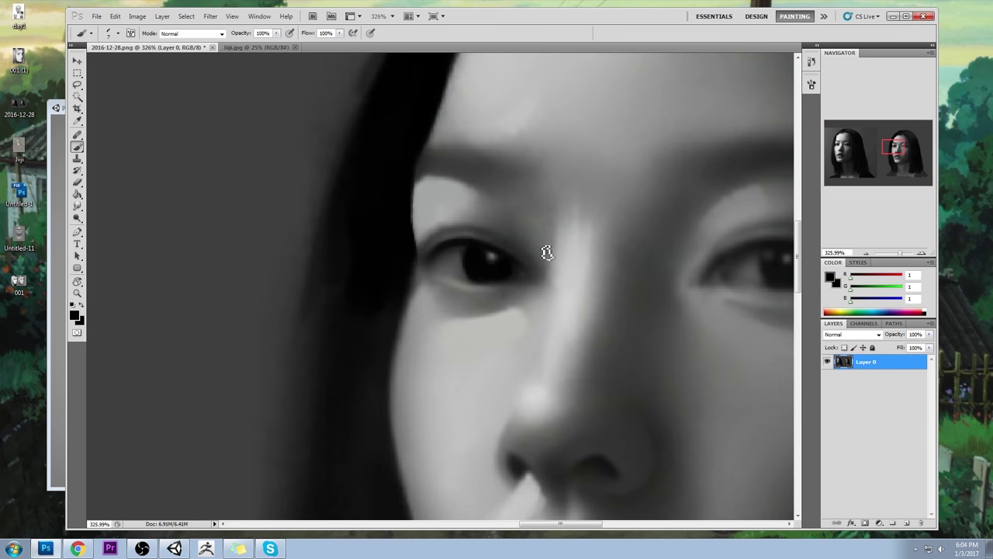
# Create a new layer and shade the left eye's upper eyelid with a small soft round brush at 30% opacity
pyautogui.click(907, 526)
pyautogui.rightClick(460, 197)
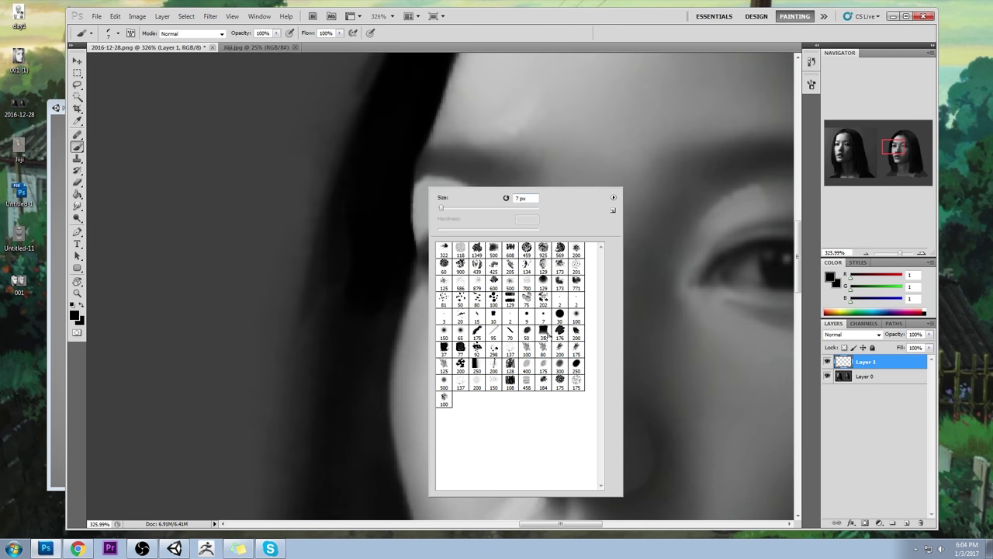
pyautogui.click(575, 320)
pyautogui.click(384, 274)
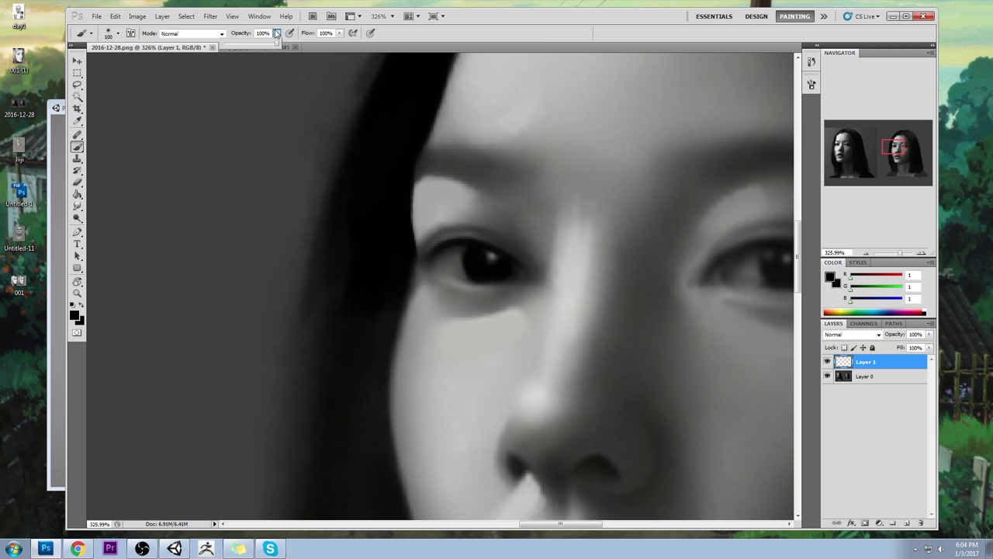
pyautogui.moveTo(237, 44); pyautogui.dragTo(238, 44)
pyautogui.press('[')
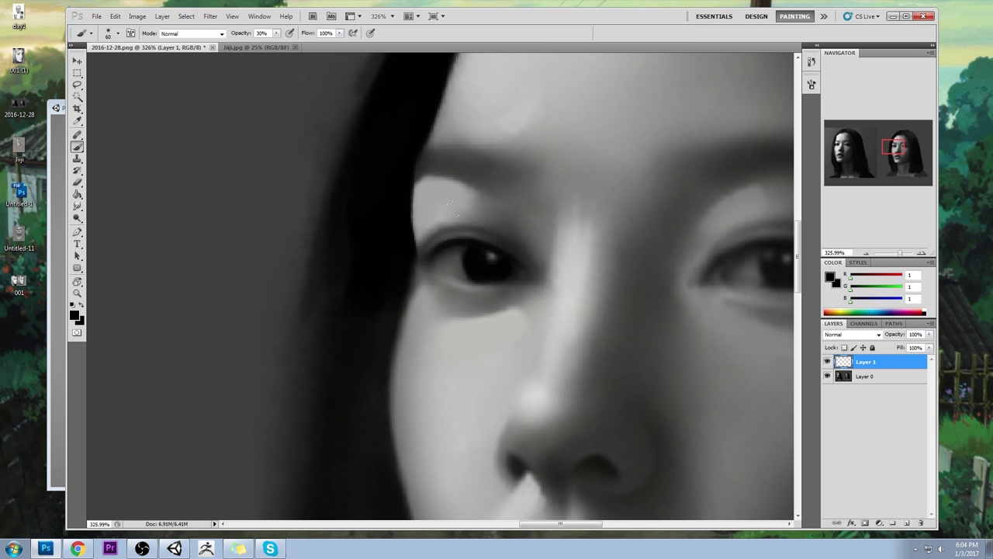
pyautogui.moveTo(476, 231); pyautogui.dragTo(435, 226)
pyautogui.press('[')
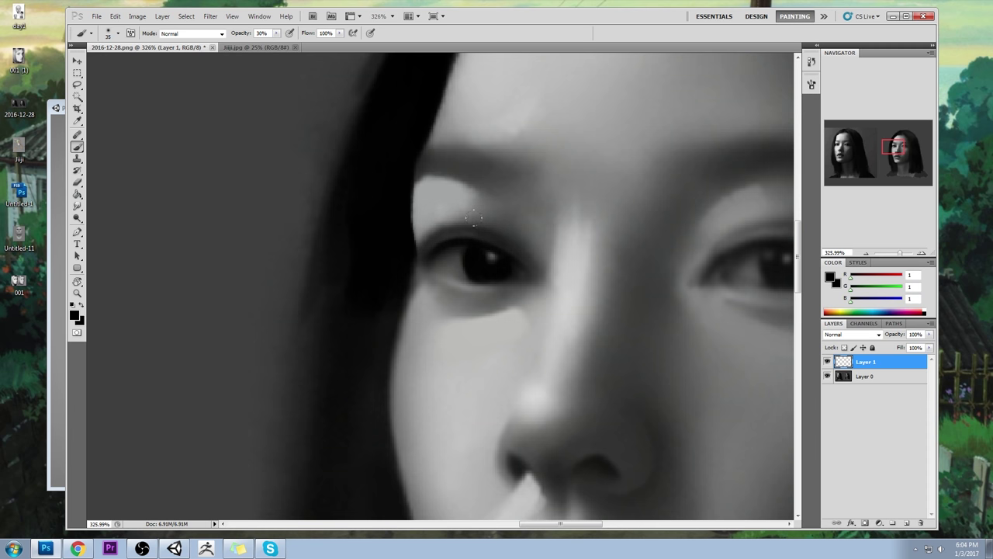
# Choose a different brush tip for the Eraser and clean up the shading on the left eye's upper eyelid
pyautogui.press('e')
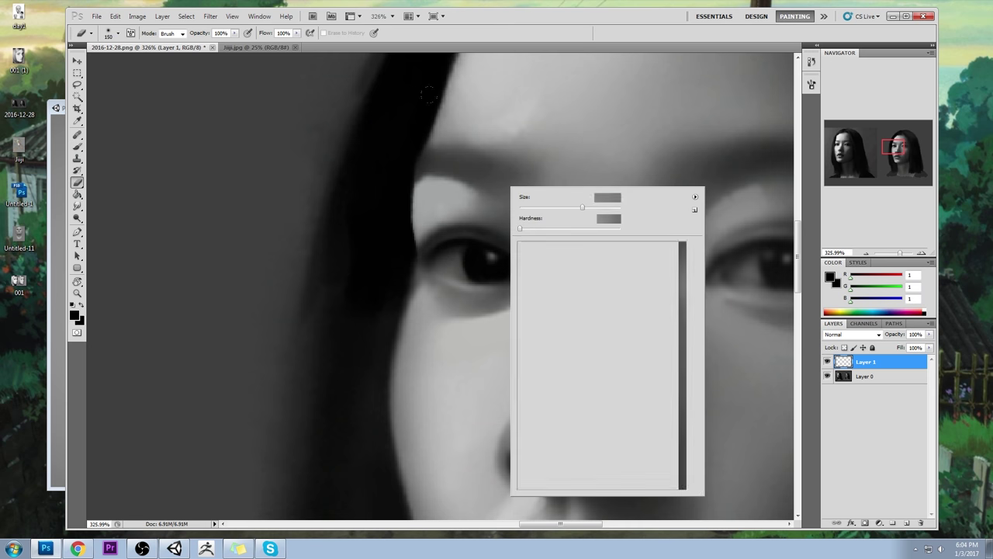
pyautogui.rightClick(513, 189)
pyautogui.doubleClick(559, 333)
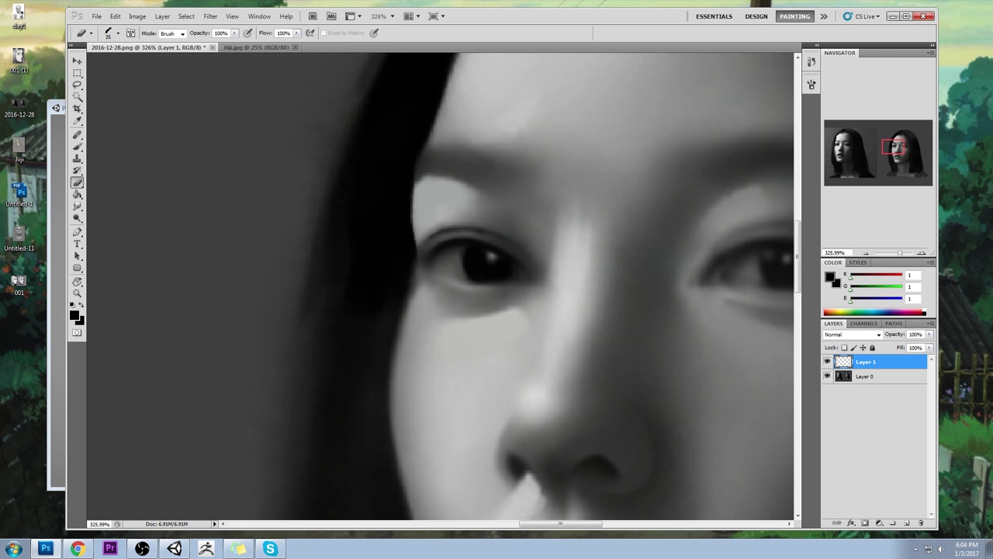
pyautogui.hotkey('ctrl', '0')
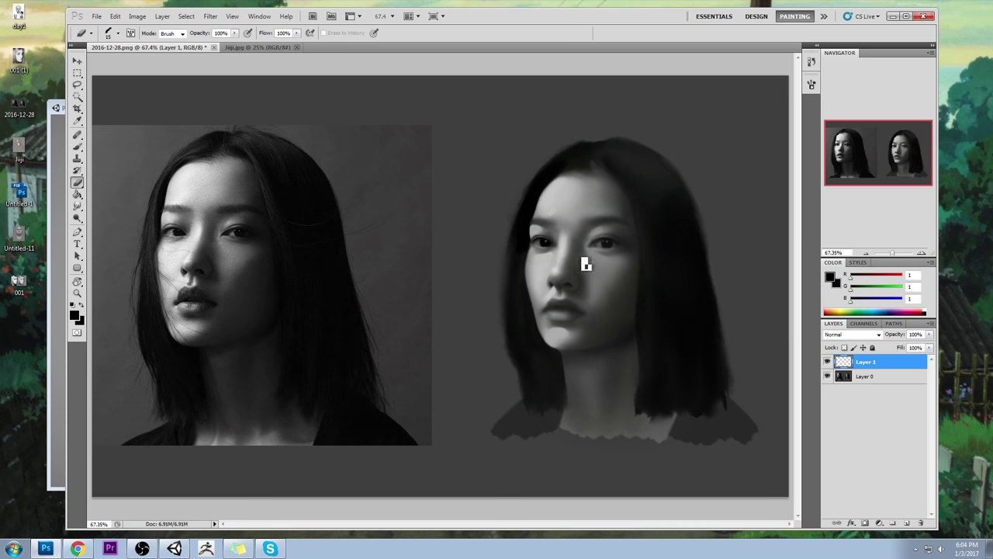
# Add another new layer and merge it into Layer 1
pyautogui.hotkey('ctrl', 'shift', 'alt', 'n')
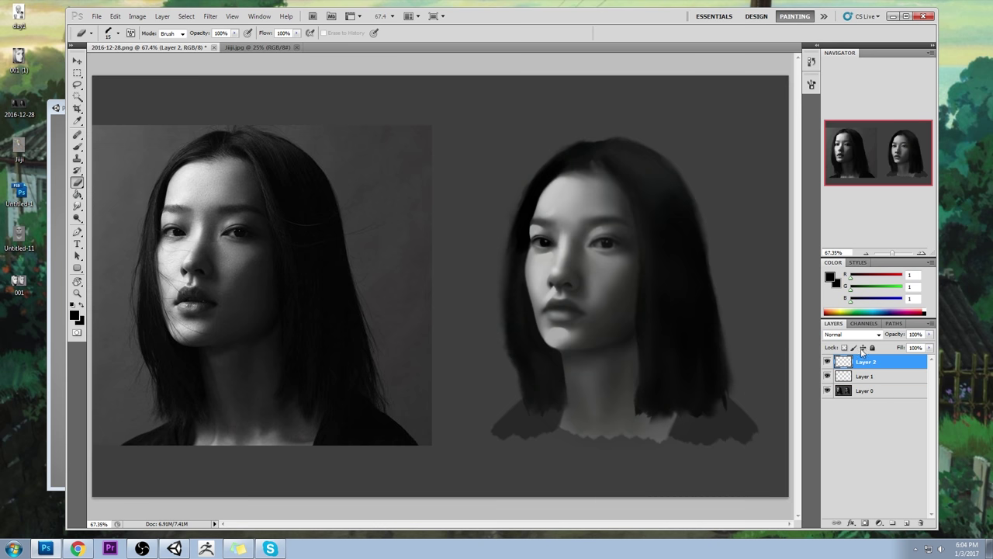
pyautogui.rightClick(873, 364)
pyautogui.click(906, 339)
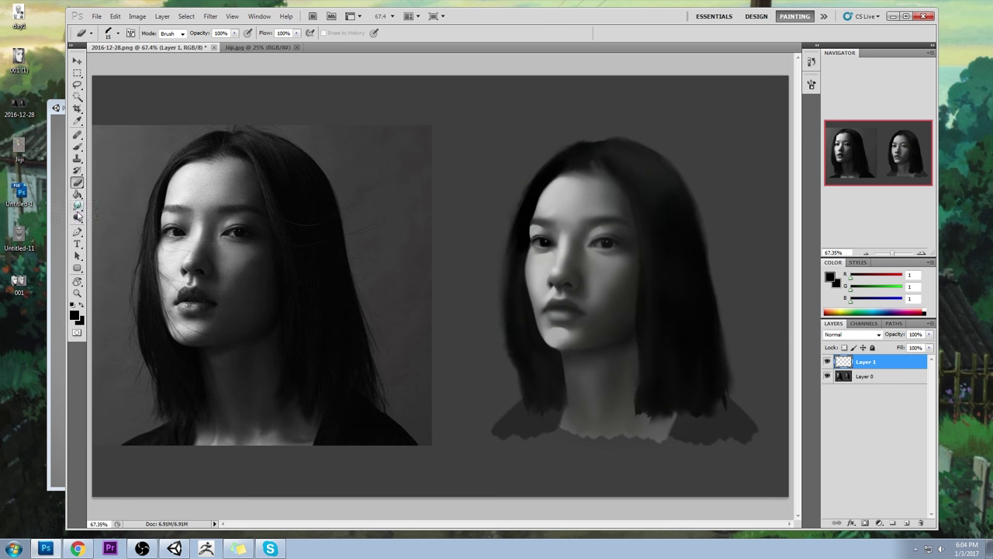
# Soften the painted face's left eye with the Smudge tool at 22% strength and merge Layer 1 into Layer 0
pyautogui.click(78, 207)
pyautogui.click(105, 225)
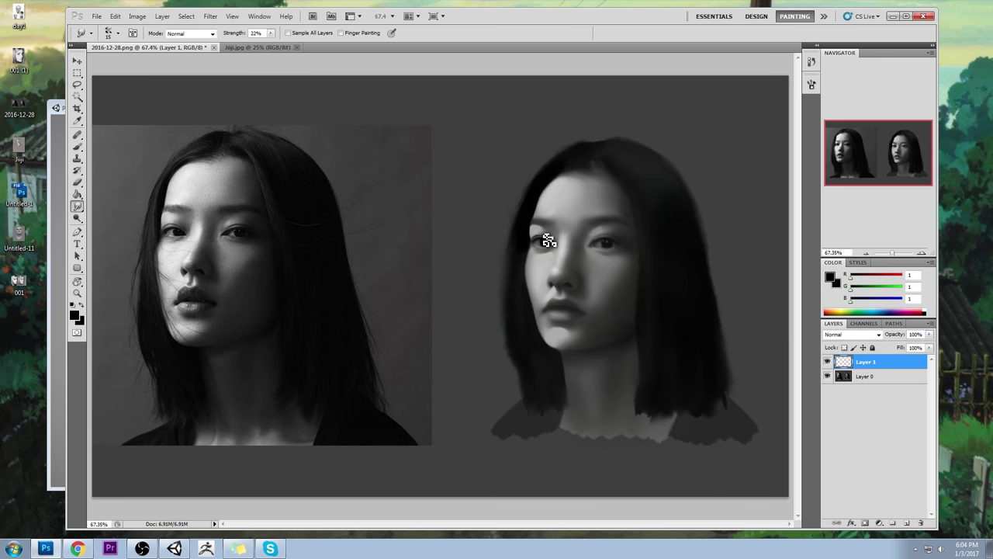
pyautogui.moveTo(542, 244)
pyautogui.mouseDown()
pyautogui.moveTo(533, 253)
pyautogui.moveTo(553, 237)
pyautogui.moveTo(541, 228)
pyautogui.moveTo(561, 251)
pyautogui.moveTo(543, 233)
pyautogui.moveTo(568, 244)
pyautogui.mouseUp()
pyautogui.rightClick(875, 376)
pyautogui.click(898, 349)
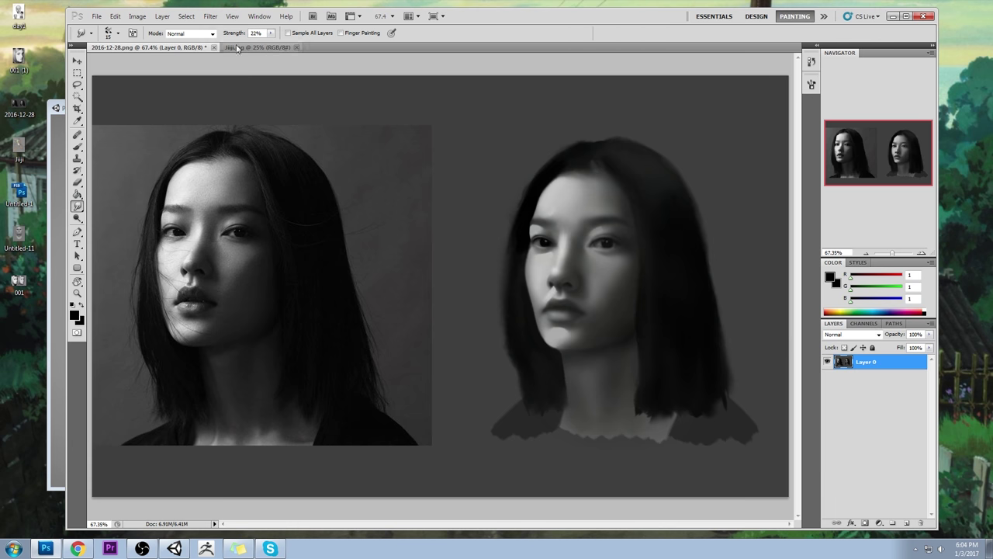
# Open the Liquify filter and nudge the painted face's left eye with a brush of size 67
pyautogui.click(211, 16)
pyautogui.click(222, 75)
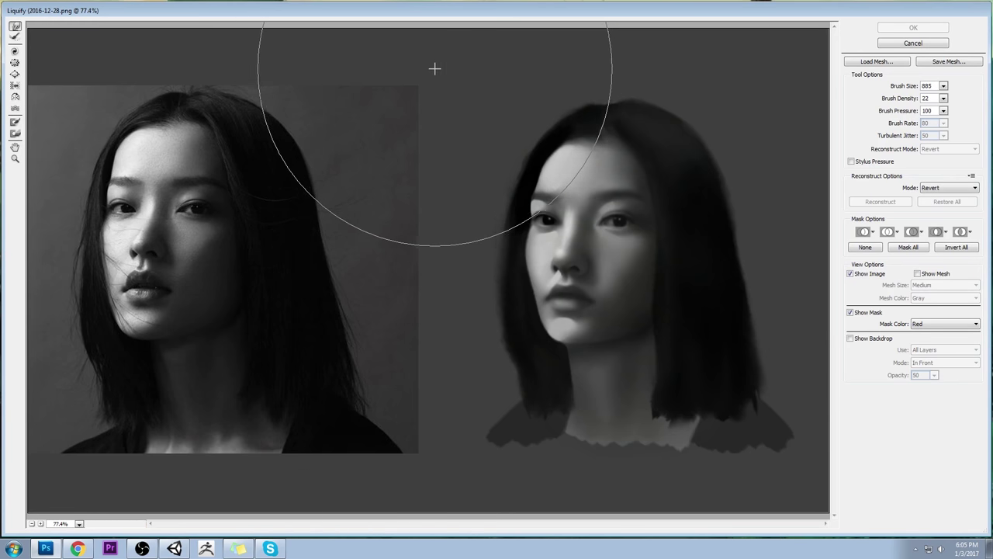
pyautogui.click(944, 86)
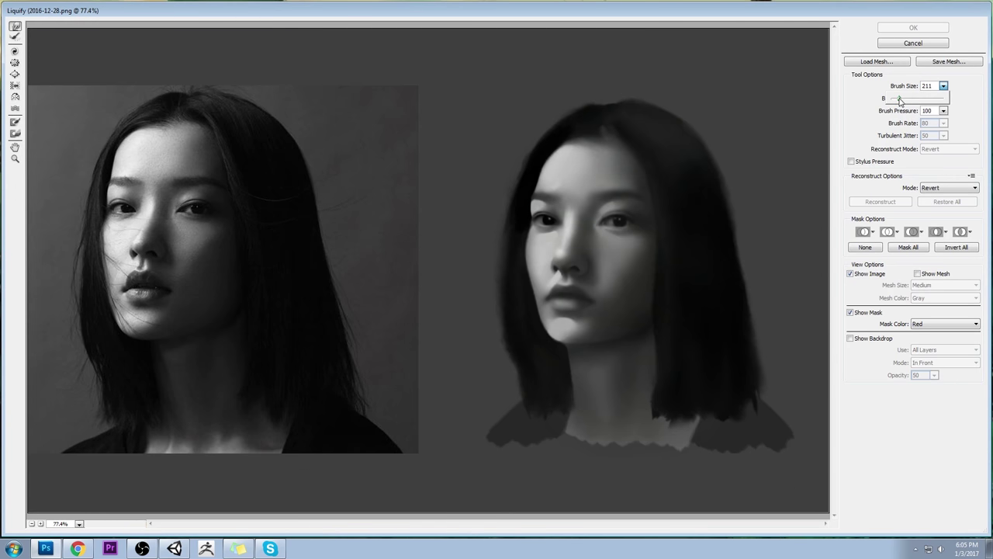
pyautogui.moveTo(900, 101); pyautogui.dragTo(897, 100)
pyautogui.press('[')
pyautogui.press('[')
pyautogui.press('[')
pyautogui.press('[')
pyautogui.press('[')
pyautogui.press('[')
pyautogui.press('[')
pyautogui.press('[')
pyautogui.press('[')
pyautogui.press('[')
pyautogui.click(543, 226)
pyautogui.click(543, 225)
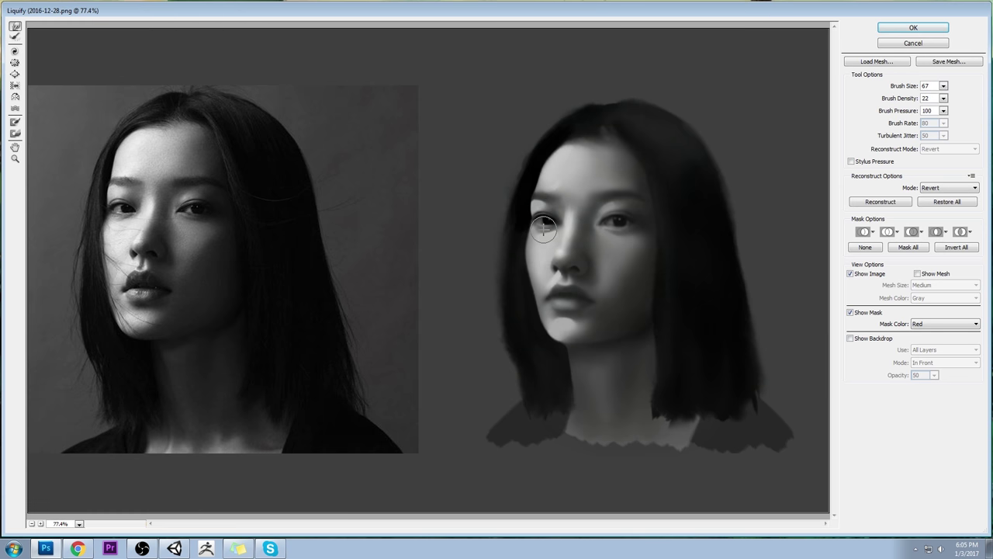
pyautogui.moveTo(543, 230); pyautogui.dragTo(544, 229)
# Enlarge the Liquify brush to 127, push the painted forehead and brow area into shape, and apply the filter
pyautogui.press(']')
pyautogui.press(']')
pyautogui.press(']')
pyautogui.press(']')
pyautogui.press(']')
pyautogui.press(']')
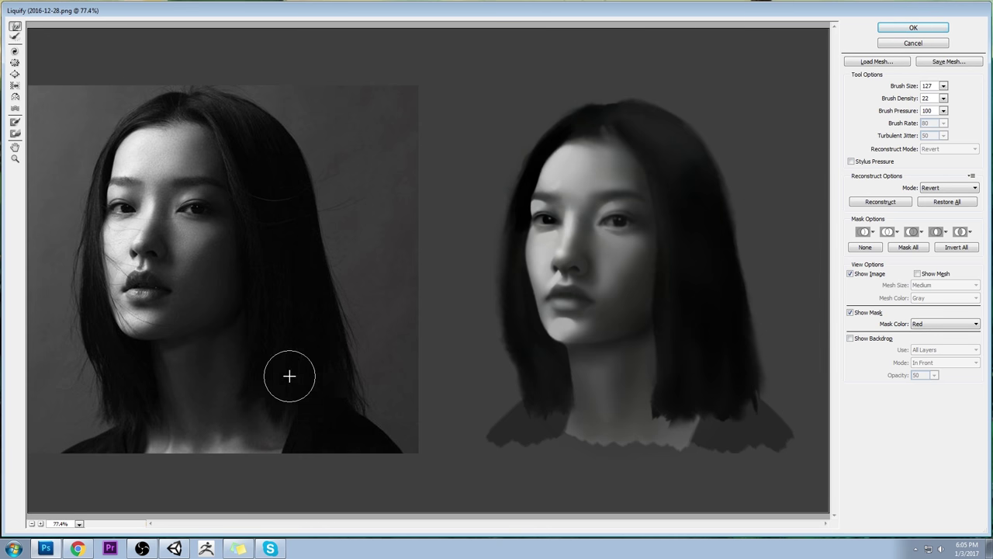
pyautogui.moveTo(548, 187)
pyautogui.mouseDown()
pyautogui.moveTo(526, 189)
pyautogui.moveTo(592, 174)
pyautogui.mouseUp()
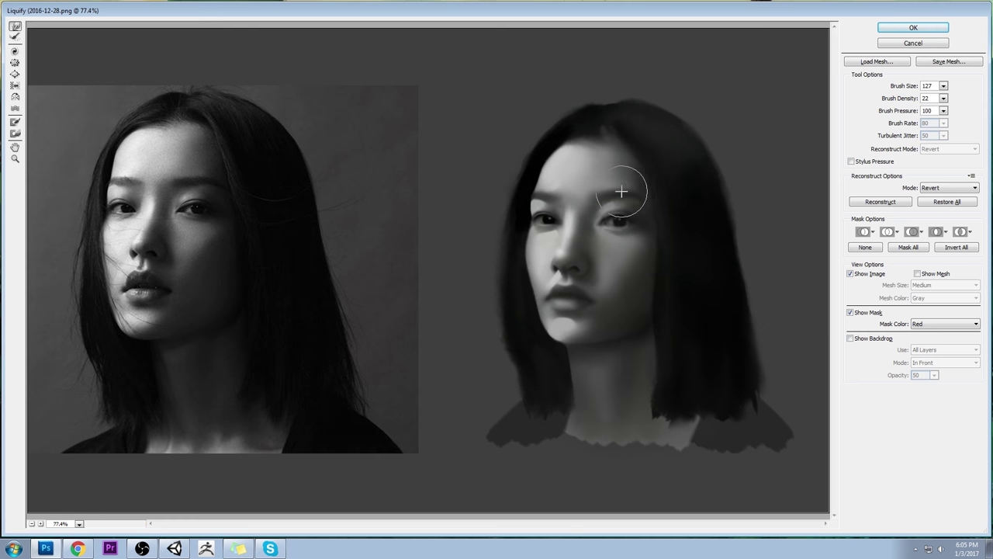
pyautogui.click(913, 28)
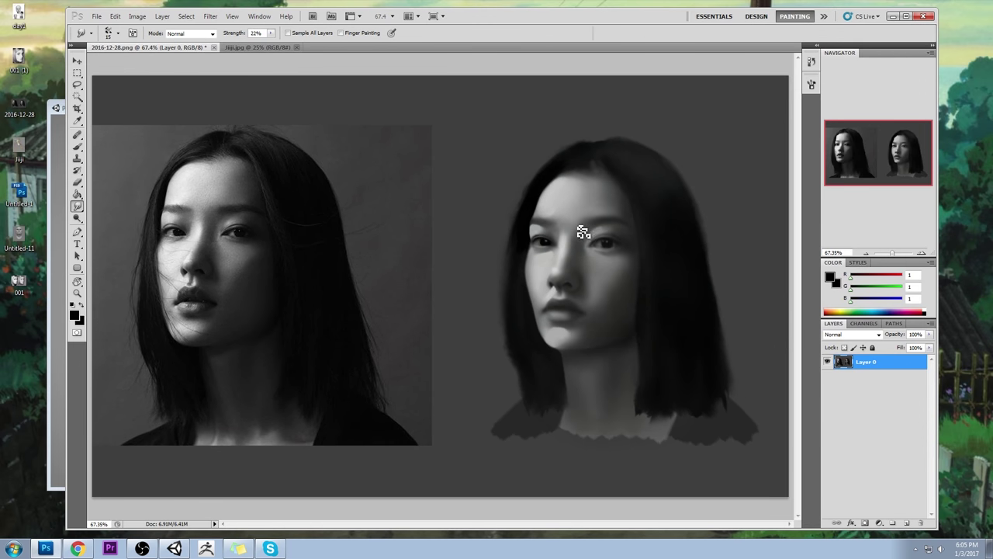
# Blend the painted face's eyes and cheek with a size 10 Smudge tool at 22% strength
pyautogui.rightClick(79, 208)
pyautogui.click(115, 230)
pyautogui.press('z')
pyautogui.moveTo(504, 197); pyautogui.dragTo(650, 292)
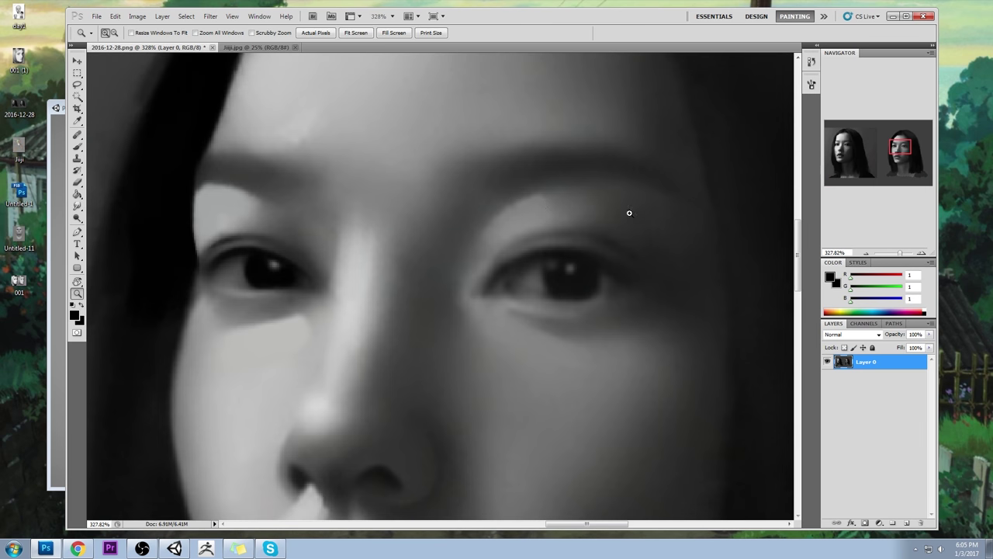
pyautogui.click(77, 206)
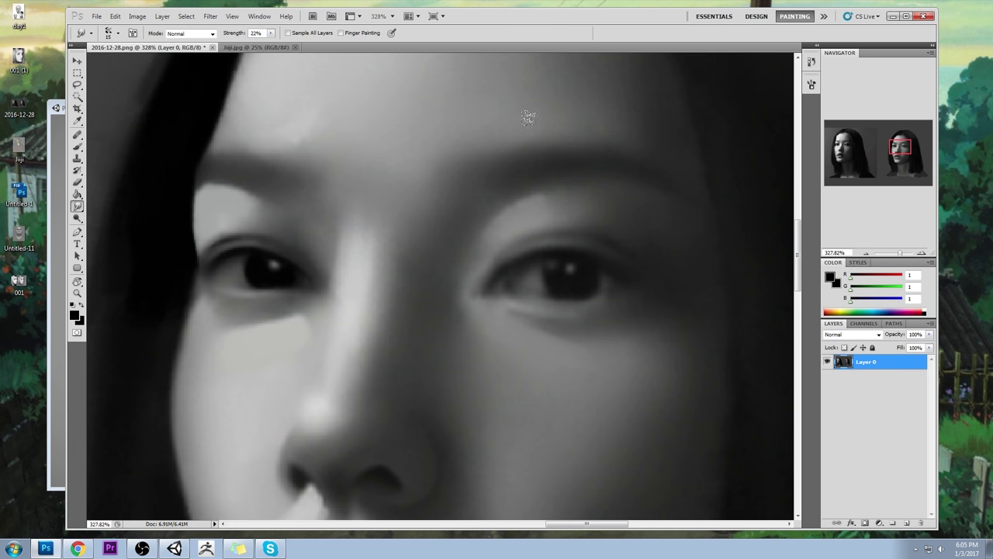
pyautogui.press('[')
pyautogui.press('[')
pyautogui.press('[')
pyautogui.press(']')
pyautogui.press(']')
pyautogui.scroll(-3, 359, 295)
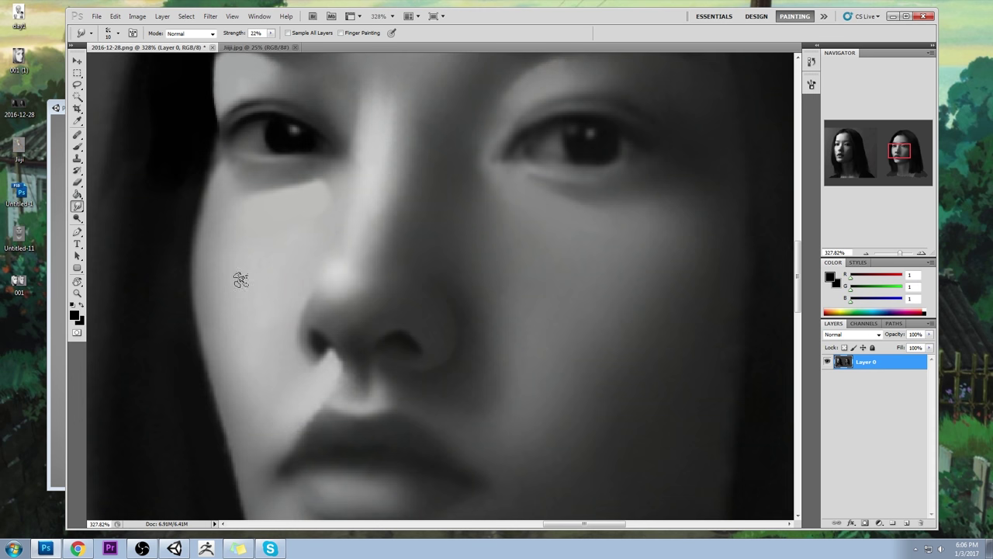
pyautogui.press('0')
pyautogui.hotkey('ctrl', '0')
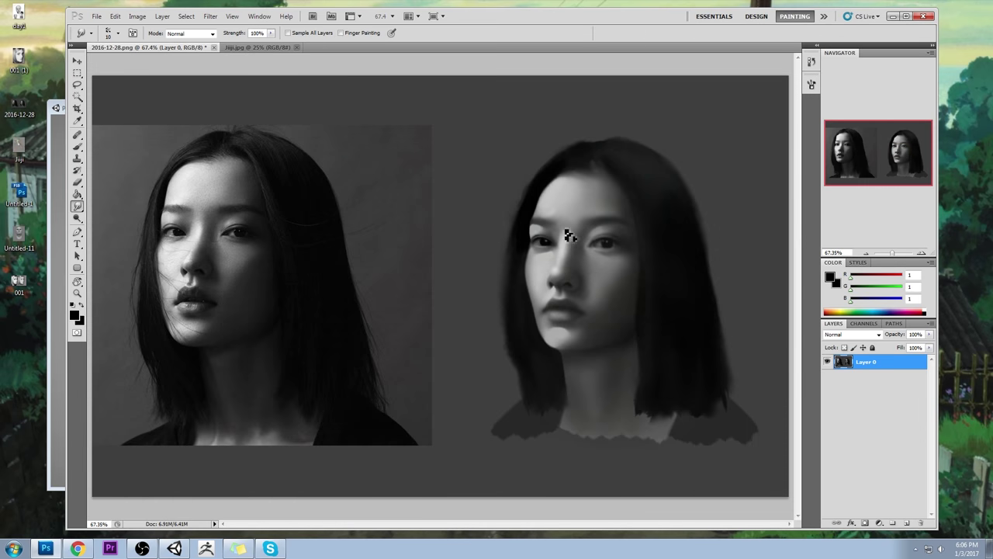
# Sample a dark tone beside the painted nose and set the Brush to 20% opacity and size 90
pyautogui.press('b')
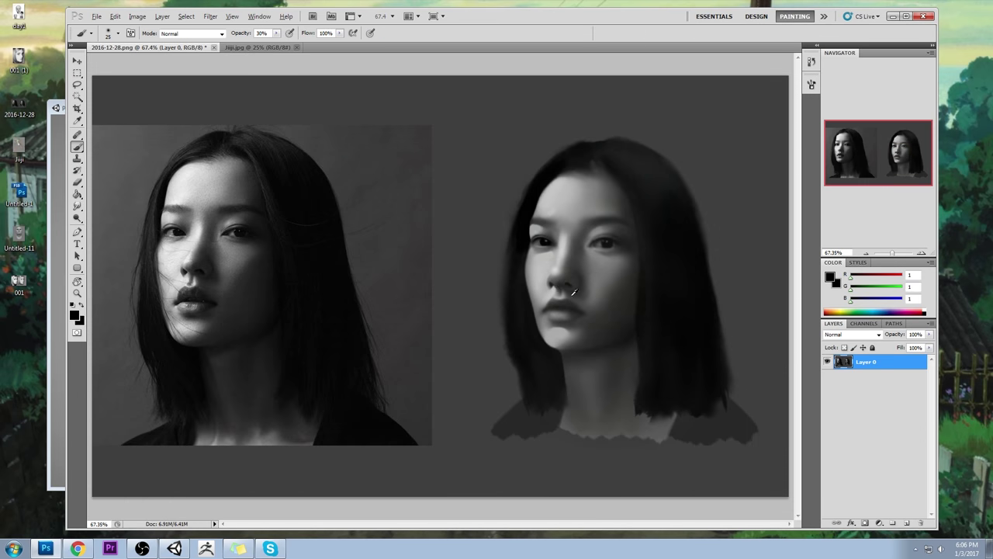
pyautogui.keyDown('alt'); pyautogui.click(551, 285); pyautogui.keyUp('alt')
pyautogui.click(277, 33)
pyautogui.click(270, 43)
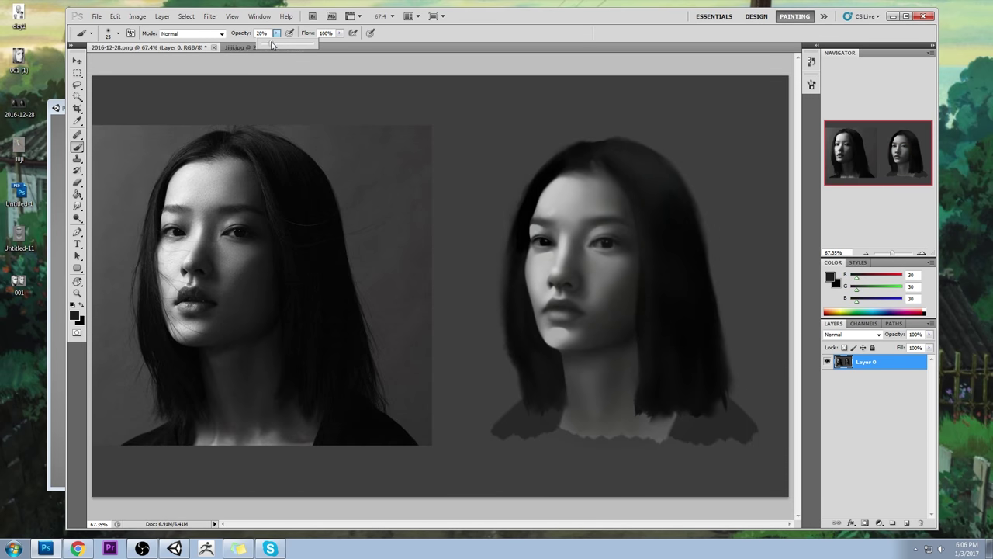
pyautogui.press(']')
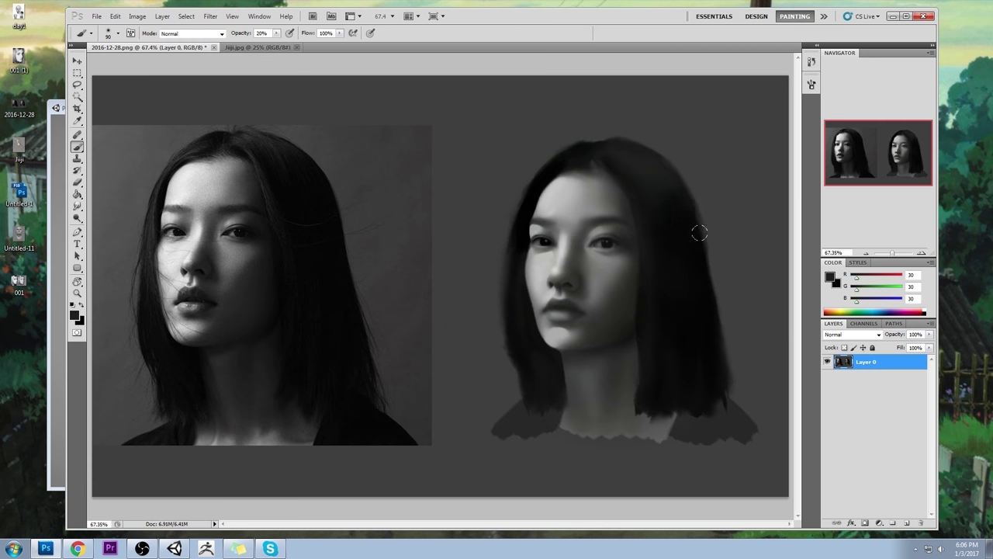
# Choose a different brush tip at size 20 and retouch the painted nose bridge with sampled light and shadow tones
pyautogui.rightClick(534, 159)
pyautogui.click(597, 306)
pyautogui.click(631, 53)
pyautogui.press('[')
pyautogui.press('[')
pyautogui.press('[')
pyautogui.keyDown('alt'); pyautogui.click(556, 257); pyautogui.keyUp('alt')
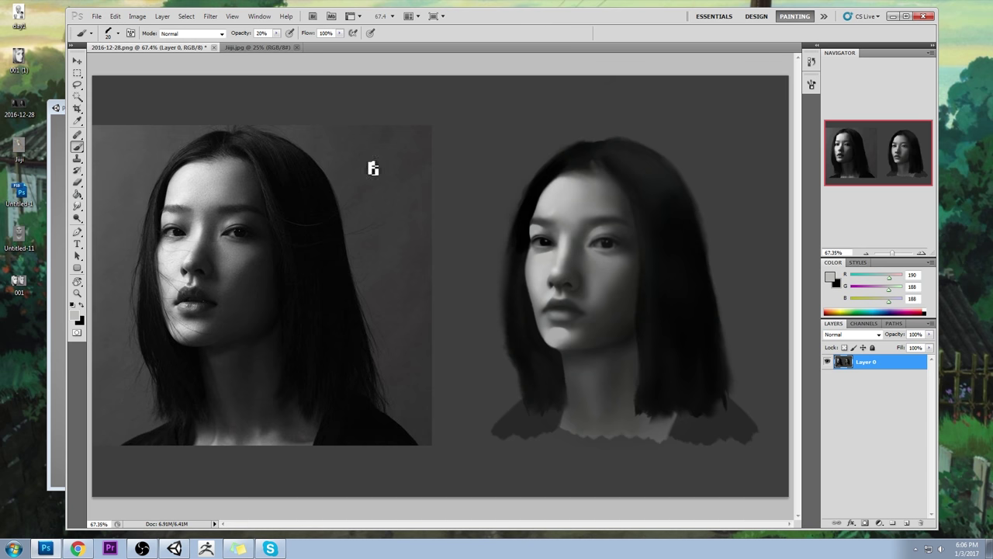
pyautogui.keyDown('alt'); pyautogui.click(576, 247); pyautogui.keyUp('alt')
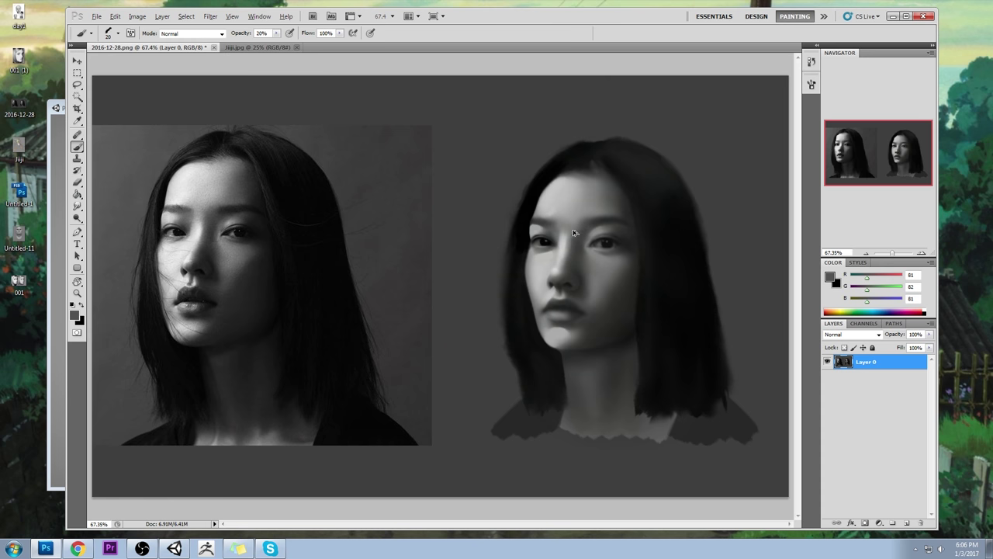
pyautogui.keyDown('alt'); pyautogui.click(563, 237); pyautogui.keyUp('alt')
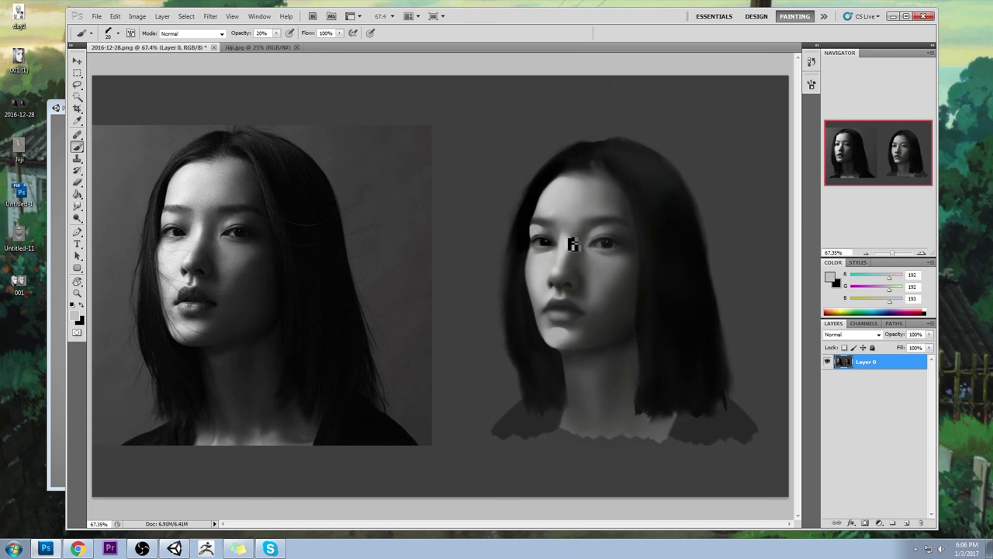
# Lighten the painted face's right upper eyelid with a grey sampled from above the eye
pyautogui.keyDown('alt'); pyautogui.click(596, 286); pyautogui.keyUp('alt')
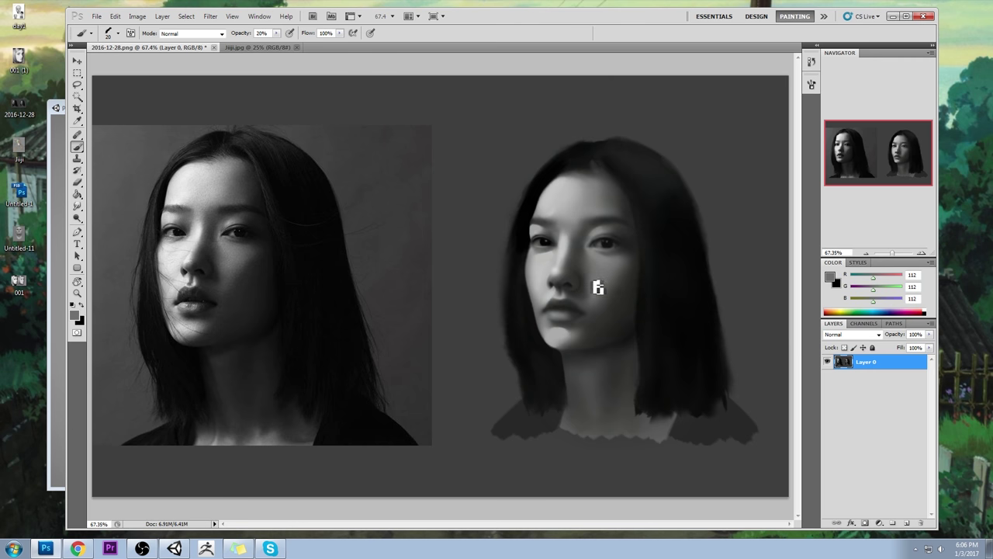
pyautogui.keyDown('alt'); pyautogui.click(600, 227); pyautogui.keyUp('alt')
pyautogui.moveTo(598, 231); pyautogui.dragTo(601, 235)
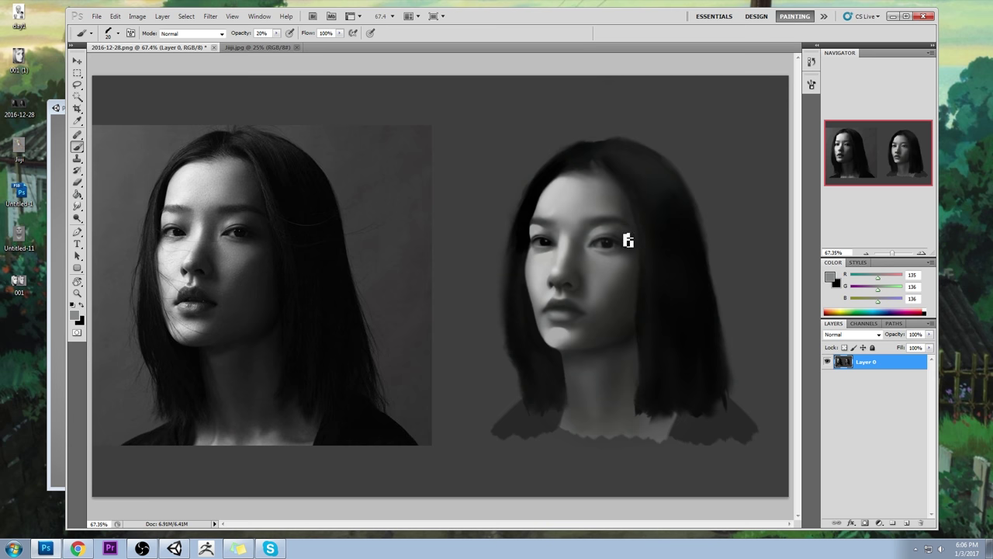
# Sample the light tone under the left eye, shrink the brush for detail work, and smudge the eye area at 100% strength
pyautogui.keyDown('alt'); pyautogui.click(542, 262); pyautogui.keyUp('alt')
pyautogui.press('[')
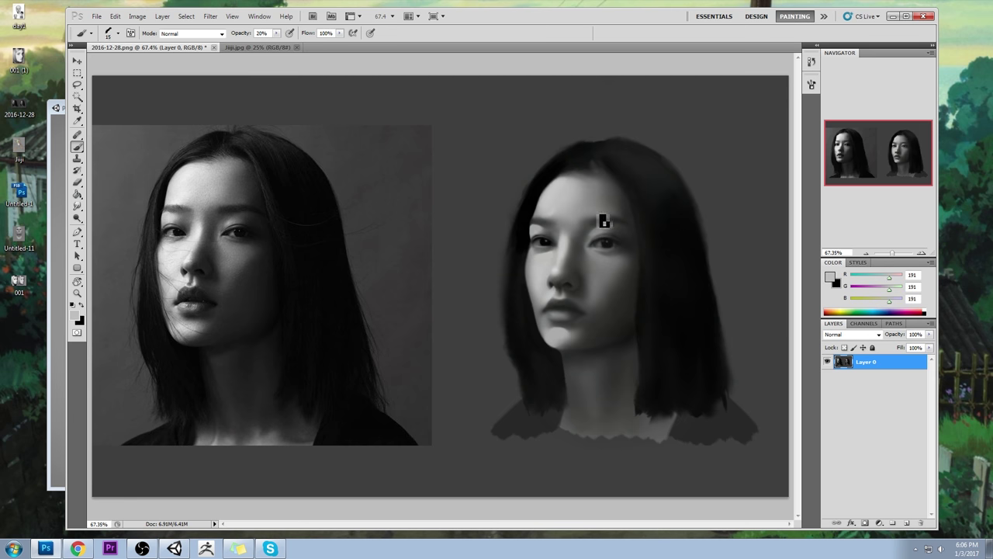
pyautogui.press('[')
pyautogui.press('[')
pyautogui.press('[')
pyautogui.moveTo(77, 205); pyautogui.dragTo(117, 225)
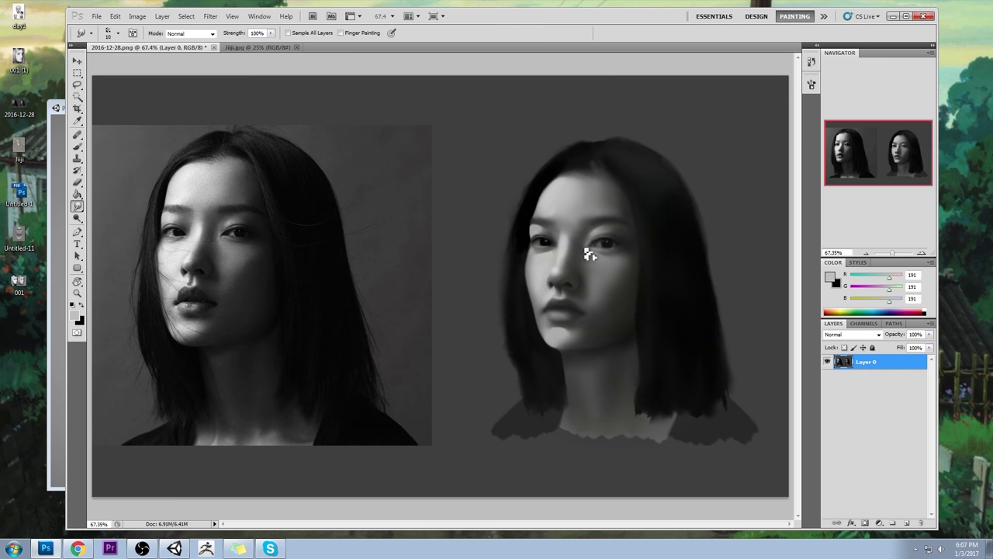
# Return to the Brush, raise its opacity to 35%, and retouch the upper nose bridge with sampled tones
pyautogui.press('b')
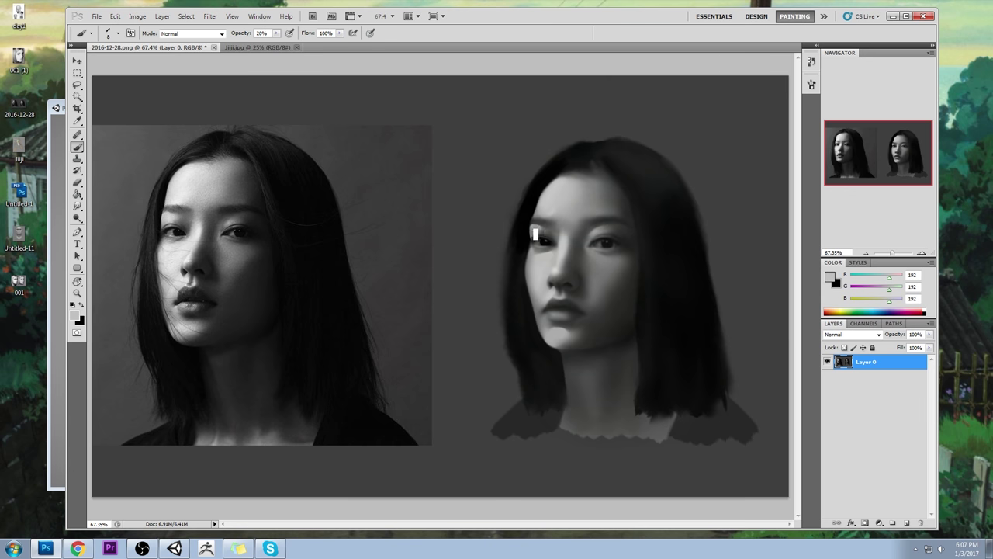
pyautogui.keyDown('alt'); pyautogui.click(564, 237); pyautogui.keyUp('alt')
pyautogui.keyDown('alt'); pyautogui.click(565, 250); pyautogui.keyUp('alt')
pyautogui.press(']')
pyautogui.press(']')
pyautogui.press(']')
pyautogui.click(275, 35)
pyautogui.moveTo(275, 42); pyautogui.dragTo(285, 41)
pyautogui.keyDown('alt'); pyautogui.click(565, 246); pyautogui.keyUp('alt')
# Refine the left eye's outer corner and upper lid with dark tones sampled from the eye
pyautogui.keyDown('alt'); pyautogui.click(536, 242); pyautogui.keyUp('alt')
pyautogui.press('[')
pyautogui.press('[')
pyautogui.press(']')
pyautogui.press(']')
pyautogui.keyDown('alt'); pyautogui.click(540, 235); pyautogui.keyUp('alt')
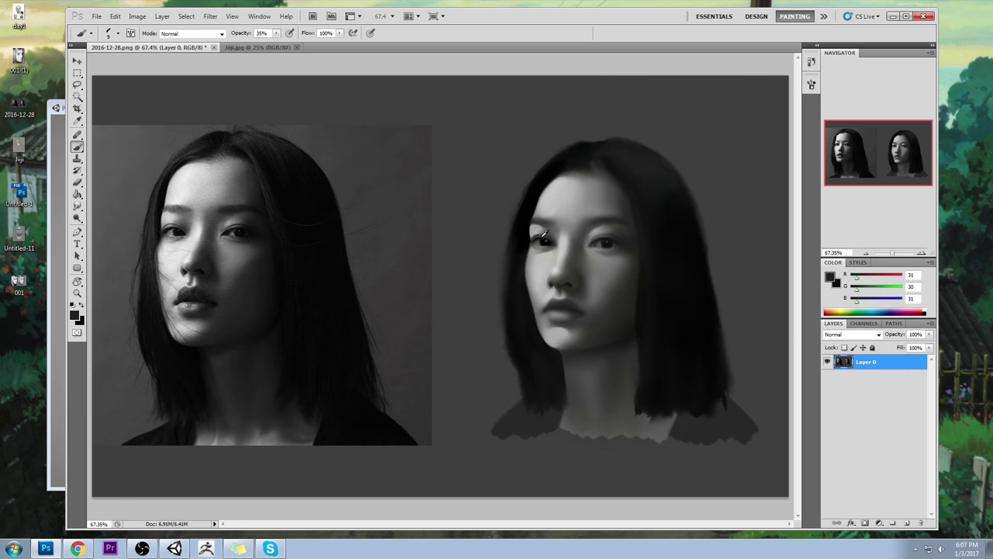
pyautogui.keyDown('alt'); pyautogui.click(544, 246); pyautogui.keyUp('alt')
# Refine the left eye's lids with a size 3 brush and a mid-grey sampled from below the eye
pyautogui.hotkey('ctrl', 'space')
pyautogui.moveTo(611, 255); pyautogui.dragTo(683, 256)
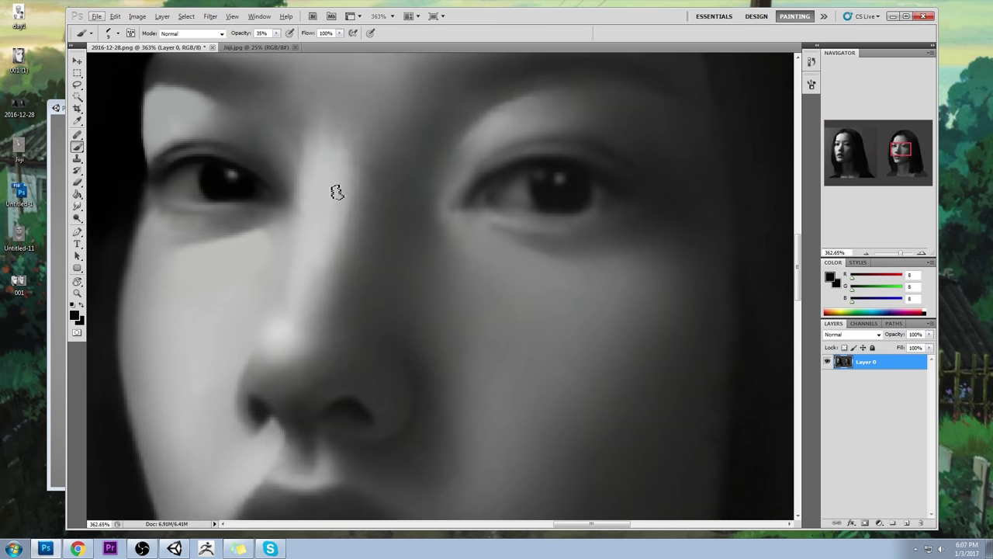
pyautogui.moveTo(272, 176); pyautogui.dragTo(444, 293)
pyautogui.keyDown('alt'); pyautogui.click(346, 360); pyautogui.keyUp('alt')
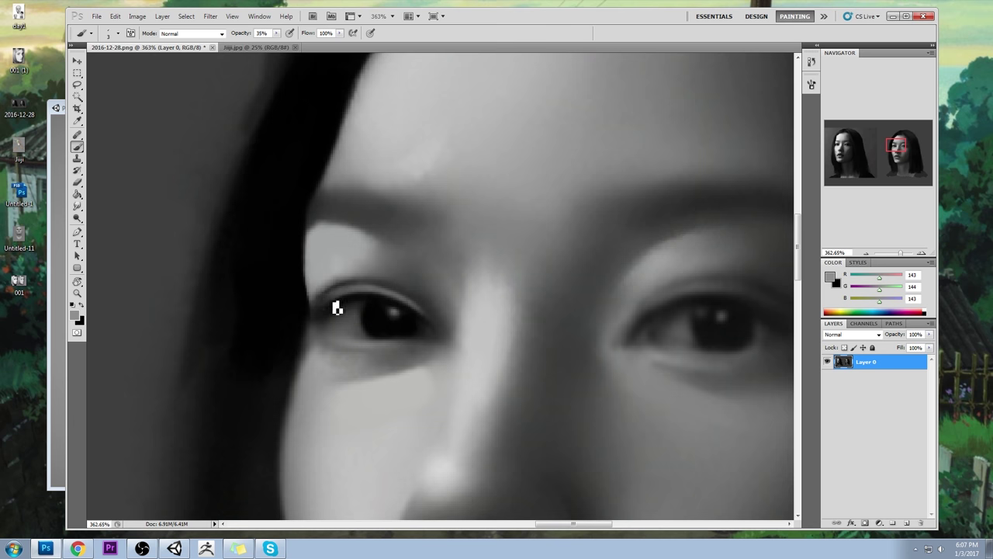
pyautogui.hotkey('ctrl', '0')
pyautogui.hotkey('ctrl', '0')
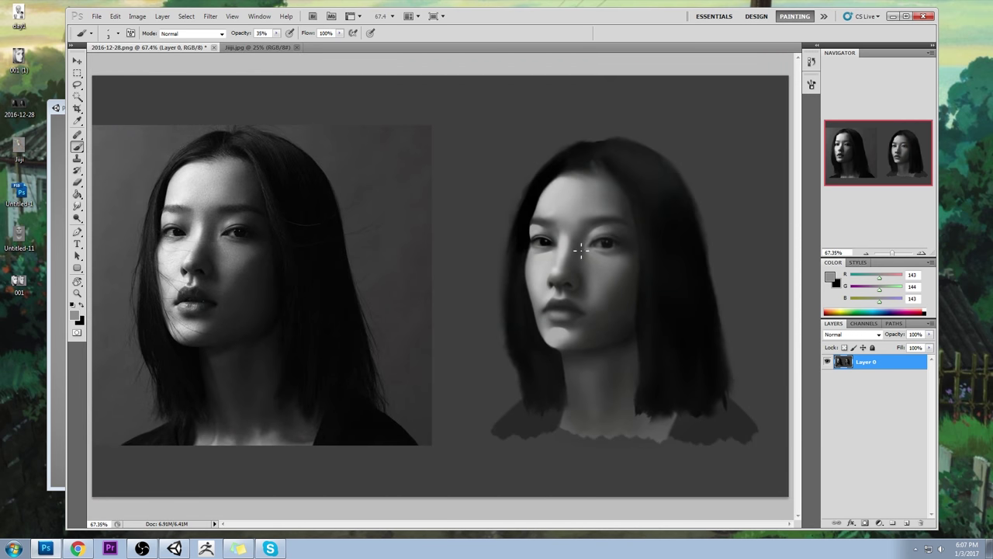
# Choose the 100 px soft round brush at 0% hardness, set its opacity to 17%, and sample the shadow beside the left eye
pyautogui.rightClick(547, 243)
pyautogui.click(691, 353)
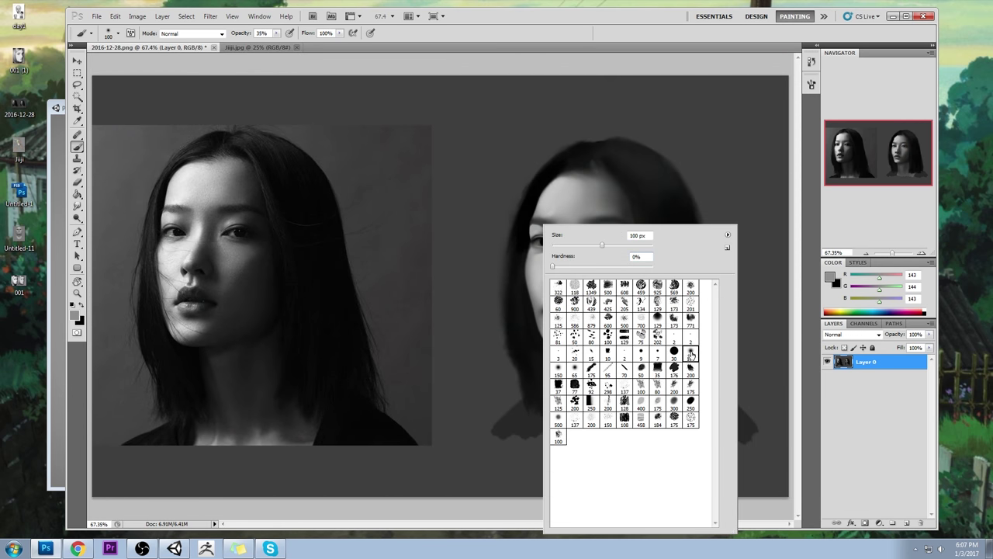
pyautogui.click(671, 70)
pyautogui.click(276, 33)
pyautogui.moveTo(276, 43); pyautogui.dragTo(267, 44)
pyautogui.keyDown('alt'); pyautogui.click(553, 234); pyautogui.keyUp('alt')
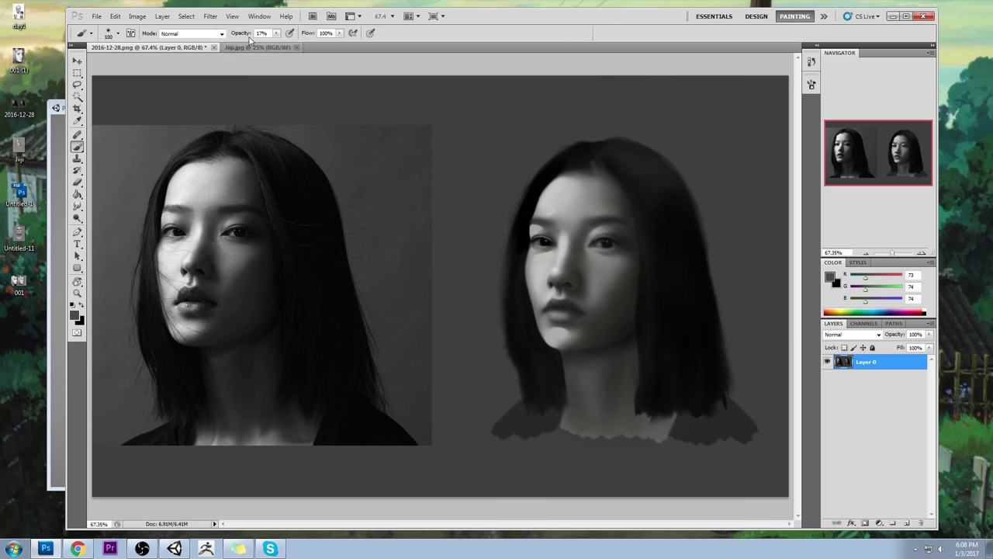
# Switch the brush mode to Darken and shade around the left eye with tones sampled from the eye and its lid
pyautogui.click(208, 33)
pyautogui.click(195, 80)
pyautogui.click(446, 42)
pyautogui.keyDown('alt'); pyautogui.click(546, 239); pyautogui.keyUp('alt')
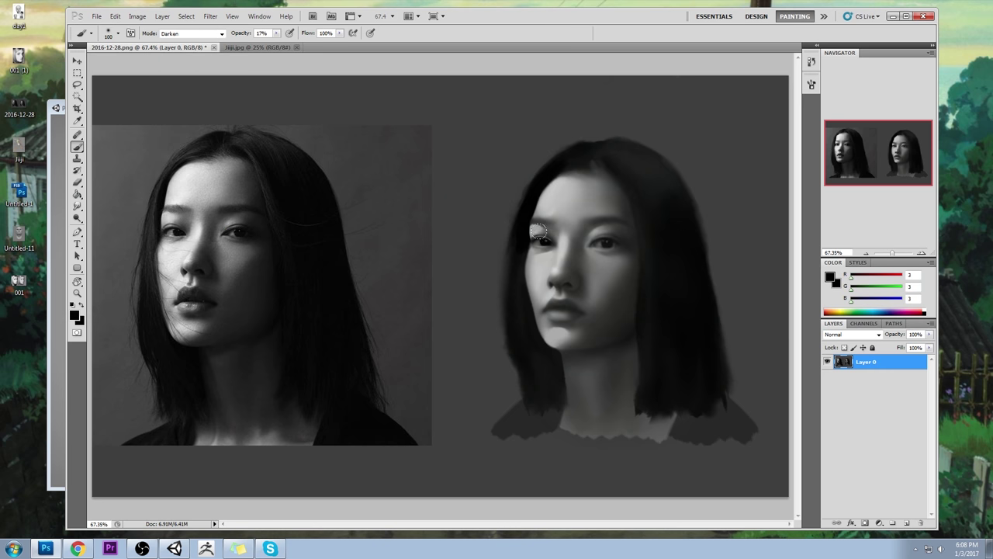
pyautogui.keyDown('alt'); pyautogui.click(545, 232); pyautogui.keyUp('alt')
# Raise the Darken brush's opacity to 50% and reduce its size to 60 px
pyautogui.click(276, 33)
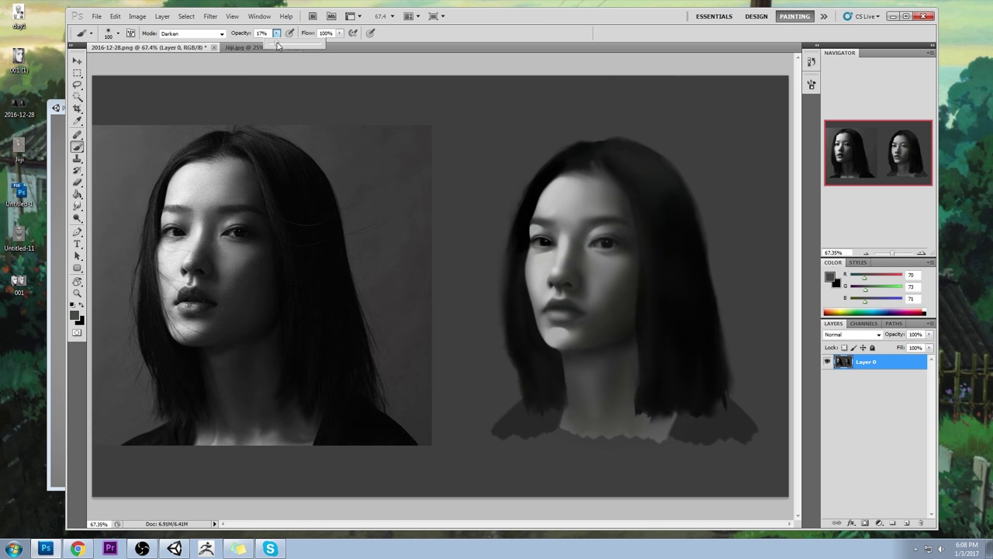
pyautogui.press('[')
pyautogui.press('[')
pyautogui.press('[')
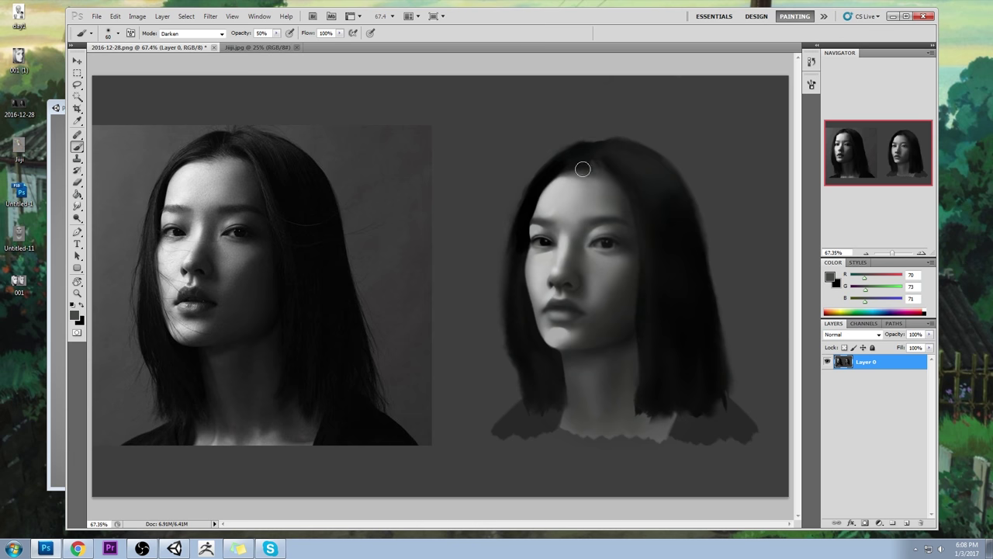
pyautogui.press('m')
pyautogui.rightClick(554, 171)
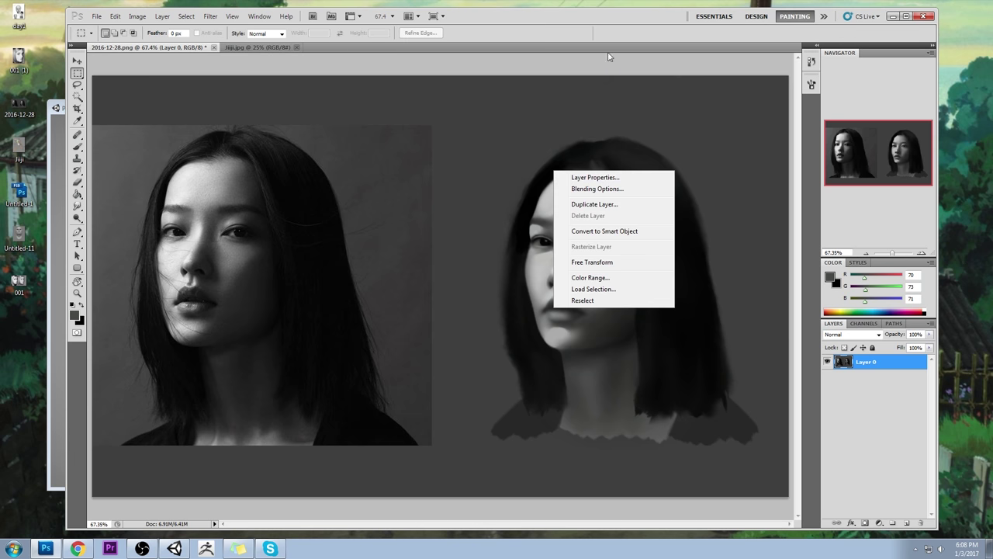
pyautogui.click(607, 62)
pyautogui.press('b')
# Darken the left eye's inner corner with dark tones sampled from the eye
pyautogui.keyDown('alt'); pyautogui.click(550, 240); pyautogui.keyUp('alt')
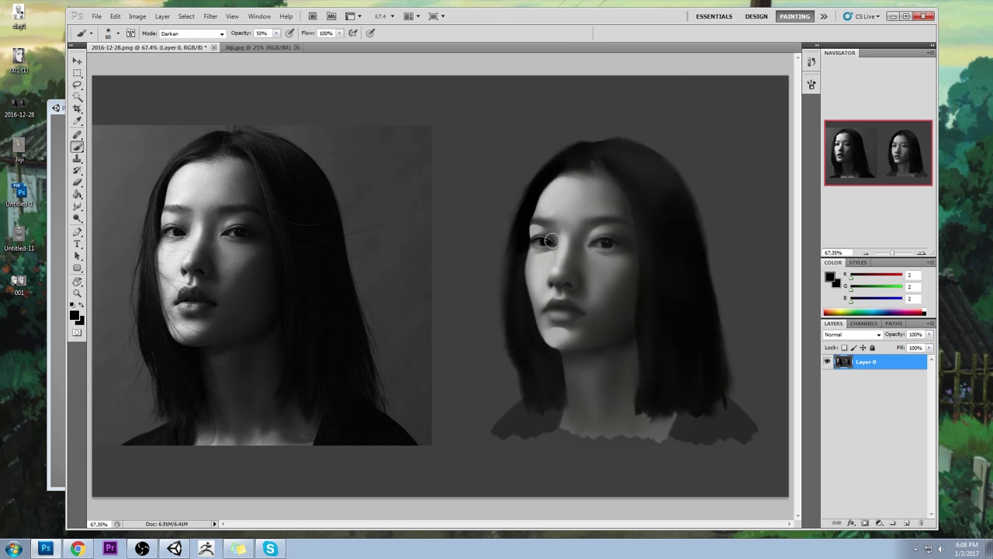
pyautogui.keyDown('alt'); pyautogui.click(551, 239); pyautogui.keyUp('alt')
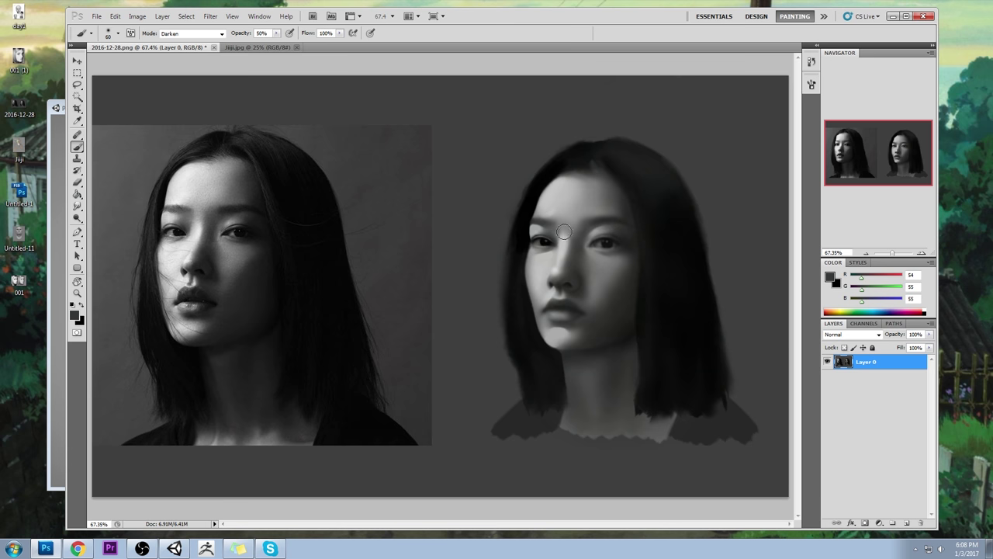
pyautogui.keyDown('alt'); pyautogui.click(553, 240); pyautogui.keyUp('alt')
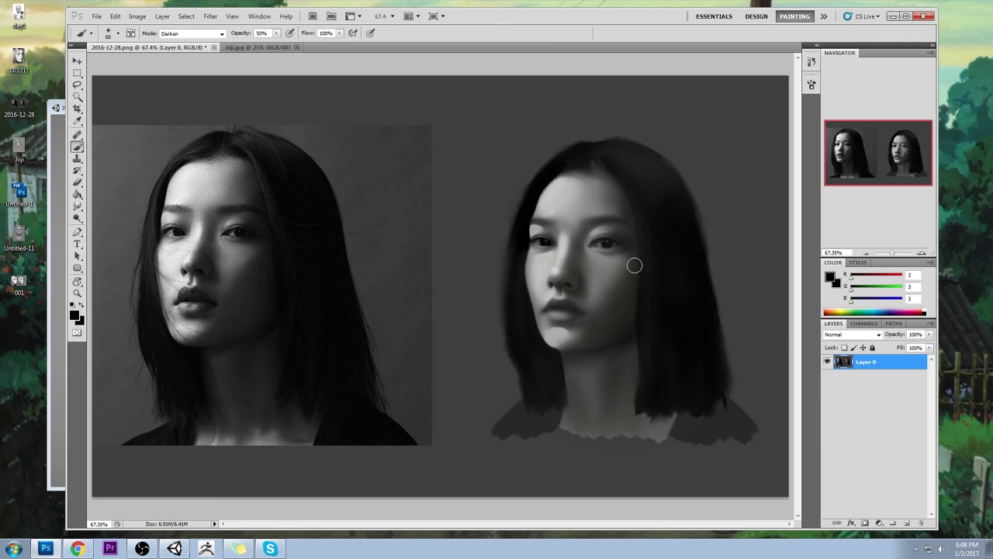
# Choose the 175 px textured brush in Normal mode at 100% opacity, reduce it to 10 px, and sample a light cheek tone beside the nose
pyautogui.hotkey('ctrl', 'space')
pyautogui.moveTo(530, 259); pyautogui.dragTo(595, 317)
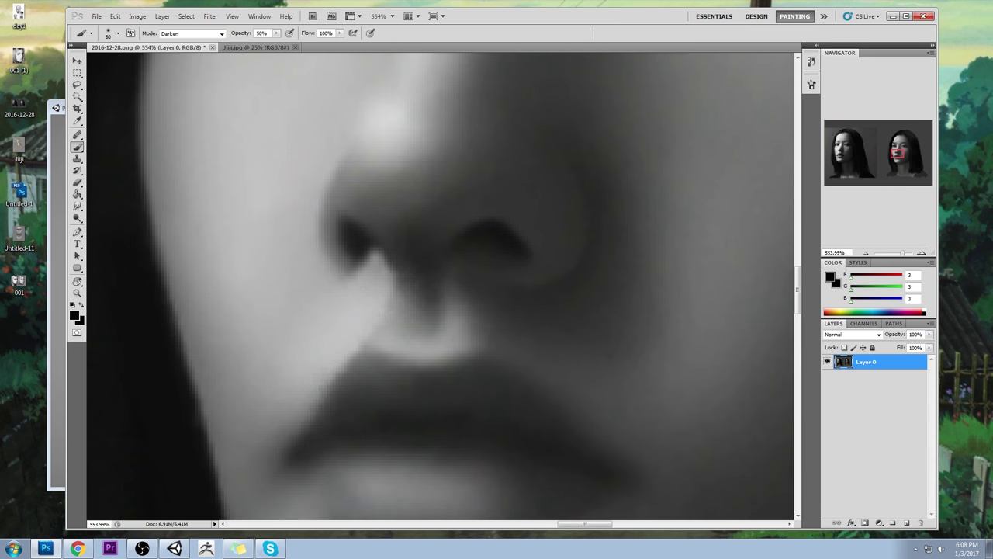
pyautogui.rightClick(385, 164)
pyautogui.click(436, 309)
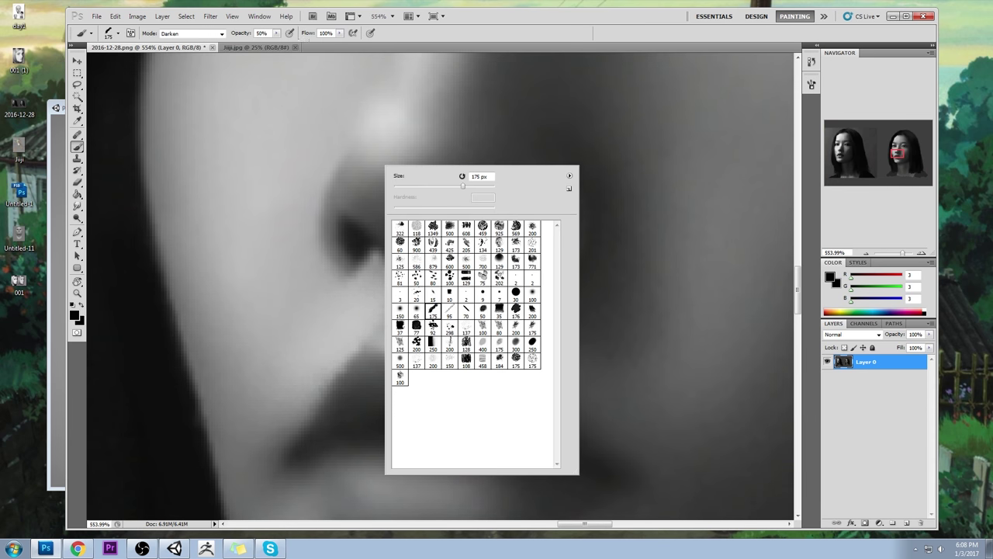
pyautogui.keyDown('alt'); pyautogui.click(313, 294); pyautogui.keyUp('alt')
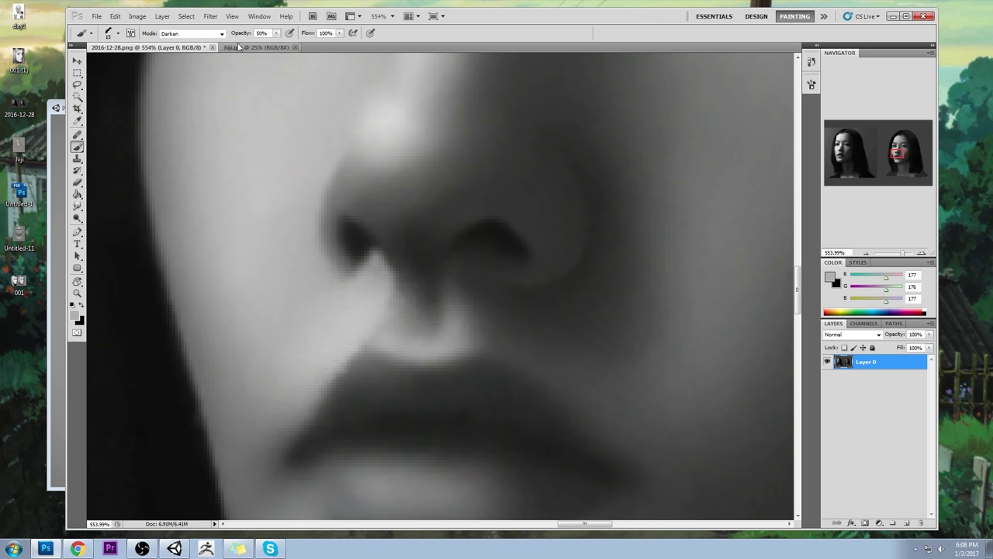
pyautogui.click(192, 33)
pyautogui.click(179, 33)
pyautogui.click(276, 32)
pyautogui.moveTo(280, 44); pyautogui.dragTo(333, 44)
pyautogui.click(302, 167)
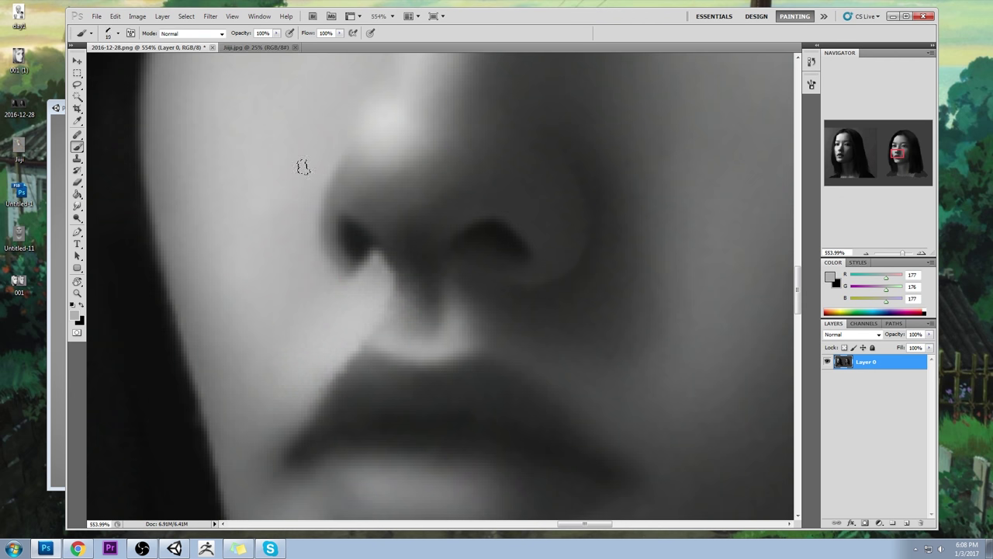
pyautogui.press('[')
pyautogui.moveTo(313, 159); pyautogui.dragTo(332, 284)
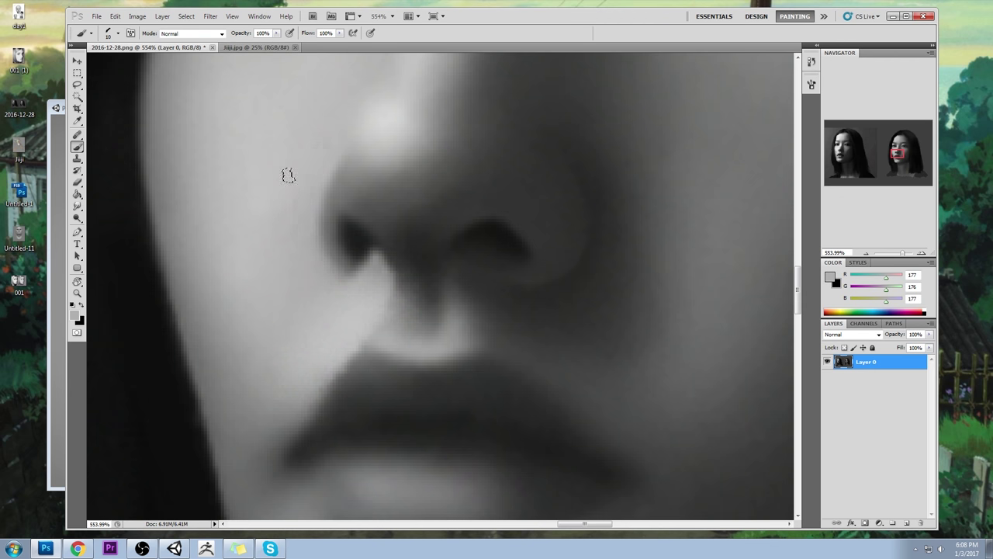
pyautogui.keyDown('alt'); pyautogui.click(261, 183); pyautogui.keyUp('alt')
pyautogui.moveTo(275, 216); pyautogui.dragTo(309, 304)
pyautogui.hotkey('ctrl', 'z')
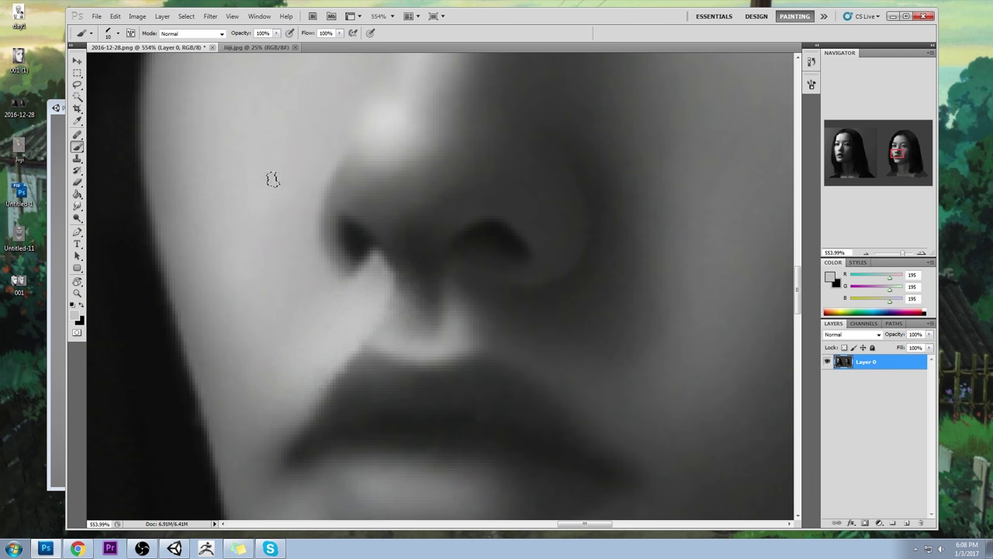
pyautogui.moveTo(286, 214); pyautogui.dragTo(309, 272)
pyautogui.hotkey('ctrl', 'z')
# Paint the cheek beside the nose's left wing with a light sampled cheek tone, sharpening the outer edge of the left nostril
pyautogui.keyDown('alt'); pyautogui.click(261, 199); pyautogui.keyUp('alt')
pyautogui.moveTo(278, 238); pyautogui.dragTo(296, 281)
pyautogui.moveTo(299, 212); pyautogui.dragTo(313, 270)
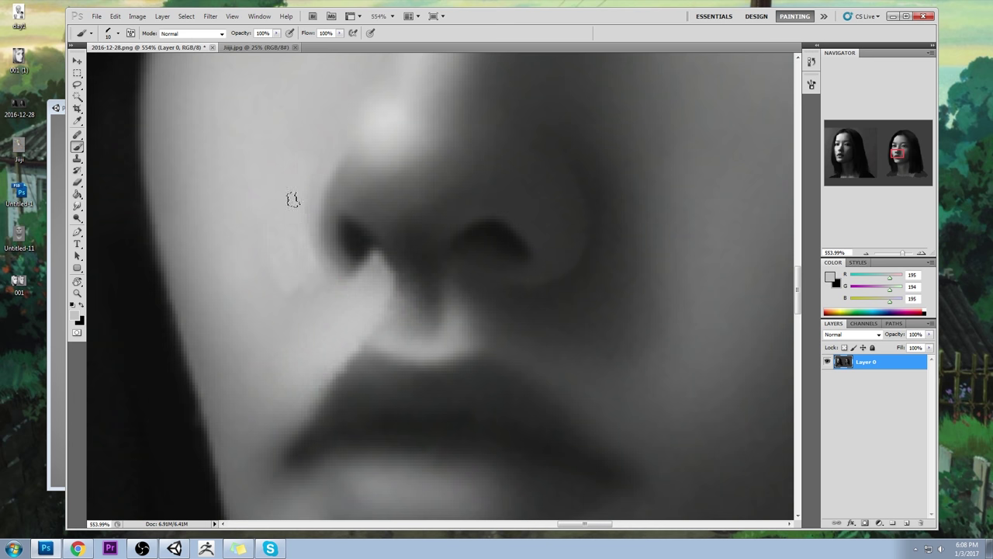
pyautogui.moveTo(304, 204)
pyautogui.mouseDown()
pyautogui.moveTo(320, 268)
pyautogui.moveTo(333, 270)
pyautogui.mouseUp()
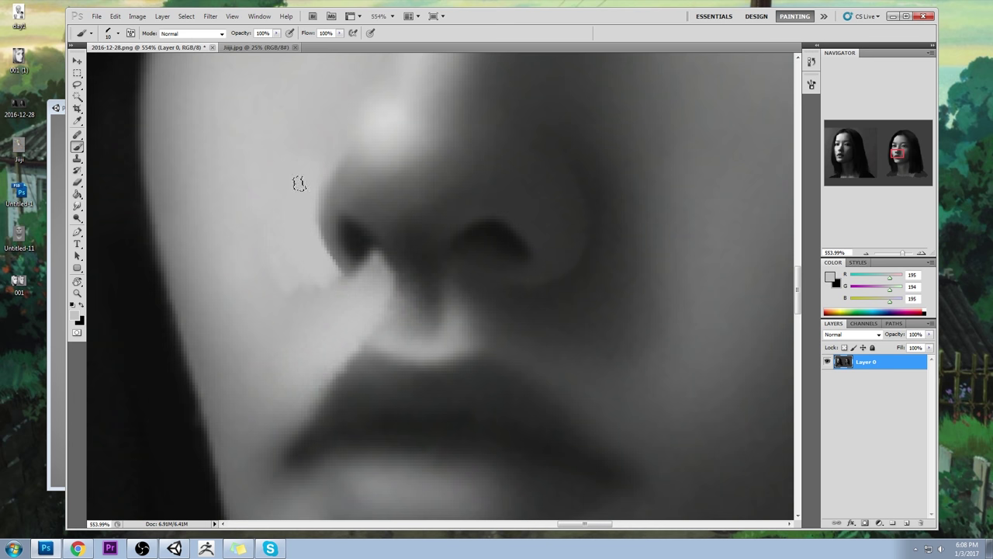
pyautogui.moveTo(299, 186)
pyautogui.mouseDown()
pyautogui.moveTo(325, 263)
pyautogui.moveTo(301, 300)
pyautogui.mouseUp()
pyautogui.moveTo(281, 278); pyautogui.dragTo(290, 304)
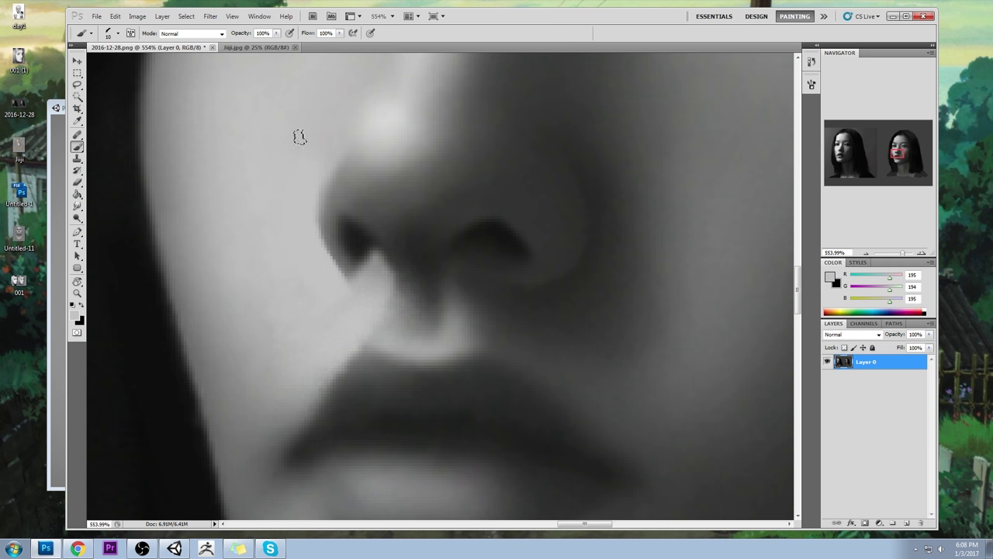
# Clean up the hair edge beside the left eye with near-black sampled from the hair, and check the whole portrait
pyautogui.hotkey('ctrl', '0')
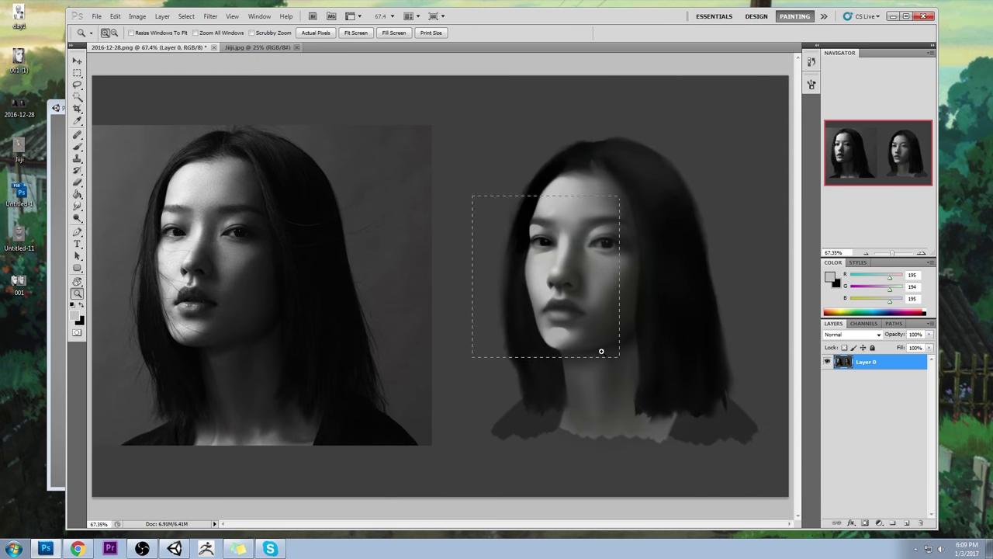
pyautogui.moveTo(600, 351); pyautogui.dragTo(600, 351)
pyautogui.press('b')
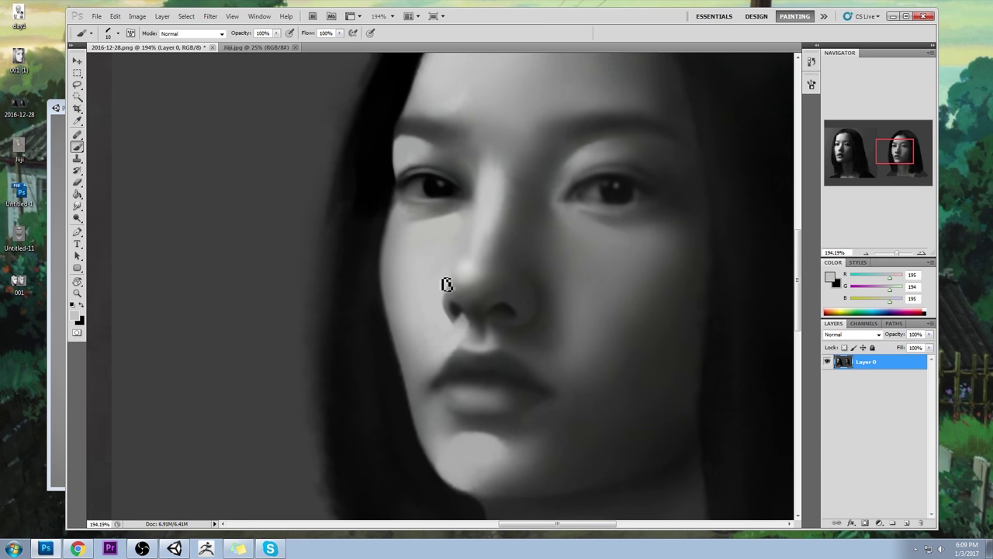
pyautogui.keyDown('alt'); pyautogui.click(457, 225); pyautogui.keyUp('alt')
pyautogui.keyDown('alt'); pyautogui.click(384, 180); pyautogui.keyUp('alt')
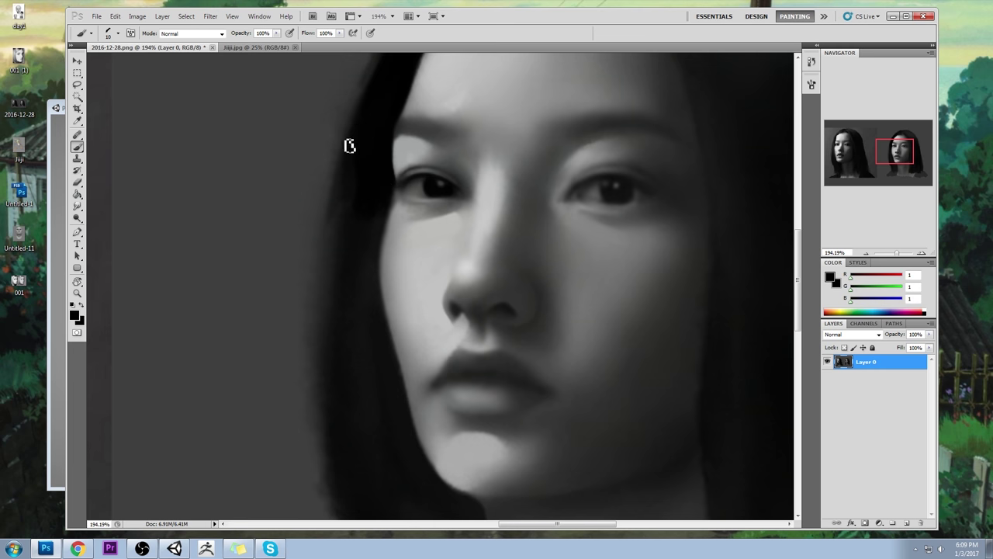
pyautogui.keyDown('alt'); pyautogui.click(383, 178); pyautogui.keyUp('alt')
pyautogui.moveTo(392, 187); pyautogui.dragTo(388, 223)
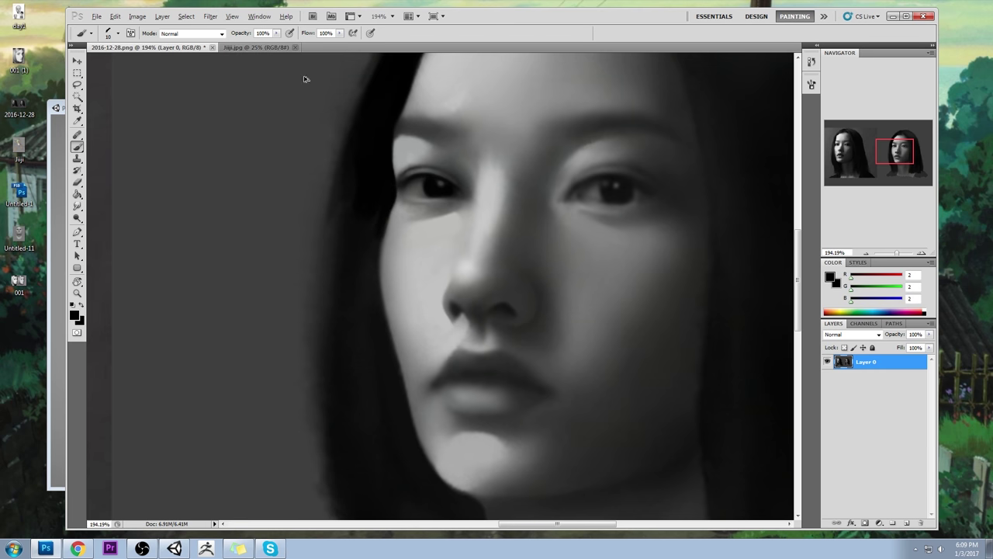
pyautogui.moveTo(860, 153)
pyautogui.mouseDown()
pyautogui.moveTo(843, 146)
pyautogui.moveTo(898, 147)
pyautogui.mouseUp()
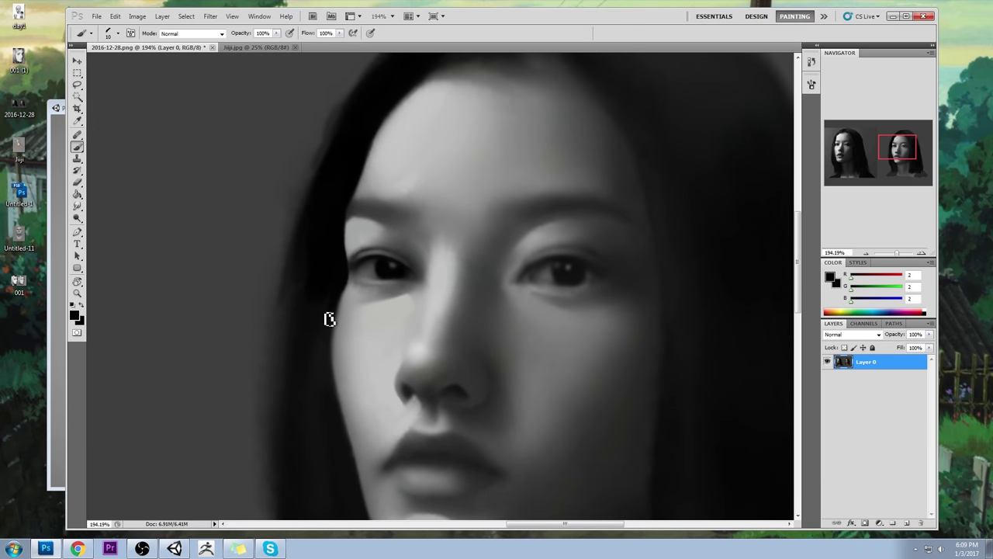
pyautogui.hotkey('ctrl', '0')
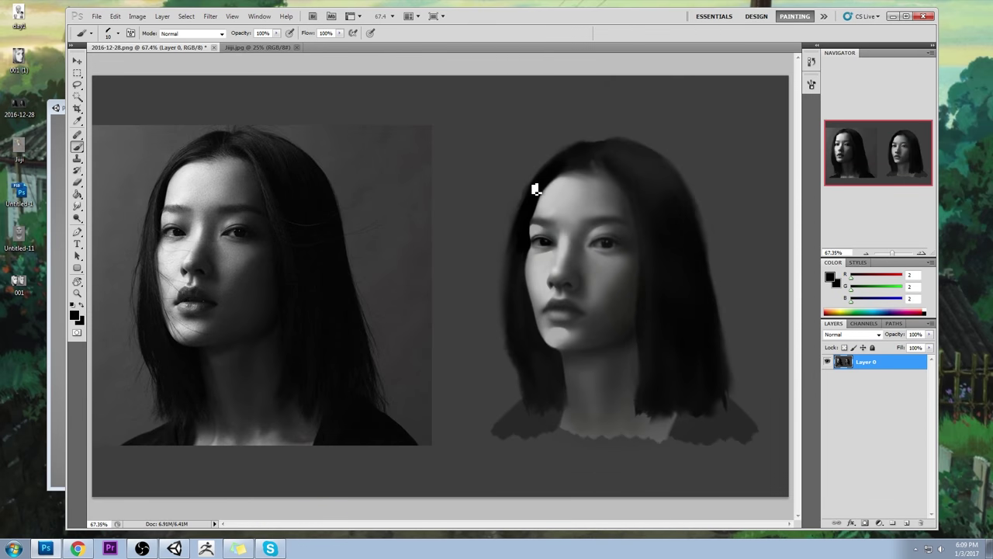
# Sample tones around the left eye and the right eye's upper lid and inner corner to compare their values
pyautogui.keyDown('alt'); pyautogui.click(541, 245); pyautogui.keyUp('alt')
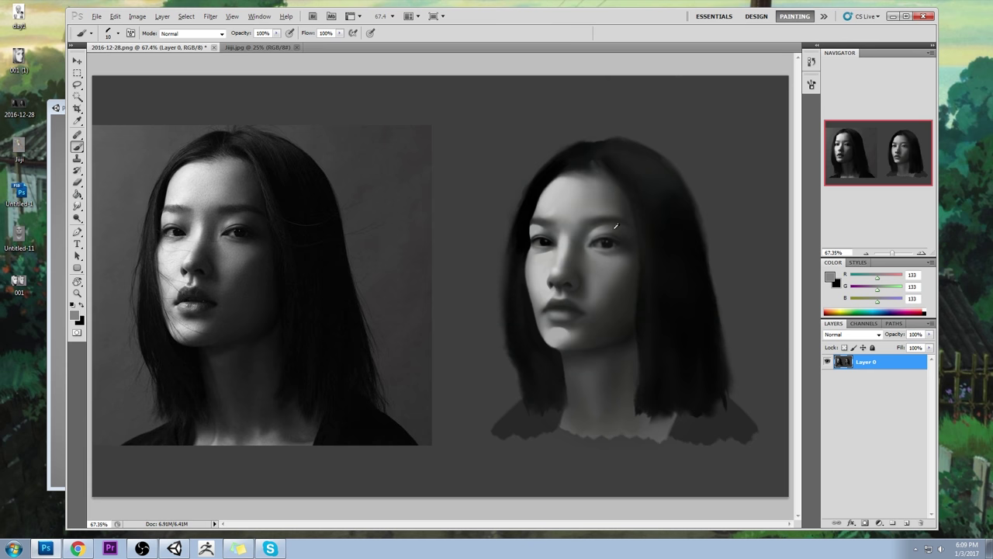
pyautogui.press('alt')
pyautogui.keyDown('alt'); pyautogui.click(597, 235); pyautogui.keyUp('alt')
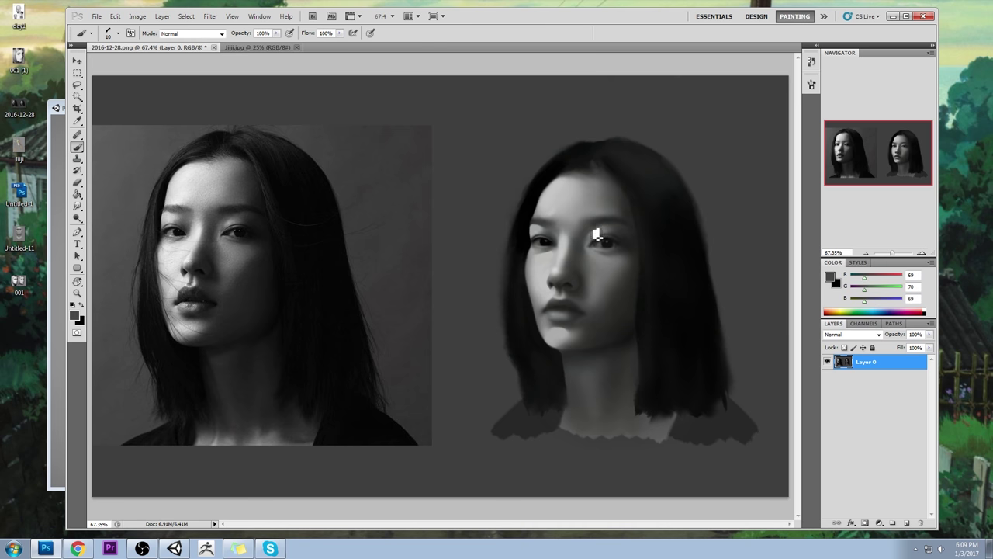
pyautogui.keyDown('alt'); pyautogui.click(589, 244); pyautogui.keyUp('alt')
pyautogui.keyDown('alt'); pyautogui.click(601, 232); pyautogui.keyUp('alt')
# Darken the right eye's upper lash line and inner corner with a smaller brush and near-black sampled from the left eye's upper lid
pyautogui.press('z')
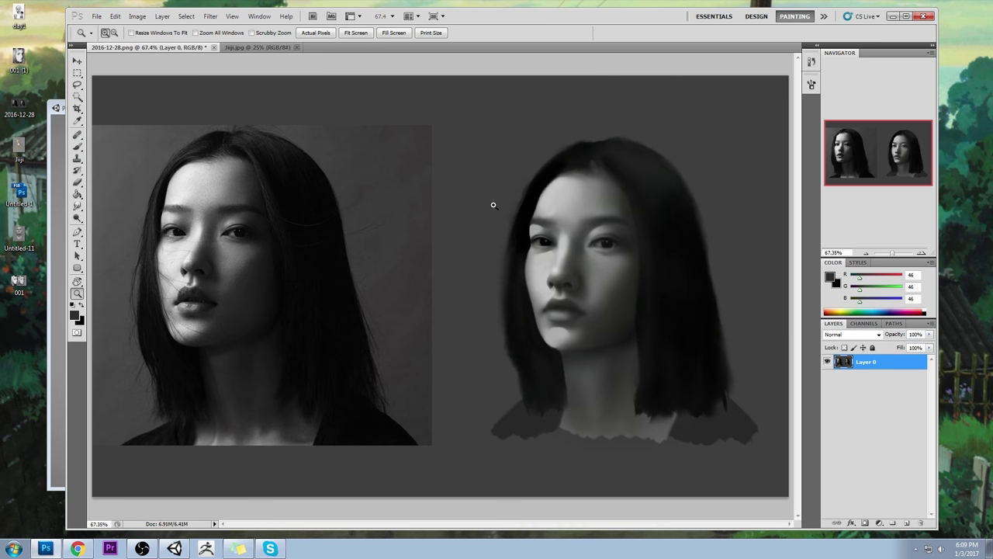
pyautogui.moveTo(494, 205); pyautogui.dragTo(659, 316)
pyautogui.click(659, 316)
pyautogui.press('b')
pyautogui.keyDown('alt'); pyautogui.click(330, 218); pyautogui.keyUp('alt')
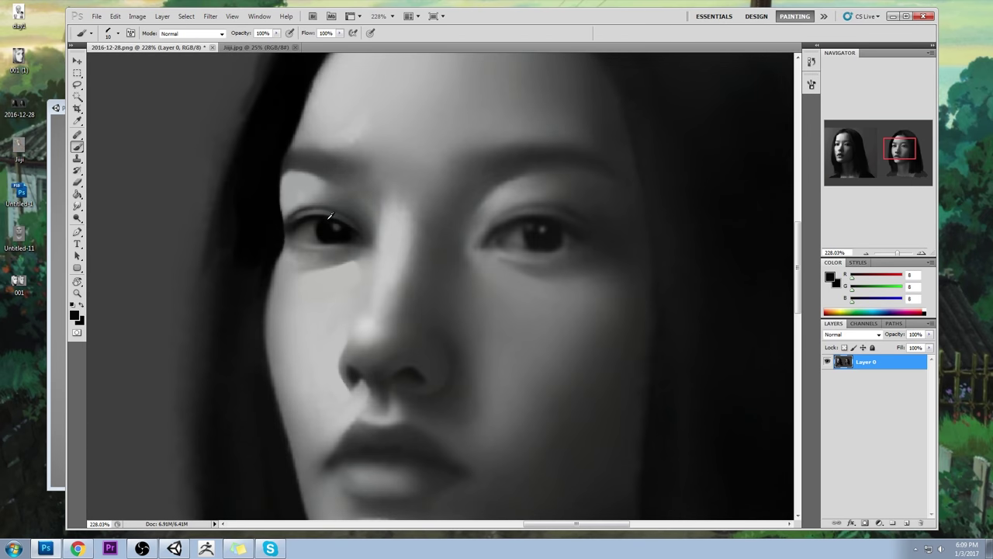
pyautogui.press('[')
pyautogui.press('[')
pyautogui.moveTo(512, 228); pyautogui.dragTo(488, 245)
pyautogui.press(']')
pyautogui.press(']')
pyautogui.press(']')
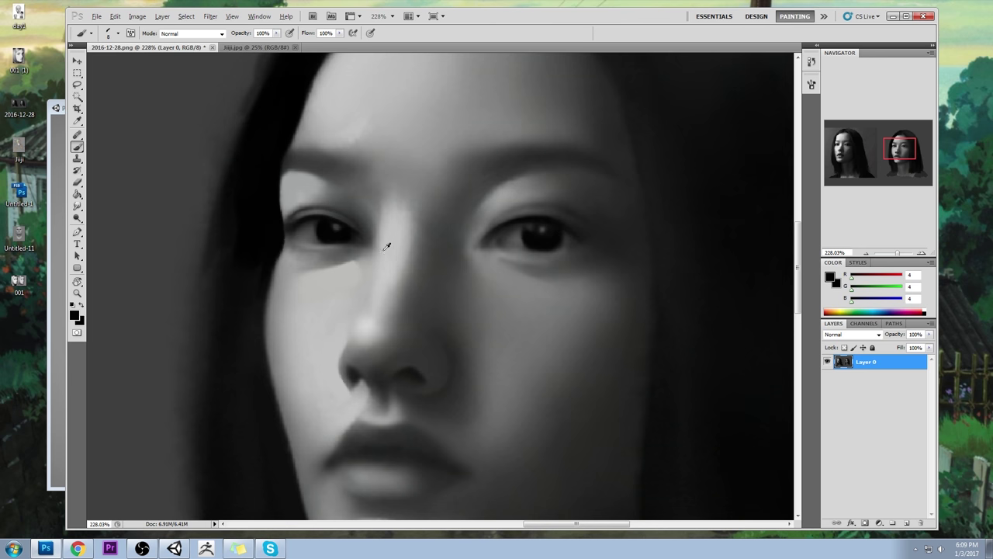
# Sample the light tone below the left eye, check the reference eyes, and paint a thin 2 px highlight along the left eye's lower lid
pyautogui.keyDown('alt'); pyautogui.click(342, 271); pyautogui.keyUp('alt')
pyautogui.click(838, 145)
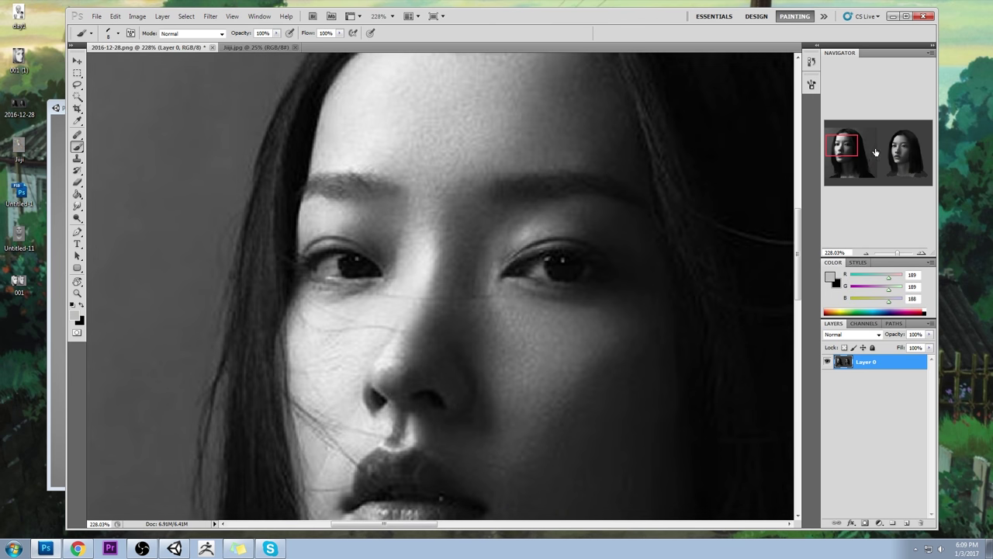
pyautogui.click(898, 147)
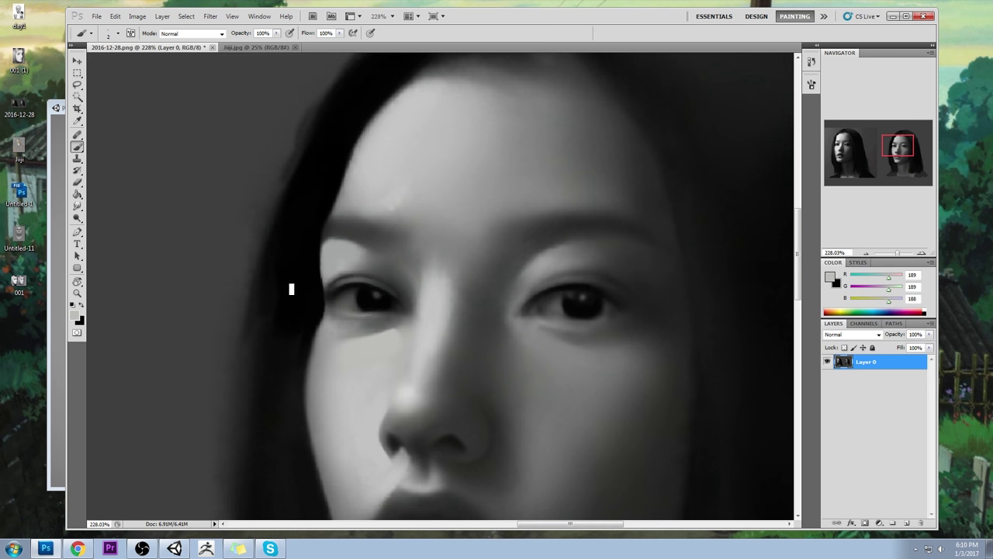
pyautogui.moveTo(387, 320)
pyautogui.mouseDown()
pyautogui.moveTo(350, 318)
pyautogui.moveTo(375, 321)
pyautogui.mouseUp()
# Add a new layer and choose the 100 px soft brush with near-black sampled from the left eye
pyautogui.moveTo(579, 350); pyautogui.dragTo(545, 230)
pyautogui.keyDown('alt'); pyautogui.click(554, 191); pyautogui.keyUp('alt')
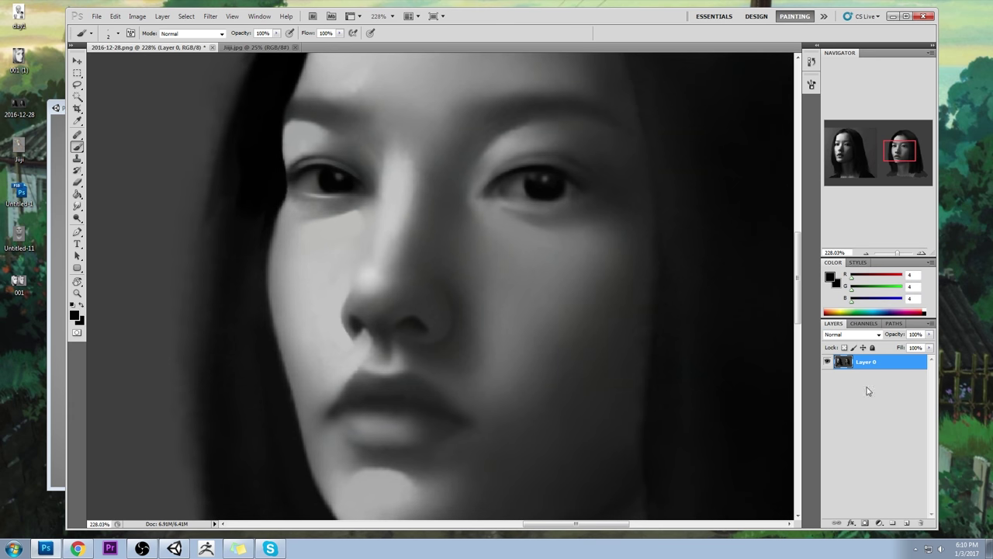
pyautogui.click(908, 526)
pyautogui.rightClick(534, 182)
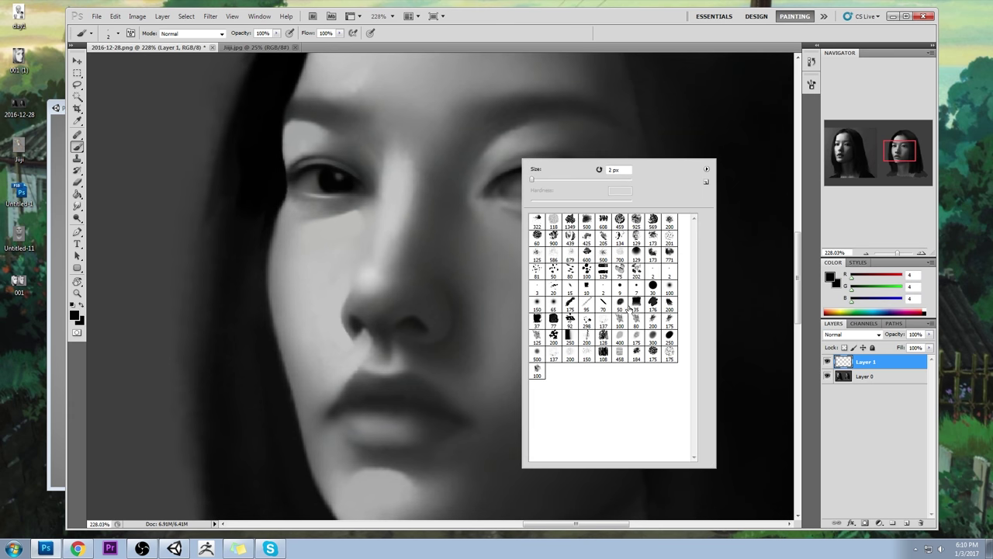
pyautogui.click(675, 288)
pyautogui.keyDown('alt'); pyautogui.click(338, 171); pyautogui.keyUp('alt')
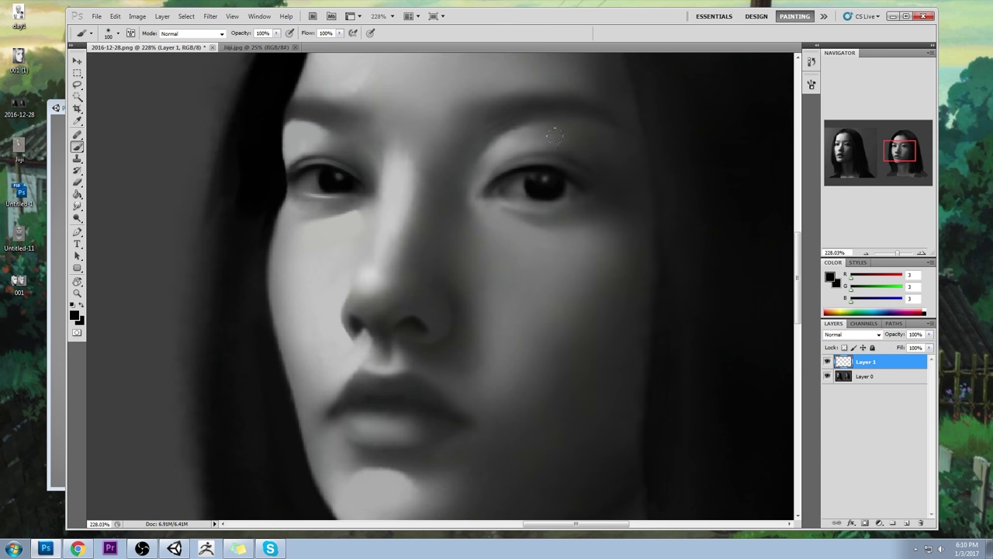
# Shade the right eye's upper lid on the new layer with the soft brush at 50 px and 28% opacity
pyautogui.moveTo(578, 174)
pyautogui.mouseDown()
pyautogui.moveTo(547, 154)
pyautogui.moveTo(500, 172)
pyautogui.mouseUp()
pyautogui.hotkey('ctrl', 'z')
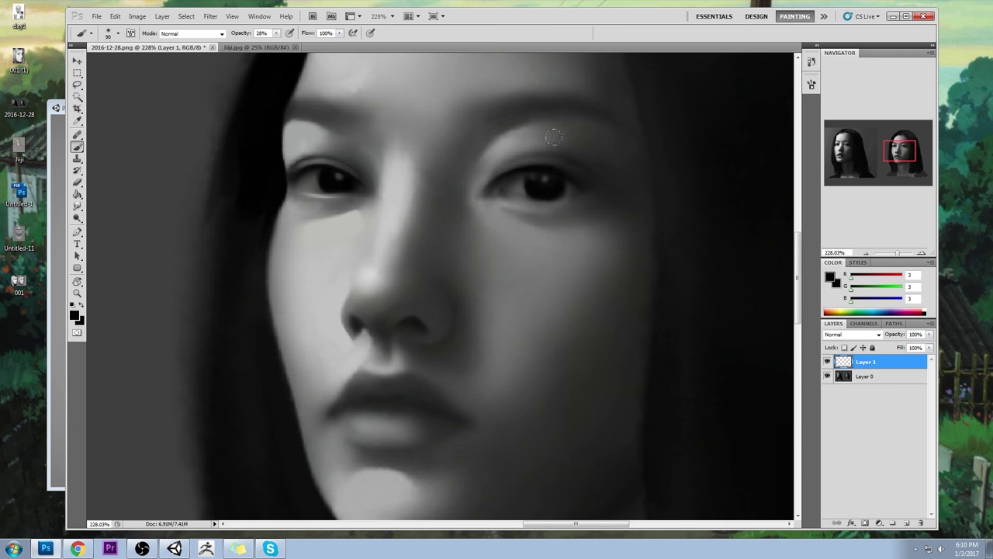
pyautogui.moveTo(563, 147); pyautogui.dragTo(493, 161)
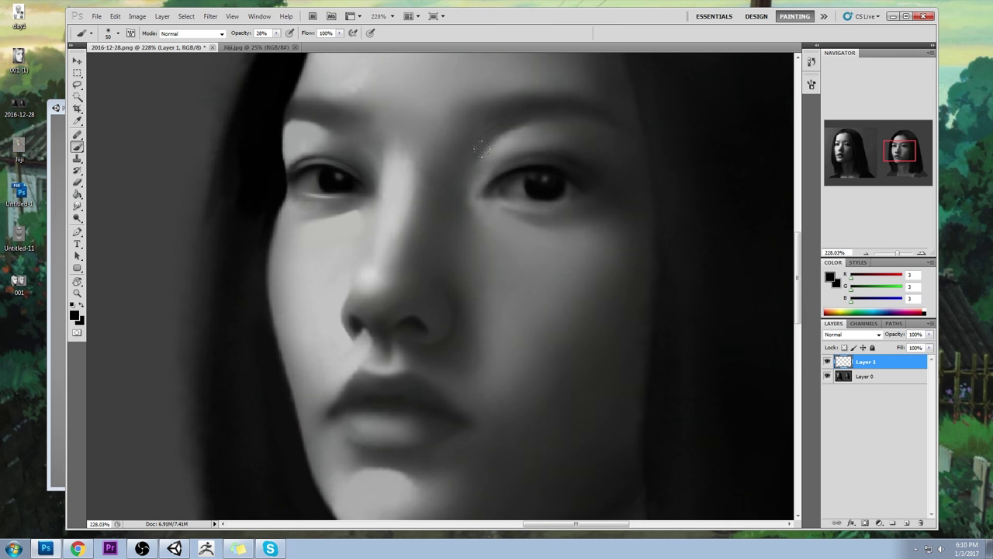
# Erase the excess lid shading above and below the right eye's crease with the 15 px Eraser, leaving a thin fold line
pyautogui.press('e')
pyautogui.moveTo(544, 135)
pyautogui.mouseDown()
pyautogui.moveTo(470, 169)
pyautogui.moveTo(545, 130)
pyautogui.moveTo(463, 200)
pyautogui.moveTo(535, 136)
pyautogui.moveTo(464, 194)
pyautogui.moveTo(501, 160)
pyautogui.moveTo(556, 136)
pyautogui.mouseUp()
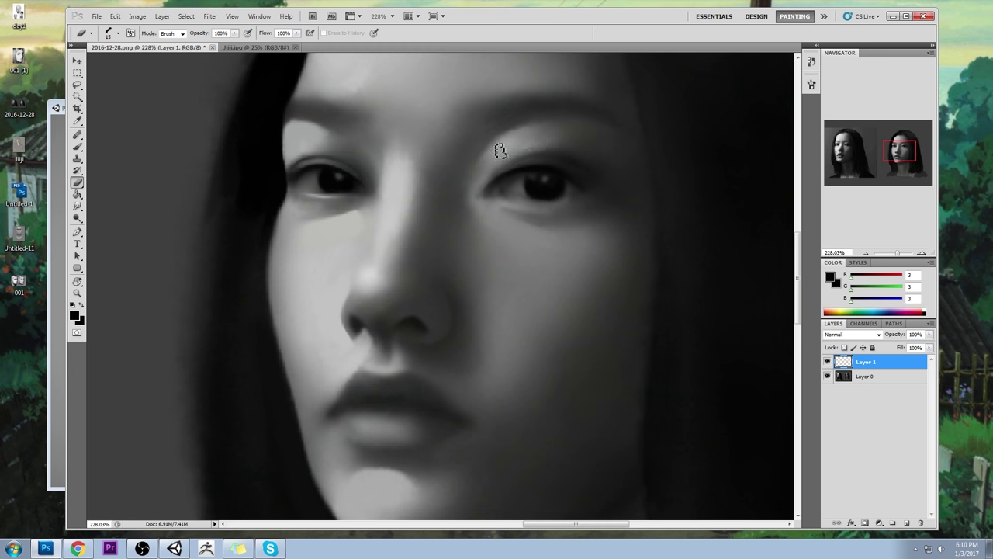
pyautogui.moveTo(502, 151); pyautogui.dragTo(577, 138)
pyautogui.hotkey('ctrl', 'alt', 'z')
pyautogui.hotkey('ctrl', 'alt', 'z')
pyautogui.moveTo(559, 169); pyautogui.dragTo(496, 183)
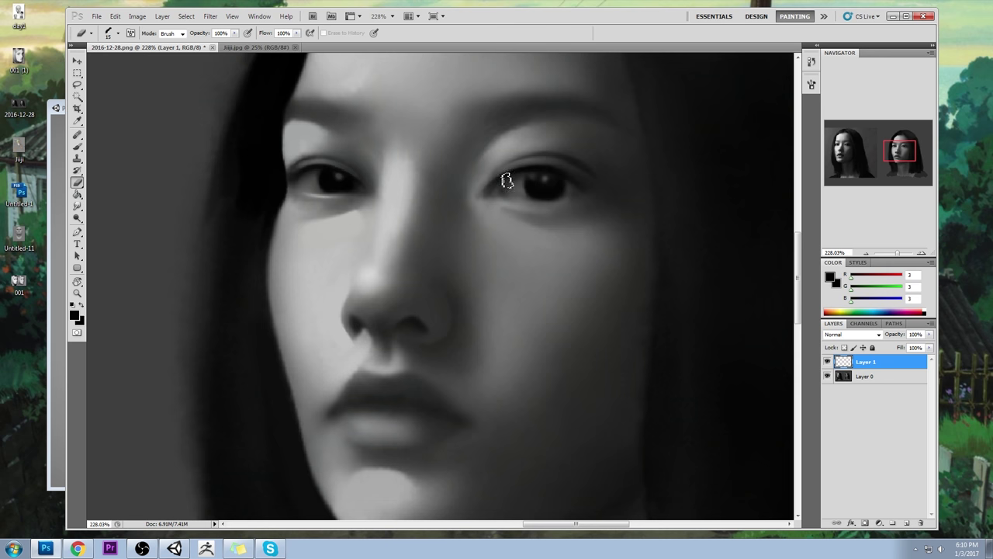
# Refine the right eye's lash line and lid crease at 28% opacity with dark tones sampled from both eyes
pyautogui.press('b')
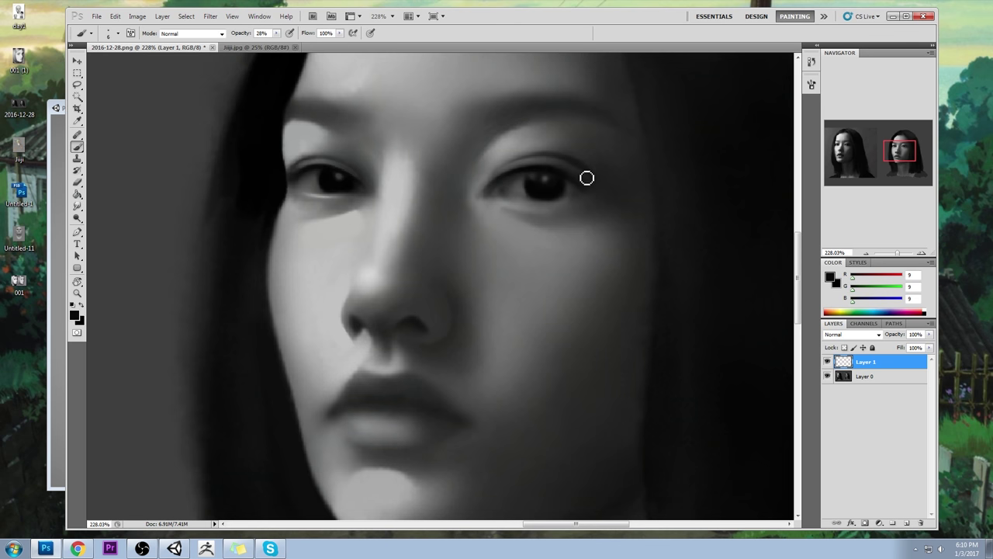
pyautogui.hotkey('ctrl', '0')
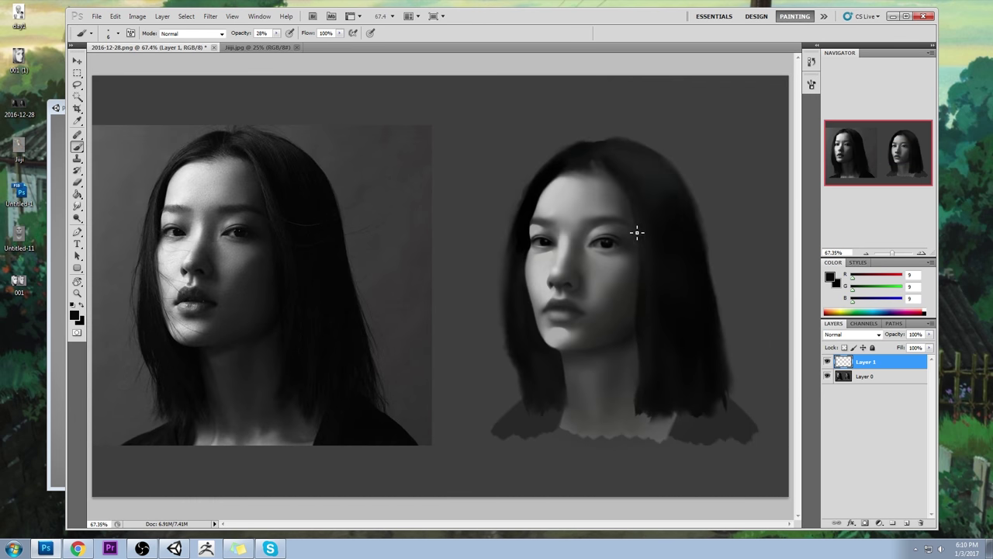
pyautogui.moveTo(507, 200); pyautogui.dragTo(671, 304)
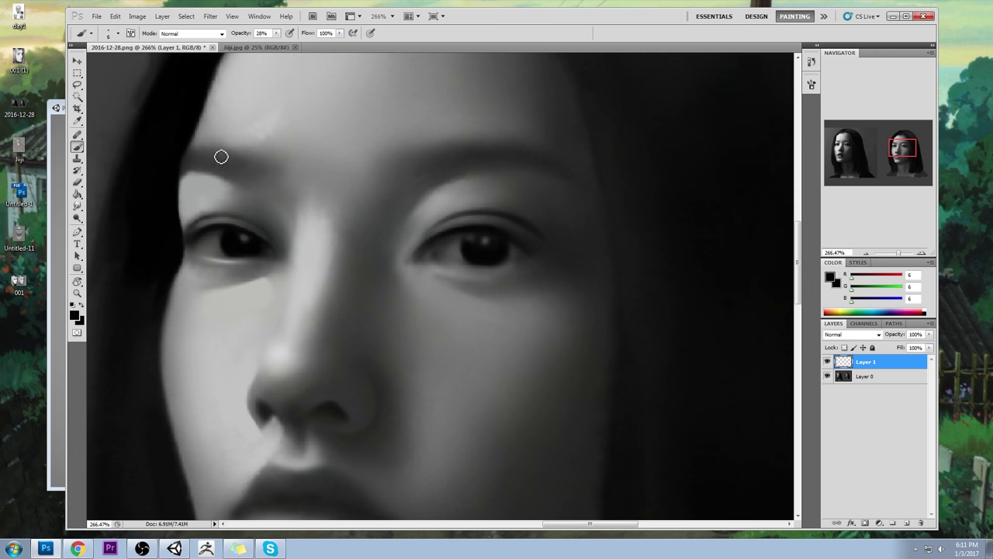
pyautogui.keyDown('alt'); pyautogui.click(239, 243); pyautogui.keyUp('alt')
pyautogui.keyDown('alt'); pyautogui.click(505, 236); pyautogui.keyUp('alt')
pyautogui.keyDown('alt'); pyautogui.click(476, 225); pyautogui.keyUp('alt')
pyautogui.keyDown('alt'); pyautogui.click(475, 225); pyautogui.keyUp('alt')
# Refine the right eye's lower lid with tones sampled from its rim and from below the left eye, and check the whole portrait
pyautogui.keyDown('alt'); pyautogui.click(487, 269); pyautogui.keyUp('alt')
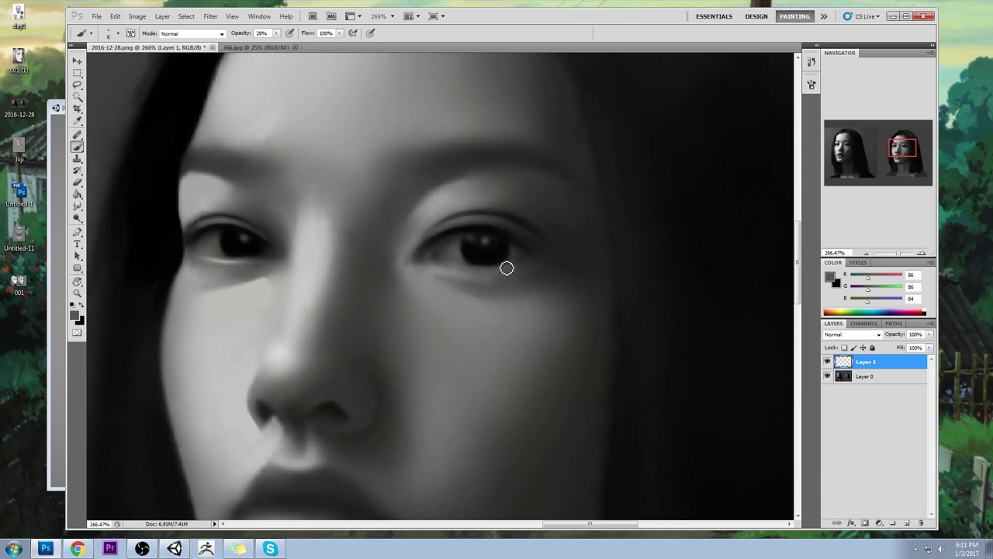
pyautogui.keyDown('alt'); pyautogui.click(255, 288); pyautogui.keyUp('alt')
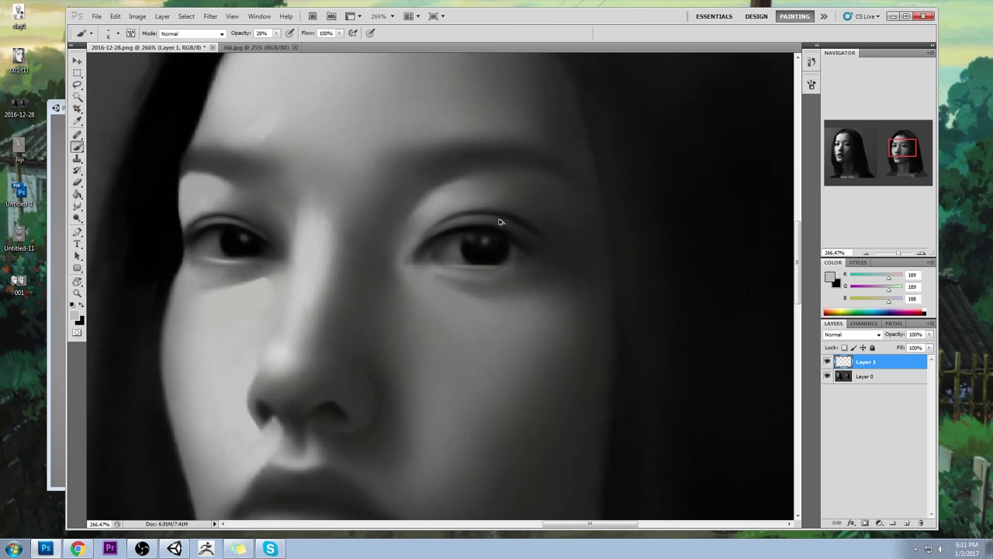
pyautogui.hotkey('ctrl', '0')
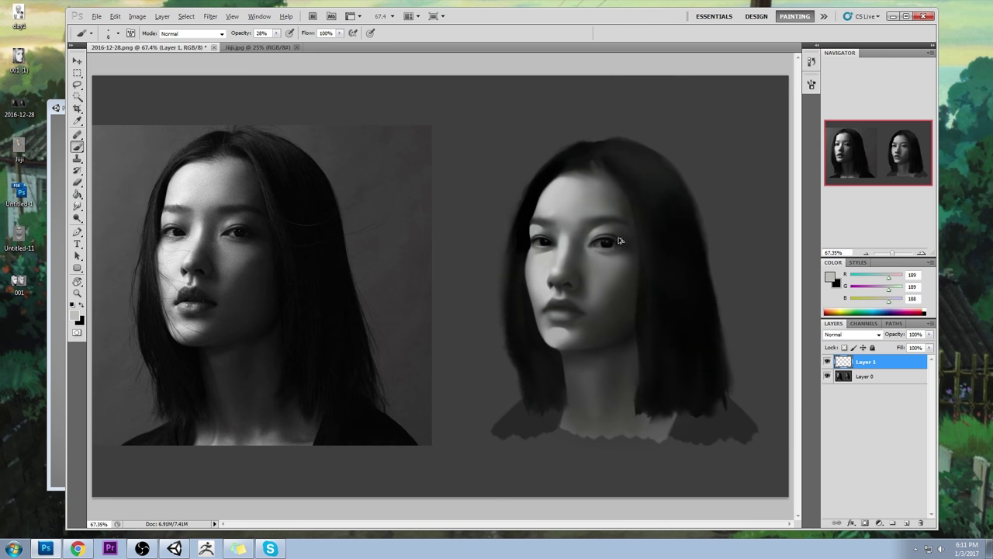
pyautogui.keyDown('alt'); pyautogui.click(542, 245); pyautogui.keyUp('alt')
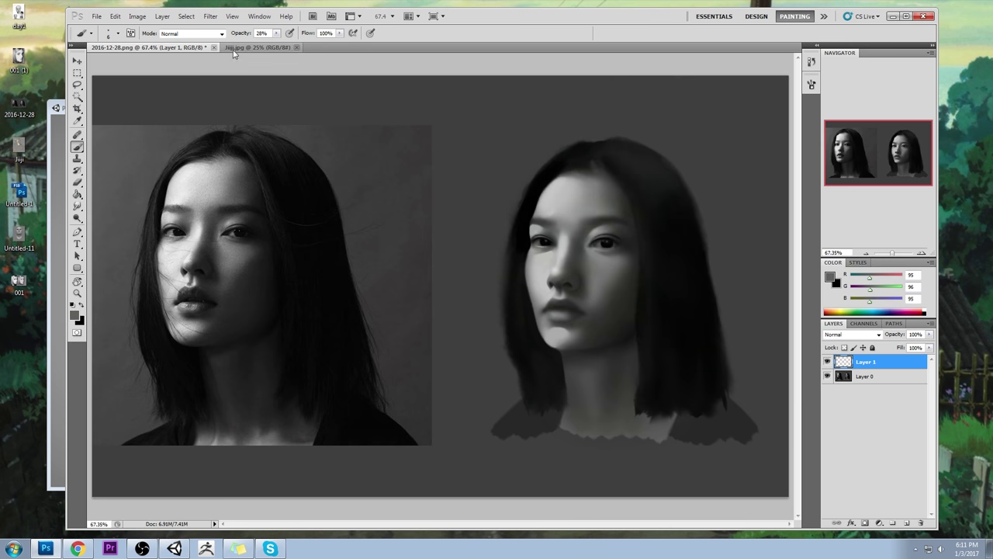
pyautogui.click(211, 15)
pyautogui.click(221, 76)
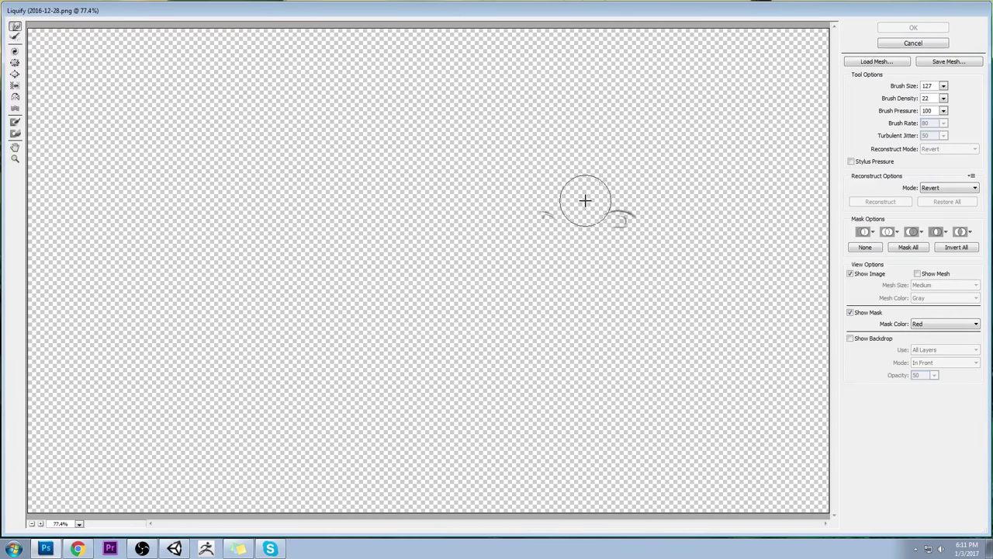
pyautogui.click(911, 44)
# Merge Layer 1 down into Layer 0, and reshape the painted portrait's left eye and brow with Liquify at brush size 105
pyautogui.rightClick(877, 363)
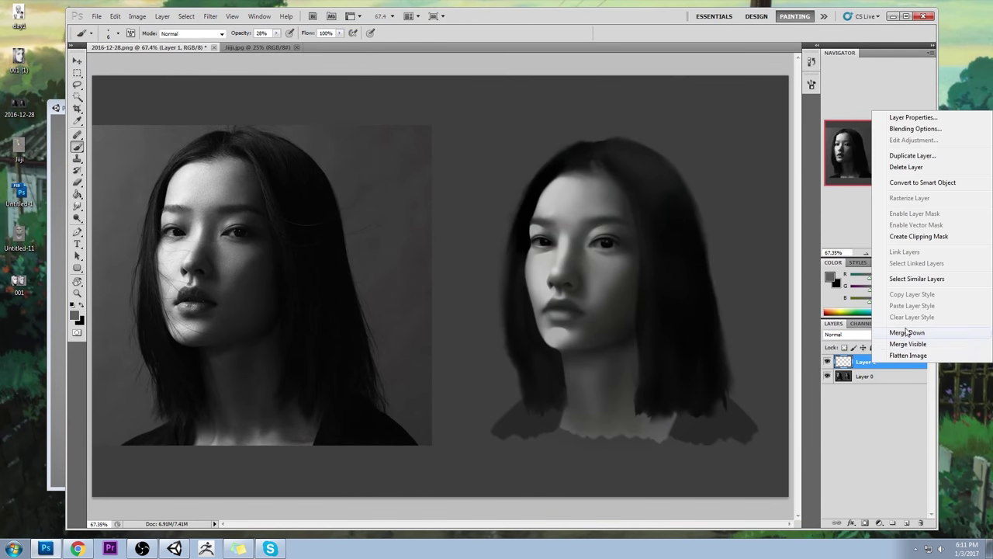
pyautogui.click(911, 333)
pyautogui.click(211, 15)
pyautogui.click(225, 76)
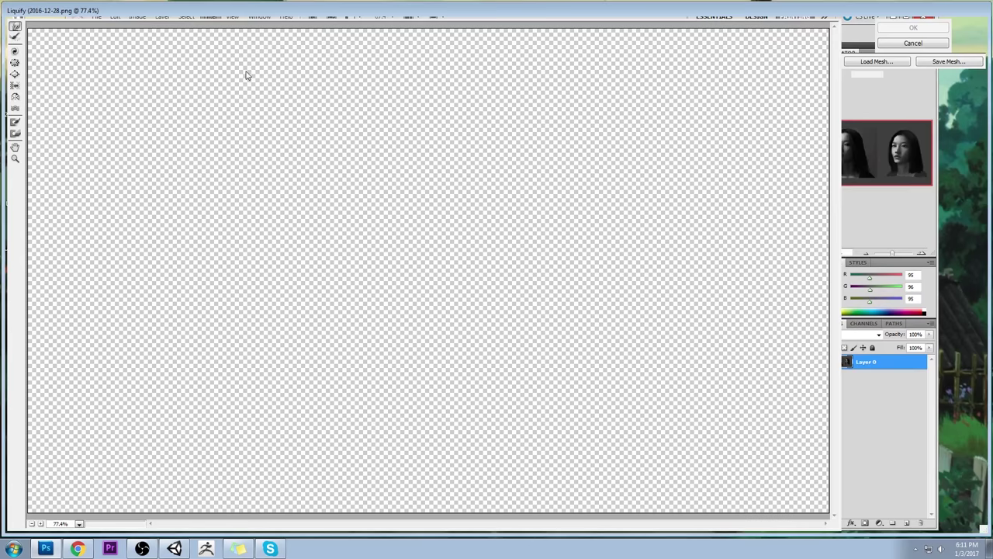
pyautogui.click(944, 87)
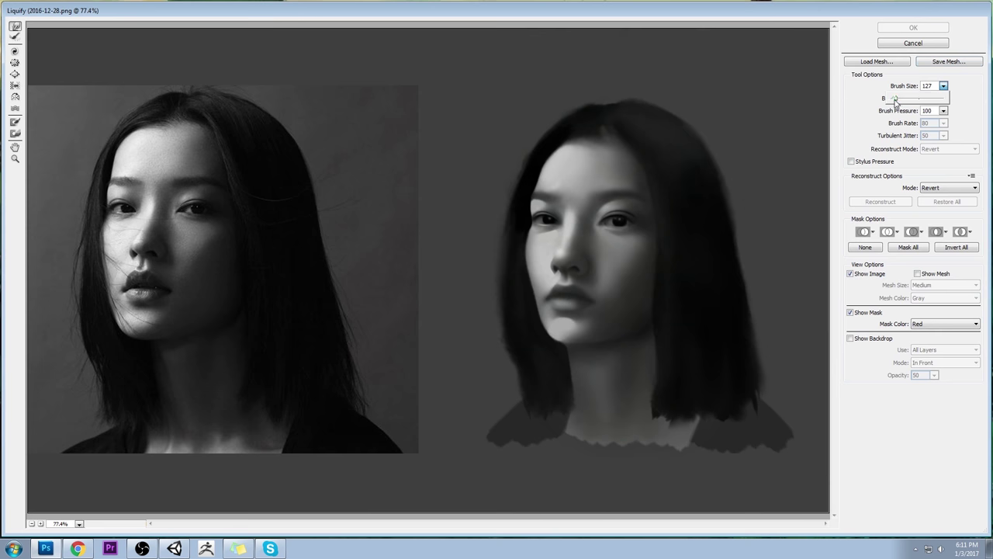
pyautogui.click(539, 231)
pyautogui.moveTo(539, 231); pyautogui.dragTo(536, 230)
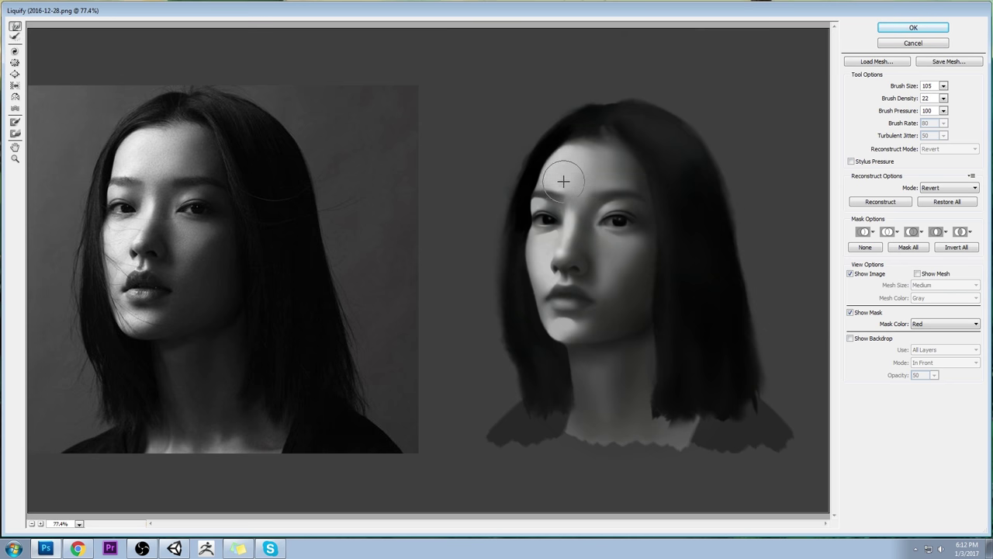
pyautogui.moveTo(564, 181)
pyautogui.mouseDown()
pyautogui.moveTo(523, 188)
pyautogui.moveTo(543, 194)
pyautogui.mouseUp()
pyautogui.click(913, 28)
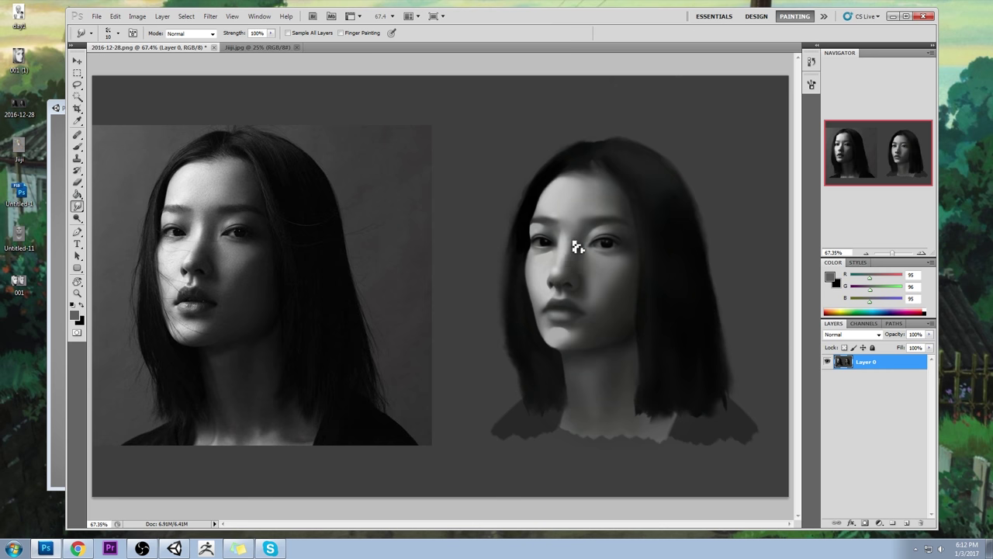
# Set the Smudge strength to 28%, and brush light tones sampled from the nose bridge down its highlight with a smaller brush at 28% opacity
pyautogui.click(269, 34)
pyautogui.click(232, 46)
pyautogui.press('b')
pyautogui.keyDown('alt'); pyautogui.click(567, 242); pyautogui.keyUp('alt')
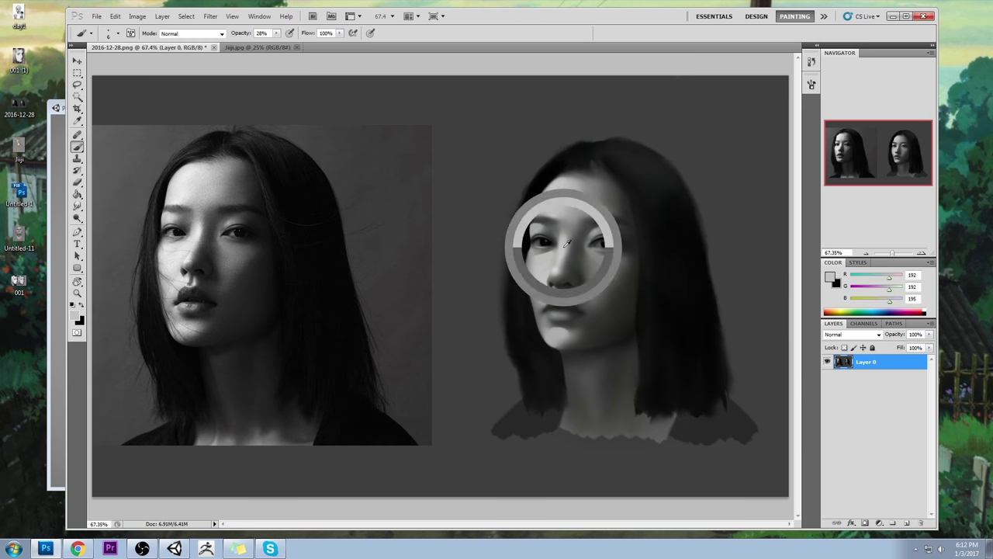
pyautogui.rightClick(525, 115)
pyautogui.click(576, 258)
pyautogui.click(606, 31)
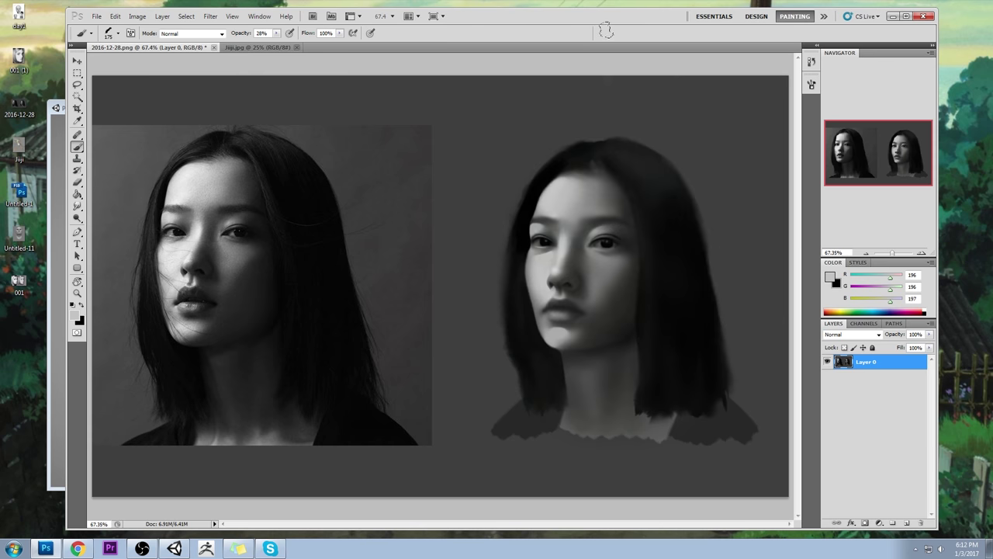
pyautogui.press('[')
pyautogui.press('[')
pyautogui.press('[')
pyautogui.press('[')
pyautogui.press('[')
pyautogui.press('[')
pyautogui.press('[')
pyautogui.press('[')
pyautogui.press('[')
pyautogui.press('[')
pyautogui.press('[')
pyautogui.press('[')
pyautogui.moveTo(564, 240); pyautogui.dragTo(563, 255)
pyautogui.keyDown('alt'); pyautogui.click(548, 257); pyautogui.keyUp('alt')
pyautogui.keyDown('alt'); pyautogui.click(563, 247); pyautogui.keyUp('alt')
pyautogui.hotkey('ctrl', 'space')
pyautogui.moveTo(518, 261); pyautogui.dragTo(613, 317)
pyautogui.click(77, 96)
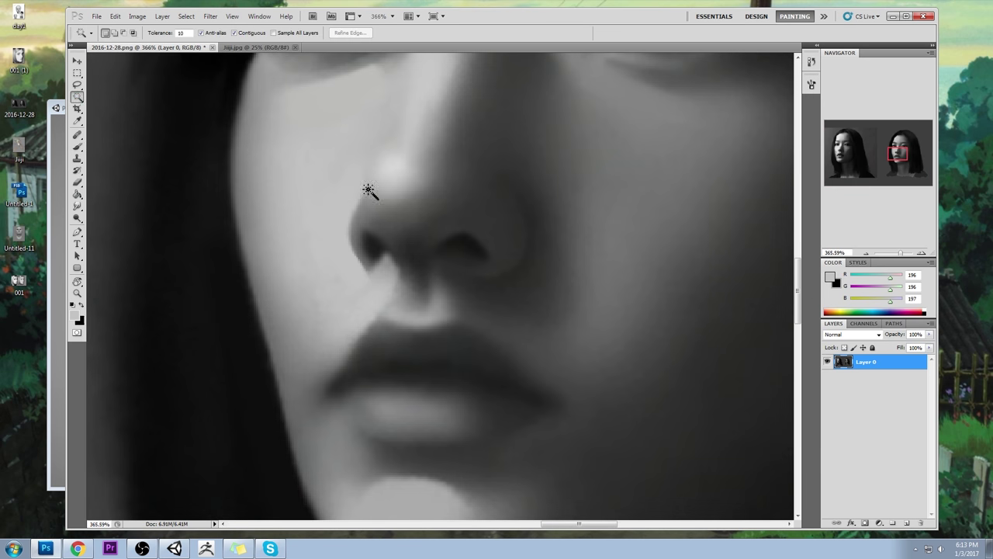
pyautogui.click(473, 241)
pyautogui.hotkey('ctrl', 'd')
# Set up the soft 100 px brush at 28% opacity with a near-black tone sampled from the portrait's left pupil
pyautogui.press('b')
pyautogui.rightClick(435, 194)
pyautogui.click(580, 343)
pyautogui.press('space')
pyautogui.moveTo(433, 162); pyautogui.dragTo(458, 289)
pyautogui.keyDown('alt'); pyautogui.click(357, 140); pyautogui.keyUp('alt')
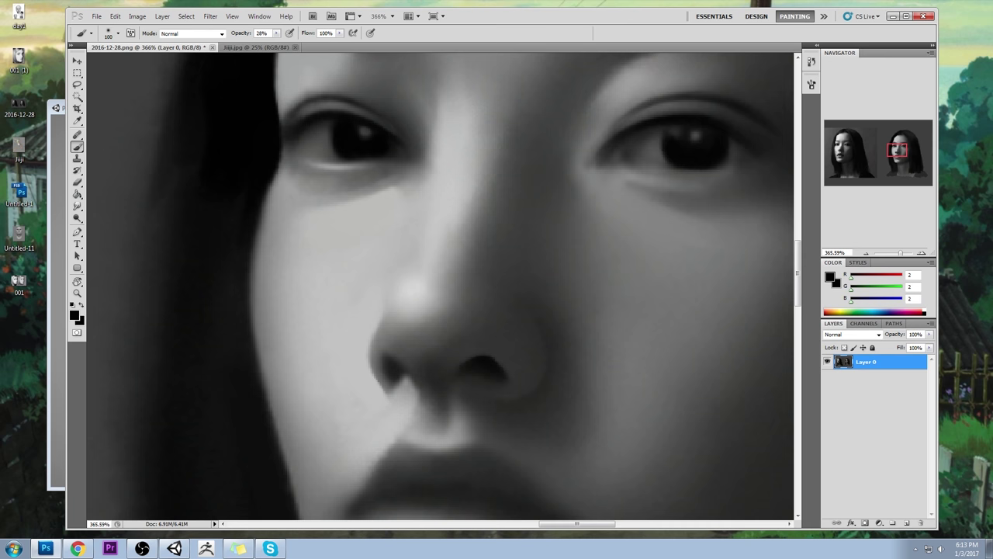
pyautogui.hotkey('ctrl', '0')
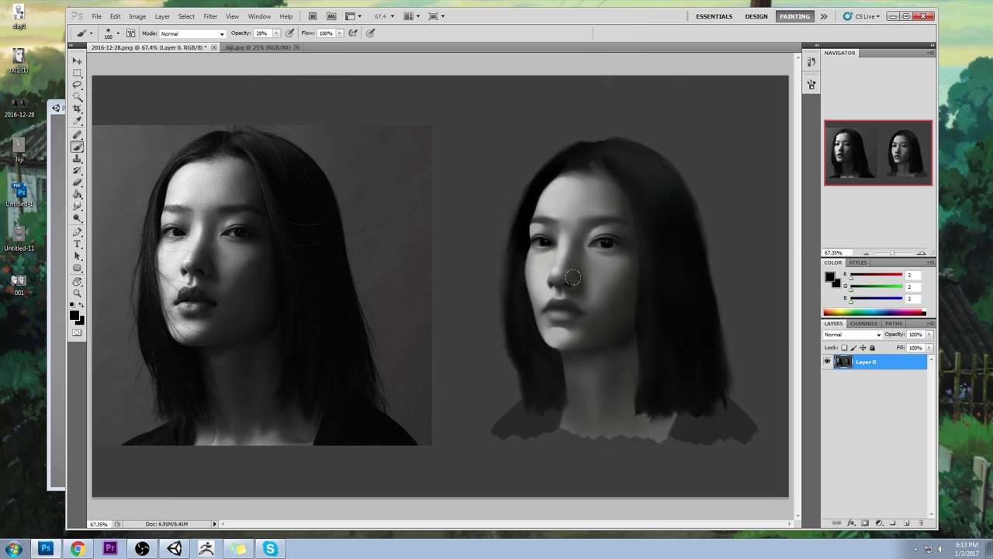
# Switch to the Smudge tool at 28% strength for blending the painted portrait
pyautogui.press('m')
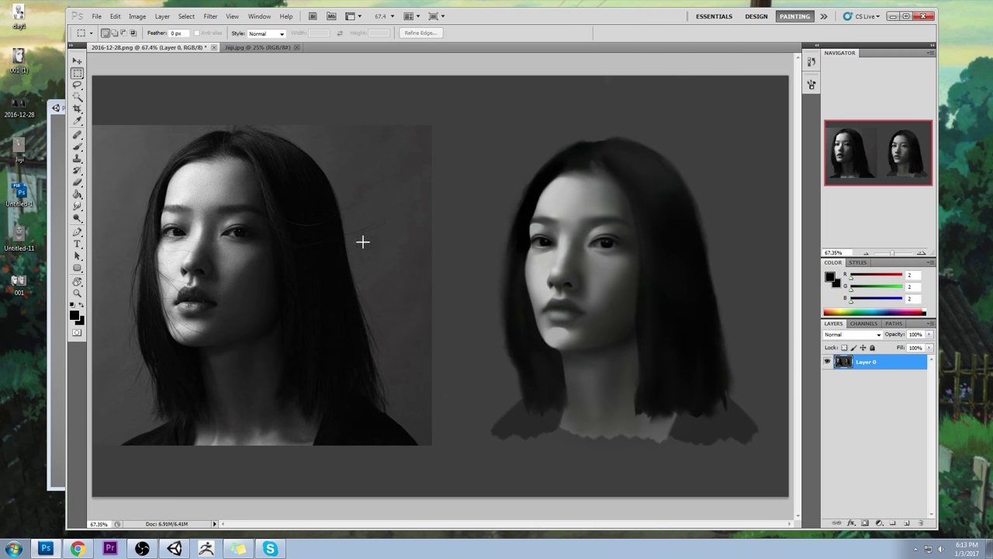
pyautogui.click(77, 206)
pyautogui.click(109, 224)
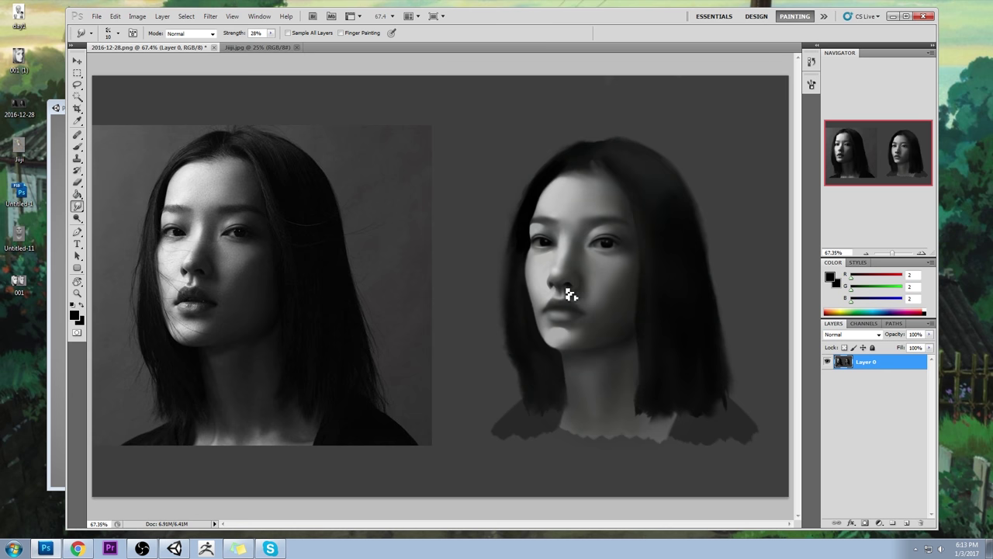
pyautogui.press('z')
pyautogui.moveTo(475, 195); pyautogui.dragTo(621, 357)
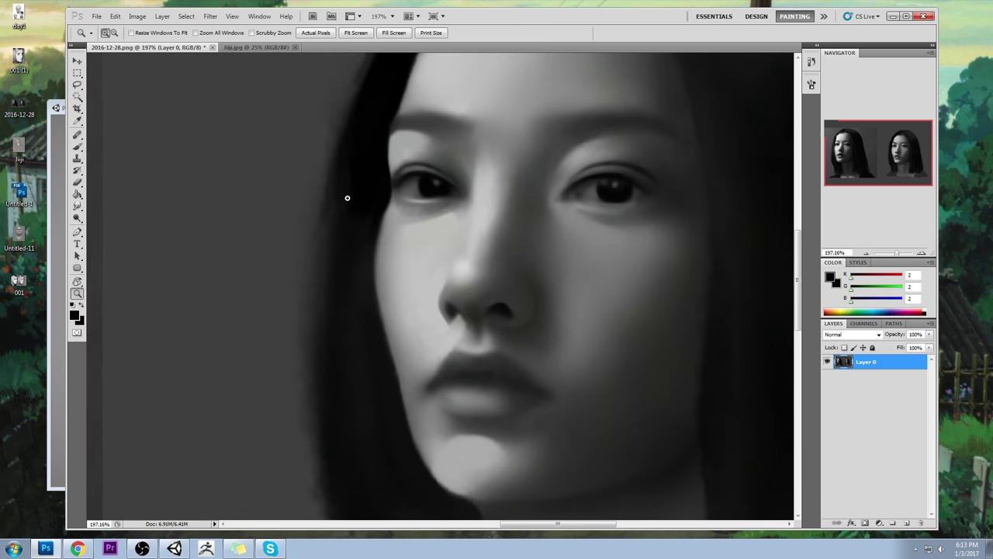
pyautogui.press('w')
pyautogui.click(461, 312)
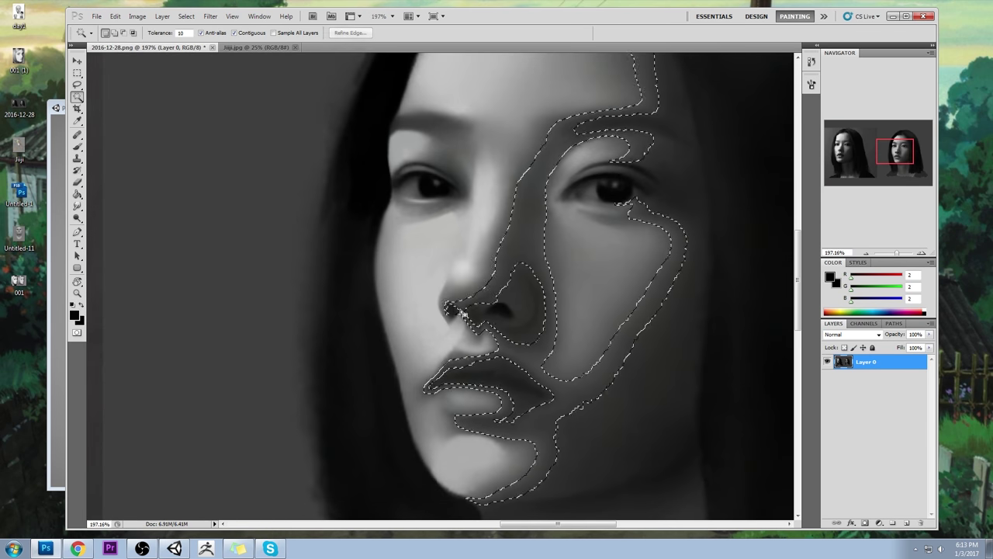
pyautogui.hotkey('ctrl', 'd')
pyautogui.press('b')
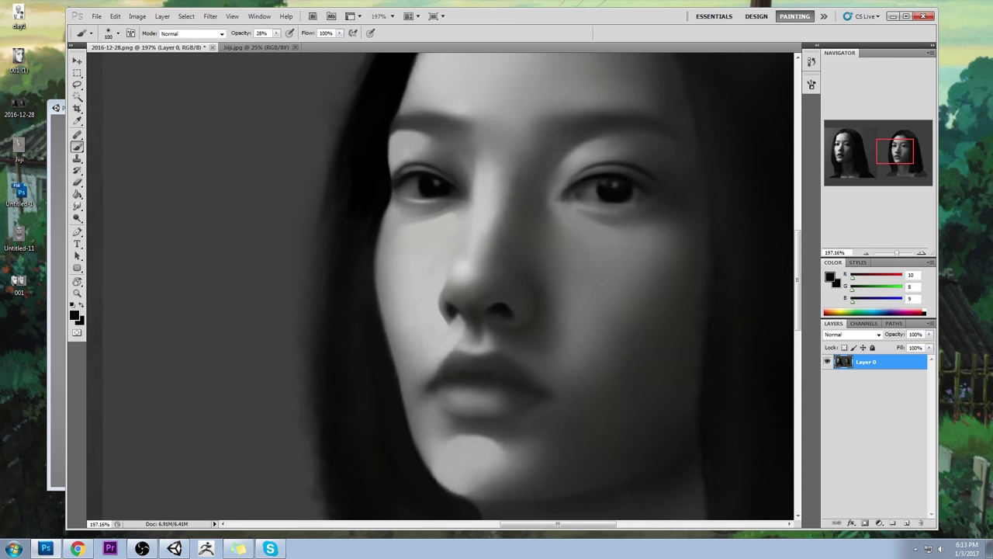
pyautogui.press('m')
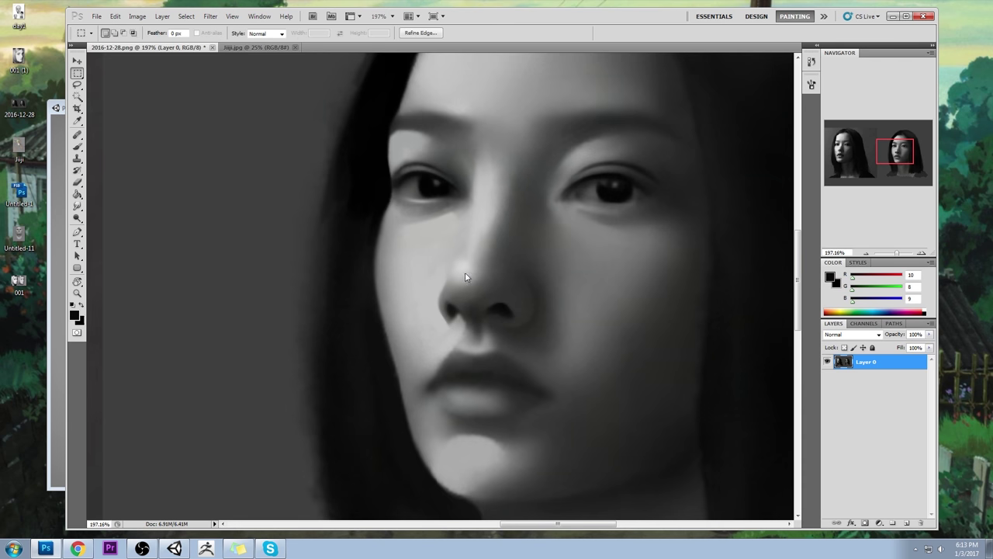
pyautogui.rightClick(464, 274)
pyautogui.click(489, 275)
pyautogui.hotkey('ctrl', '0')
pyautogui.hotkey('ctrl', '0')
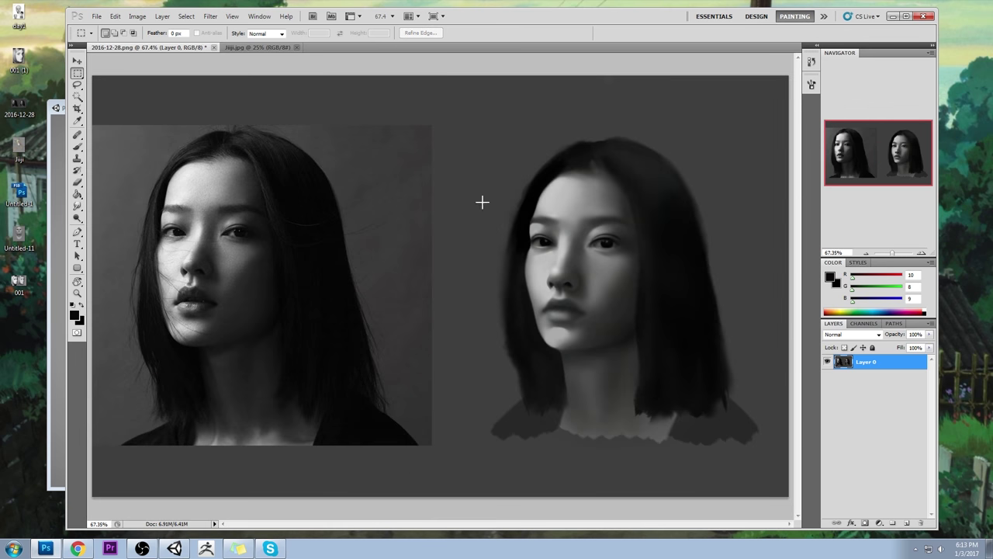
# Touch up the painted portrait's nose, lit cheek and nearby eye with sampled greys, using a size 40 brush at 28% opacity
pyautogui.press('b')
pyautogui.keyDown('alt'); pyautogui.click(548, 262); pyautogui.keyUp('alt')
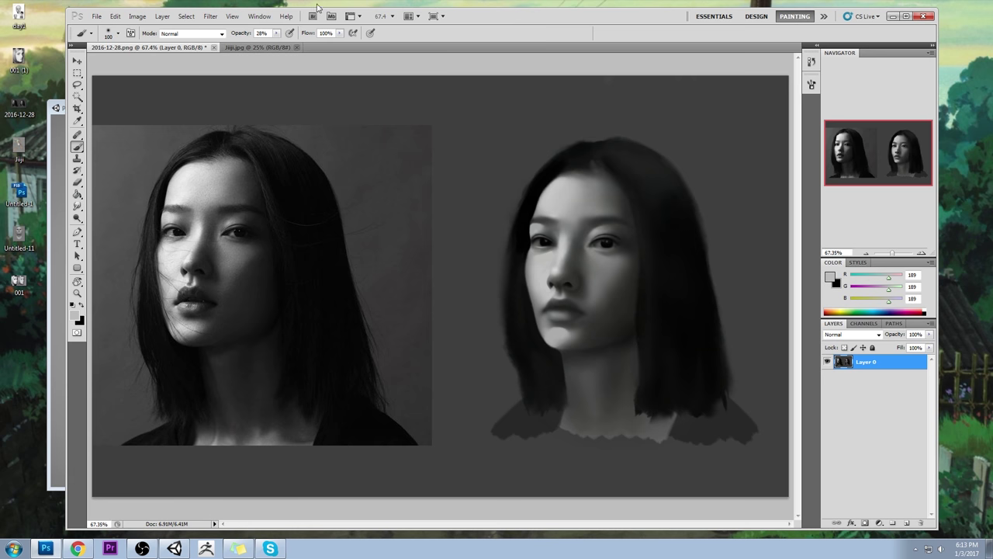
pyautogui.keyDown('alt'); pyautogui.click(544, 266); pyautogui.keyUp('alt')
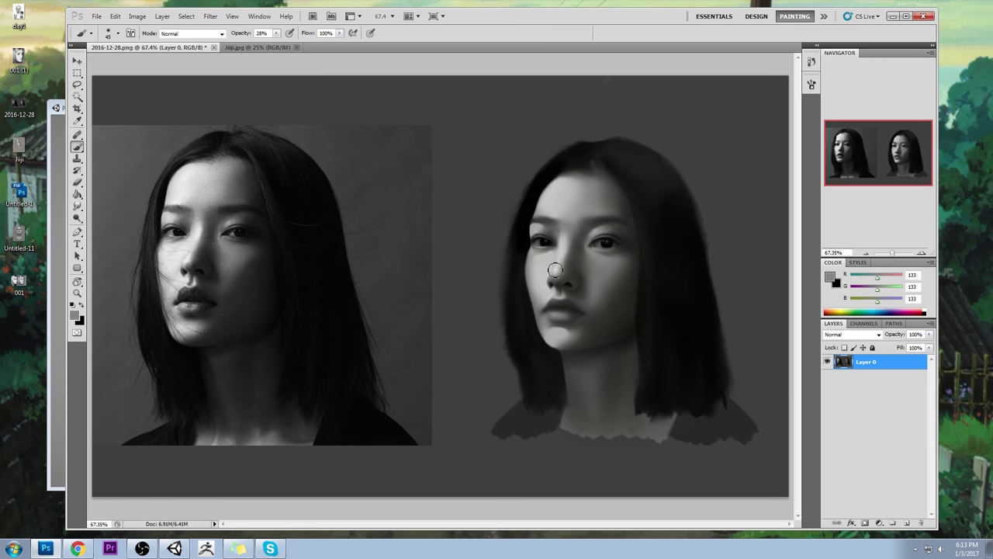
pyautogui.press('[')
pyautogui.click(566, 250)
pyautogui.keyDown('alt'); pyautogui.click(544, 248); pyautogui.keyUp('alt')
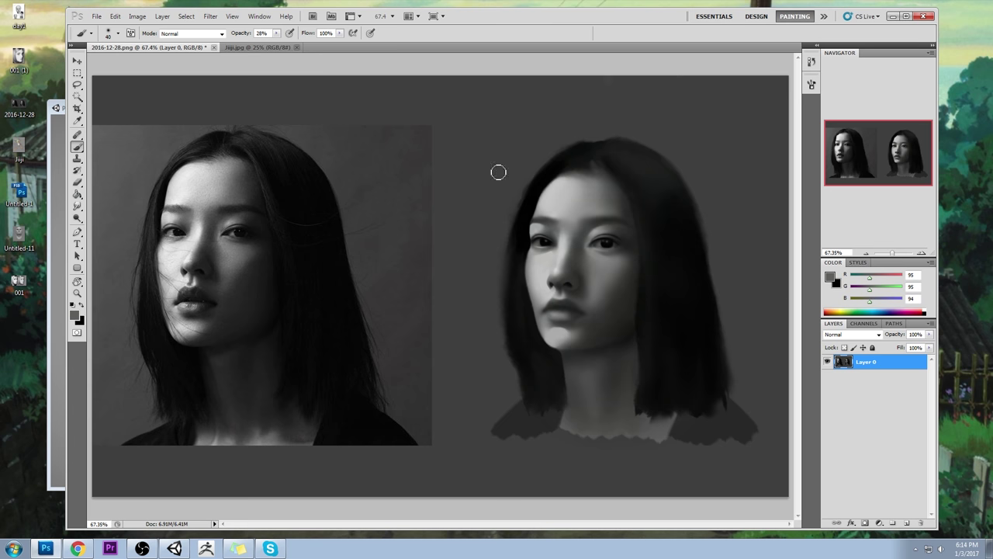
pyautogui.keyDown('alt'); pyautogui.click(543, 259); pyautogui.keyUp('alt')
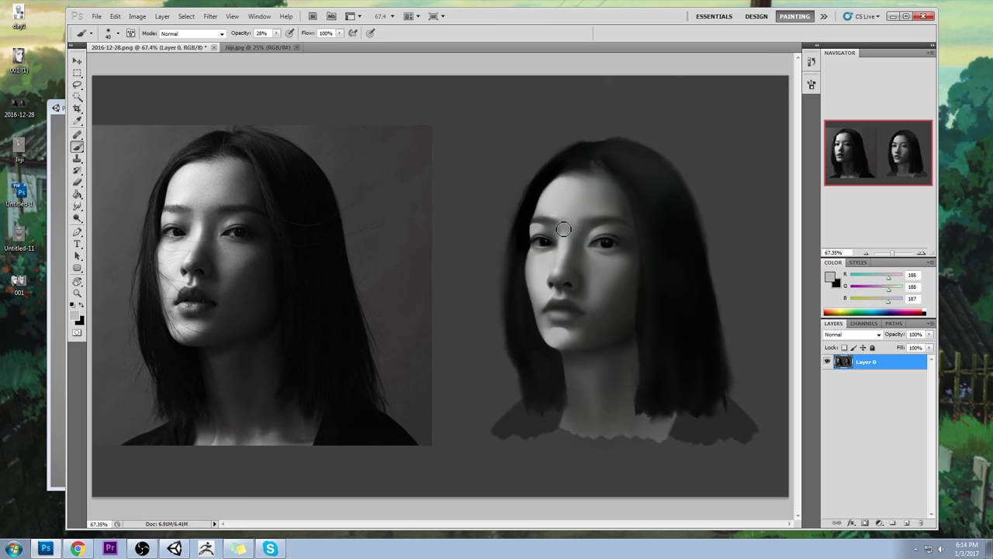
pyautogui.keyDown('alt'); pyautogui.click(536, 237); pyautogui.keyUp('alt')
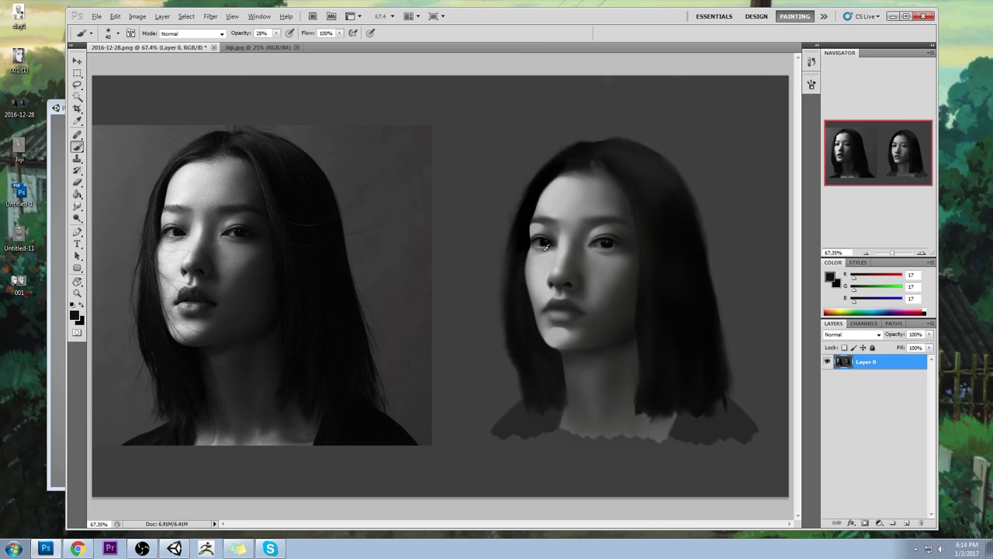
pyautogui.keyDown('alt'); pyautogui.click(540, 246); pyautogui.keyUp('alt')
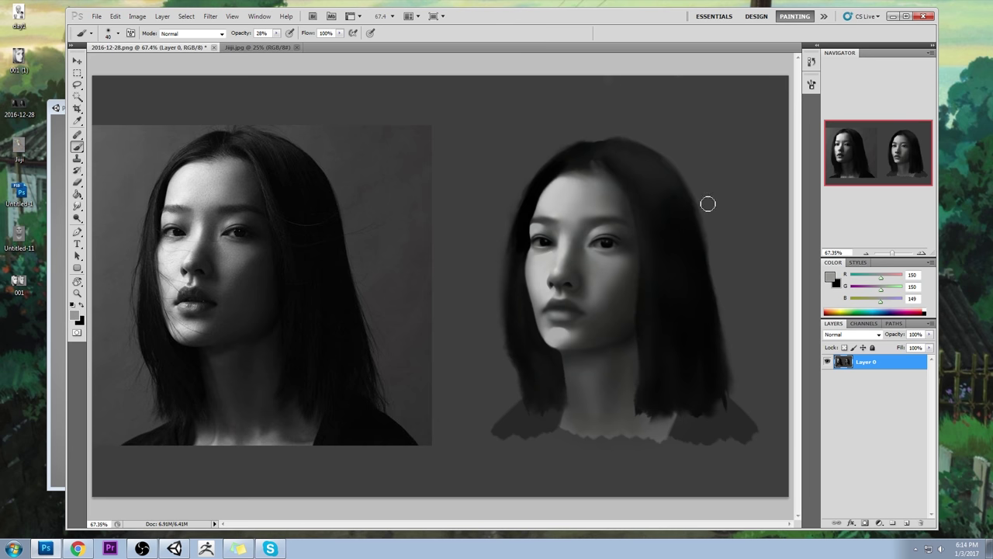
# Shade the painted face's shadowed cheek and adjoining hair with sampled dark tones and a size 175 brush, and blend with the Smudge tool
pyautogui.keyDown('alt'); pyautogui.click(603, 244); pyautogui.keyUp('alt')
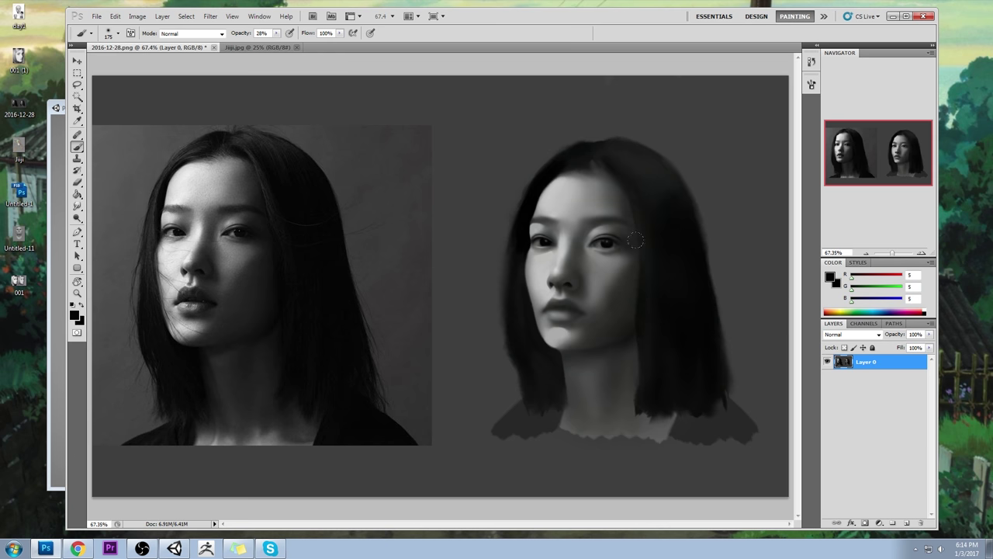
pyautogui.keyDown('alt'); pyautogui.click(619, 281); pyautogui.keyUp('alt')
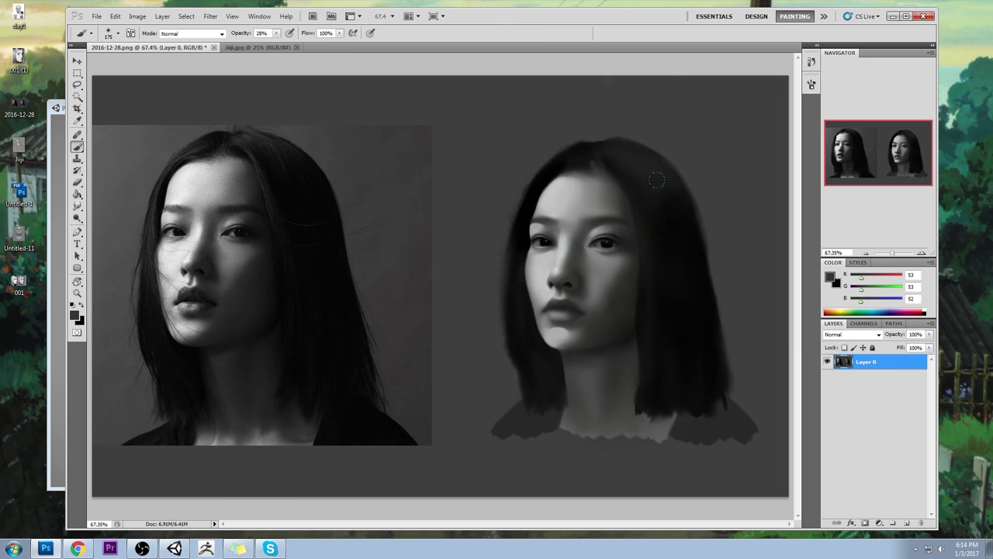
pyautogui.keyDown('alt'); pyautogui.click(642, 270); pyautogui.keyUp('alt')
pyautogui.keyDown('alt'); pyautogui.click(632, 281); pyautogui.keyUp('alt')
pyautogui.keyDown('alt'); pyautogui.click(569, 267); pyautogui.keyUp('alt')
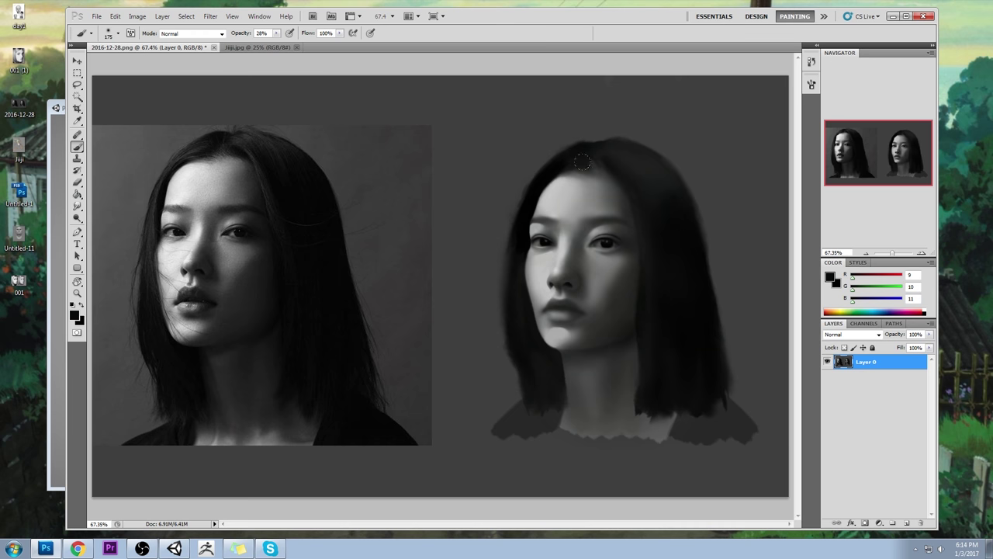
pyautogui.moveTo(77, 206); pyautogui.dragTo(116, 231)
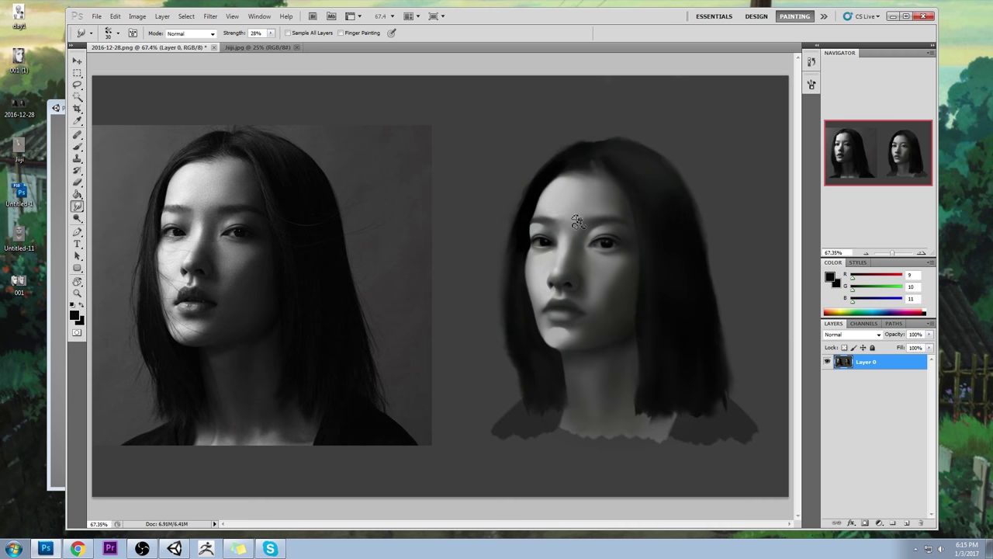
# Even out the painted forehead, brow area and outer lit cheek with sampled greys, using a size 175 brush at 28% opacity
pyautogui.press('b')
pyautogui.keyDown('alt'); pyautogui.click(546, 200); pyautogui.keyUp('alt')
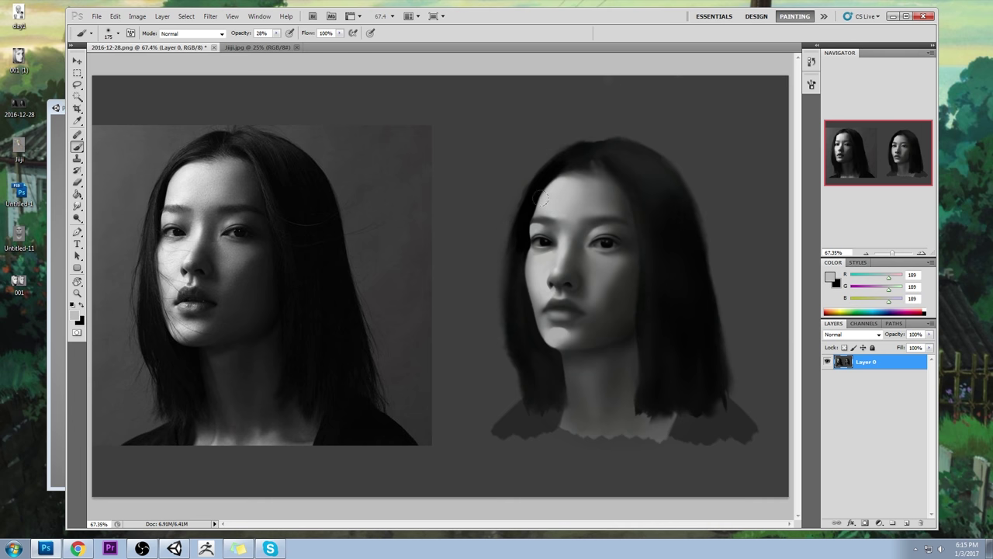
pyautogui.keyDown('alt'); pyautogui.click(571, 214); pyautogui.keyUp('alt')
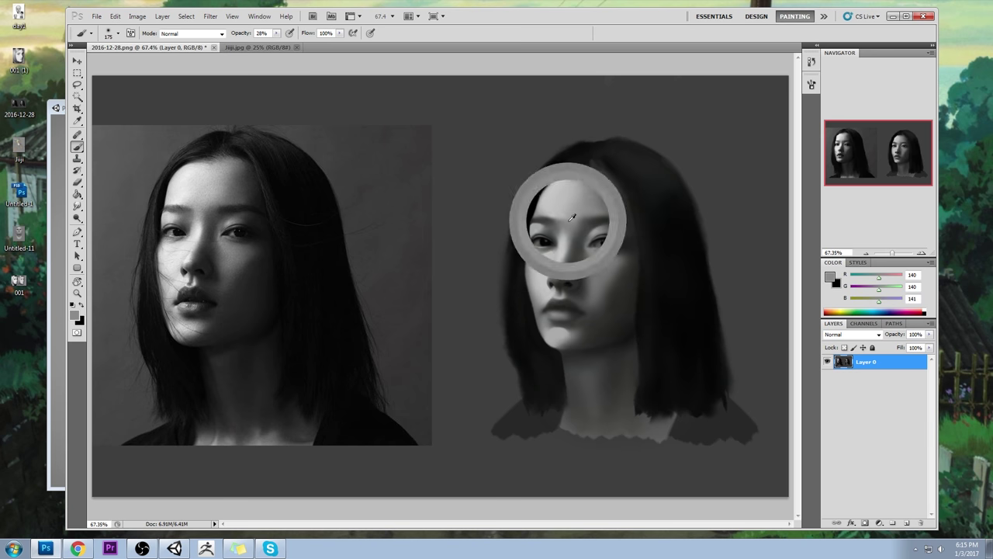
pyautogui.keyDown('alt'); pyautogui.click(545, 194); pyautogui.keyUp('alt')
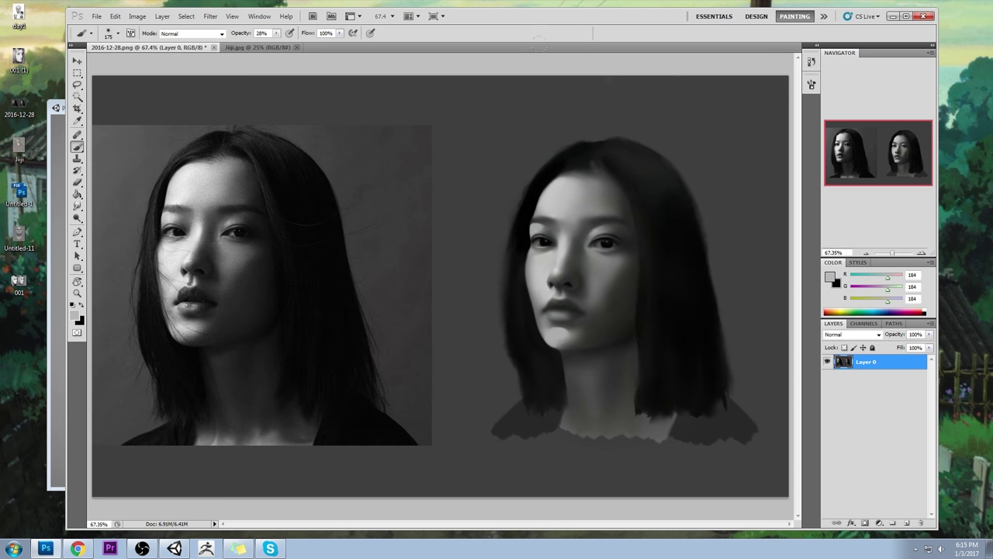
pyautogui.keyDown('alt'); pyautogui.click(535, 214); pyautogui.keyUp('alt')
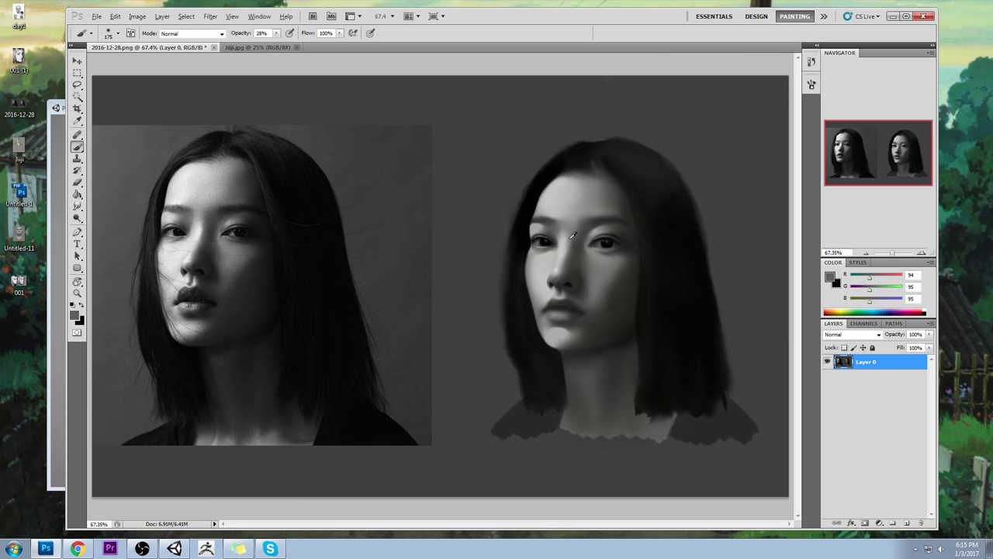
pyautogui.keyDown('alt'); pyautogui.click(550, 211); pyautogui.keyUp('alt')
pyautogui.keyDown('alt'); pyautogui.click(525, 272); pyautogui.keyUp('alt')
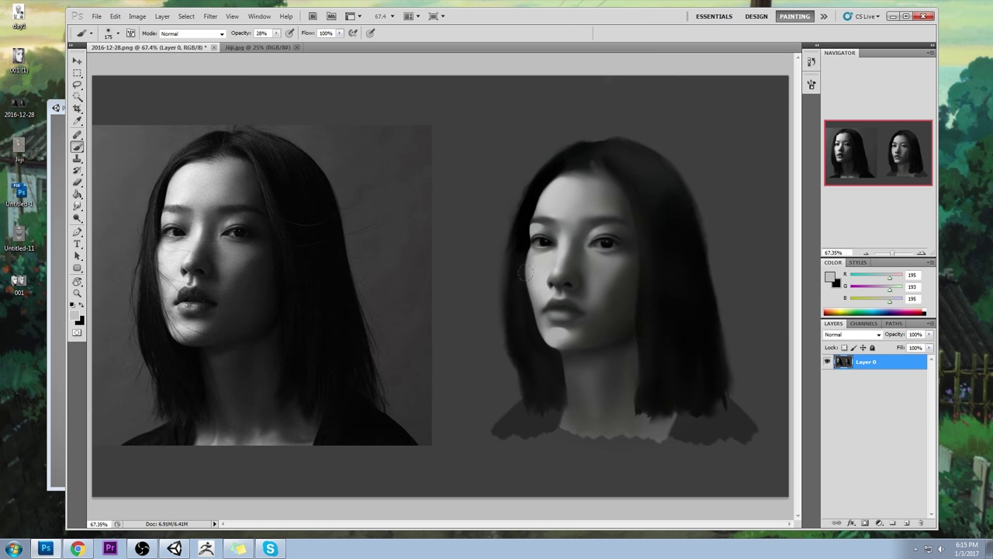
# Retouch the outer edge and dark interior of the painted nostril on the lit side with a small brush and sampled tones
pyautogui.press('z')
pyautogui.moveTo(513, 261); pyautogui.dragTo(610, 324)
pyautogui.press('b')
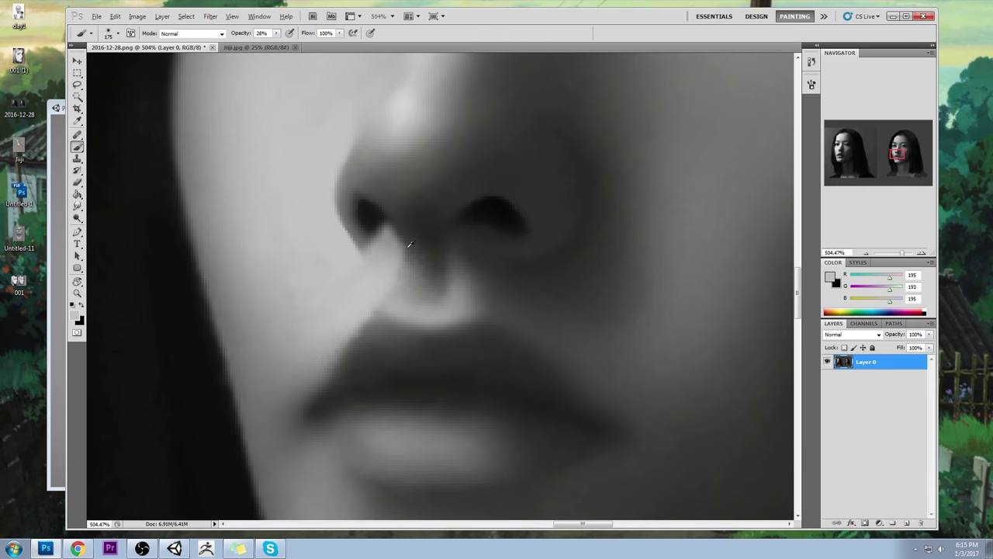
pyautogui.rightClick(336, 167)
pyautogui.click(385, 311)
pyautogui.keyDown('alt'); pyautogui.click(310, 239); pyautogui.keyUp('alt')
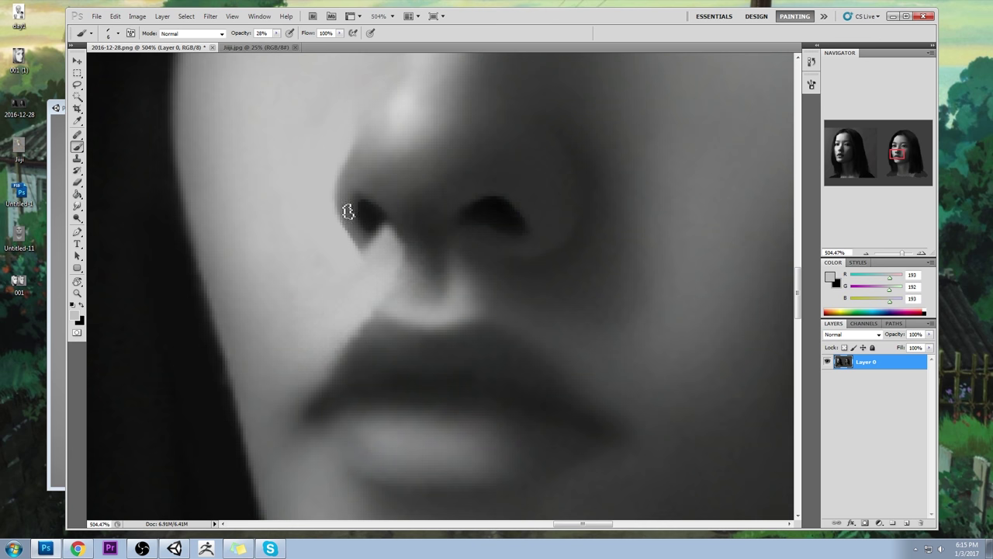
pyautogui.keyDown('alt'); pyautogui.click(374, 217); pyautogui.keyUp('alt')
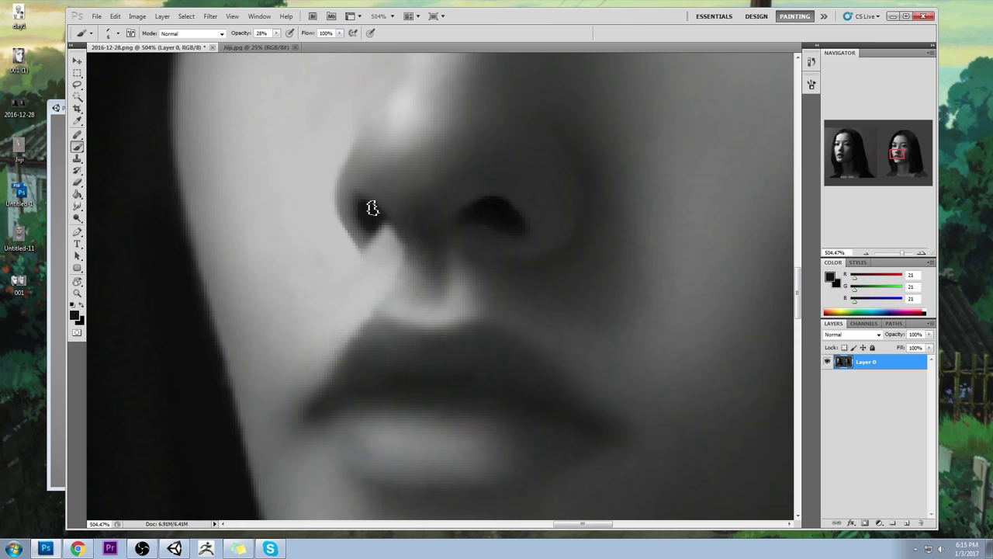
# Set the brush opacity to 100% and repaint the inner rim of the lit-side nostril with sampled greys
pyautogui.keyDown('alt'); pyautogui.click(388, 195); pyautogui.keyUp('alt')
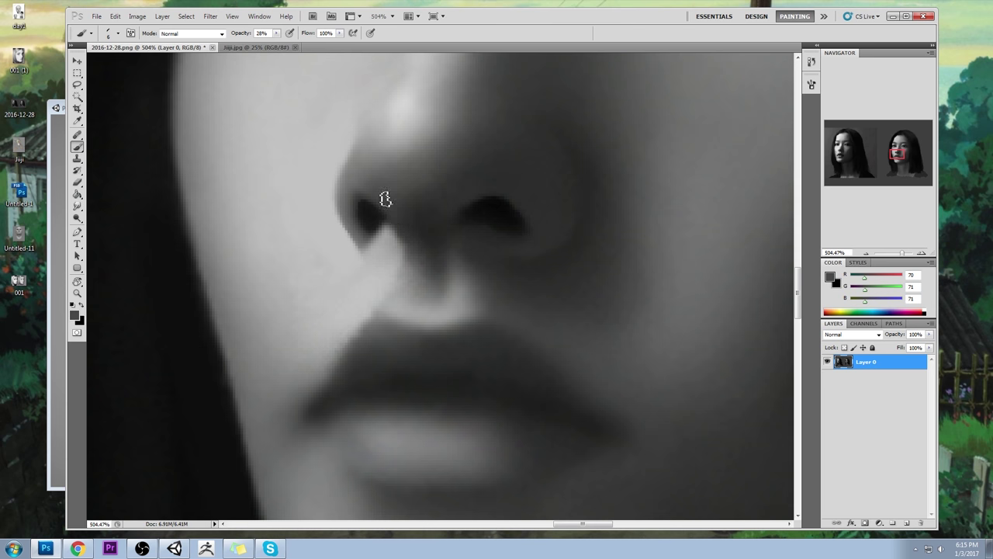
pyautogui.click(277, 35)
pyautogui.moveTo(278, 42); pyautogui.dragTo(352, 35)
pyautogui.keyDown('alt'); pyautogui.click(386, 198); pyautogui.keyUp('alt')
pyautogui.moveTo(371, 187); pyautogui.dragTo(399, 231)
pyautogui.keyDown('alt'); pyautogui.click(401, 206); pyautogui.keyUp('alt')
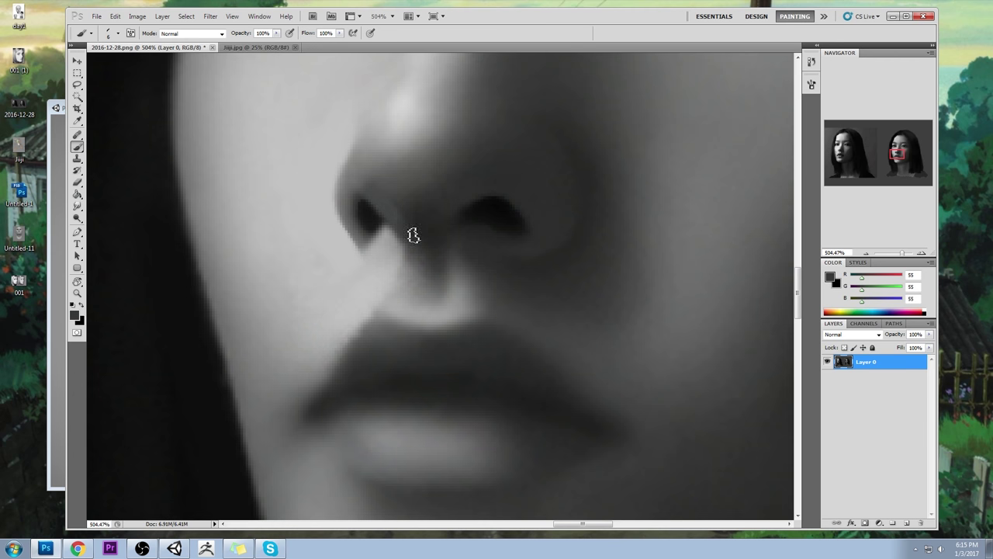
pyautogui.moveTo(373, 187)
pyautogui.mouseDown()
pyautogui.moveTo(417, 238)
pyautogui.moveTo(373, 188)
pyautogui.mouseUp()
pyautogui.keyDown('alt'); pyautogui.click(395, 214); pyautogui.keyUp('alt')
pyautogui.keyDown('alt'); pyautogui.click(368, 172); pyautogui.keyUp('alt')
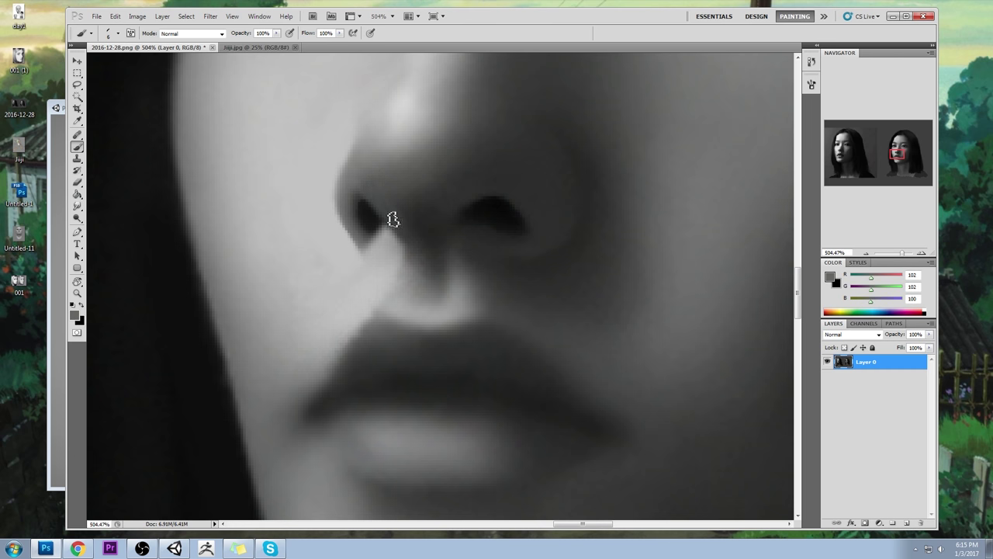
# Refine the underside of the nose between the two nostrils with sampled dark greys at 100% opacity
pyautogui.keyDown('alt'); pyautogui.click(399, 199); pyautogui.keyUp('alt')
pyautogui.keyDown('alt'); pyautogui.click(405, 213); pyautogui.keyUp('alt')
pyautogui.moveTo(396, 200)
pyautogui.mouseDown()
pyautogui.moveTo(430, 257)
pyautogui.moveTo(395, 194)
pyautogui.moveTo(407, 228)
pyautogui.mouseUp()
pyautogui.keyDown('alt'); pyautogui.click(409, 214); pyautogui.keyUp('alt')
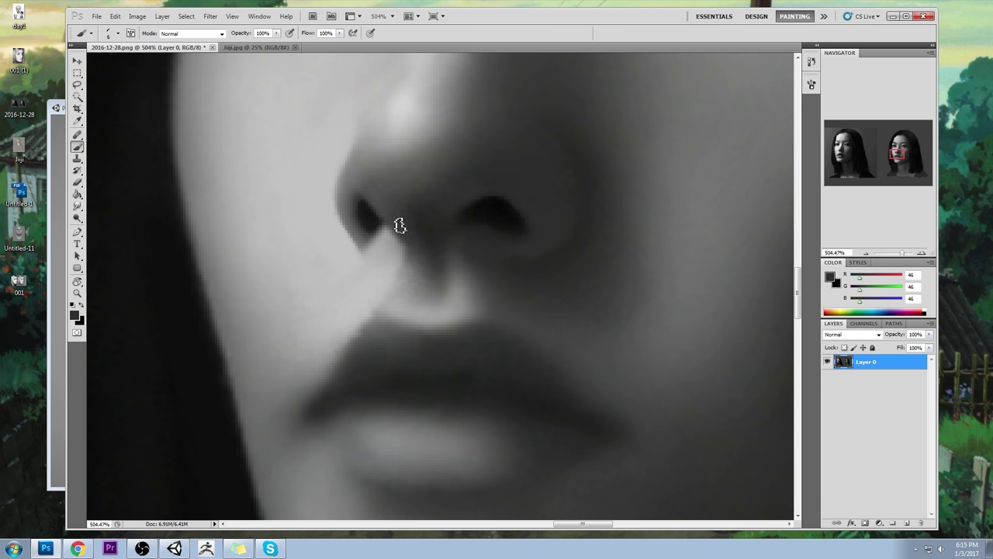
pyautogui.keyDown('alt'); pyautogui.click(412, 209); pyautogui.keyUp('alt')
pyautogui.keyDown('alt'); pyautogui.click(409, 205); pyautogui.keyUp('alt')
pyautogui.keyDown('alt'); pyautogui.click(422, 254); pyautogui.keyUp('alt')
pyautogui.keyDown('alt'); pyautogui.click(419, 260); pyautogui.keyUp('alt')
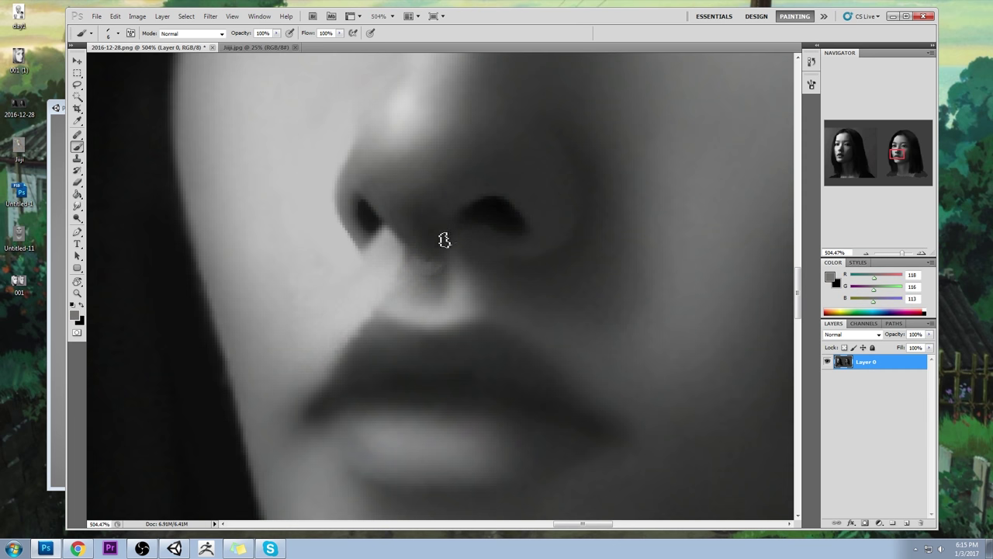
pyautogui.hotkey('ctrl', 'alt', 'z')
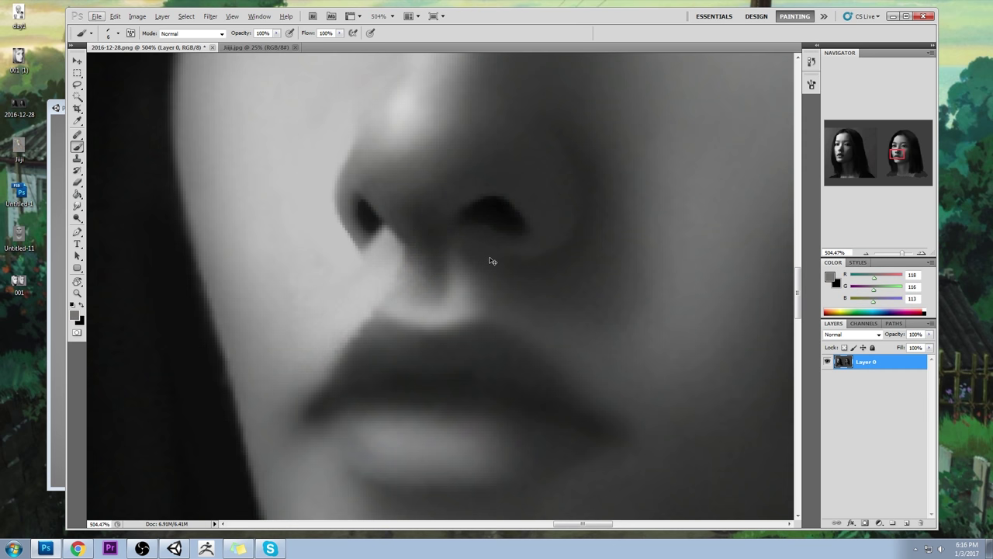
# Repaint the painted portrait's philtrum and the skin beside it with sampled light and mid greys
pyautogui.hotkey('ctrl', '0')
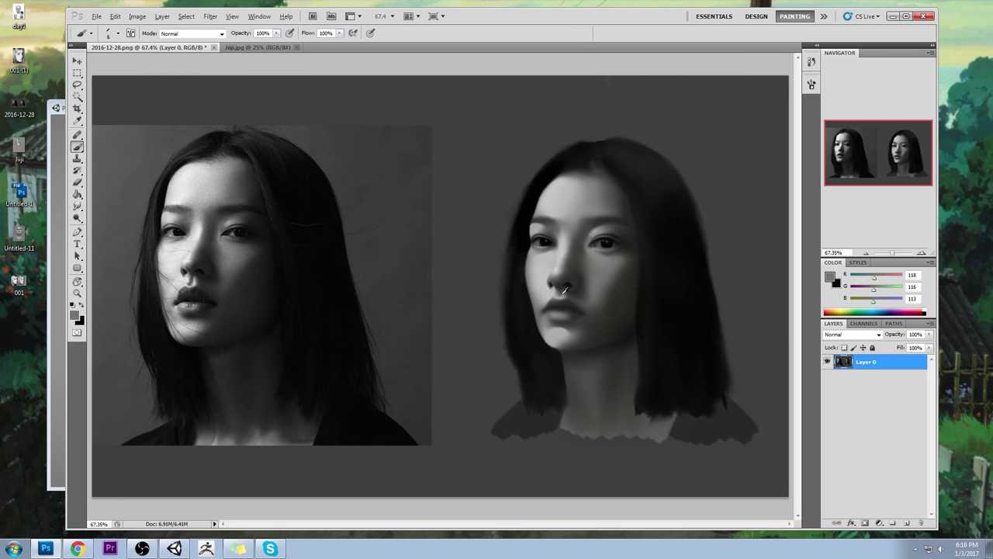
pyautogui.keyDown('alt'); pyautogui.click(563, 295); pyautogui.keyUp('alt')
pyautogui.moveTo(508, 260); pyautogui.dragTo(590, 355)
pyautogui.keyDown('alt'); pyautogui.click(454, 229); pyautogui.keyUp('alt')
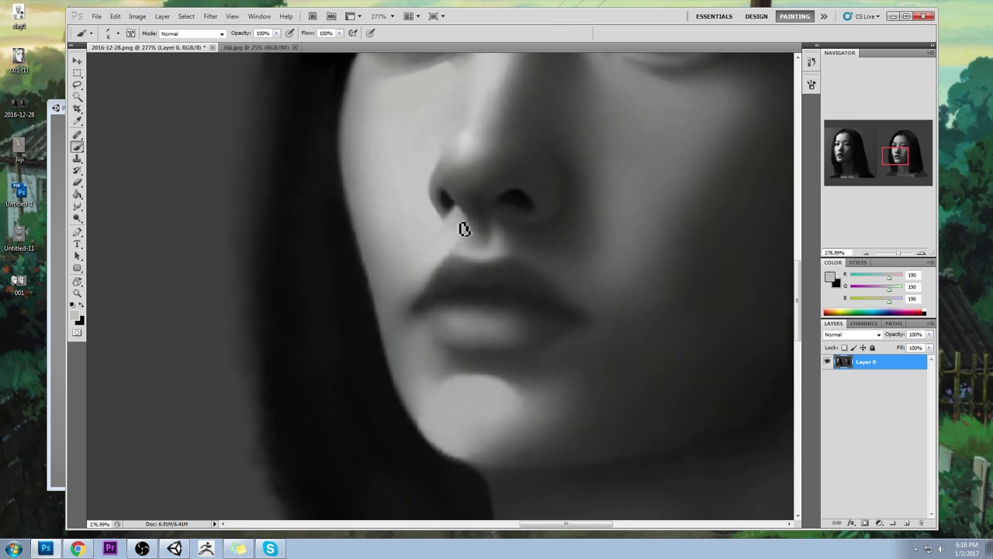
pyautogui.keyDown('alt'); pyautogui.click(499, 232); pyautogui.keyUp('alt')
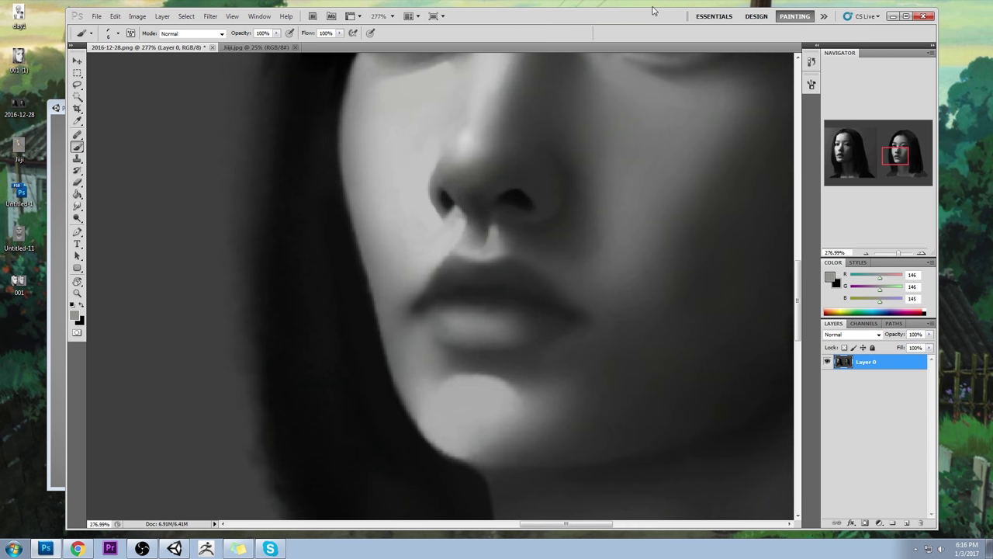
# Retouch the painted philtrum and the skin above the upper lip with sampled dark and light greys
pyautogui.scroll(-5, 454, 249)
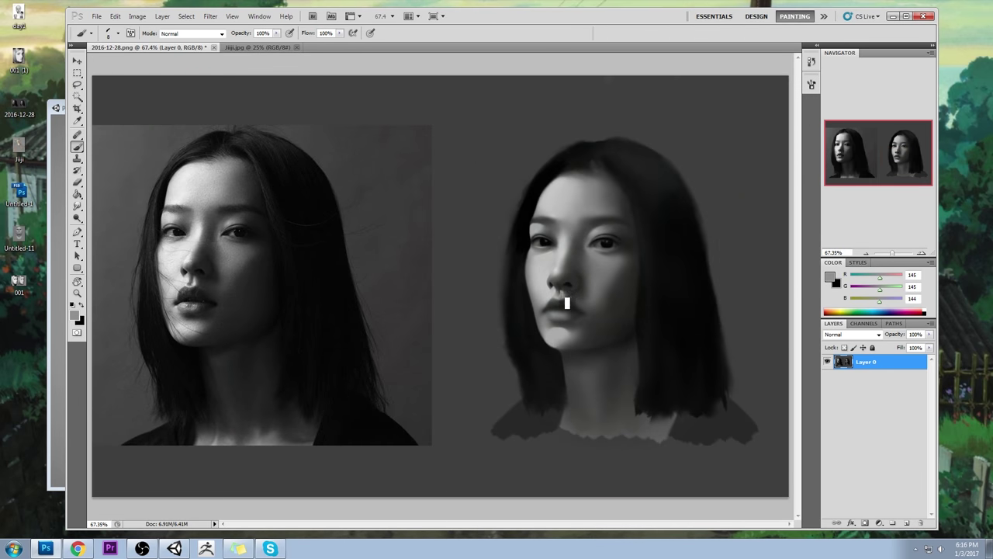
pyautogui.keyDown('alt'); pyautogui.click(568, 291); pyautogui.keyUp('alt')
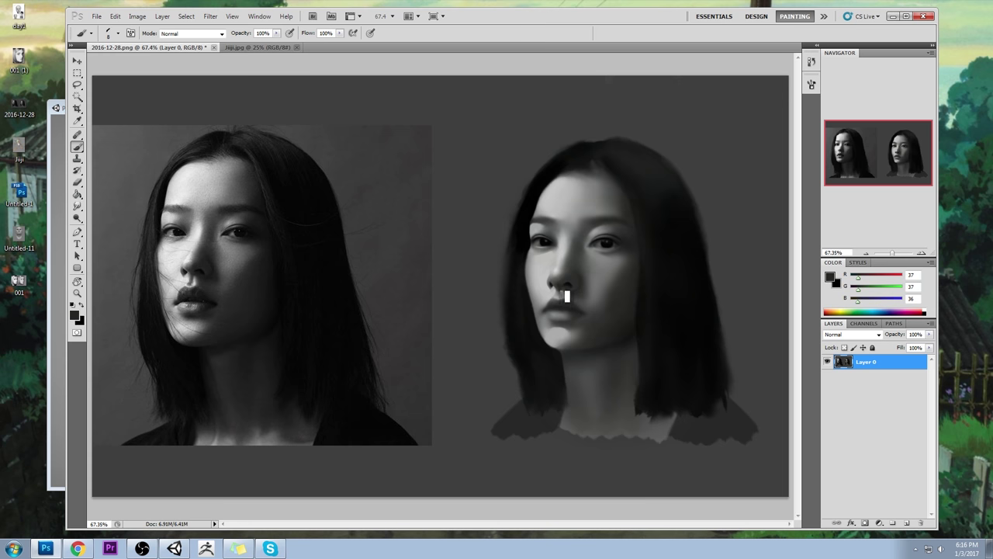
pyautogui.keyDown('alt'); pyautogui.click(567, 291); pyautogui.keyUp('alt')
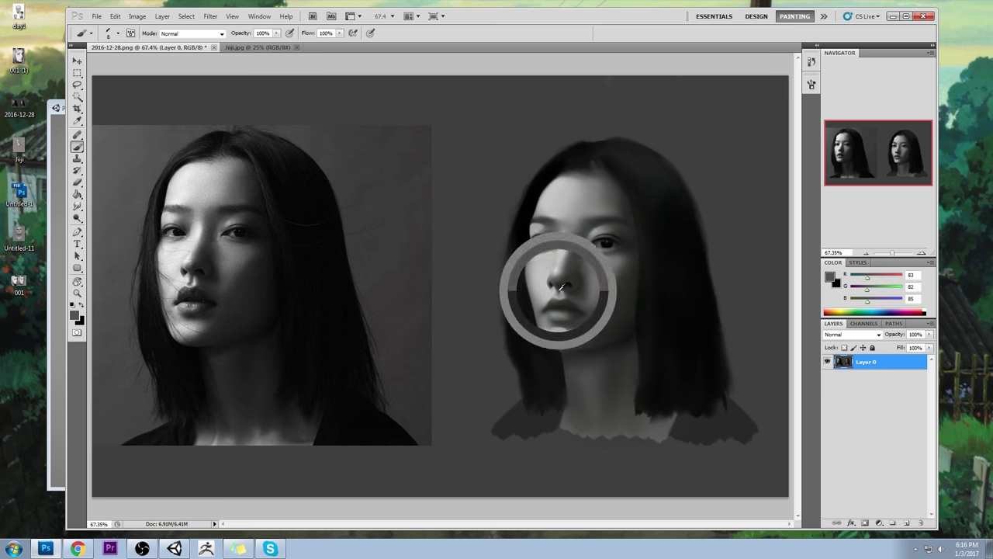
pyautogui.keyDown('alt'); pyautogui.click(564, 298); pyautogui.keyUp('alt')
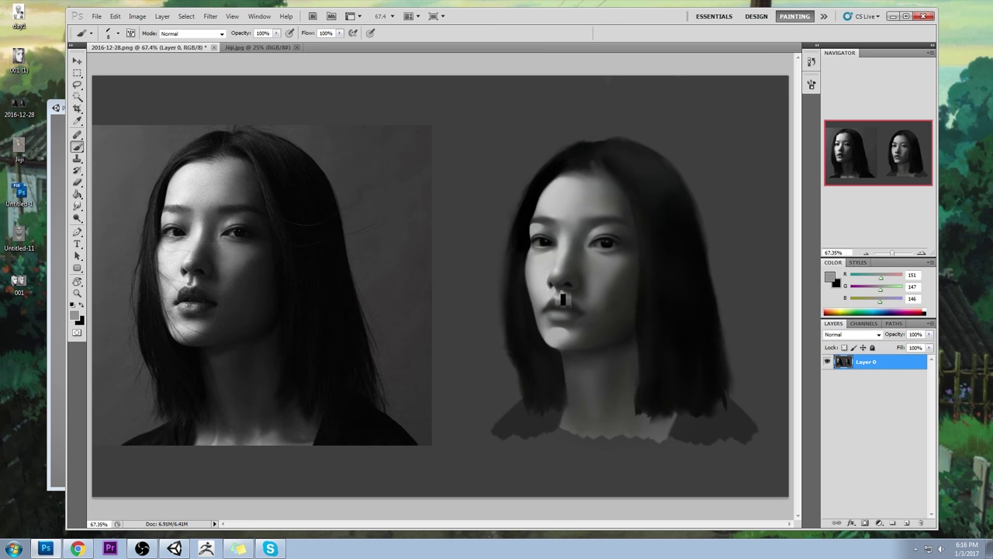
pyautogui.keyDown('alt'); pyautogui.click(566, 302); pyautogui.keyUp('alt')
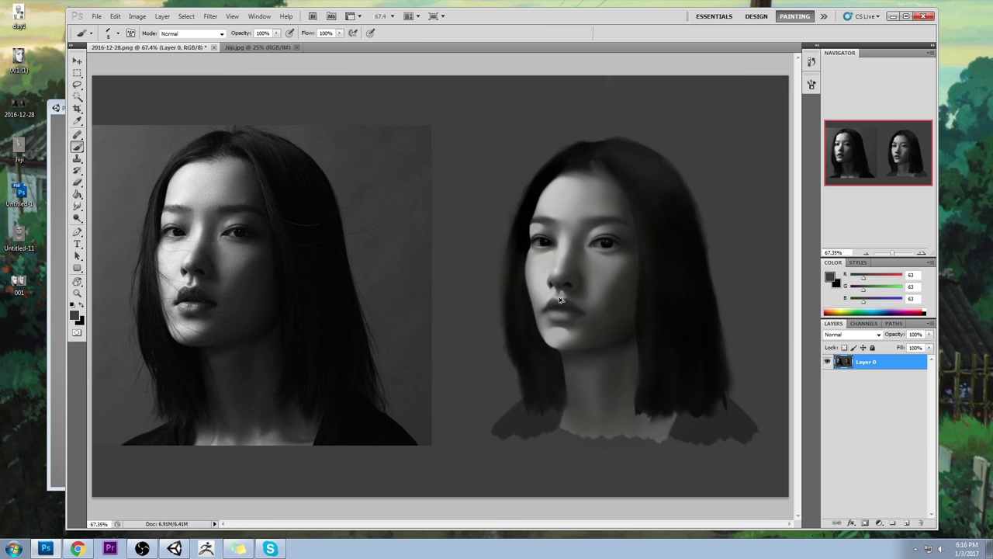
pyautogui.keyDown('alt'); pyautogui.click(565, 303); pyautogui.keyUp('alt')
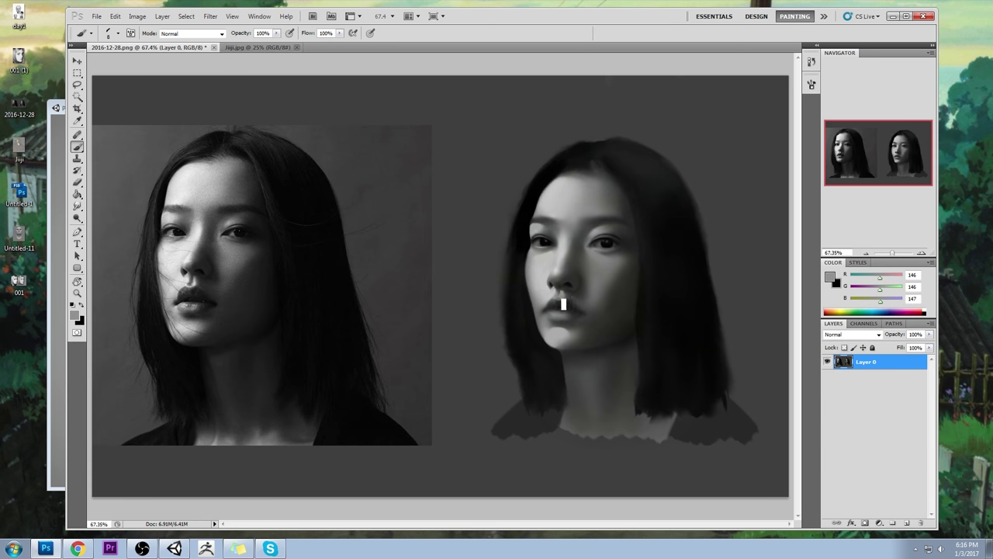
pyautogui.keyDown('alt'); pyautogui.click(568, 303); pyautogui.keyUp('alt')
# Darken the painted eye on the lit side with sampled near-black and blend it using the Smudge tool at 28% strength
pyautogui.keyDown('alt'); pyautogui.click(546, 241); pyautogui.keyUp('alt')
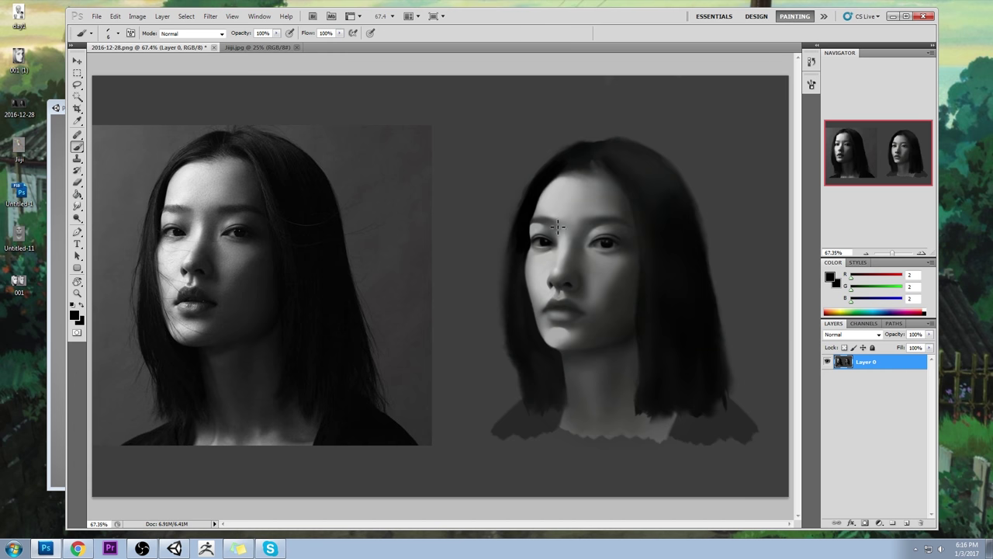
pyautogui.click(77, 205)
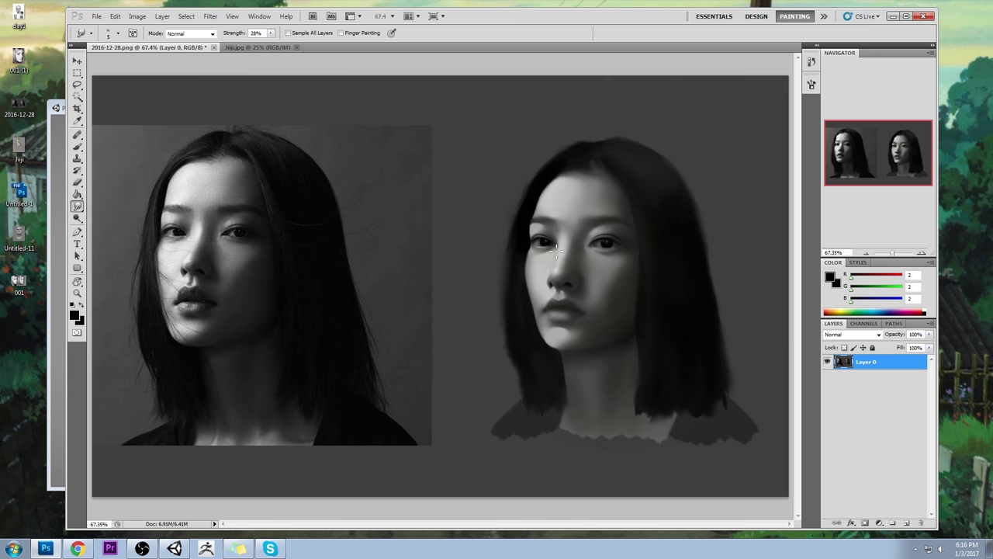
pyautogui.press(']')
pyautogui.press(']')
pyautogui.press('b')
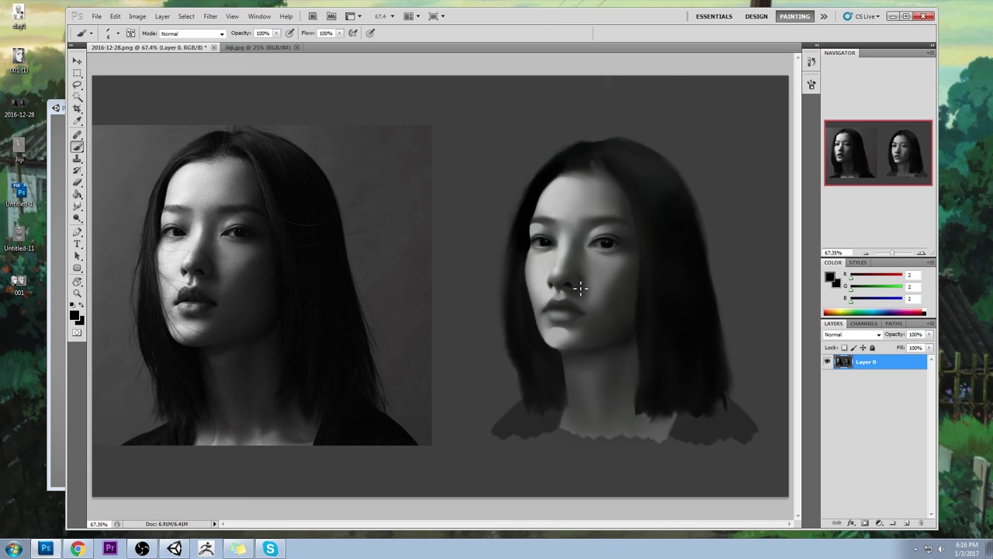
# Soften the chin highlight below the lower lip with sampled light grey and an enlarged Smudge tool at 28% strength
pyautogui.keyDown('alt'); pyautogui.click(563, 328); pyautogui.keyUp('alt')
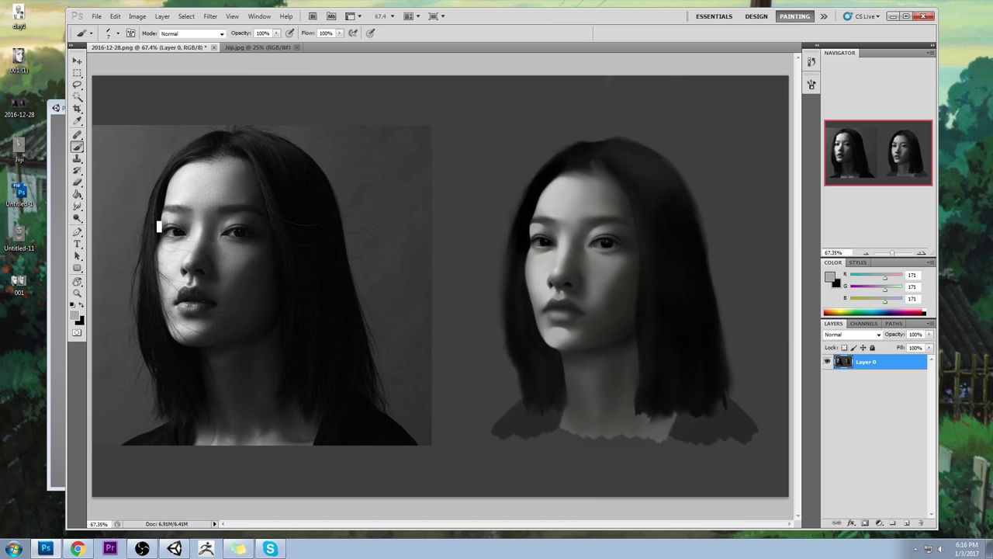
pyautogui.click(77, 207)
pyautogui.click(112, 225)
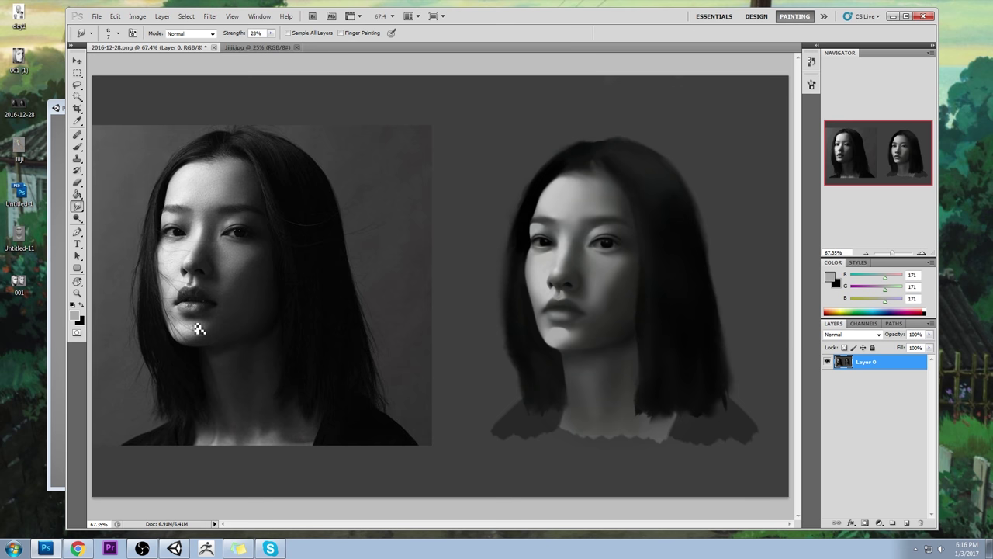
pyautogui.press(']')
pyautogui.press(']')
pyautogui.press(']')
pyautogui.press(']')
pyautogui.moveTo(569, 333)
pyautogui.mouseDown()
pyautogui.moveTo(558, 329)
pyautogui.moveTo(578, 340)
pyautogui.moveTo(554, 332)
pyautogui.moveTo(573, 339)
pyautogui.moveTo(565, 348)
pyautogui.moveTo(580, 332)
pyautogui.moveTo(593, 339)
pyautogui.moveTo(569, 334)
pyautogui.mouseUp()
pyautogui.press('[')
# Switch to the soft round brush at 100 px and sample near-black tones from the reference hair and the painted face
pyautogui.press('b')
pyautogui.rightClick(578, 232)
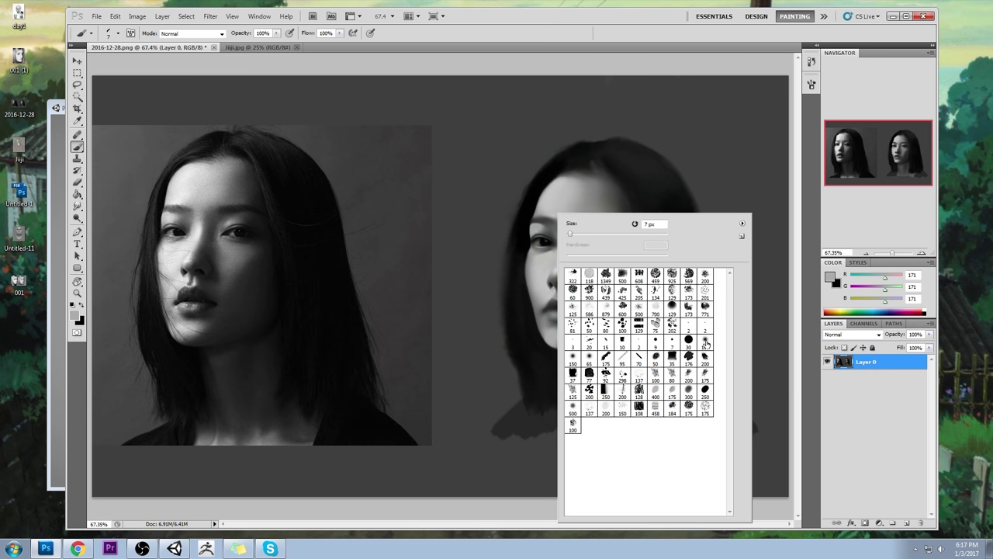
pyautogui.click(705, 343)
pyautogui.click(647, 45)
pyautogui.keyDown('alt'); pyautogui.click(312, 206); pyautogui.keyUp('alt')
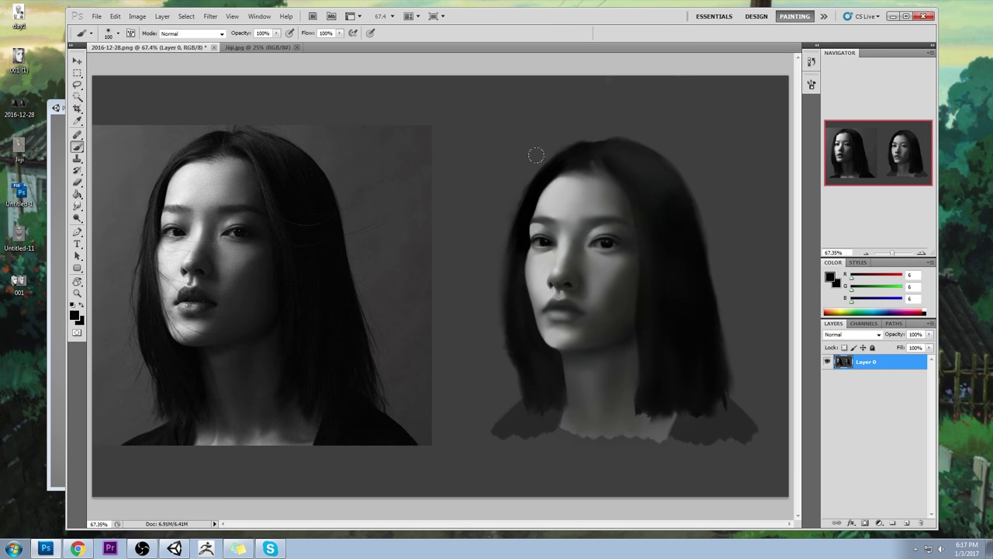
pyautogui.keyDown('alt'); pyautogui.click(553, 290); pyautogui.keyUp('alt')
# Lasso the lower part of the painted upper lip along the mouth line and trim the selection's edges
pyautogui.press('l')
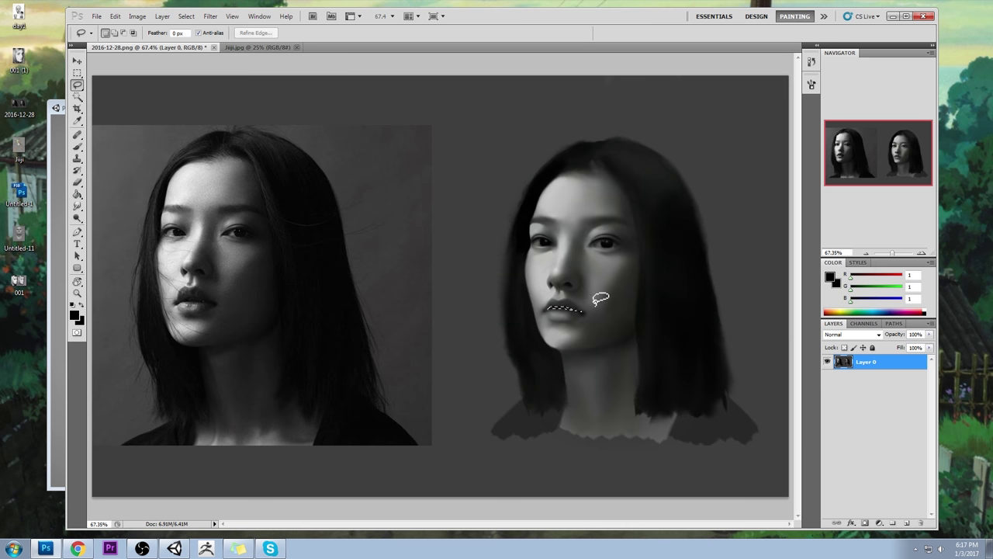
pyautogui.press('z')
pyautogui.moveTo(477, 245); pyautogui.dragTo(622, 357)
pyautogui.press('l')
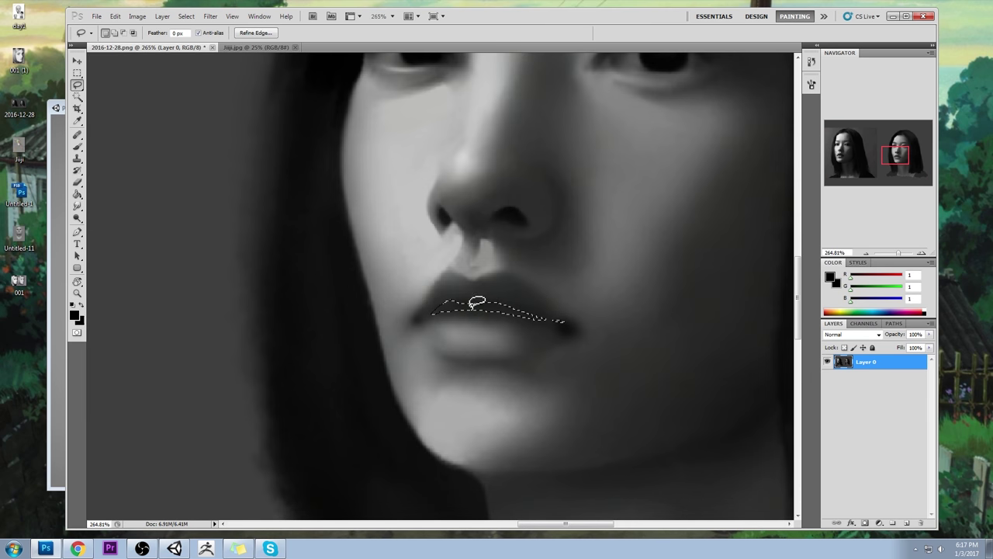
pyautogui.moveTo(433, 312); pyautogui.dragTo(546, 317)
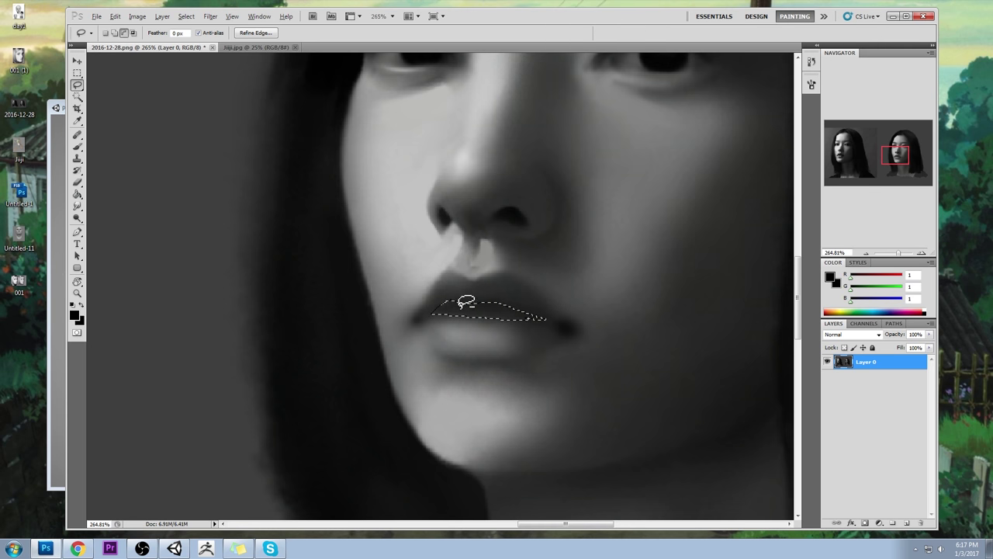
pyautogui.moveTo(454, 302)
pyautogui.keyDown('alt'); pyautogui.mouseDown()
pyautogui.moveTo(425, 318)
pyautogui.moveTo(443, 312)
pyautogui.mouseUp(); pyautogui.keyUp('alt')
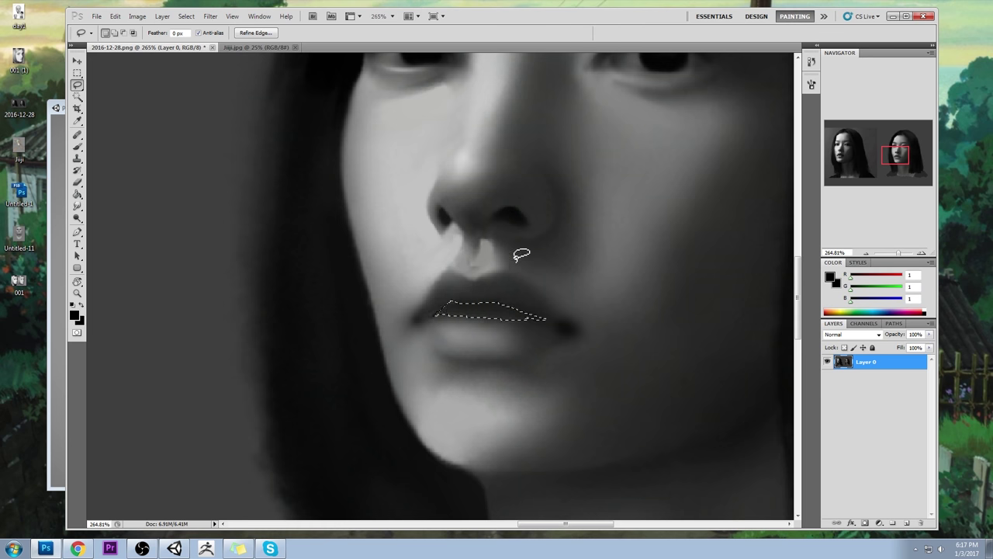
# Invert the upper-lip selection so everything outside it is selected
pyautogui.hotkey('ctrl', '0')
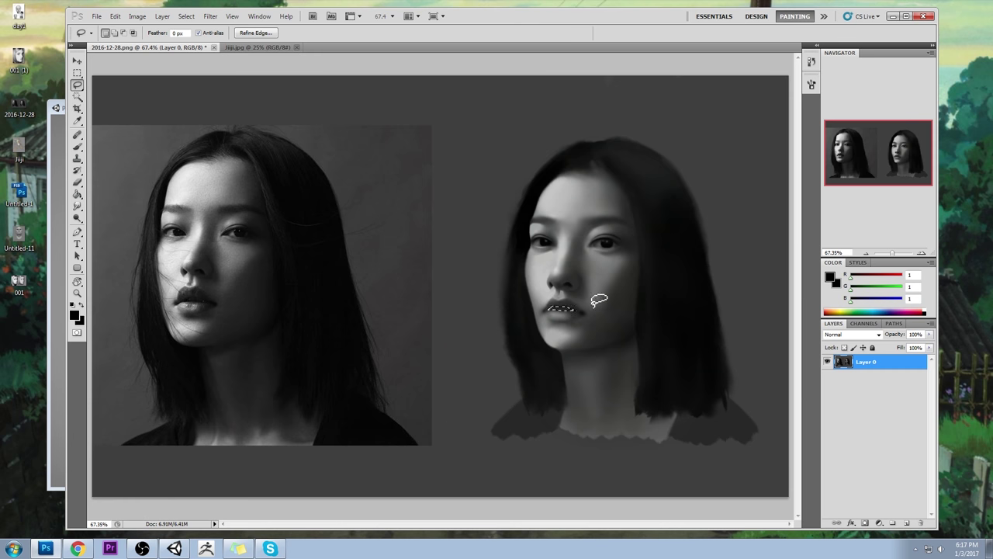
pyautogui.press('m')
pyautogui.rightClick(582, 291)
pyautogui.click(599, 312)
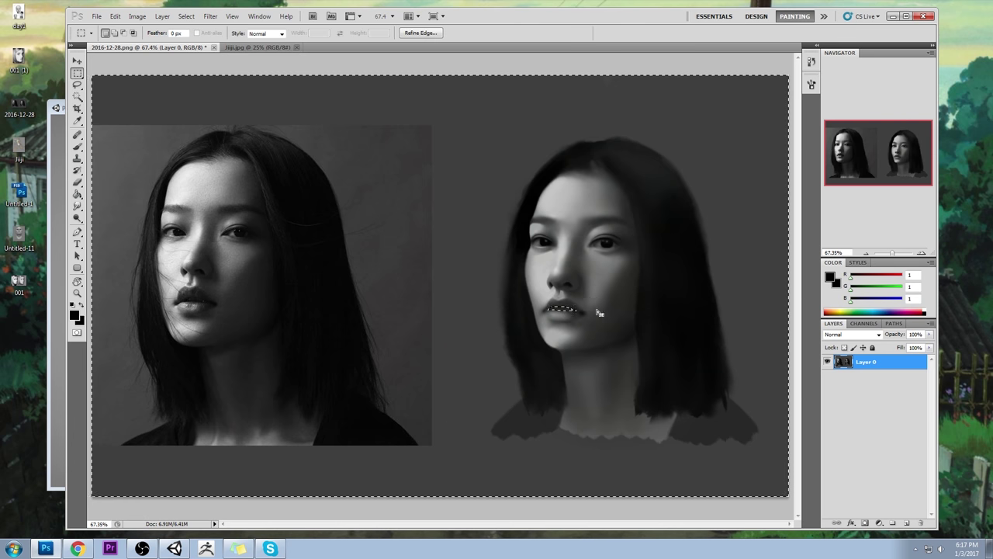
# Shade below the upper lip on a new layer with sampled near-black and merge it down into Layer 0
pyautogui.click(906, 522)
pyautogui.hotkey('ctrl', 'd')
pyautogui.press('b')
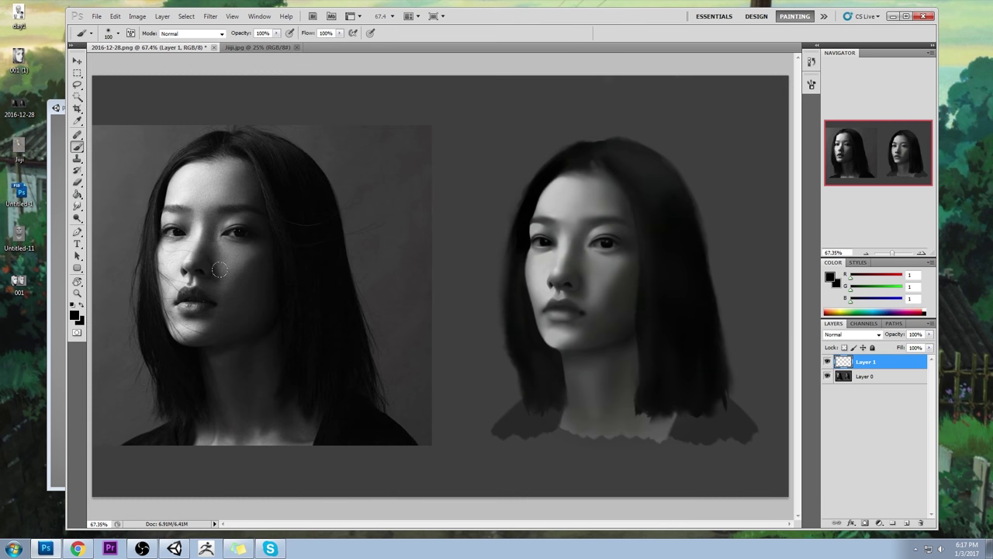
pyautogui.keyDown('alt'); pyautogui.click(567, 278); pyautogui.keyUp('alt')
pyautogui.hotkey('ctrl', 'e')
# Clear the old selection and lasso a new, refined one along the lower edge of the painted upper lip
pyautogui.press('l')
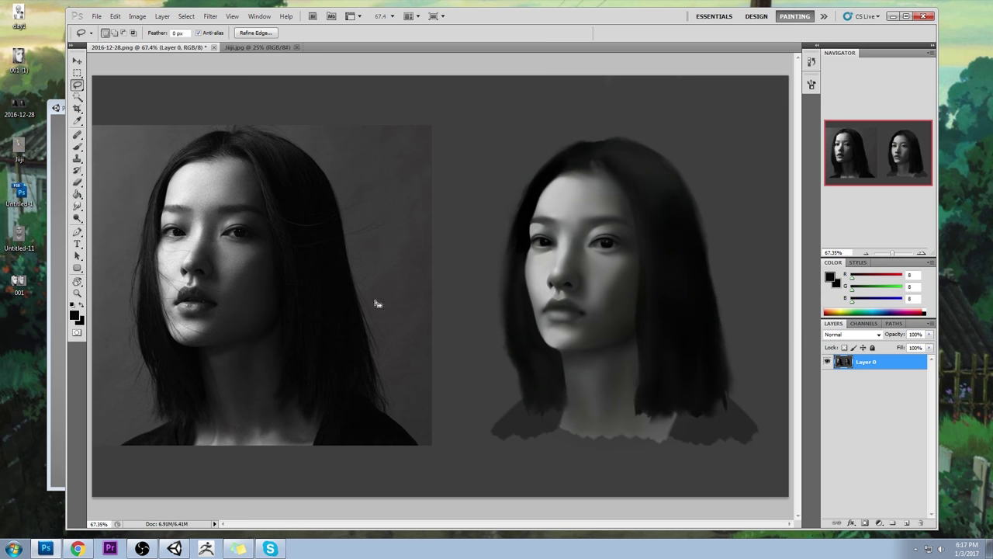
pyautogui.press('z')
pyautogui.click(550, 298)
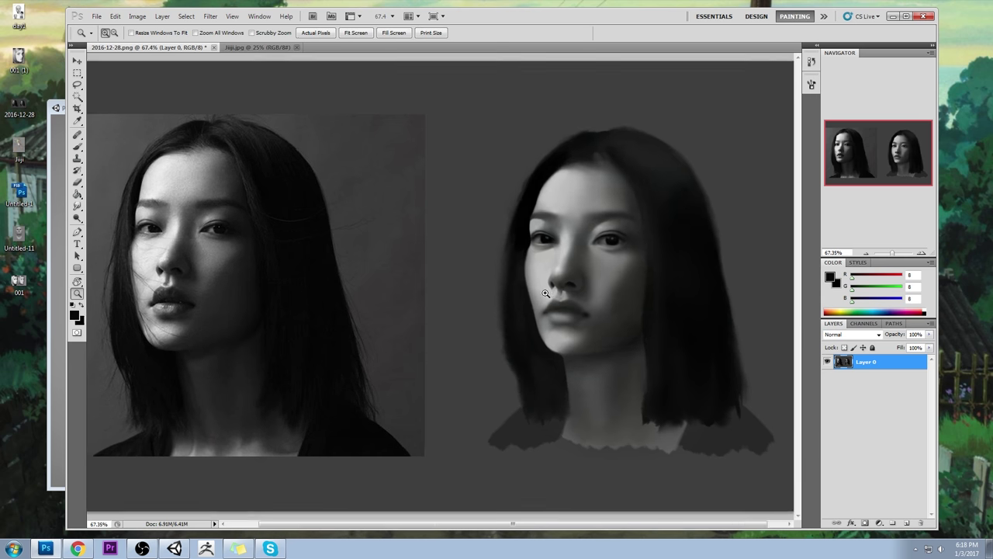
pyautogui.moveTo(507, 270); pyautogui.dragTo(616, 365)
pyautogui.press('l')
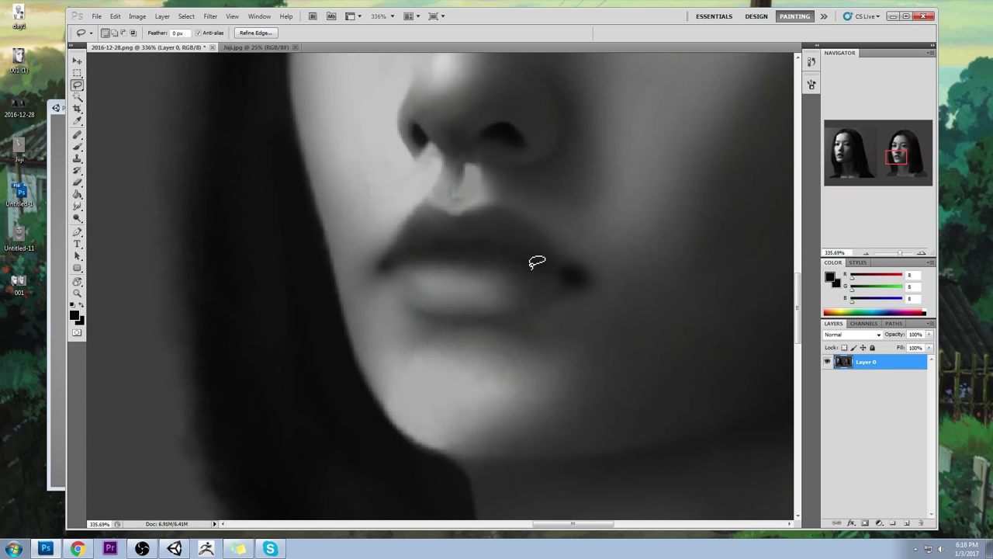
pyautogui.hotkey('ctrl', 'd')
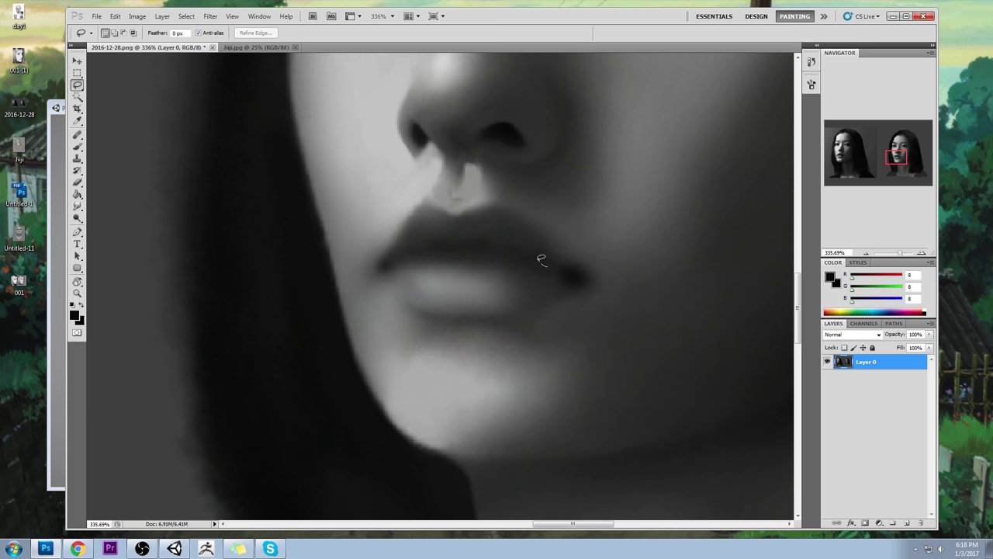
pyautogui.moveTo(497, 244)
pyautogui.mouseDown()
pyautogui.moveTo(414, 255)
pyautogui.moveTo(444, 252)
pyautogui.mouseUp()
pyautogui.moveTo(520, 257); pyautogui.dragTo(547, 266)
pyautogui.moveTo(477, 243)
pyautogui.mouseDown()
pyautogui.moveTo(450, 237)
pyautogui.moveTo(413, 252)
pyautogui.mouseUp()
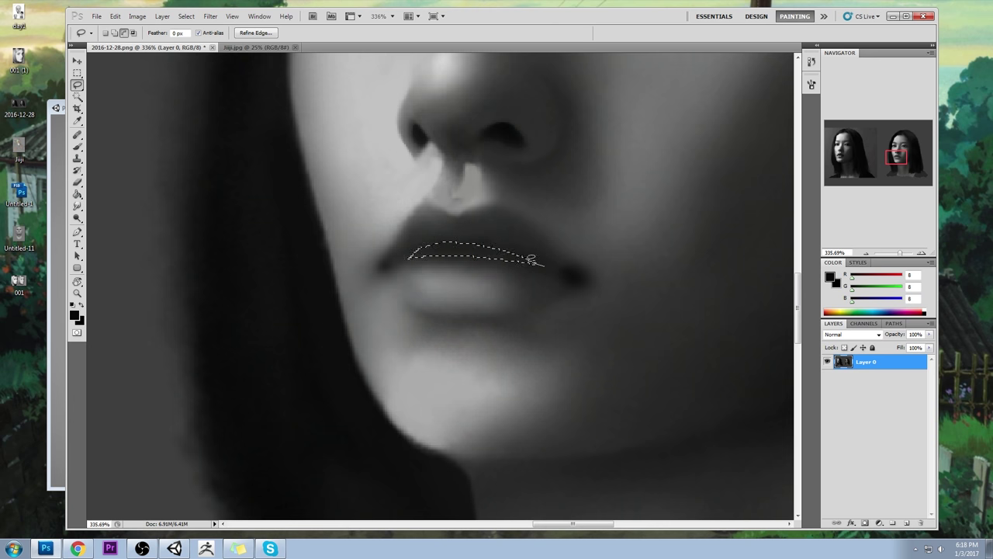
pyautogui.moveTo(534, 262)
pyautogui.mouseDown()
pyautogui.moveTo(488, 255)
pyautogui.moveTo(419, 271)
pyautogui.mouseUp()
pyautogui.moveTo(462, 233)
pyautogui.mouseDown()
pyautogui.moveTo(394, 270)
pyautogui.moveTo(432, 235)
pyautogui.moveTo(375, 261)
pyautogui.mouseUp()
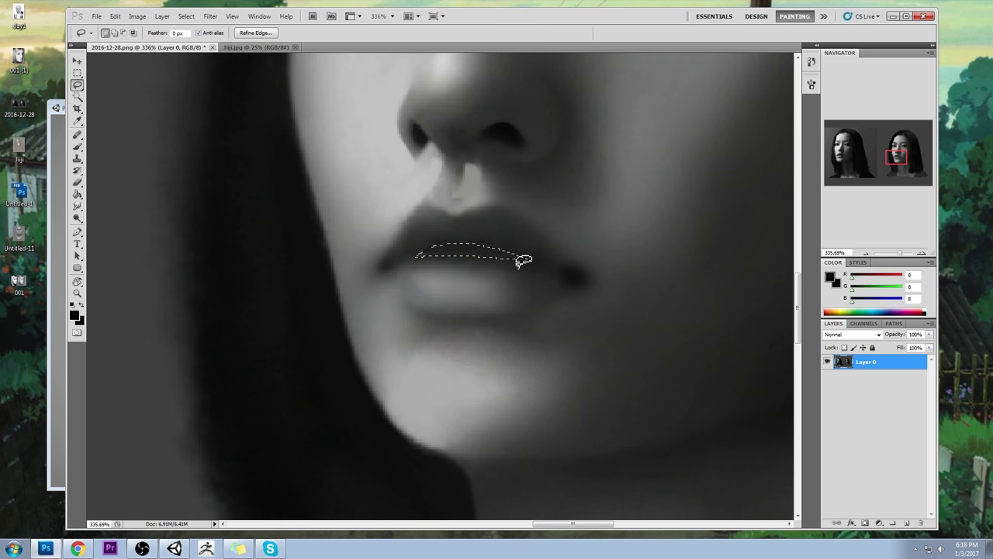
# Shade the mouth line along the lip selection with near-black using the soft brush at 150 px
pyautogui.hotkey('ctrl', '0')
pyautogui.press('b')
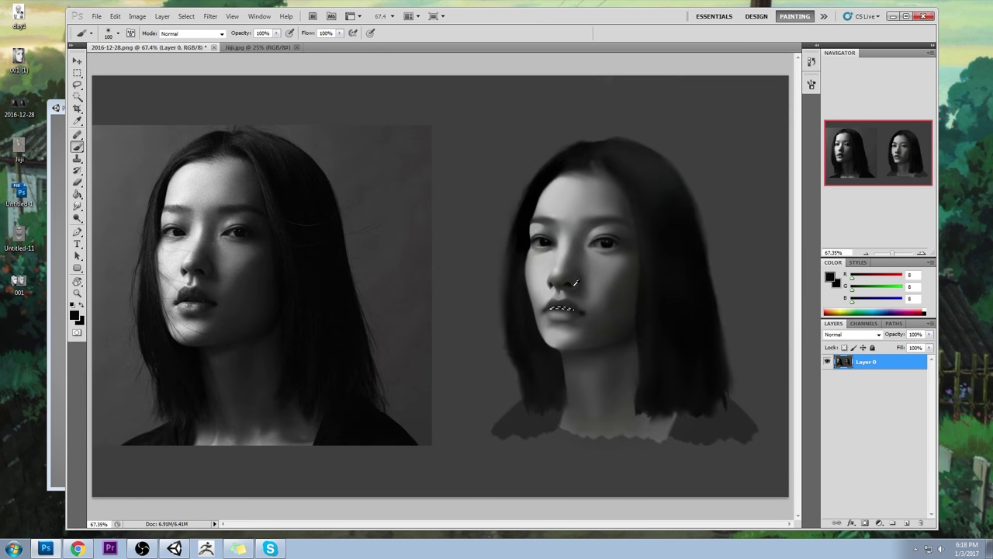
pyautogui.press(']')
pyautogui.press(']')
pyautogui.press('m')
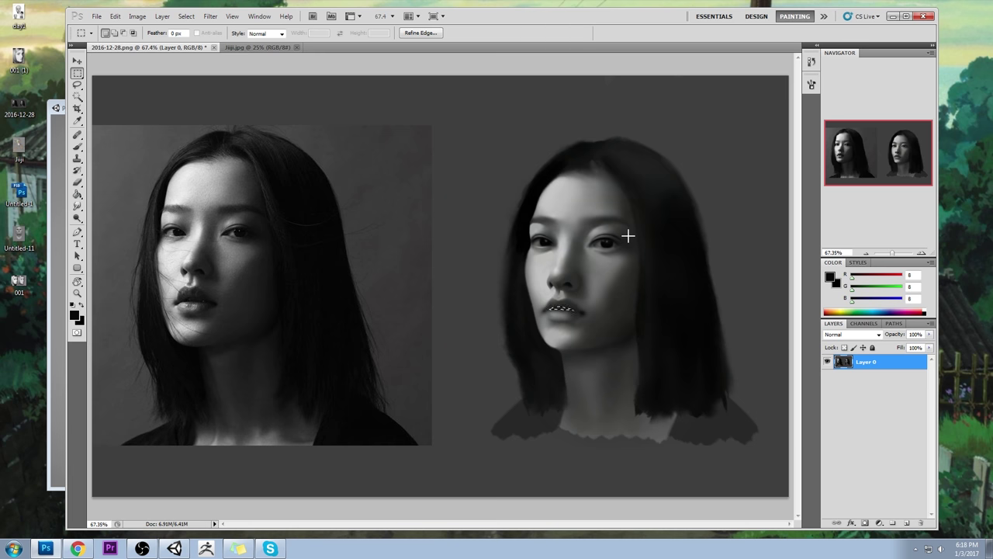
pyautogui.press('b')
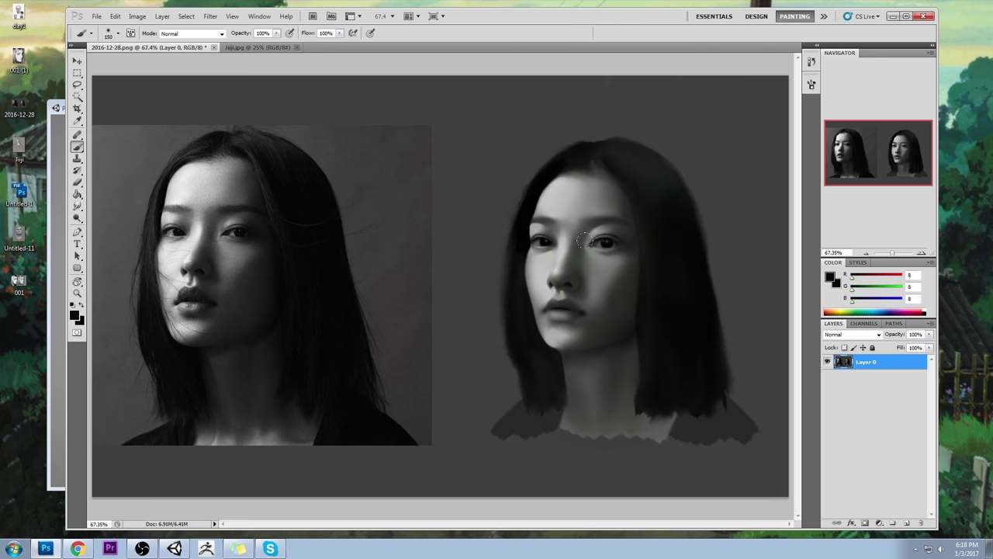
# Blend the shading around the painted lips with the Smudge tool at 28% strength and size 20
pyautogui.click(78, 206)
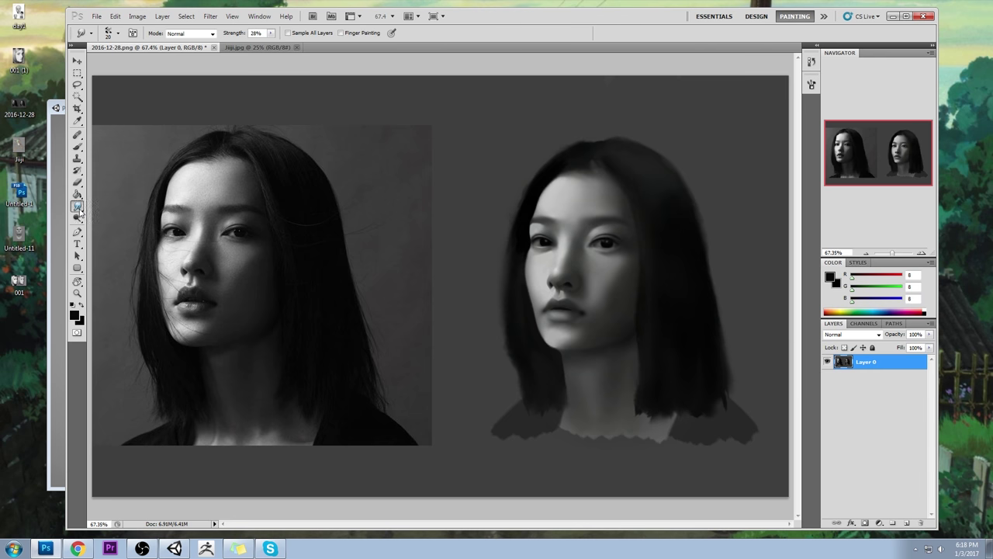
pyautogui.rightClick(80, 211)
pyautogui.click(114, 227)
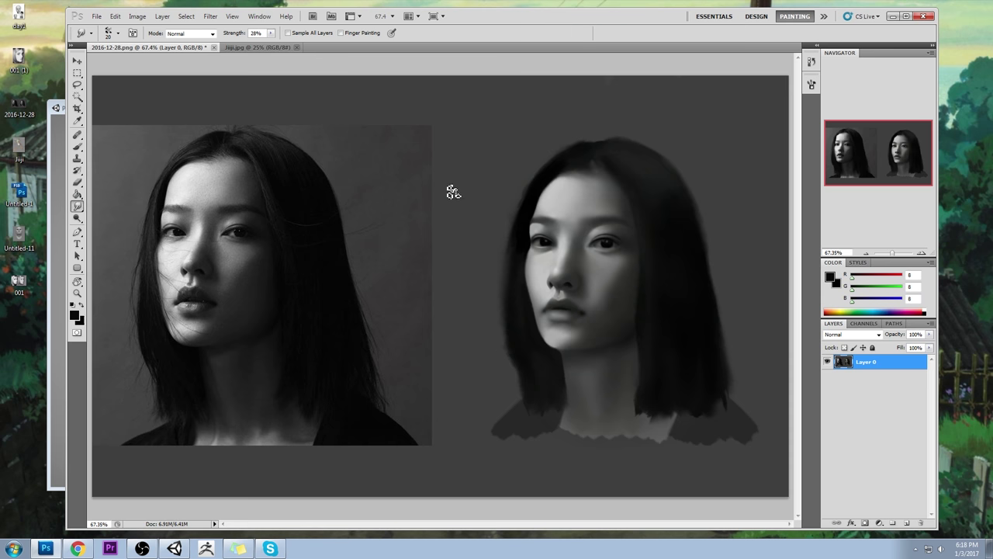
# Lasso the line between the painted lips, darken it with near-black using the soft 150 px brush, and clear the selection
pyautogui.press('l')
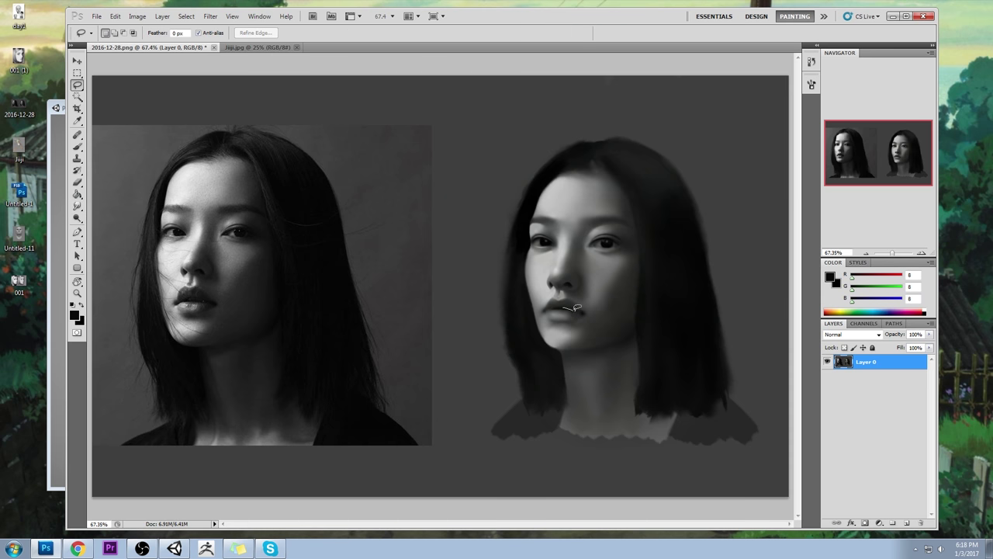
pyautogui.moveTo(546, 308); pyautogui.dragTo(555, 311)
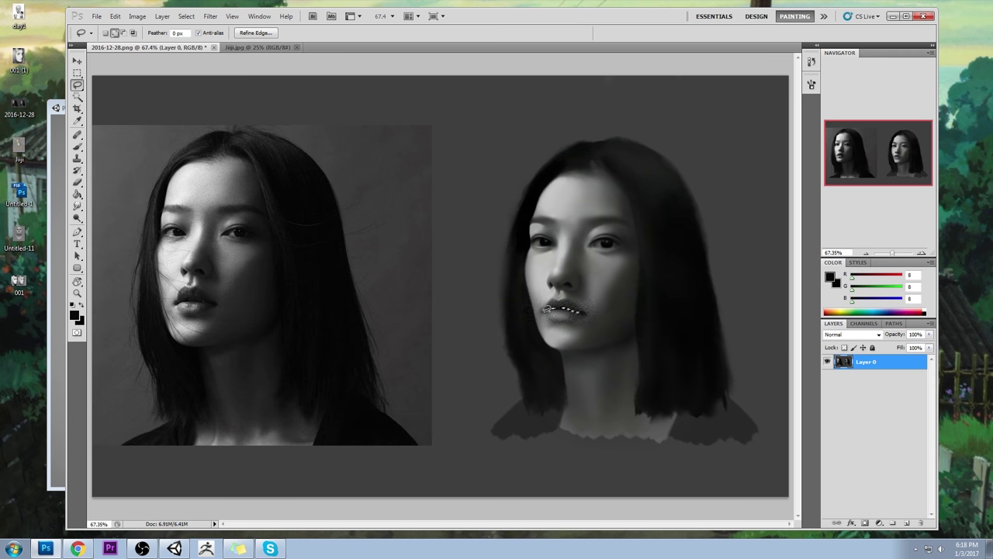
pyautogui.press('b')
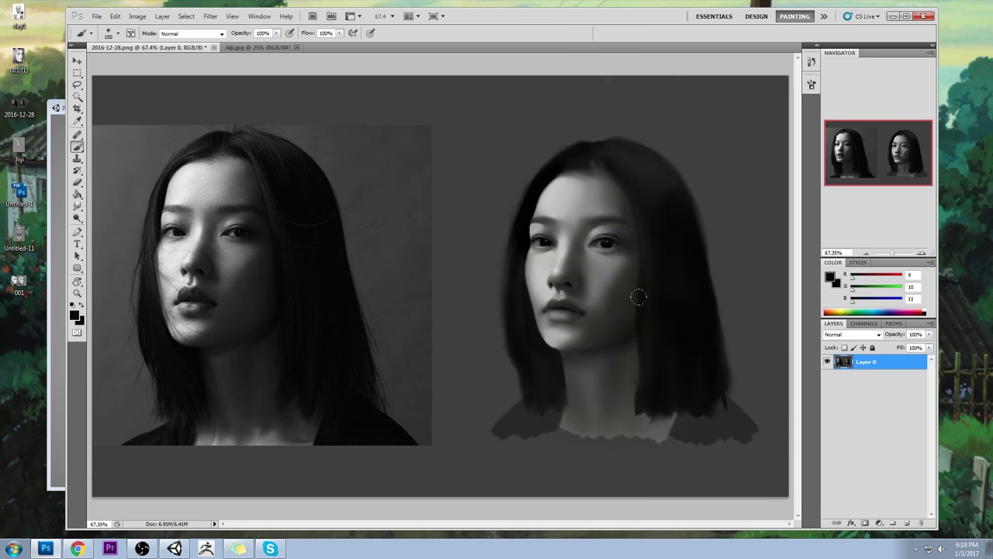
pyautogui.press('m')
pyautogui.rightClick(528, 256)
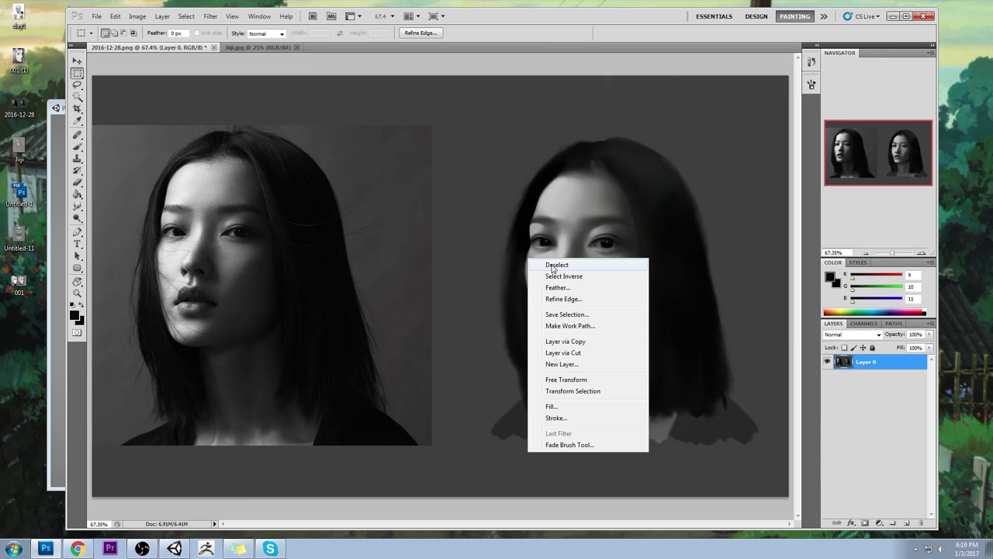
pyautogui.click(562, 267)
# Retouch the lips with the 175 px brush preset reduced to 30 px, and blend them with the Smudge tool at 28% strength
pyautogui.press('b')
pyautogui.rightClick(529, 155)
pyautogui.click(577, 309)
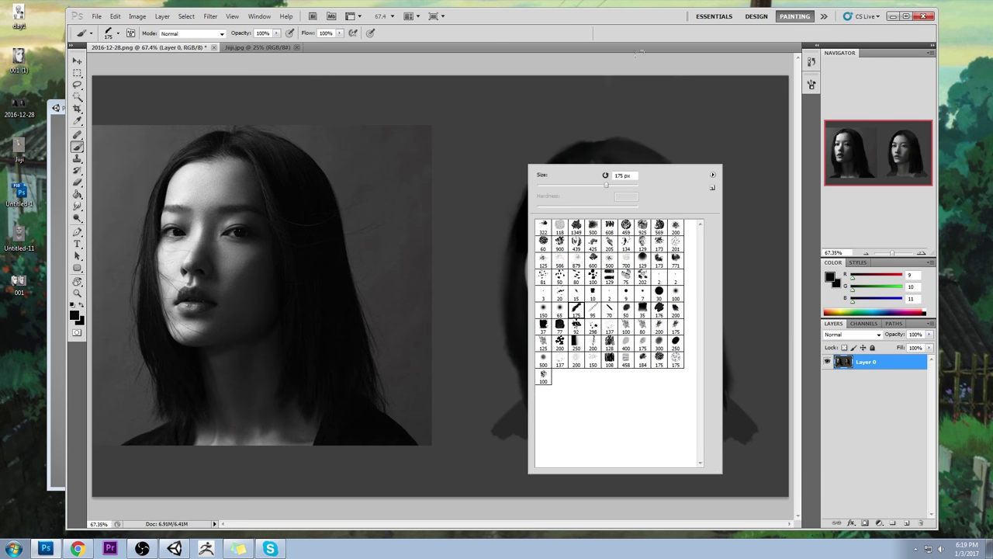
pyautogui.click(645, 34)
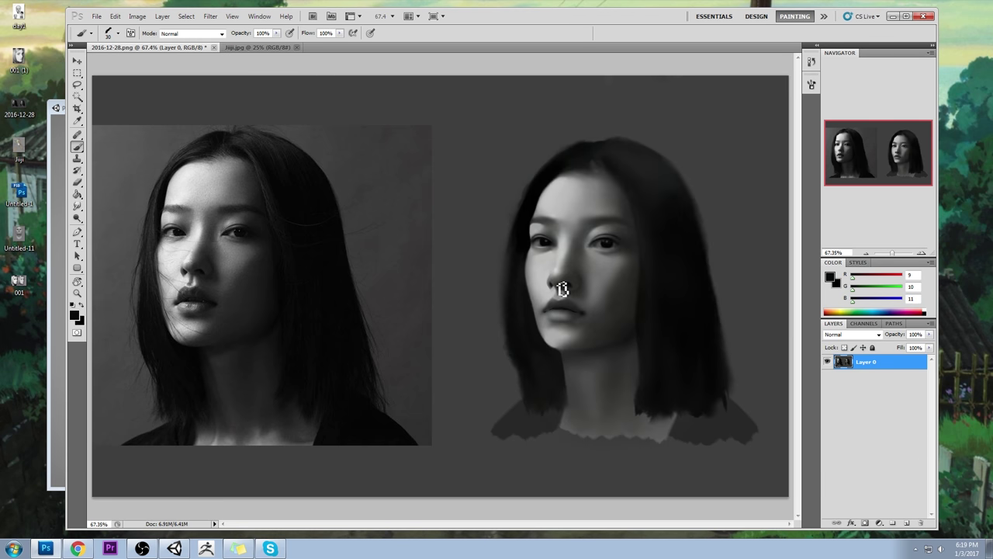
pyautogui.moveTo(77, 207); pyautogui.dragTo(113, 225)
pyautogui.click(112, 225)
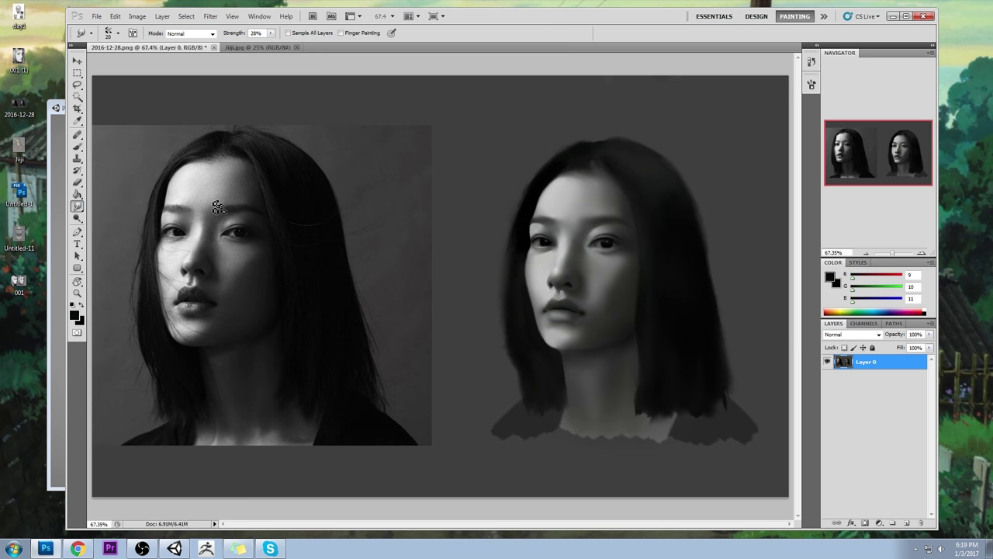
pyautogui.press('[')
pyautogui.press('[')
# Paint the upper lip and its edge with sampled greys using a small brush, then smudge them at size 9 and 28% strength
pyautogui.press('b')
pyautogui.keyDown('alt'); pyautogui.click(557, 295); pyautogui.keyUp('alt')
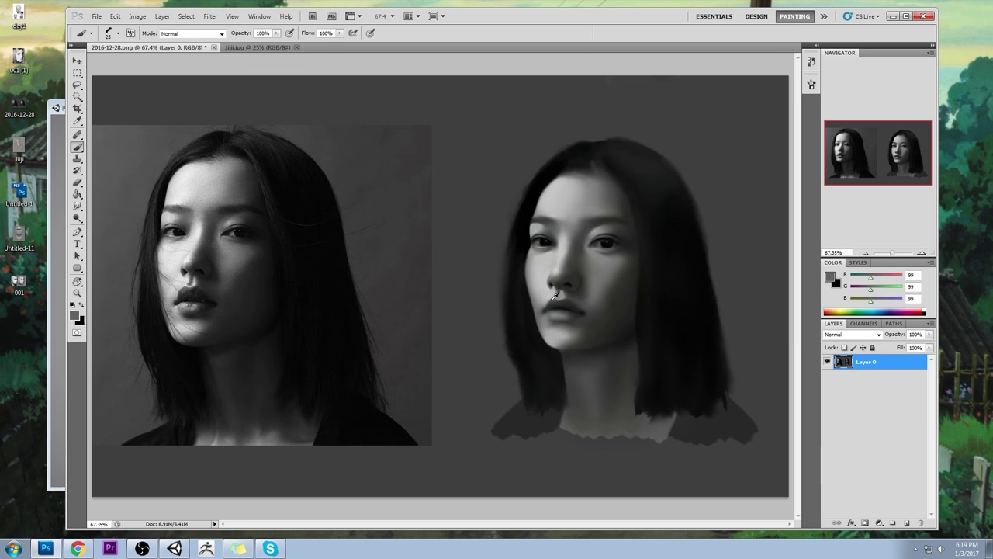
pyautogui.press('[')
pyautogui.press('[')
pyautogui.press('[')
pyautogui.keyDown('alt'); pyautogui.click(556, 301); pyautogui.keyUp('alt')
pyautogui.keyDown('alt'); pyautogui.click(556, 309); pyautogui.keyUp('alt')
pyautogui.moveTo(76, 206); pyautogui.dragTo(122, 231)
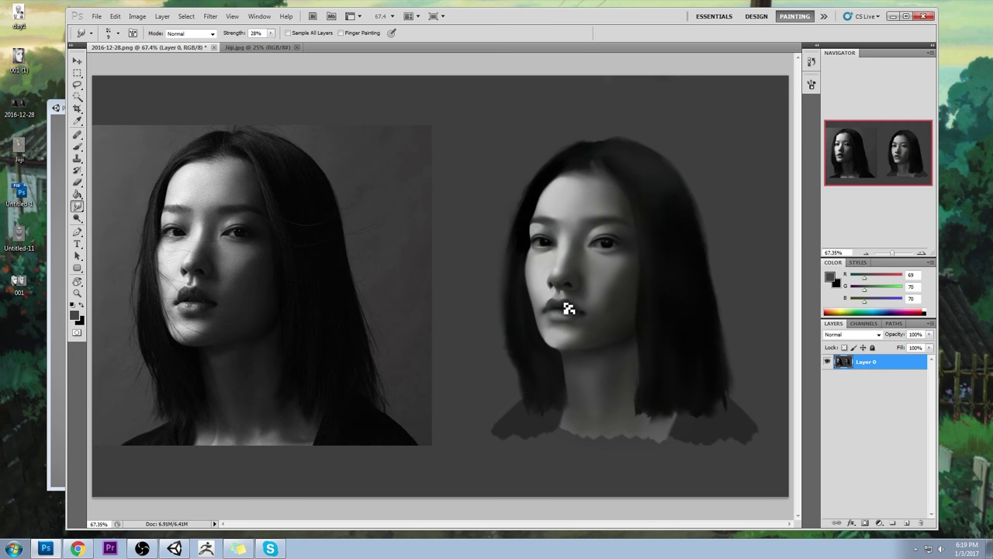
# Darken the lips with near-black sampled from the painted eye, using the soft 100 px brush at 36% opacity
pyautogui.press('b')
pyautogui.rightClick(510, 210)
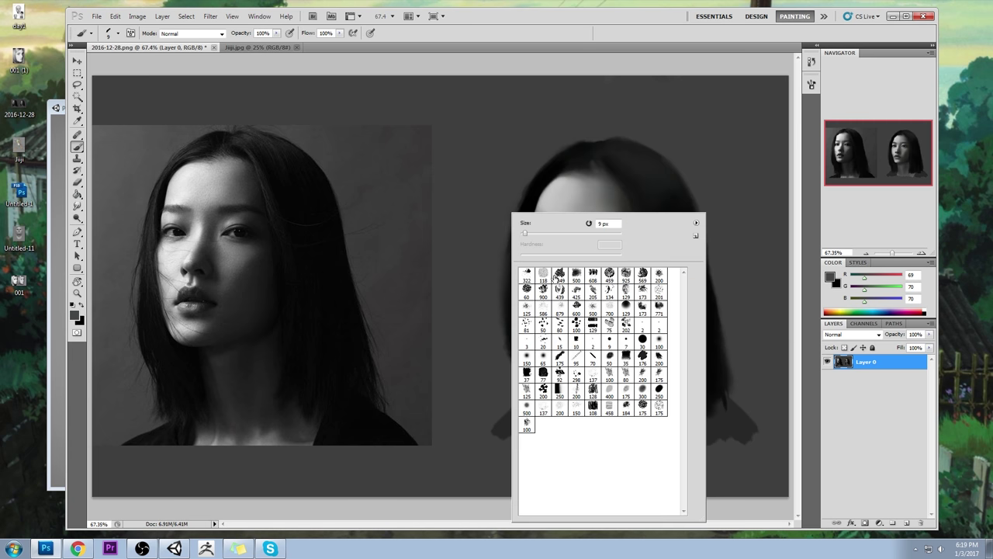
pyautogui.click(659, 337)
pyautogui.press('Return')
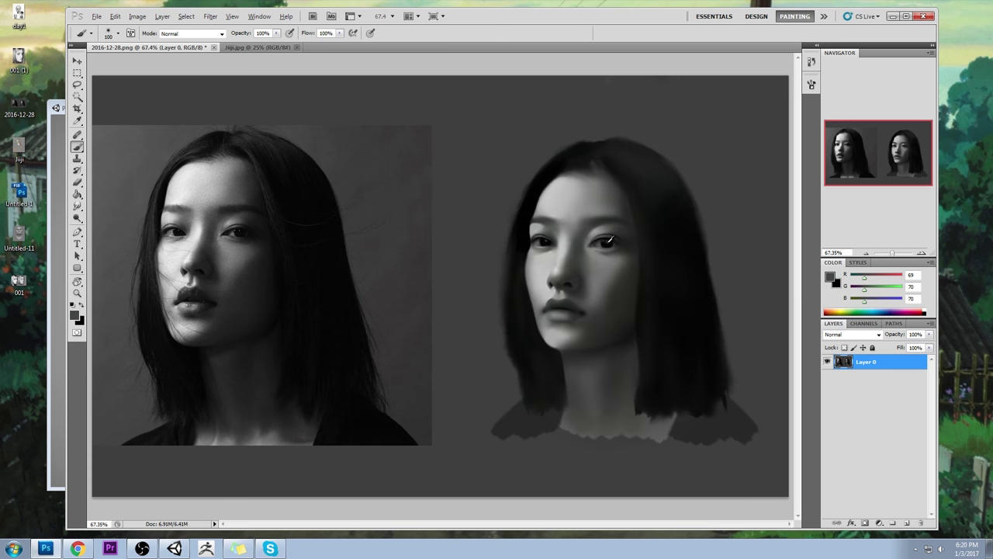
pyautogui.keyDown('alt'); pyautogui.click(608, 243); pyautogui.keyUp('alt')
pyautogui.keyDown('alt'); pyautogui.click(606, 240); pyautogui.keyUp('alt')
pyautogui.click(276, 33)
pyautogui.click(243, 43)
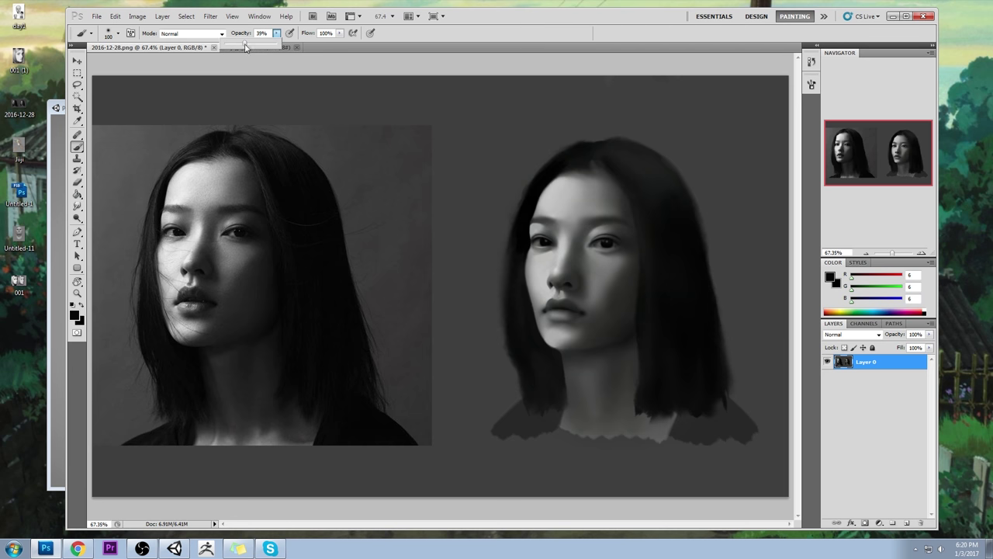
pyautogui.click(554, 317)
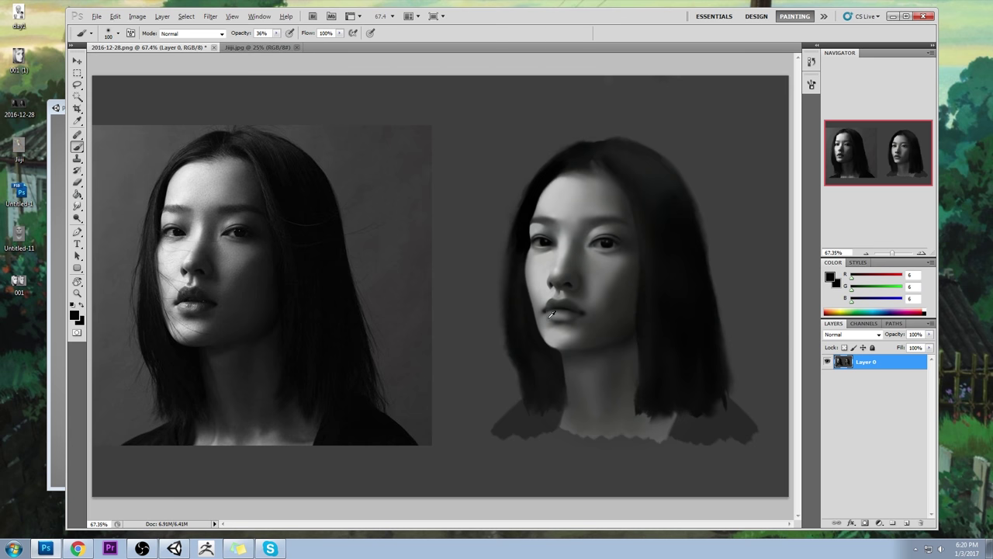
# Soften the lower lip and mouth line with greys sampled around the lips, keeping the soft 100 px brush at 36% opacity
pyautogui.keyDown('alt'); pyautogui.click(549, 315); pyautogui.keyUp('alt')
pyautogui.keyDown('alt'); pyautogui.click(560, 316); pyautogui.keyUp('alt')
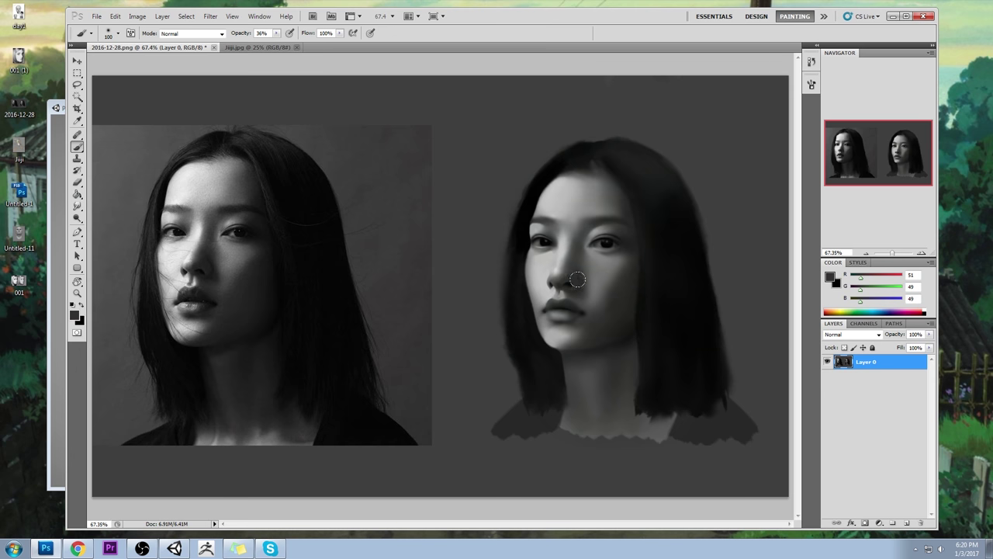
pyautogui.keyDown('alt'); pyautogui.click(552, 313); pyautogui.keyUp('alt')
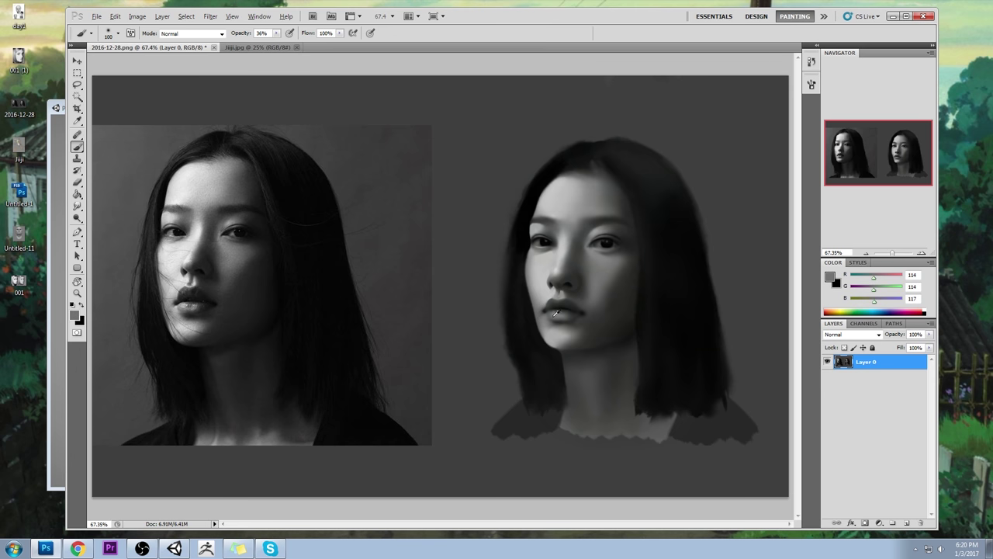
pyautogui.keyDown('alt'); pyautogui.click(546, 311); pyautogui.keyUp('alt')
pyautogui.keyDown('alt'); pyautogui.click(562, 303); pyautogui.keyUp('alt')
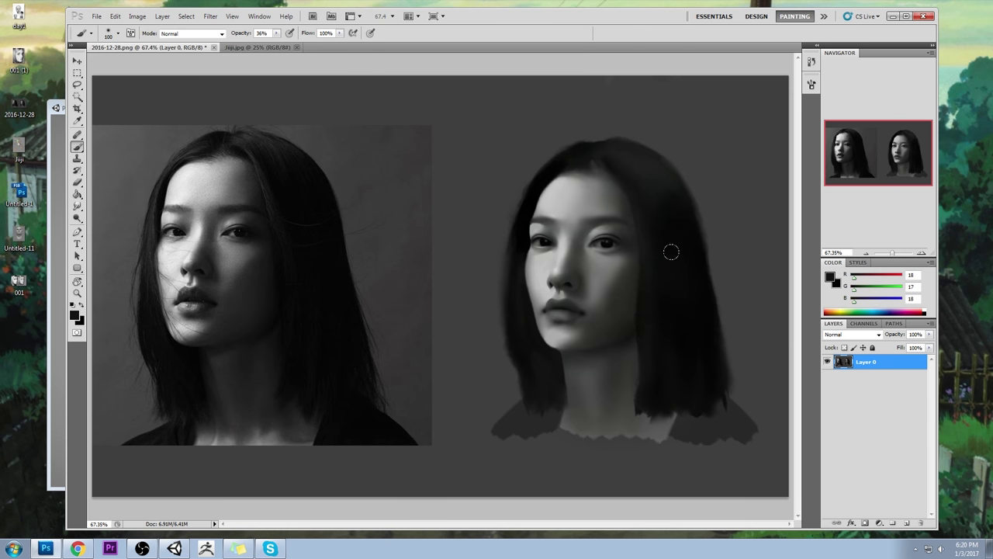
# Reduce the 175 px brush preset to 10 px and sample light grey (194, 192, 194) from the skin above the painted lips
pyautogui.keyDown('alt'); pyautogui.click(549, 314); pyautogui.keyUp('alt')
pyautogui.rightClick(465, 140)
pyautogui.click(523, 291)
pyautogui.click(624, 33)
pyautogui.press('[')
pyautogui.press('[')
pyautogui.press('[')
pyautogui.press('[')
pyautogui.press('[')
pyautogui.press('[')
pyautogui.press('[')
pyautogui.press('[')
pyautogui.press('[')
pyautogui.press('[')
pyautogui.press('[')
pyautogui.press('[')
pyautogui.press('[')
pyautogui.press('[')
pyautogui.press('[')
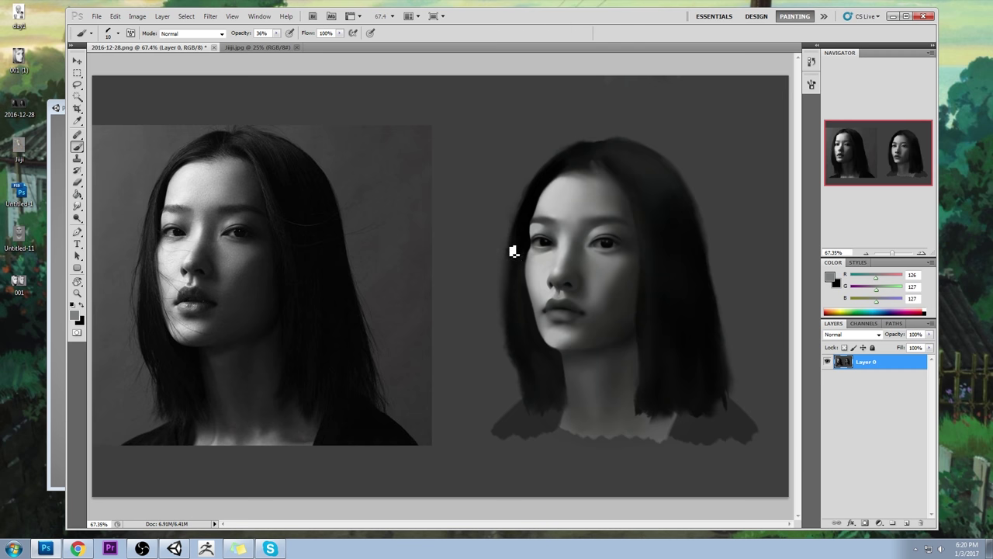
pyautogui.press('[')
pyautogui.keyDown('alt'); pyautogui.click(552, 289); pyautogui.keyUp('alt')
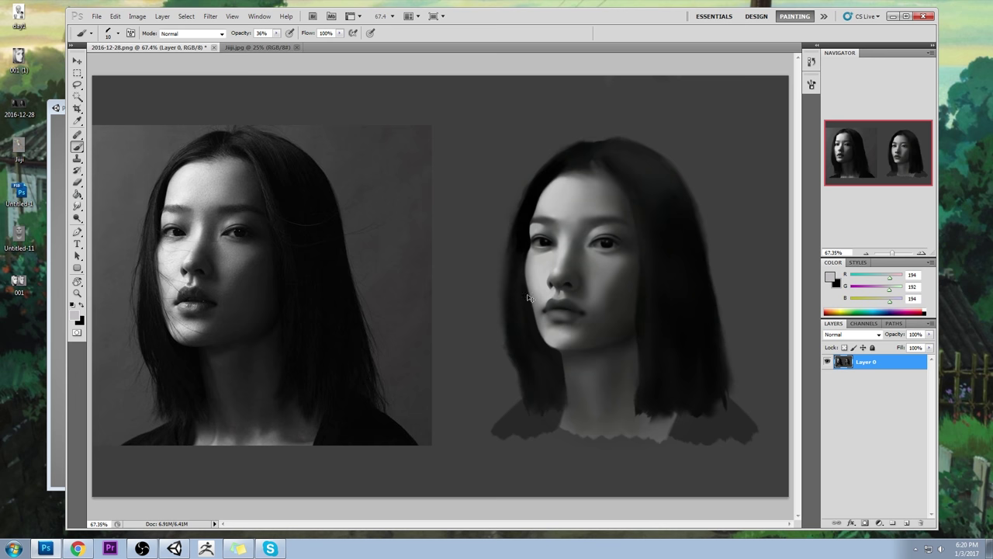
# Refine the lower lip's bottom edge with sampled greys at 74% brush opacity, then blend it with the Smudge tool at size 9
pyautogui.moveTo(276, 33); pyautogui.dragTo(297, 47)
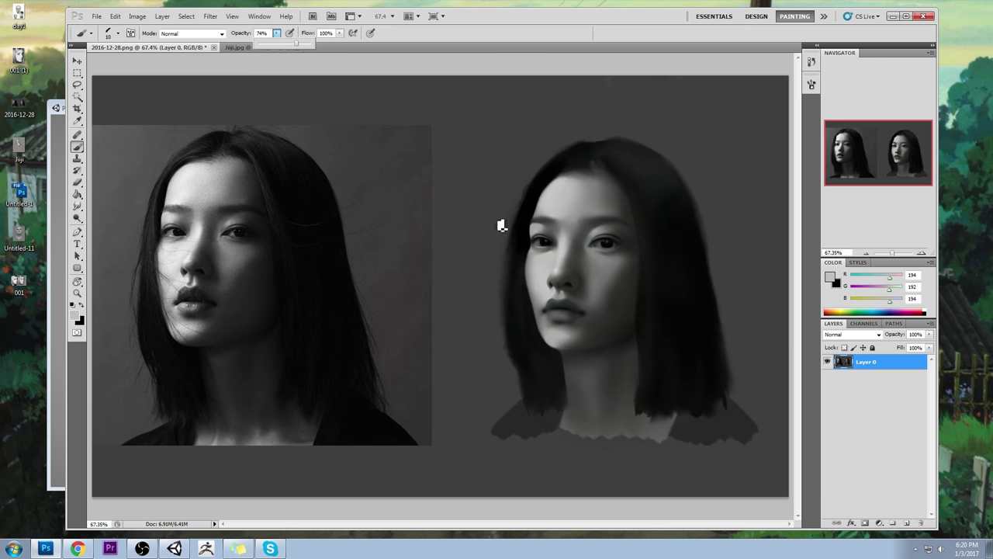
pyautogui.click(552, 322)
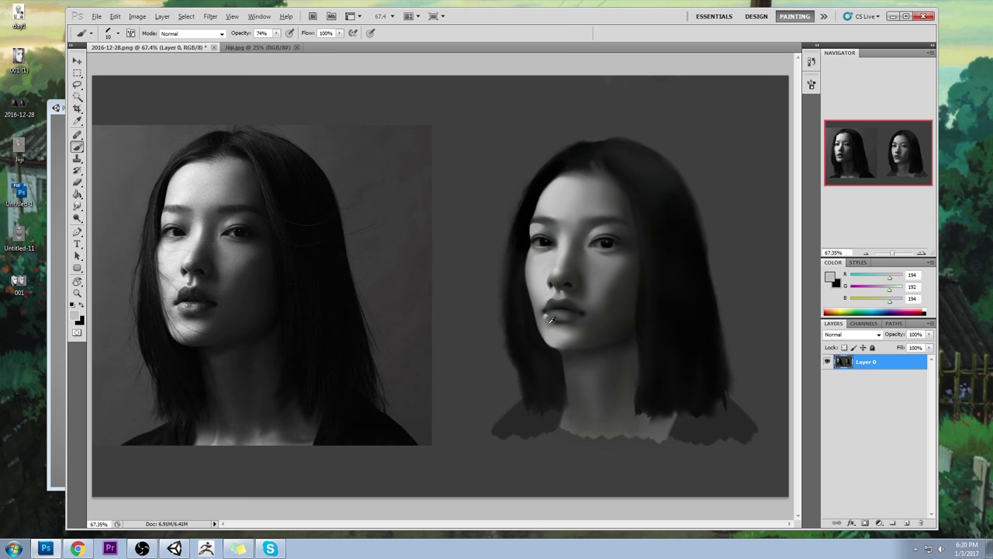
pyautogui.keyDown('alt'); pyautogui.click(552, 320); pyautogui.keyUp('alt')
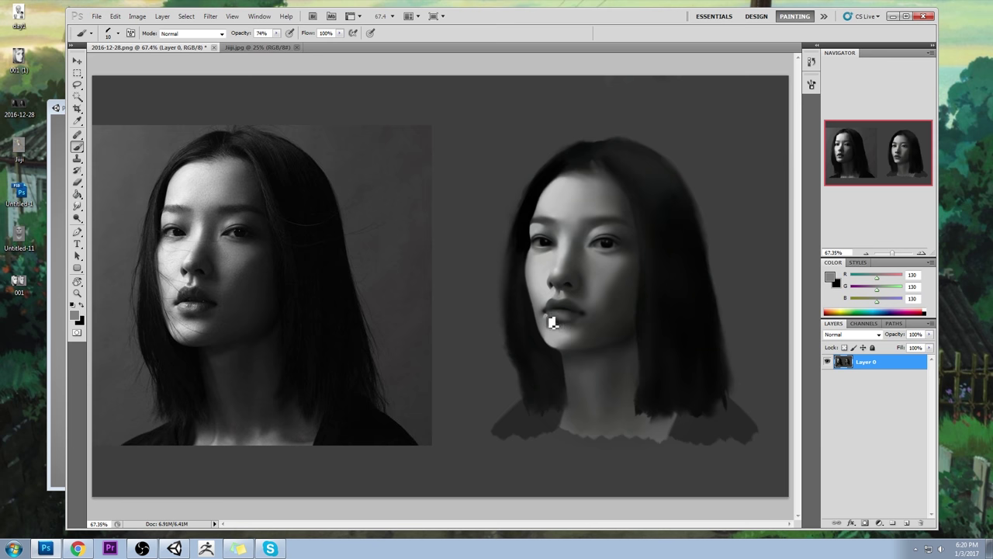
pyautogui.keyDown('alt'); pyautogui.click(550, 319); pyautogui.keyUp('alt')
pyautogui.keyDown('alt'); pyautogui.click(555, 325); pyautogui.keyUp('alt')
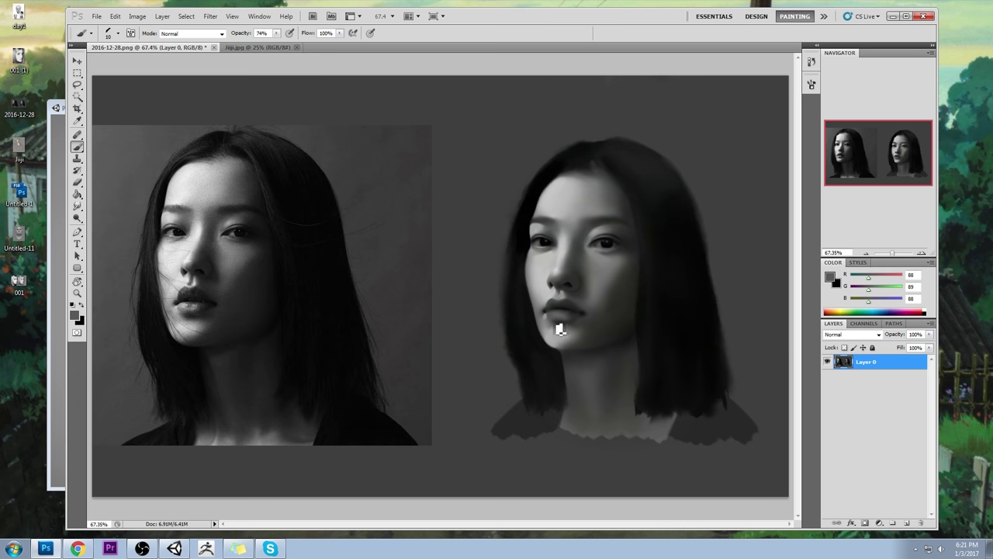
pyautogui.moveTo(78, 207); pyautogui.dragTo(116, 227)
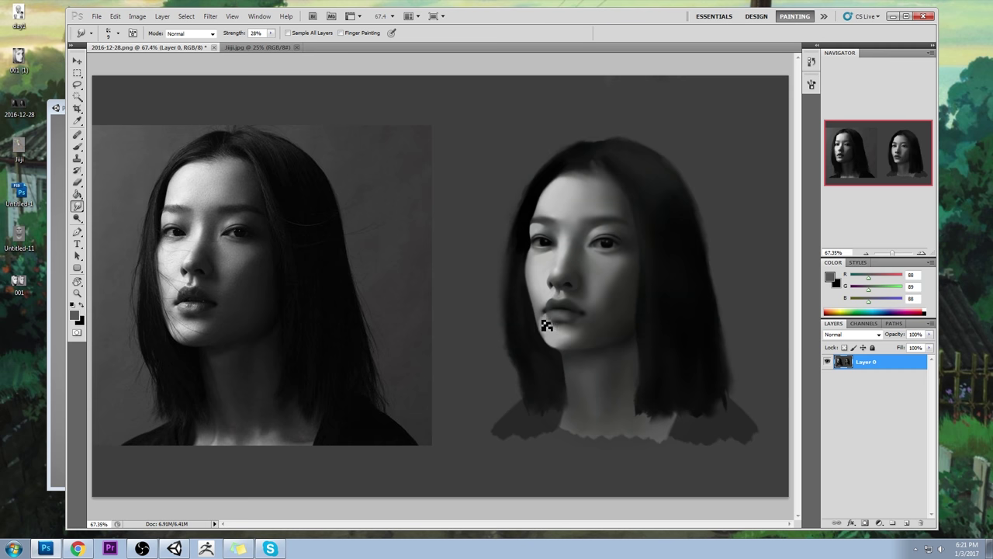
# Reshape the lower lip's shading with greys sampled from the lips and chin, using the 10 px brush at 95% opacity
pyautogui.press('b')
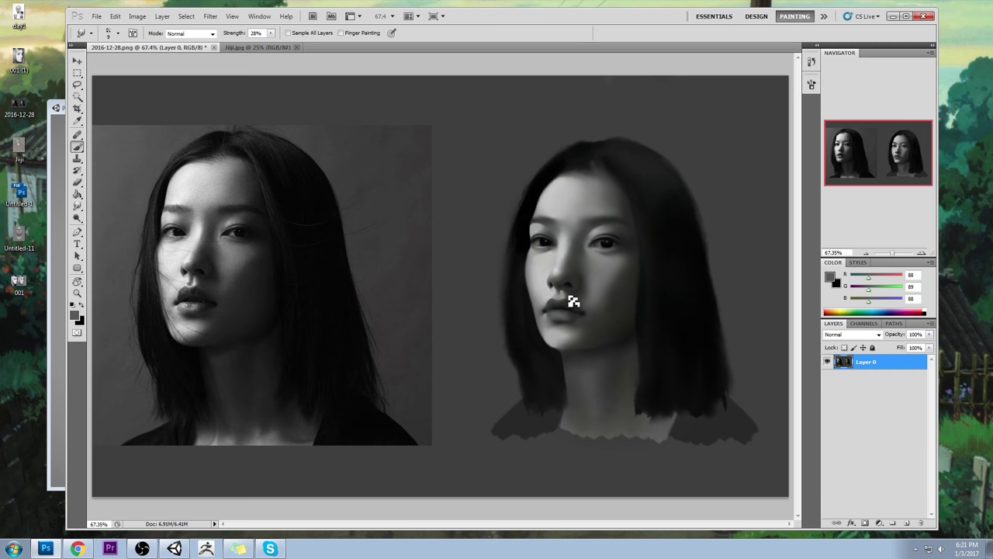
pyautogui.click(276, 33)
pyautogui.moveTo(290, 46); pyautogui.dragTo(288, 46)
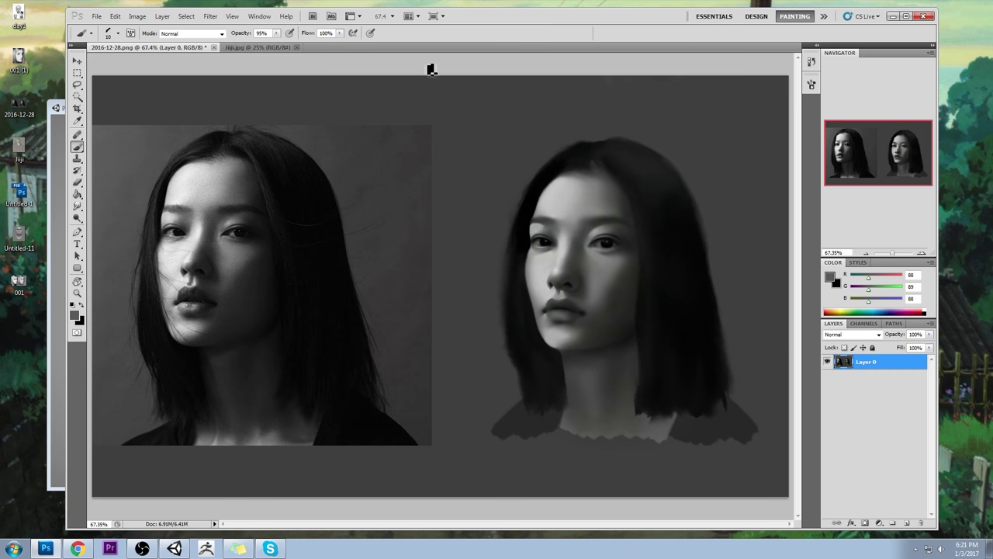
pyautogui.keyDown('alt'); pyautogui.click(552, 318); pyautogui.keyUp('alt')
pyautogui.keyDown('alt'); pyautogui.click(560, 308); pyautogui.keyUp('alt')
pyautogui.keyDown('alt'); pyautogui.click(549, 313); pyautogui.keyUp('alt')
pyautogui.keyDown('alt'); pyautogui.click(549, 318); pyautogui.keyUp('alt')
pyautogui.keyDown('alt'); pyautogui.click(561, 317); pyautogui.keyUp('alt')
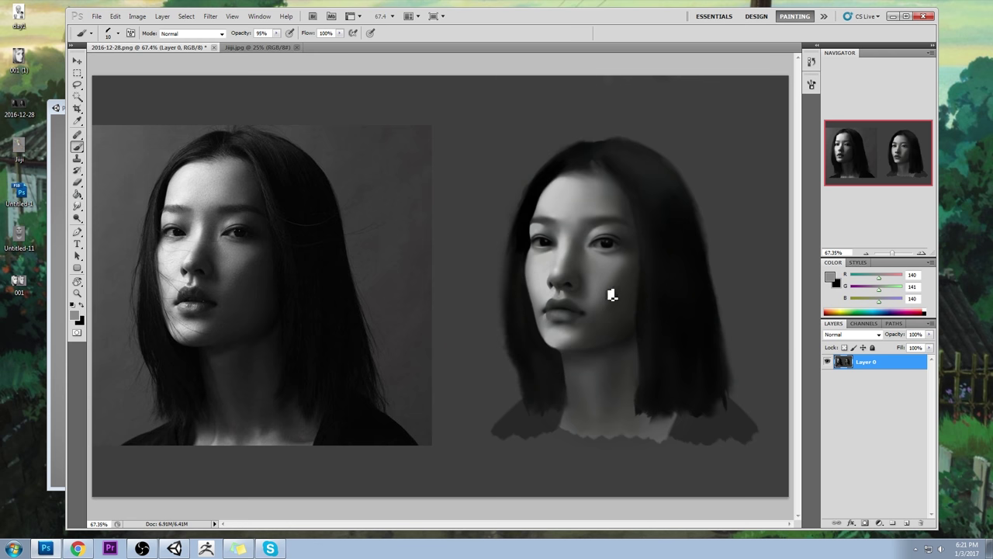
# Touch up the mouth corner with sampled dark grey, and reset the brush to the 175 px preset at 100% opacity
pyautogui.keyDown('alt'); pyautogui.click(581, 302); pyautogui.keyUp('alt')
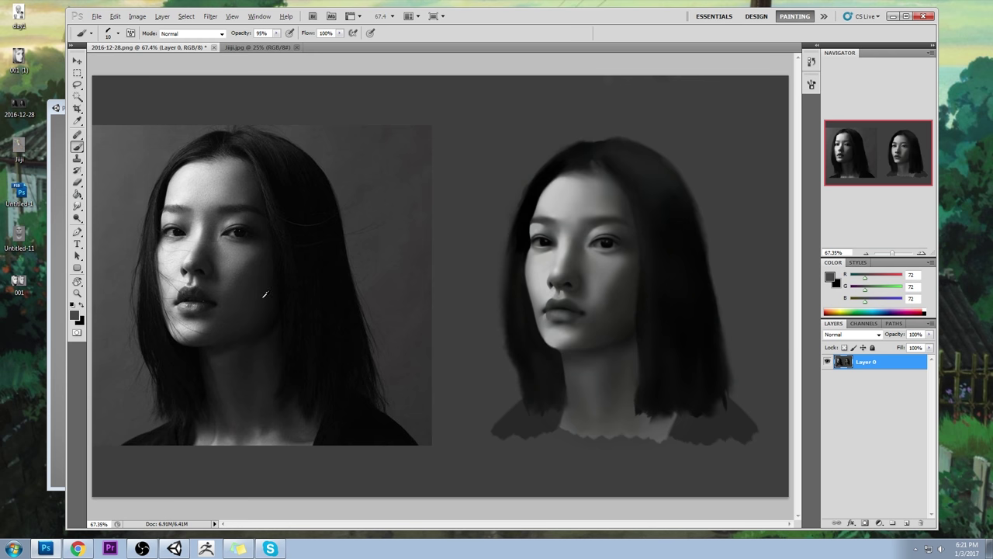
pyautogui.keyDown('alt'); pyautogui.click(584, 306); pyautogui.keyUp('alt')
pyautogui.rightClick(606, 237)
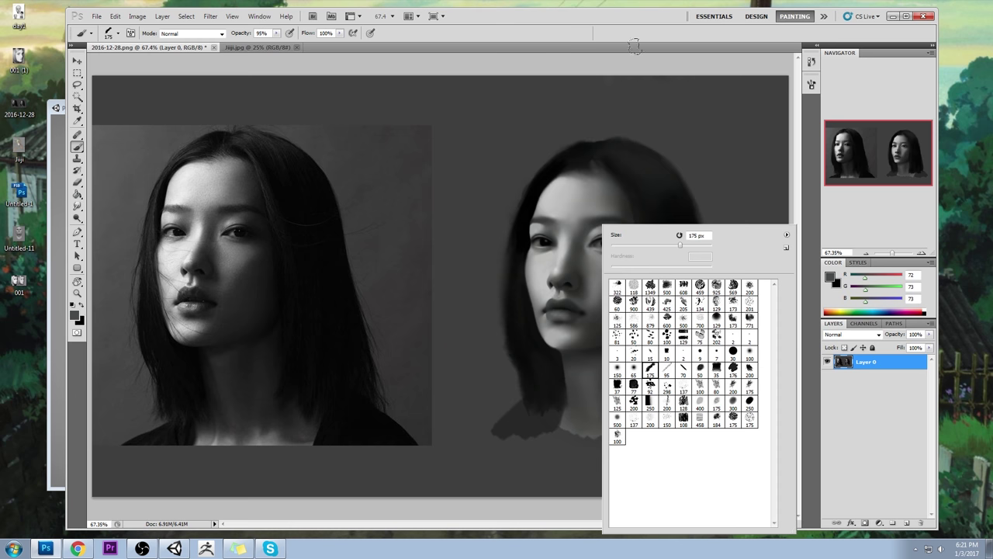
pyautogui.moveTo(276, 33)
pyautogui.mouseDown()
pyautogui.moveTo(475, 58)
pyautogui.moveTo(477, 33)
pyautogui.mouseUp()
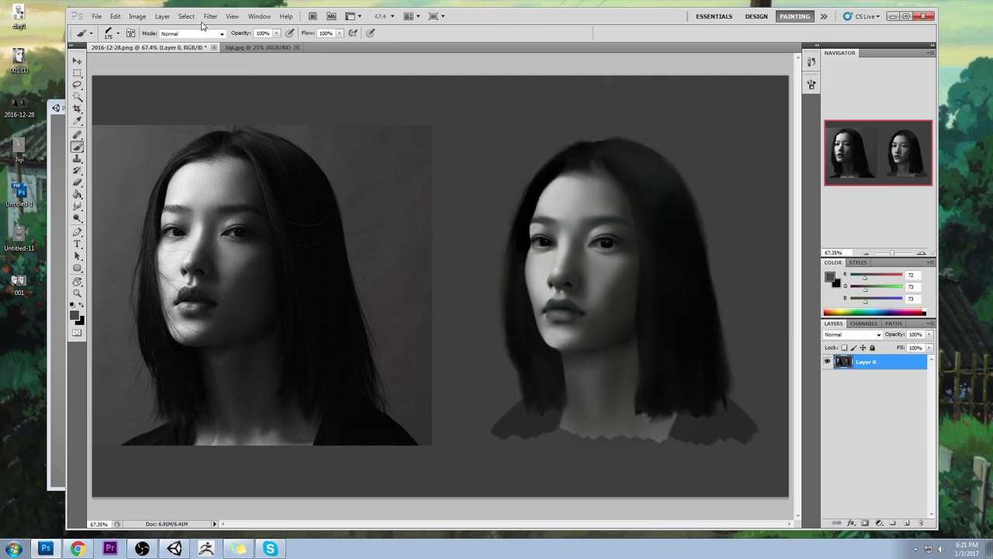
# Open the Liquify filter and push the bottom of the painted chin slightly upward with a brush size of 181
pyautogui.click(210, 16)
pyautogui.click(291, 74)
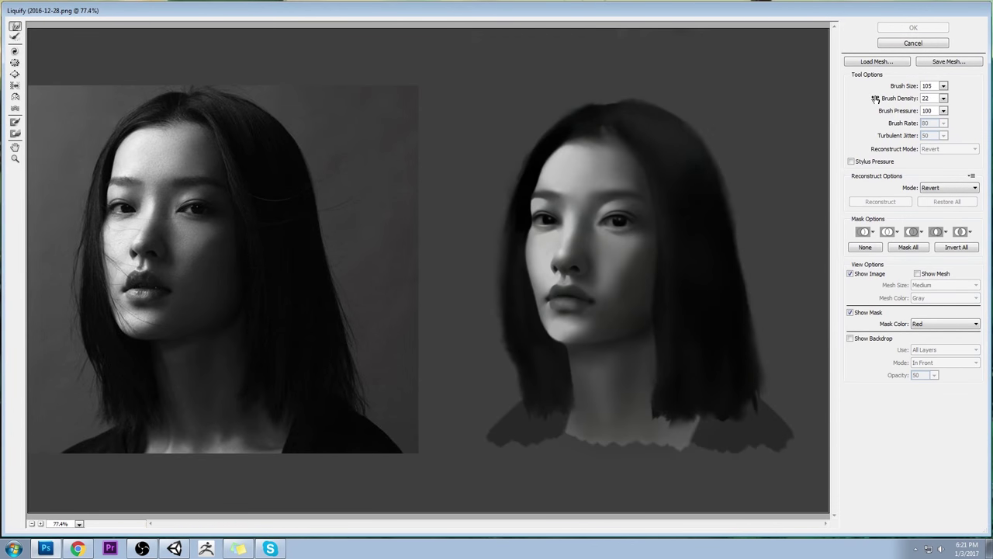
pyautogui.moveTo(944, 85)
pyautogui.mouseDown()
pyautogui.moveTo(877, 103)
pyautogui.moveTo(898, 99)
pyautogui.mouseUp()
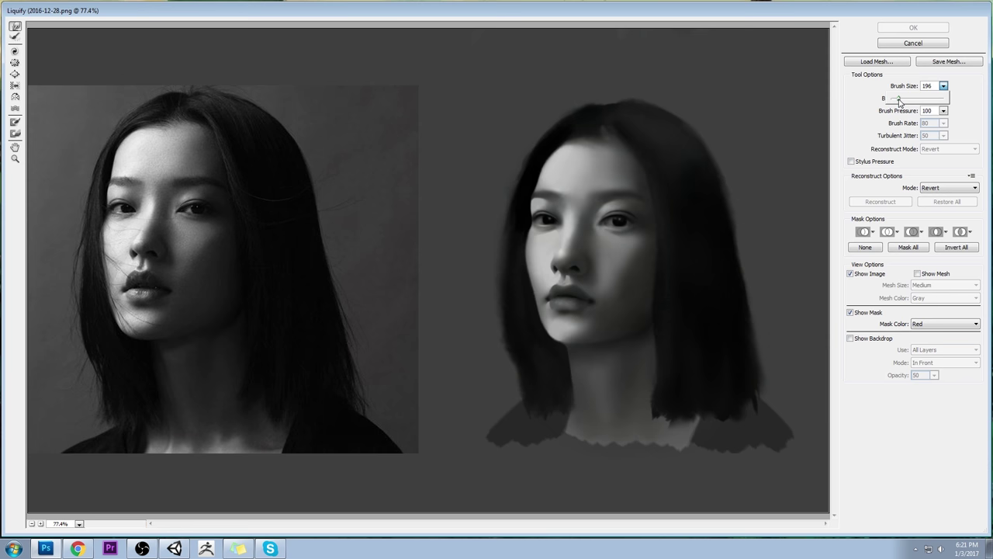
pyautogui.click(567, 341)
pyautogui.moveTo(568, 341); pyautogui.dragTo(568, 337)
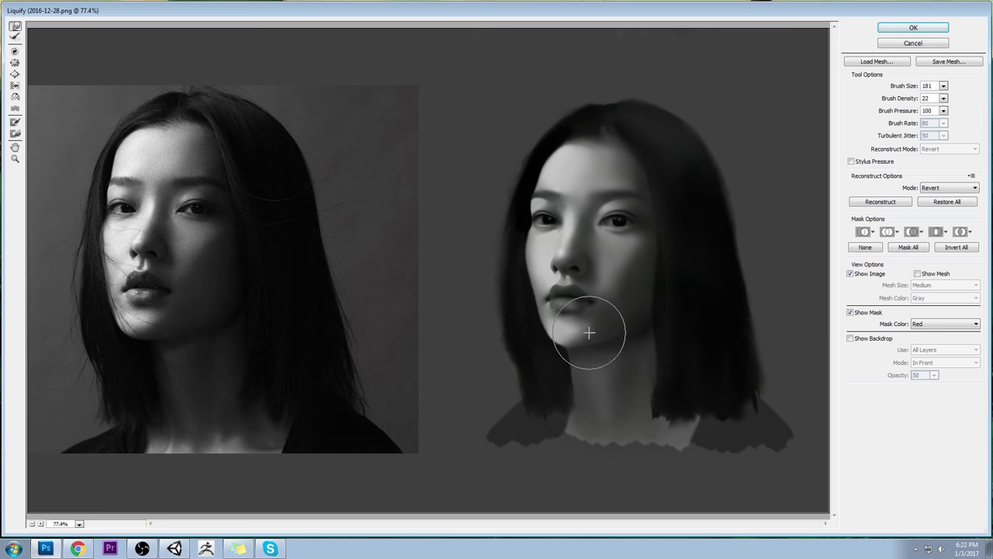
# Open the PortraitStudio head render from the Documents folders in Windows Photo Viewer and examine the face planes
pyautogui.press('Return')
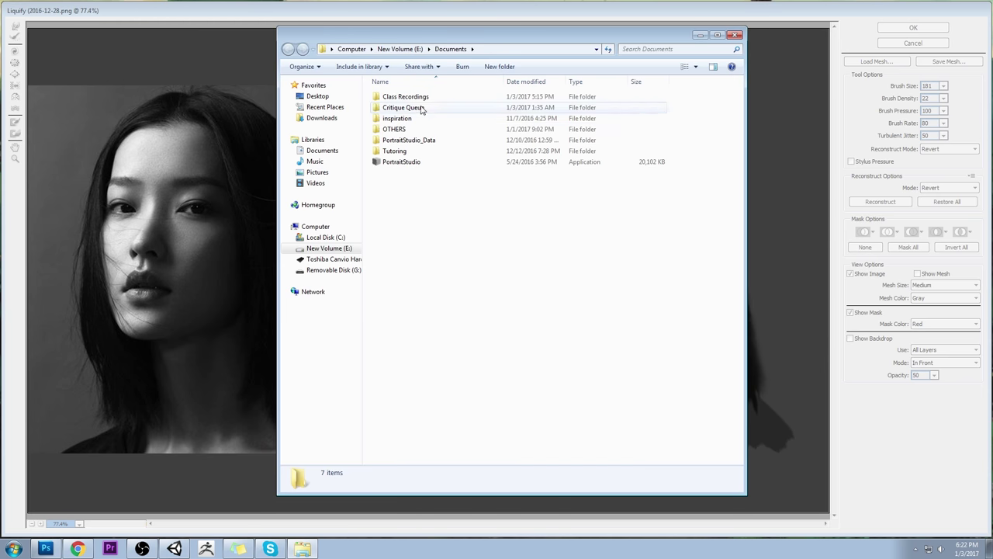
pyautogui.moveTo(444, 29); pyautogui.dragTo(992, 2)
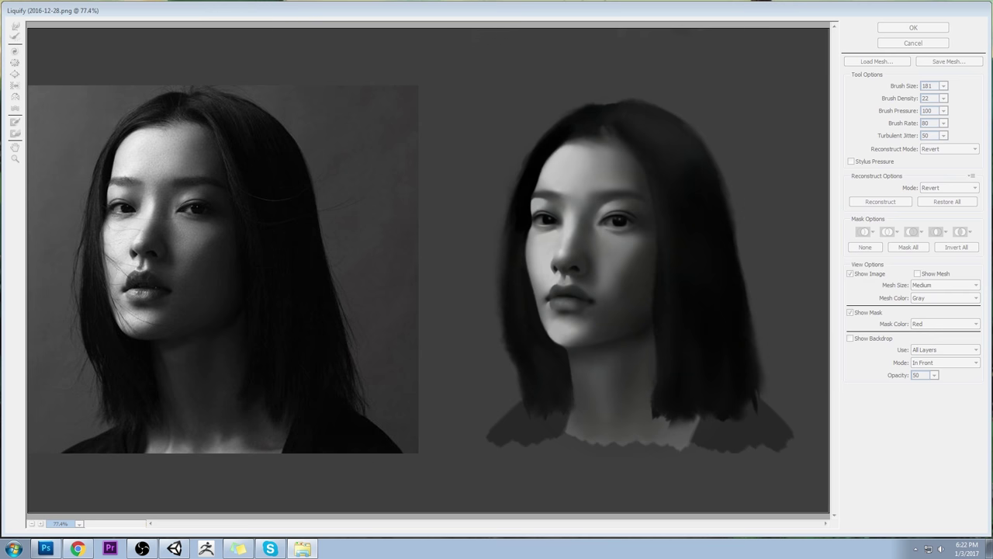
pyautogui.press('Return')
pyautogui.scroll(2, 468, 277)
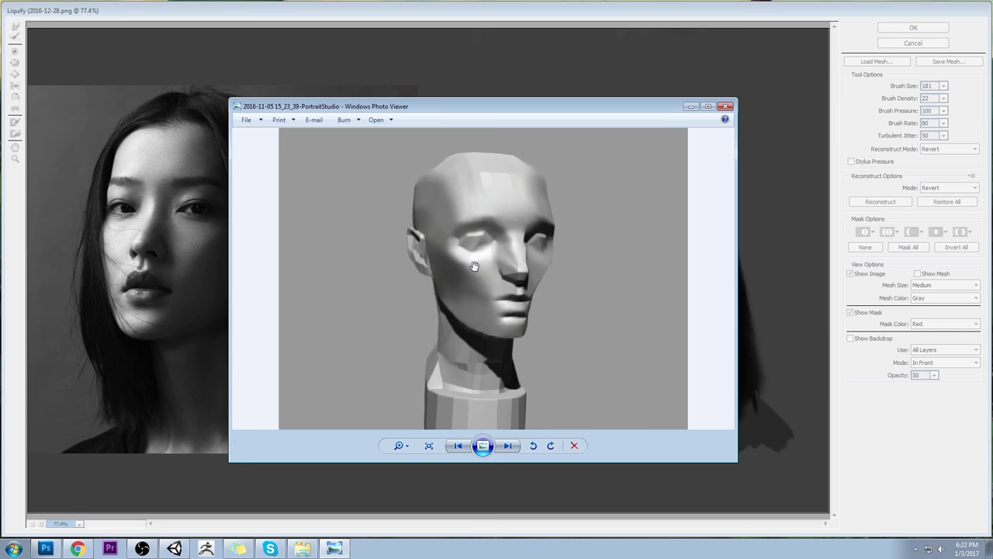
# Examine the brow, cheek, nose and mouth planes of the PortraitStudio head render up close and as a whole
pyautogui.scroll(2, 588, 278)
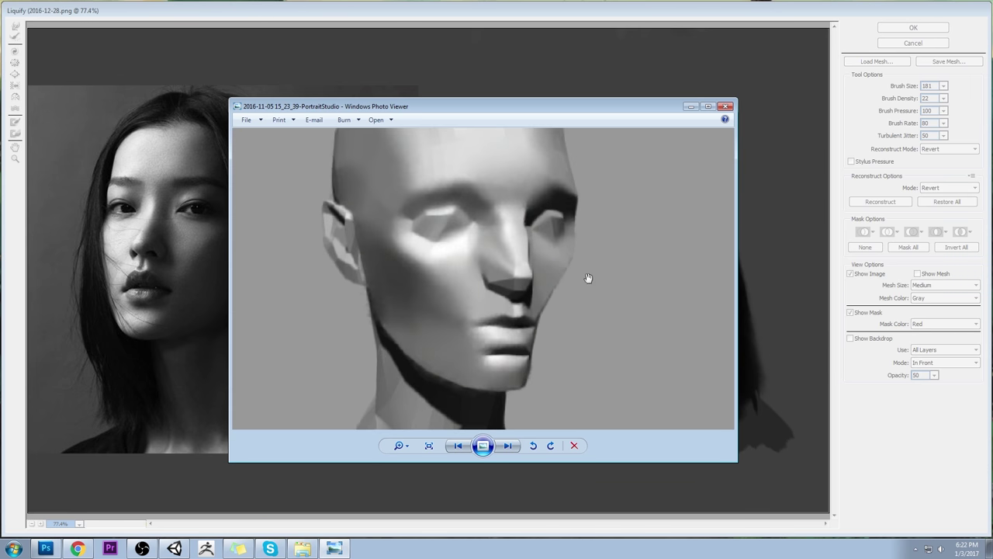
pyautogui.scroll(1, 603, 288)
pyautogui.scroll(1, 376, 387)
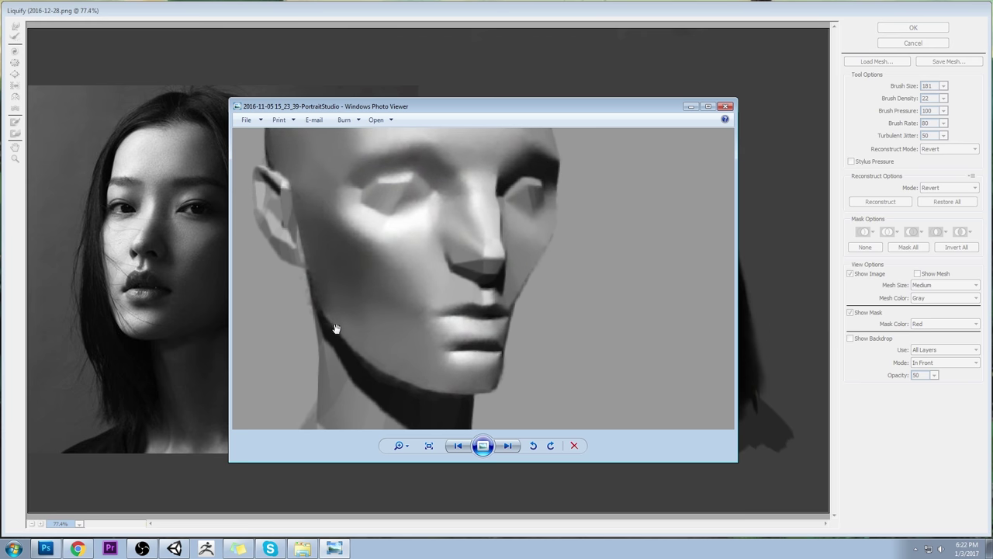
pyautogui.moveTo(589, 252); pyautogui.dragTo(591, 277)
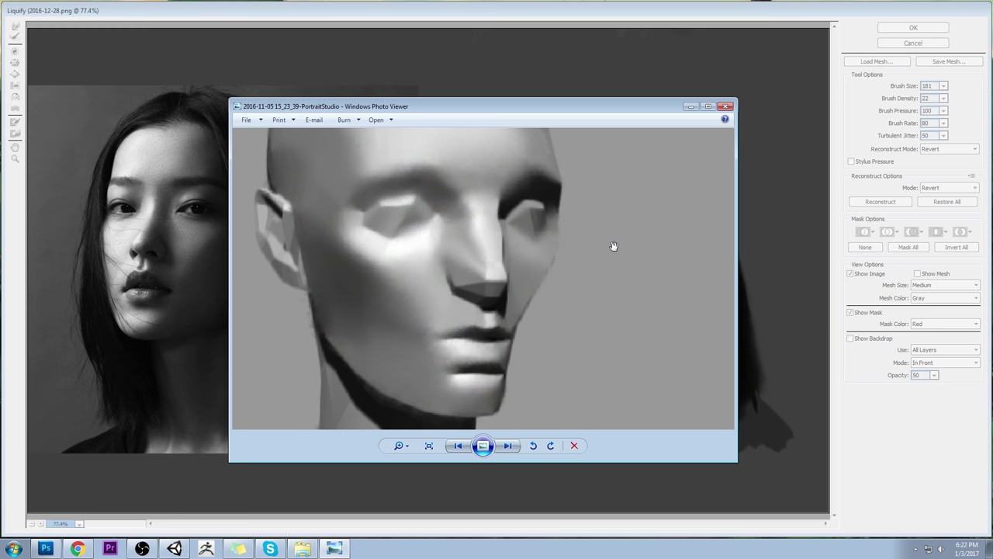
pyautogui.moveTo(669, 198); pyautogui.dragTo(642, 221)
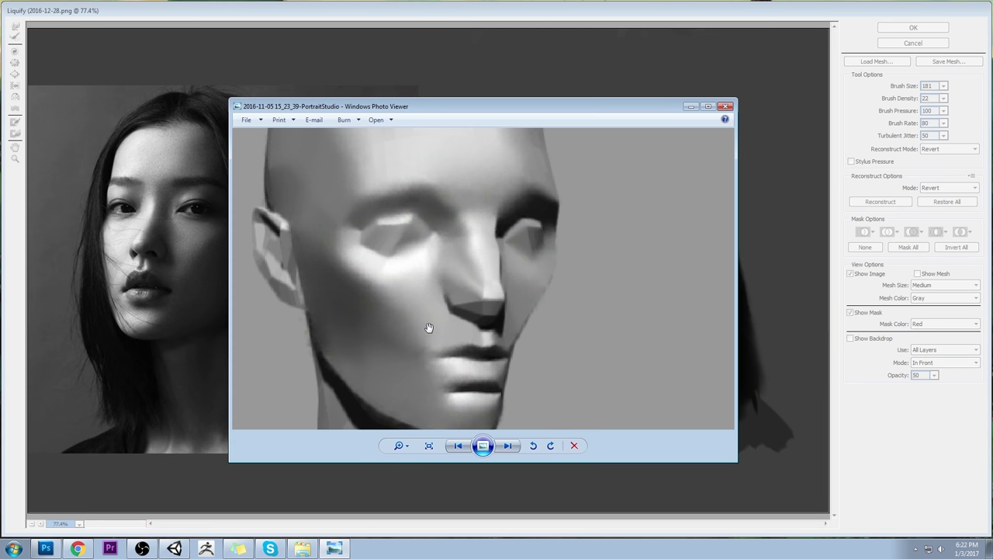
pyautogui.scroll(-3, 471, 283)
pyautogui.scroll(-1, 471, 283)
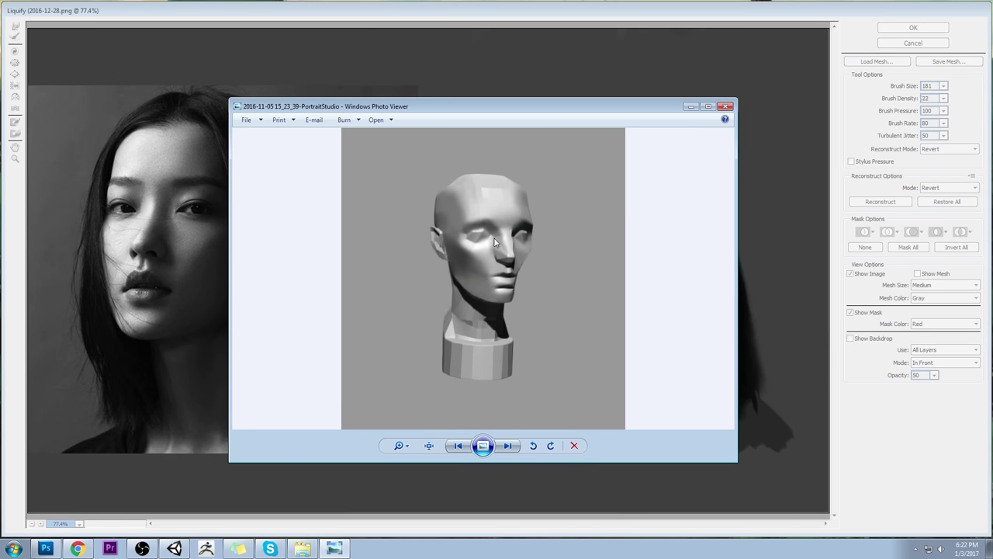
# Close the head render in the photo viewer and apply the Liquify changes to the portrait
pyautogui.click(726, 106)
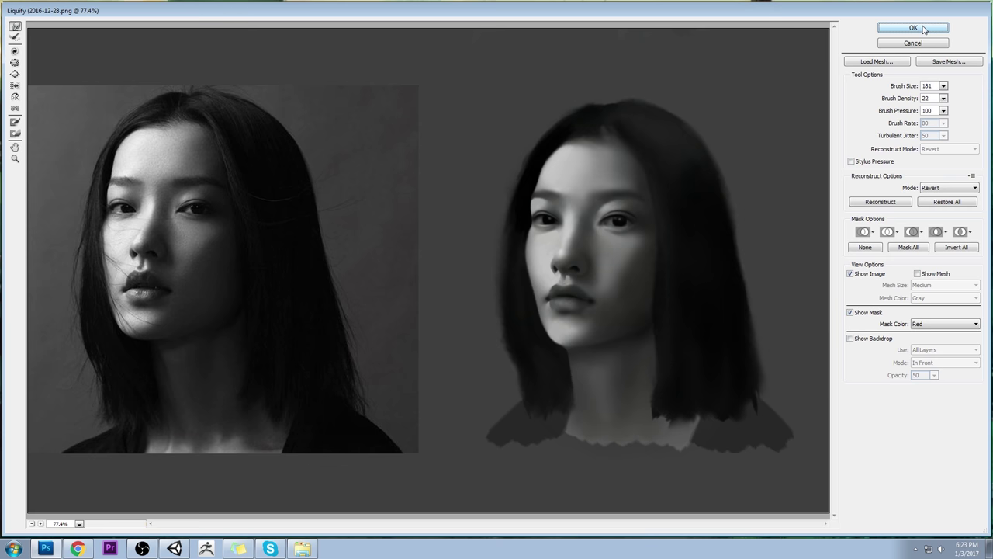
pyautogui.click(924, 30)
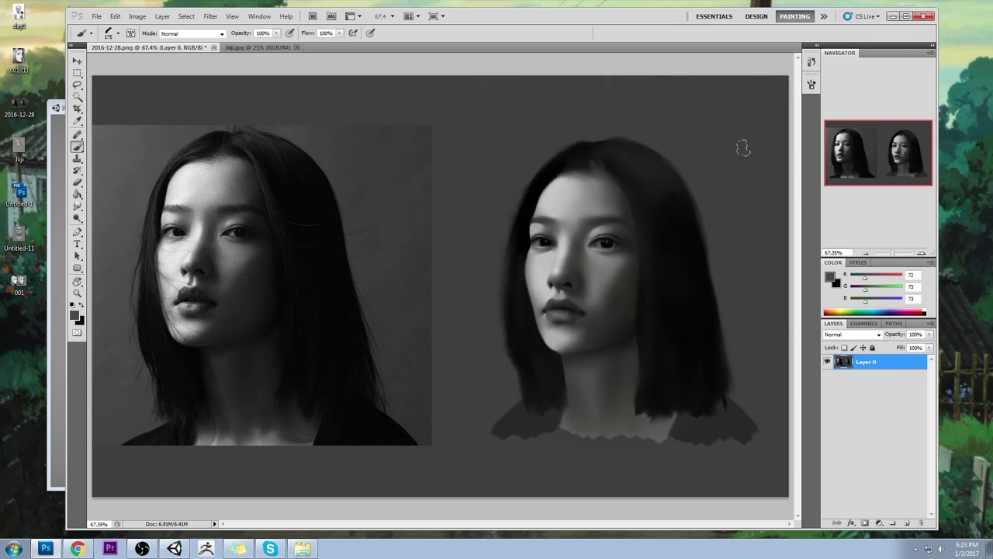
# Copy the whole refined canvas, revert to the 2016-12-28.png opening state in the history, and paste the copy as a new layer
pyautogui.hotkey('ctrl', 'a')
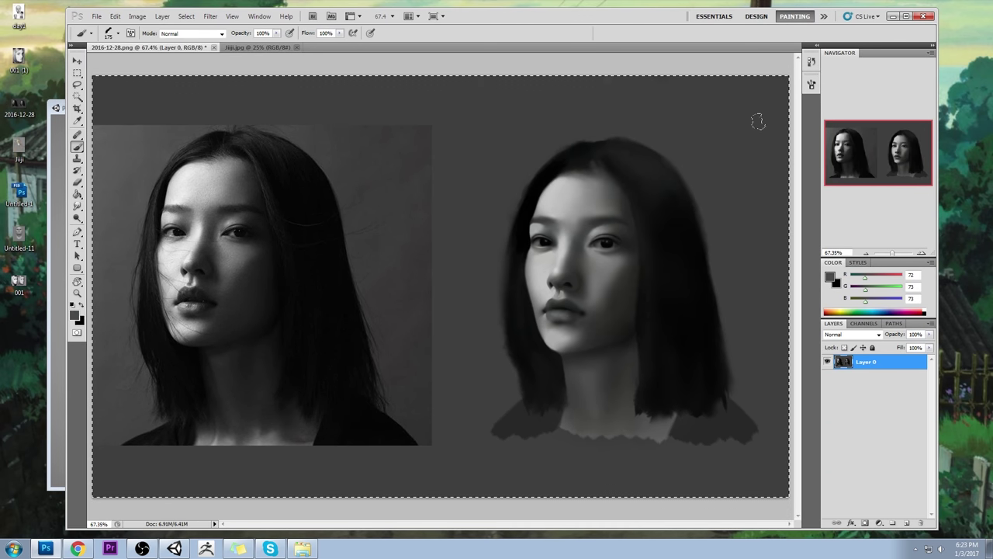
pyautogui.click(811, 62)
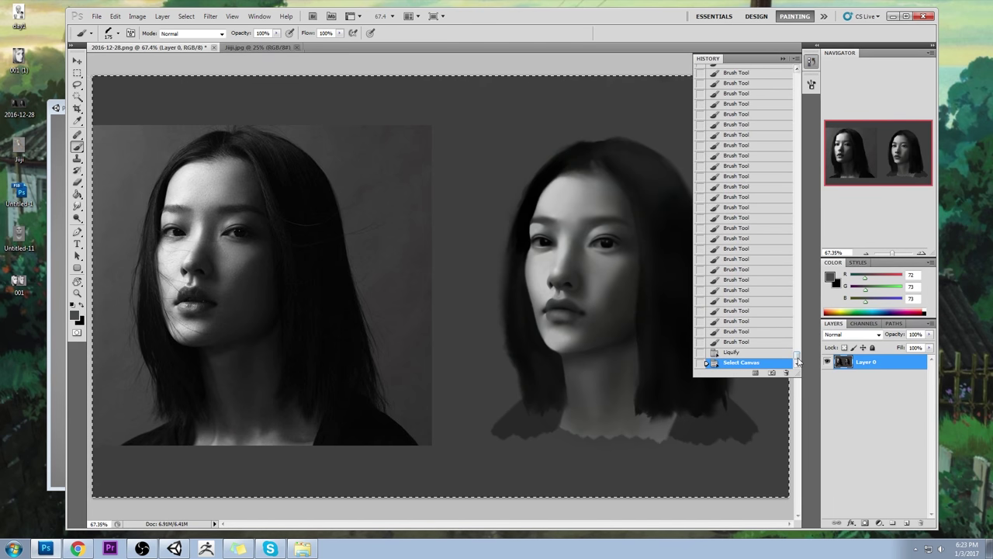
pyautogui.moveTo(797, 362); pyautogui.dragTo(797, 69)
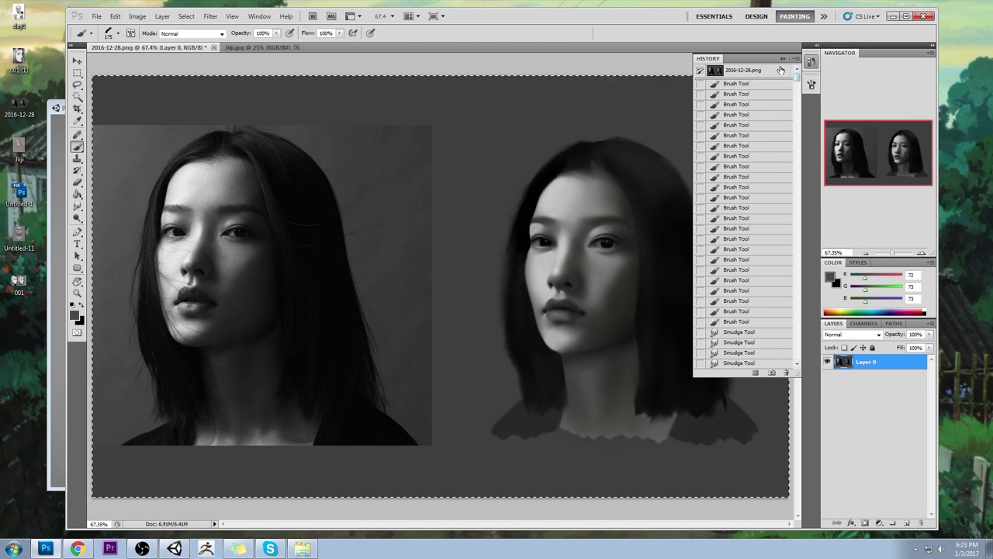
pyautogui.click(780, 70)
pyautogui.hotkey('ctrl', 'v')
pyautogui.press('v')
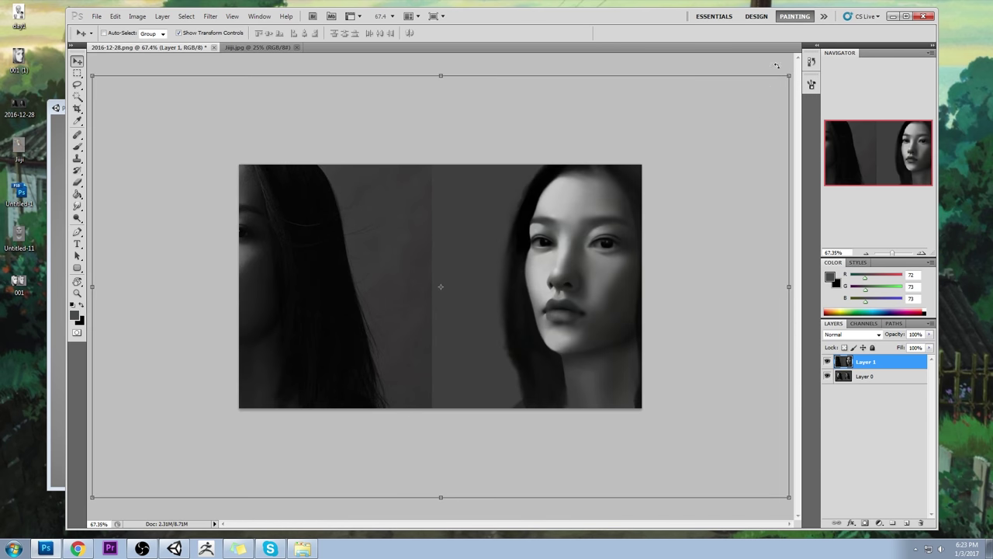
# Hide the pasted layer and, working from Layer 0, resize the image to 2000 pixels wide with constrained proportions
pyautogui.click(827, 361)
pyautogui.click(858, 379)
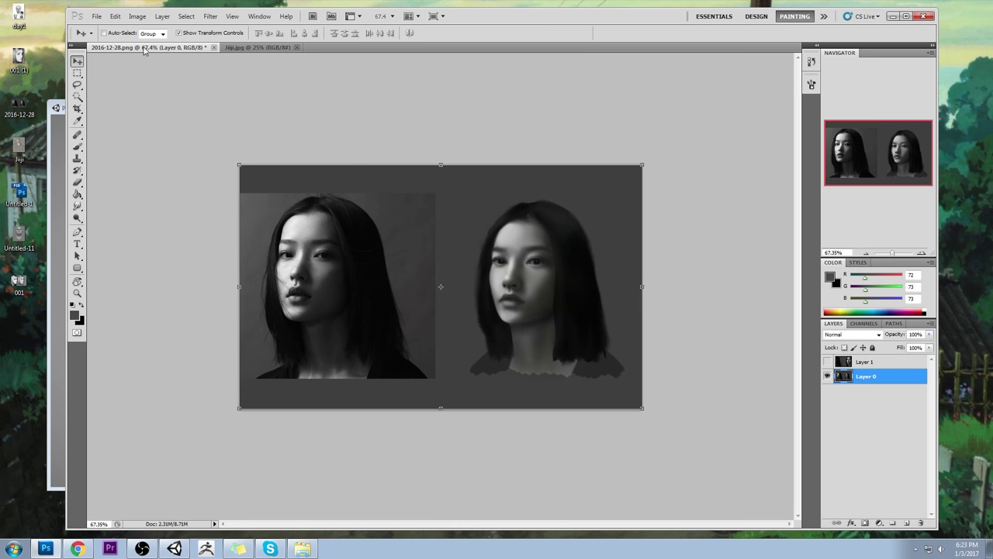
pyautogui.click(136, 16)
pyautogui.click(177, 88)
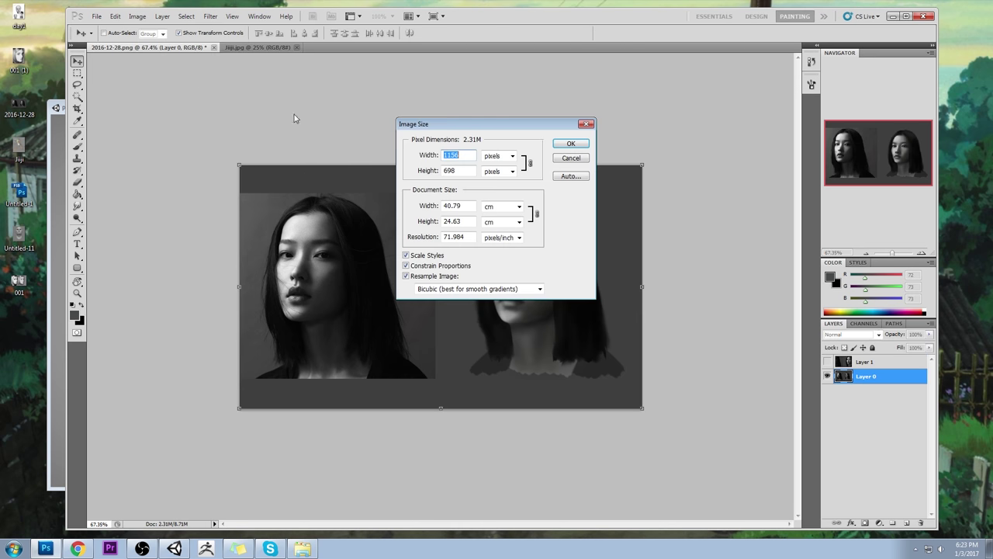
pyautogui.write('2000')
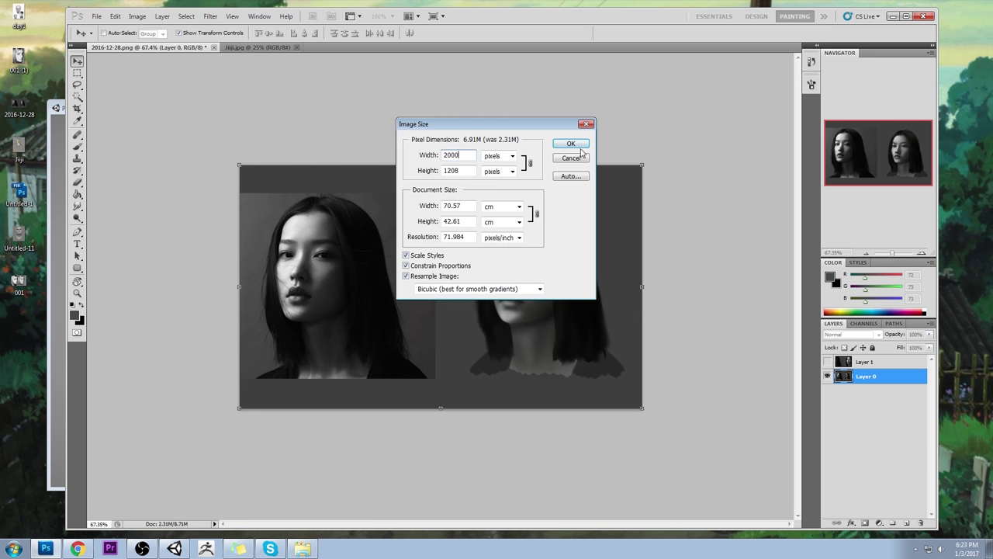
pyautogui.click(574, 145)
# Place the refined painting on a new layer above Layer 0 and delete the hidden oversized Layer 1
pyautogui.hotkey('ctrl', 'j')
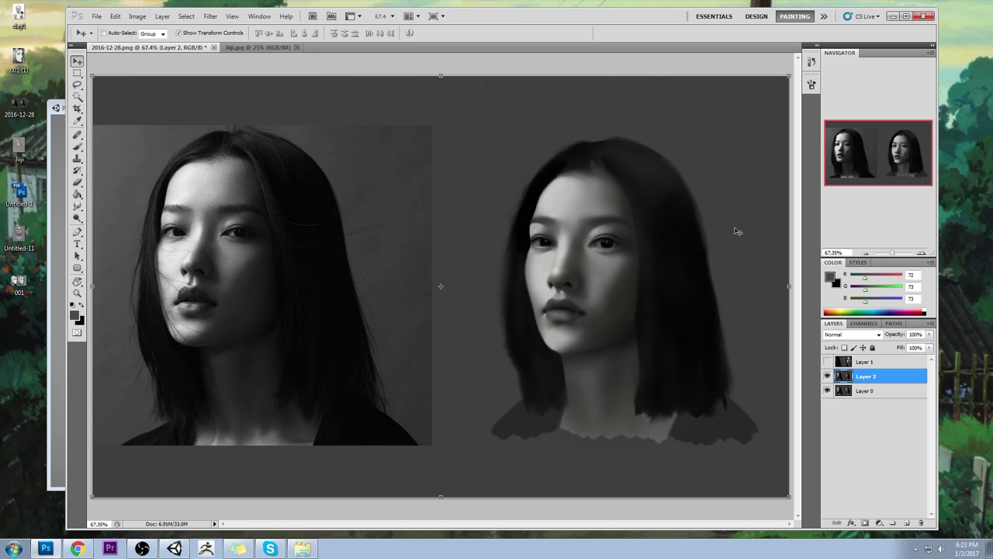
pyautogui.click(845, 364)
pyautogui.click(922, 523)
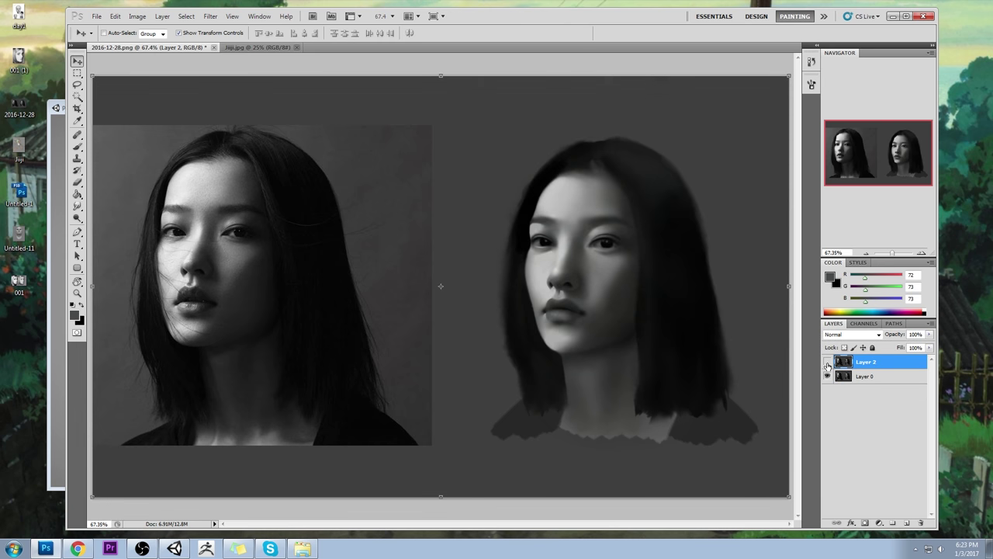
# Compare the portrait before and after the refinements by repeatedly hiding and showing Layer 2
pyautogui.click(827, 364)
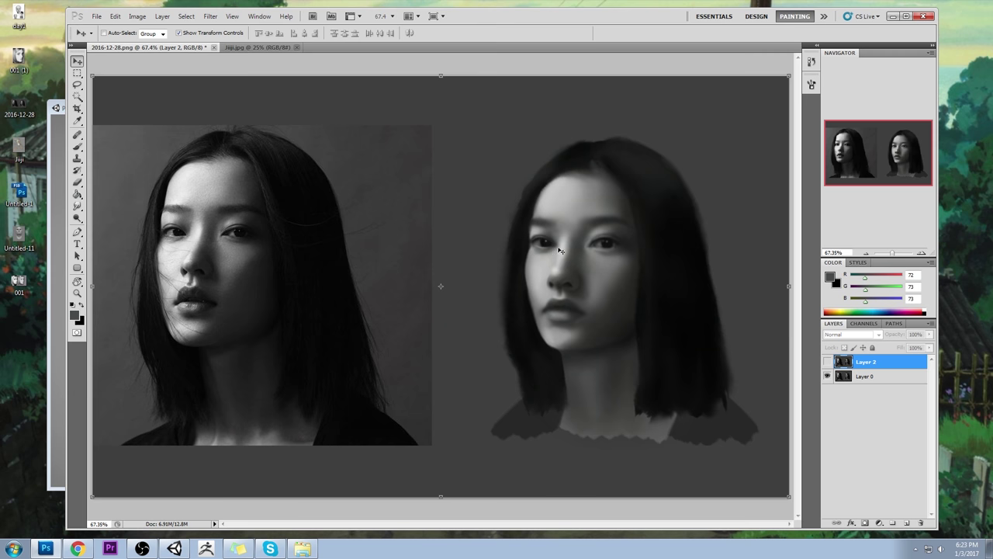
pyautogui.click(827, 362)
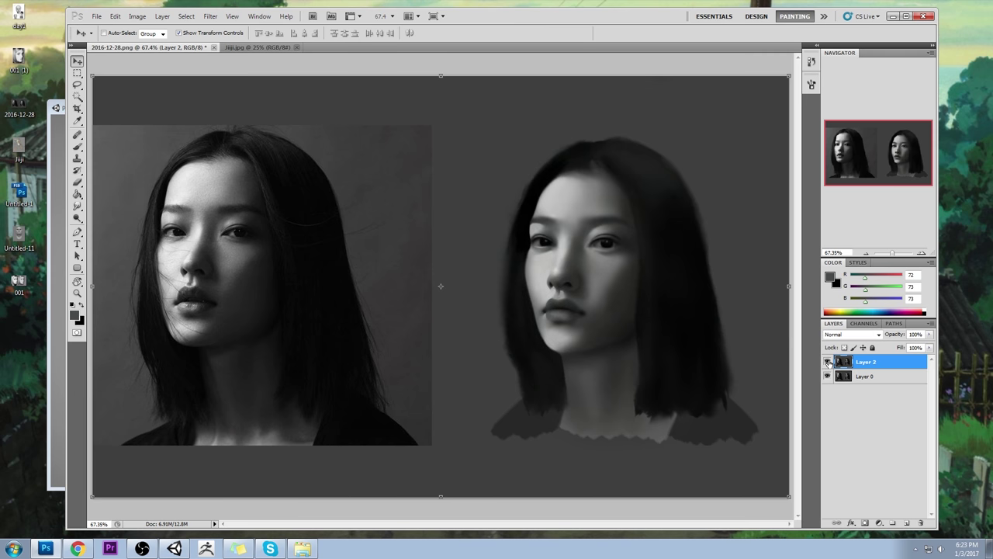
pyautogui.click(827, 362)
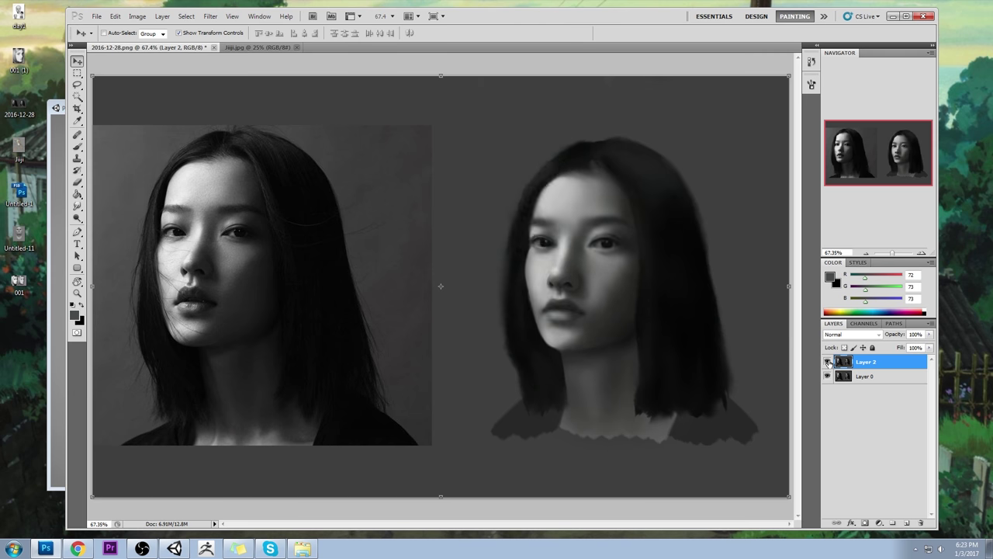
pyautogui.click(827, 363)
pyautogui.click(827, 362)
pyautogui.click(828, 363)
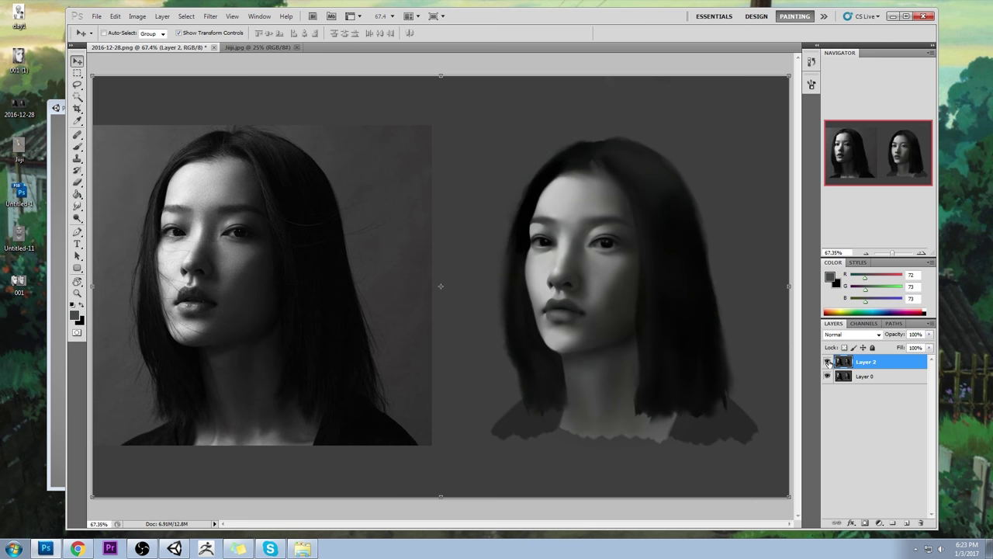
pyautogui.click(827, 363)
pyautogui.click(827, 363)
pyautogui.click(827, 362)
pyautogui.click(827, 363)
pyautogui.click(827, 363)
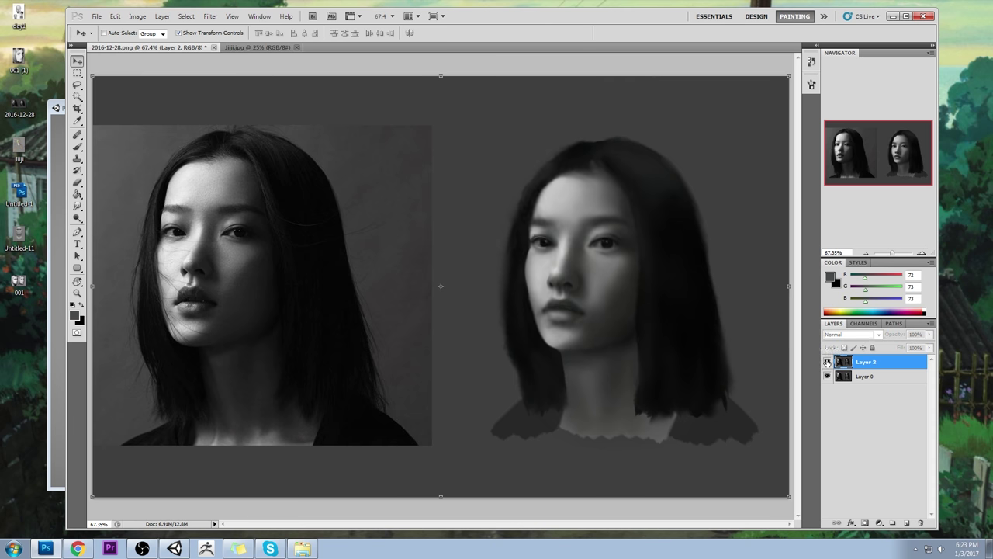
pyautogui.click(827, 362)
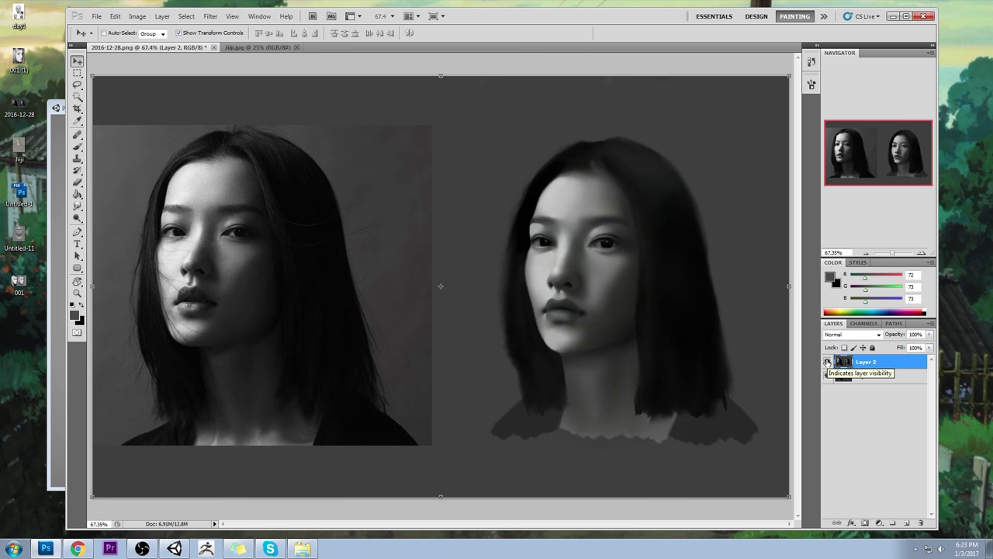
pyautogui.click(827, 362)
pyautogui.click(827, 363)
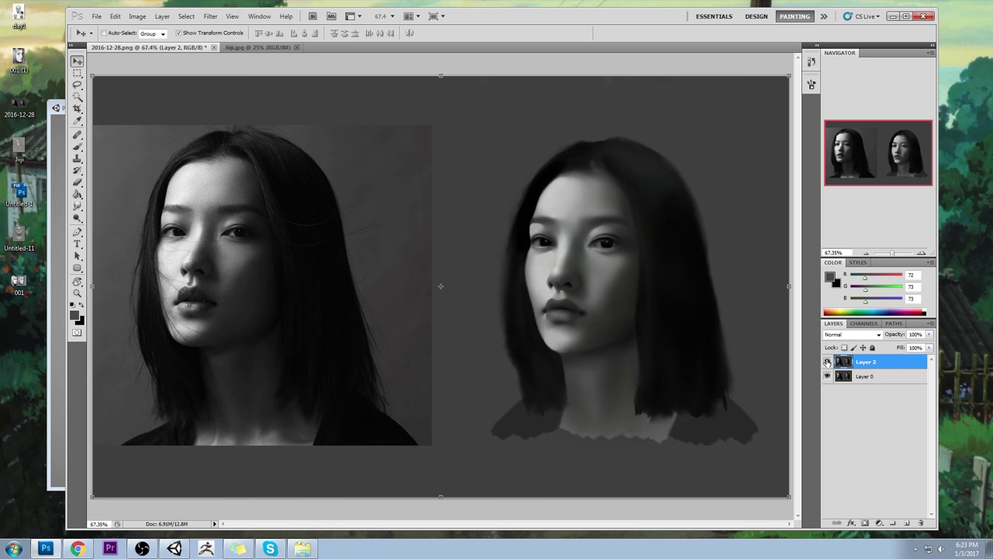
pyautogui.hotkey('alt', 'Tab')
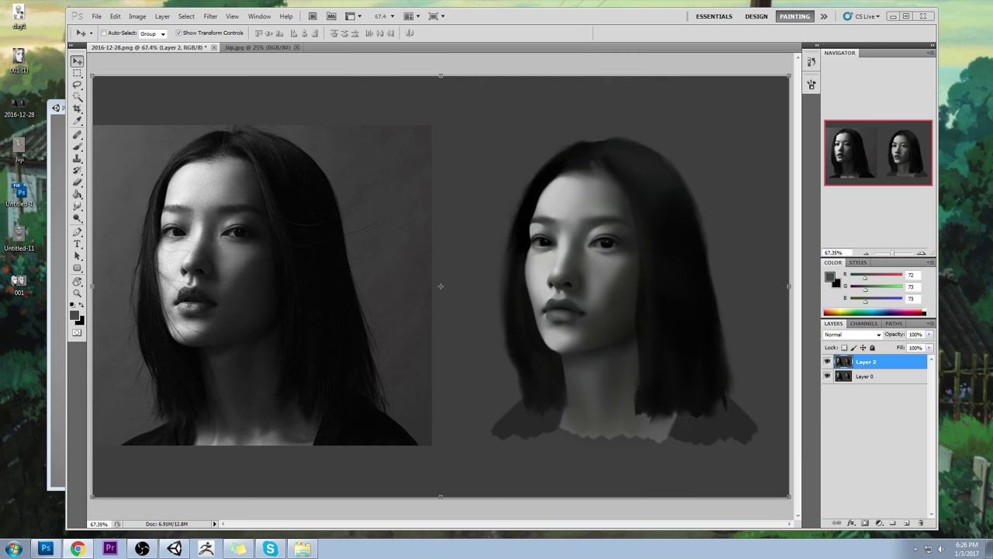
pyautogui.press('r')
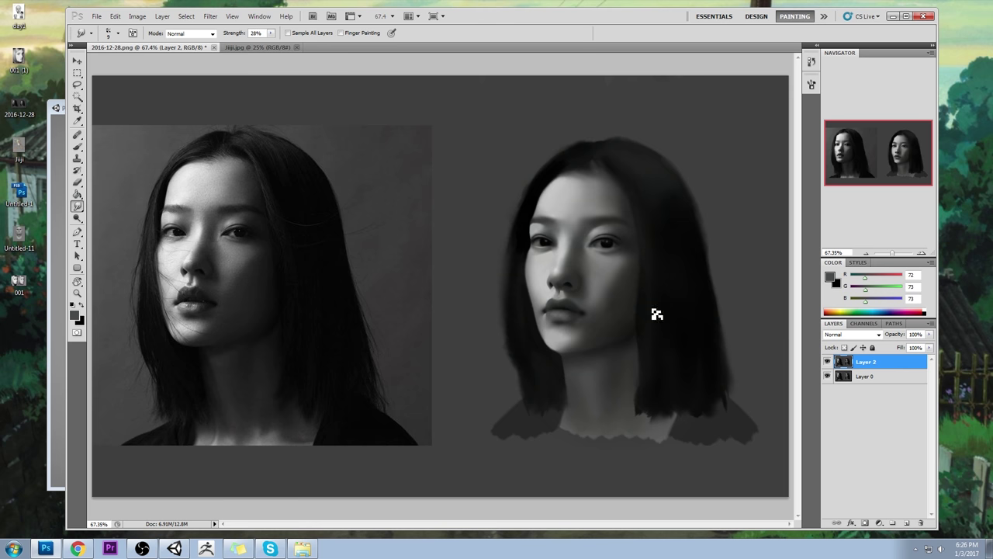
pyautogui.click(828, 362)
pyautogui.click(828, 361)
# Touch up the base of the painted nose and the area above the upper lip using sampled greys and the 10 px brush
pyautogui.press('b')
pyautogui.keyDown('alt'); pyautogui.click(548, 263); pyautogui.keyUp('alt')
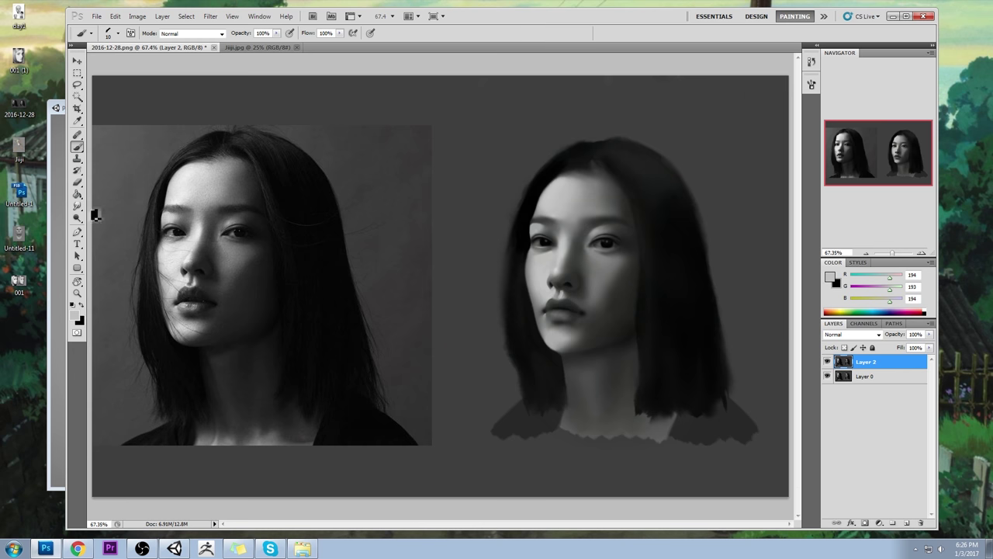
pyautogui.moveTo(77, 205); pyautogui.dragTo(144, 223)
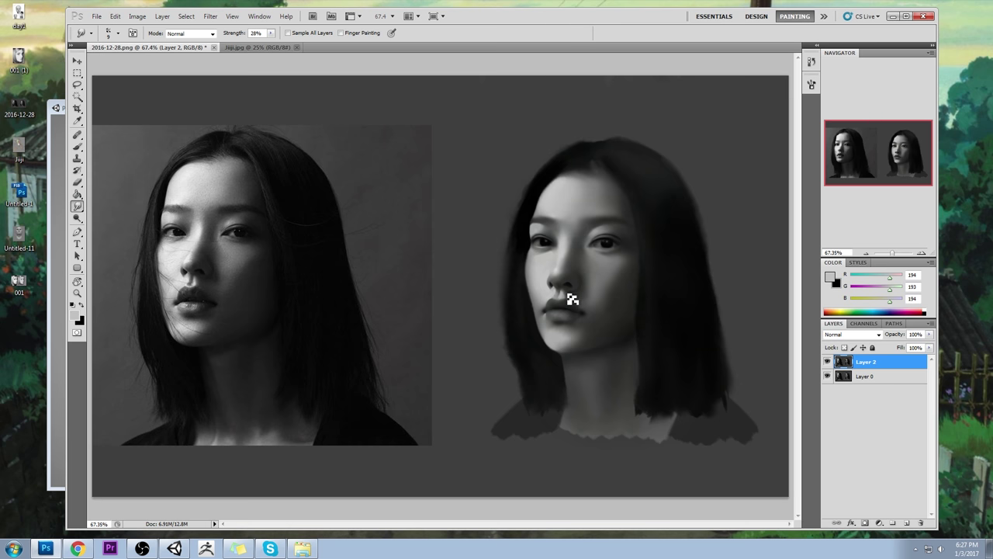
pyautogui.press('b')
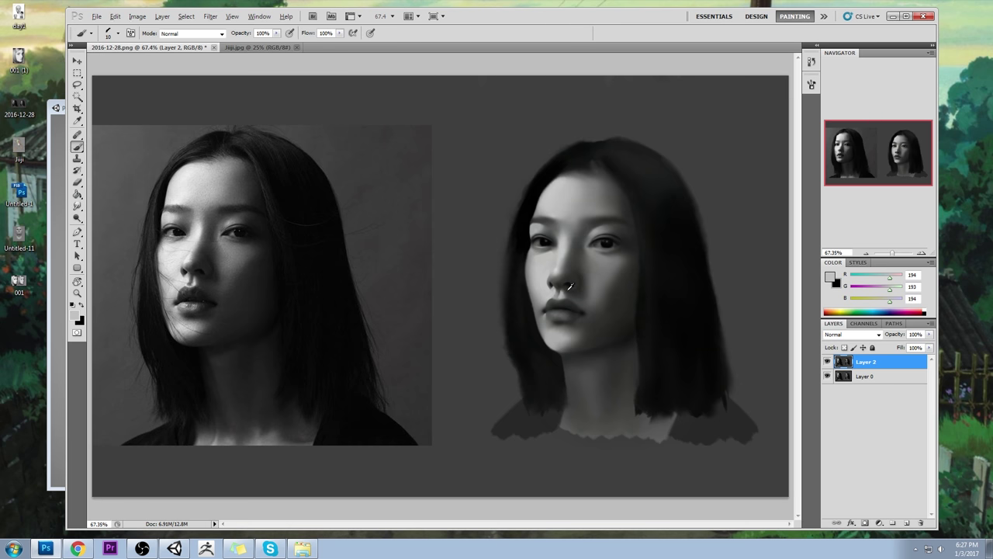
pyautogui.keyDown('alt'); pyautogui.click(561, 285); pyautogui.keyUp('alt')
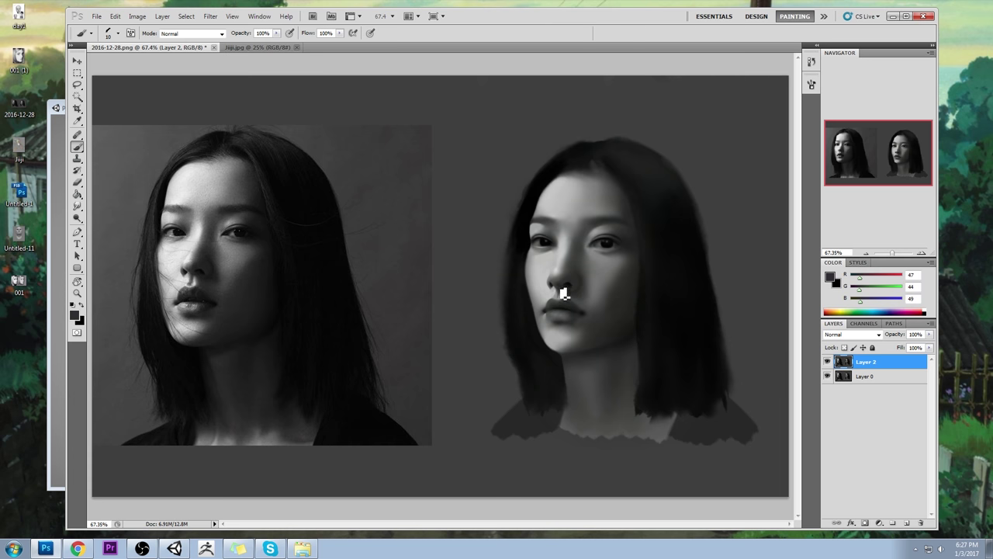
pyautogui.keyDown('alt'); pyautogui.click(564, 300); pyautogui.keyUp('alt')
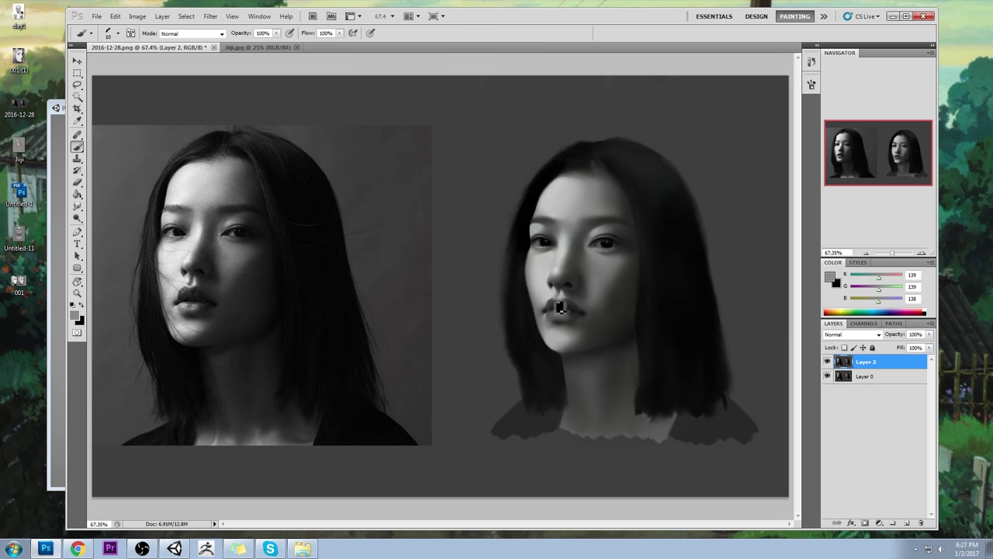
pyautogui.keyDown('alt'); pyautogui.click(562, 300); pyautogui.keyUp('alt')
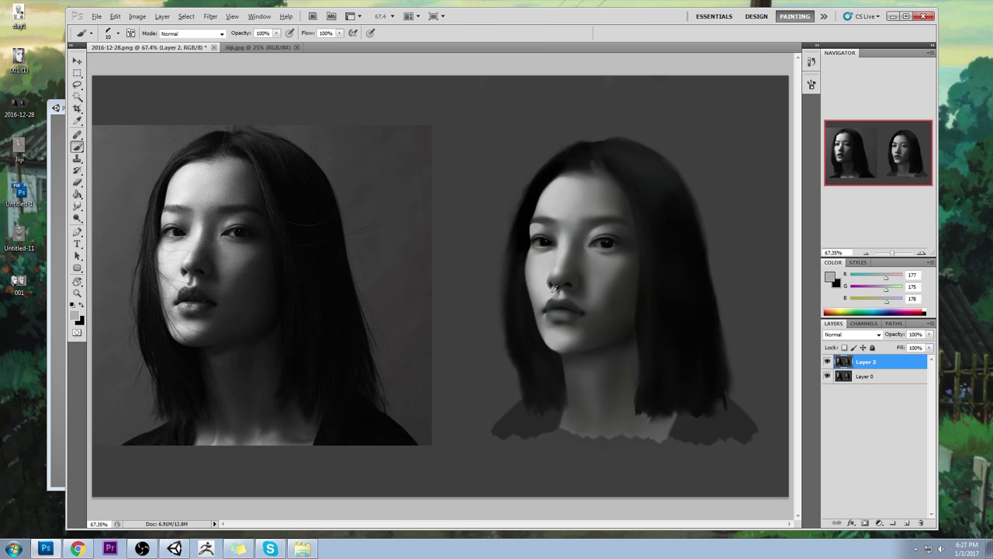
pyautogui.keyDown('alt'); pyautogui.click(555, 291); pyautogui.keyUp('alt')
pyautogui.keyDown('alt'); pyautogui.click(556, 269); pyautogui.keyUp('alt')
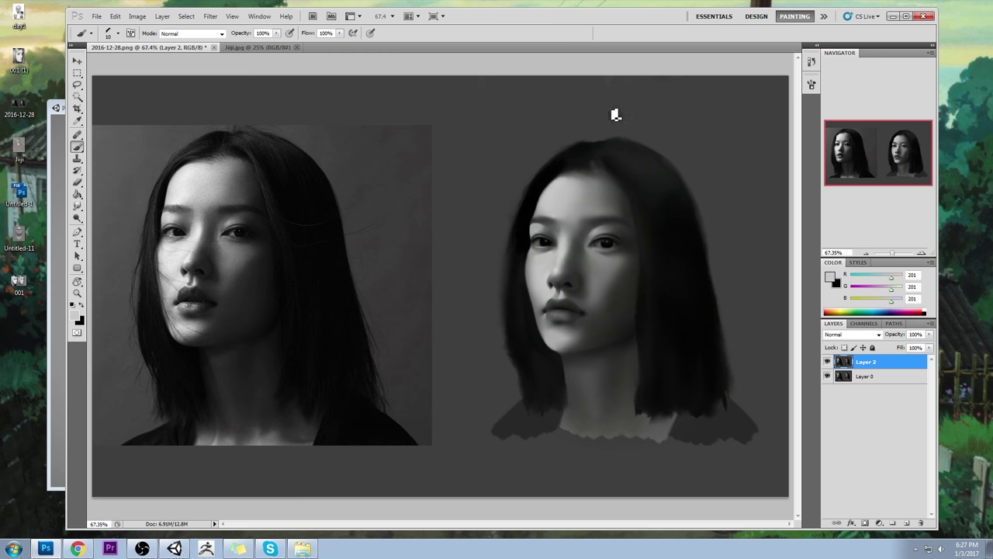
# Paint highlights on the nose and adjacent cheek in light grey RGB 233 at reduced brush opacity, and switch to the Smudge tool
pyautogui.click(830, 277)
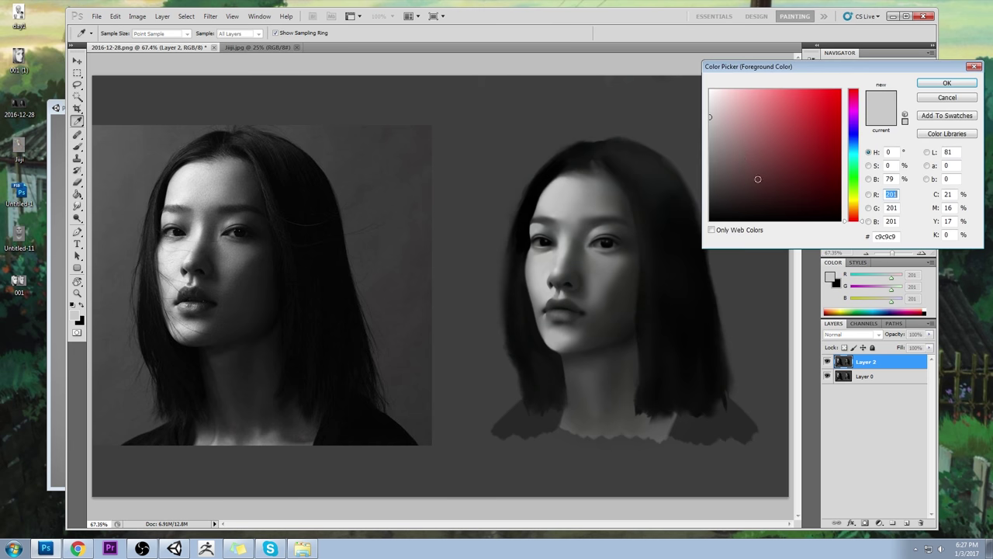
pyautogui.click(947, 83)
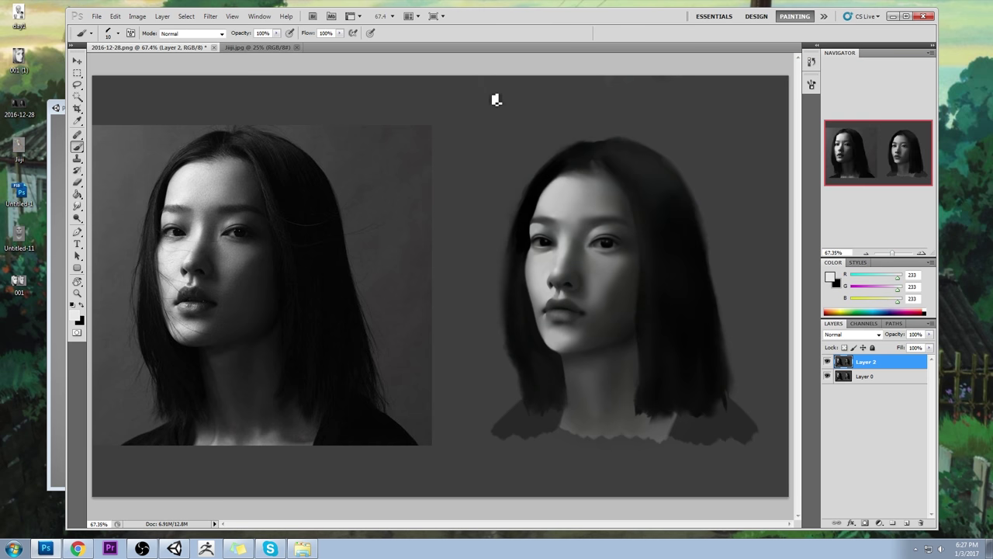
pyautogui.moveTo(550, 270); pyautogui.dragTo(544, 281)
pyautogui.moveTo(276, 34); pyautogui.dragTo(254, 47)
pyautogui.moveTo(561, 264)
pyautogui.mouseDown()
pyautogui.moveTo(550, 290)
pyautogui.moveTo(551, 273)
pyautogui.mouseUp()
pyautogui.moveTo(77, 206); pyautogui.dragTo(112, 229)
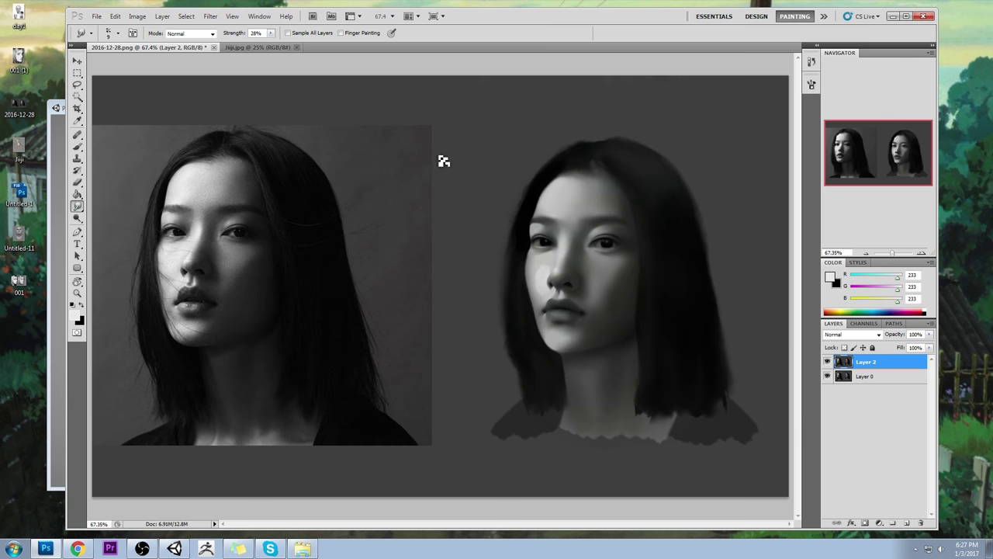
# Blend the new highlights on the painted nose and adjacent cheek with an enlarged Smudge brush at 28% strength
pyautogui.press(']')
pyautogui.press(']')
pyautogui.press(']')
pyautogui.press(']')
pyautogui.moveTo(543, 288)
pyautogui.mouseDown()
pyautogui.moveTo(546, 260)
pyautogui.moveTo(541, 295)
pyautogui.moveTo(548, 261)
pyautogui.moveTo(544, 286)
pyautogui.moveTo(580, 268)
pyautogui.mouseUp()
# Retouch the lid and eyebrow on the lit side of the painted face with sampled RGB 183 and RGB 15 tones, and switch to Smudge
pyautogui.press('b')
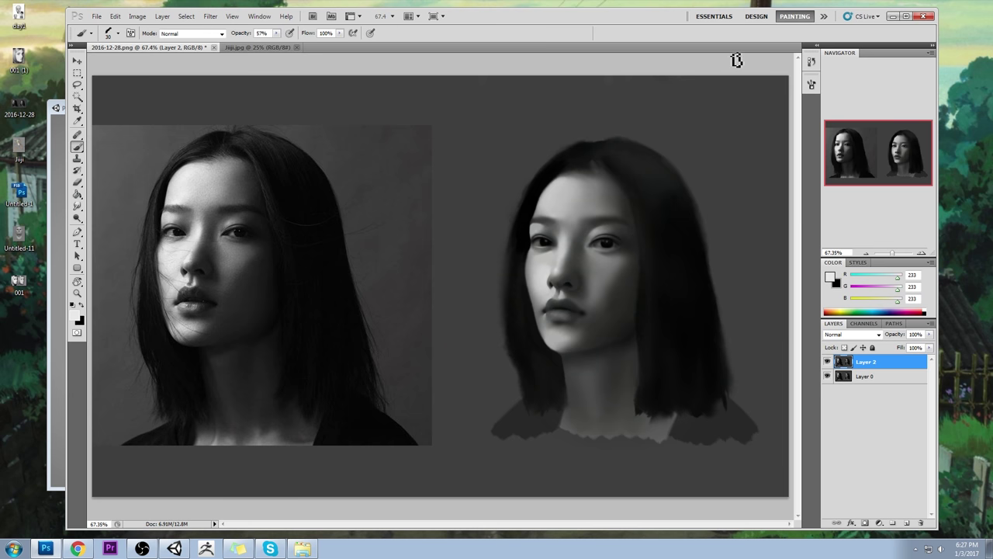
pyautogui.keyDown('alt'); pyautogui.click(540, 230); pyautogui.keyUp('alt')
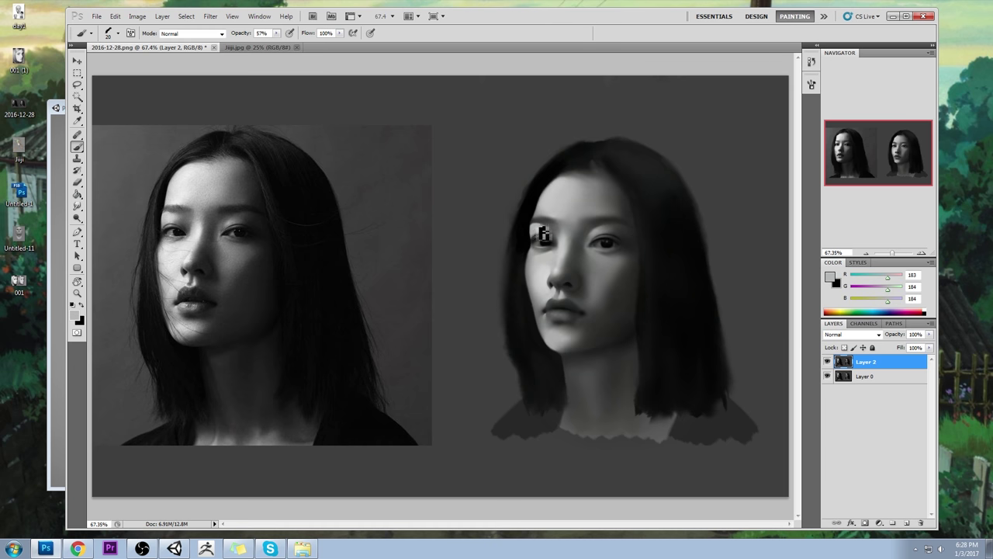
pyautogui.keyDown('alt'); pyautogui.click(575, 157); pyautogui.keyUp('alt')
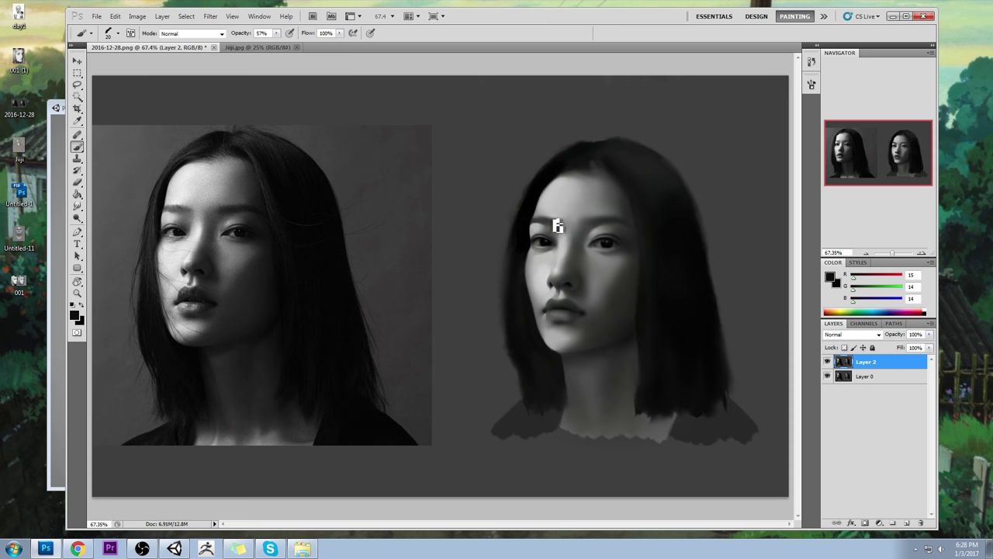
pyautogui.click(77, 206)
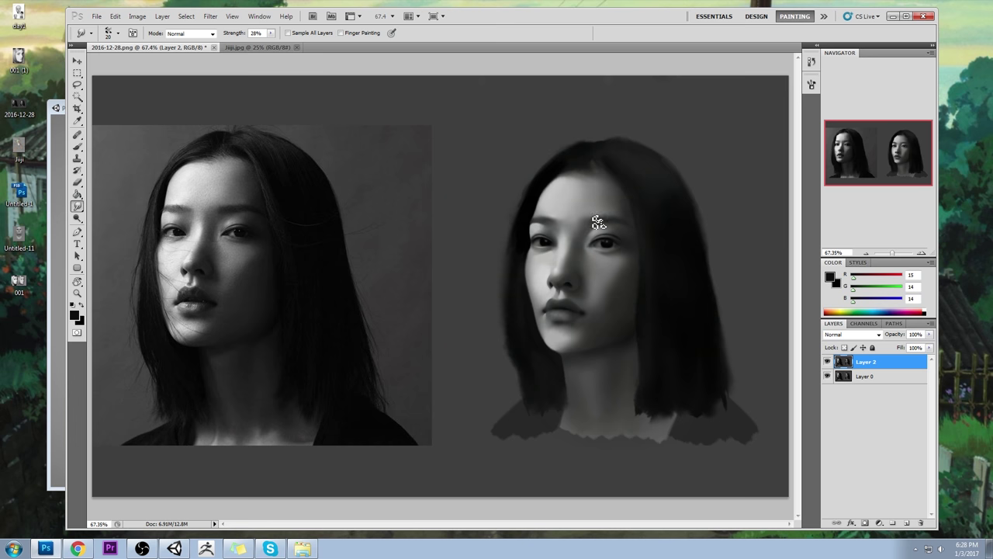
# Darken and smudge the eyebrow on the shadowed side of the painted face, using sampled near-black tones and a 20 px brush
pyautogui.press('b')
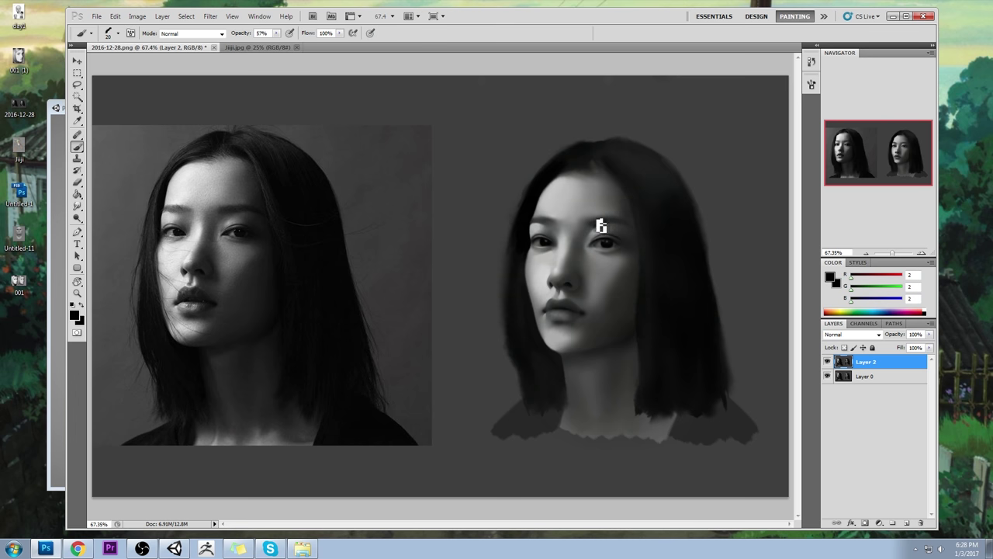
pyautogui.click(77, 206)
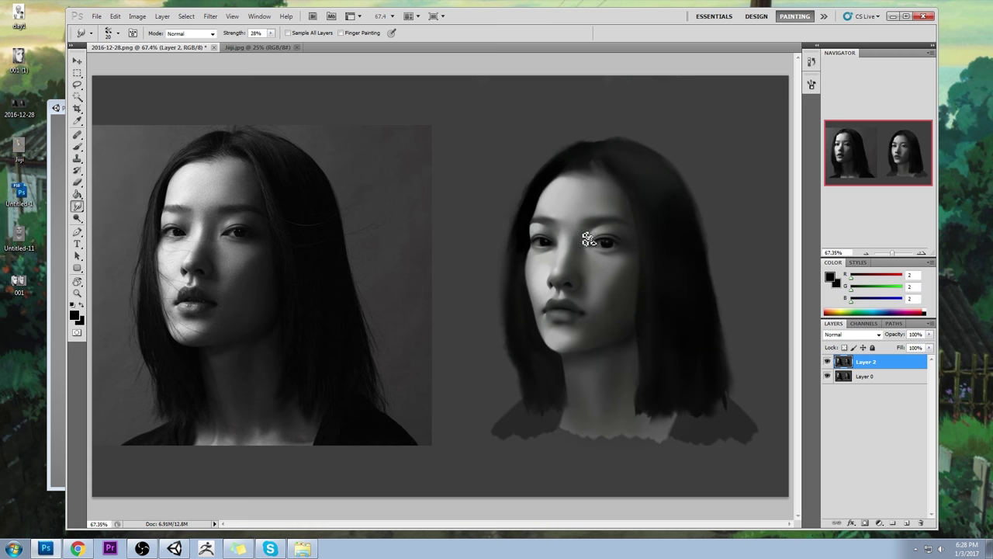
pyautogui.press('b')
pyautogui.keyDown('alt'); pyautogui.click(544, 190); pyautogui.keyUp('alt')
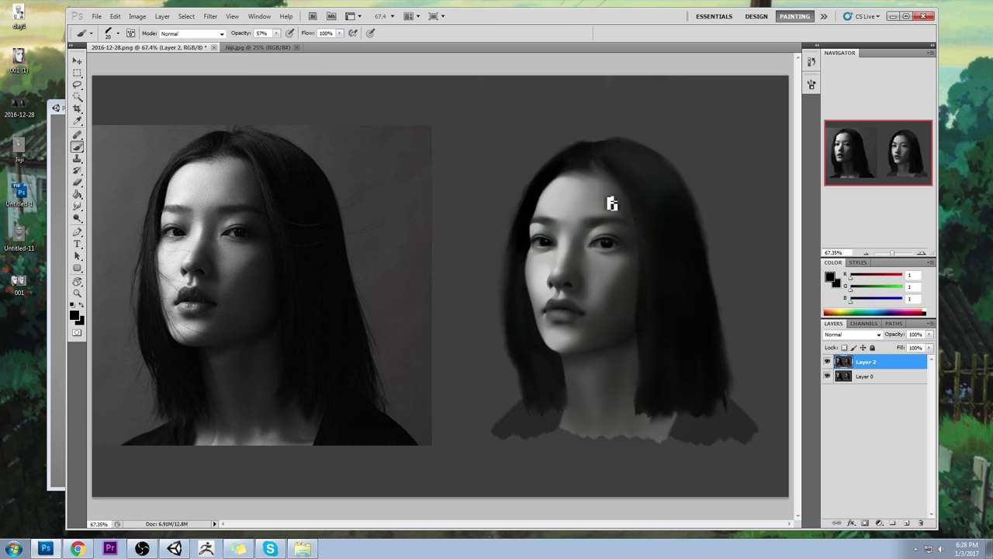
pyautogui.click(76, 205)
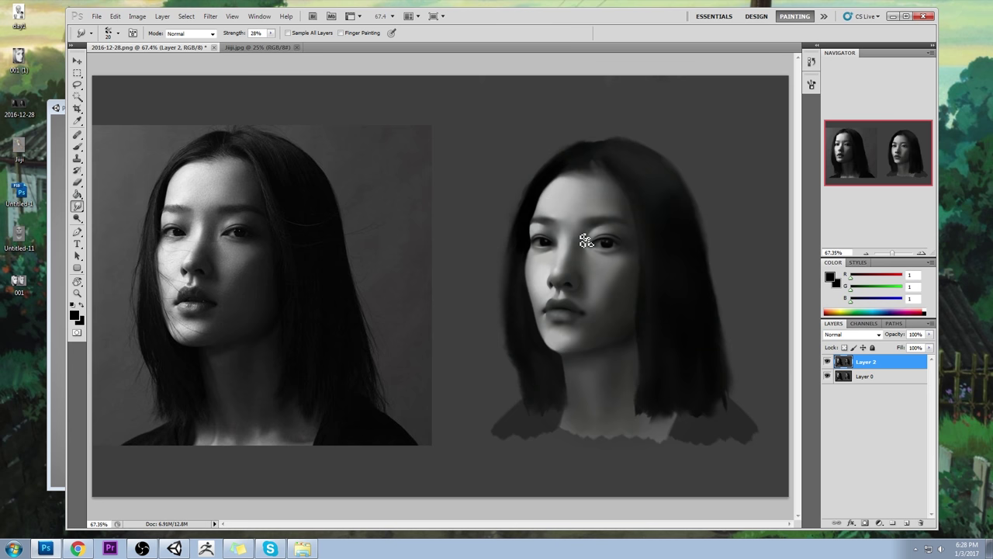
pyautogui.hotkey('alt', 'Tab')
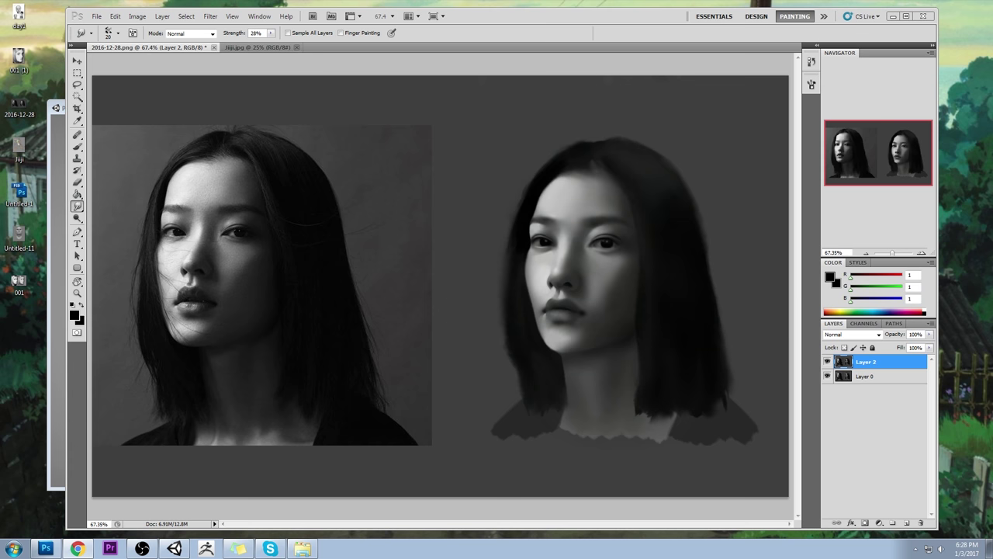
pyautogui.click(582, 67)
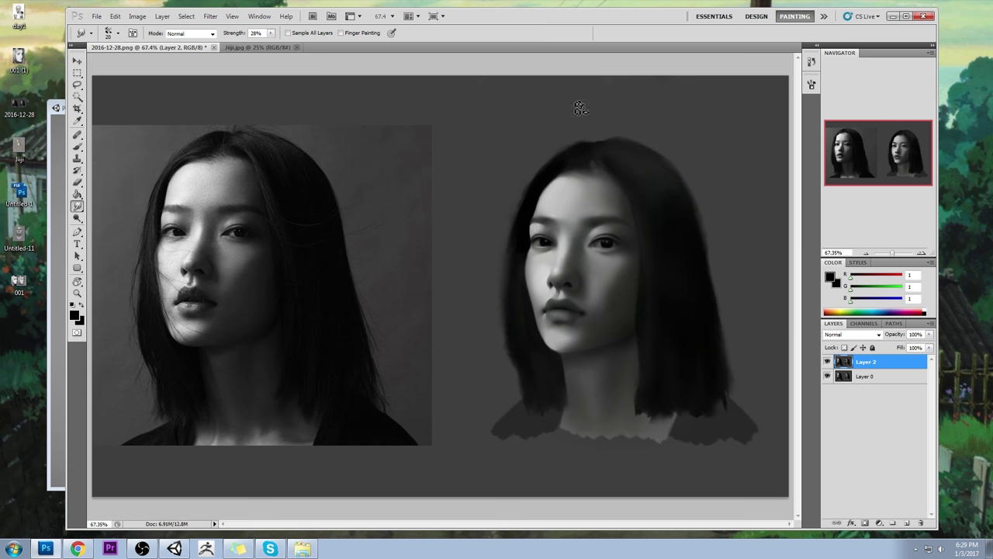
# Paint near-black RGB 1 hair beside the jaw on the lit side and soften it with the Smudge tool
pyautogui.press('b')
pyautogui.keyDown('alt'); pyautogui.click(534, 197); pyautogui.keyUp('alt')
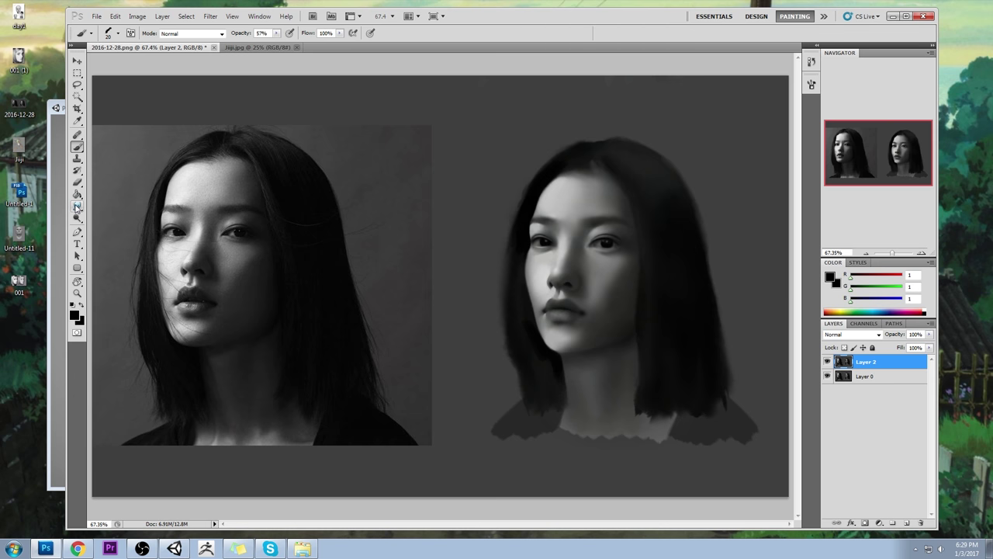
pyautogui.moveTo(77, 205); pyautogui.dragTo(118, 230)
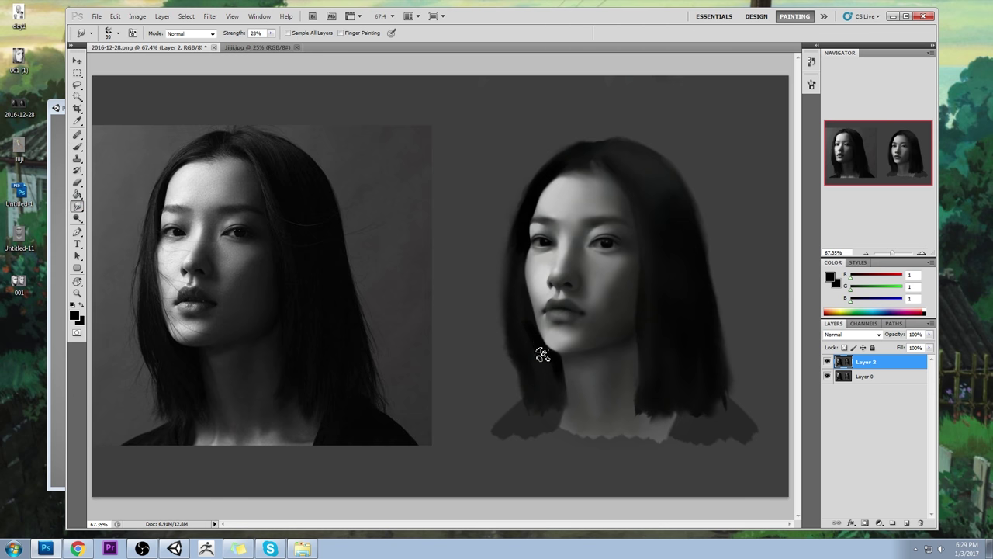
pyautogui.moveTo(543, 354); pyautogui.dragTo(552, 378)
# Trim the outer outline of the painted hair with sampled background grey RGB 63, using a 50 px brush at 97% opacity
pyautogui.press('[')
pyautogui.press('alt')
pyautogui.press('[')
pyautogui.press('[')
pyautogui.press('[')
pyautogui.press('[')
pyautogui.press('b')
pyautogui.press('9')
pyautogui.press('7')
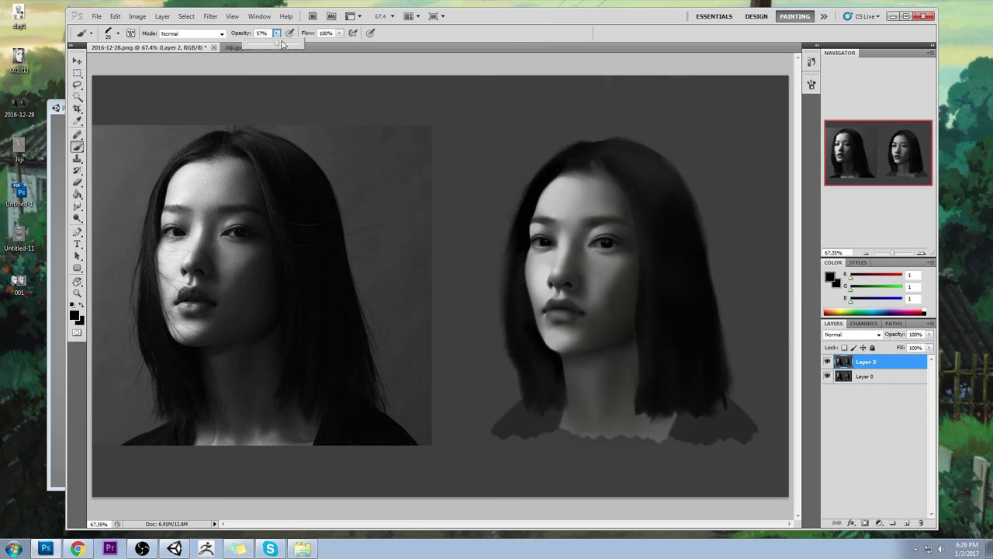
pyautogui.keyDown('alt'); pyautogui.click(483, 292); pyautogui.keyUp('alt')
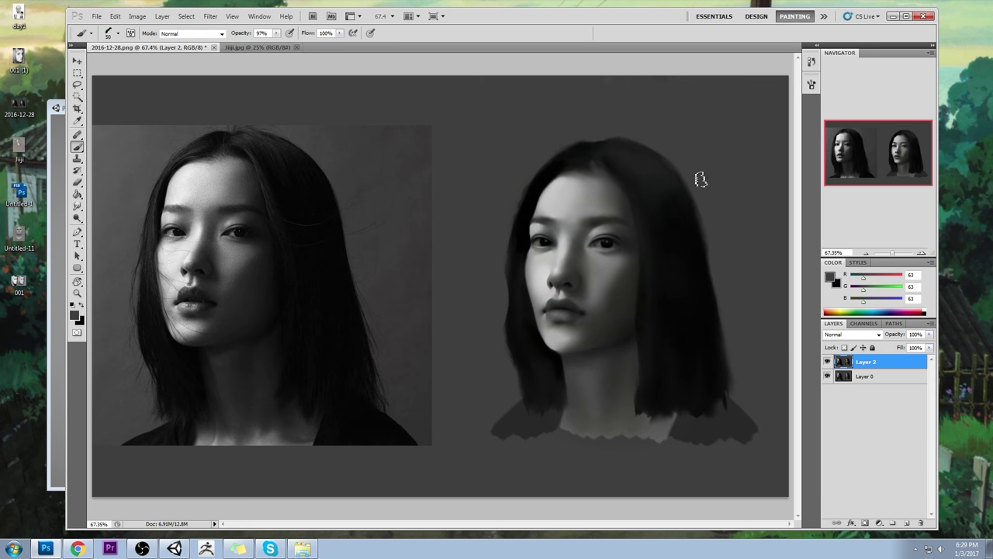
pyautogui.moveTo(711, 256); pyautogui.dragTo(733, 336)
pyautogui.moveTo(716, 288); pyautogui.dragTo(727, 369)
pyautogui.hotkey('ctrl', 'z')
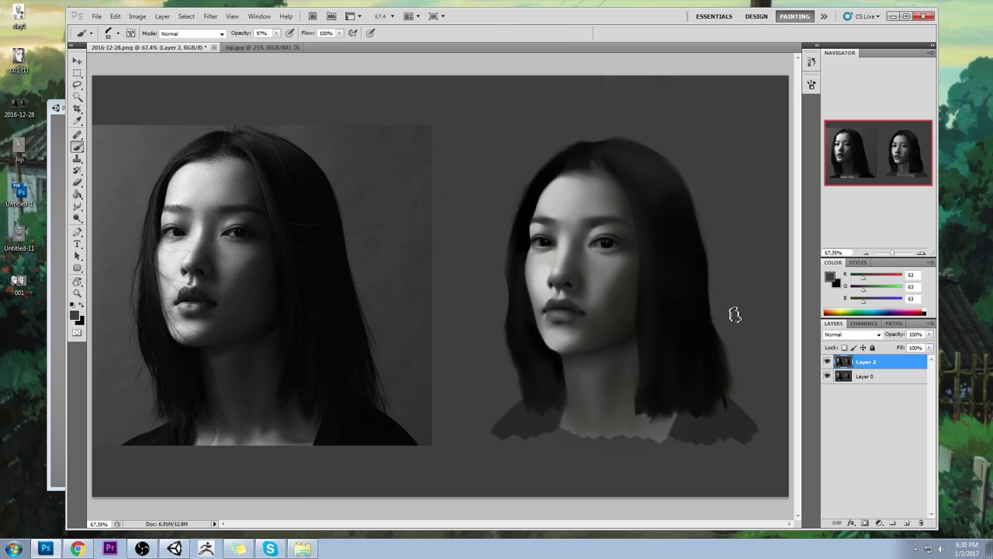
# Deepen the lower hair beside the lit side of the neck with sampled darks, including RGB 2
pyautogui.keyDown('alt'); pyautogui.click(529, 352); pyautogui.keyUp('alt')
pyautogui.moveTo(516, 328); pyautogui.dragTo(538, 389)
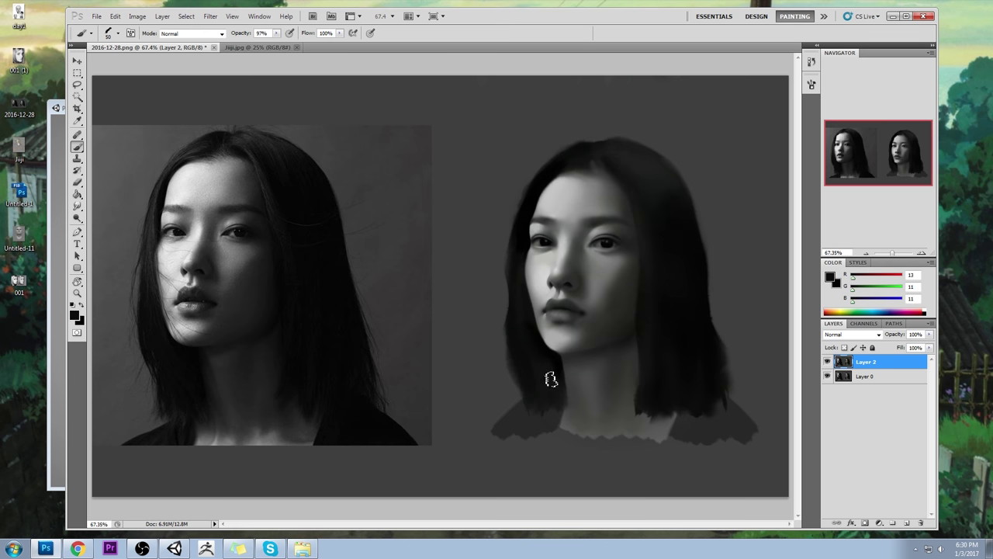
pyautogui.moveTo(506, 359); pyautogui.dragTo(519, 402)
pyautogui.keyDown('alt'); pyautogui.click(548, 361); pyautogui.keyUp('alt')
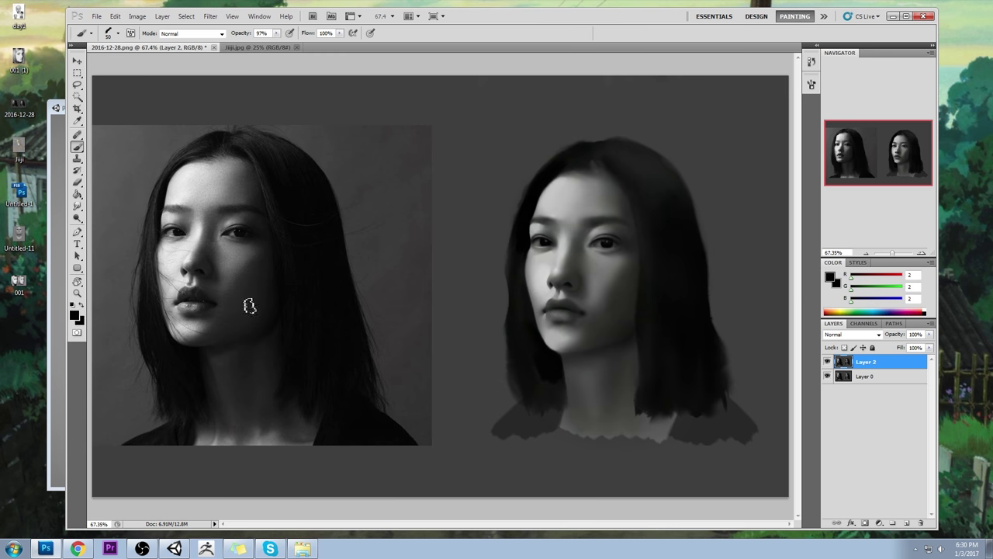
# Refine the hair edge on the lit side against the reference photo, using sampled hair and background tones with a 15 px brush
pyautogui.moveTo(178, 326); pyautogui.dragTo(154, 239)
pyautogui.keyDown('alt'); pyautogui.click(155, 220); pyautogui.keyUp('alt')
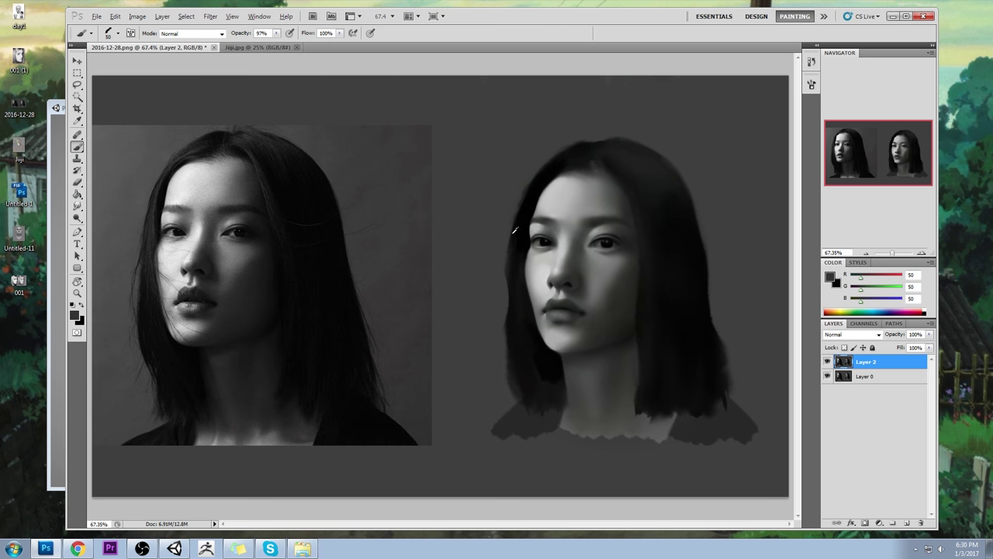
pyautogui.keyDown('alt'); pyautogui.click(510, 262); pyautogui.keyUp('alt')
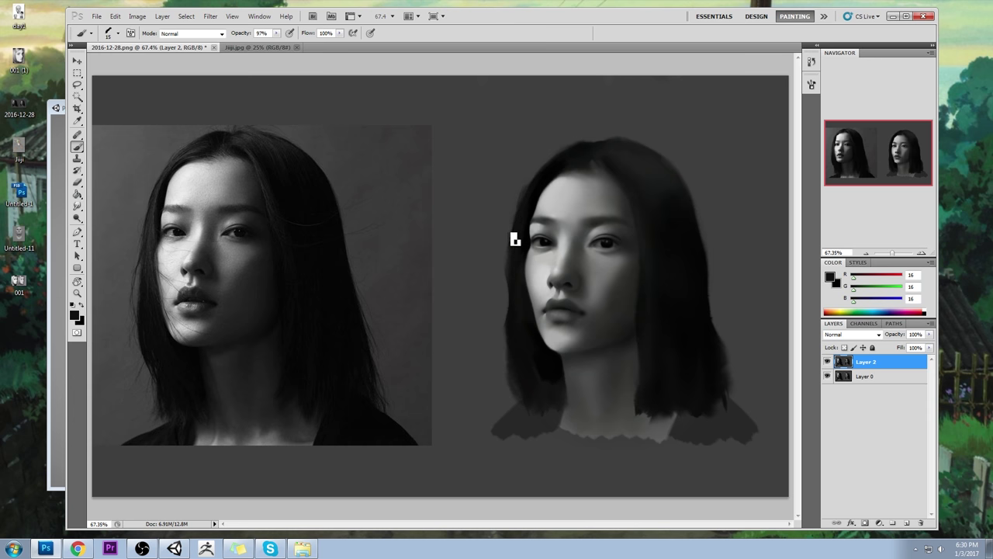
pyautogui.keyDown('alt'); pyautogui.click(512, 173); pyautogui.keyUp('alt')
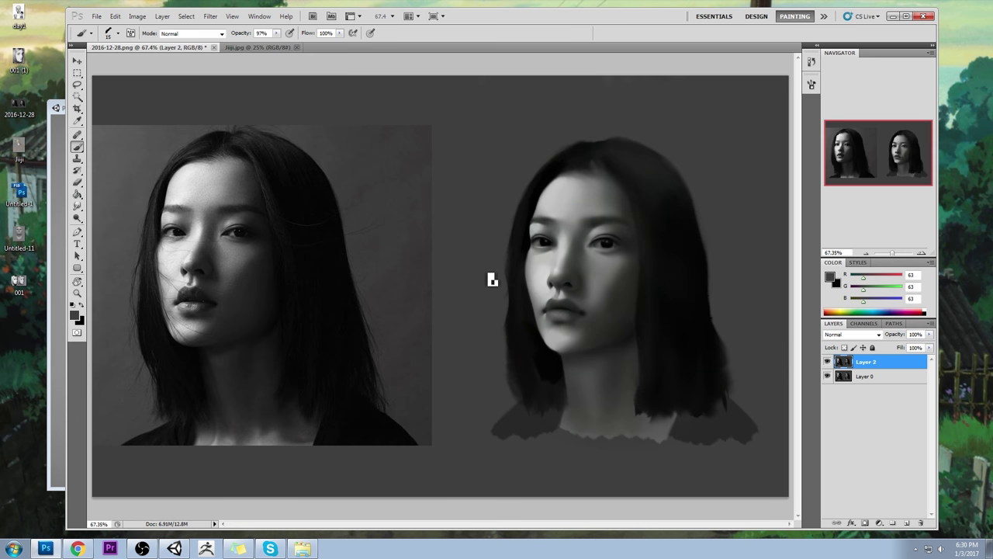
# Compare the portrait before and after the hair changes by repeatedly hiding and showing Layer 2
pyautogui.click(827, 362)
pyautogui.click(827, 362)
pyautogui.click(827, 362)
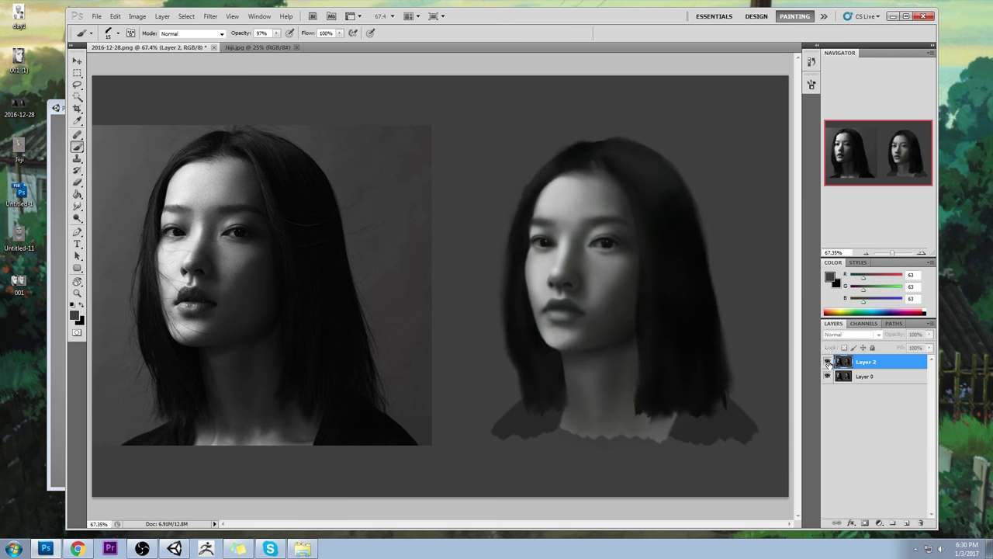
pyautogui.click(827, 362)
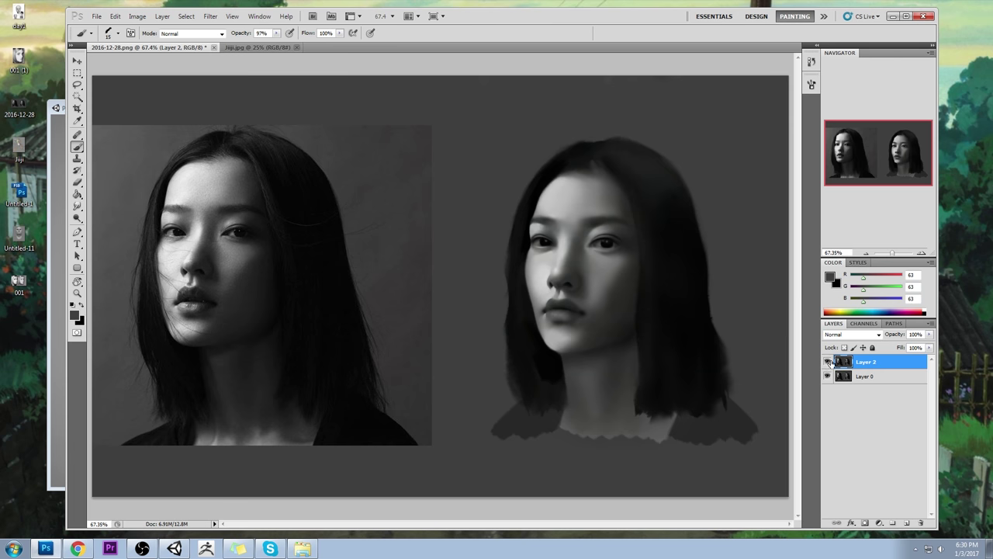
# Sharpen the inner corner of the painted eye on the lit side with the Sharpen tool at 10% strength
pyautogui.moveTo(77, 207)
pyautogui.mouseDown()
pyautogui.moveTo(108, 225)
pyautogui.moveTo(116, 215)
pyautogui.mouseUp()
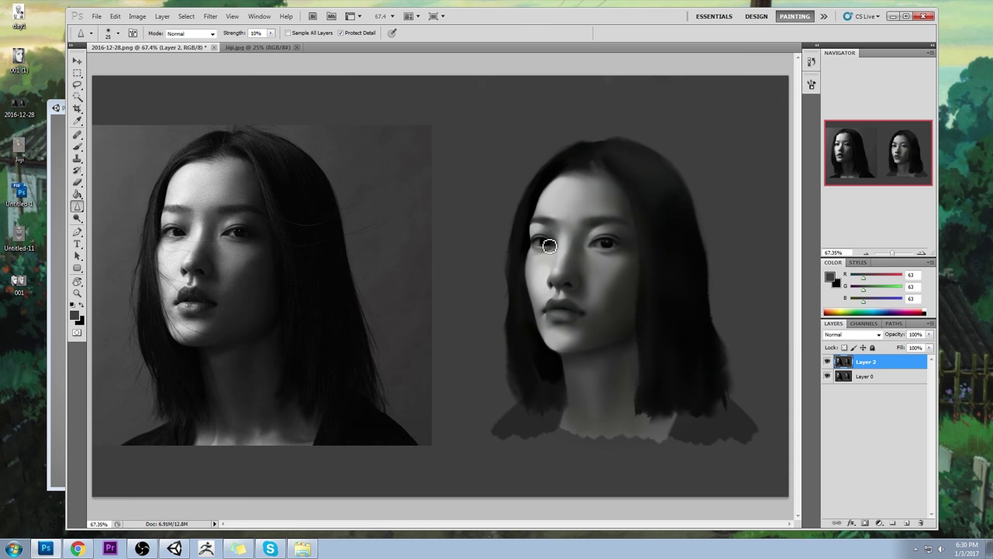
pyautogui.moveTo(550, 246); pyautogui.dragTo(551, 241)
# Brighten the inner corner of the lit-side eye with the Dodge tool at 40 px, Highlights range and 49% exposure
pyautogui.moveTo(78, 220); pyautogui.dragTo(109, 219)
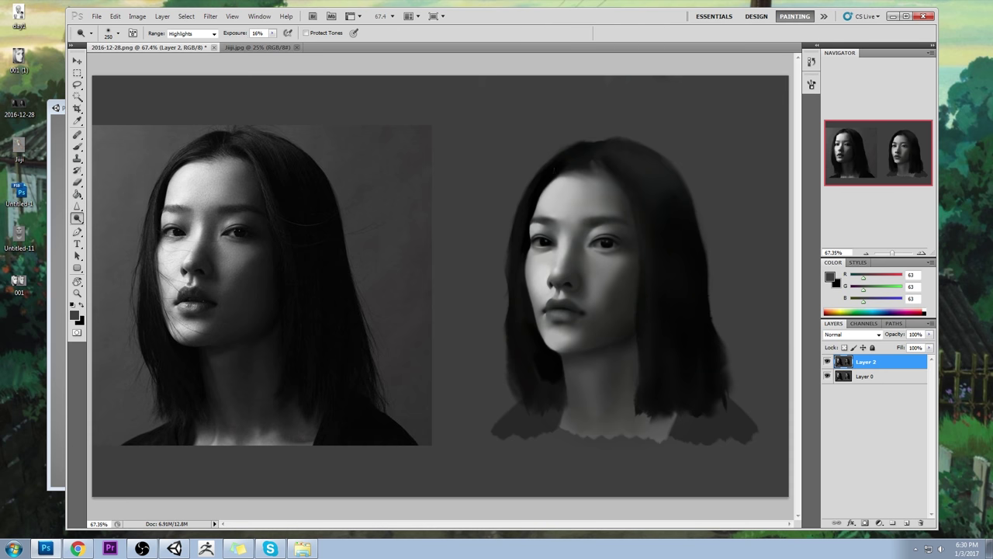
pyautogui.press('[')
pyautogui.press('[')
pyautogui.press('[')
pyautogui.press('[')
pyautogui.press('[')
pyautogui.press('[')
pyautogui.press('[')
pyautogui.press('[')
pyautogui.press('[')
pyautogui.press('[')
pyautogui.press('[')
pyautogui.press('[')
pyautogui.click(274, 33)
pyautogui.click(291, 43)
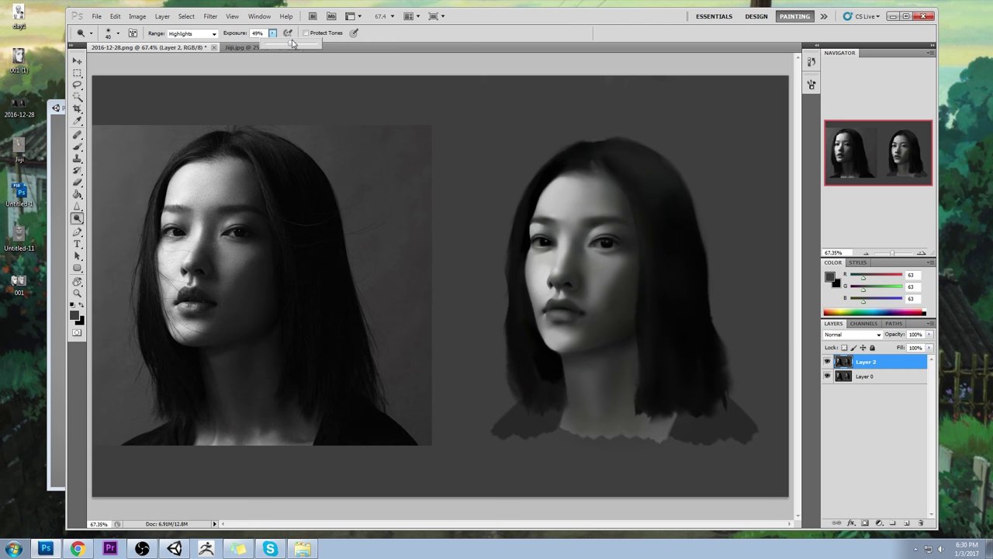
pyautogui.click(548, 242)
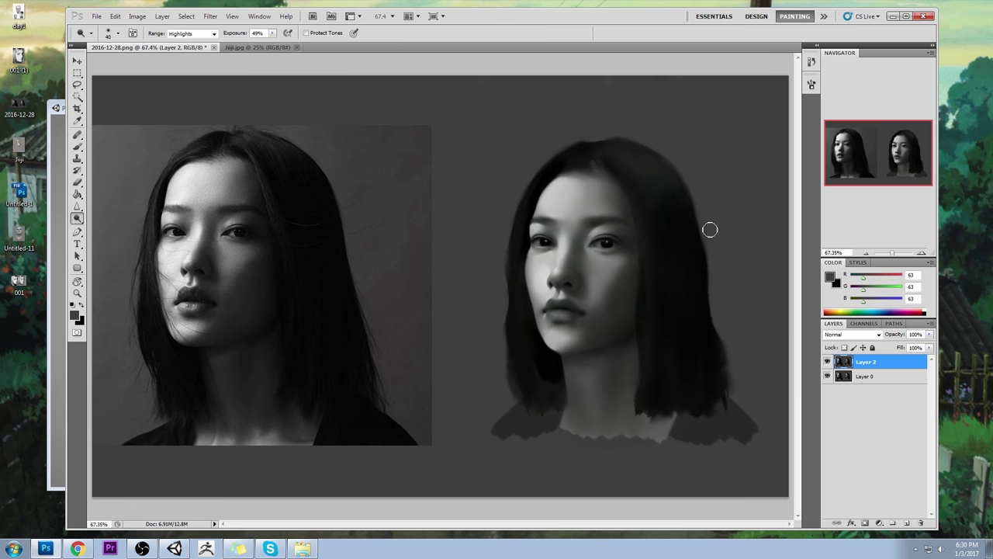
# Touch up the shadowed-side eye and eyebrow with sampled near-black RGB 5 using the 15 px brush
pyautogui.press('b')
pyautogui.keyDown('alt'); pyautogui.click(610, 247); pyautogui.keyUp('alt')
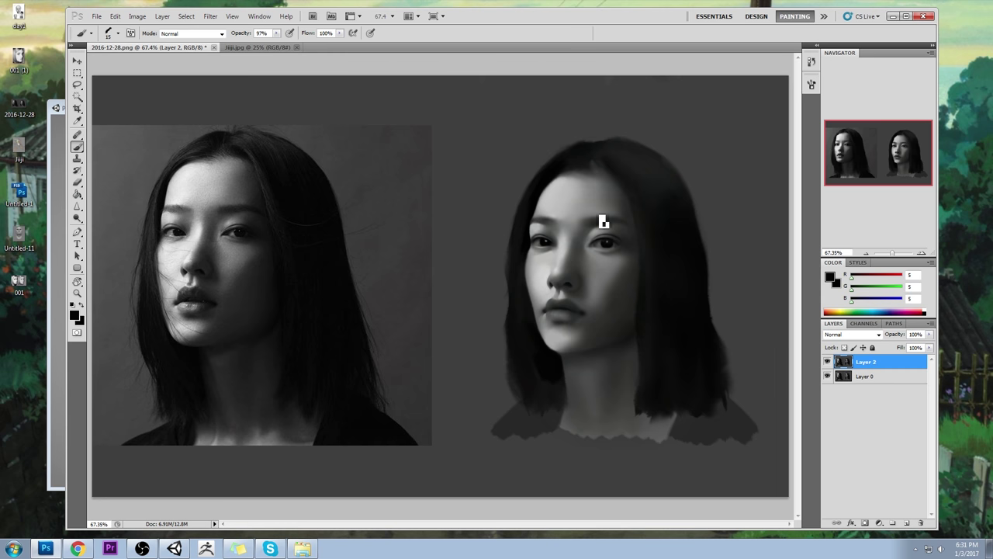
# Try the 200 px Dodge brush on the nose at 49% and 10% exposure, undo both strokes, and enable Protect Tones
pyautogui.click(78, 218)
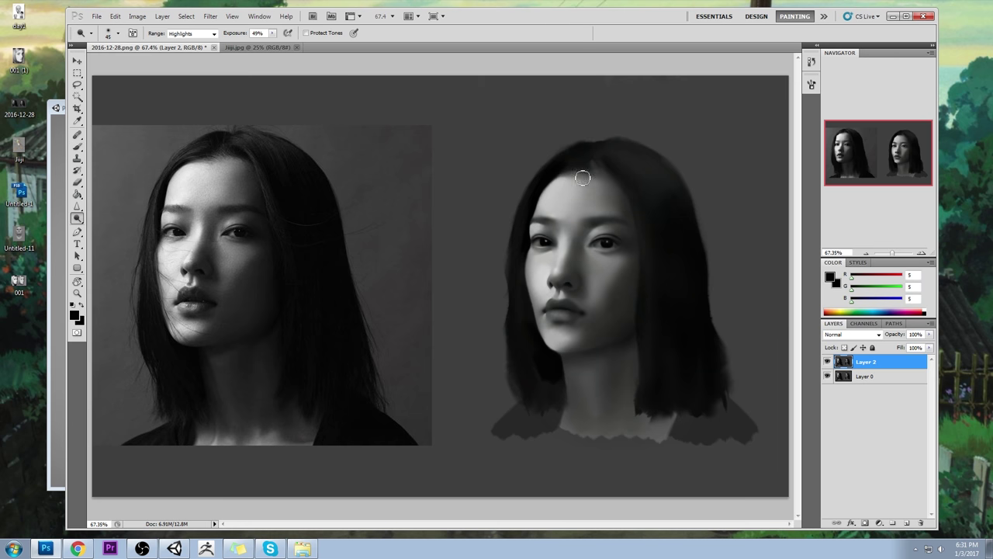
pyautogui.moveTo(553, 245); pyautogui.dragTo(557, 269)
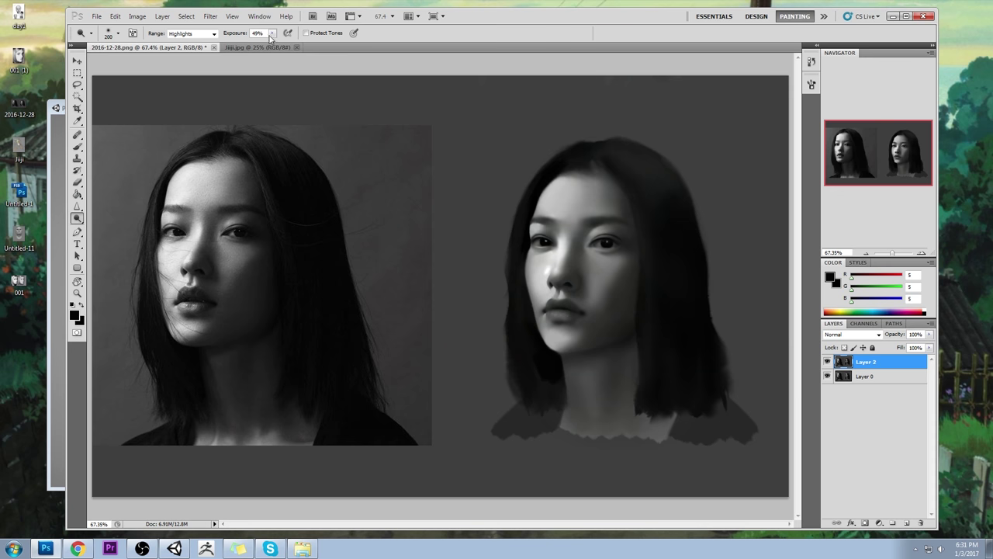
pyautogui.moveTo(271, 35); pyautogui.dragTo(253, 42)
pyautogui.hotkey('ctrl', 'z')
pyautogui.click(309, 34)
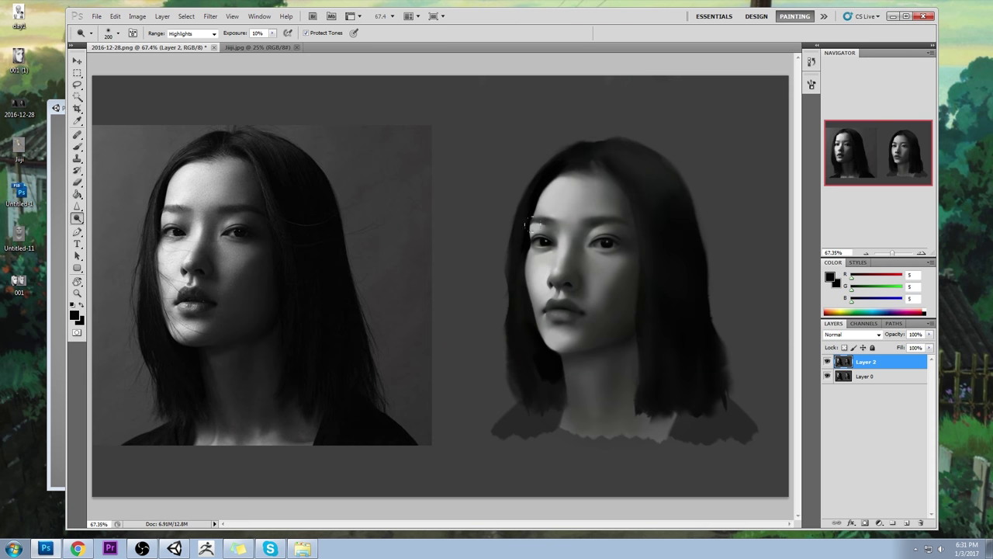
pyautogui.moveTo(553, 242); pyautogui.dragTo(555, 271)
pyautogui.hotkey('ctrl', 'z')
# Lower the Dodge exposure to 6% and gently brighten the bridge of the nose and the upper lip area
pyautogui.click(271, 34)
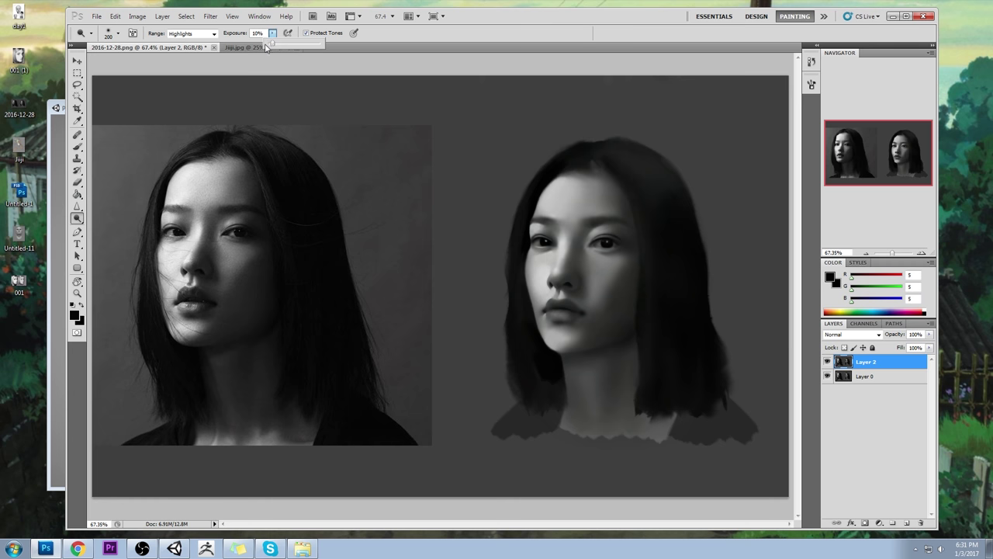
pyautogui.moveTo(271, 44); pyautogui.dragTo(268, 44)
pyautogui.click(528, 242)
pyautogui.moveTo(554, 243); pyautogui.dragTo(558, 257)
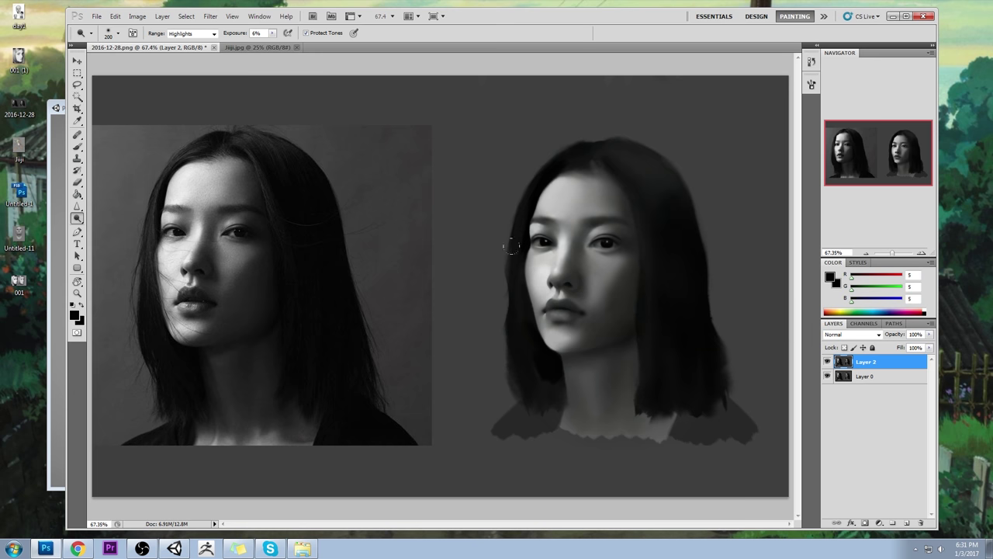
pyautogui.press('[')
pyautogui.moveTo(559, 301); pyautogui.dragTo(559, 302)
# Switch from dodging to painting with the soft round 100 px brush preset
pyautogui.press(']')
pyautogui.press(']')
pyautogui.press(']')
pyautogui.press(']')
pyautogui.press(']')
pyautogui.press(']')
pyautogui.press(']')
pyautogui.press(']')
pyautogui.press(']')
pyautogui.press('b')
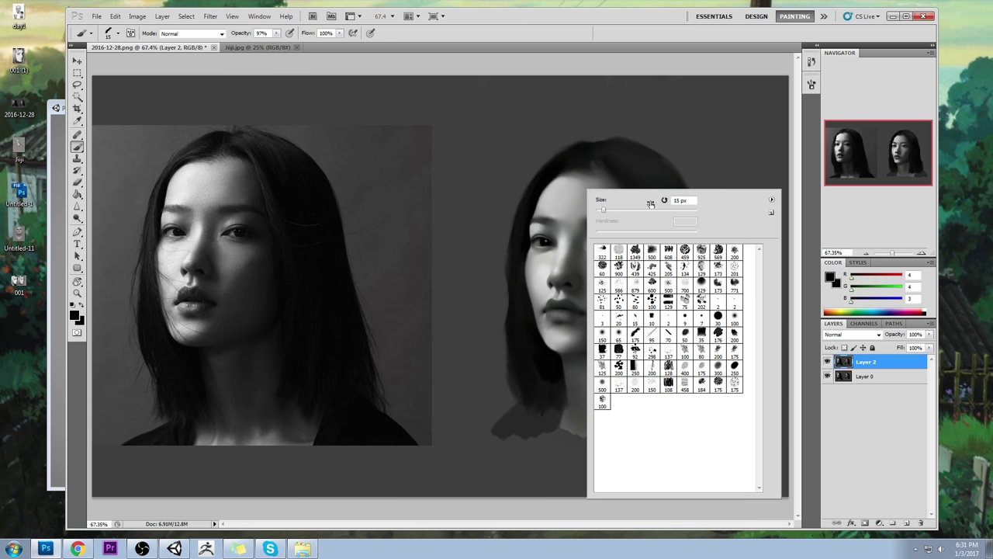
pyautogui.rightClick(580, 199)
pyautogui.click(735, 316)
pyautogui.click(691, 55)
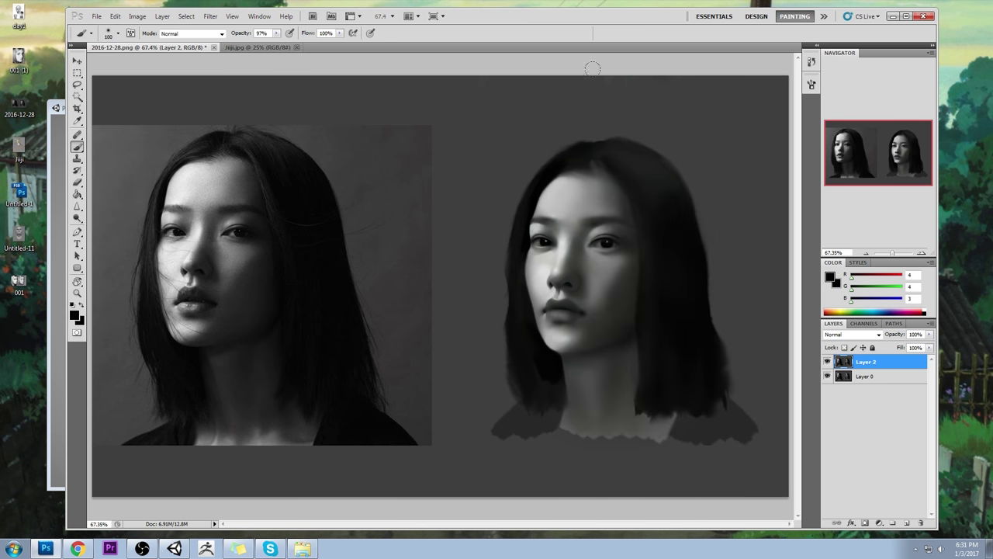
# Try painting the lit-side jaw edge with a sampled tone at 74% opacity, undo the stroke, and lower the opacity to 47%
pyautogui.moveTo(275, 34)
pyautogui.mouseDown()
pyautogui.moveTo(277, 45)
pyautogui.moveTo(263, 46)
pyautogui.mouseUp()
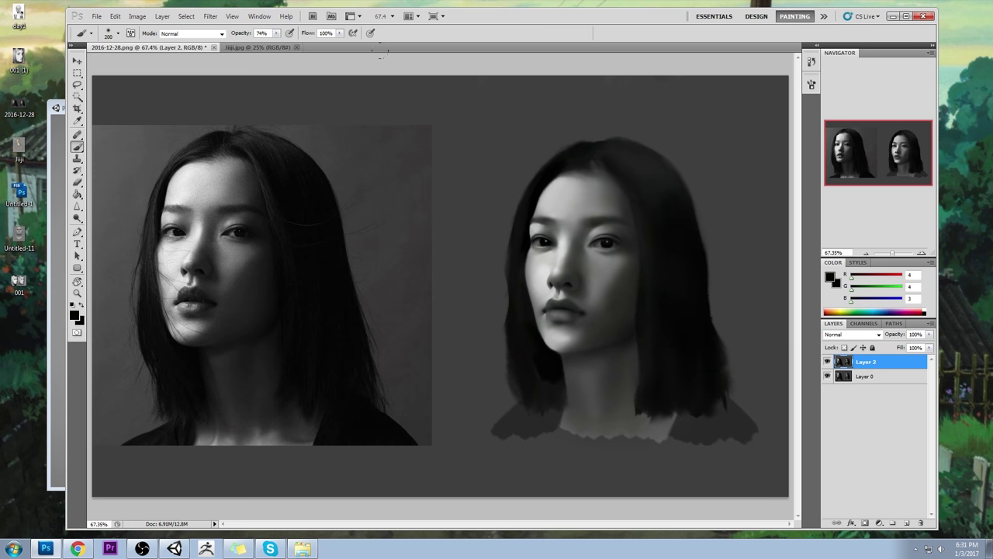
pyautogui.keyDown('alt'); pyautogui.click(549, 357); pyautogui.keyUp('alt')
pyautogui.moveTo(556, 348); pyautogui.dragTo(543, 330)
pyautogui.hotkey('ctrl', 'z')
pyautogui.moveTo(276, 35); pyautogui.dragTo(262, 34)
pyautogui.keyDown('alt'); pyautogui.click(559, 352); pyautogui.keyUp('alt')
pyautogui.press('x')
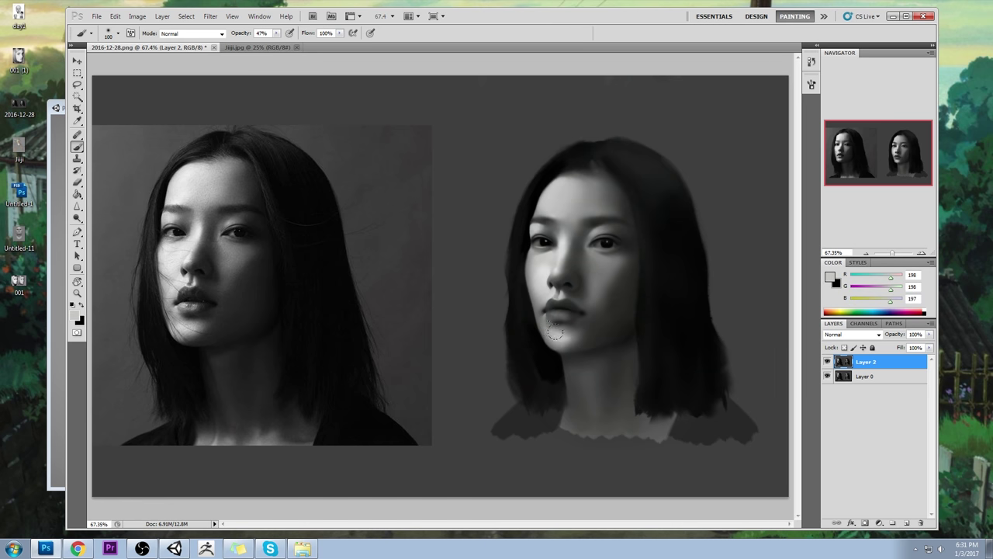
# Set the brush opacity to 79% and darken the lower hair beside the lit-side jaw with sampled near-black RGB 3
pyautogui.click(276, 33)
pyautogui.moveTo(284, 44); pyautogui.dragTo(294, 45)
pyautogui.keyDown('alt'); pyautogui.click(542, 379); pyautogui.keyUp('alt')
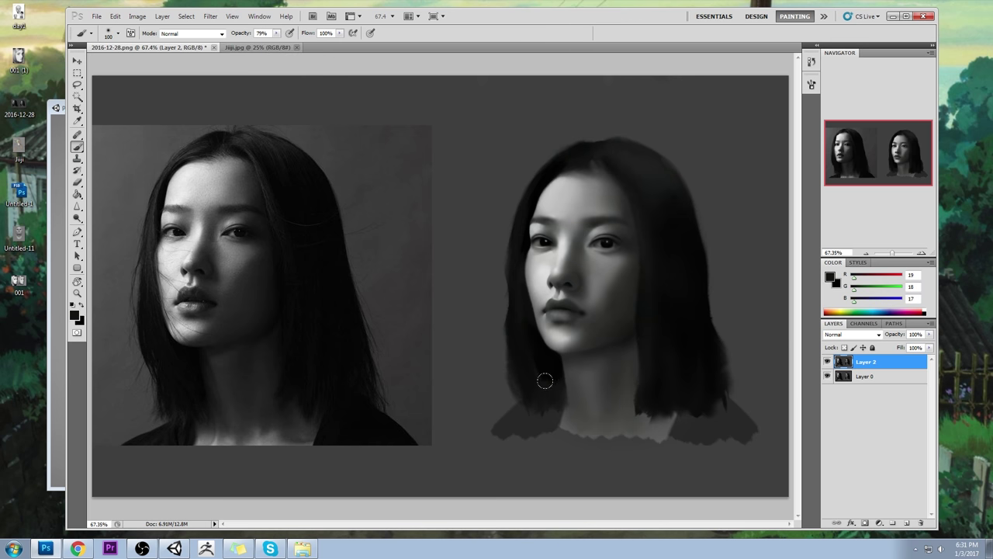
pyautogui.keyDown('alt'); pyautogui.click(543, 356); pyautogui.keyUp('alt')
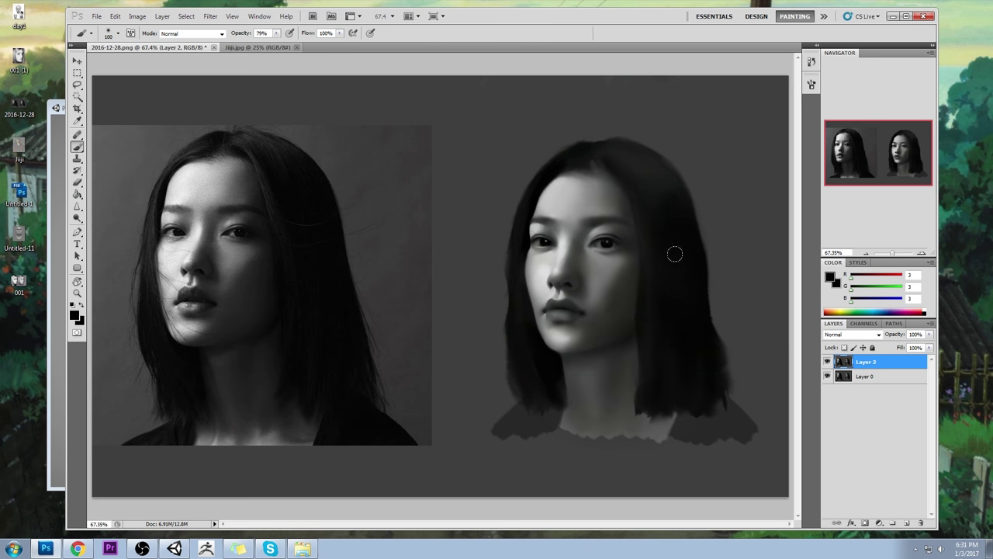
pyautogui.keyDown('alt'); pyautogui.click(555, 374); pyautogui.keyUp('alt')
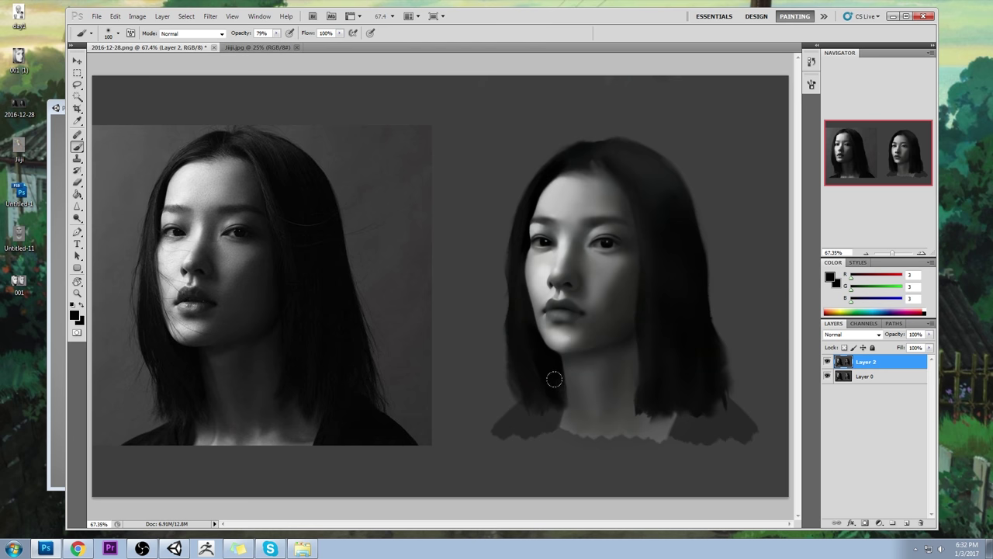
pyautogui.keyDown('alt'); pyautogui.click(534, 339); pyautogui.keyUp('alt')
pyautogui.keyDown('alt'); pyautogui.click(551, 351); pyautogui.keyUp('alt')
pyautogui.keyDown('alt'); pyautogui.click(528, 338); pyautogui.keyUp('alt')
# Refine the forehead hairline with the 175 px soft brush, using sampled forehead greys and dark hair tones
pyautogui.keyDown('alt'); pyautogui.click(586, 183); pyautogui.keyUp('alt')
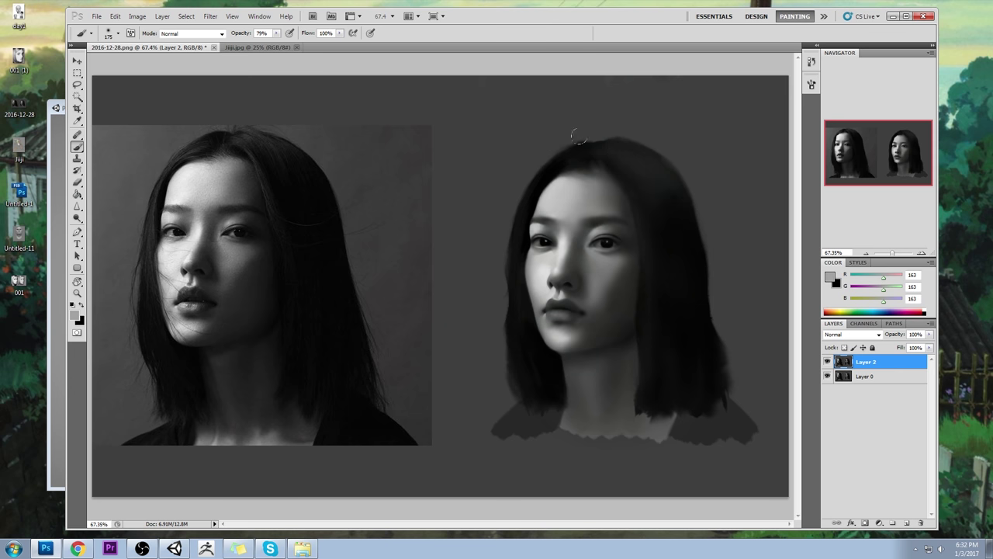
pyautogui.keyDown('alt'); pyautogui.click(572, 178); pyautogui.keyUp('alt')
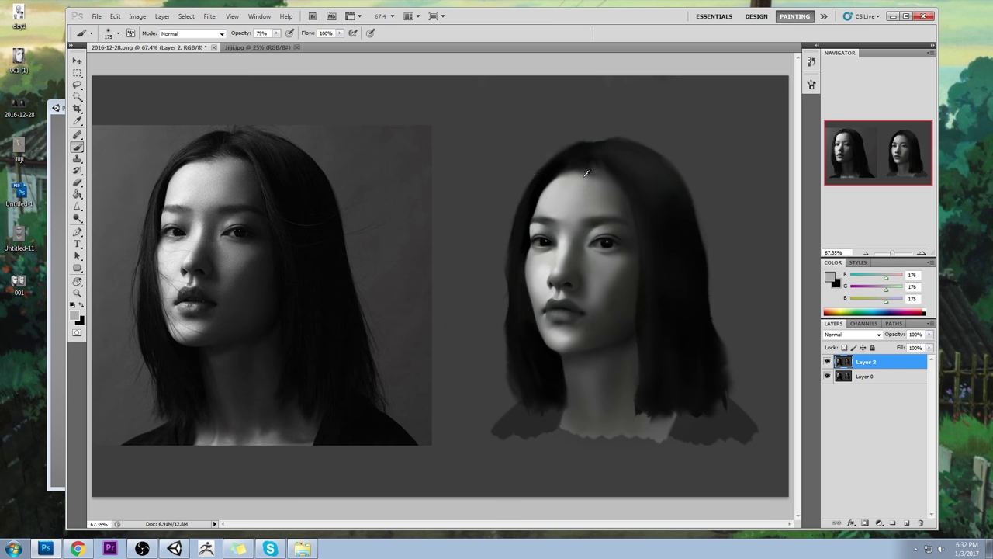
pyautogui.keyDown('alt'); pyautogui.click(585, 176); pyautogui.keyUp('alt')
pyautogui.keyDown('alt'); pyautogui.click(594, 182); pyautogui.keyUp('alt')
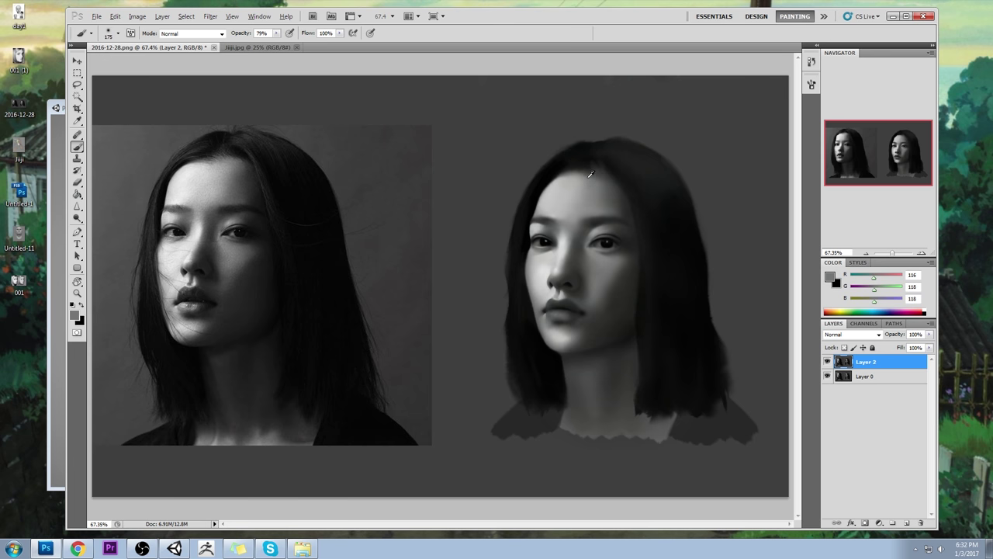
pyautogui.keyDown('alt'); pyautogui.click(588, 170); pyautogui.keyUp('alt')
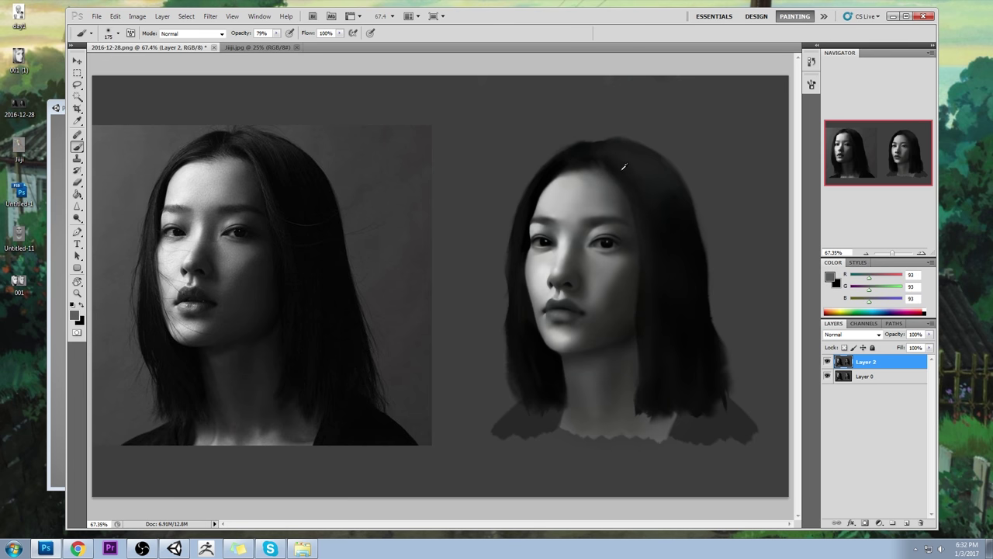
pyautogui.keyDown('alt'); pyautogui.click(613, 170); pyautogui.keyUp('alt')
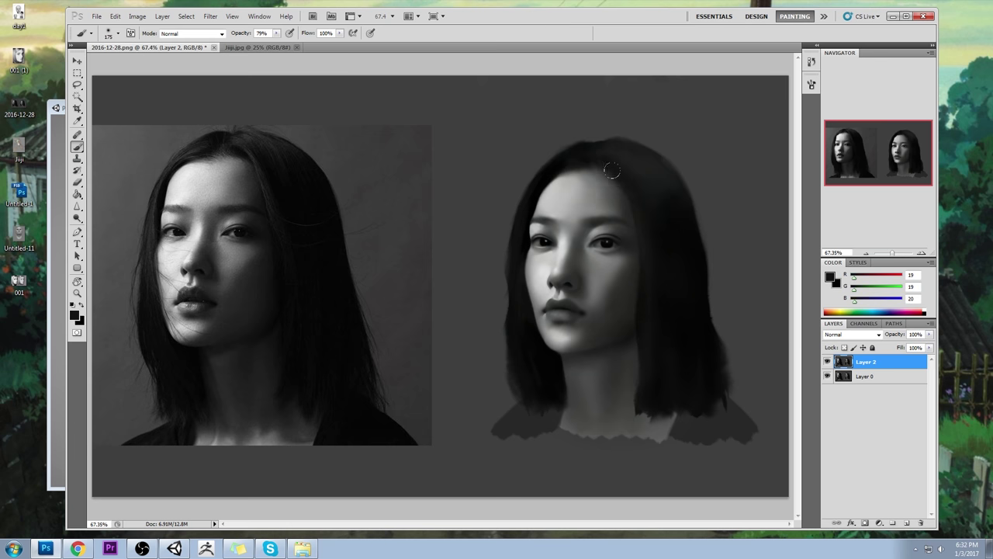
pyautogui.keyDown('alt'); pyautogui.click(598, 159); pyautogui.keyUp('alt')
# Choose a harder-edged 175 px brush and repaint the long hair on the shadowed side with sampled near-black
pyautogui.keyDown('alt'); pyautogui.click(533, 347); pyautogui.keyUp('alt')
pyautogui.rightClick(608, 220)
pyautogui.click(661, 369)
pyautogui.click(705, 30)
pyautogui.keyDown('alt'); pyautogui.click(666, 228); pyautogui.keyUp('alt')
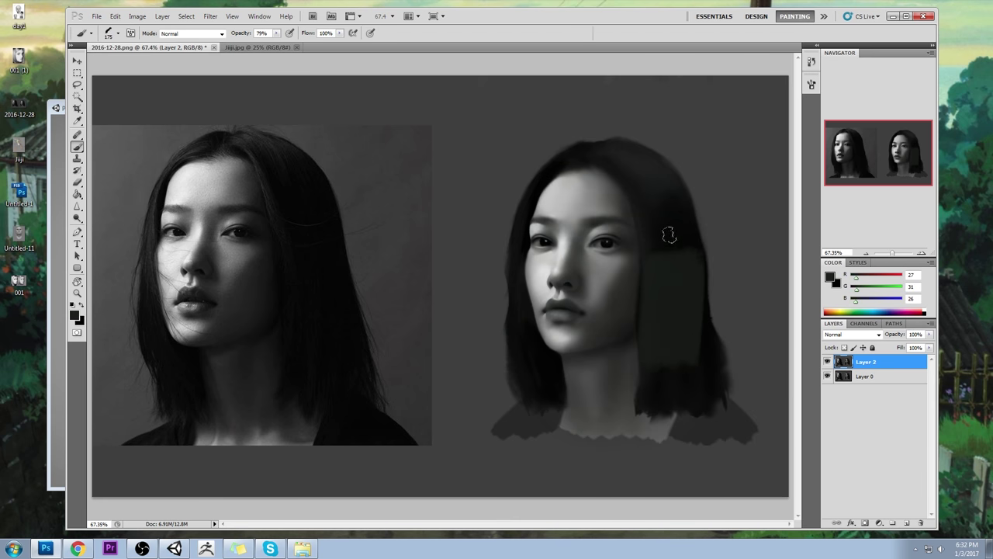
pyautogui.keyDown('alt'); pyautogui.click(548, 237); pyautogui.keyUp('alt')
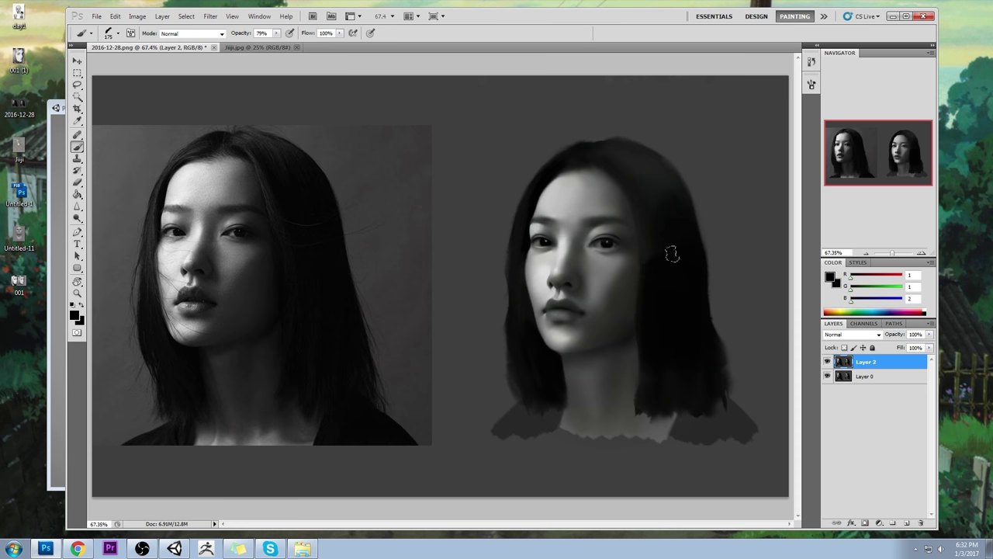
pyautogui.hotkey('ctrl', 'z')
pyautogui.moveTo(663, 243); pyautogui.dragTo(666, 349)
# Reduce the brush to 70 px and darken the shadowed-side hair along the face and up to the crown
pyautogui.press('[')
pyautogui.press('[')
pyautogui.press('[')
pyautogui.press('[')
pyautogui.press('[')
pyautogui.press('[')
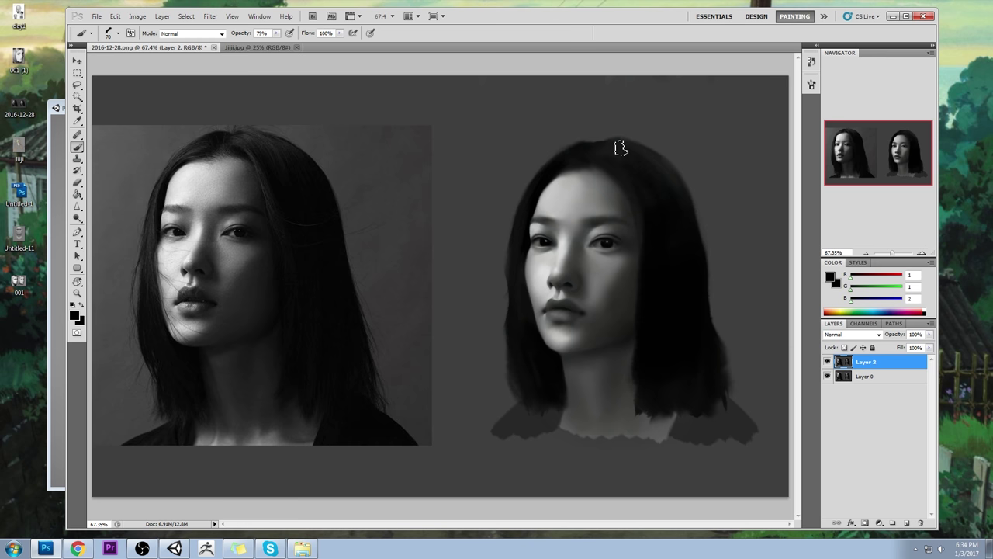
# Paint a lighter band along the shadowed-side jaw and a darker edge beneath it with sampled greys and the 20 px brush
pyautogui.keyDown('alt'); pyautogui.click(602, 339); pyautogui.keyUp('alt')
pyautogui.hotkey('ctrl', 'space')
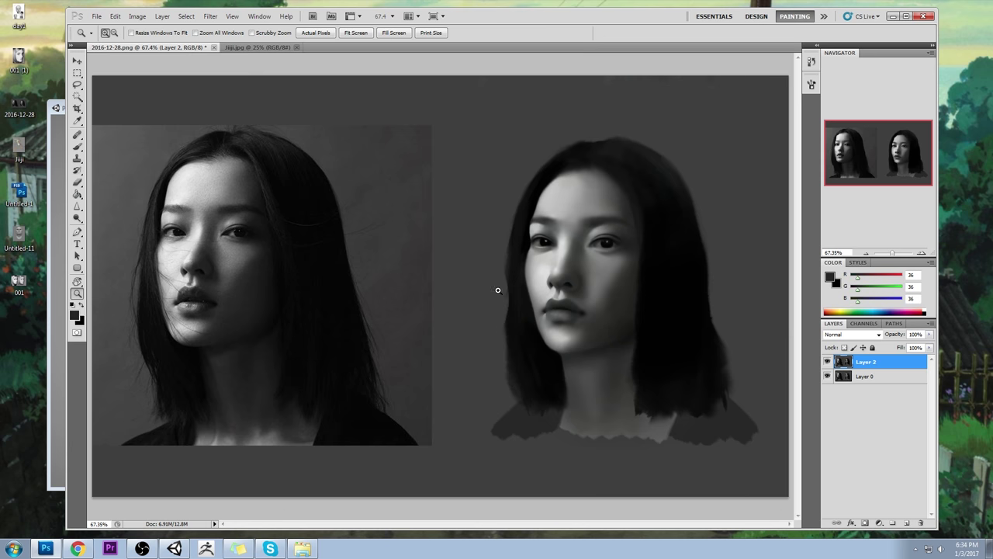
pyautogui.moveTo(496, 290); pyautogui.dragTo(689, 382)
pyautogui.keyDown('alt'); pyautogui.click(402, 323); pyautogui.keyUp('alt')
pyautogui.moveTo(402, 323)
pyautogui.mouseDown()
pyautogui.moveTo(417, 327)
pyautogui.moveTo(541, 266)
pyautogui.mouseUp()
pyautogui.moveTo(407, 306)
pyautogui.mouseDown()
pyautogui.moveTo(556, 263)
pyautogui.moveTo(403, 309)
pyautogui.moveTo(536, 274)
pyautogui.moveTo(421, 310)
pyautogui.moveTo(530, 274)
pyautogui.moveTo(428, 340)
pyautogui.mouseUp()
pyautogui.keyDown('alt'); pyautogui.click(540, 296); pyautogui.keyUp('alt')
pyautogui.moveTo(555, 296); pyautogui.dragTo(427, 337)
pyautogui.keyDown('alt'); pyautogui.click(488, 344); pyautogui.keyUp('alt')
pyautogui.moveTo(561, 313); pyautogui.dragTo(467, 342)
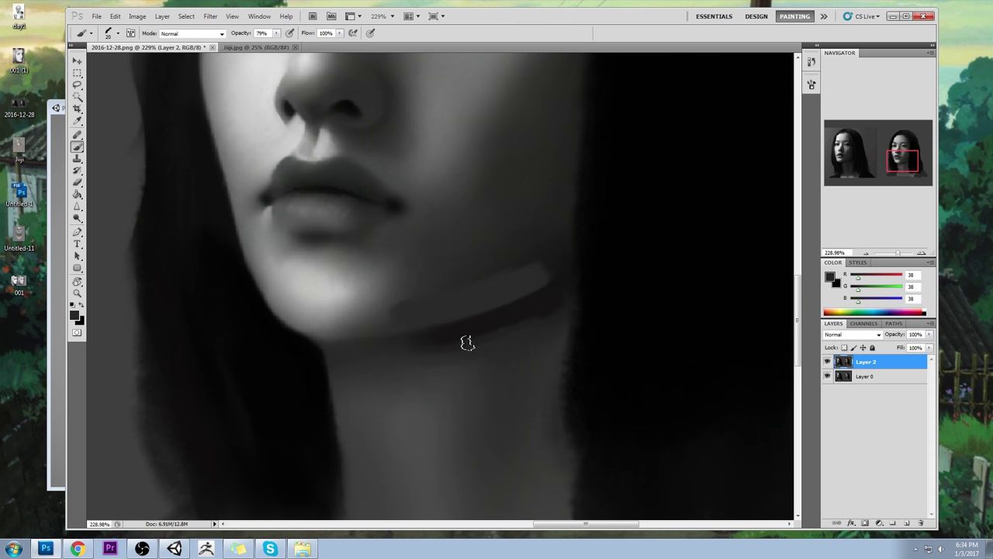
# Blend the new jawline strokes into the cheek and neck with the 10 px Smudge tool at 28% strength
pyautogui.moveTo(77, 206); pyautogui.dragTo(117, 229)
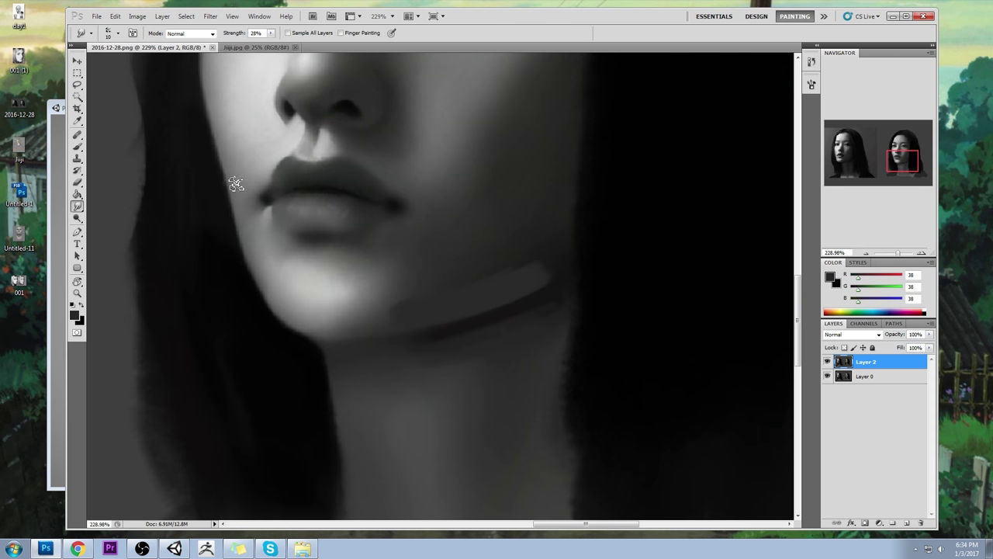
pyautogui.moveTo(544, 268); pyautogui.dragTo(380, 314)
pyautogui.moveTo(570, 267)
pyautogui.mouseDown()
pyautogui.moveTo(541, 256)
pyautogui.moveTo(471, 268)
pyautogui.mouseUp()
pyautogui.moveTo(561, 264); pyautogui.dragTo(450, 285)
pyautogui.moveTo(505, 306); pyautogui.dragTo(482, 328)
pyautogui.moveTo(564, 305)
pyautogui.mouseDown()
pyautogui.moveTo(418, 343)
pyautogui.moveTo(378, 367)
pyautogui.mouseUp()
pyautogui.hotkey('ctrl', '0')
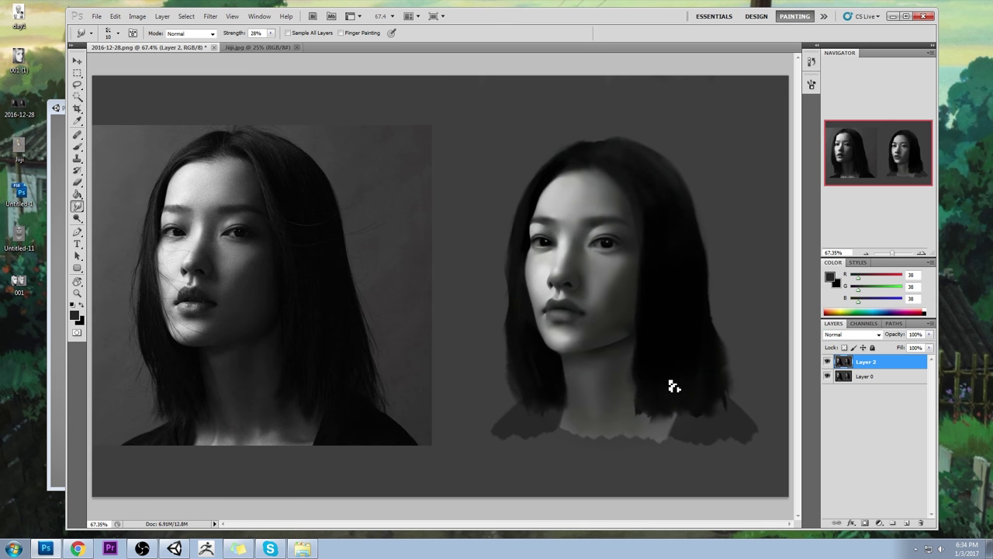
pyautogui.press('b')
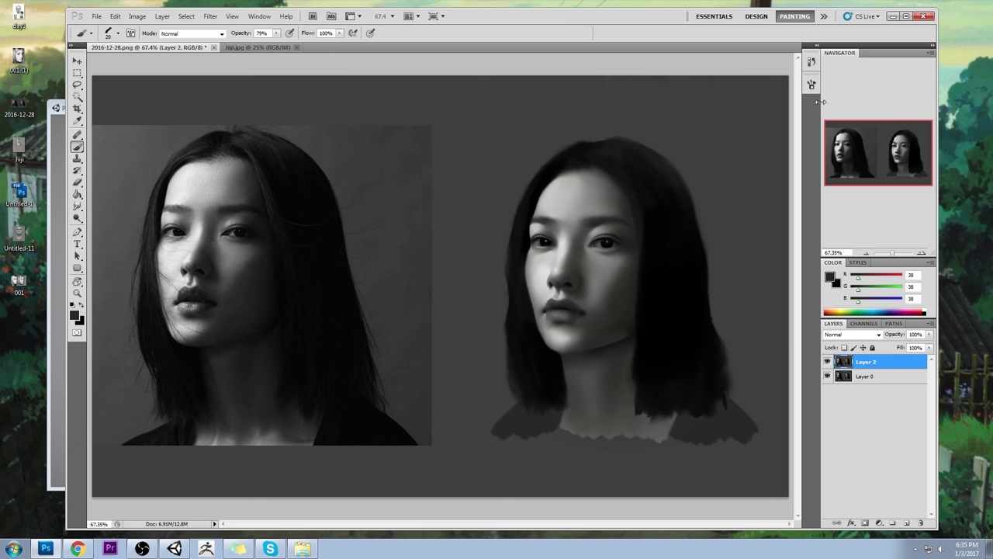
pyautogui.click(812, 61)
pyautogui.moveTo(754, 301)
pyautogui.mouseDown()
pyautogui.moveTo(752, 141)
pyautogui.moveTo(753, 164)
pyautogui.moveTo(750, 155)
pyautogui.mouseUp()
pyautogui.click(781, 60)
# Touch up the shadowed-side upper eyelid with sampled greys using the brush reduced to 4 px
pyautogui.press('z')
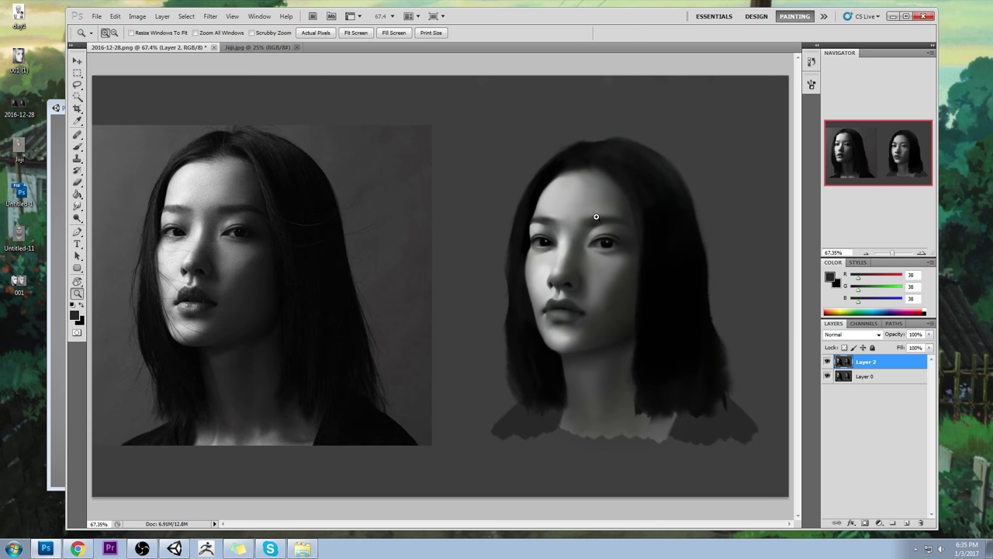
pyautogui.moveTo(650, 287); pyautogui.dragTo(650, 287)
pyautogui.press('b')
pyautogui.keyDown('alt'); pyautogui.click(222, 311); pyautogui.keyUp('alt')
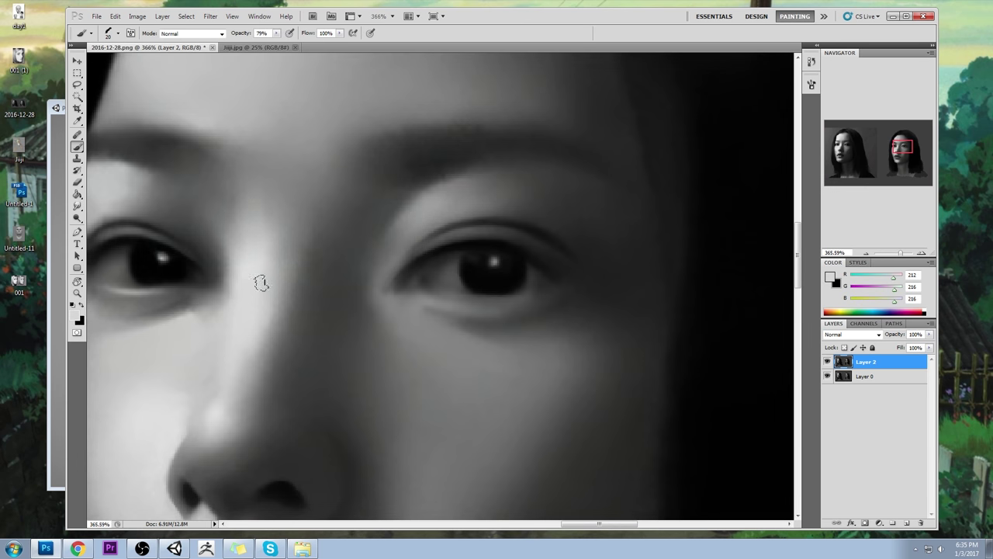
pyautogui.press('[')
pyautogui.keyDown('alt'); pyautogui.click(460, 234); pyautogui.keyUp('alt')
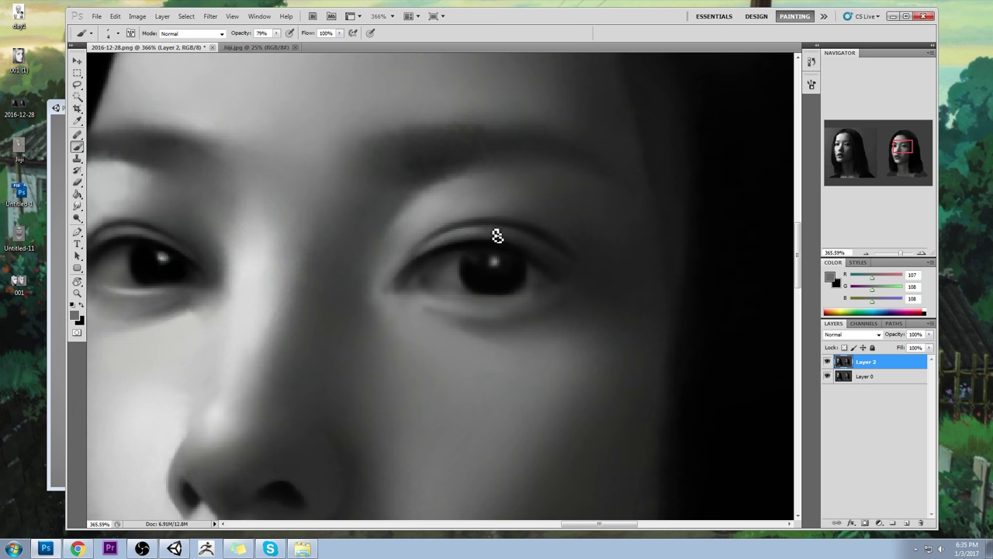
pyautogui.keyDown('alt'); pyautogui.click(256, 315); pyautogui.keyUp('alt')
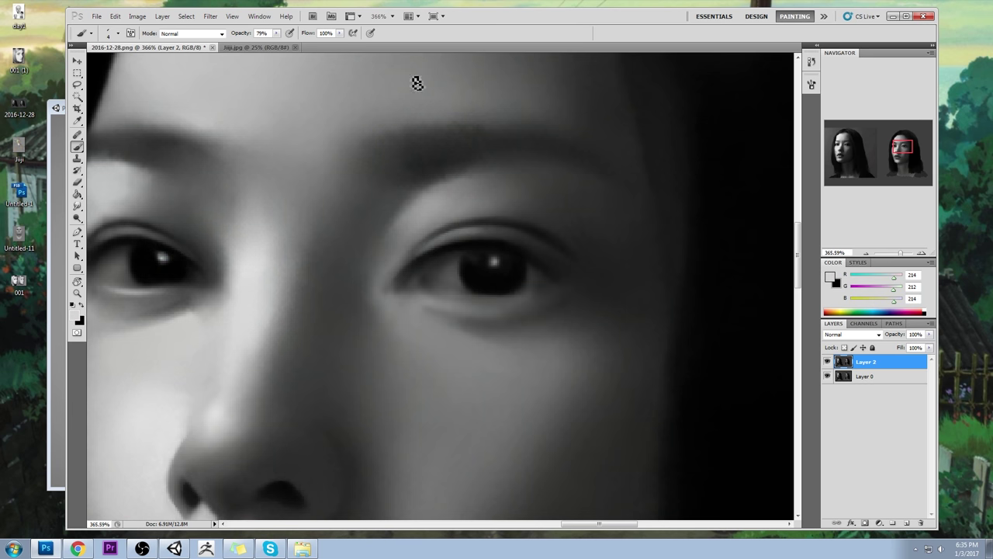
# Highlight the skin between the shadowed-side eyebrow and eyelid crease with sampled light grey at a 10 px brush size
pyautogui.press(']')
pyautogui.press(']')
pyautogui.press(']')
pyautogui.press(']')
pyautogui.press(']')
pyautogui.press(']')
pyautogui.moveTo(473, 191); pyautogui.dragTo(434, 208)
pyautogui.hotkey('ctrl', 'z')
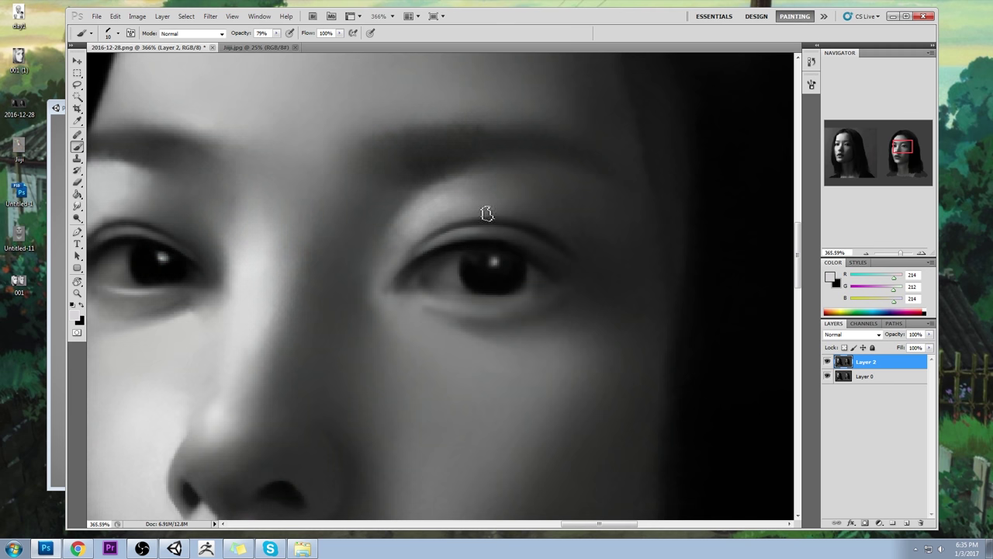
# Shrink the brush to about 4 px and add a fine highlight along the lower lid of the shadowed-side eye
pyautogui.press('[')
pyautogui.press('[')
pyautogui.press('[')
pyautogui.press('[')
pyautogui.press('[')
pyautogui.press('[')
pyautogui.press('[')
pyautogui.moveTo(433, 302)
pyautogui.mouseDown()
pyautogui.moveTo(522, 308)
pyautogui.moveTo(510, 311)
pyautogui.mouseUp()
pyautogui.press('[')
pyautogui.press(']')
pyautogui.press(']')
pyautogui.hotkey('ctrl', '0')
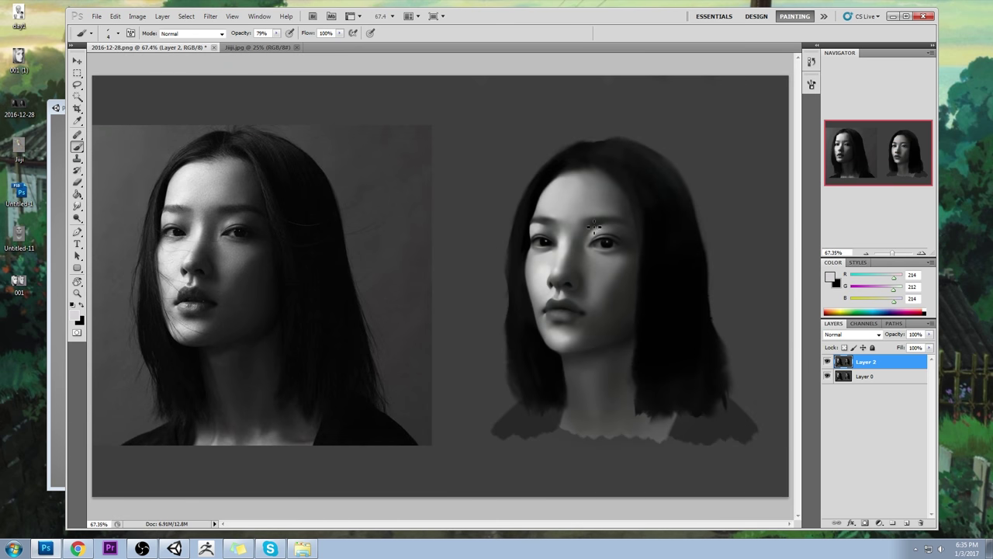
# Blend around the shadowed-side eye with Smudge at 28% strength and touch up the skin above its brow with sampled mid-grey
pyautogui.moveTo(80, 208); pyautogui.dragTo(109, 227)
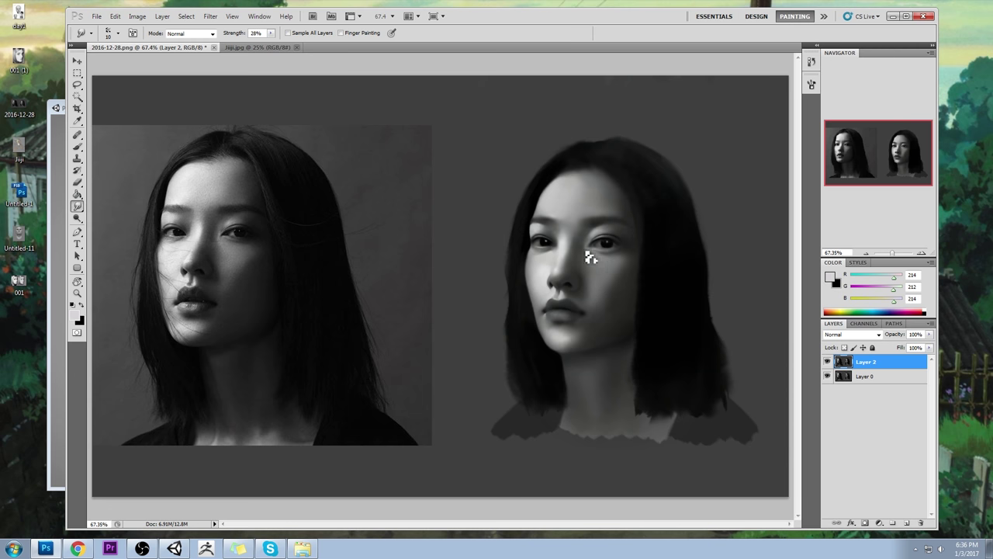
pyautogui.press('b')
pyautogui.keyDown('alt'); pyautogui.click(594, 214); pyautogui.keyUp('alt')
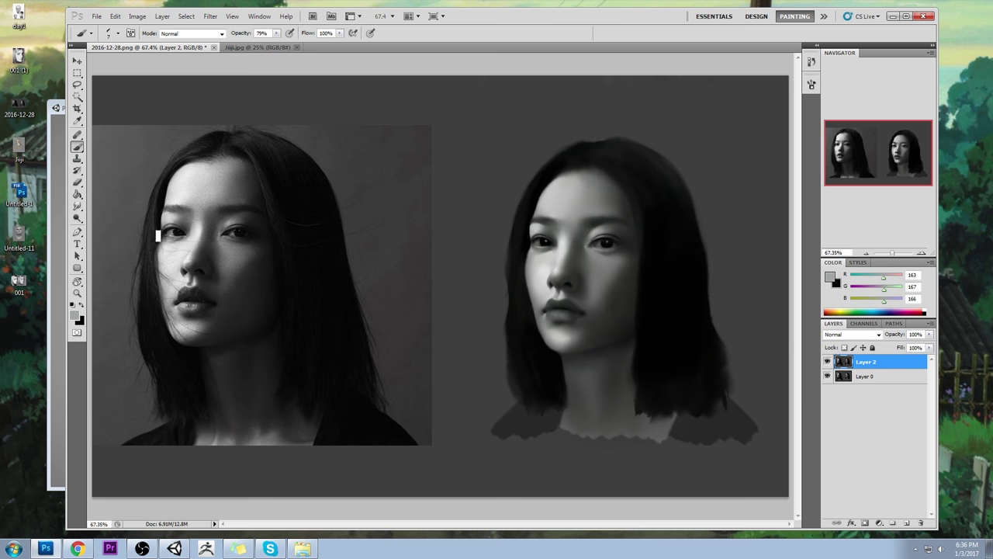
pyautogui.click(77, 205)
pyautogui.click(124, 231)
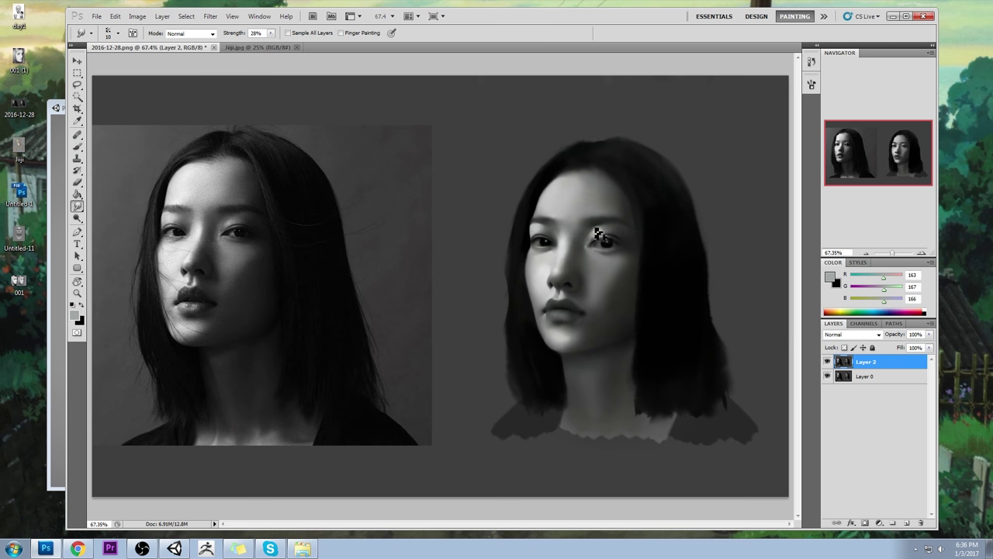
pyautogui.press('[')
# Lighten the area between the eyebrows with sampled light grey at 7 px and blend it with the Smudge tool at 30 px
pyautogui.press('b')
pyautogui.keyDown('alt'); pyautogui.click(569, 237); pyautogui.keyUp('alt')
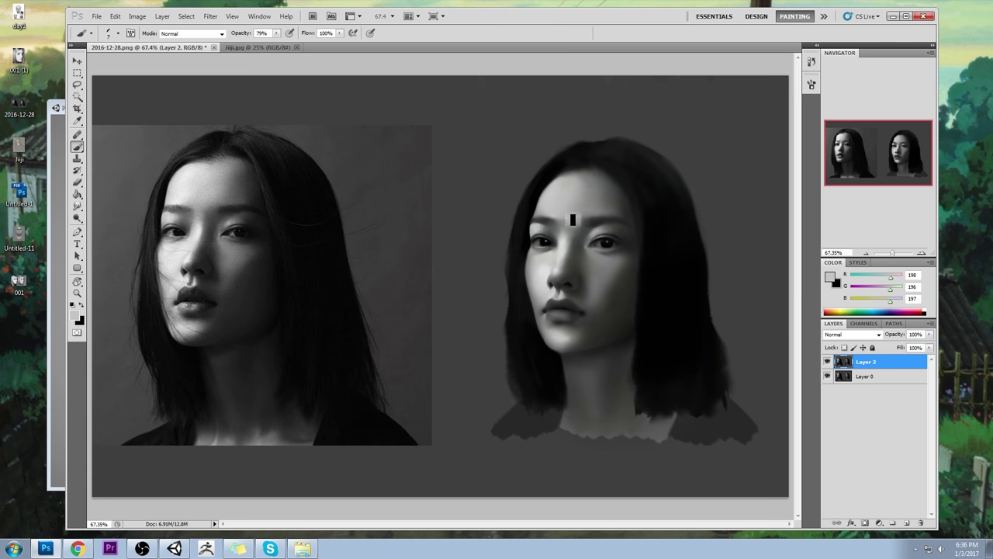
pyautogui.moveTo(76, 205); pyautogui.dragTo(111, 231)
pyautogui.press(']')
pyautogui.press(']')
pyautogui.press(']')
pyautogui.press(']')
pyautogui.press(']')
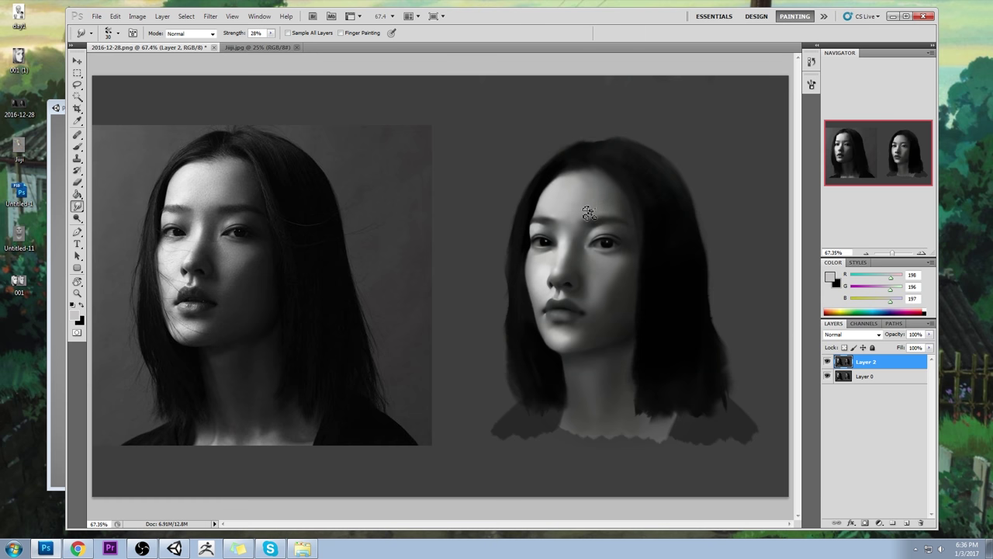
# Brighten the bridge of the nose with sampled light grey RGB 217 at 7 px and smudge the strokes smooth
pyautogui.press('b')
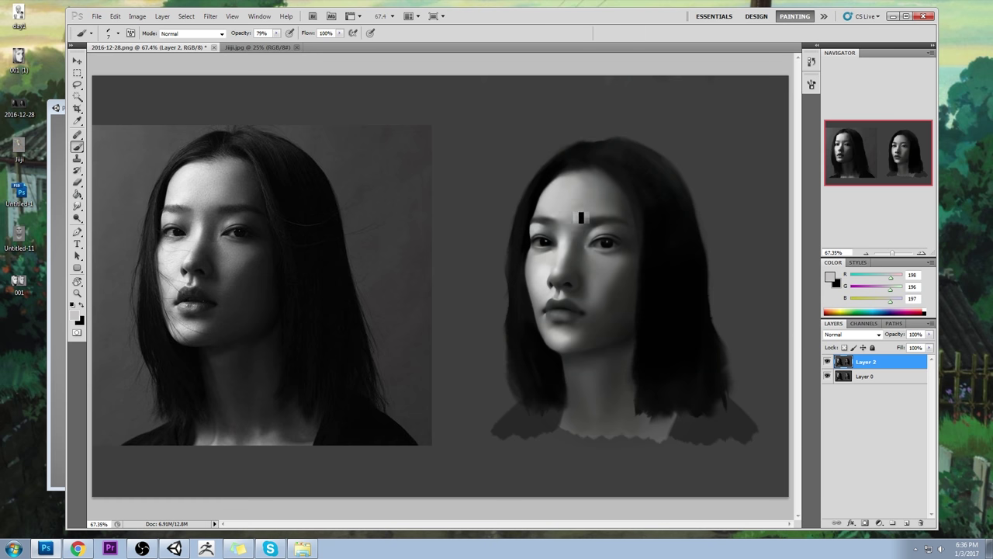
pyautogui.keyDown('alt'); pyautogui.click(570, 247); pyautogui.keyUp('alt')
pyautogui.keyDown('alt'); pyautogui.click(553, 252); pyautogui.keyUp('alt')
pyautogui.keyDown('alt'); pyautogui.click(565, 245); pyautogui.keyUp('alt')
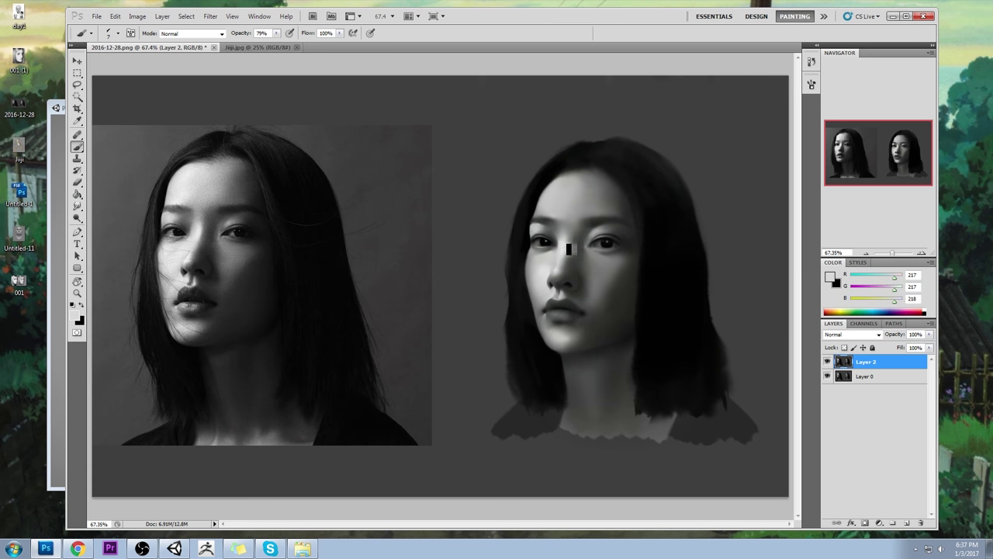
pyautogui.click(77, 206)
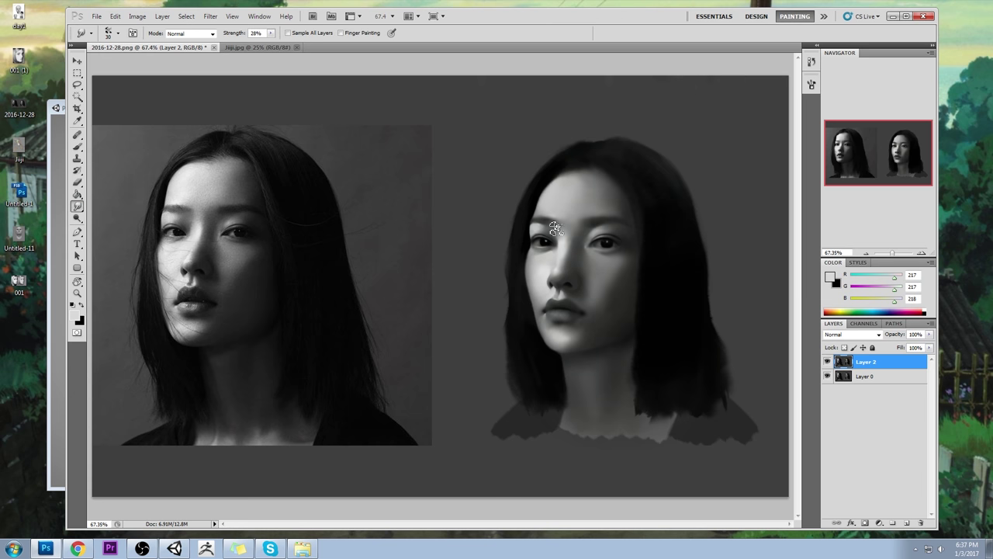
pyautogui.press('[')
pyautogui.press('[')
# Switch from smudging to the Brush tool with a soft round tip and enlarge it to 150 px
pyautogui.press('b')
pyautogui.rightClick(575, 194)
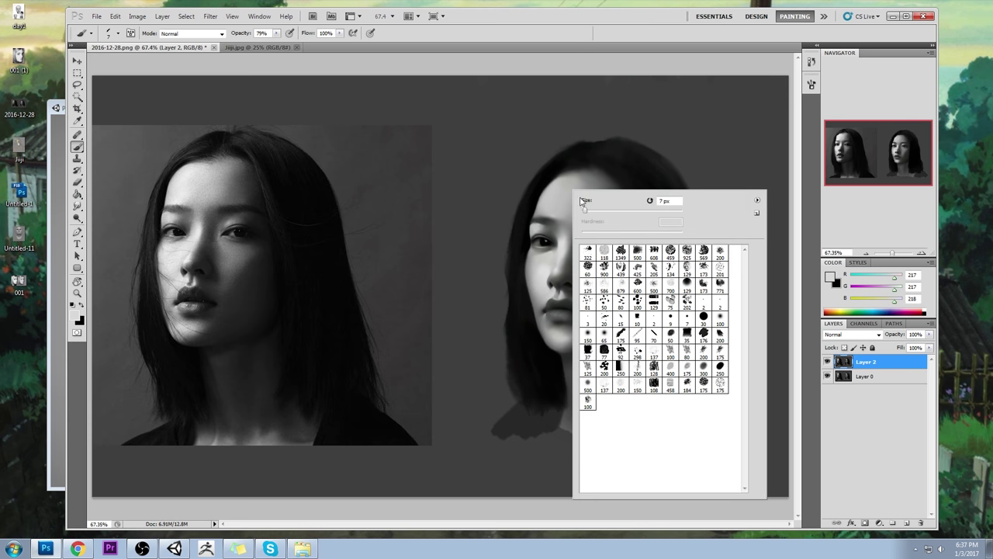
pyautogui.click(606, 339)
pyautogui.click(641, 64)
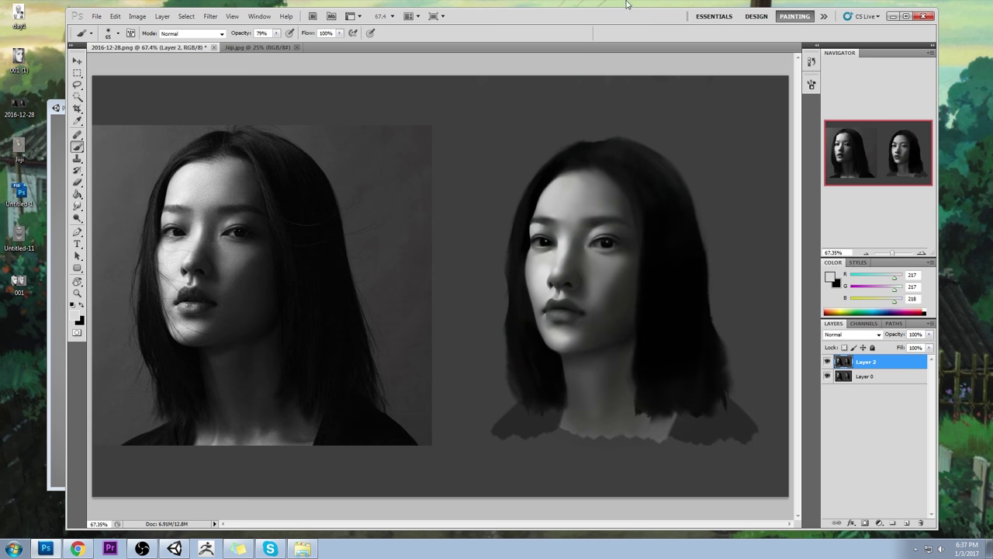
pyautogui.press(']')
pyautogui.press(']')
pyautogui.press(']')
pyautogui.press(']')
pyautogui.press(']')
# Lower the brush opacity to 24% and choose the 100 px soft round tip for gentle skin shading
pyautogui.click(277, 33)
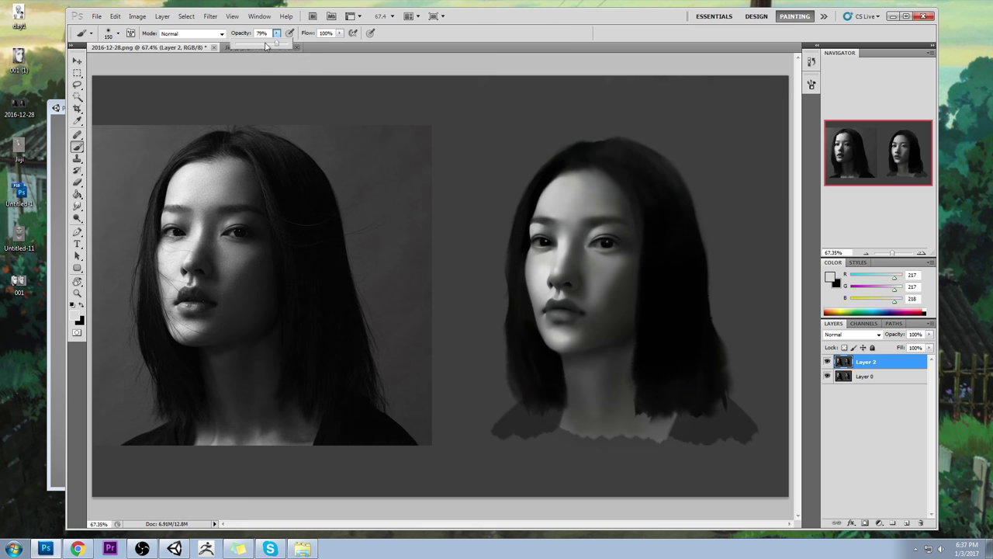
pyautogui.click(259, 43)
pyautogui.click(452, 41)
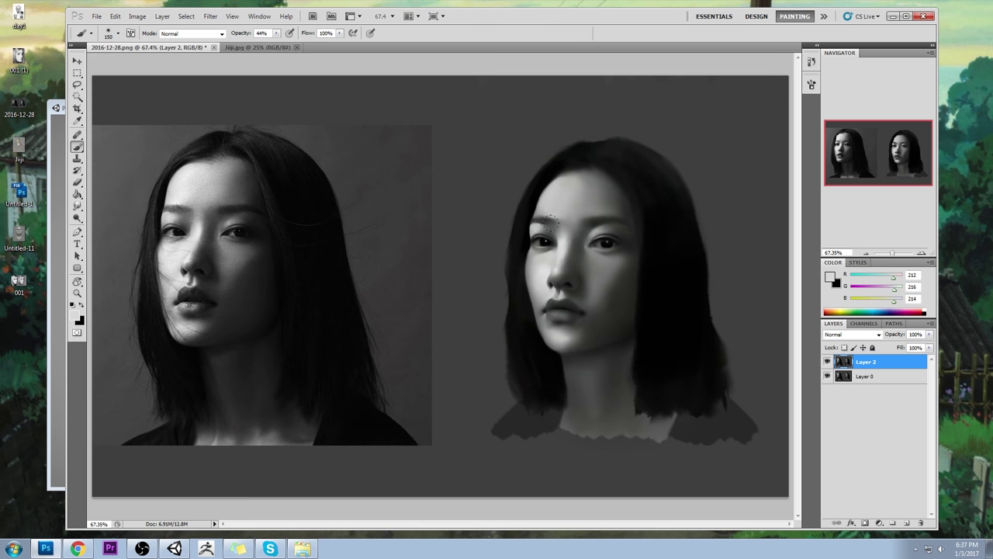
pyautogui.click(276, 33)
pyautogui.moveTo(274, 44); pyautogui.dragTo(265, 44)
pyautogui.click(491, 52)
pyautogui.rightClick(476, 178)
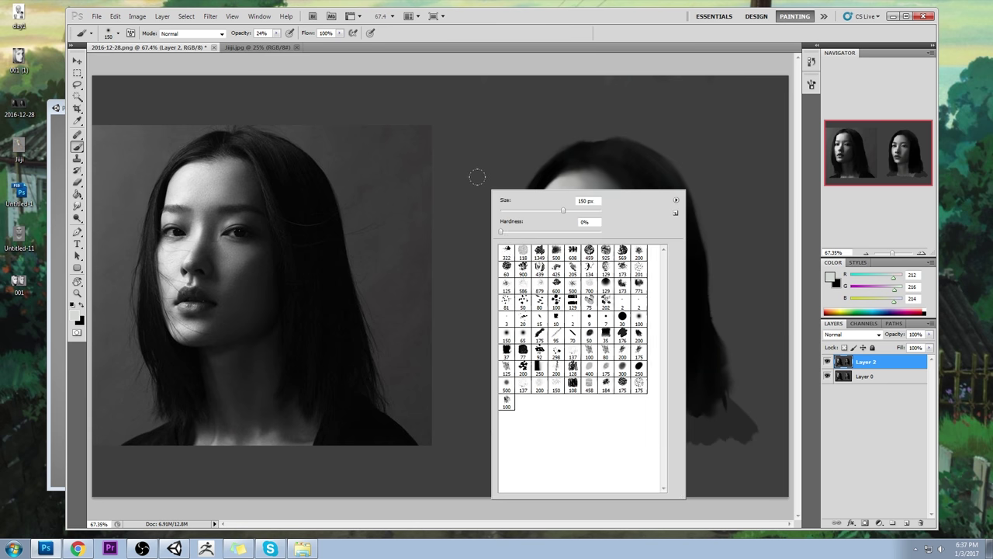
pyautogui.click(638, 318)
pyautogui.click(638, 48)
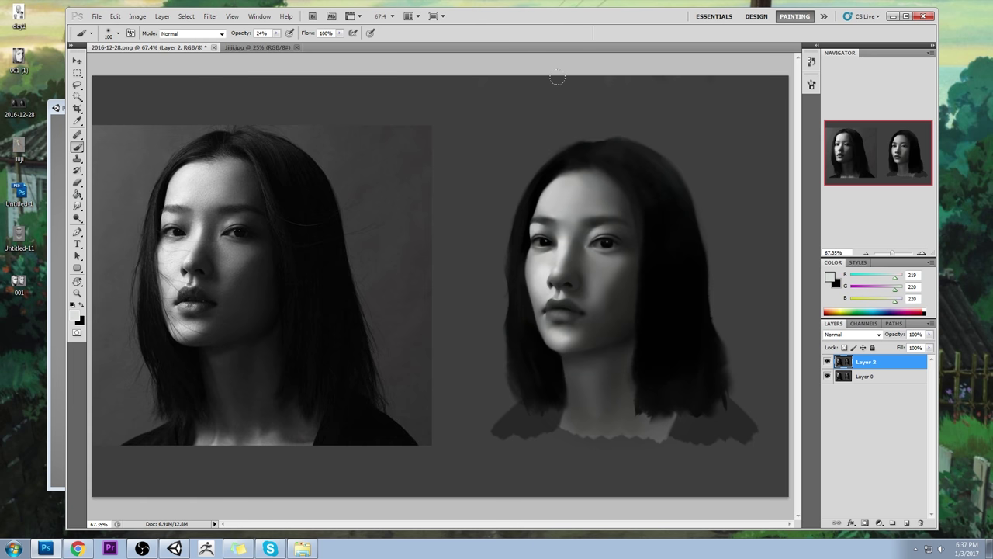
# Set the painting colour to light grey RGB 224 and softly brighten the skin beneath the shadowed-side eye
pyautogui.keyDown('alt'); pyautogui.click(544, 202); pyautogui.keyUp('alt')
pyautogui.keyDown('alt'); pyautogui.click(545, 256); pyautogui.keyUp('alt')
pyautogui.click(828, 277)
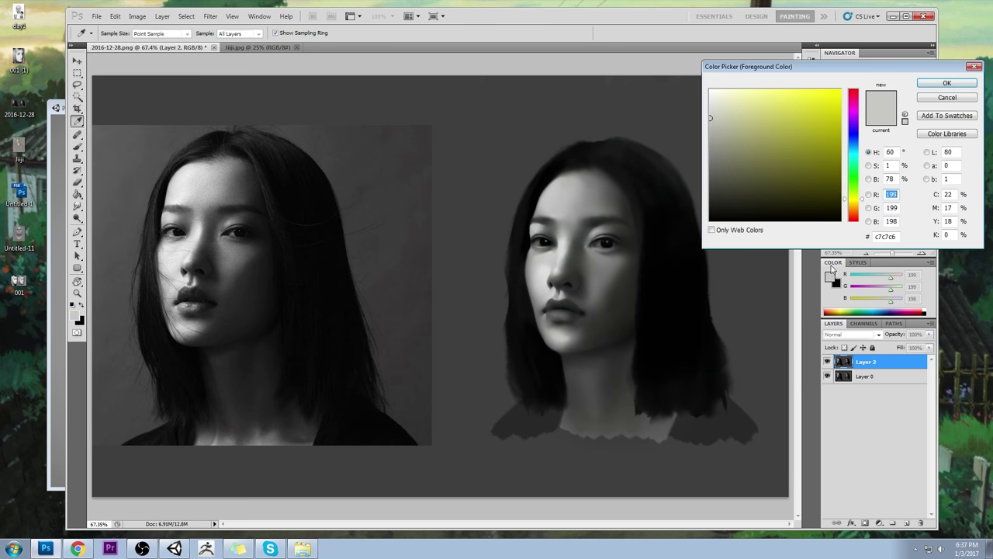
pyautogui.click(723, 105)
pyautogui.click(949, 83)
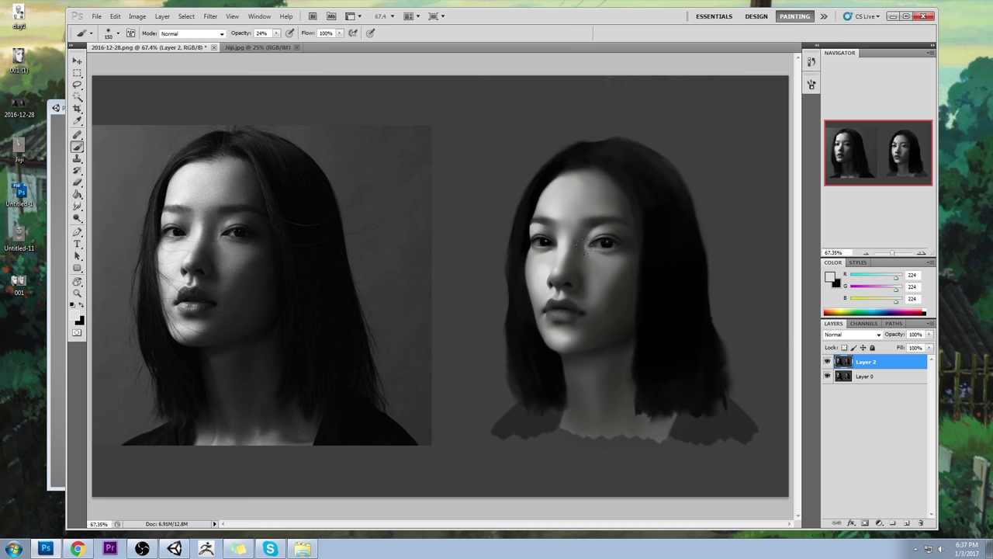
pyautogui.moveTo(599, 262)
pyautogui.mouseDown()
pyautogui.moveTo(602, 277)
pyautogui.moveTo(613, 267)
pyautogui.mouseUp()
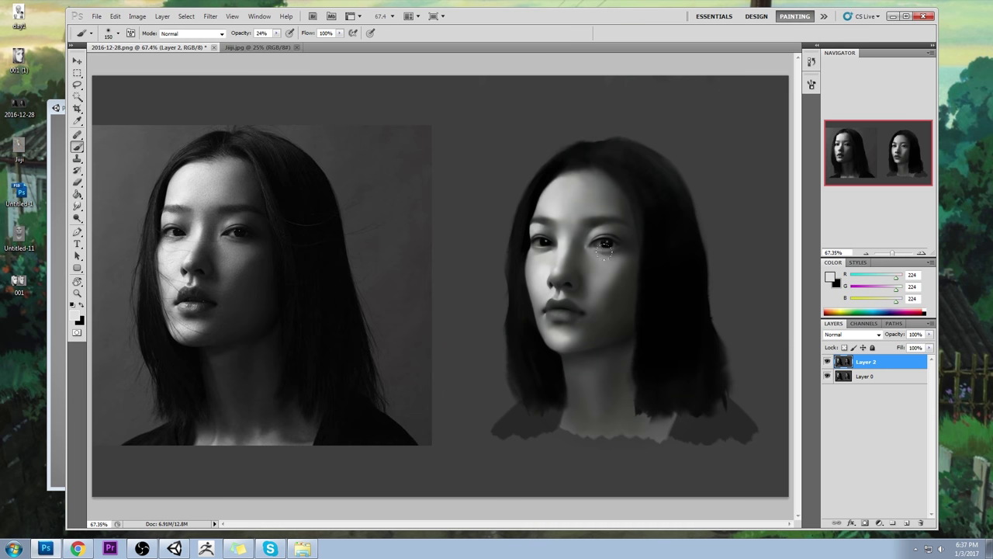
# Soften the shadowed cheek and the skin around the nose and mouth with light and dark greys sampled from the face
pyautogui.keyDown('alt'); pyautogui.click(607, 261); pyautogui.keyUp('alt')
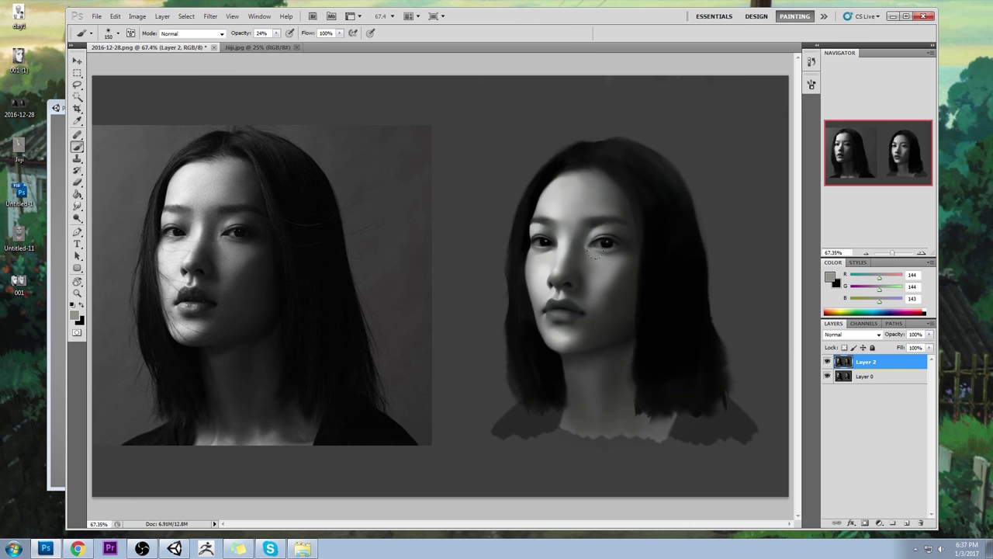
pyautogui.keyDown('alt'); pyautogui.click(585, 232); pyautogui.keyUp('alt')
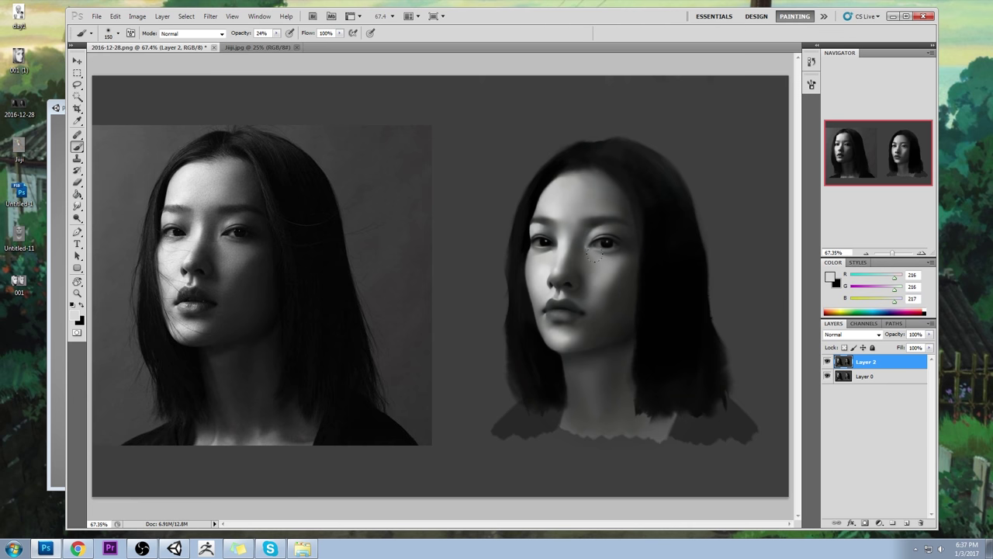
pyautogui.keyDown('alt'); pyautogui.click(618, 294); pyautogui.keyUp('alt')
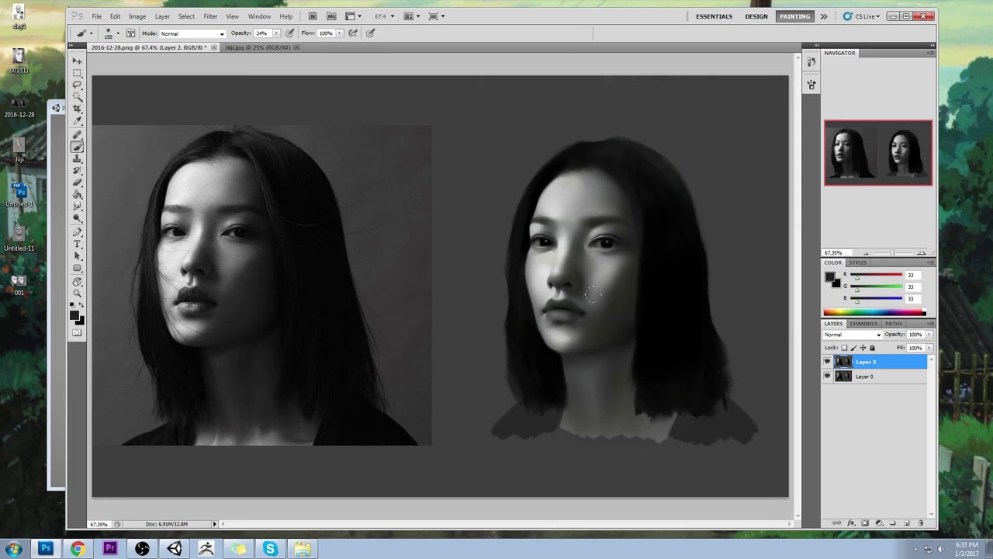
pyautogui.keyDown('alt'); pyautogui.click(586, 312); pyautogui.keyUp('alt')
pyautogui.keyDown('alt'); pyautogui.click(582, 311); pyautogui.keyUp('alt')
pyautogui.press('r')
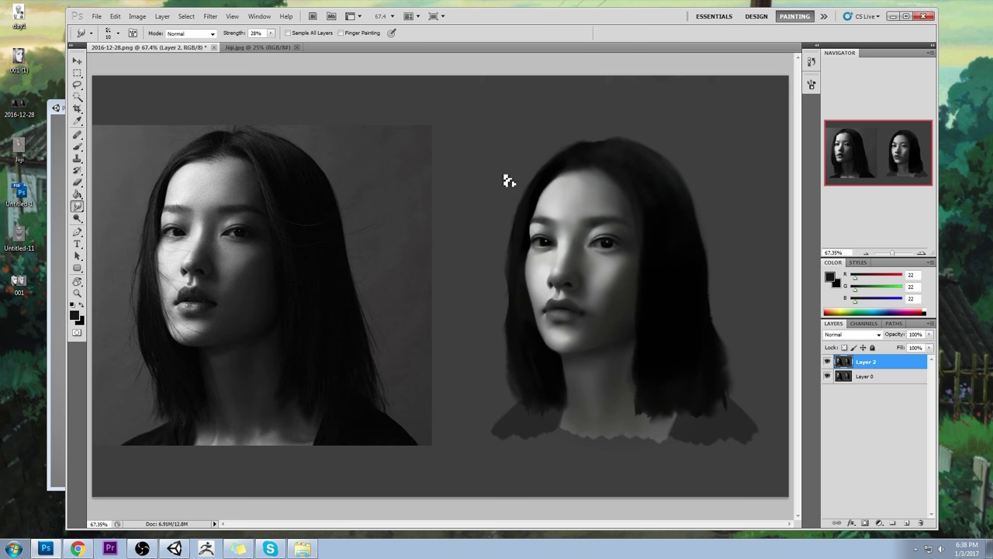
pyautogui.press('b')
pyautogui.keyDown('alt'); pyautogui.click(537, 301); pyautogui.keyUp('alt')
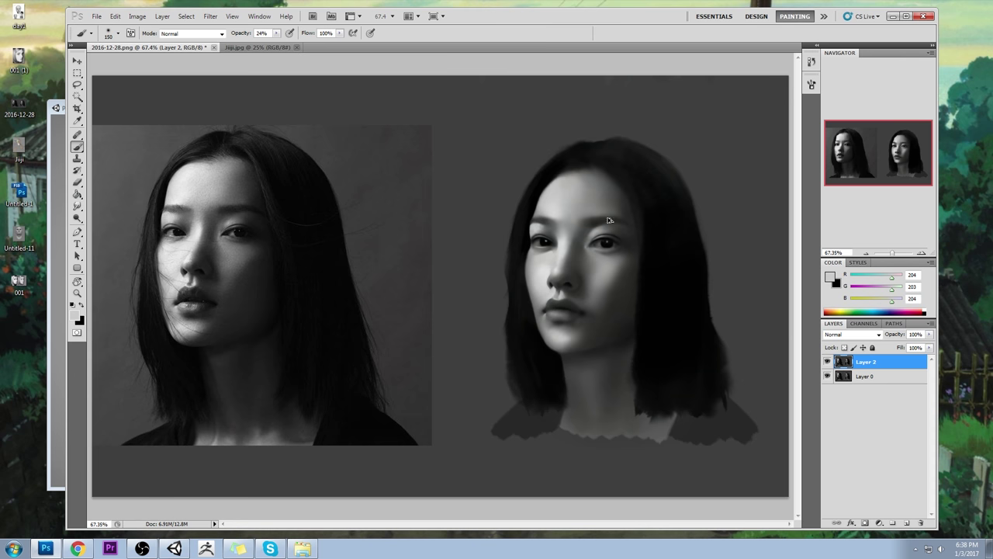
# Lasso a thin strip along the parting line of the lips and darken it with near-black RGB 8
pyautogui.press('z')
pyautogui.moveTo(519, 271); pyautogui.dragTo(590, 357)
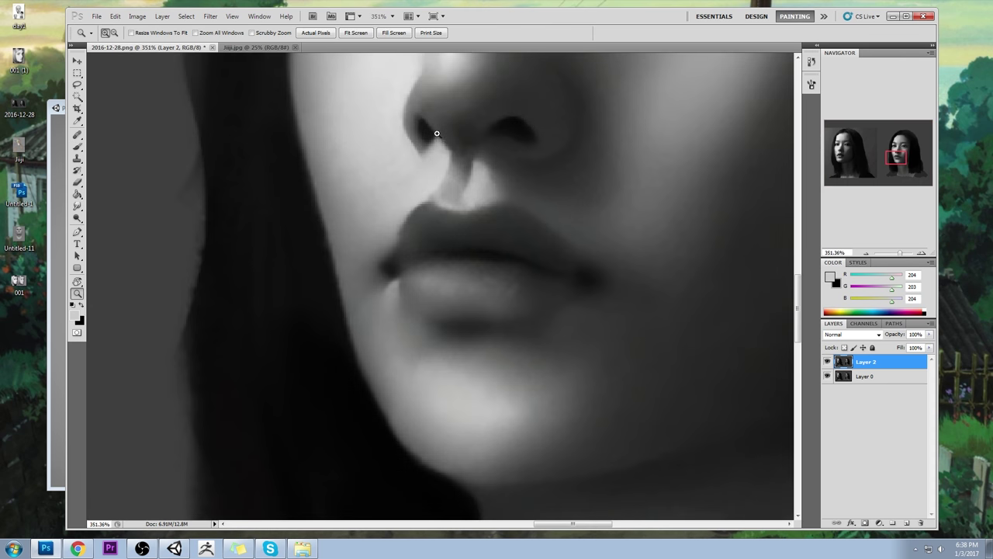
pyautogui.press('l')
pyautogui.moveTo(486, 250)
pyautogui.mouseDown()
pyautogui.moveTo(429, 249)
pyautogui.moveTo(398, 270)
pyautogui.moveTo(428, 257)
pyautogui.moveTo(520, 258)
pyautogui.mouseUp()
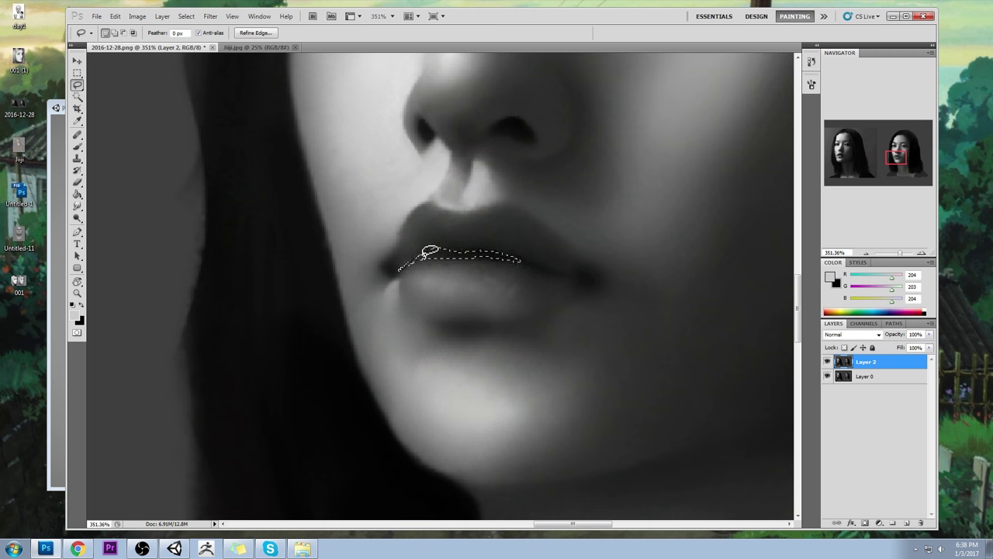
pyautogui.moveTo(425, 256)
pyautogui.keyDown('alt'); pyautogui.mouseDown()
pyautogui.moveTo(400, 272)
pyautogui.moveTo(450, 229)
pyautogui.mouseUp(); pyautogui.keyUp('alt')
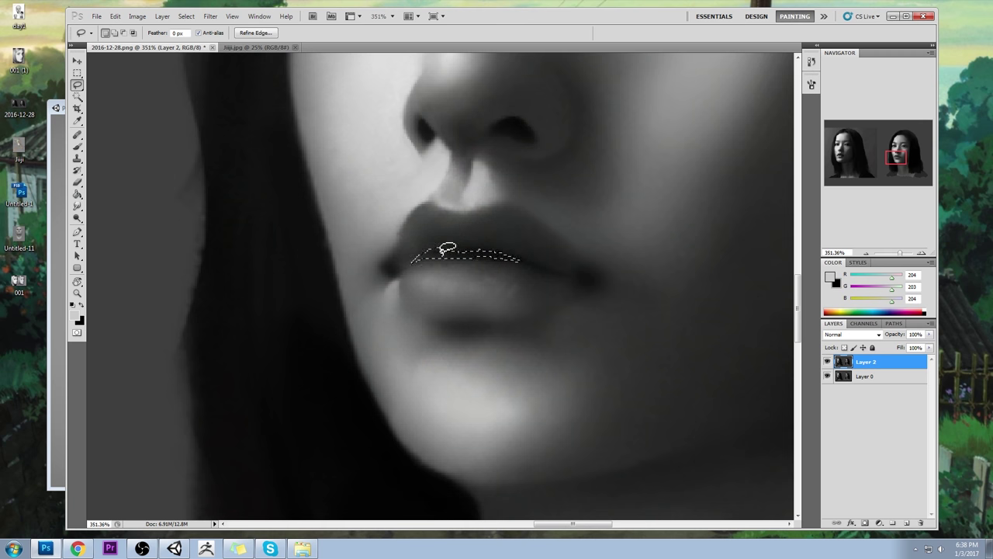
pyautogui.hotkey('ctrl', 'd')
pyautogui.press('b')
pyautogui.keyDown('alt'); pyautogui.click(494, 126); pyautogui.keyUp('alt')
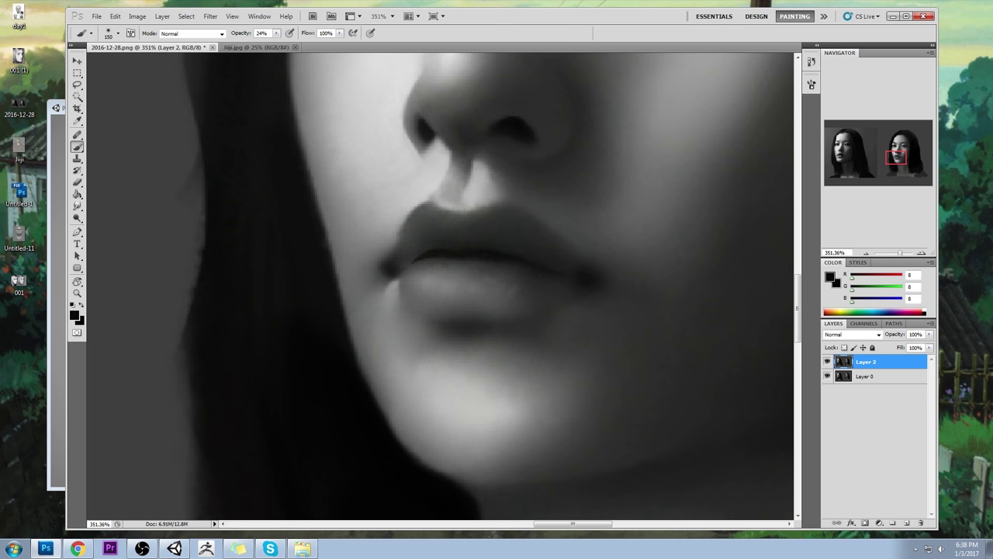
pyautogui.press('m')
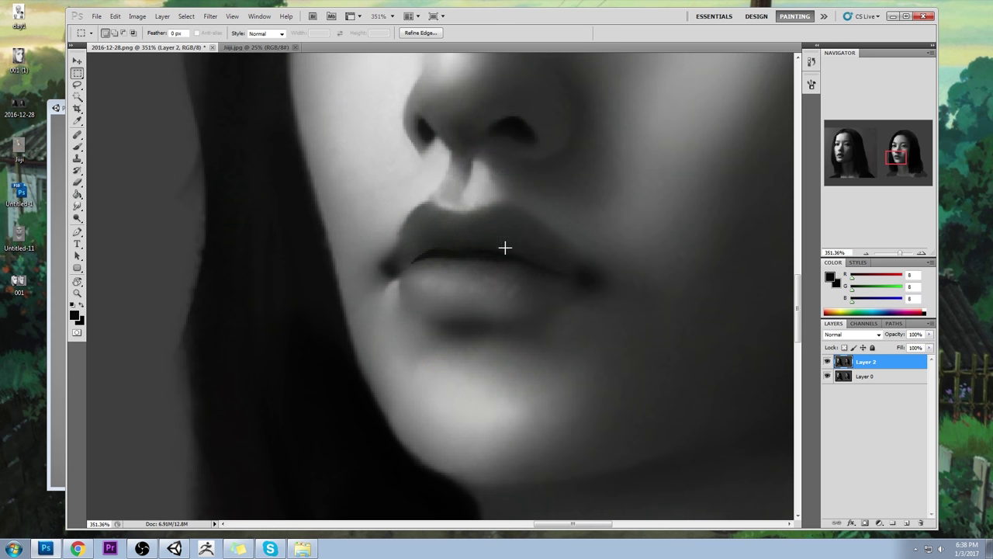
pyautogui.hotkey('ctrl', '0')
pyautogui.click(77, 205)
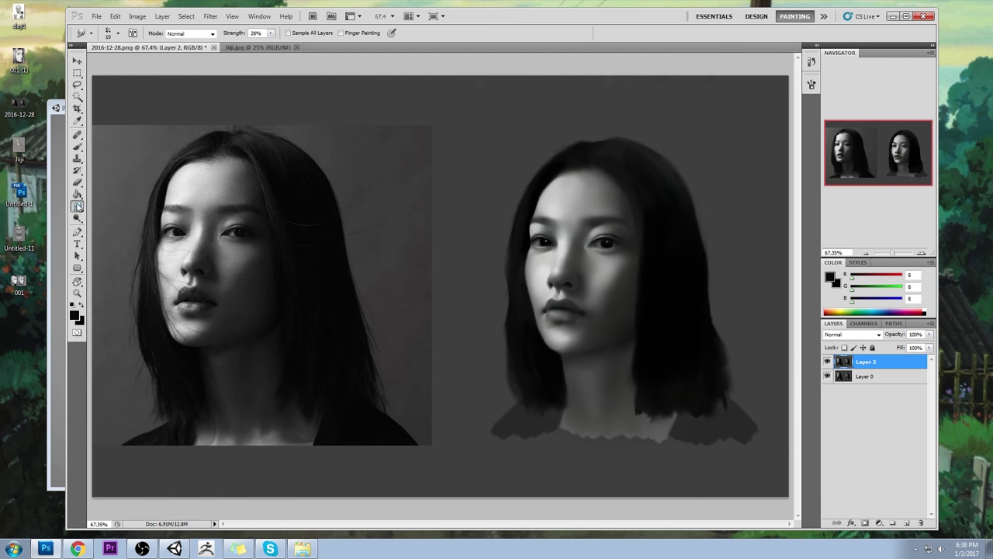
pyautogui.click(116, 227)
pyautogui.click(210, 16)
pyautogui.click(243, 76)
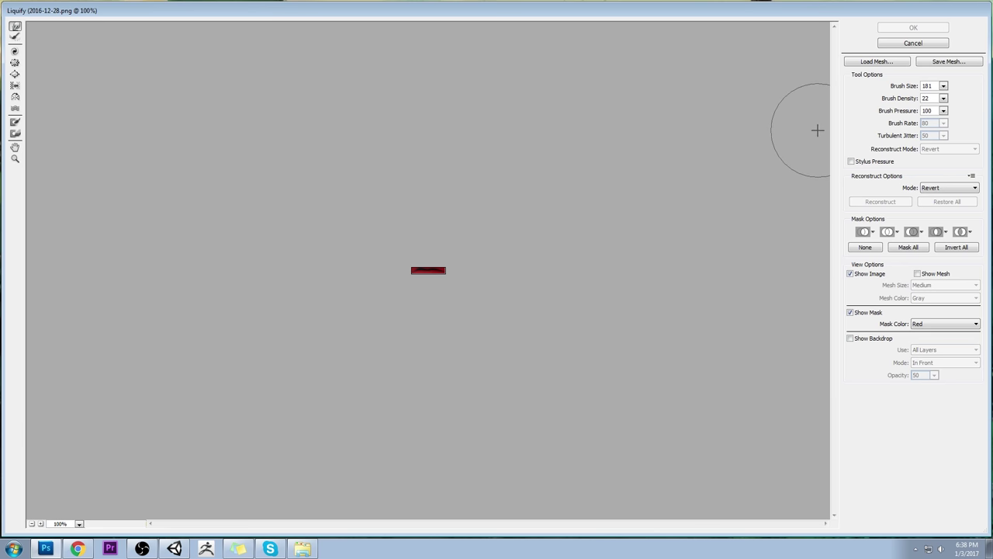
pyautogui.click(908, 45)
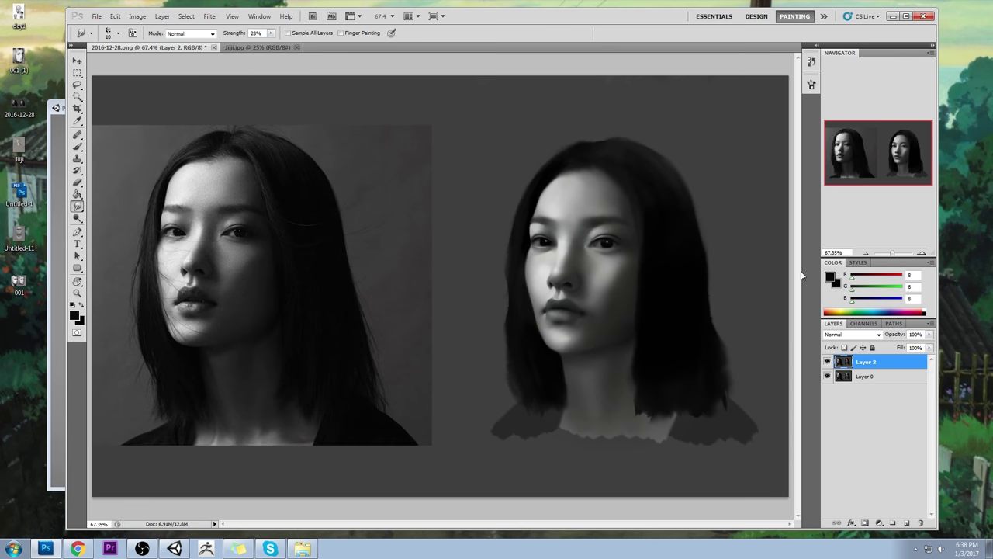
# Clear the leftover selection along the lips
pyautogui.rightClick(879, 361)
pyautogui.click(680, 280)
pyautogui.press('b')
pyautogui.rightClick(632, 225)
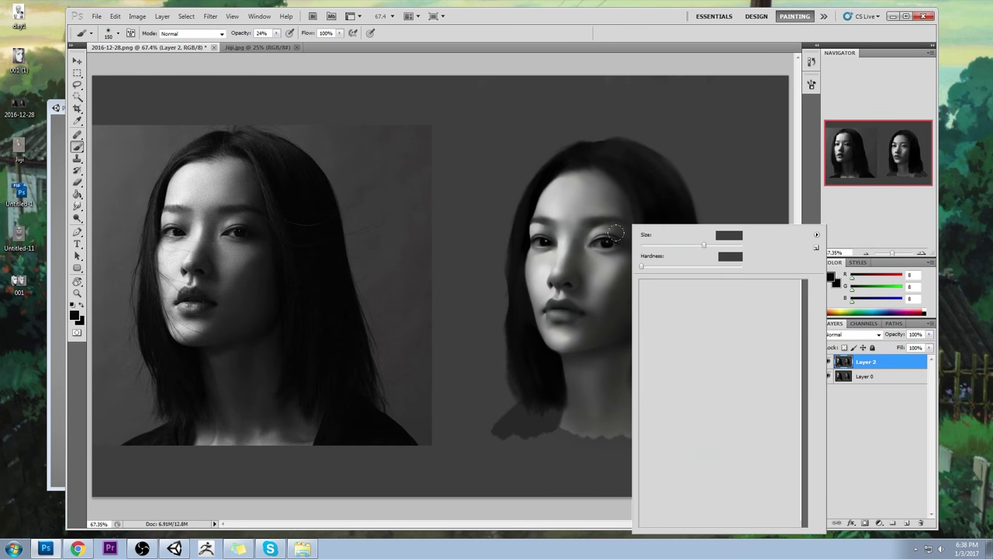
pyautogui.press('Escape')
pyautogui.press('m')
pyautogui.rightClick(603, 200)
pyautogui.click(627, 205)
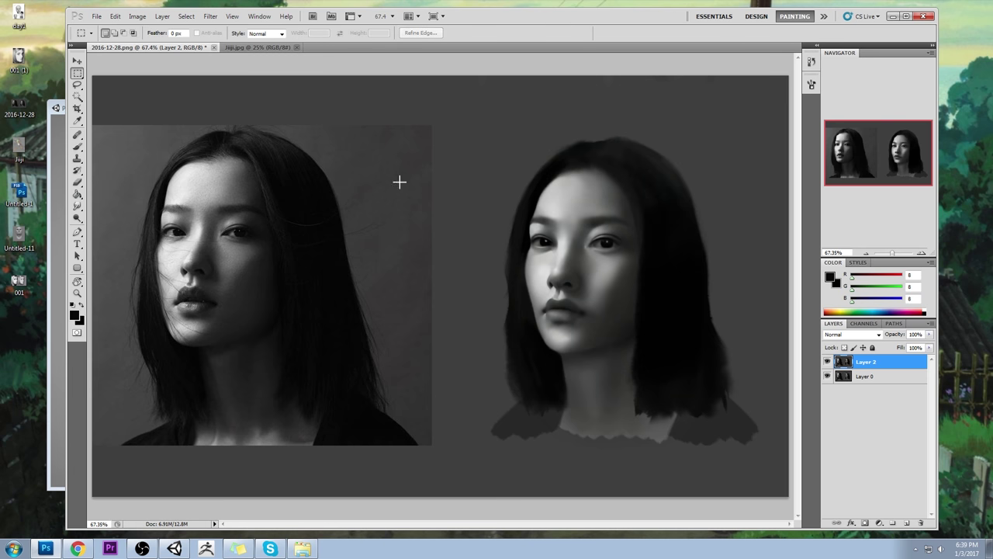
# Liquify the painted portrait with brush size 91, nudging the lit-side corner of the mouth, and undo the last push
pyautogui.click(210, 15)
pyautogui.click(232, 75)
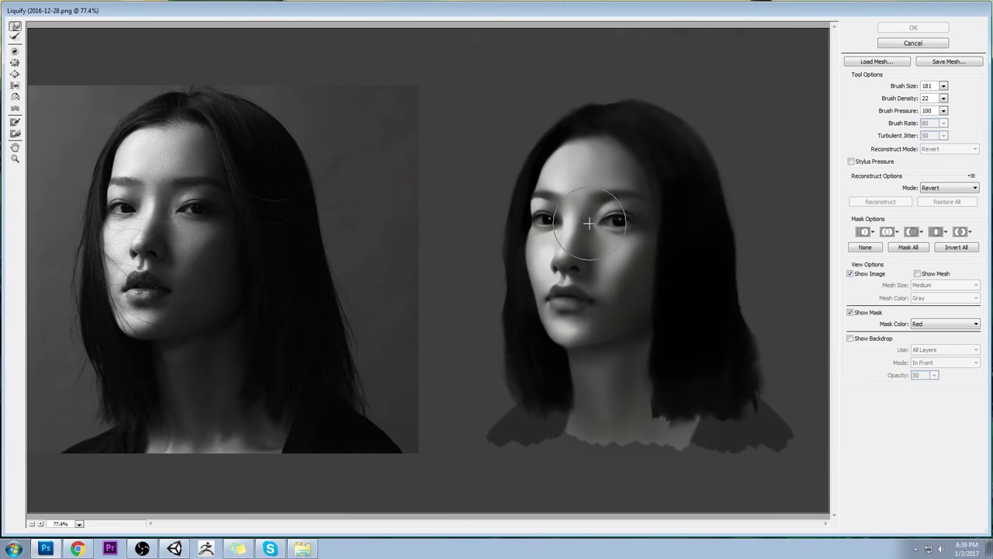
pyautogui.click(944, 86)
pyautogui.moveTo(899, 98); pyautogui.dragTo(895, 99)
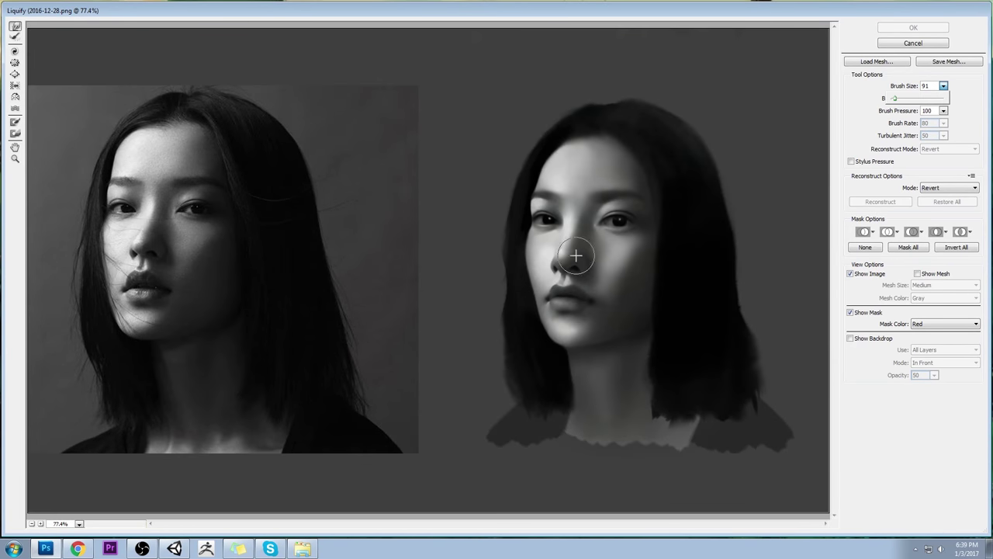
pyautogui.click(555, 284)
pyautogui.moveTo(554, 284)
pyautogui.mouseDown()
pyautogui.moveTo(638, 264)
pyautogui.moveTo(566, 281)
pyautogui.mouseUp()
pyautogui.hotkey('ctrl', 'alt', 'z')
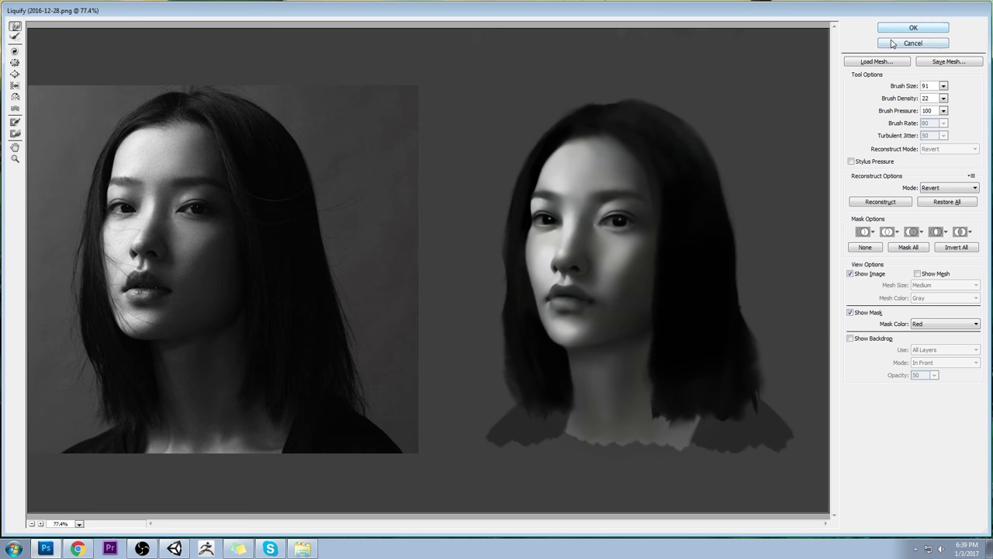
# Enlarge the Liquify brush to 256, nudge the nose area of the painted face and apply the distortion
pyautogui.click(944, 87)
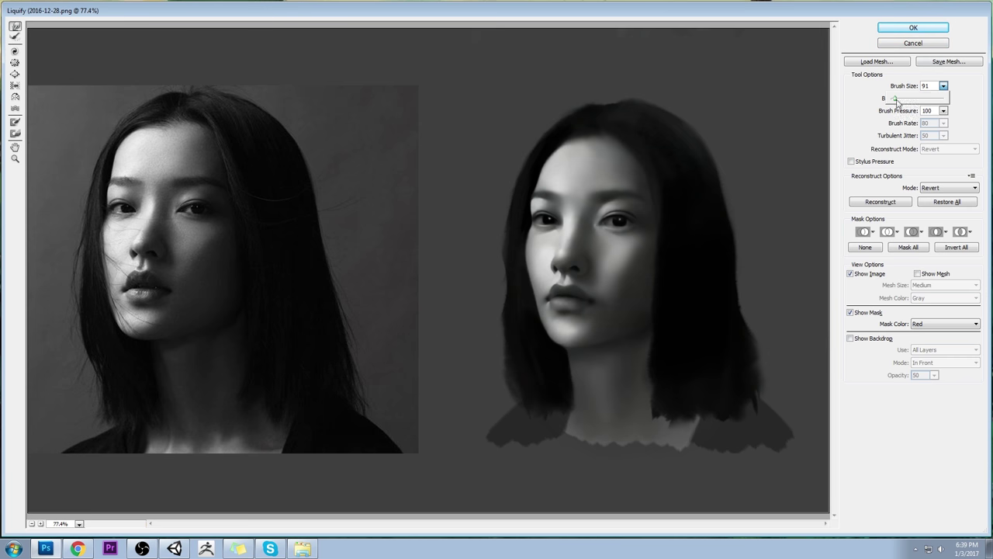
pyautogui.moveTo(896, 100); pyautogui.dragTo(903, 100)
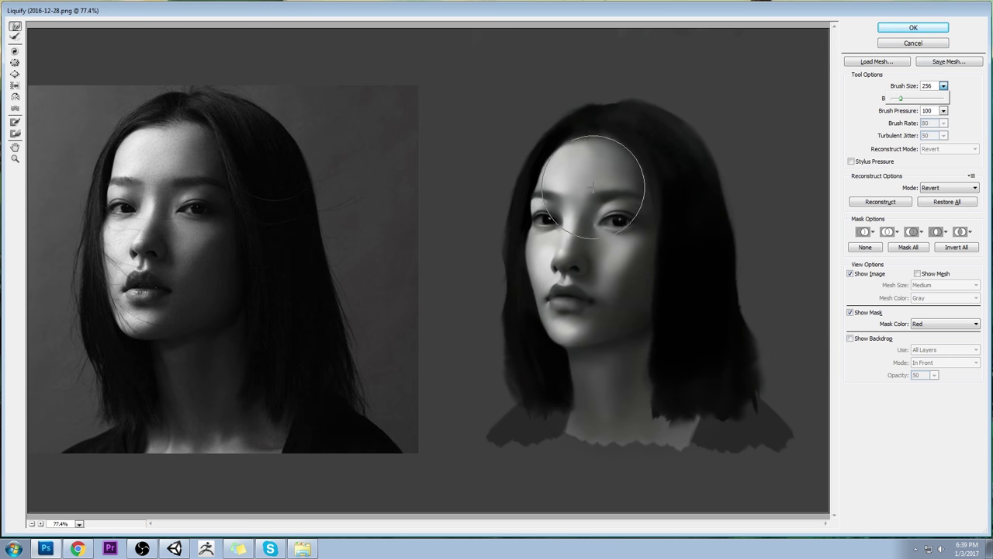
pyautogui.click(561, 253)
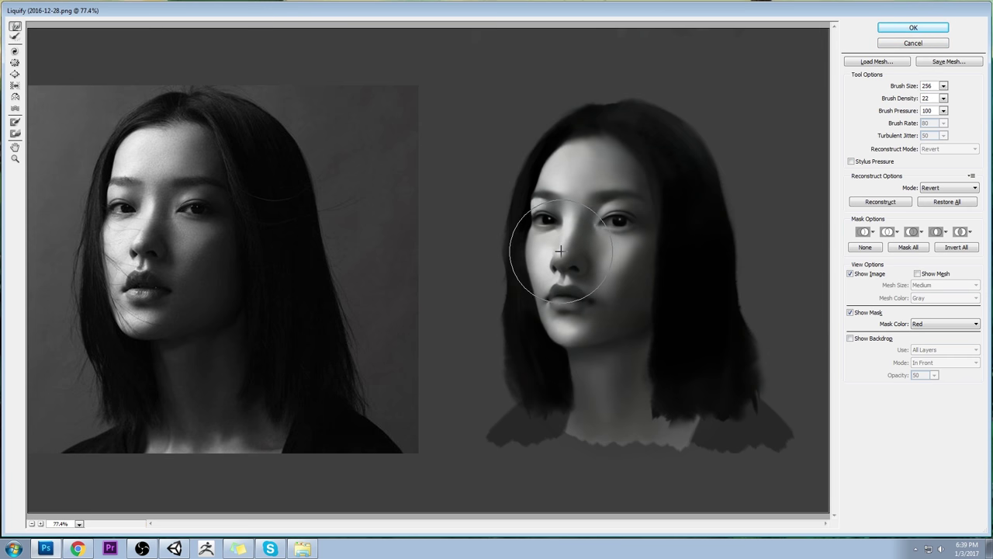
pyautogui.click(921, 27)
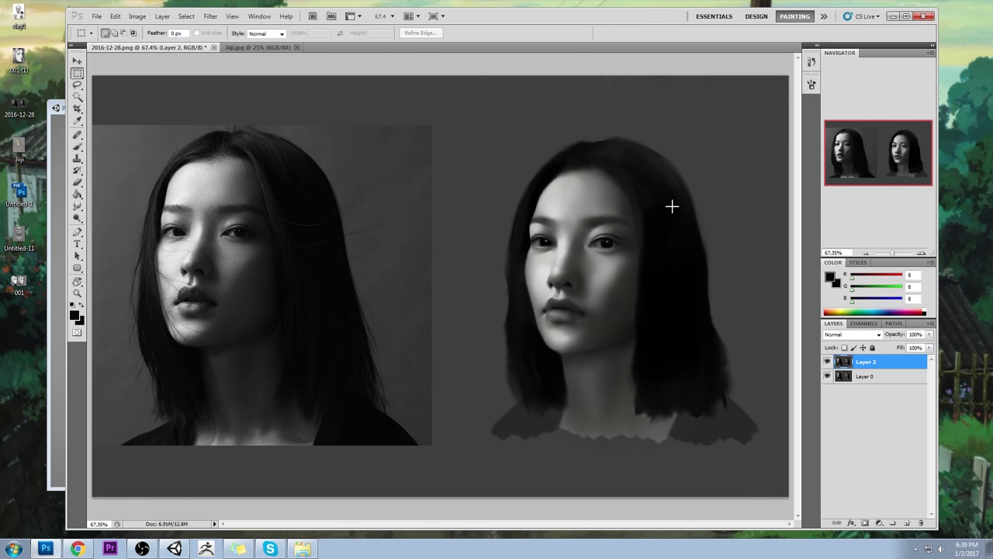
# Compare the portrait with Layer 2 hidden and shown, and flatten the image into a single background
pyautogui.click(828, 363)
pyautogui.click(827, 362)
pyautogui.click(827, 362)
pyautogui.click(827, 362)
pyautogui.rightClick(873, 362)
pyautogui.click(889, 356)
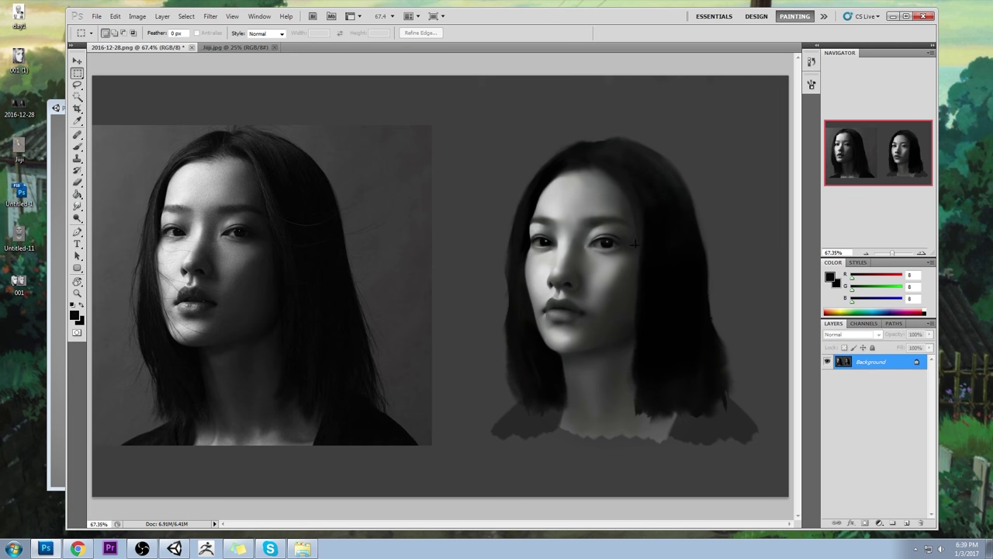
# Close the portrait document 2016-12-28.png and add a new layer above the background of the old man painting for brushwork
pyautogui.click(191, 47)
pyautogui.click(466, 209)
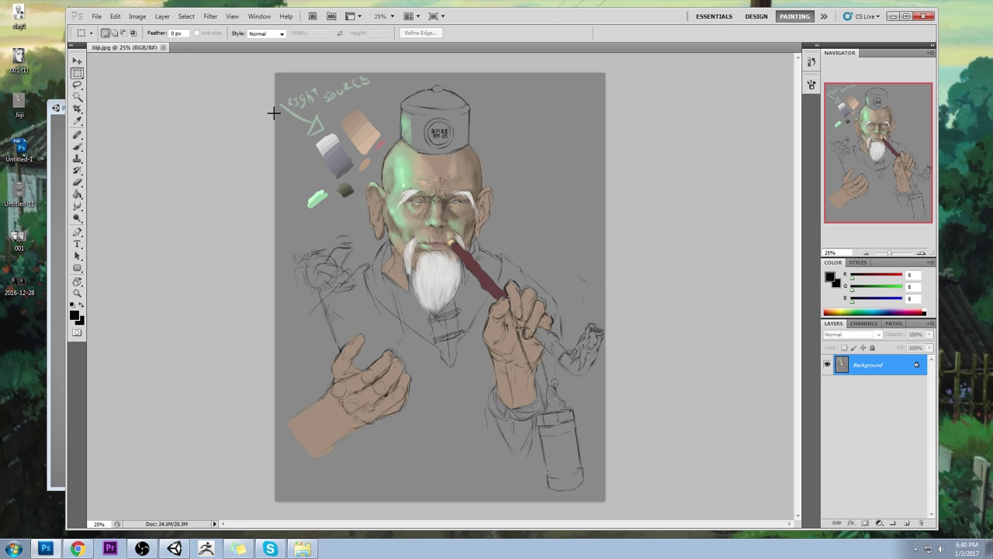
pyautogui.press('b')
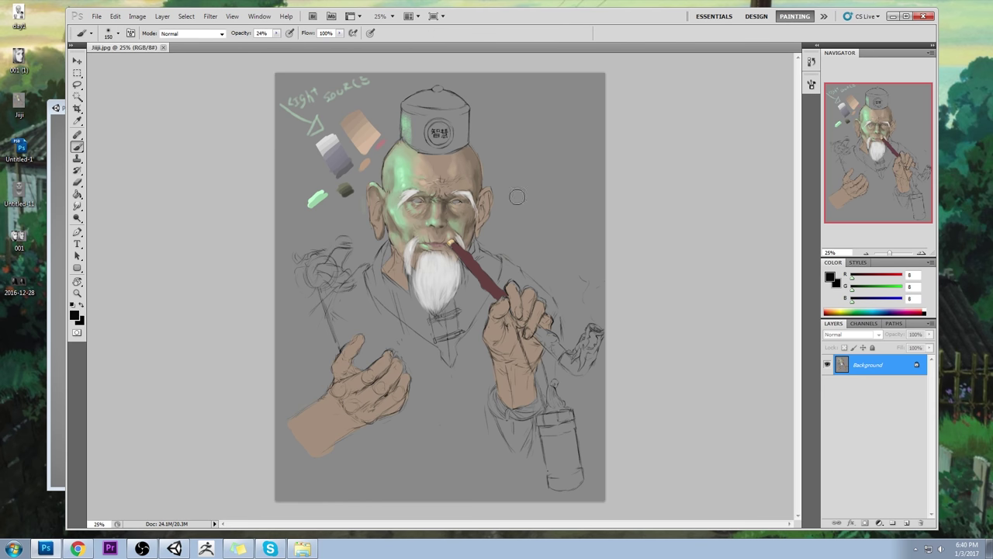
pyautogui.click(905, 524)
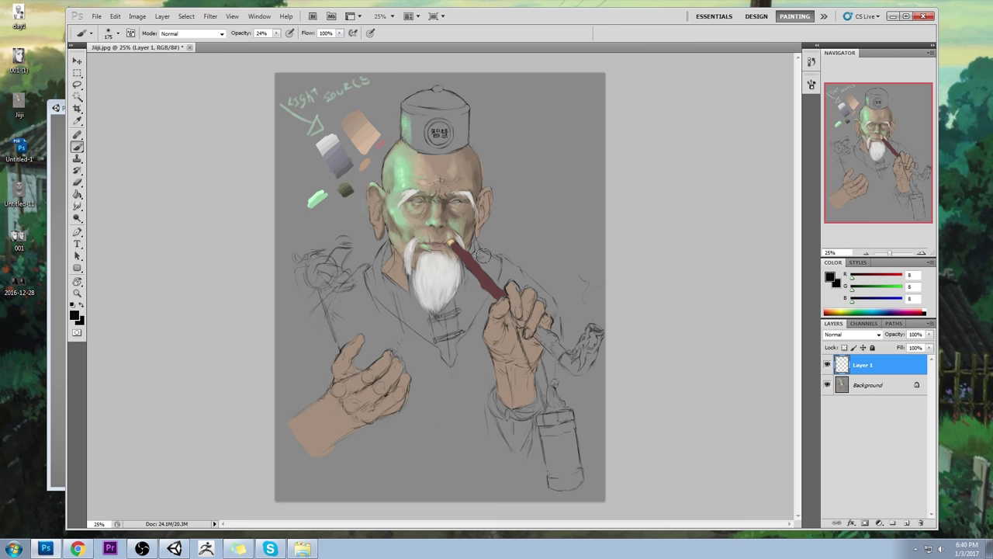
# Enlarge the brush to size 1000 for broad soft strokes
pyautogui.press(']')
pyautogui.press(']')
pyautogui.press(']')
pyautogui.press(']')
pyautogui.press(']')
pyautogui.press(']')
pyautogui.press(']')
pyautogui.press(']')
pyautogui.press(']')
pyautogui.press(']')
pyautogui.press(']')
# Try tinting the whole head with the sampled light green at 84% brush opacity and Color blending, and undo it
pyautogui.keyDown('alt'); pyautogui.click(408, 177); pyautogui.keyUp('alt')
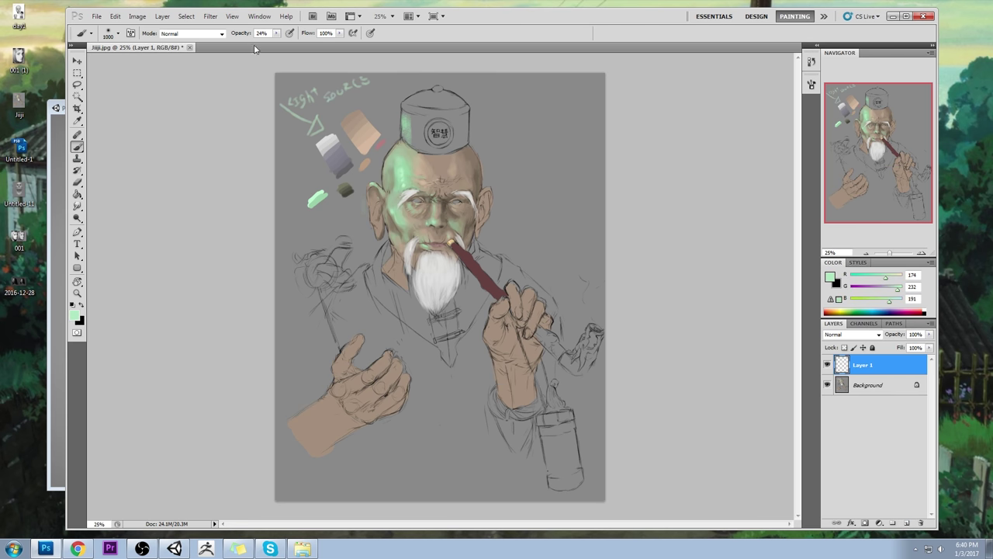
pyautogui.click(276, 33)
pyautogui.moveTo(280, 43); pyautogui.dragTo(309, 44)
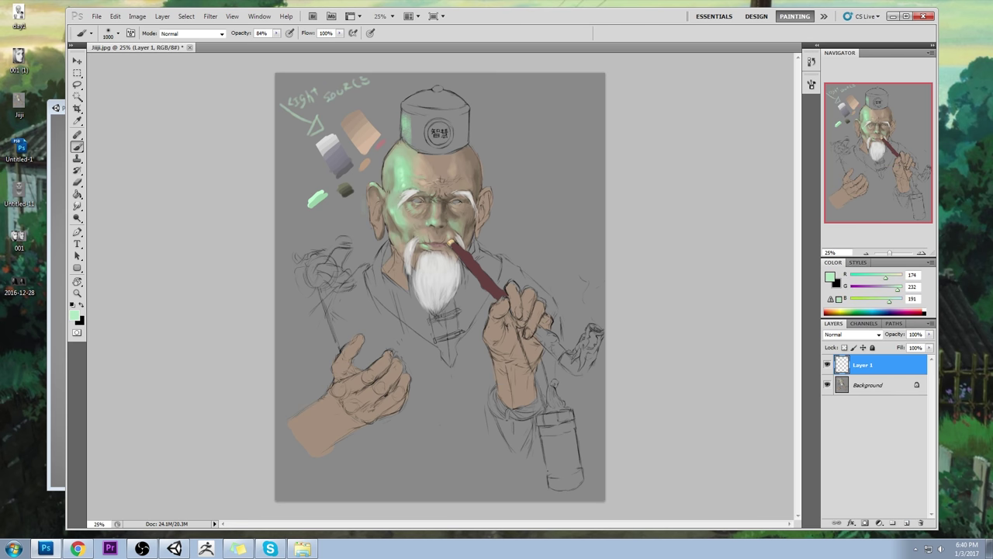
pyautogui.keyDown('alt'); pyautogui.click(410, 178); pyautogui.keyUp('alt')
pyautogui.moveTo(409, 180)
pyautogui.mouseDown()
pyautogui.moveTo(393, 198)
pyautogui.moveTo(439, 220)
pyautogui.moveTo(431, 155)
pyautogui.mouseUp()
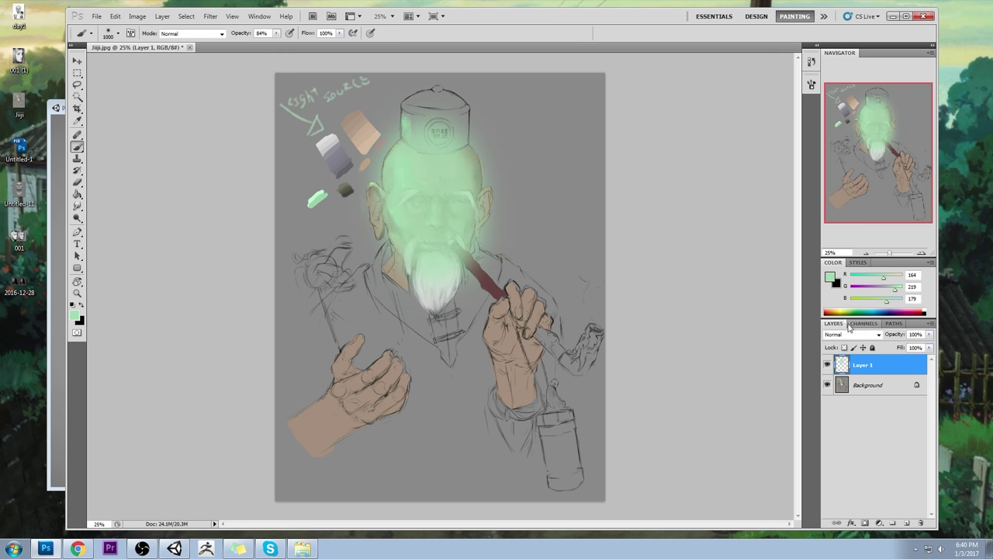
pyautogui.click(840, 334)
pyautogui.click(840, 317)
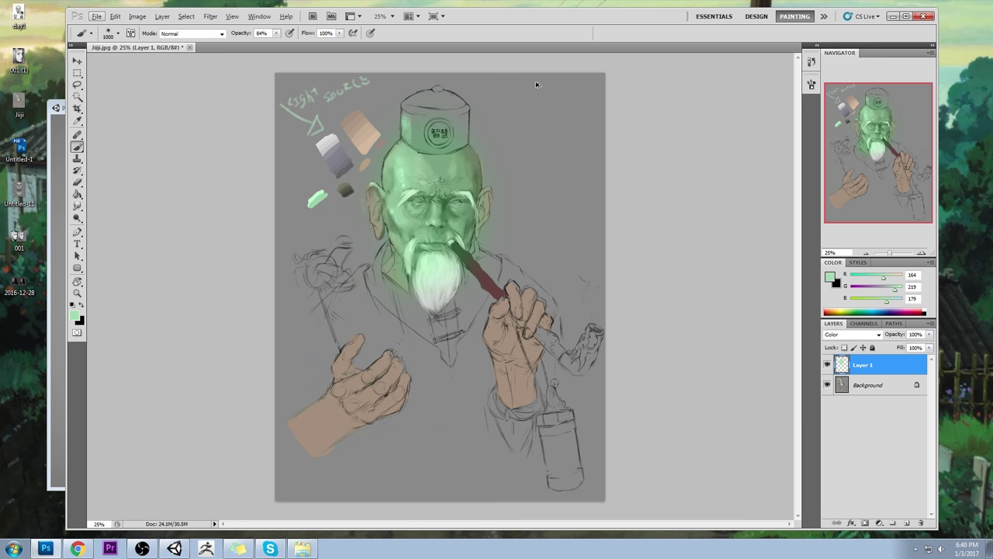
pyautogui.hotkey('ctrl', 'alt', 'z')
pyautogui.hotkey('ctrl', 'alt', 'z')
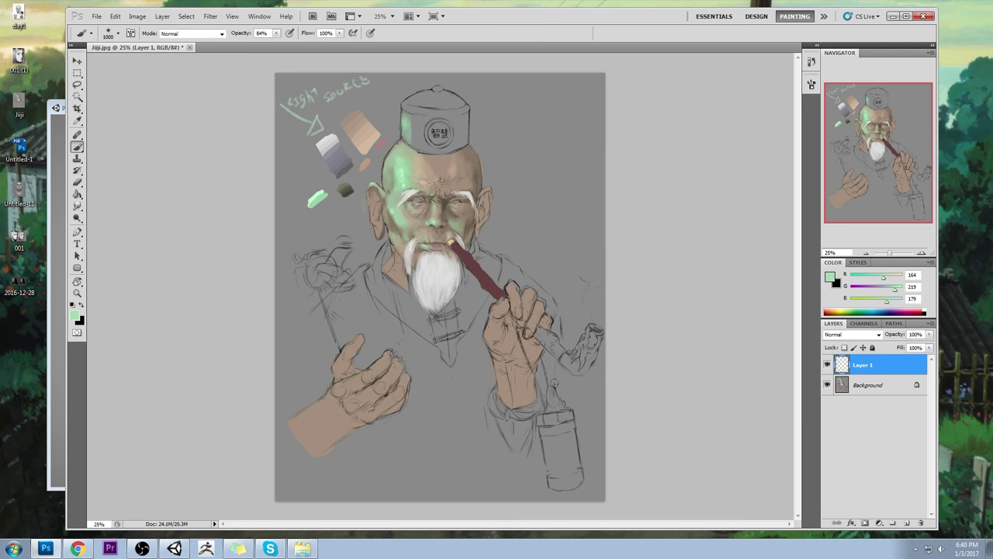
# Sample the beige skin tone from the forehead and set the brush opacity to 65%
pyautogui.moveTo(304, 99); pyautogui.dragTo(326, 106)
pyautogui.hotkey('ctrl', 'z')
pyautogui.keyDown('alt'); pyautogui.click(341, 101); pyautogui.keyUp('alt')
pyautogui.keyDown('alt'); pyautogui.click(433, 166); pyautogui.keyUp('alt')
pyautogui.click(276, 33)
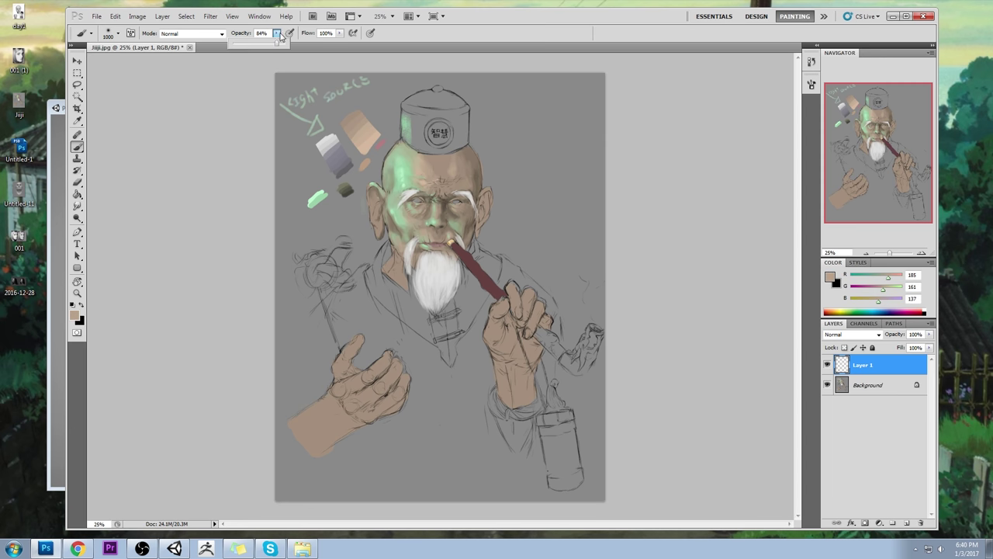
pyautogui.moveTo(278, 44); pyautogui.dragTo(267, 45)
pyautogui.click(828, 280)
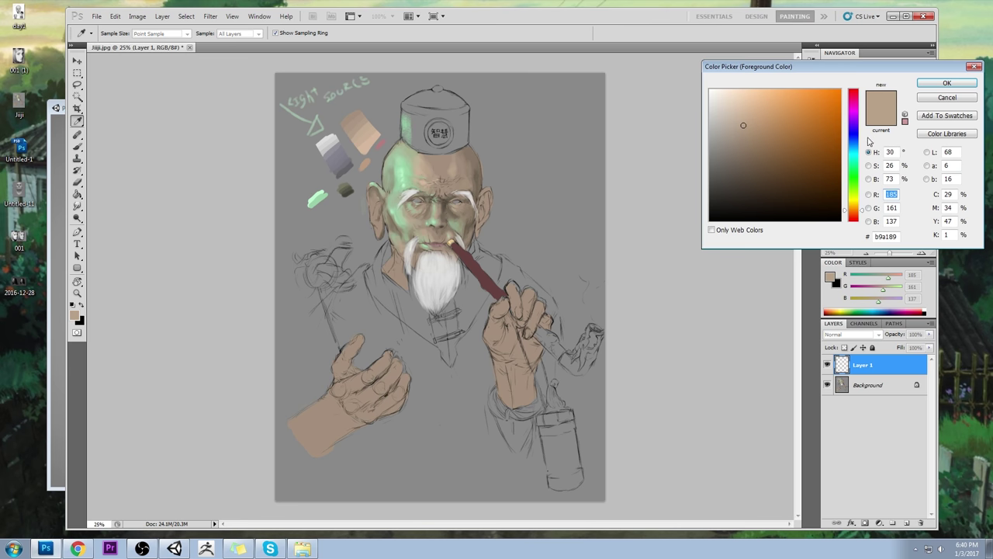
pyautogui.moveTo(831, 159); pyautogui.dragTo(839, 151)
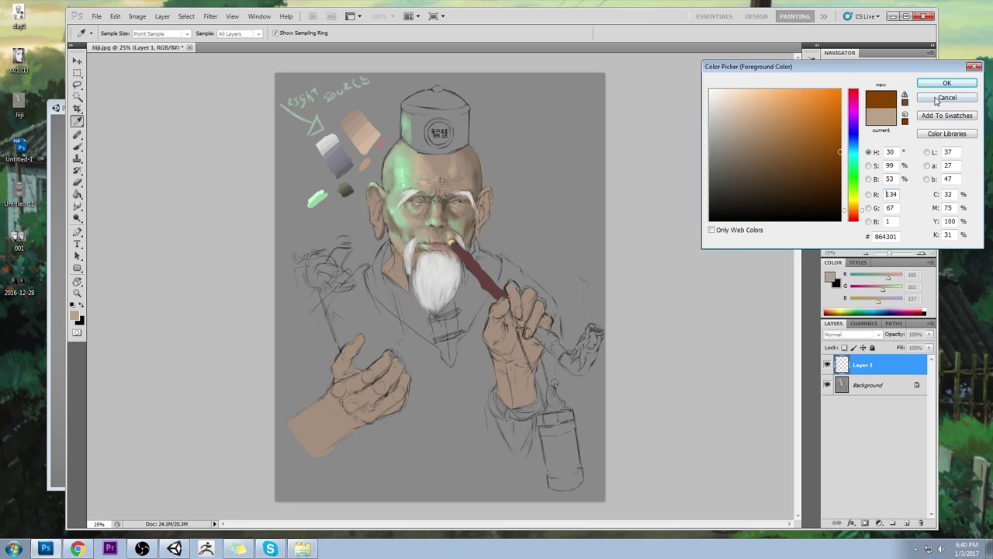
pyautogui.click(937, 98)
# Set Layer 1 to Color blending, tinting the face with skin tone and the light source note and nearby swatches with grey
pyautogui.click(851, 334)
pyautogui.click(845, 313)
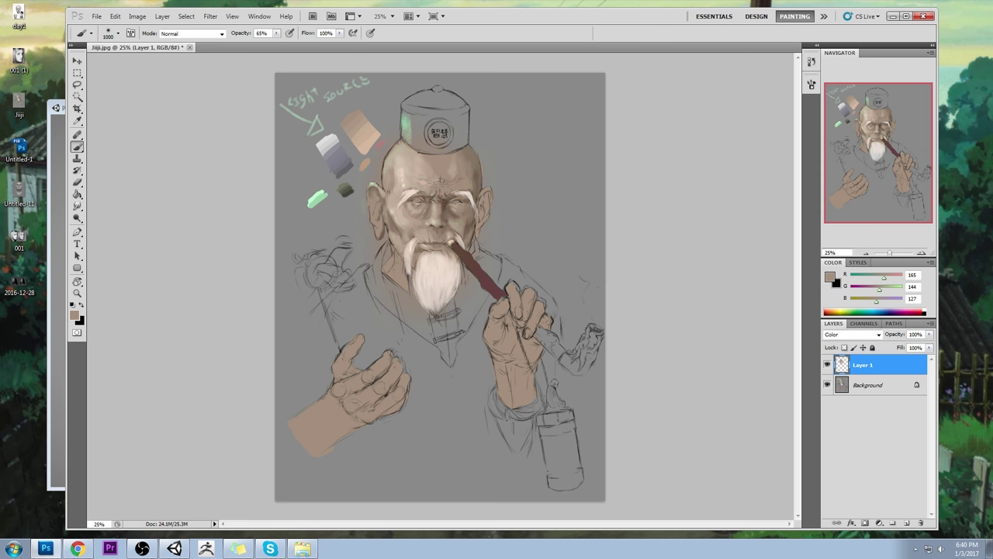
pyautogui.click(863, 335)
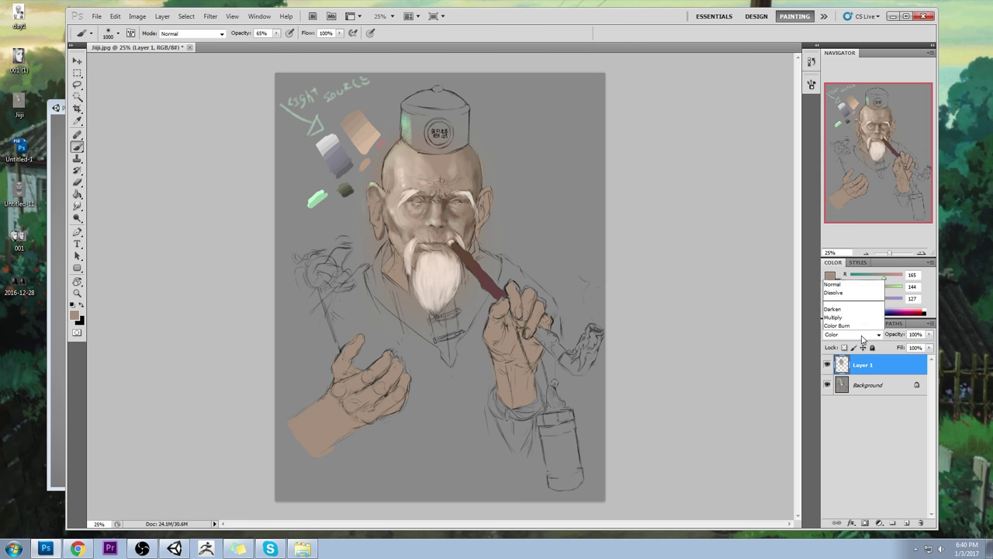
pyautogui.click(849, 316)
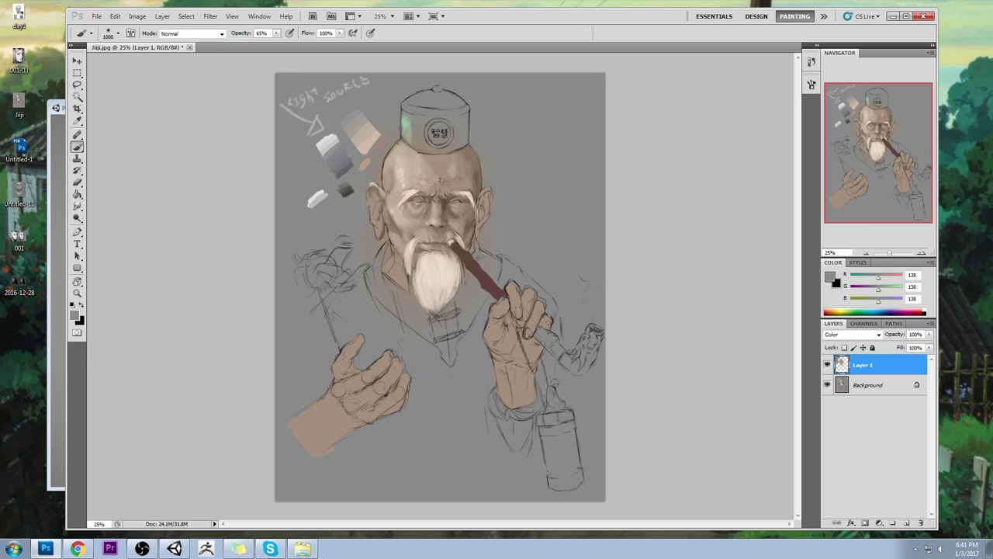
# Flatten the tint layer into the background and add a new layer with the Color blend mode
pyautogui.rightClick(885, 369)
pyautogui.click(885, 353)
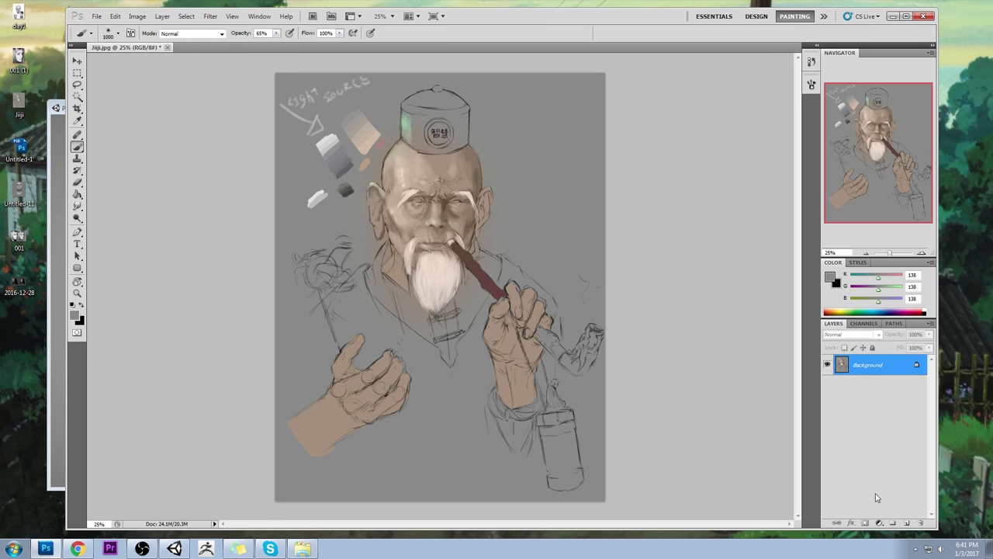
pyautogui.click(906, 523)
pyautogui.click(854, 334)
pyautogui.click(844, 309)
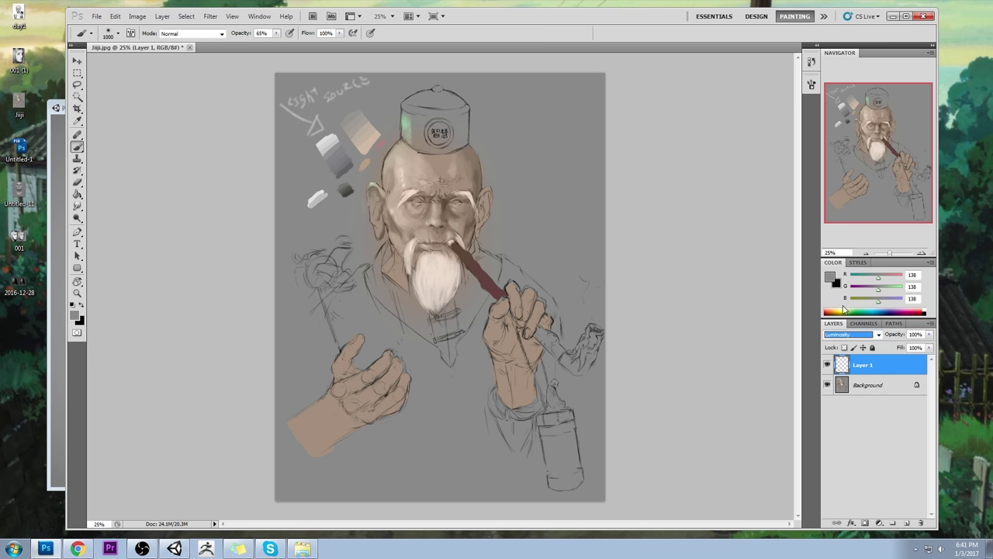
pyautogui.click(853, 335)
pyautogui.click(850, 324)
# Set the foreground colour to the green 46bf73 and return to the Brush tool
pyautogui.click(831, 277)
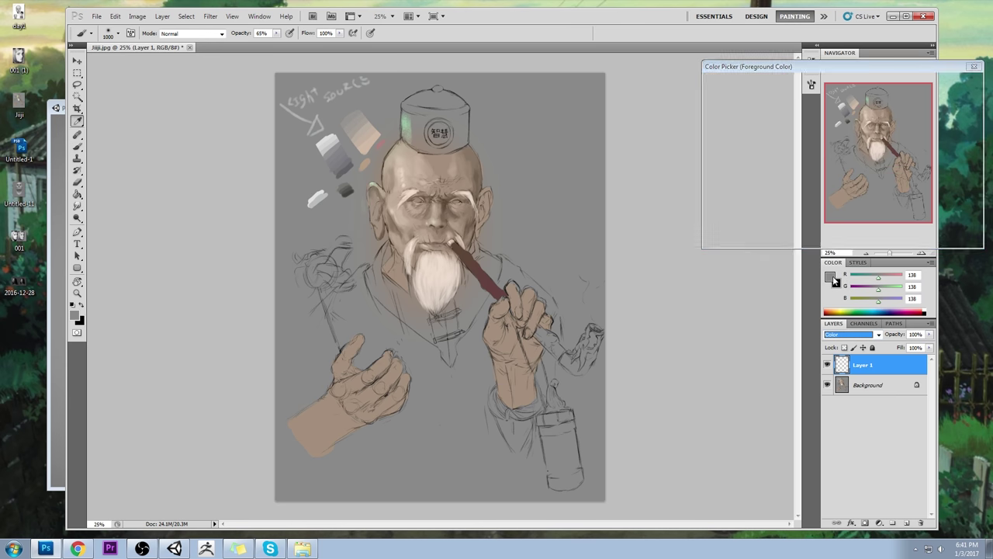
pyautogui.click(853, 168)
pyautogui.moveTo(786, 126); pyautogui.dragTo(794, 122)
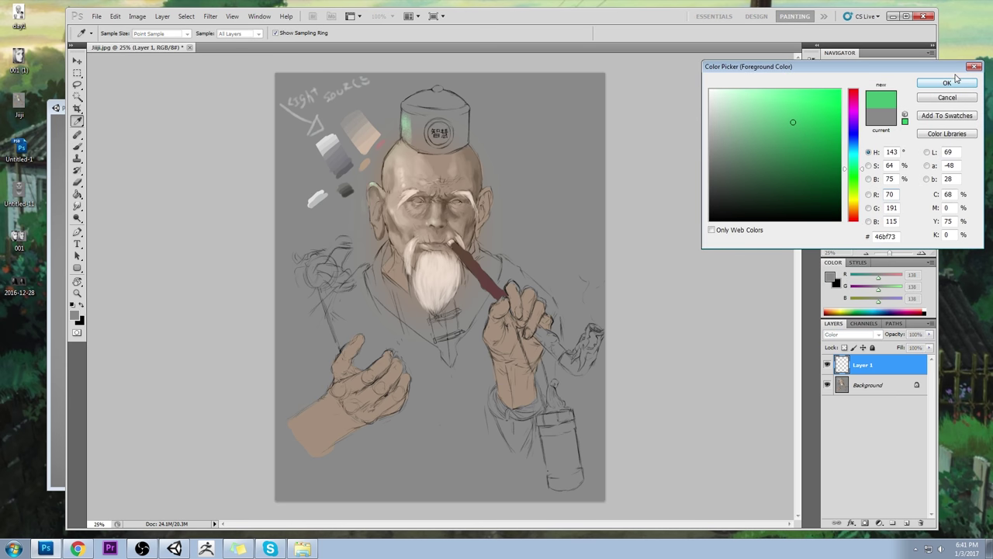
pyautogui.click(955, 80)
pyautogui.press('b')
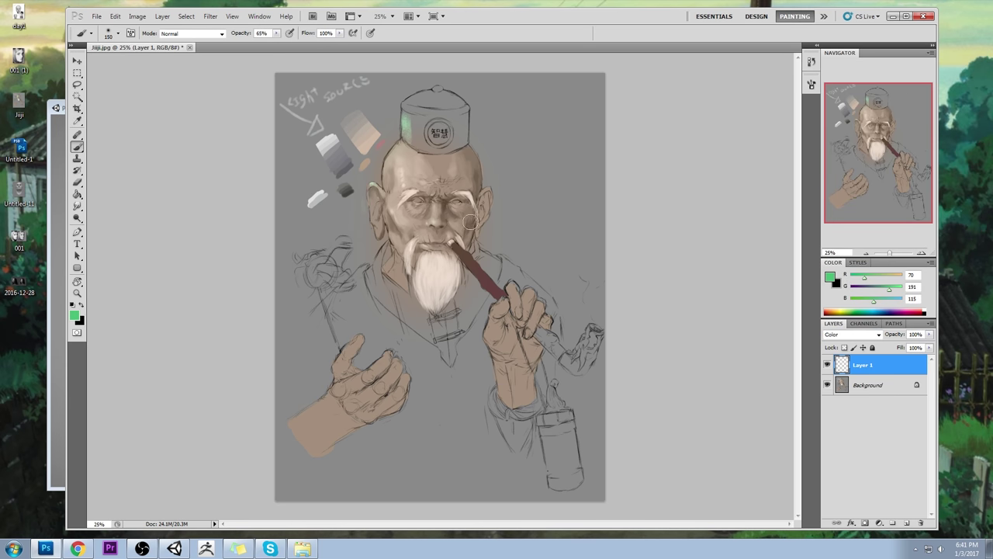
# Paint green reflected light along the pipe side of the face, nose, ear and raised hand, enlarging the brush to 250
pyautogui.moveTo(470, 222)
pyautogui.mouseDown()
pyautogui.moveTo(472, 165)
pyautogui.moveTo(486, 200)
pyautogui.moveTo(487, 190)
pyautogui.mouseUp()
pyautogui.moveTo(442, 222); pyautogui.dragTo(443, 206)
pyautogui.press(']')
pyautogui.press(']')
pyautogui.press(']')
pyautogui.moveTo(534, 330); pyautogui.dragTo(539, 361)
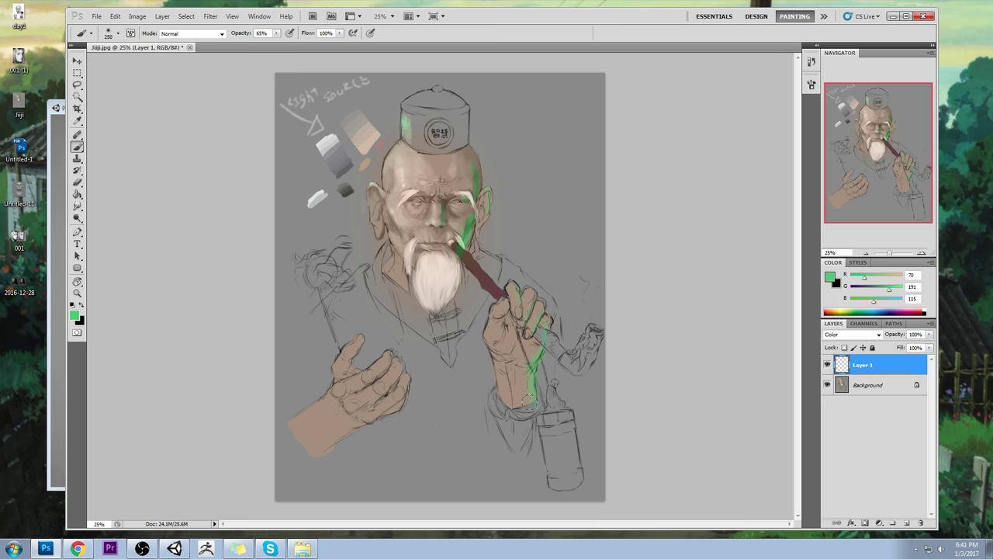
pyautogui.moveTo(476, 191); pyautogui.dragTo(480, 225)
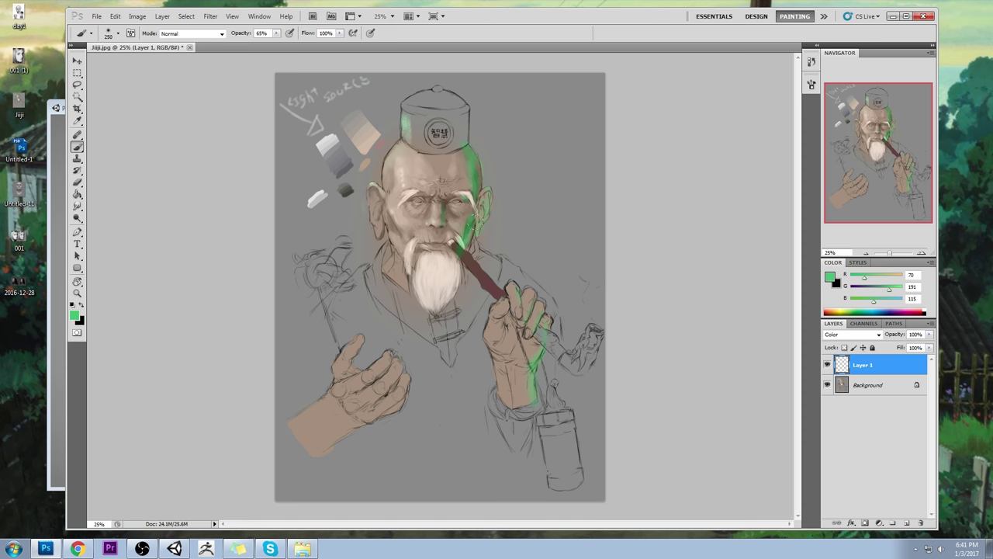
# Shift the painted light to a cooler green with Hue/Saturation and brush green along the pipe-side edge of the beard
pyautogui.hotkey('ctrl', 'u')
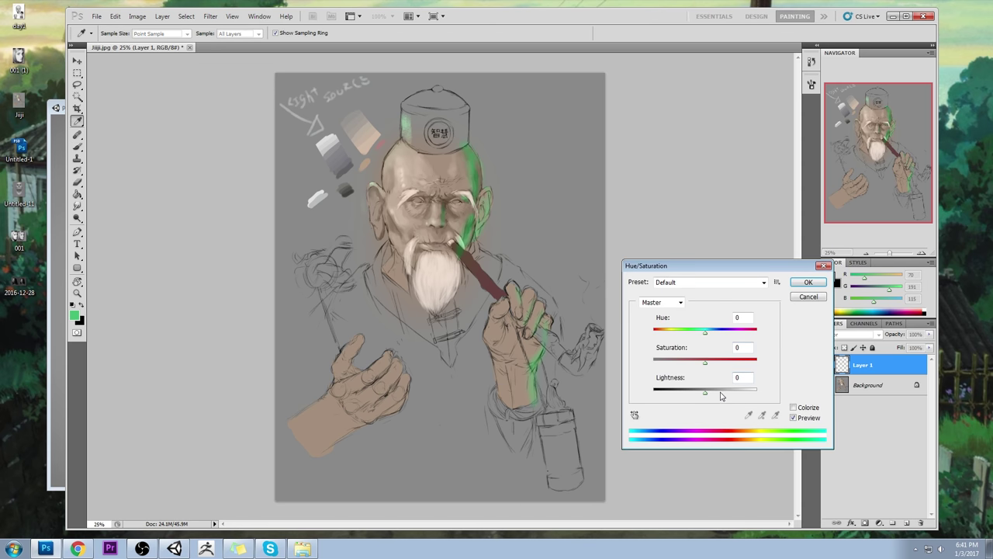
pyautogui.moveTo(705, 363)
pyautogui.mouseDown()
pyautogui.moveTo(734, 363)
pyautogui.moveTo(701, 336)
pyautogui.moveTo(714, 336)
pyautogui.mouseUp()
pyautogui.click(807, 283)
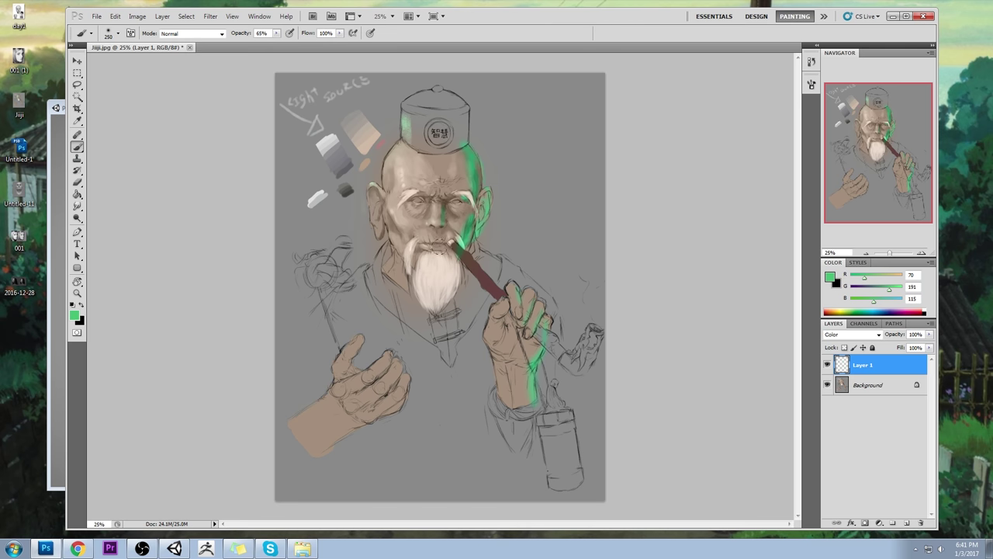
pyautogui.moveTo(451, 257); pyautogui.dragTo(443, 307)
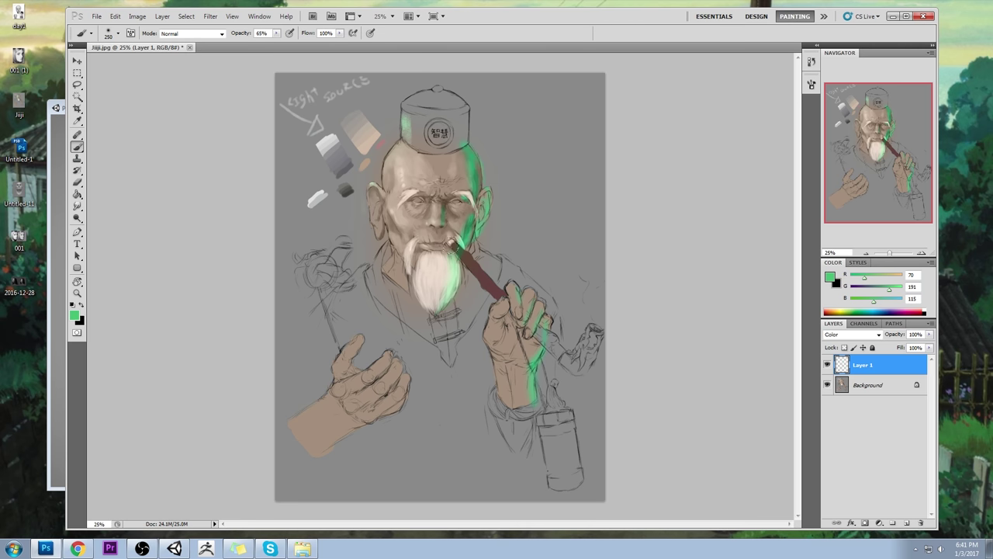
pyautogui.keyDown('alt'); pyautogui.click(438, 270); pyautogui.keyUp('alt')
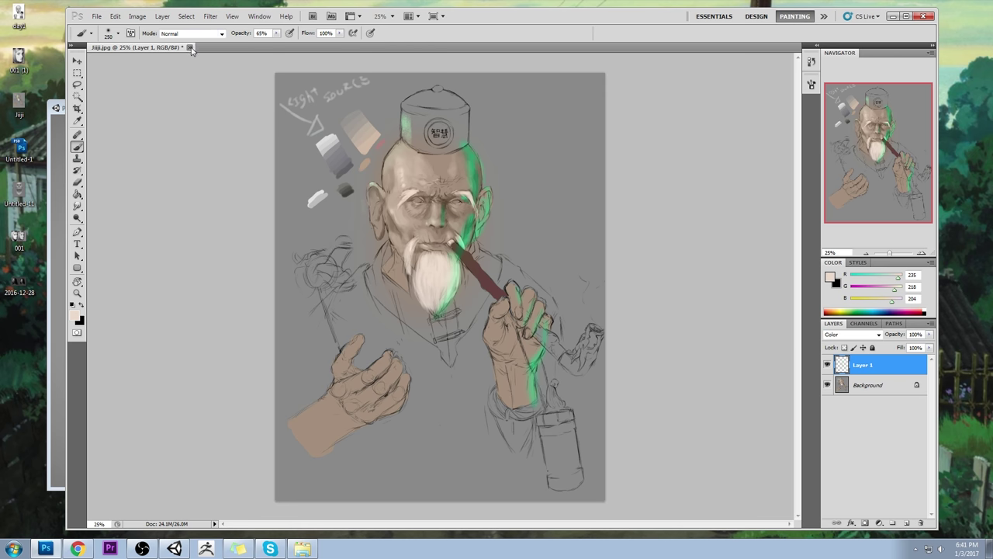
# Flatten the old man painting into a single background and close it, saving the changes
pyautogui.click(190, 47)
pyautogui.click(573, 207)
pyautogui.rightClick(875, 370)
pyautogui.click(904, 360)
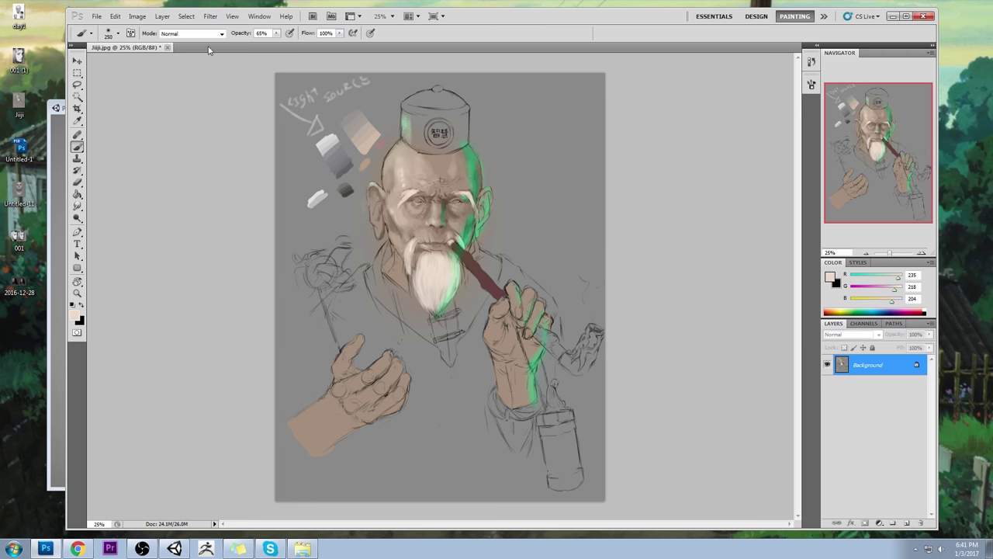
pyautogui.click(167, 48)
pyautogui.click(466, 211)
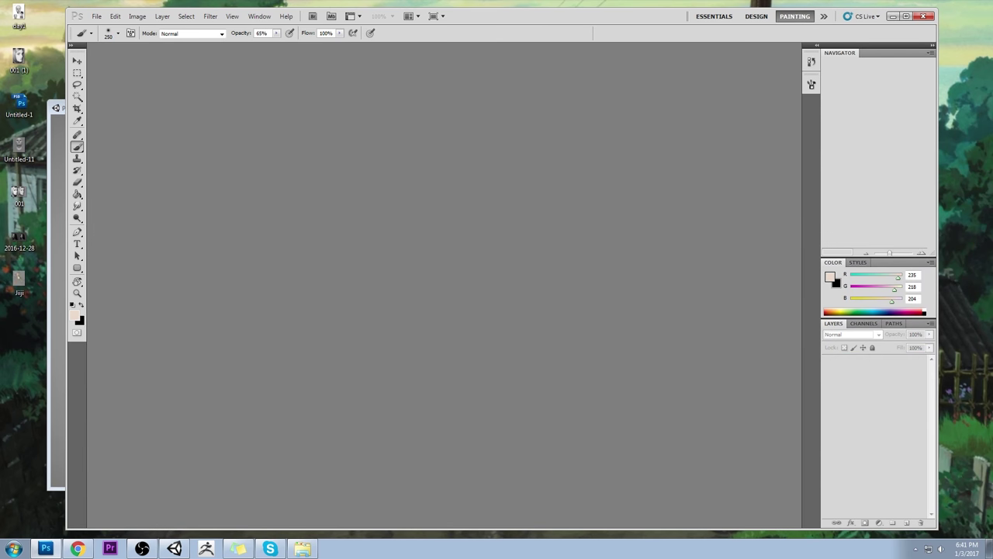
# Switch to Chrome and open the website istebrak.com
pyautogui.moveTo(992, 131); pyautogui.dragTo(678, 36)
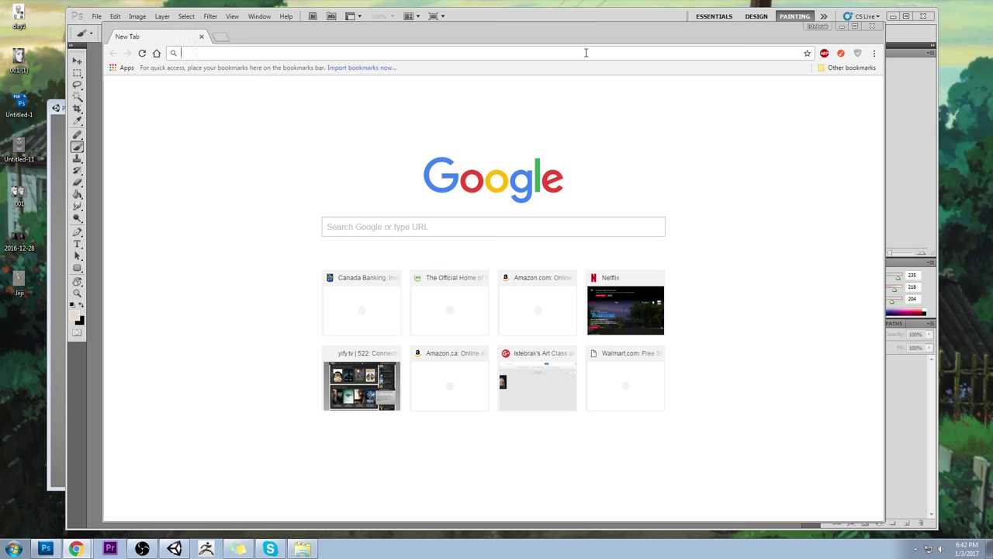
pyautogui.write('istebrak.com')
pyautogui.press('Return')
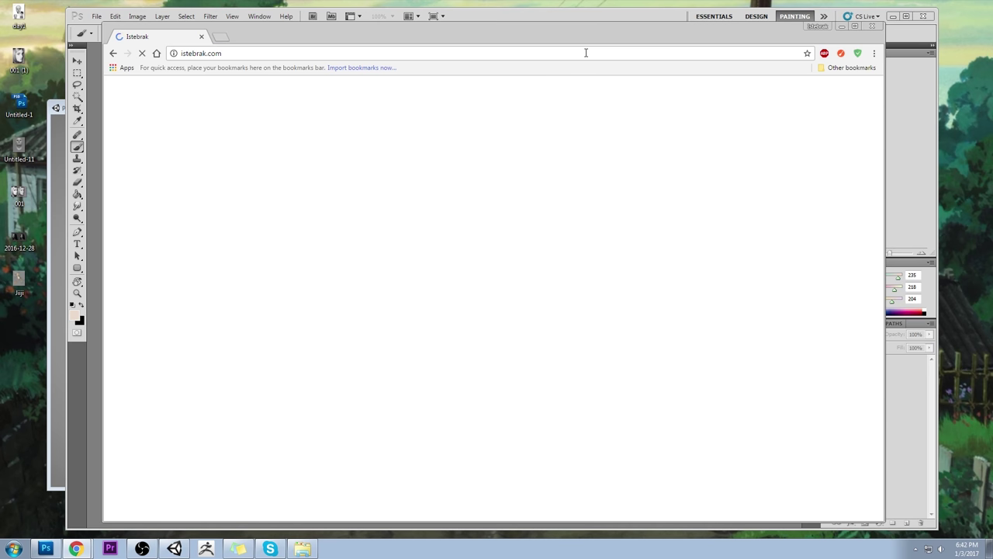
pyautogui.moveTo(584, 32); pyautogui.dragTo(570, 24)
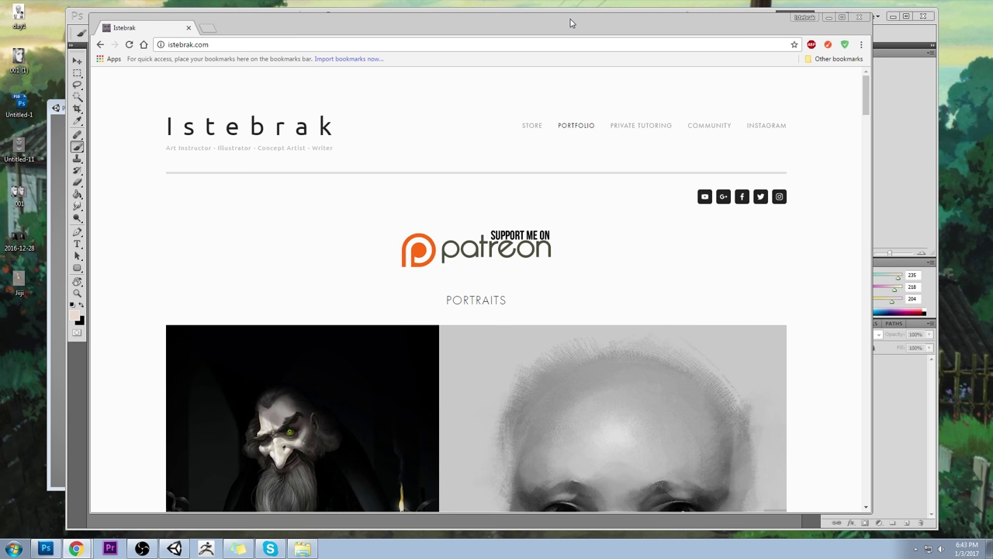
# Visit the site's Store and Community pages and open its Google+ community in a new tab
pyautogui.click(531, 127)
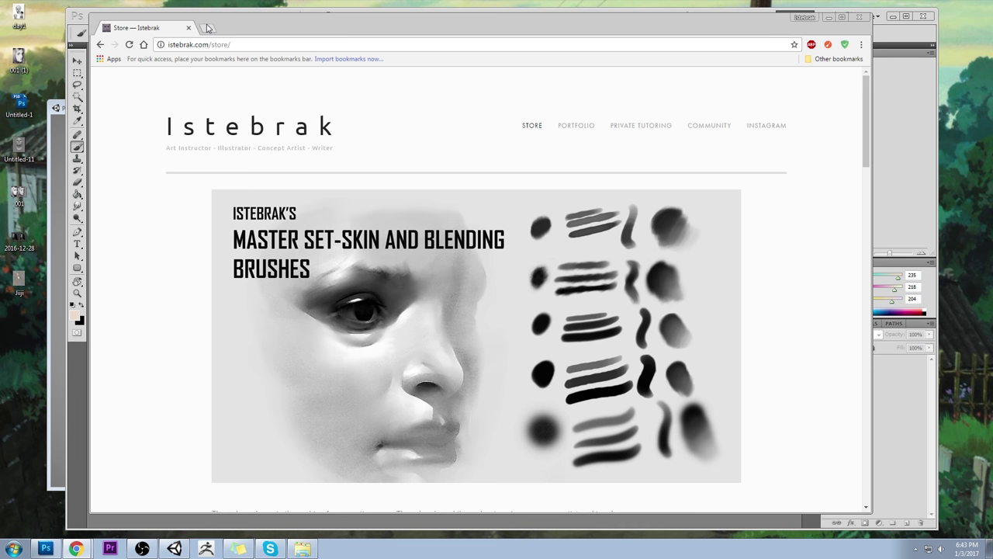
pyautogui.click(710, 126)
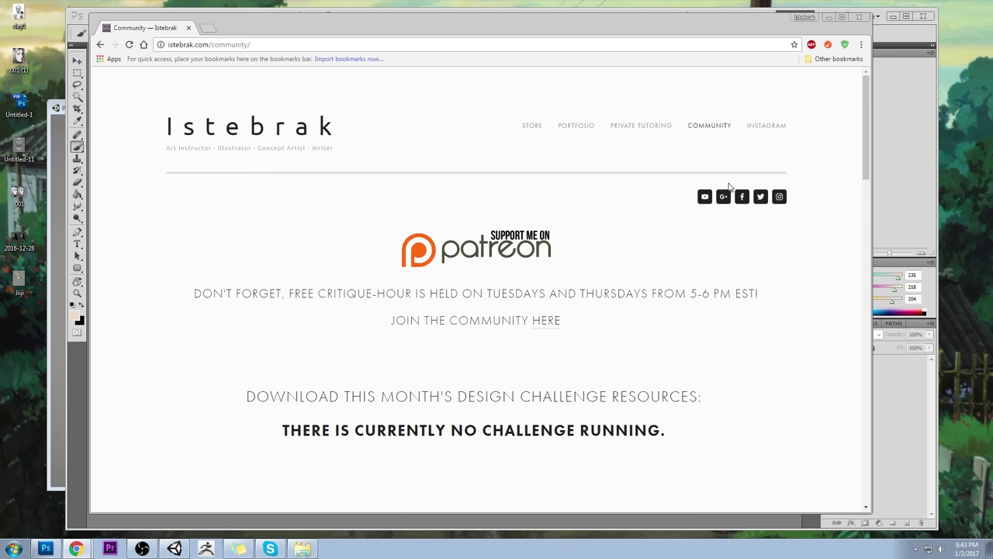
pyautogui.rightClick(724, 203)
pyautogui.click(733, 208)
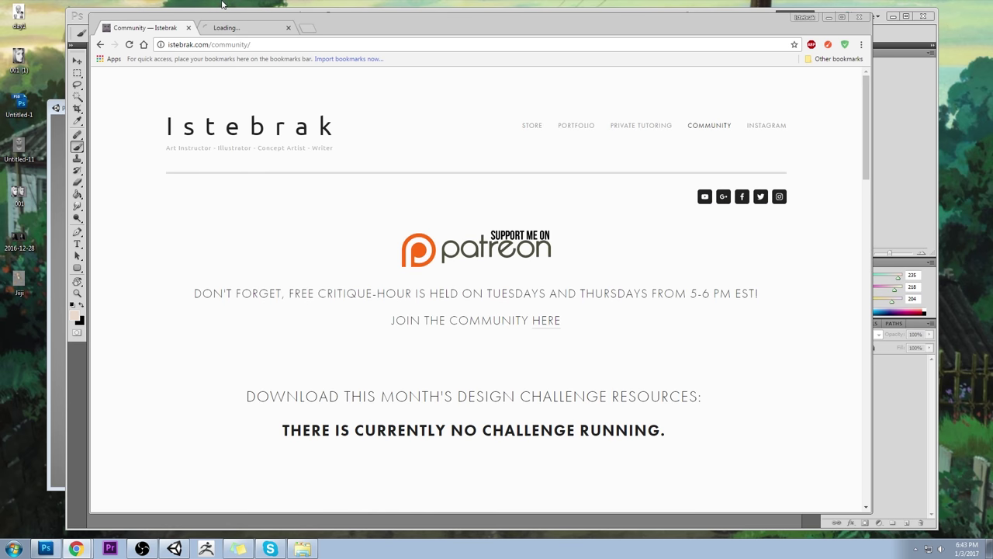
pyautogui.click(251, 28)
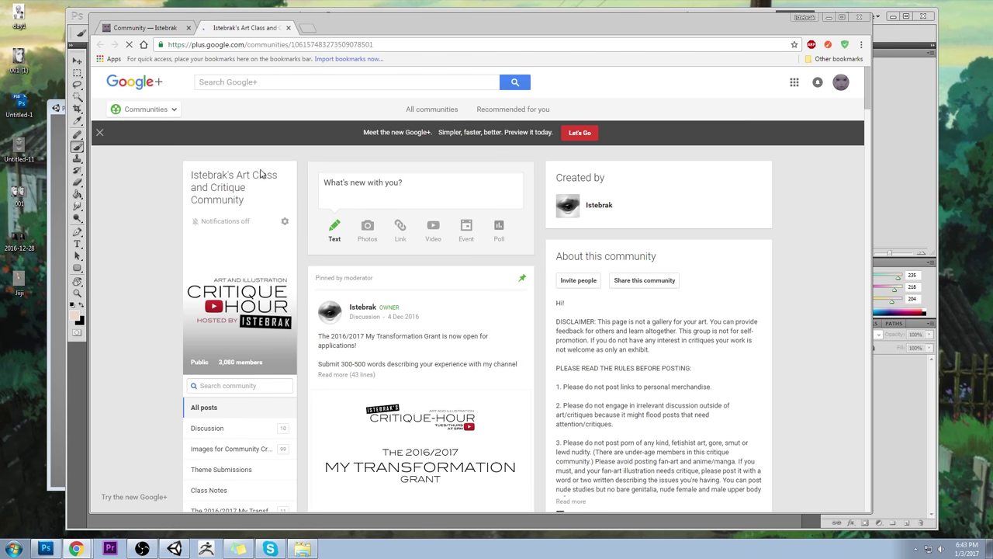
# Open the 2016/2017 My Transformation Grant category, check today's date and browse the submitted before-and-after posts
pyautogui.scroll(-2, 158, 264)
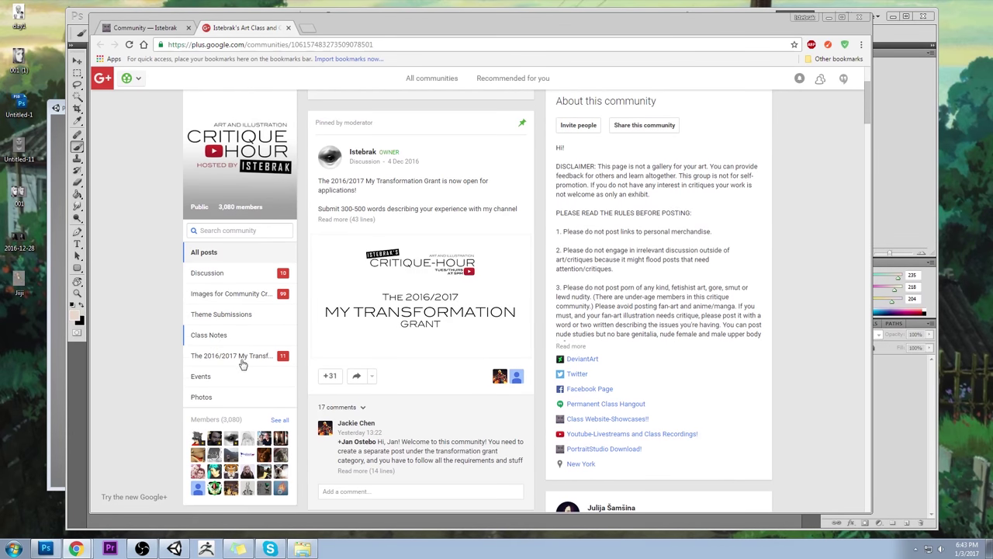
pyautogui.click(246, 357)
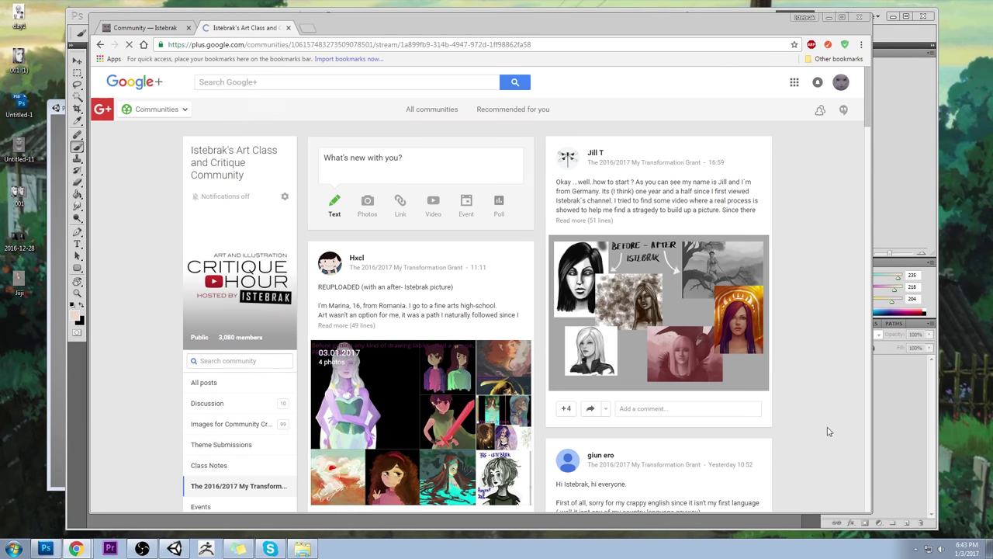
pyautogui.click(967, 548)
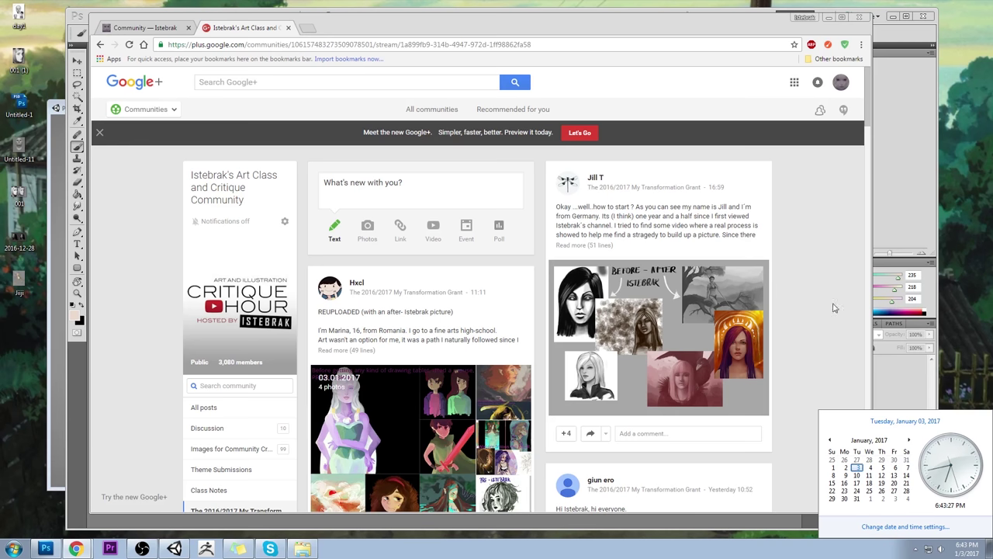
pyautogui.click(823, 218)
pyautogui.scroll(-20, 823, 218)
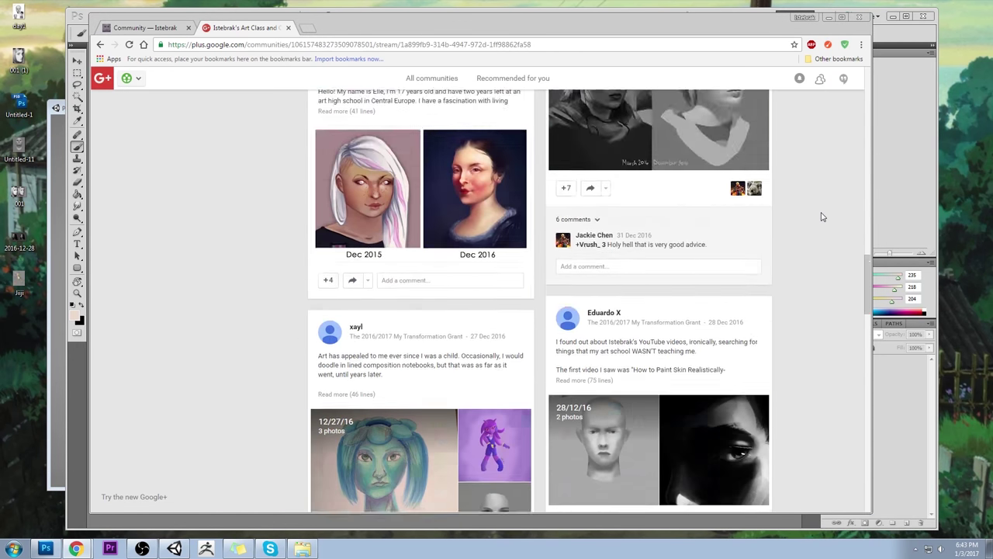
# Look back over the grant submissions up to the newest post and check today's date in the system calendar
pyautogui.scroll(3, 823, 217)
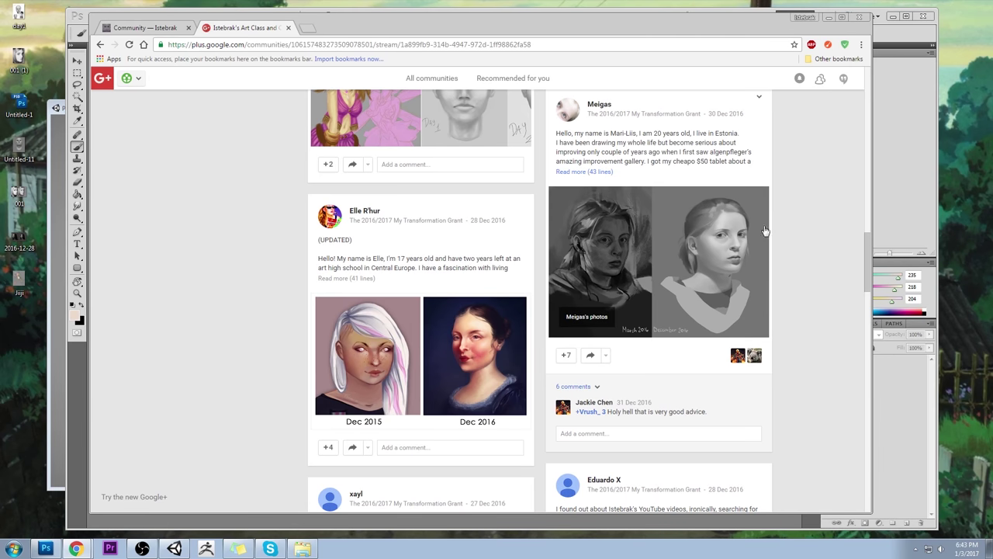
pyautogui.scroll(4, 809, 214)
pyautogui.scroll(10, 809, 214)
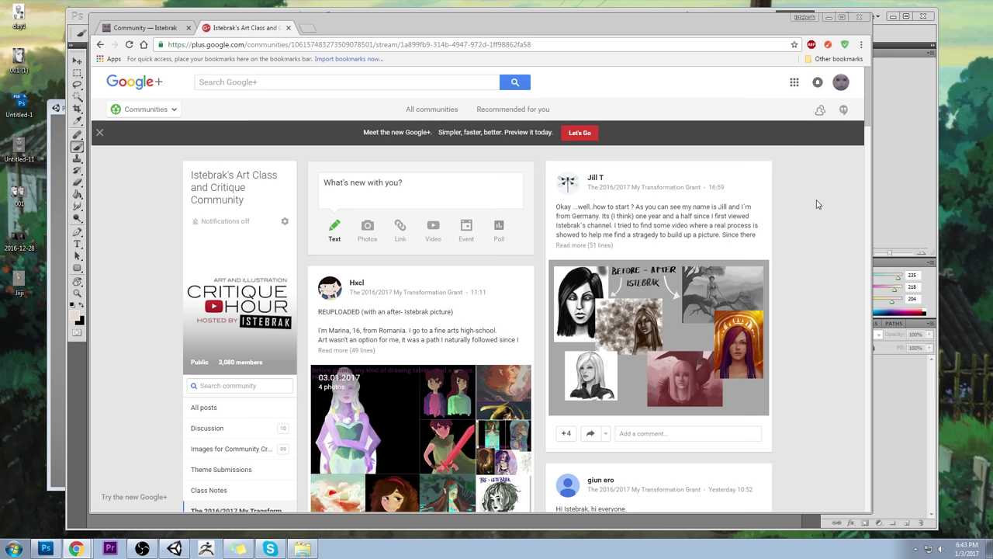
pyautogui.click(969, 549)
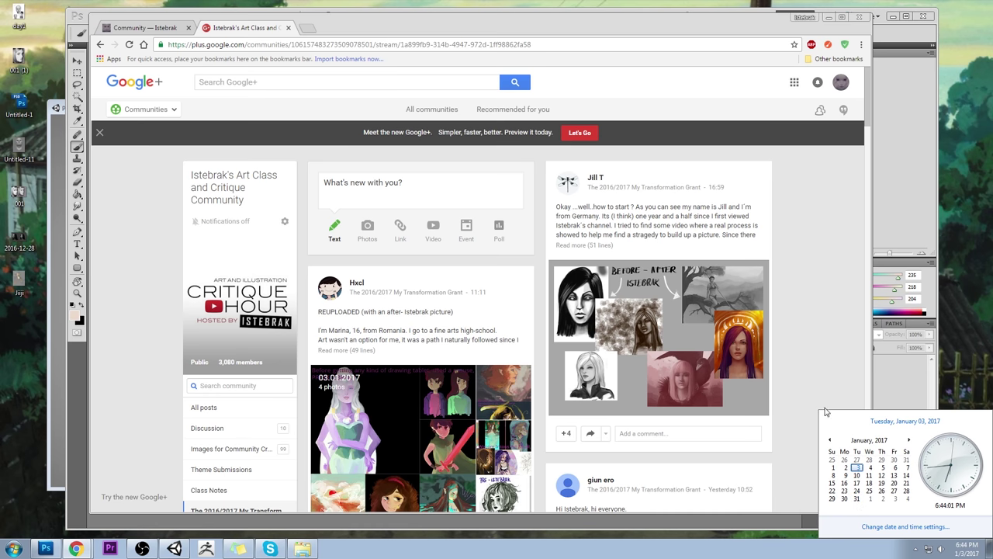
pyautogui.click(812, 229)
# Visit the Images for Community Critique category, return to All posts and look over the pinned grant announcement and community rules
pyautogui.scroll(-2, 813, 230)
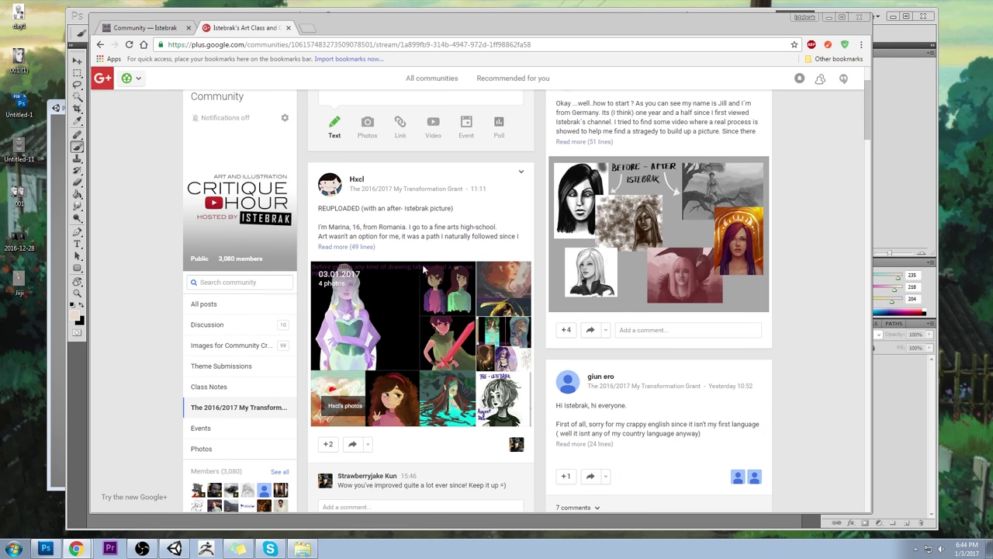
pyautogui.click(232, 347)
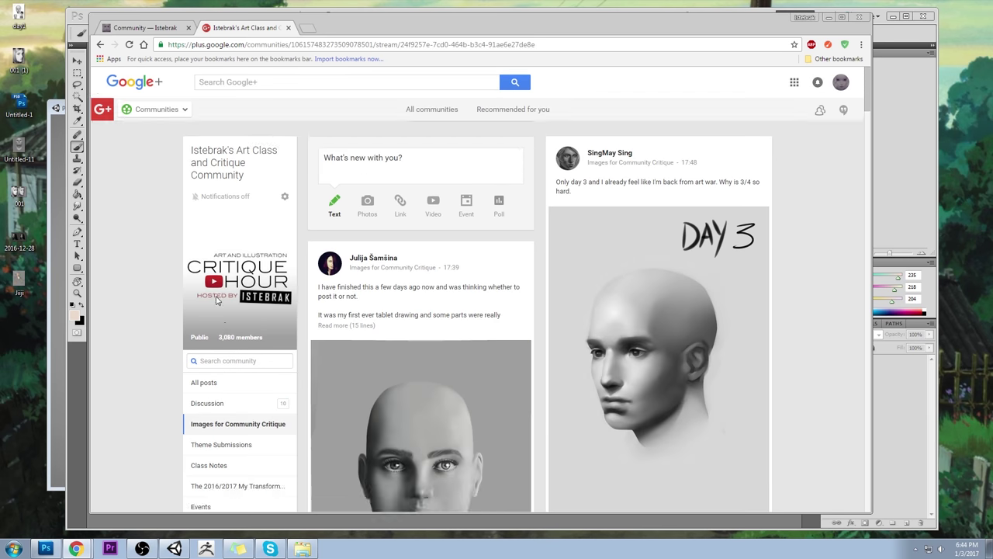
pyautogui.click(205, 407)
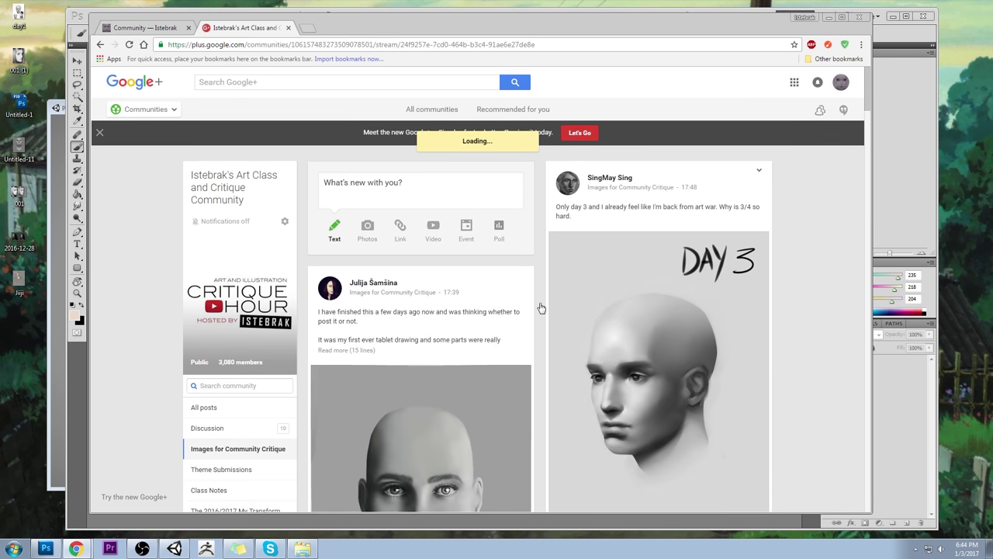
pyautogui.scroll(-3, 475, 137)
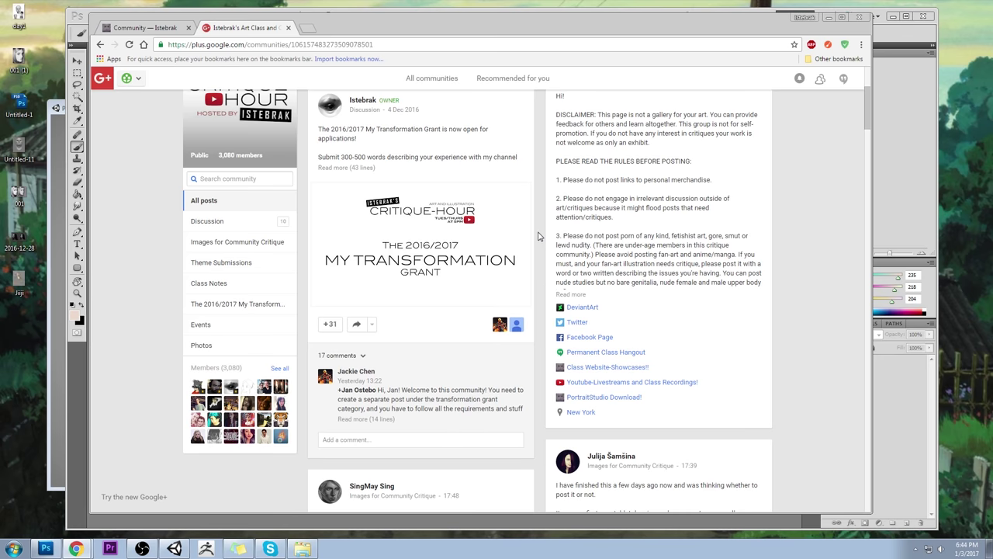
pyautogui.scroll(3, 539, 236)
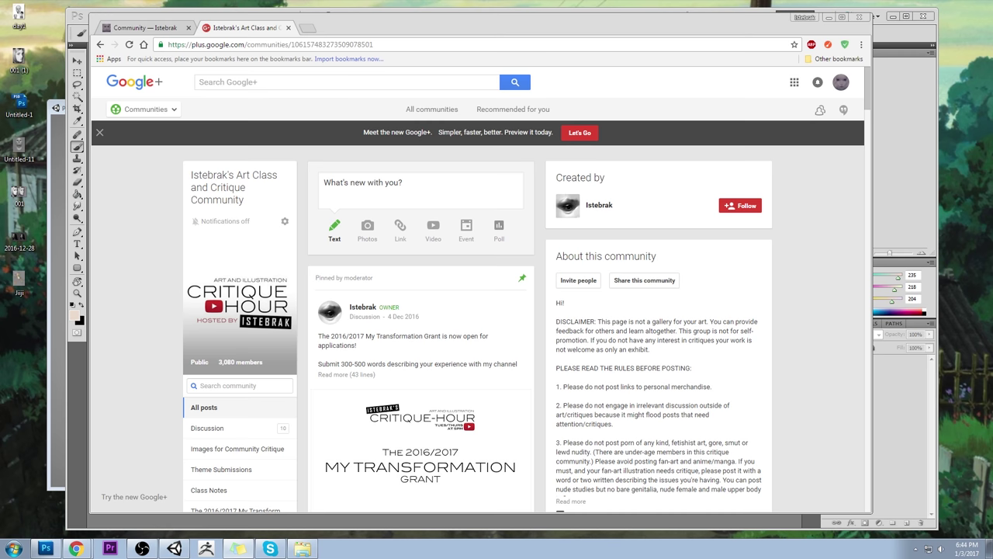
# Place a blank sticky note over the browser page, enlarge it for a list and move it slightly higher
pyautogui.moveTo(632, 136); pyautogui.dragTo(416, 125)
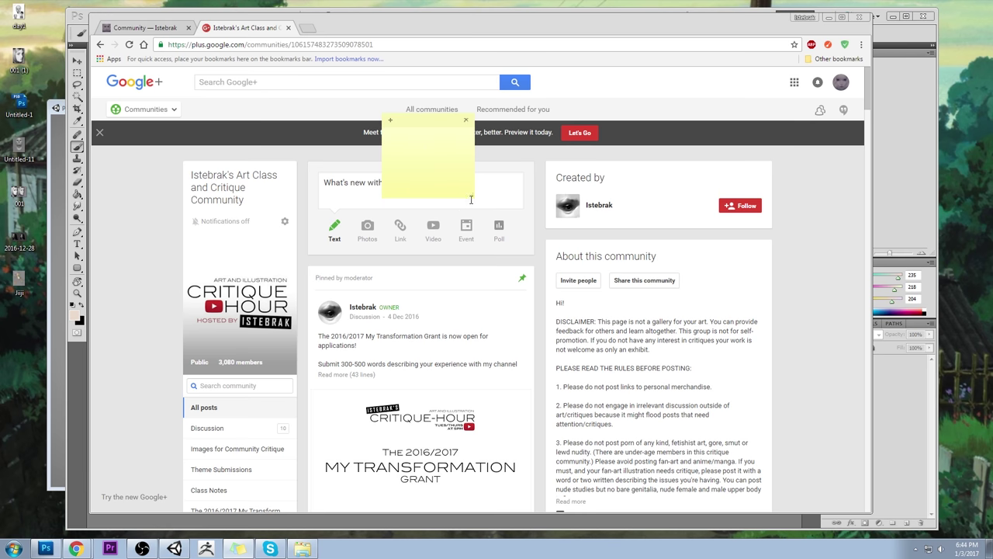
pyautogui.moveTo(470, 198); pyautogui.dragTo(677, 488)
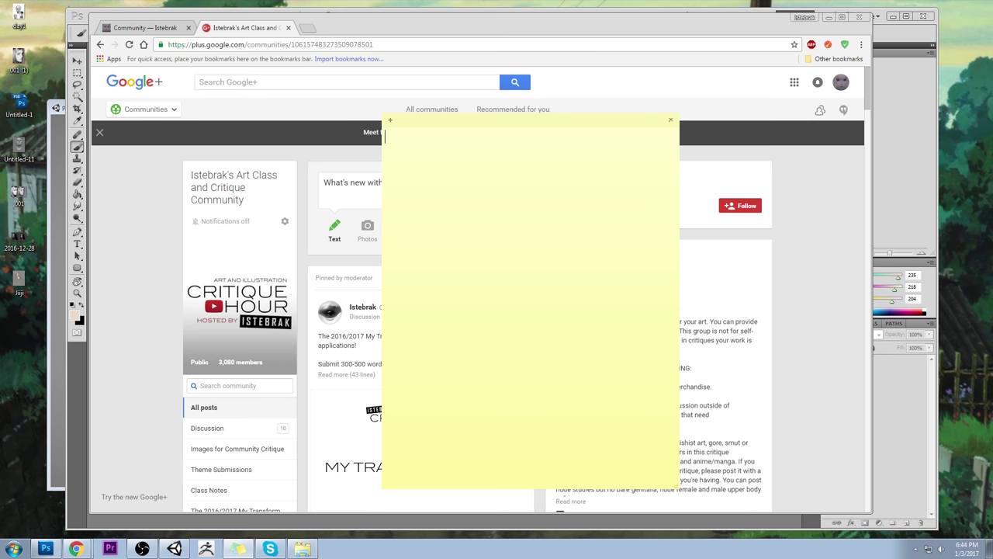
pyautogui.hotkey('alt', 'Tab')
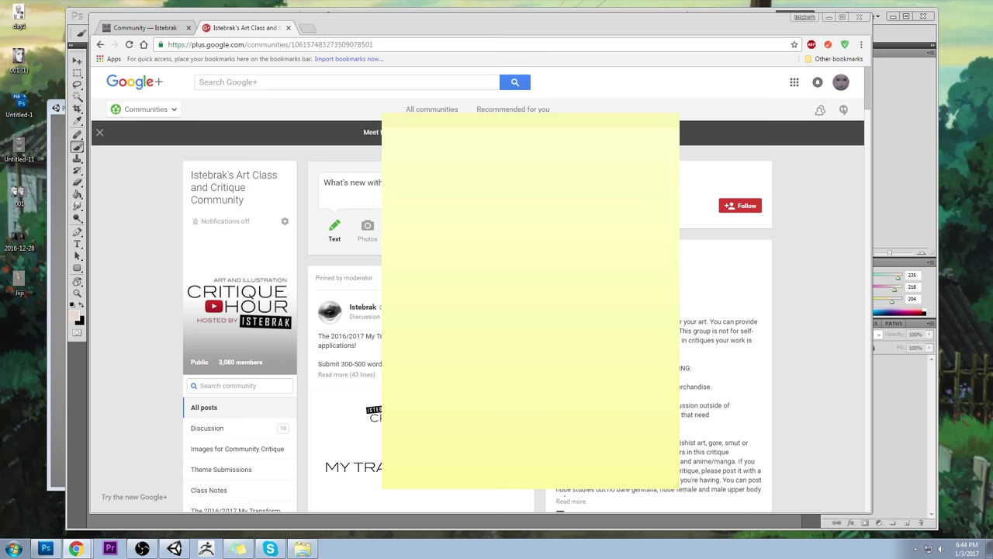
pyautogui.click(464, 147)
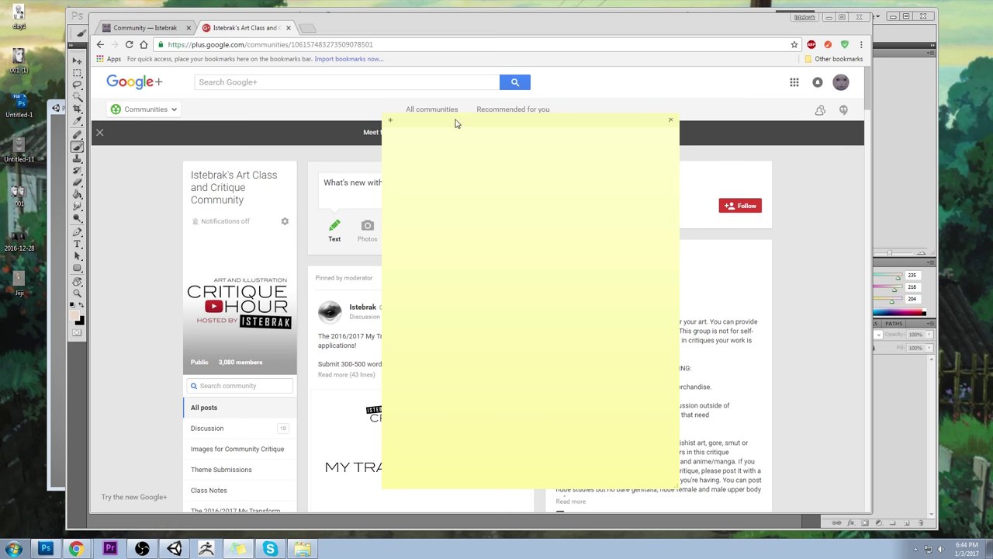
pyautogui.moveTo(457, 122); pyautogui.dragTo(436, 82)
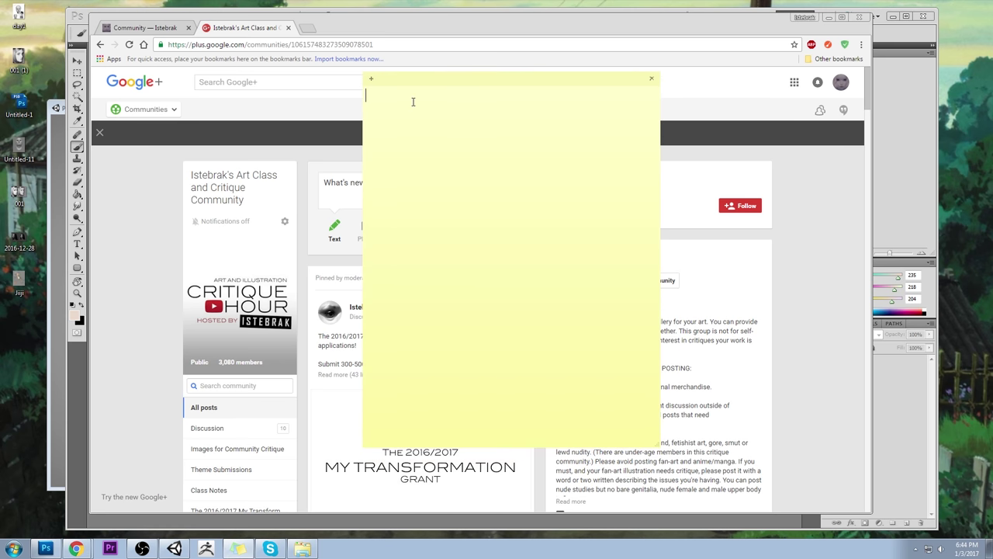
# Write "creature design" and "character design > queen." on separate lines of the note, discarding the extra blank note
pyautogui.click(472, 93)
pyautogui.write('creature design')
pyautogui.press('Return')
pyautogui.press('Return')
pyautogui.write('character design >')
pyautogui.write('queen')
pyautogui.hotkey('ctrl', 'n')
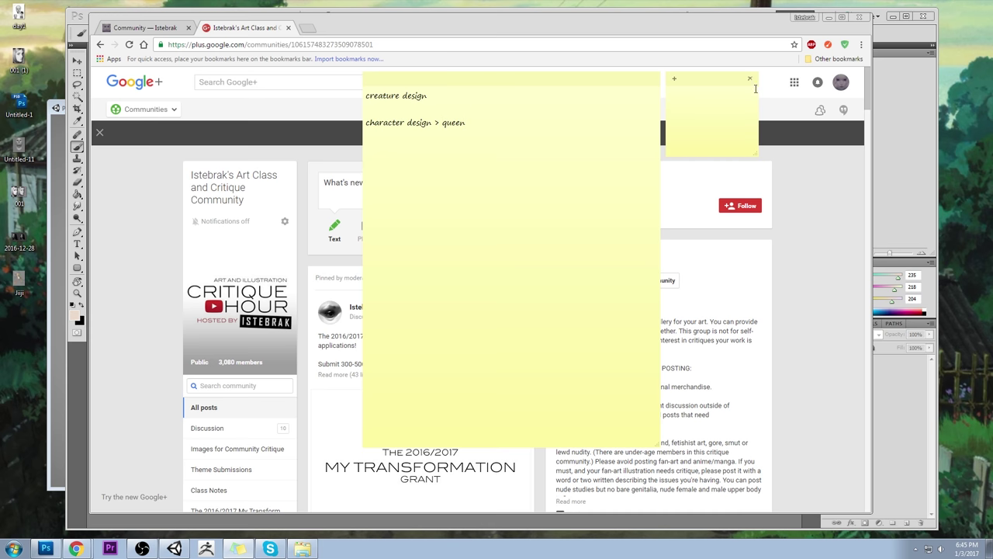
pyautogui.click(750, 79)
pyautogui.click(520, 122)
pyautogui.write('.')
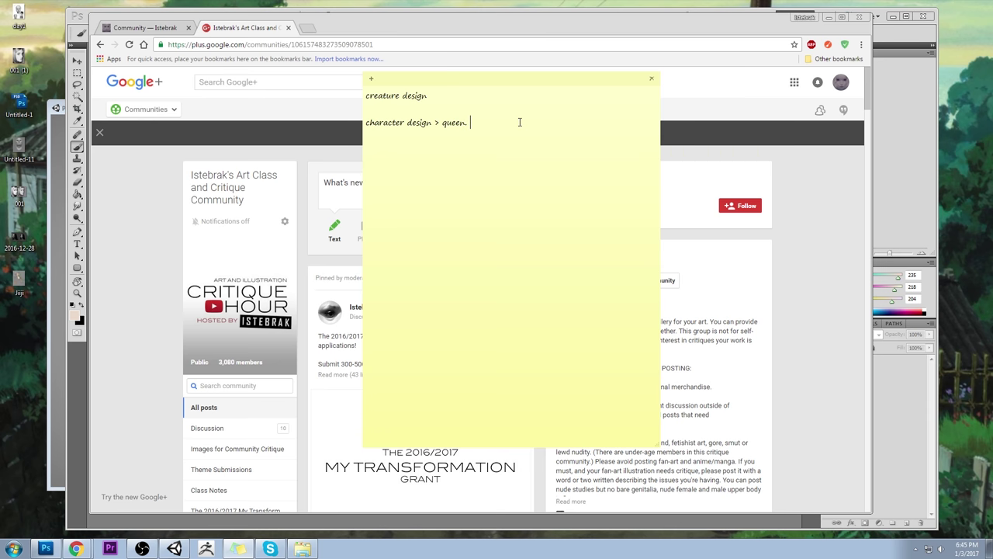
# Add "mechs" and "enchanted objects" as the next two topics on the note, spaced by blank lines
pyautogui.press('Return')
pyautogui.press('Return')
pyautogui.write('mechs')
pyautogui.press('Return')
pyautogui.press('Return')
pyautogui.write('enchanted objects')
pyautogui.press('Return')
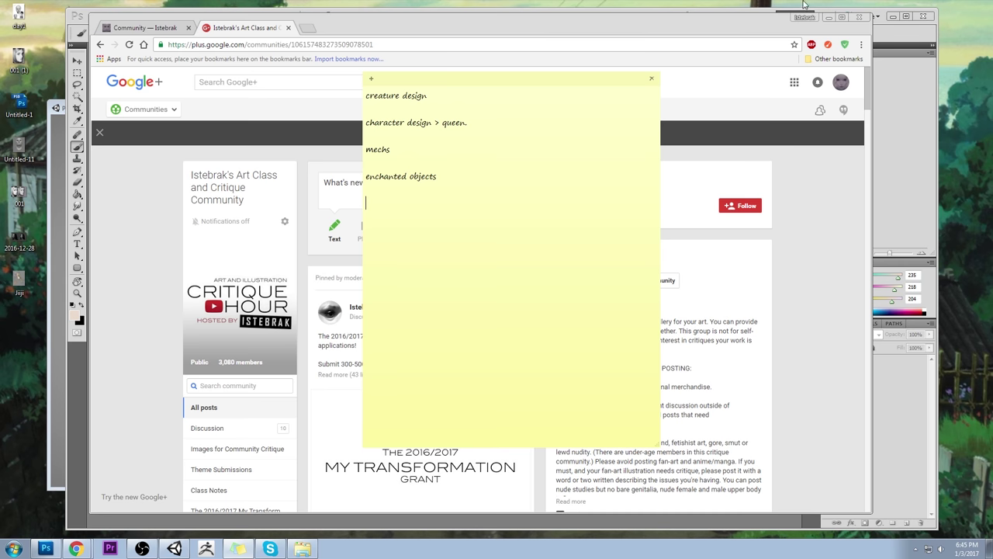
pyautogui.hotkey('alt', 'Tab')
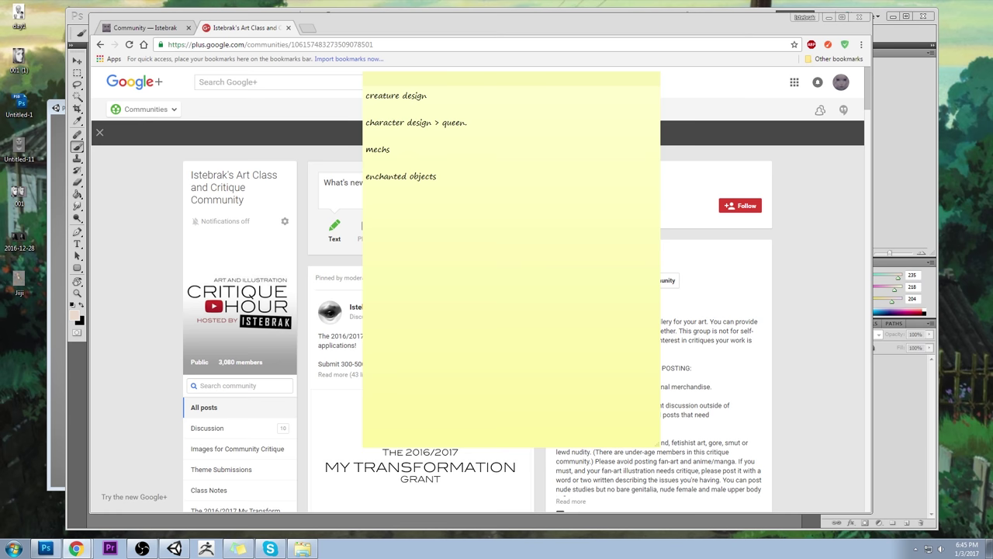
# Add "medieval thingy" to the note below the enchanted objects topic
pyautogui.click(503, 225)
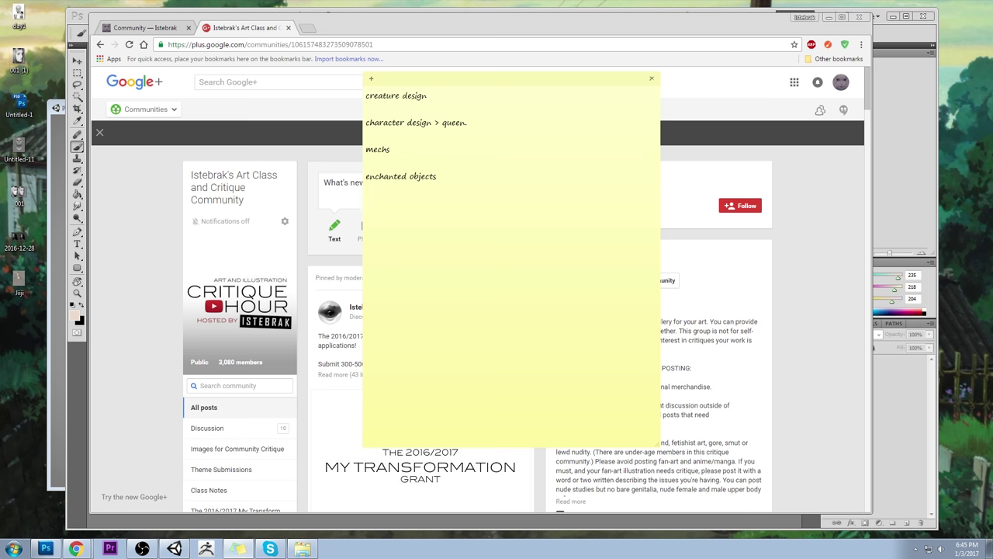
pyautogui.hotkey('alt', 'Tab')
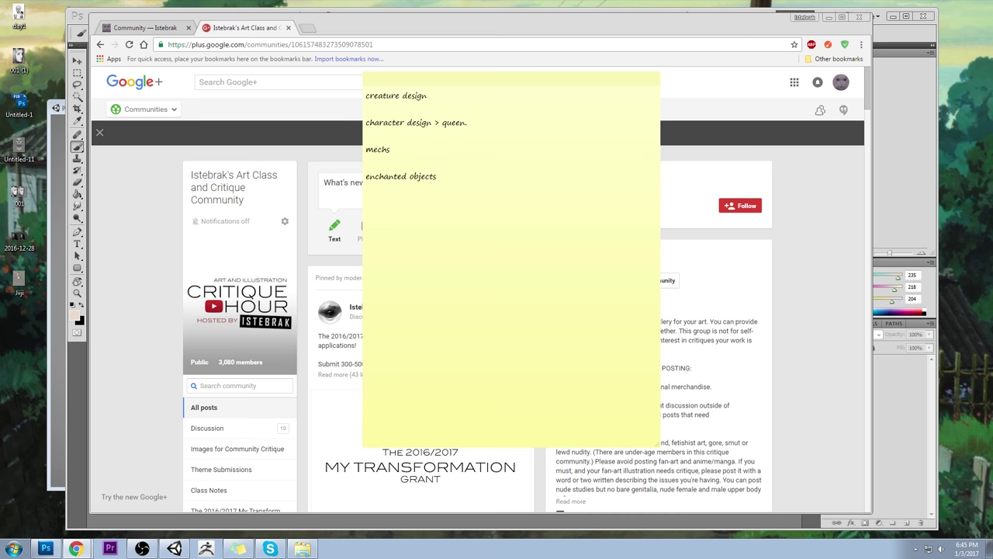
pyautogui.click(391, 210)
pyautogui.write('medieval thingy')
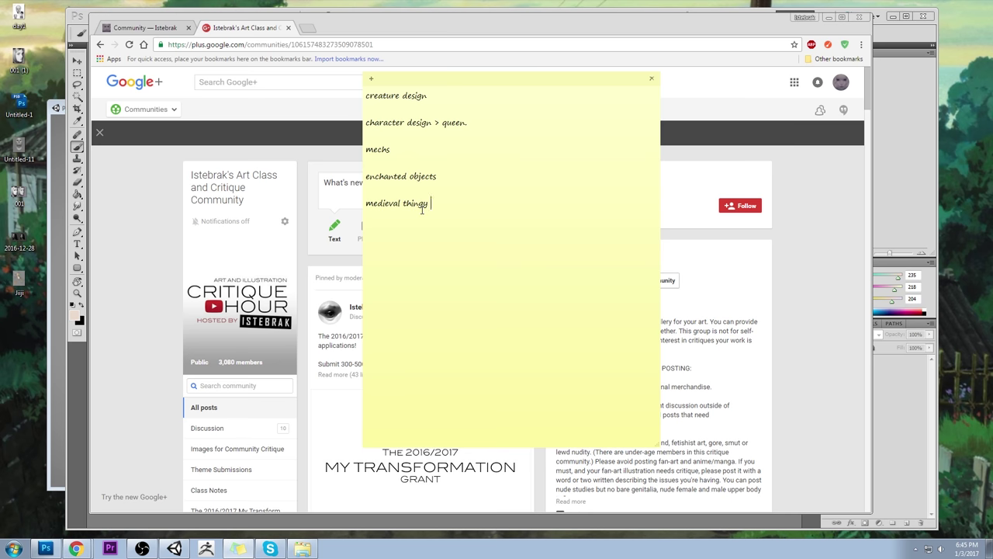
pyautogui.press('Return')
pyautogui.hotkey('alt', 'Tab')
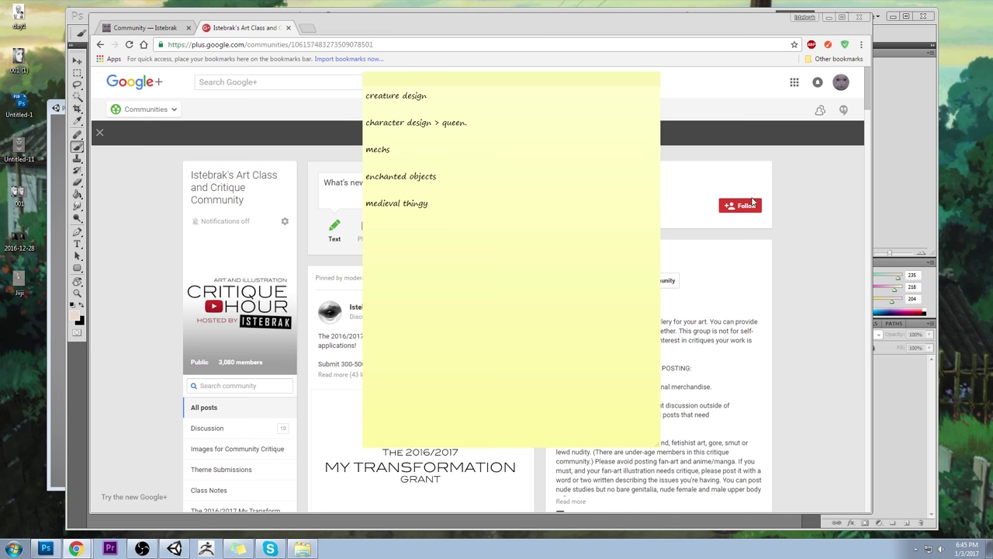
# Append "> magical companion" to the creature design line of the note
pyautogui.click(432, 236)
pyautogui.click(476, 91)
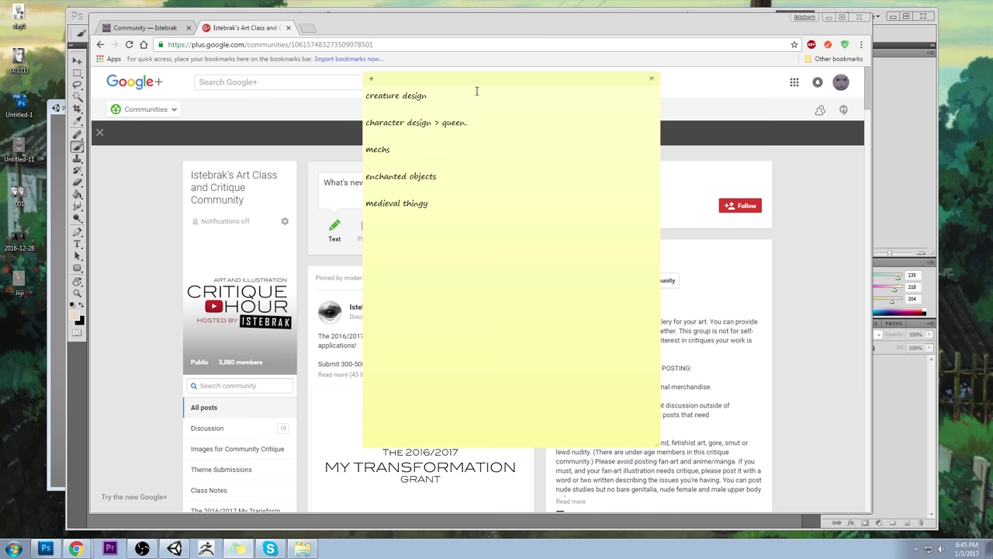
pyautogui.write('> magical companion')
pyautogui.click(517, 297)
pyautogui.hotkey('alt', 'Tab')
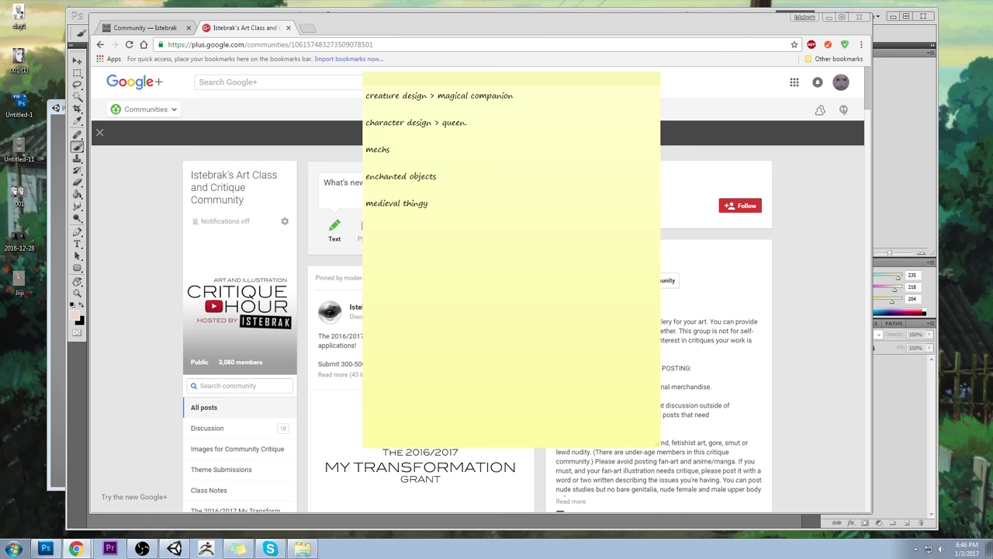
# Bring the sticky note back in front of the browser and add "landscapes" below medieval thingy
pyautogui.click(776, 288)
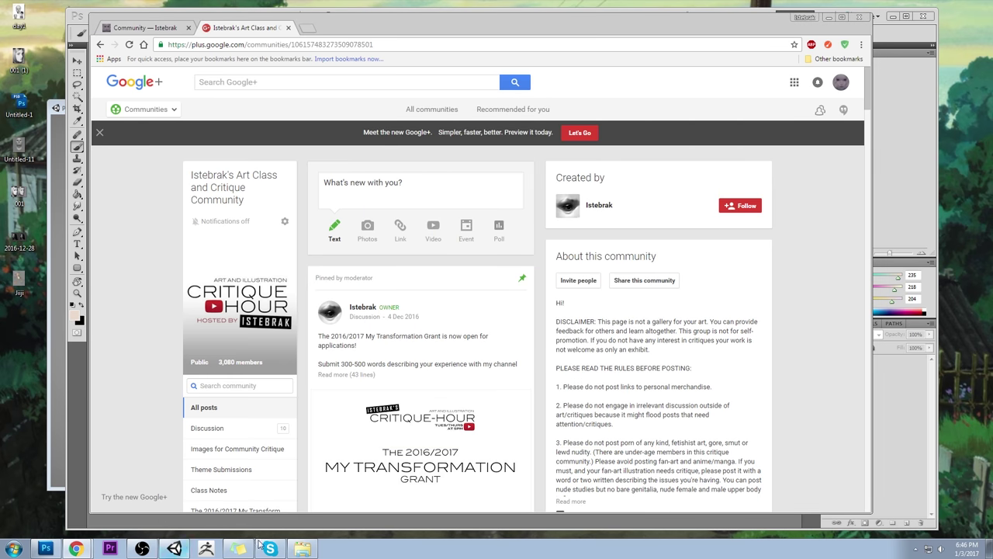
pyautogui.click(234, 550)
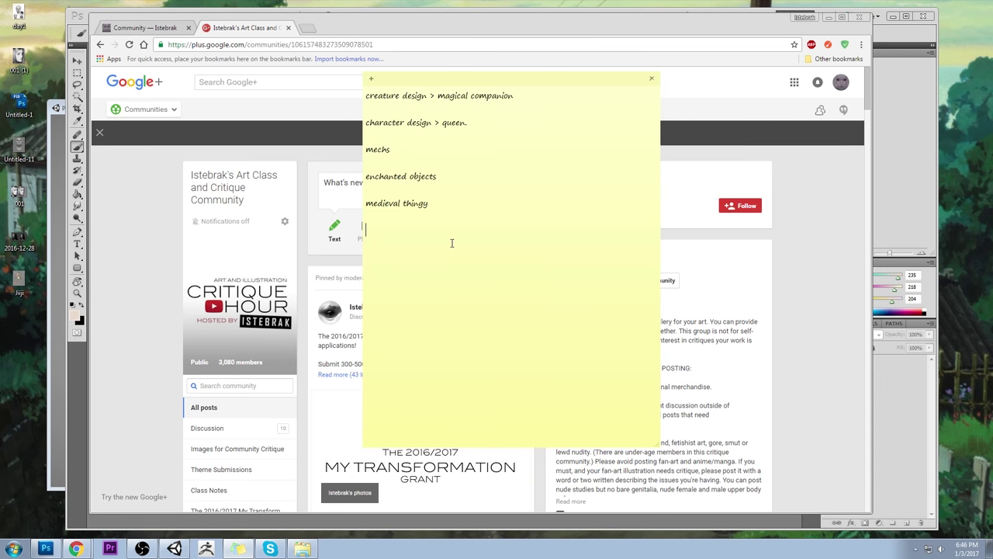
pyautogui.write('landscapes')
pyautogui.press('Return')
pyautogui.hotkey('alt', 'Tab')
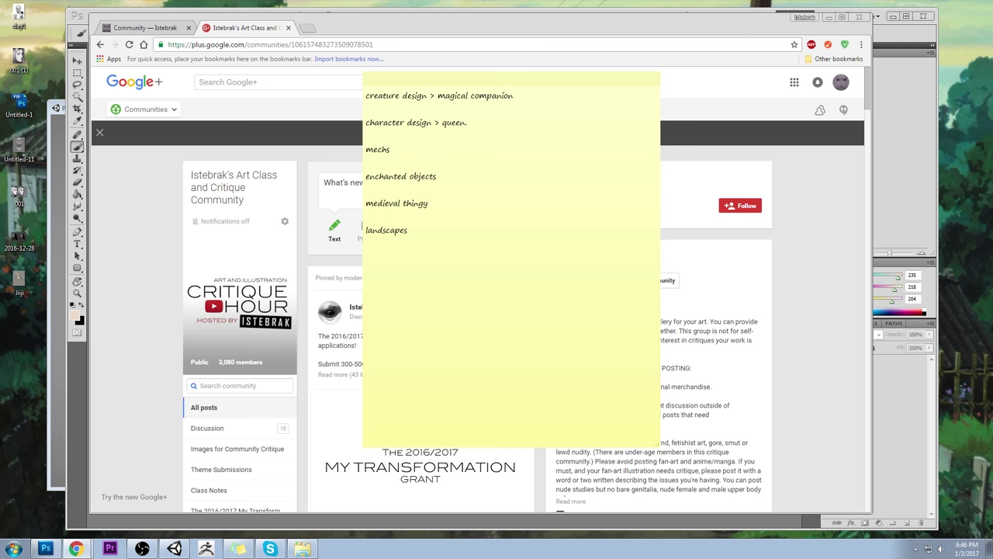
pyautogui.click(606, 138)
pyautogui.doubleClick(561, 96)
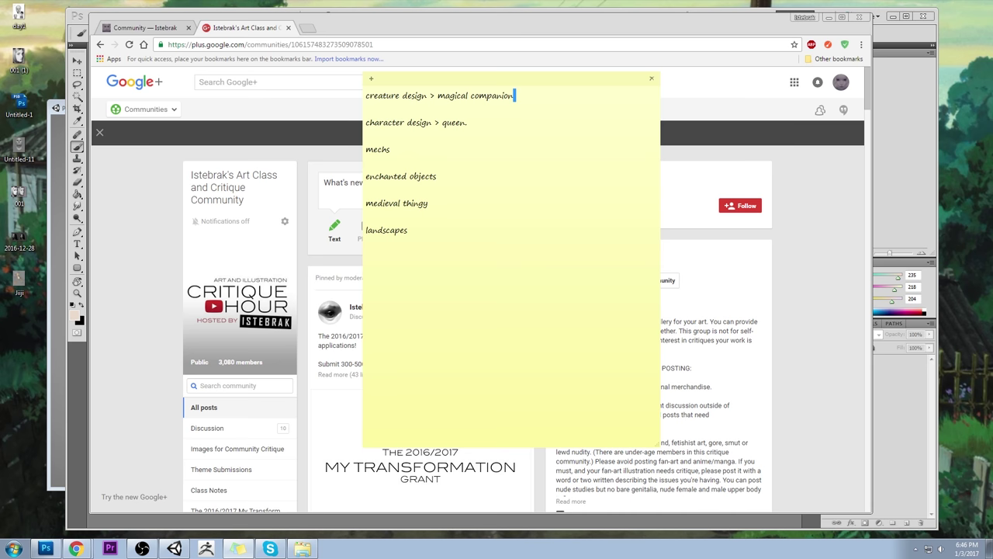
pyautogui.hotkey('alt', 'Tab')
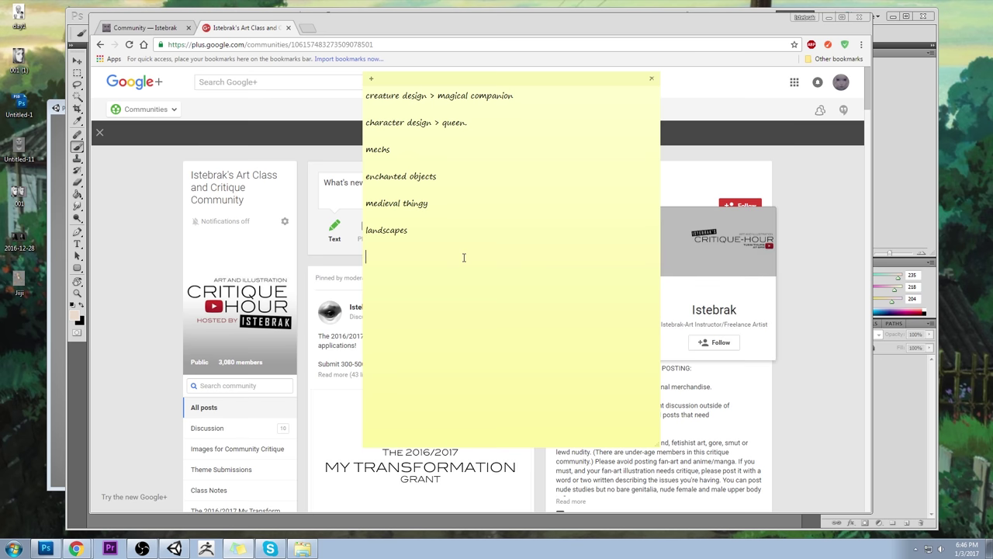
# Append "> witches > costume design" to the character design line of the note
pyautogui.click(537, 118)
pyautogui.write('> ')
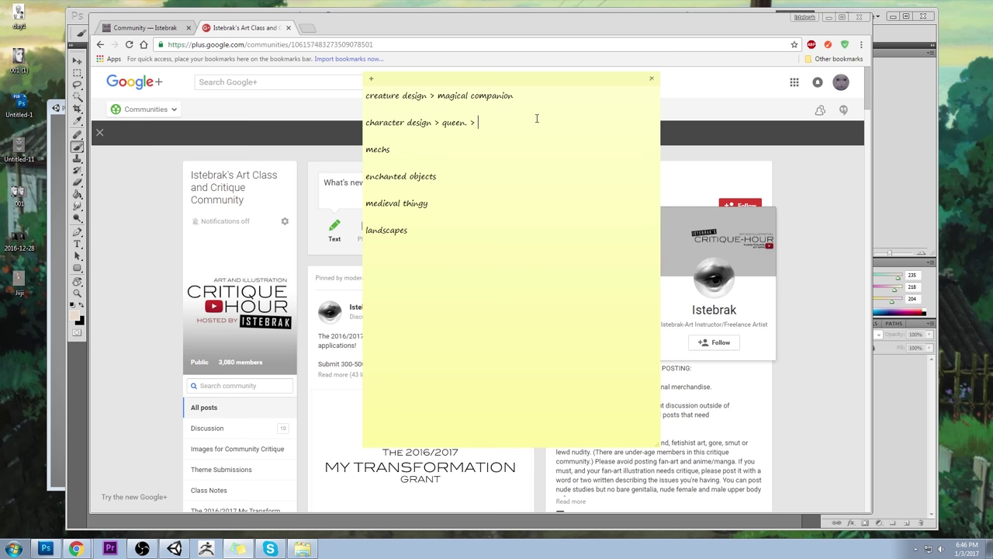
pyautogui.write('witches')
pyautogui.hotkey('alt', 'Tab')
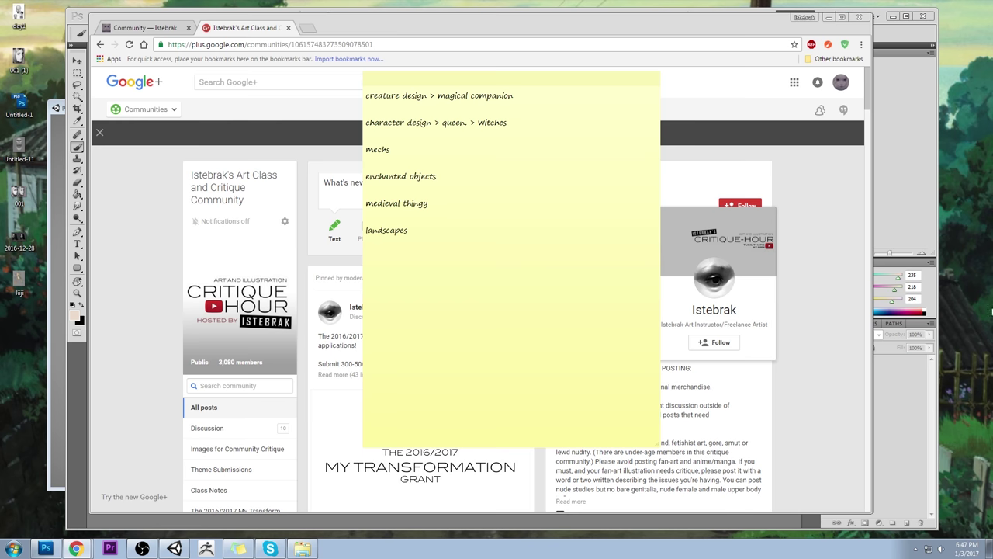
pyautogui.click(619, 117)
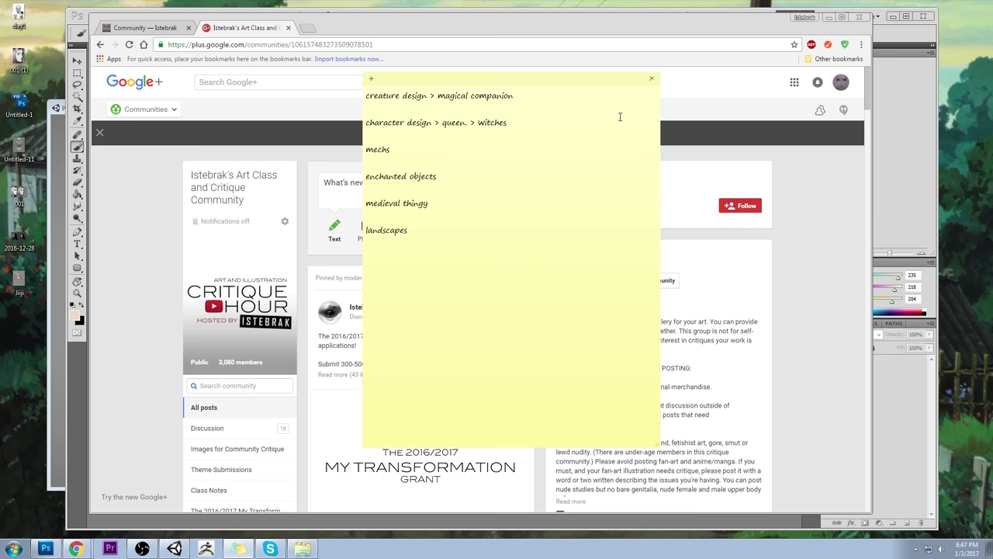
pyautogui.write('> costume design')
pyautogui.hotkey('alt', 'Tab')
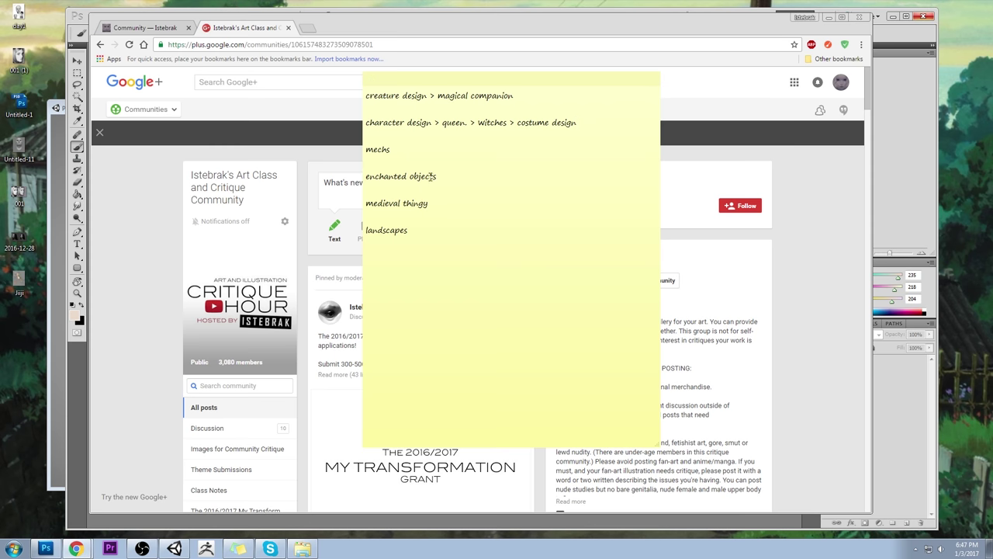
# Append "> demons" to the creature design line and put the text cursor after "landscapes"
pyautogui.hotkey('alt', 'Tab')
pyautogui.click(545, 92)
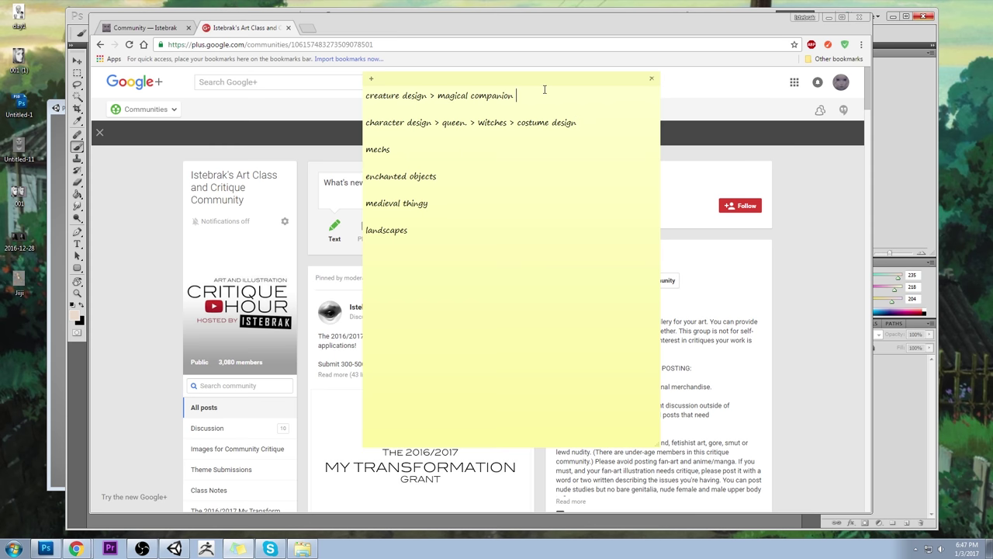
pyautogui.write('> demons')
pyautogui.hotkey('alt', 'Tab')
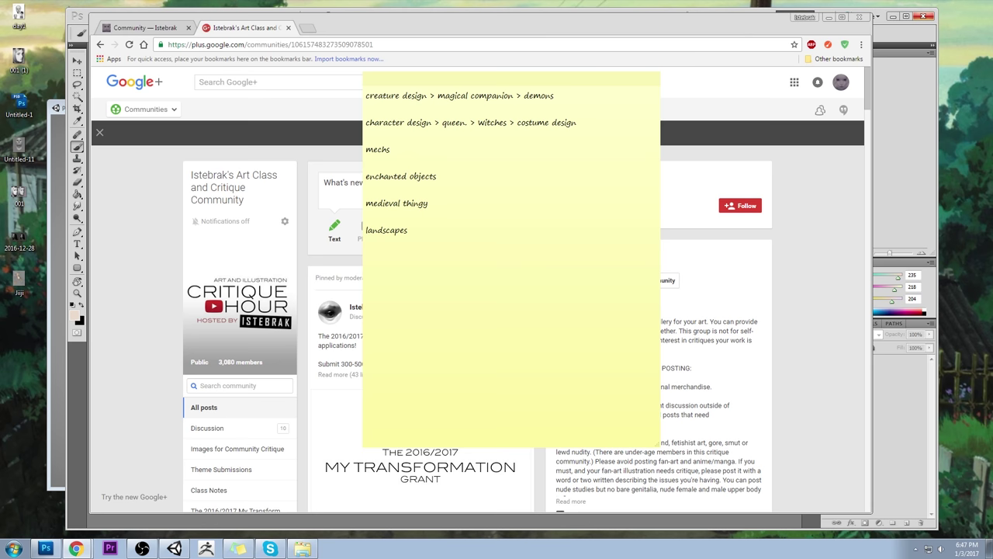
pyautogui.click(517, 225)
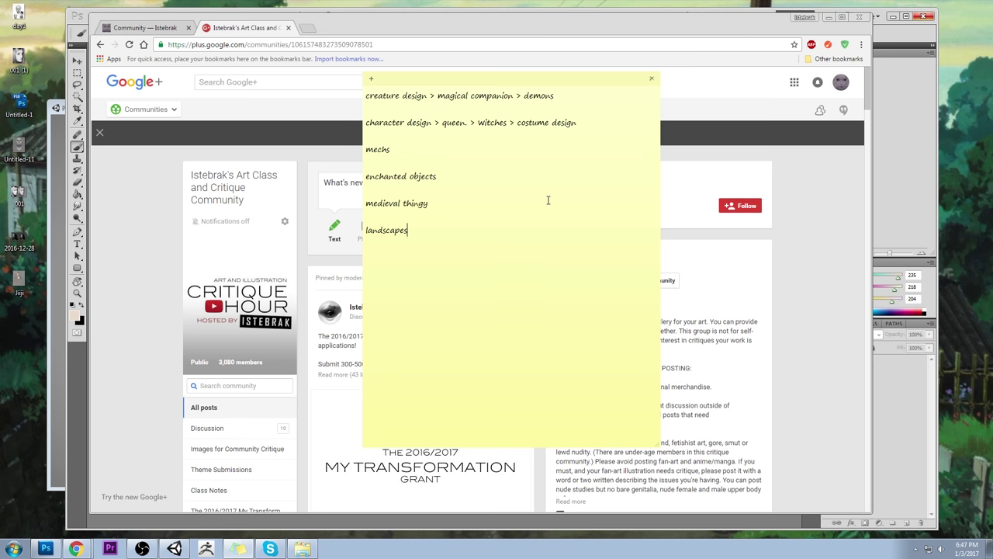
# Append "> futuristic" to the landscapes line and "> chimeras" to the creature design line of the note
pyautogui.write('> futuristic')
pyautogui.click(595, 133)
pyautogui.click(606, 108)
pyautogui.click(606, 92)
pyautogui.write('> chimeras')
pyautogui.hotkey('alt', 'Tab')
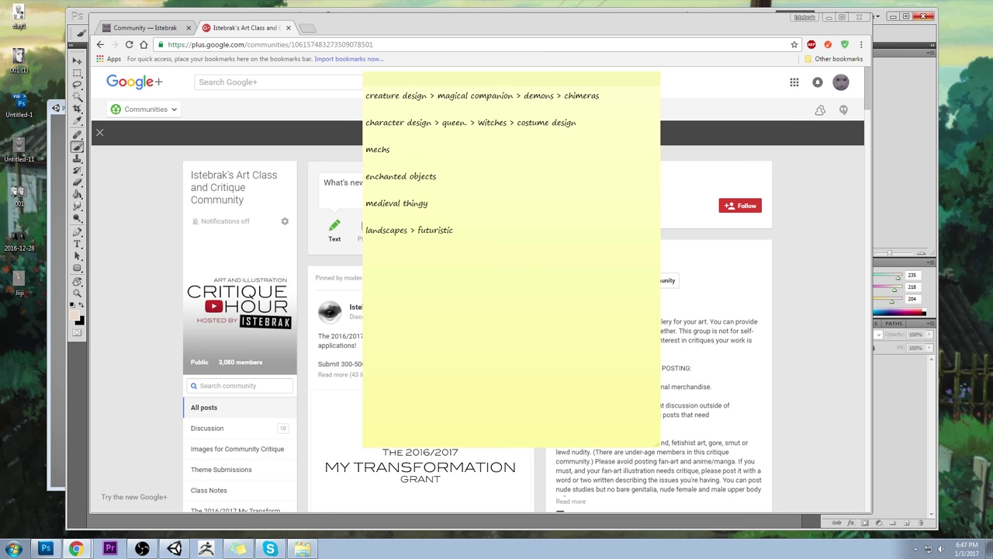
# Add the line "Ancient Egypt as a theme for any category" below landscapes and append "> feminists" to the character design line
pyautogui.click(572, 245)
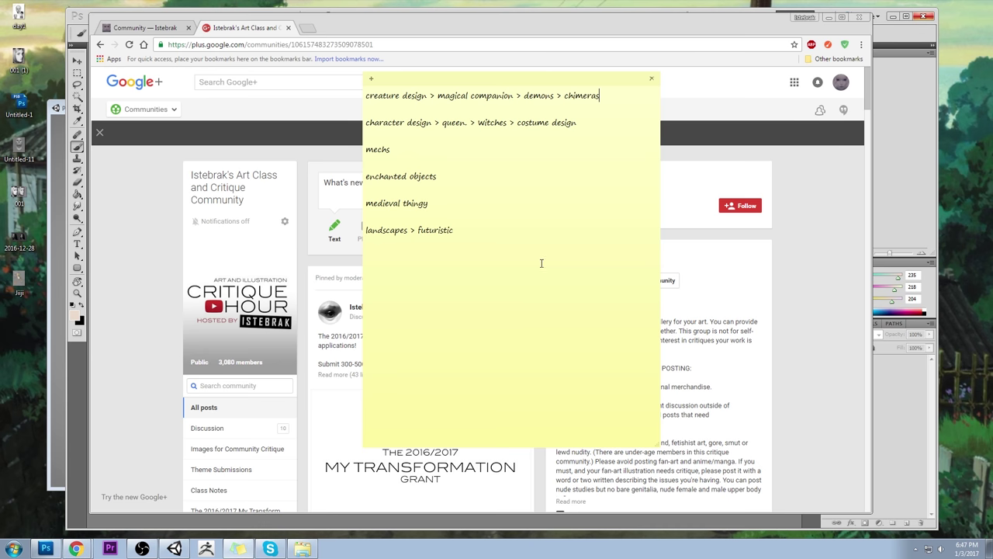
pyautogui.write('Ancient Egypt as a theme for any category')
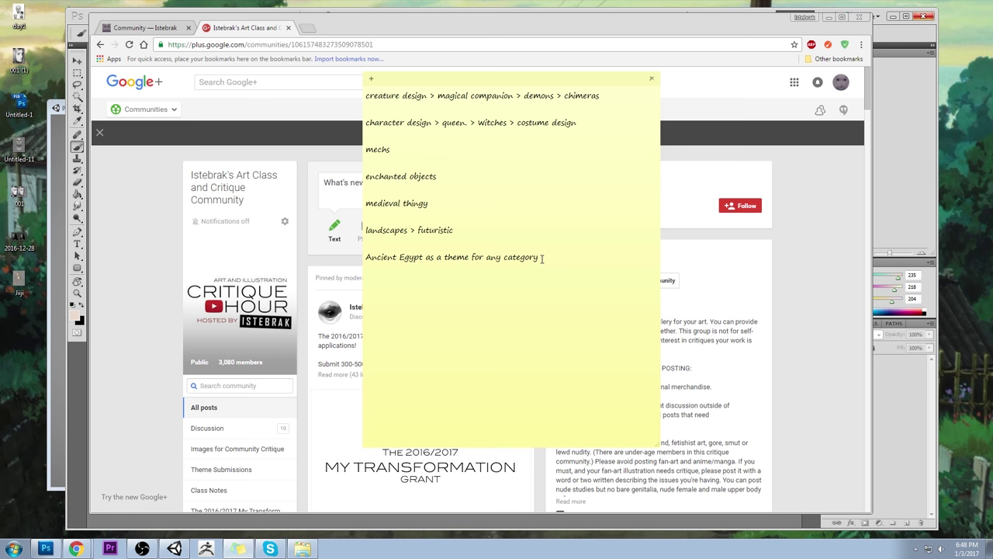
pyautogui.click(619, 122)
pyautogui.write('> feminists')
pyautogui.click(570, 279)
pyautogui.press('Return')
pyautogui.press('Return')
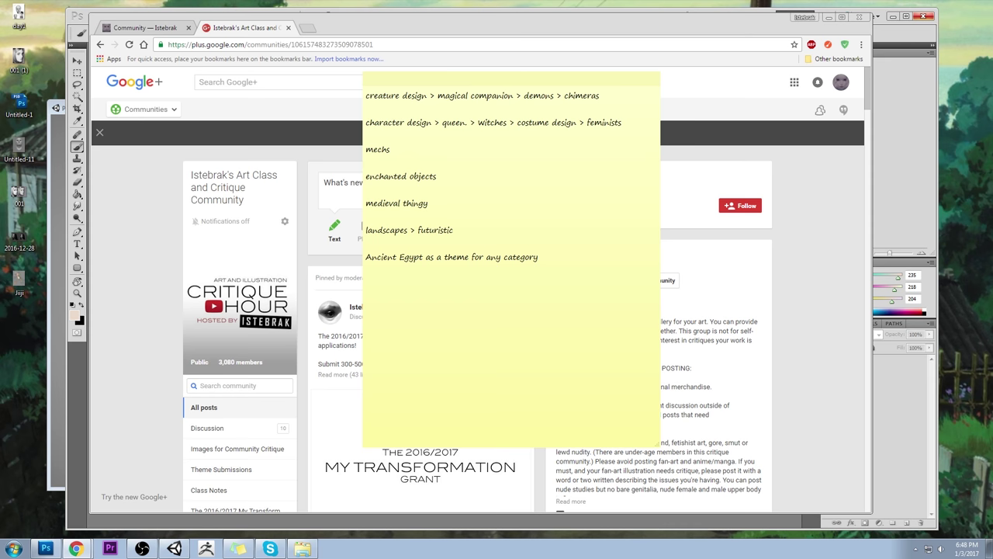
# Append "> ghosts" to the end of the creature design line of the note
pyautogui.click(631, 99)
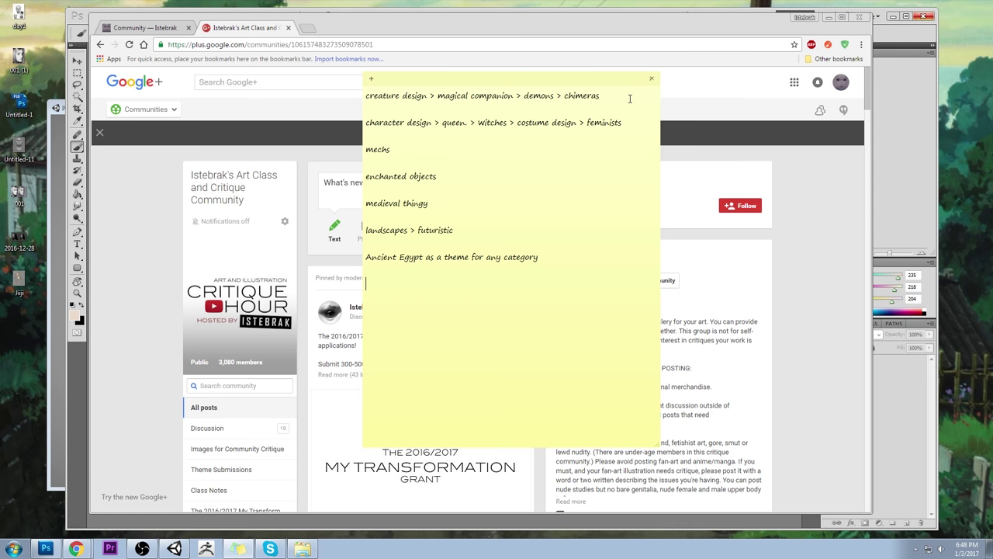
pyautogui.click(630, 99)
pyautogui.write('> ghosts')
pyautogui.hotkey('alt', 'Tab')
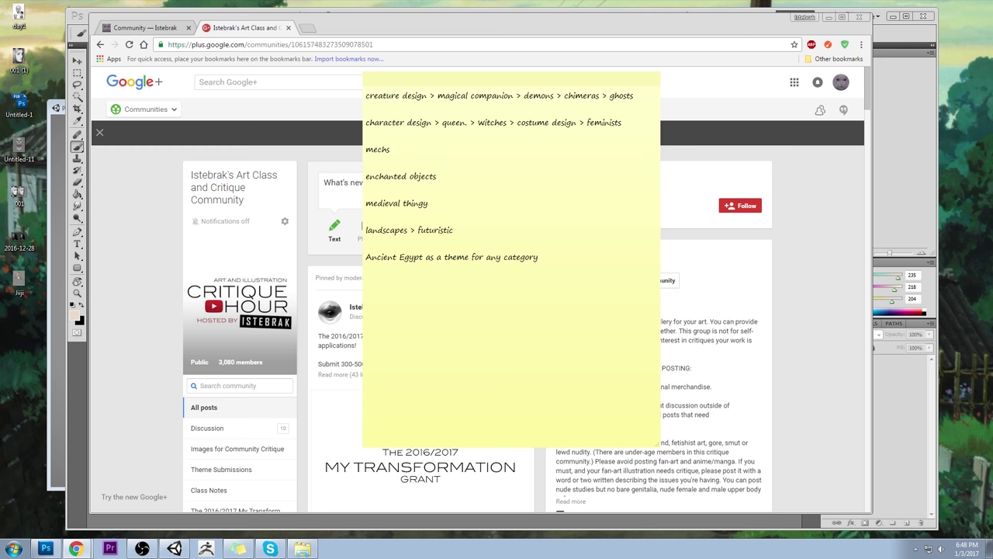
# Append "> flower people" to the end of the character design line of the note
pyautogui.click(646, 124)
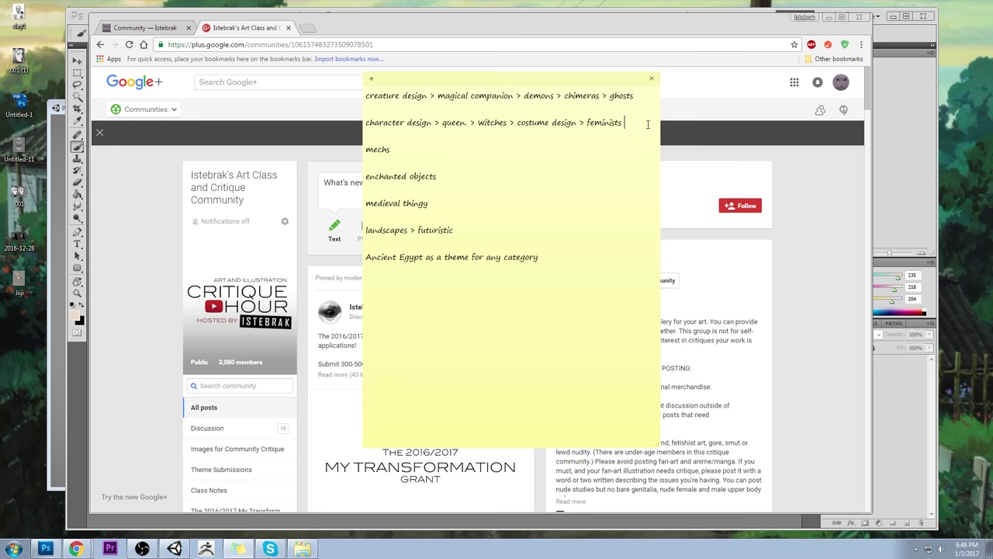
pyautogui.write('> flower peop')
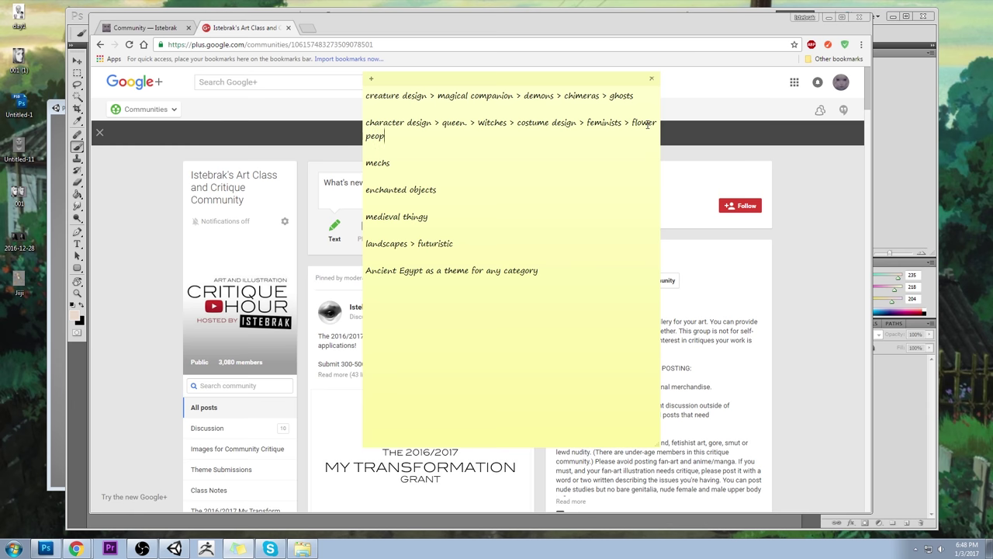
pyautogui.write('le')
pyautogui.hotkey('alt', 'Tab')
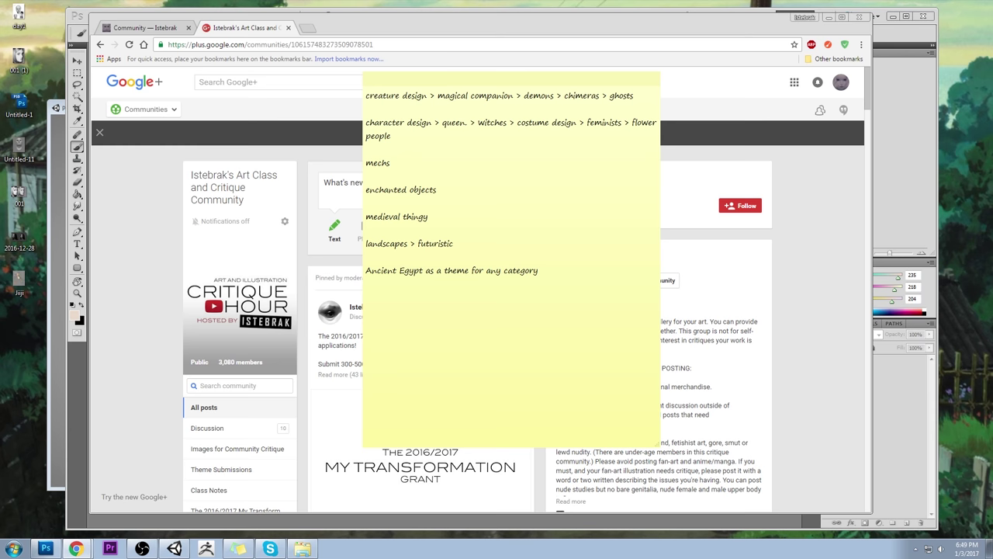
# Append "> closet racists > medusa" to the end of the character design line
pyautogui.click(567, 140)
pyautogui.write('>')
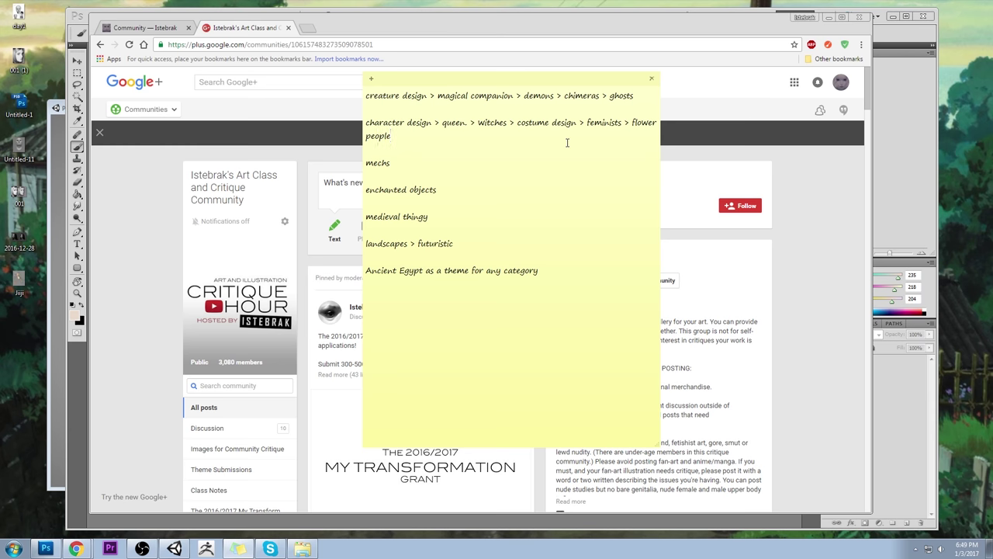
pyautogui.write(' closet racists')
pyautogui.hotkey('alt', 'Tab')
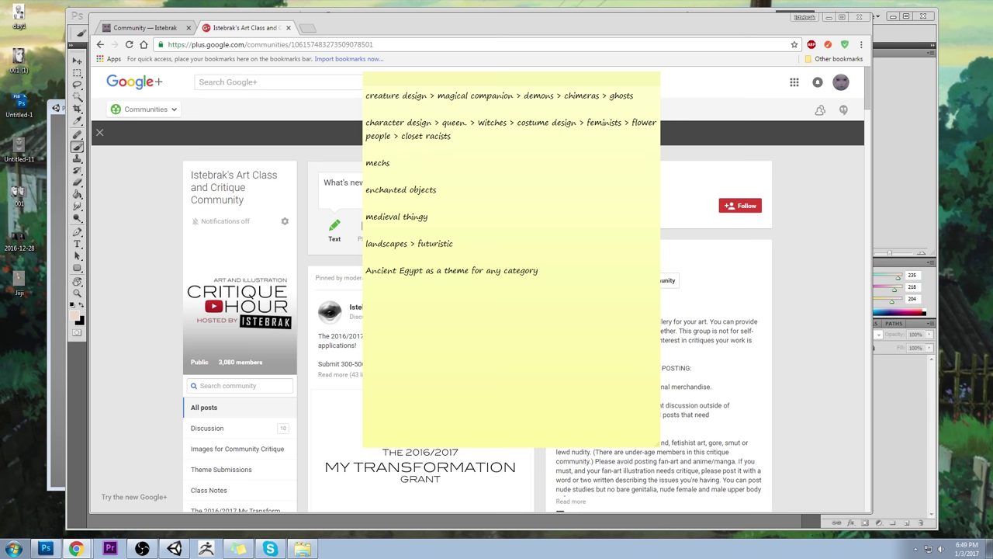
pyautogui.click(503, 138)
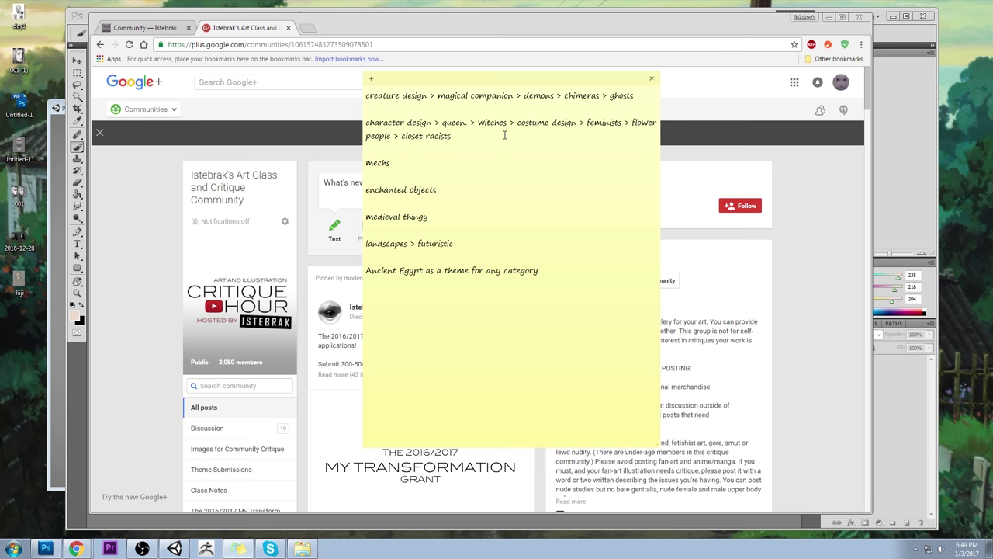
pyautogui.write('> medusa')
pyautogui.hotkey('alt', 'Tab')
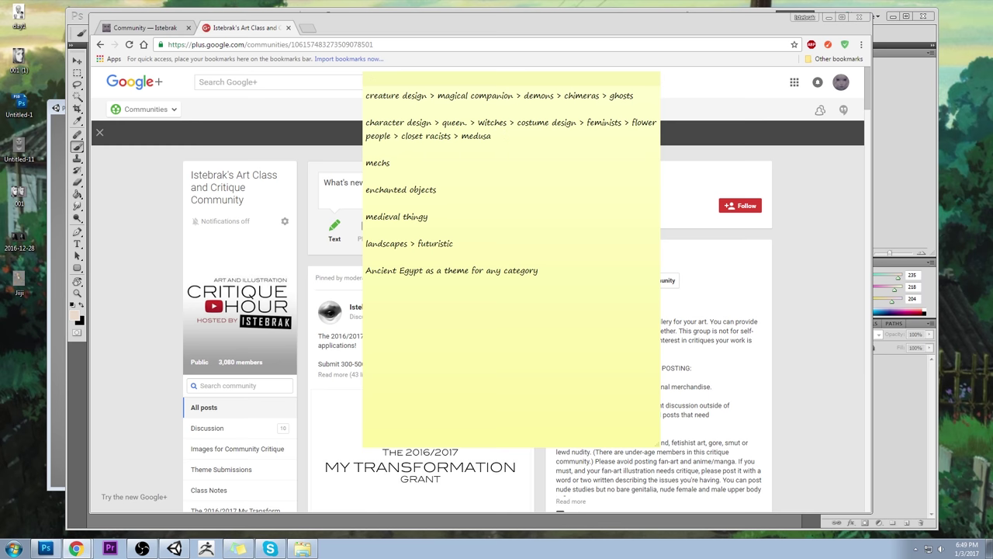
# Append "> zombie elf > possesed vegetables" to the end of the creature design line
pyautogui.click(652, 92)
pyautogui.write('> zombie')
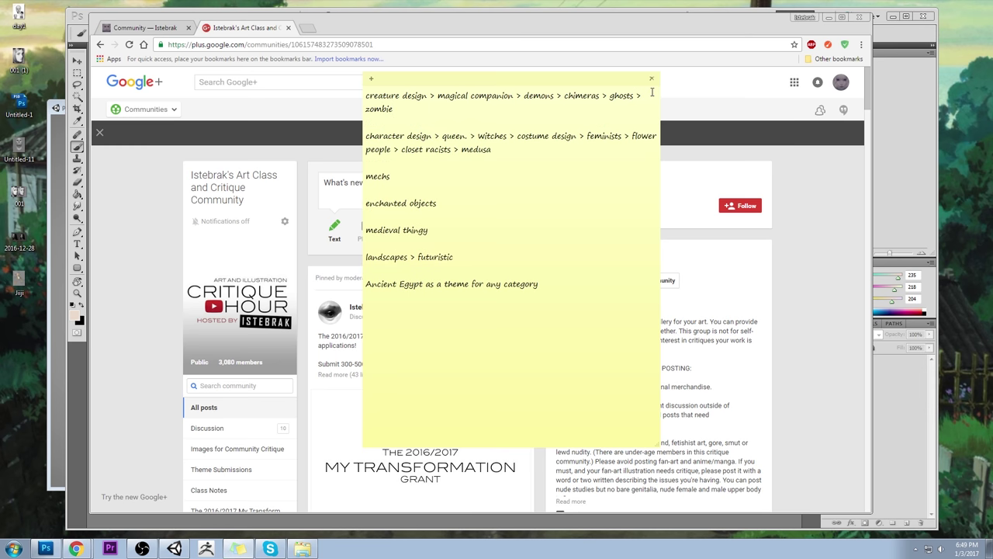
pyautogui.write(' elf')
pyautogui.hotkey('alt', 'Tab')
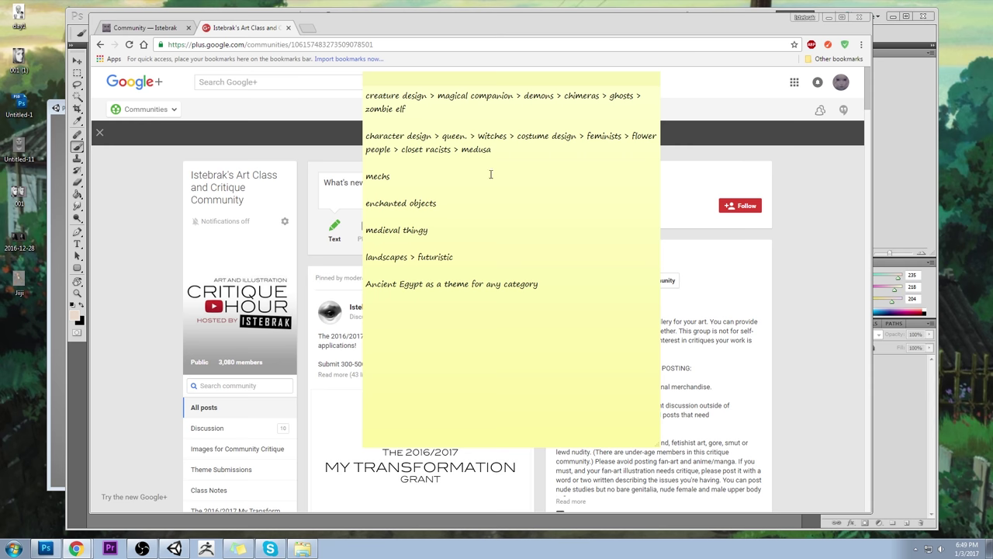
pyautogui.click(490, 111)
pyautogui.write('>possesed vegetables')
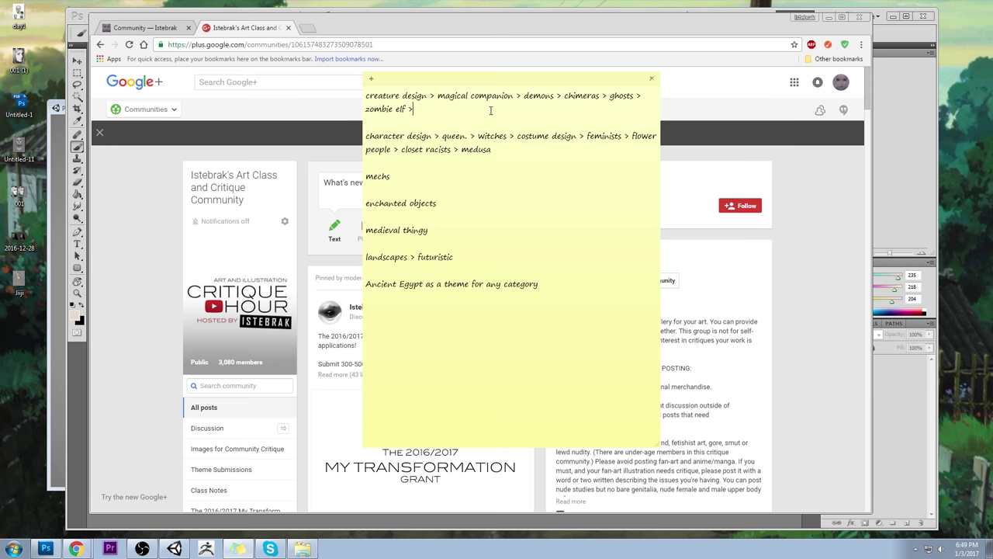
pyautogui.click(412, 109)
pyautogui.hotkey('alt', 'Tab')
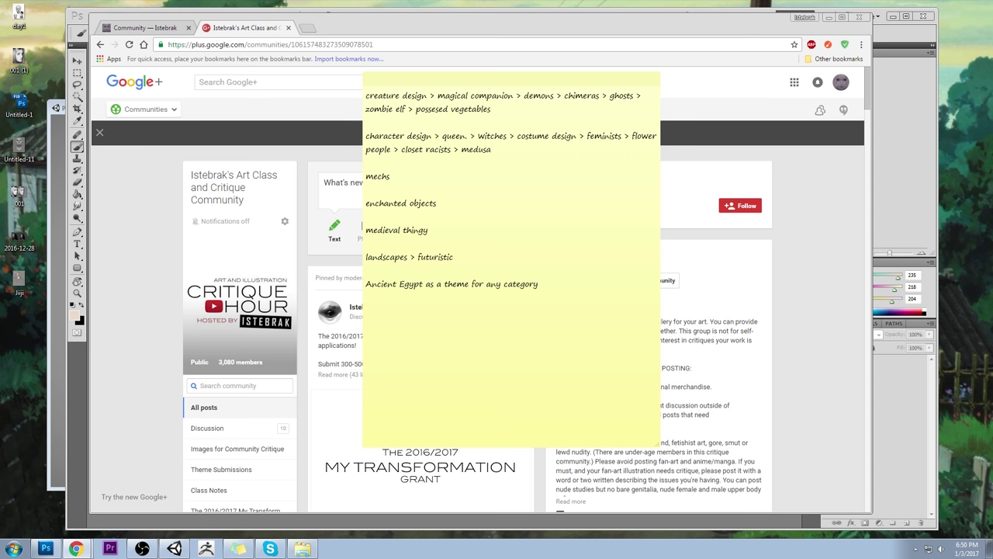
# Append ">" to the medieval thingy line and "> knights" to the character design line
pyautogui.click(462, 228)
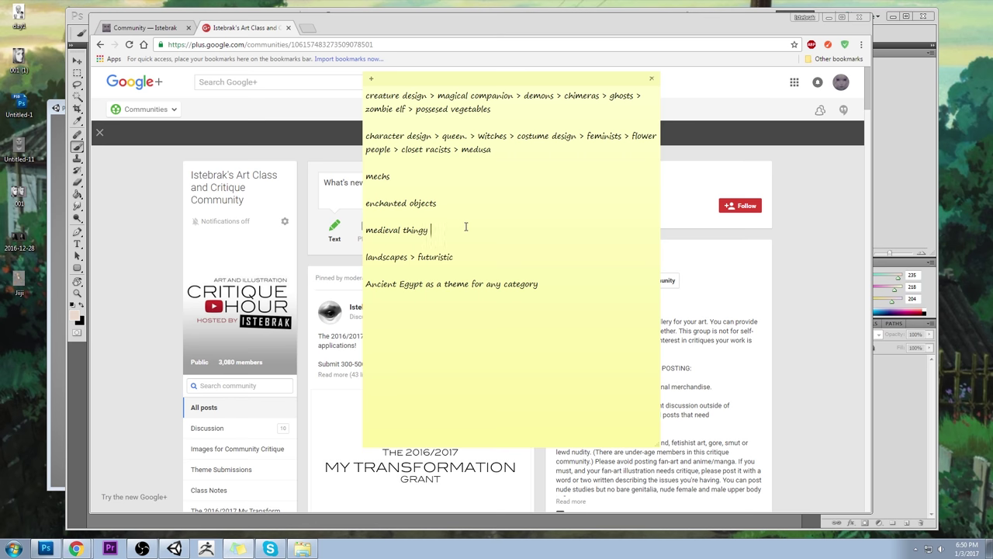
pyautogui.write('>')
pyautogui.click(567, 145)
pyautogui.write('> knights')
pyautogui.hotkey('alt', 'Tab')
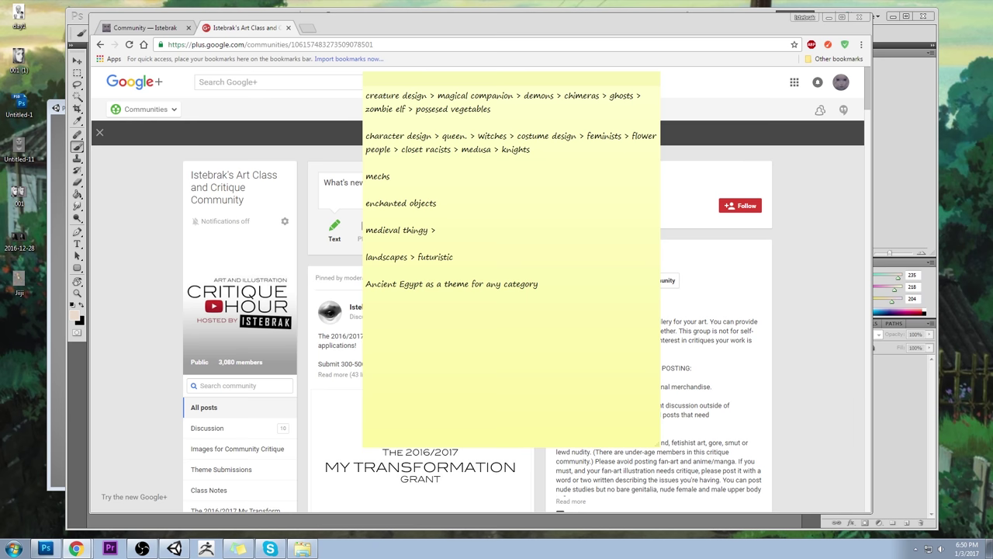
# Append "> monsters under the bed" to the end of the creature design line
pyautogui.click(630, 110)
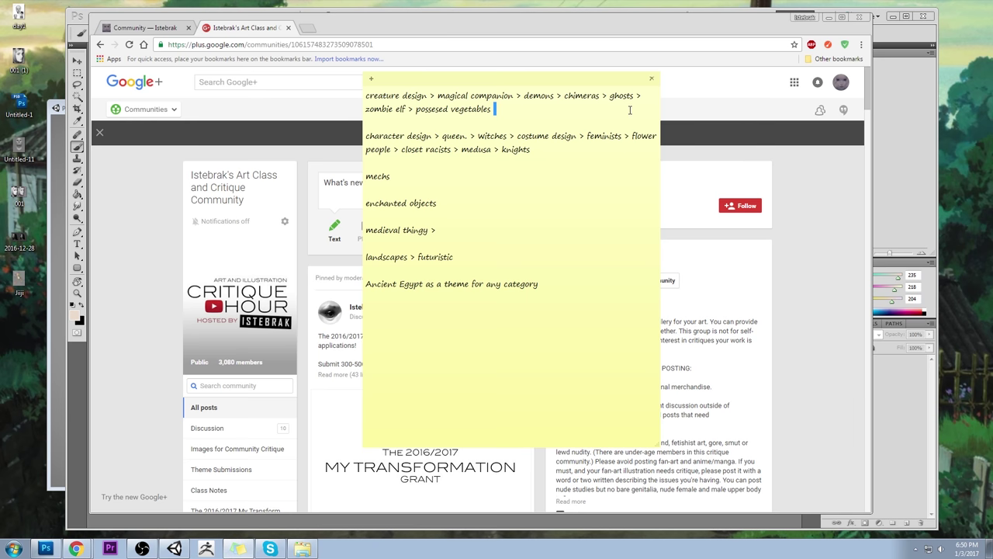
pyautogui.write('> monsters under the bed')
pyautogui.hotkey('alt', 'Tab')
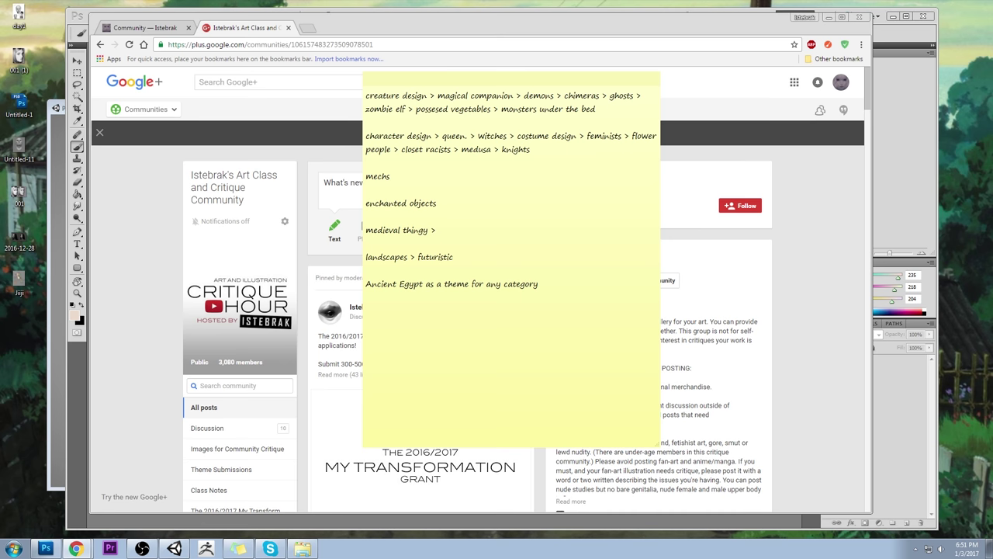
pyautogui.click(403, 328)
pyautogui.write('zombie steampunk vegetable ghosts with lasers')
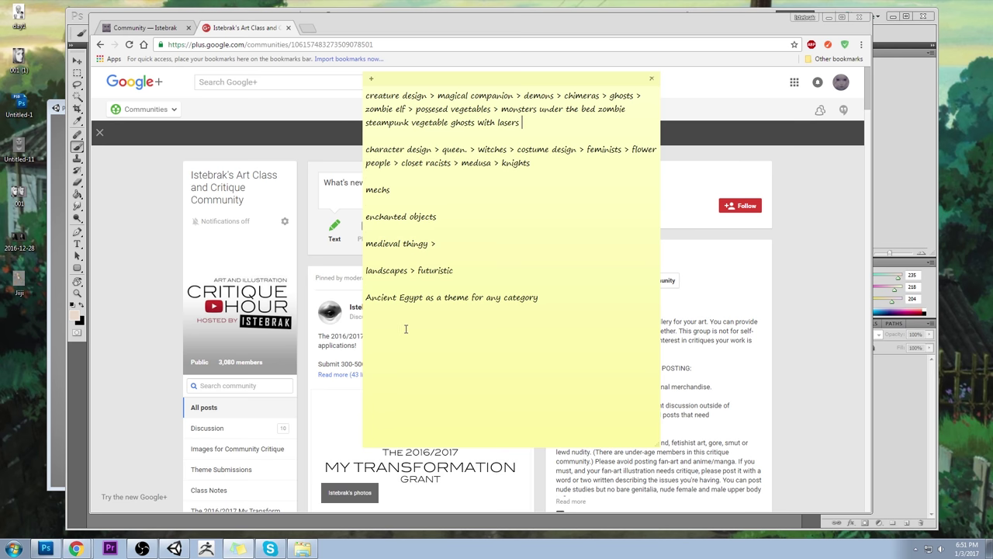
pyautogui.hotkey('ctrl', 'z')
# Add the line "zombie steampunk vegetable ghosts with lasers" below the Ancient Egypt line of the note
pyautogui.click(507, 311)
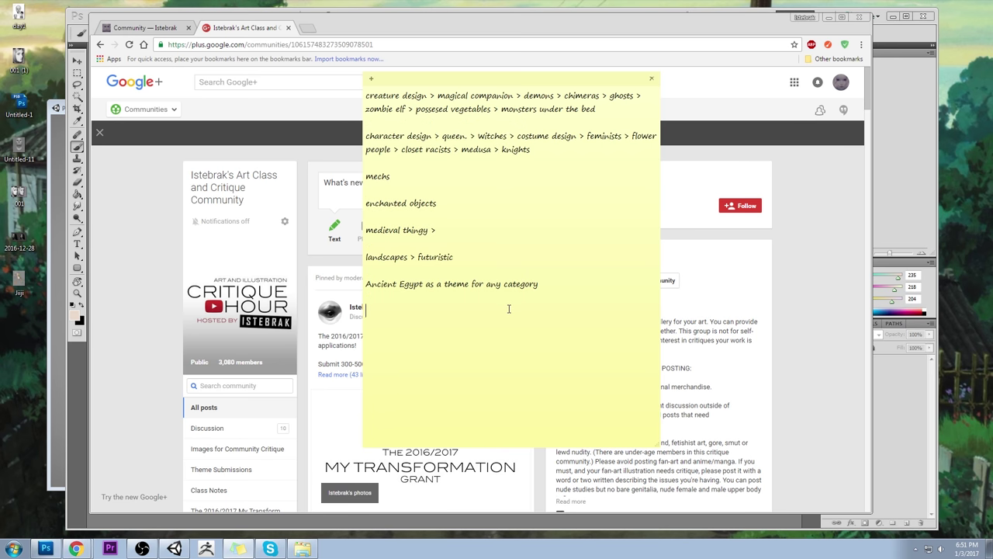
pyautogui.write('zombie steampunk vegetable ghosts with lasers')
pyautogui.click(681, 313)
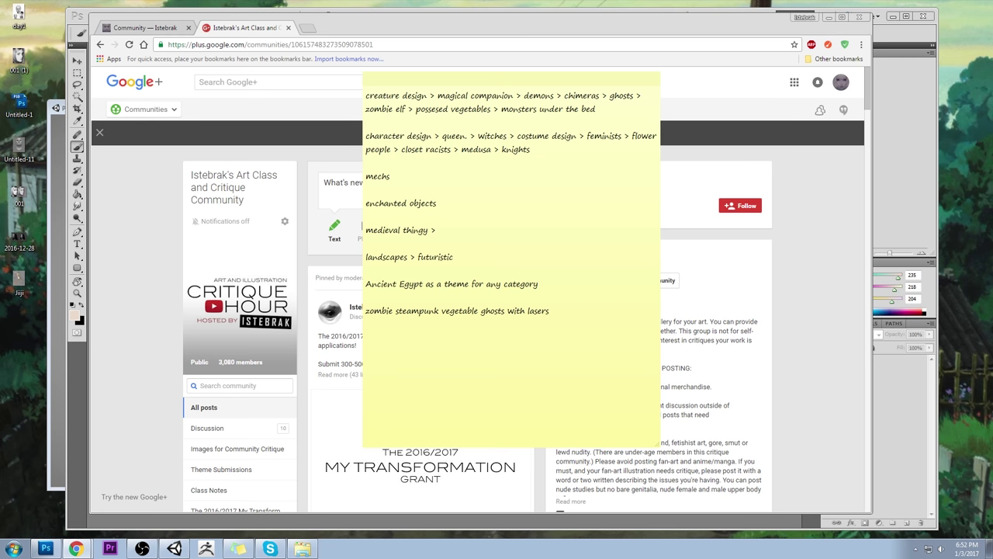
# Append "> gods of Olympus but robots" to the mechs line of the note
pyautogui.click(549, 227)
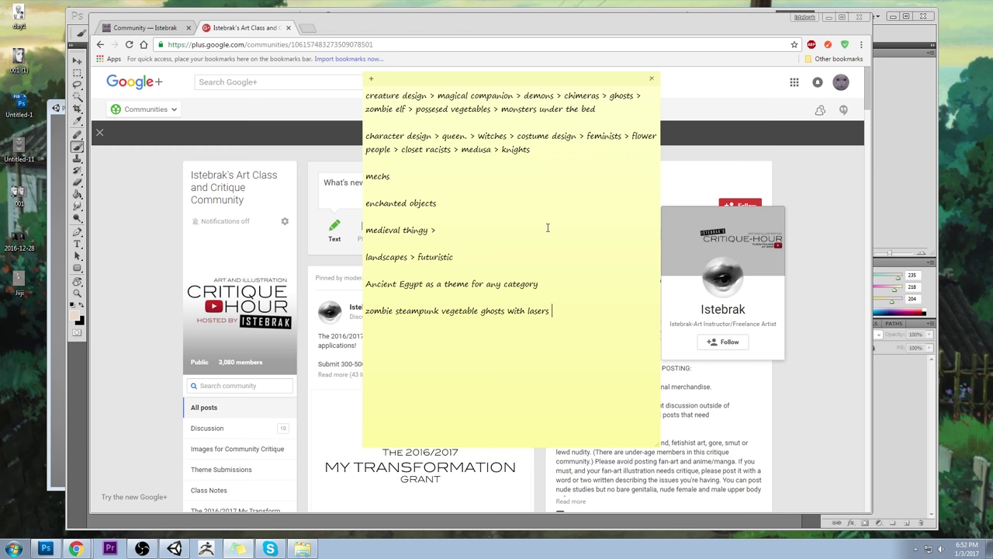
pyautogui.click(541, 189)
pyautogui.click(544, 179)
pyautogui.write('gods of Olympus but robots')
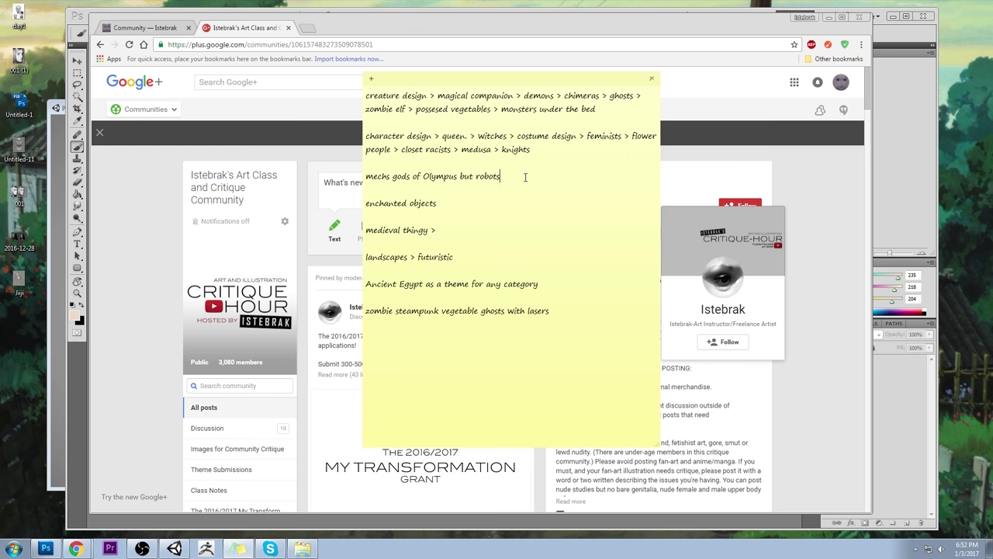
pyautogui.click(394, 176)
pyautogui.write('>')
pyautogui.hotkey('alt', 'Tab')
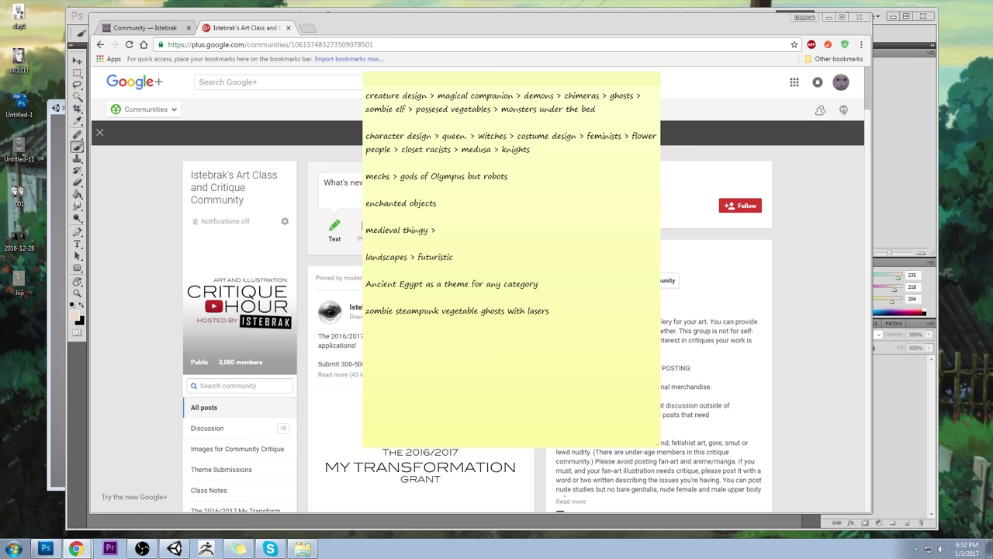
# Add the line "zombie gods" below the zombie steampunk vegetable ghosts line, separated by a blank line
pyautogui.click(595, 347)
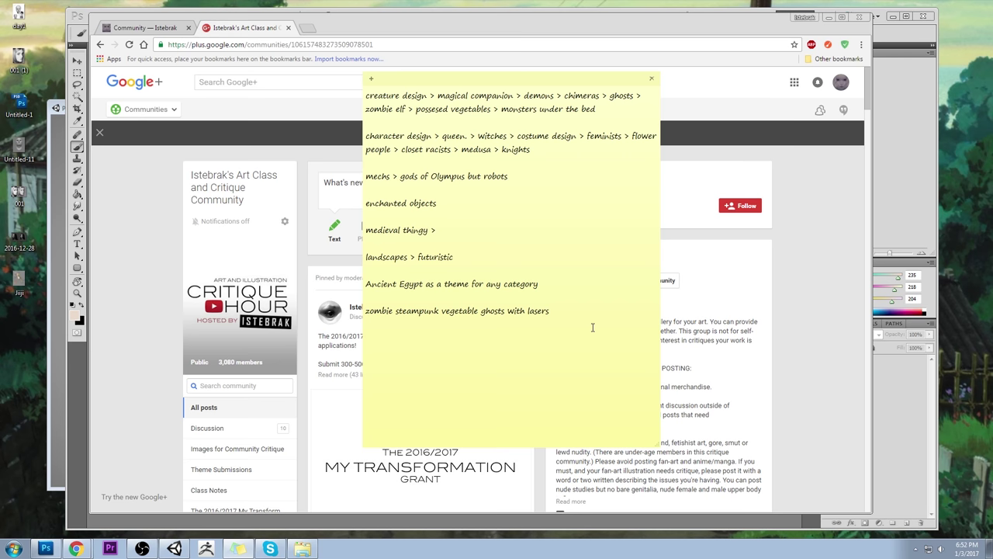
pyautogui.press('Return')
pyautogui.press('Return')
pyautogui.write('zombie gods')
pyautogui.hotkey('alt', 'Tab')
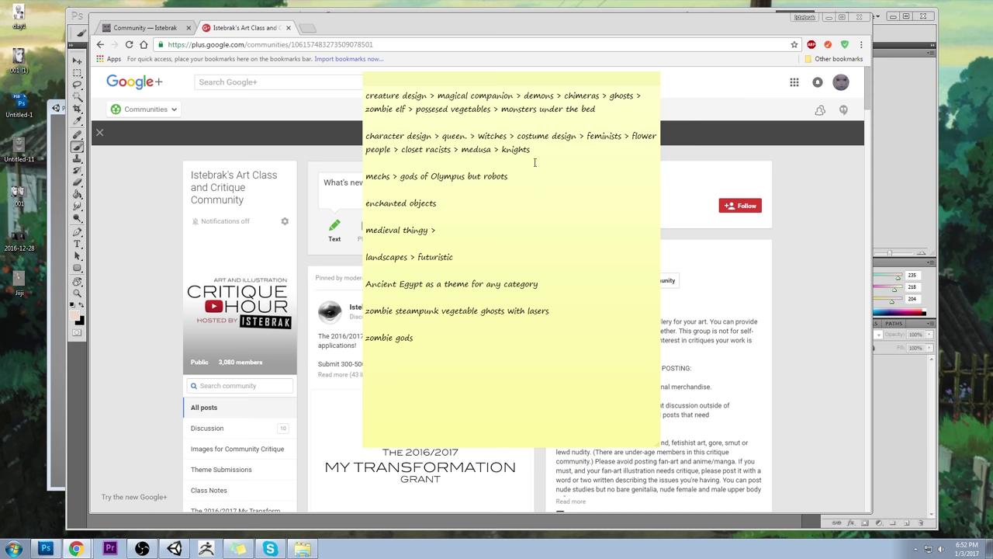
# Add the line "Gods of Olympus as cats" below zombie gods in the note
pyautogui.click(578, 343)
pyautogui.press('Return')
pyautogui.write('Gods of Olympus as cats')
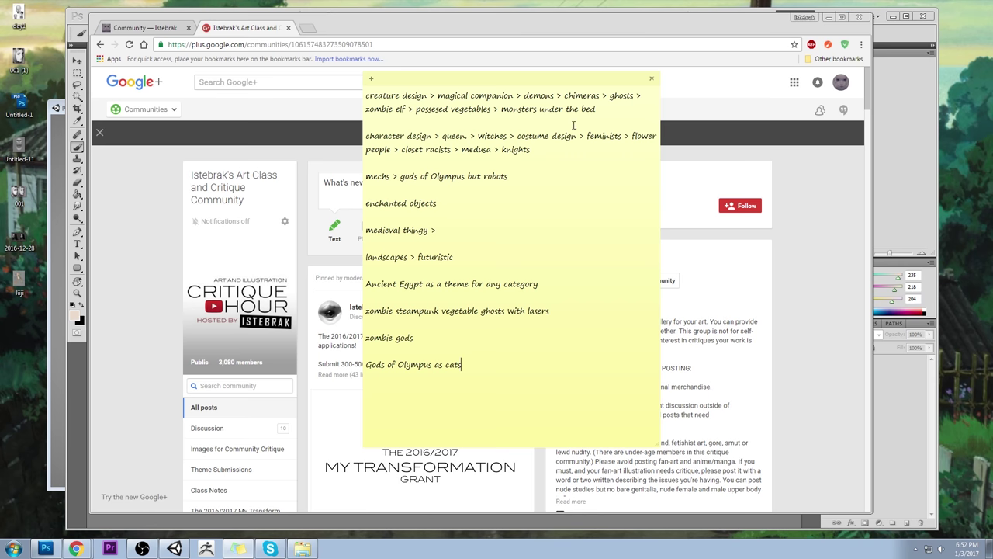
pyautogui.hotkey('alt', 'Tab')
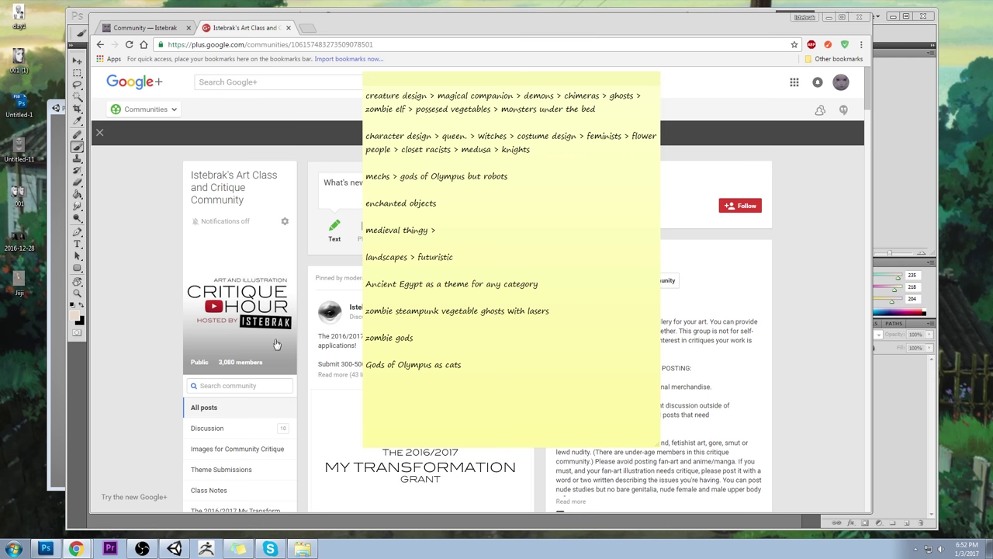
# Extend the "Gods of Olympus as cats" line with "/mythical animals"
pyautogui.click(475, 367)
pyautogui.write('/myth')
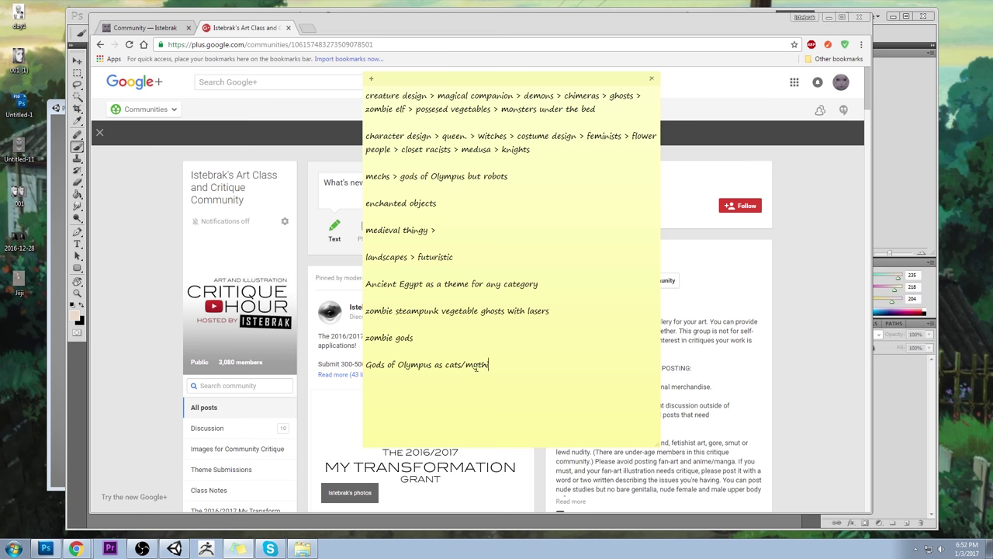
pyautogui.write('ical animas')
pyautogui.press('BackSpace')
pyautogui.write('ls')
pyautogui.click(76, 549)
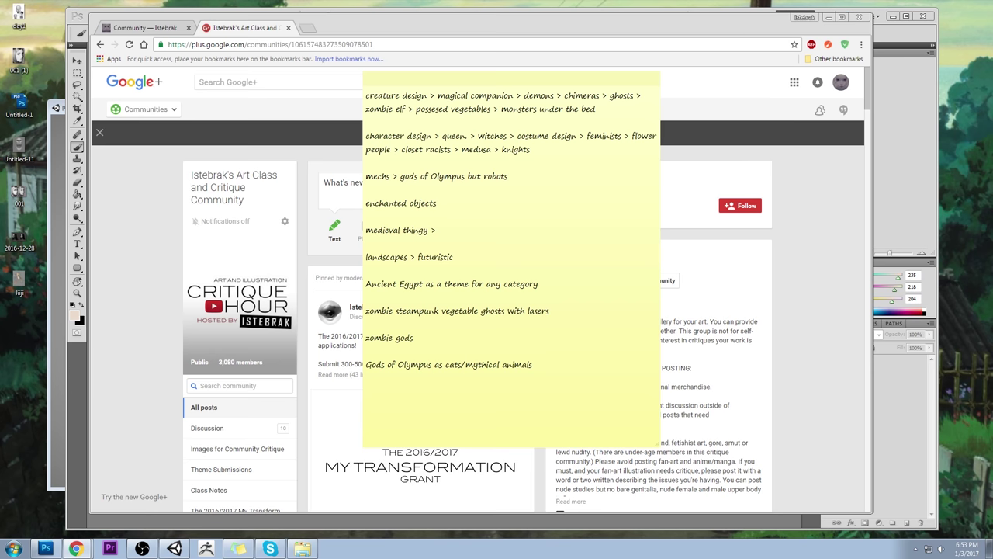
# Add the line "Companion creatures based on planets of the solar system" at the end of the note, after a blank line
pyautogui.click(486, 392)
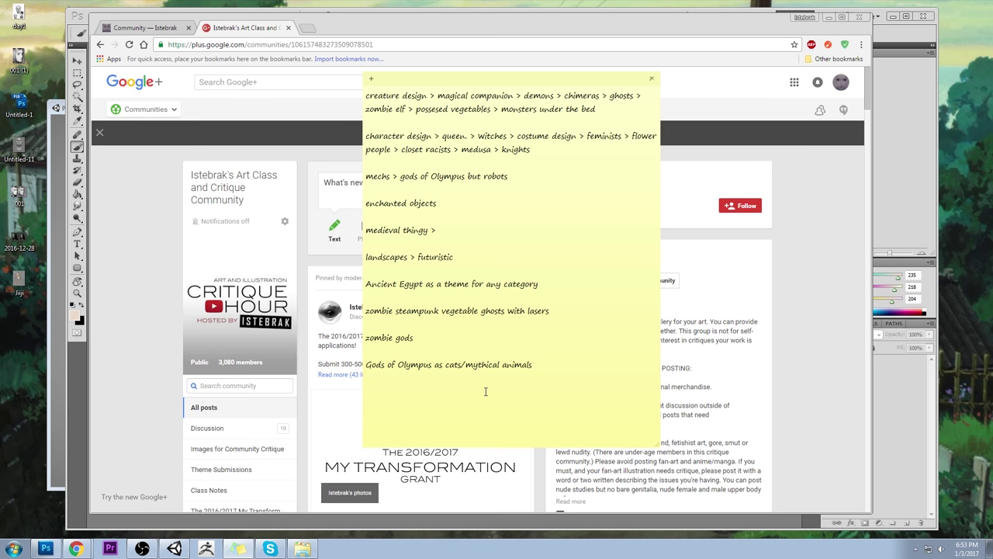
pyautogui.click(557, 366)
pyautogui.press('Return')
pyautogui.press('Return')
pyautogui.write('Companion creatures based on planets of the solar system')
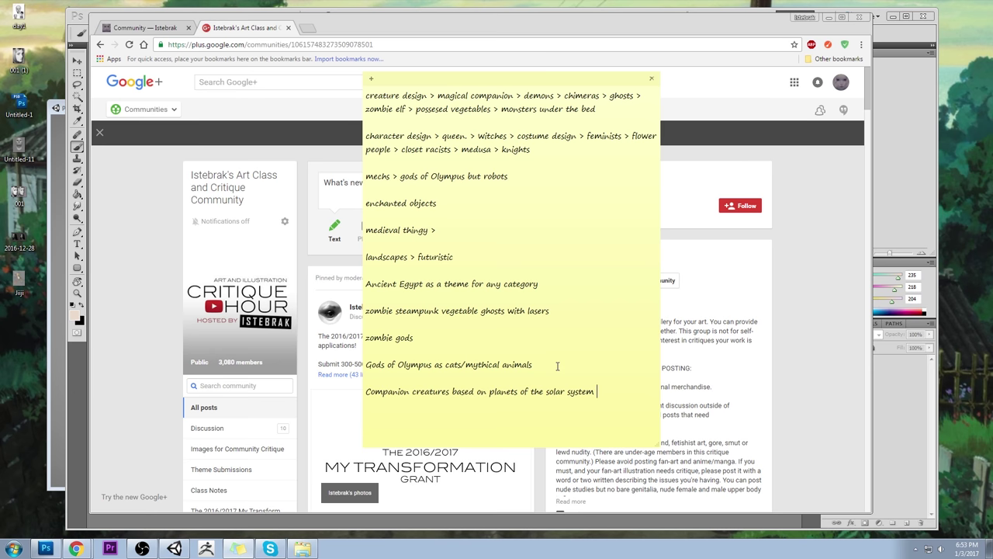
# Add "> pirates" after knights at the end of the character design topics in the sticky note
pyautogui.hotkey('alt', 'Tab')
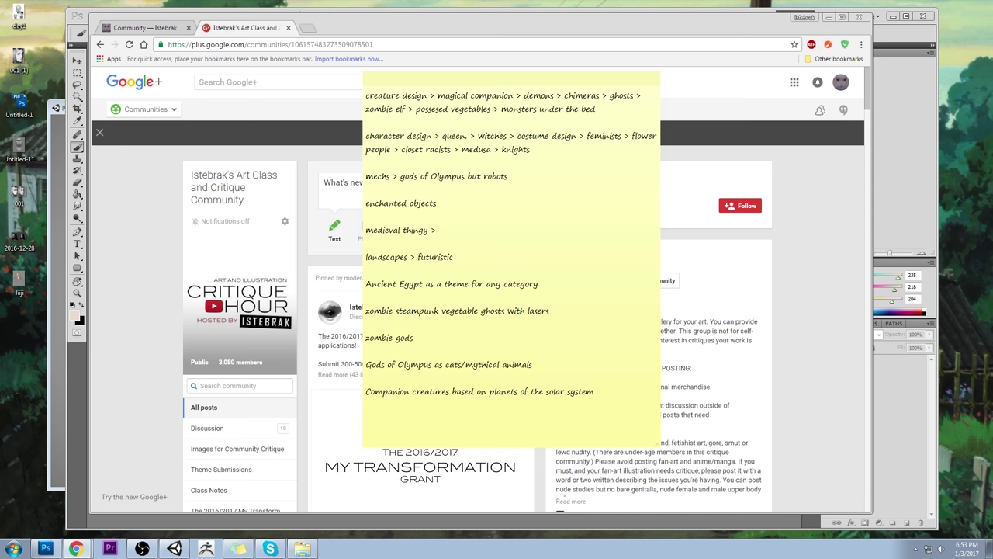
pyautogui.click(238, 548)
pyautogui.click(581, 148)
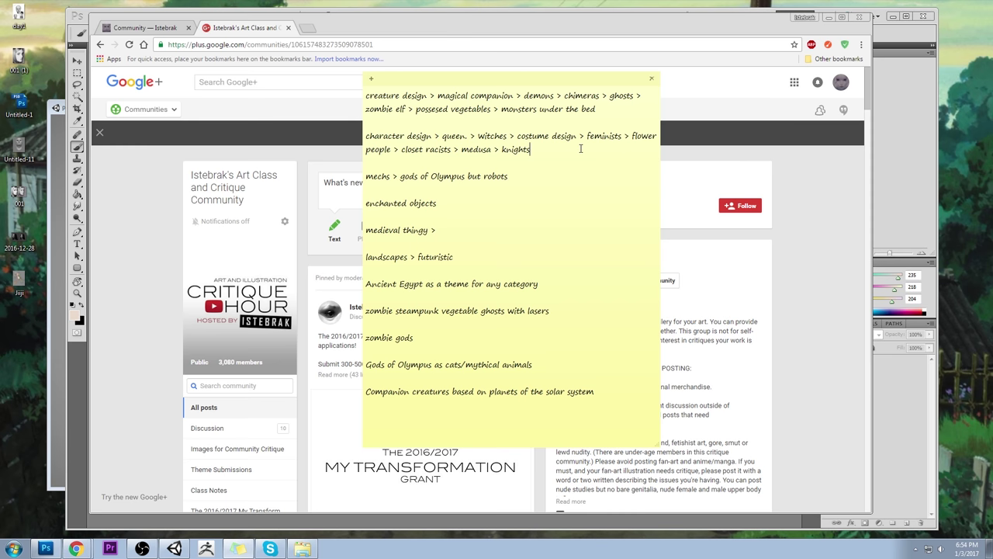
pyautogui.write('> pirates')
pyautogui.hotkey('alt', 'Tab')
# Extend the "Gods of Olympus as cats/mythical animals" line with "/how abt gods as kids"
pyautogui.click(562, 355)
pyautogui.click(570, 364)
pyautogui.write('/how abt gods as kids')
pyautogui.click(76, 548)
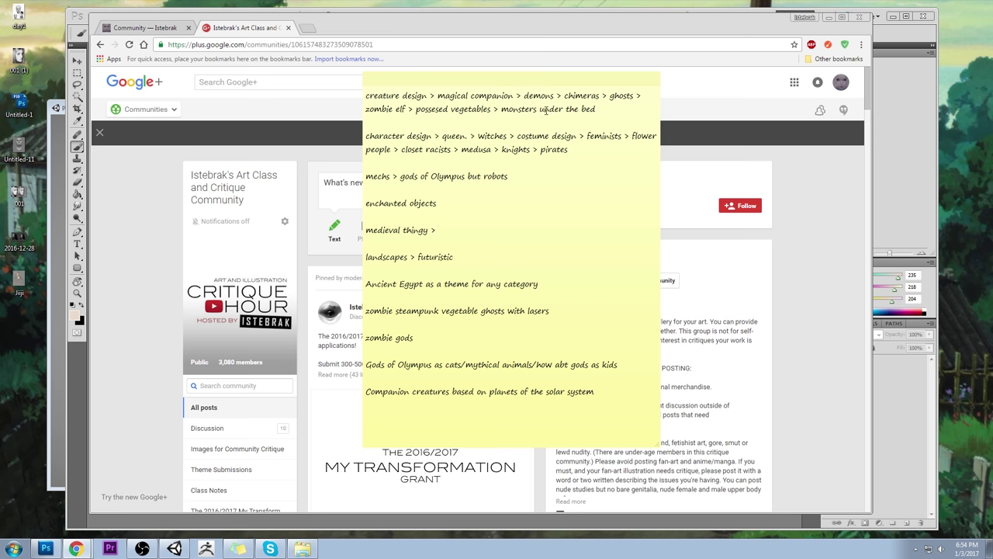
# Review the collected topics in the note, including monsters under the bed, character design, enchanted objects, companion creatures and the gods of Olympus
pyautogui.click(611, 109)
pyautogui.moveTo(501, 108); pyautogui.dragTo(616, 108)
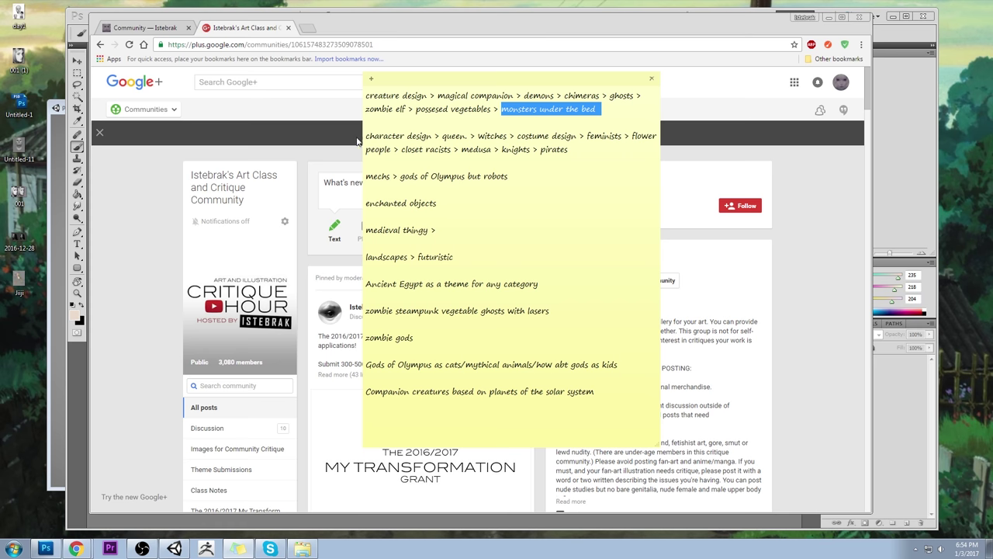
pyautogui.click(393, 136)
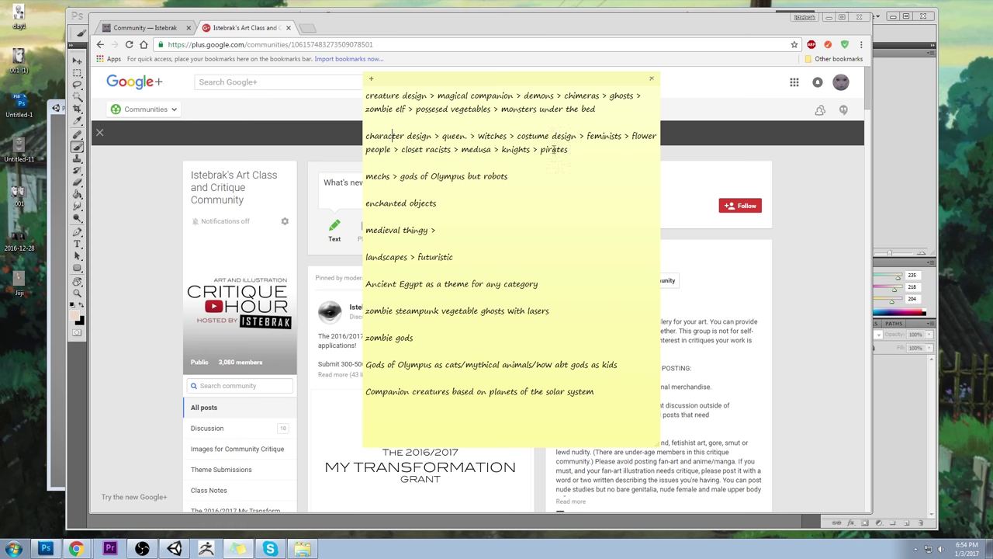
pyautogui.click(648, 136)
pyautogui.click(389, 202)
pyautogui.click(554, 391)
pyautogui.click(587, 365)
pyautogui.hotkey('alt', 'Tab')
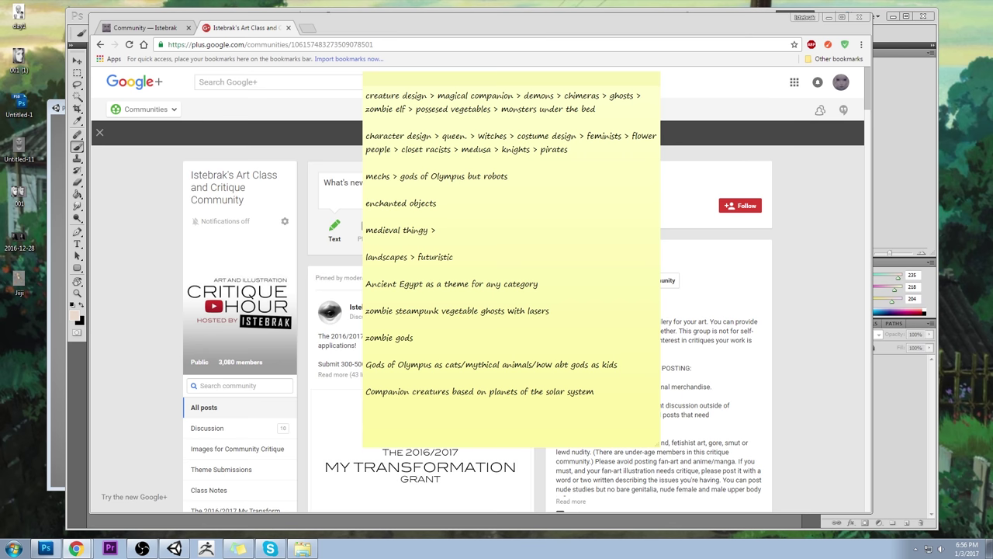
# Open the Google+ community in new tabs from the Istebrak community page, and reload the community page that was already open
pyautogui.click(143, 27)
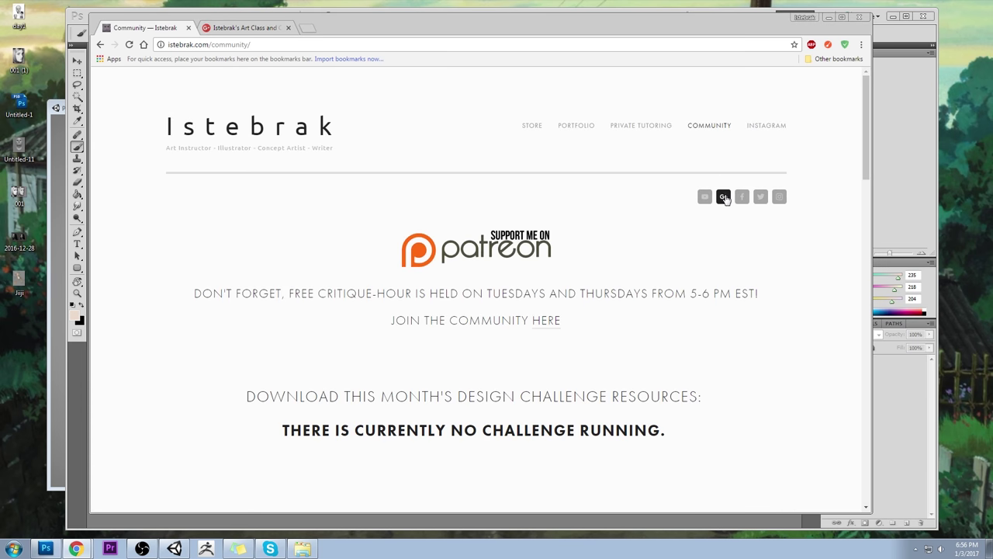
pyautogui.rightClick(723, 197)
pyautogui.click(741, 202)
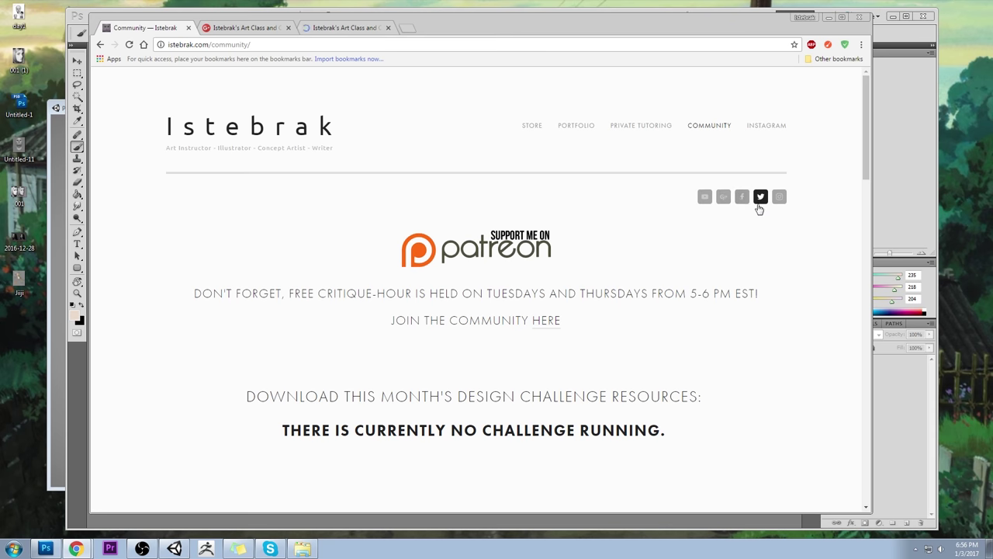
pyautogui.click(725, 198)
pyautogui.click(232, 28)
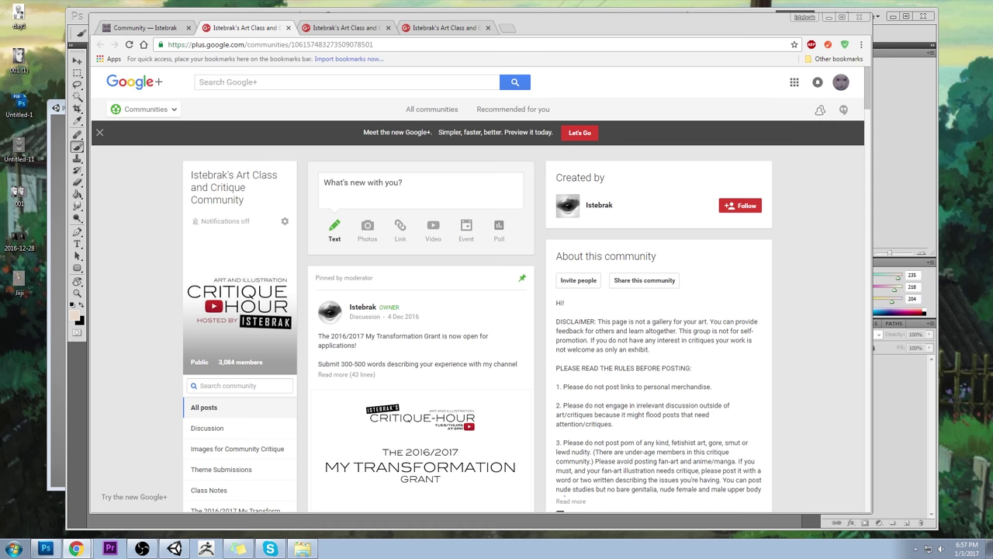
pyautogui.press('F5')
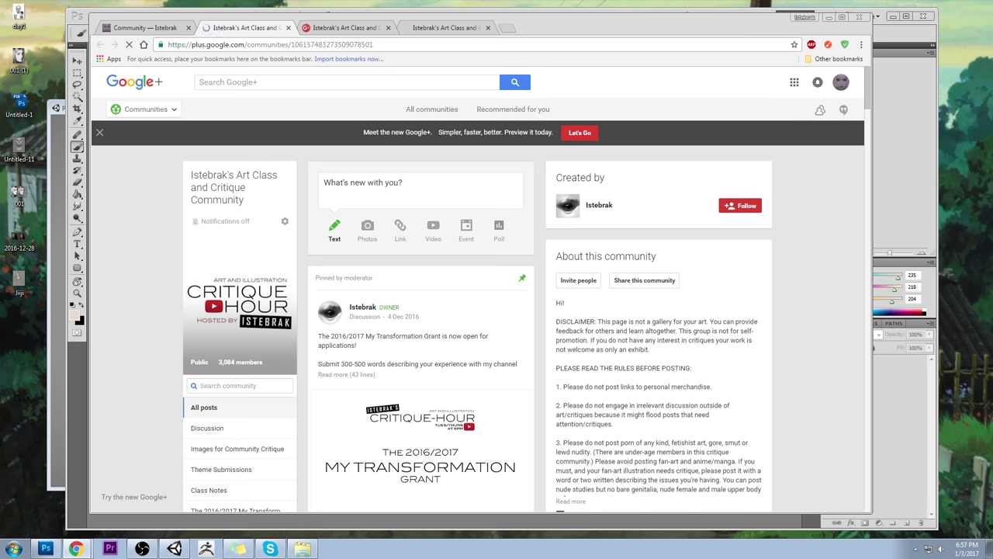